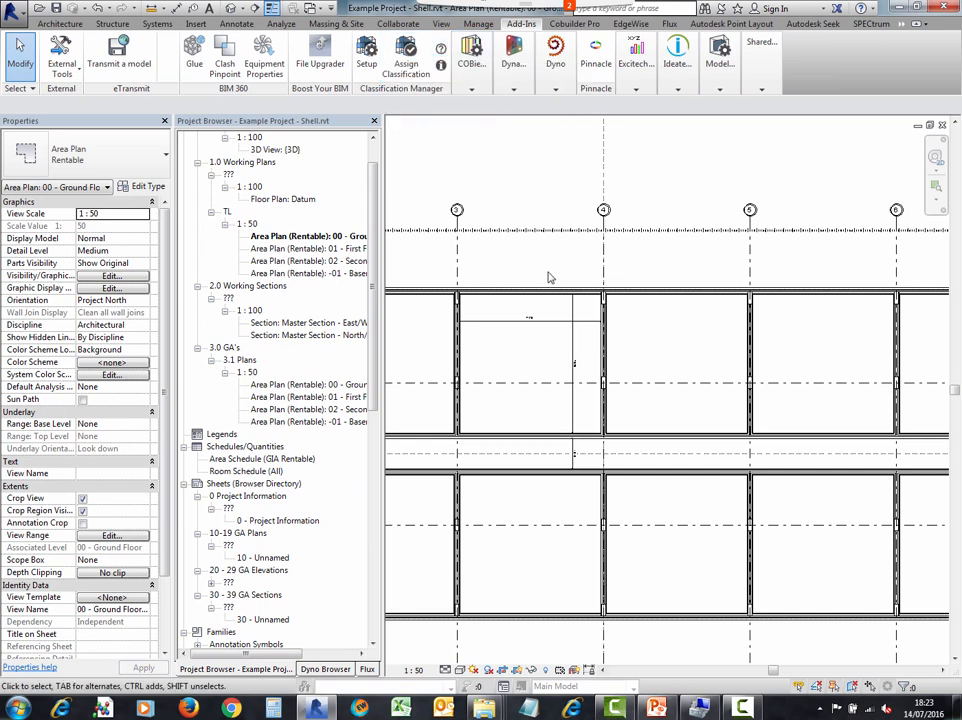
- Draw three walls forming a triangle inside the upper-left grid bay of the floor plan
scroll(548, 275, "down", 1)
middle_click_drag(555, 275, 607, 277)
scroll(631, 203, "down", 2)
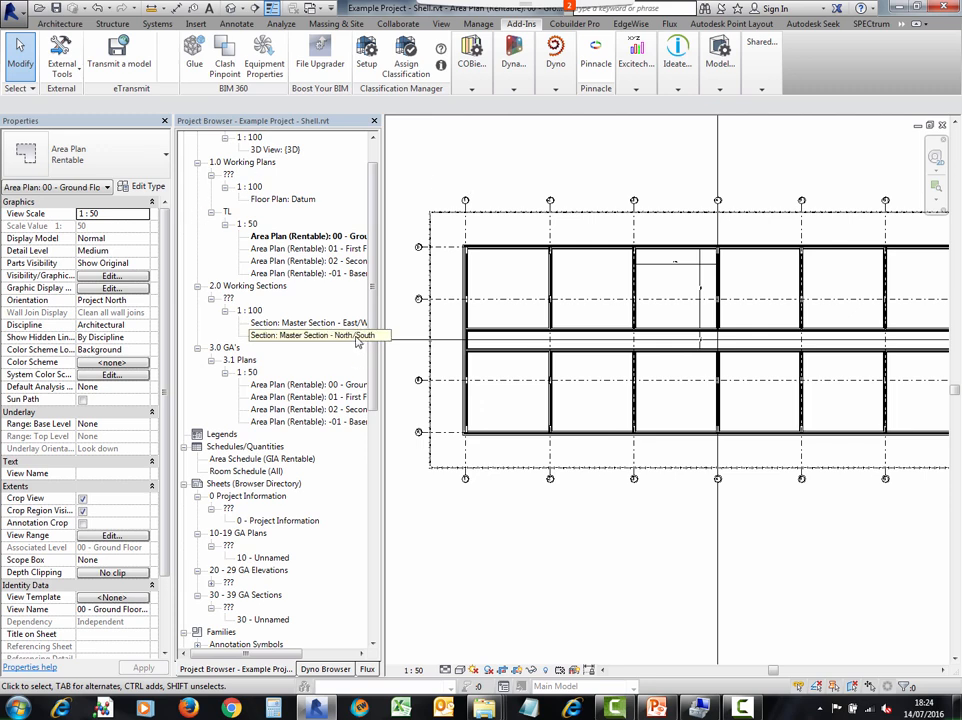
left_click(60, 23)
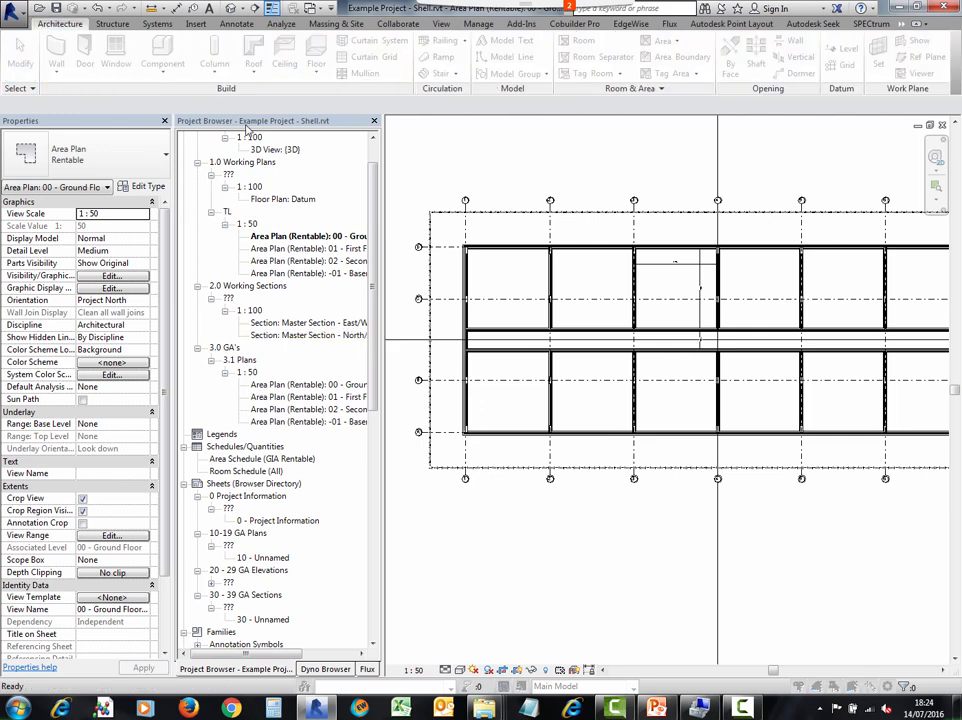
left_click(574, 411)
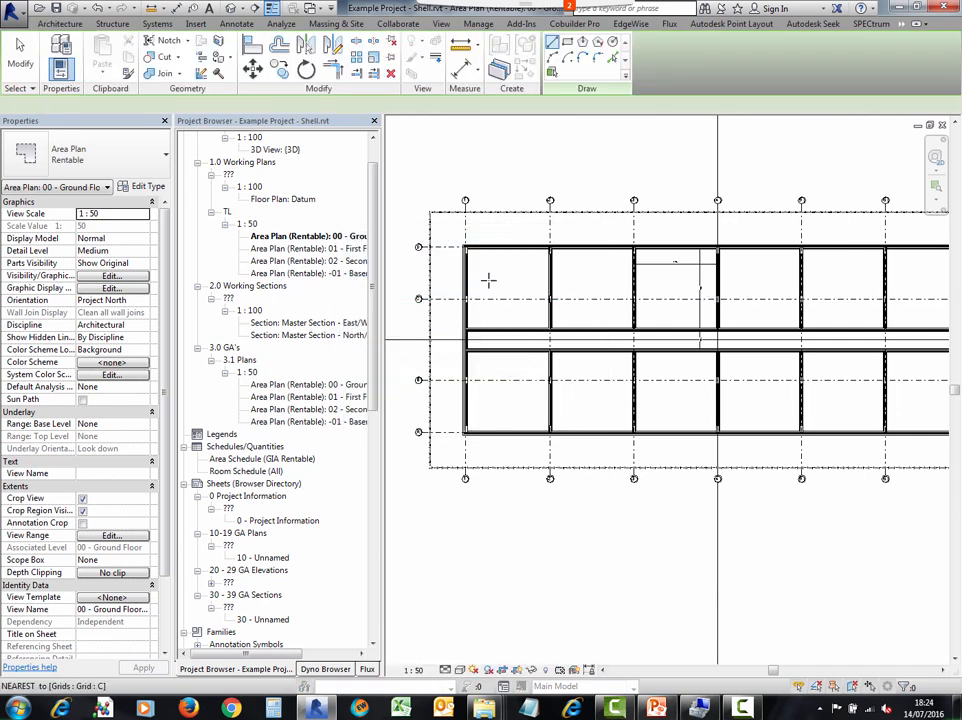
scroll(490, 285, "up", 5)
left_click(492, 361)
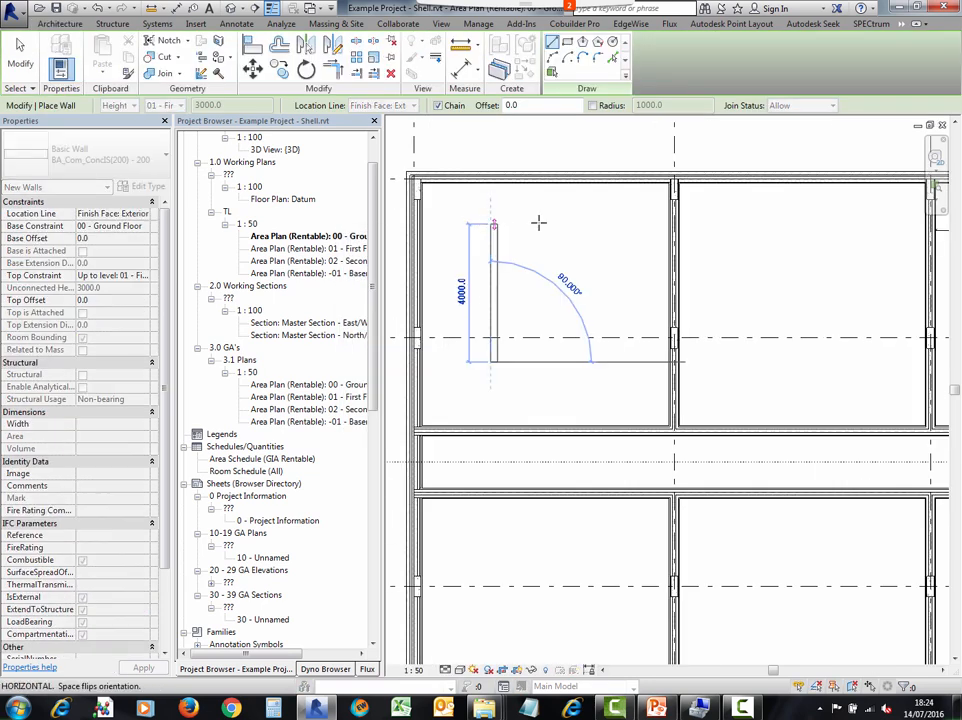
left_click(491, 228)
left_click(587, 256)
left_click(492, 362)
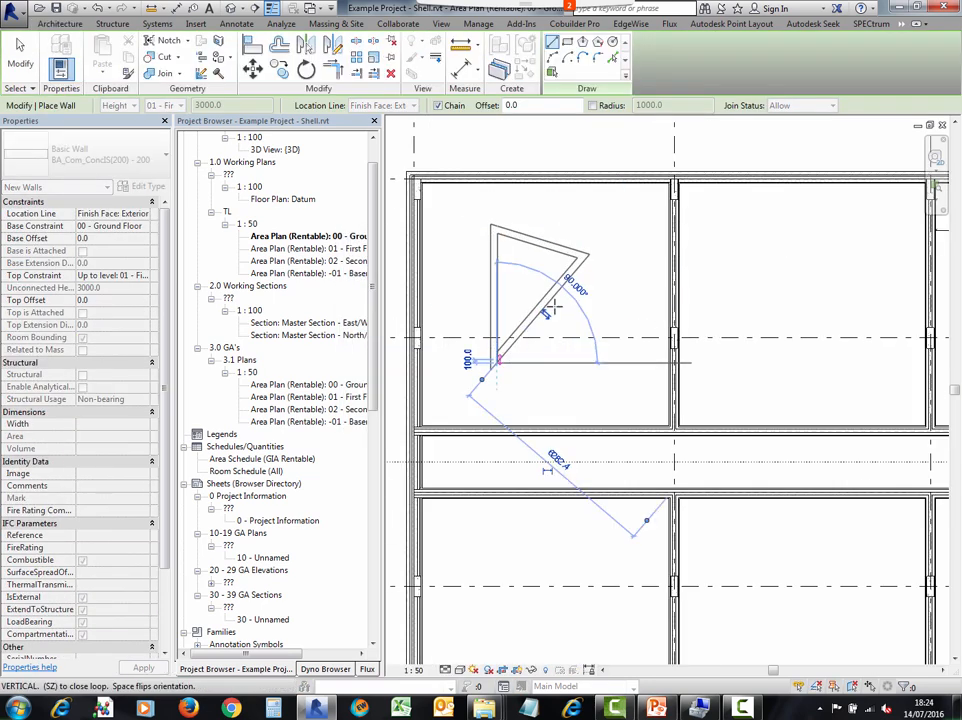
key("Escape")
key("Escape")
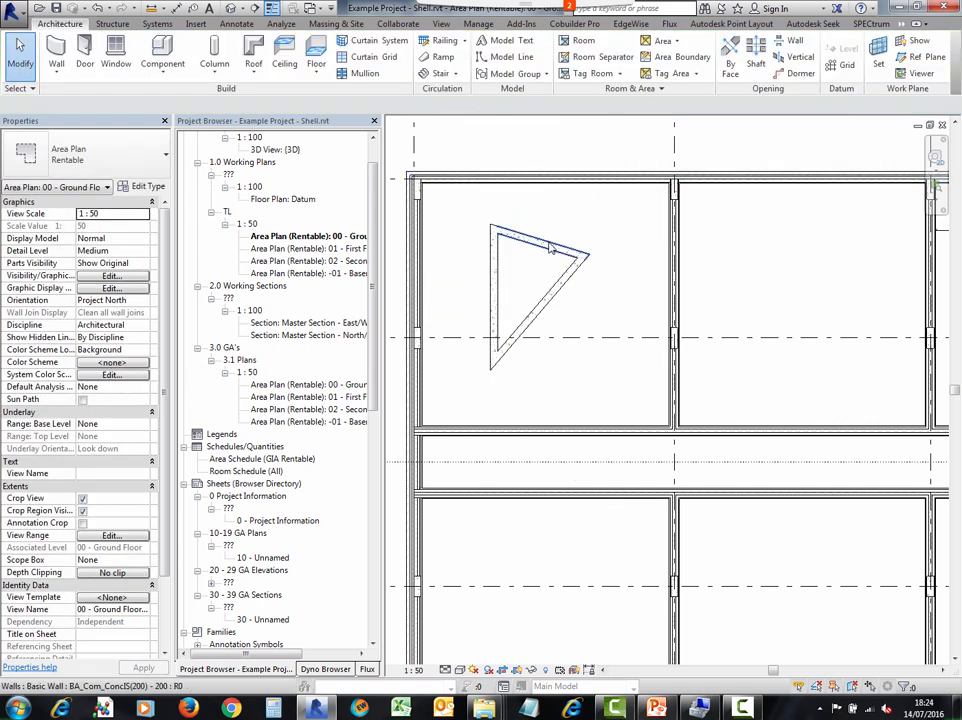
- Select the three triangle walls and combine them into a model group
key("Tab")
left_click(548, 244)
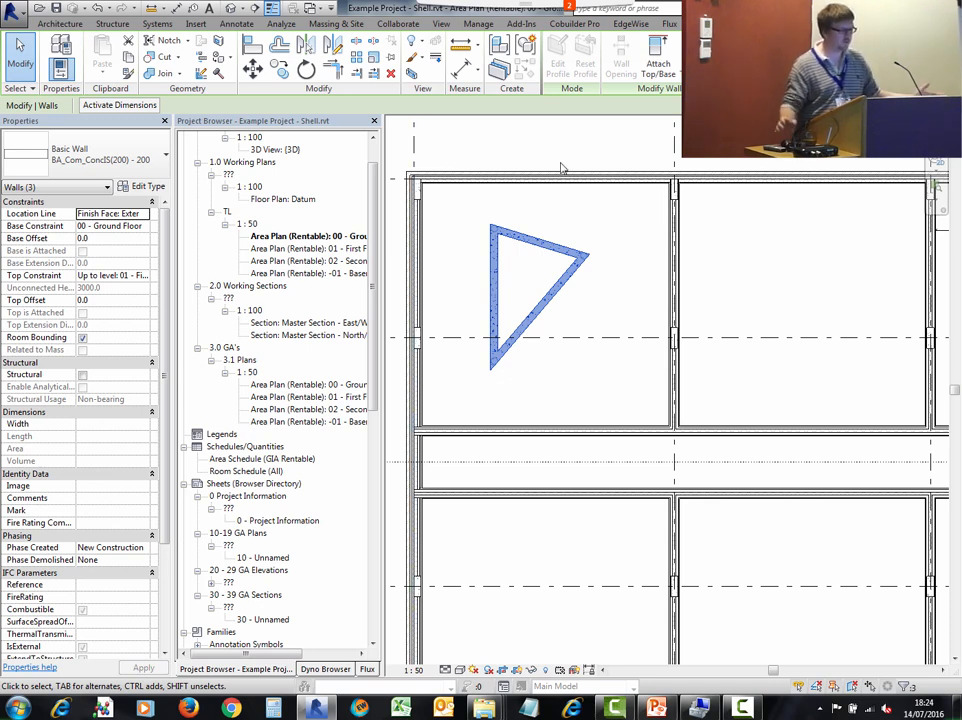
left_click(526, 46)
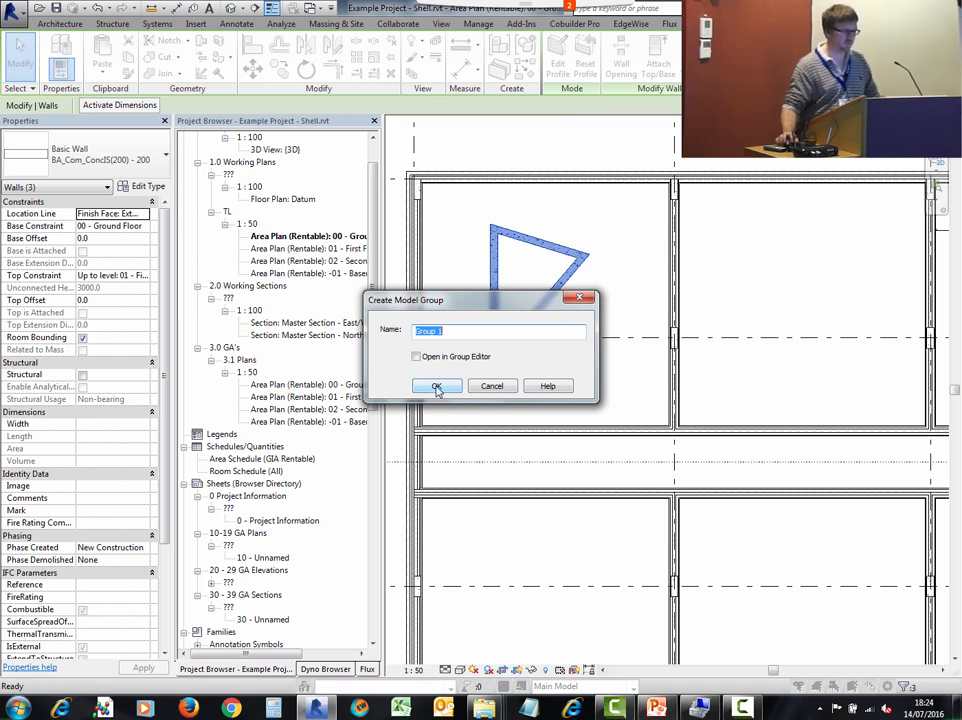
left_click(436, 388)
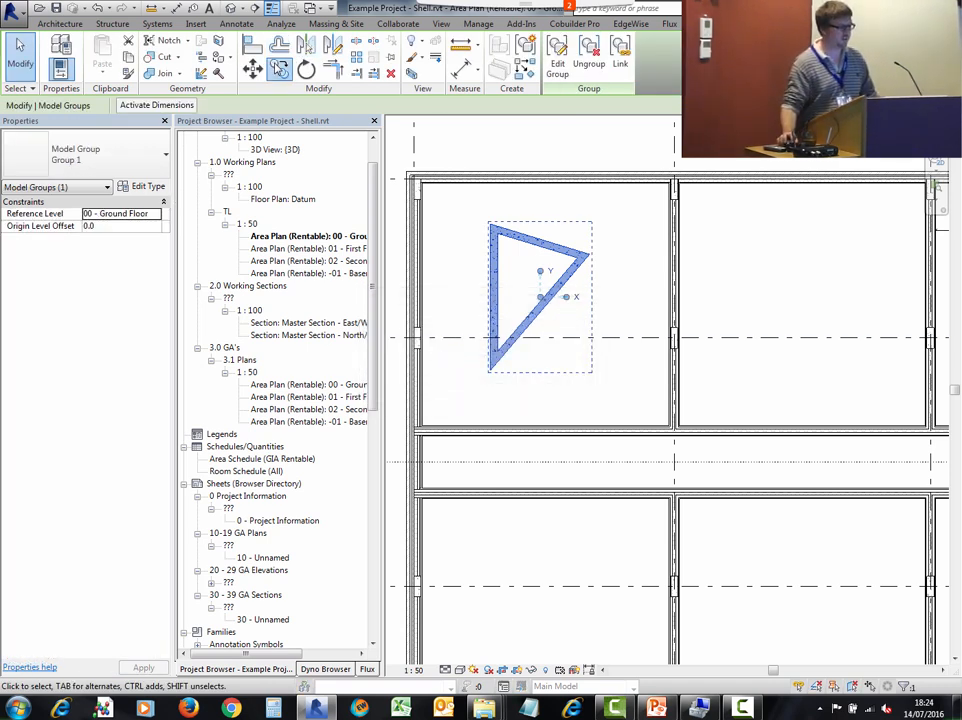
- Copy the group about 7800 mm to the right into the neighbouring bay
left_click(279, 68)
left_click(512, 262)
scroll(511, 255, "down", 2)
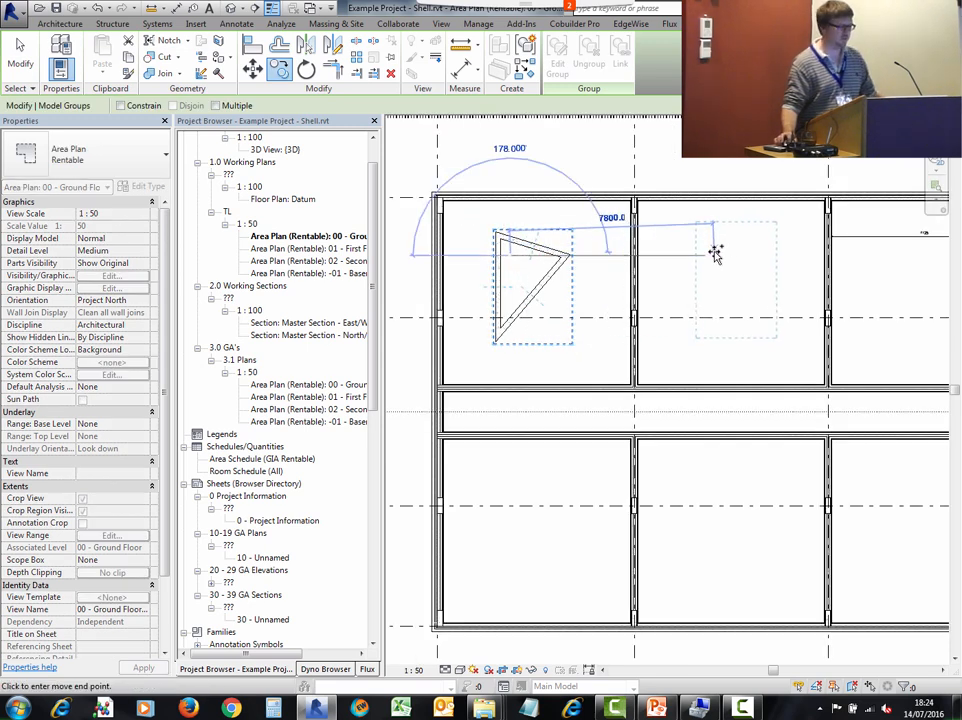
left_click(716, 253)
- Copy the second group down into the bay below it
left_click(280, 70)
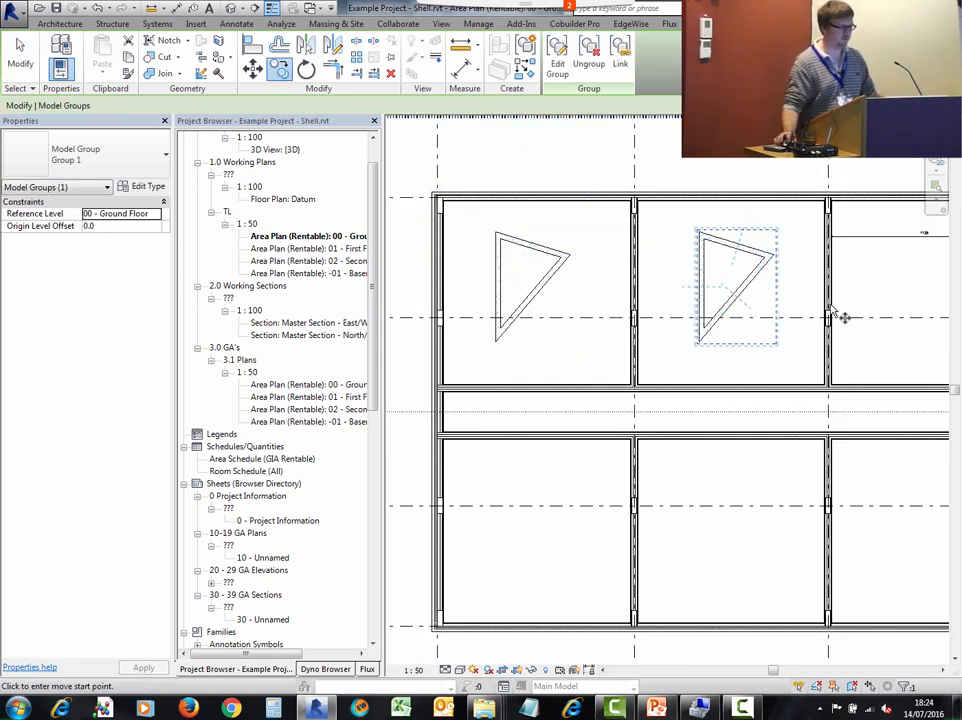
left_click(738, 289)
left_click(710, 550)
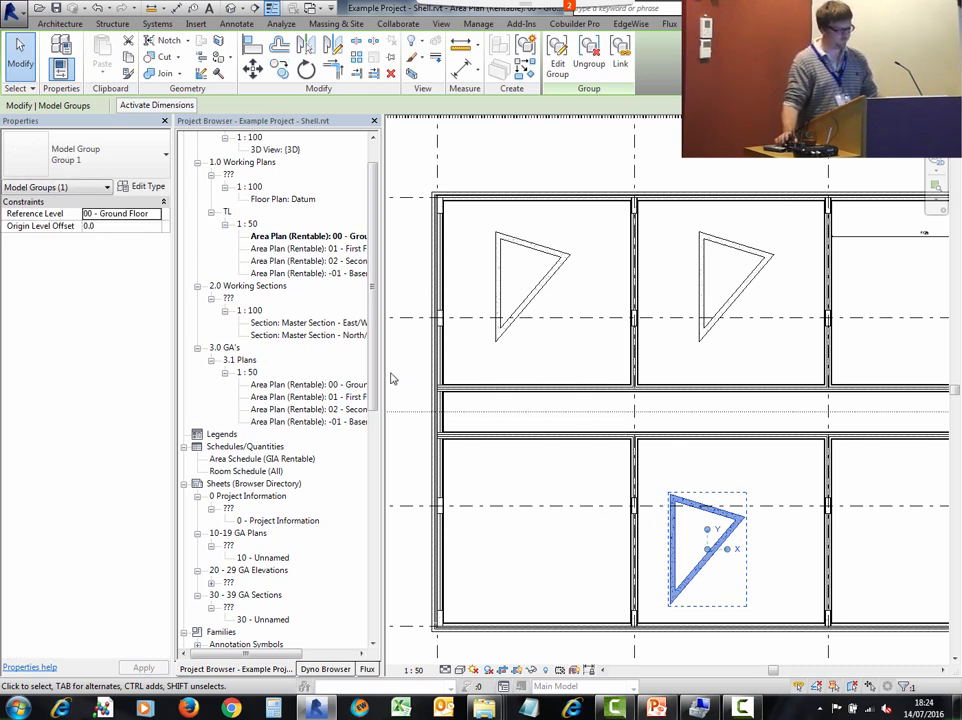
key("Escape")
- Place a new instance of Group 1 from the project browser outside the building's upper-left corner
scroll(278, 268, "down", 10)
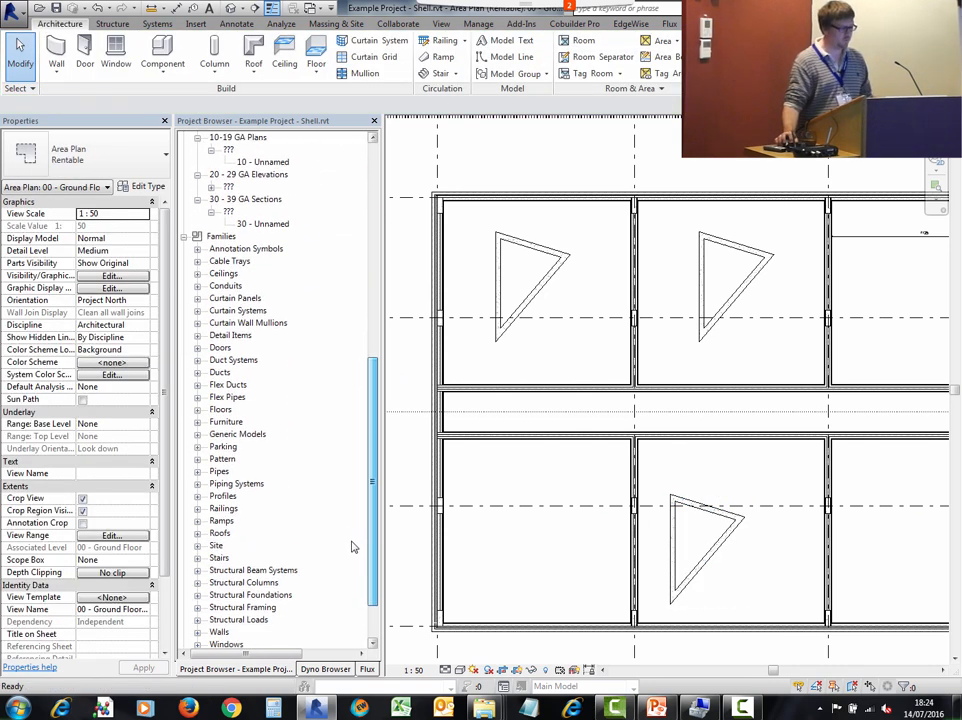
left_click_drag(351, 547, 358, 602)
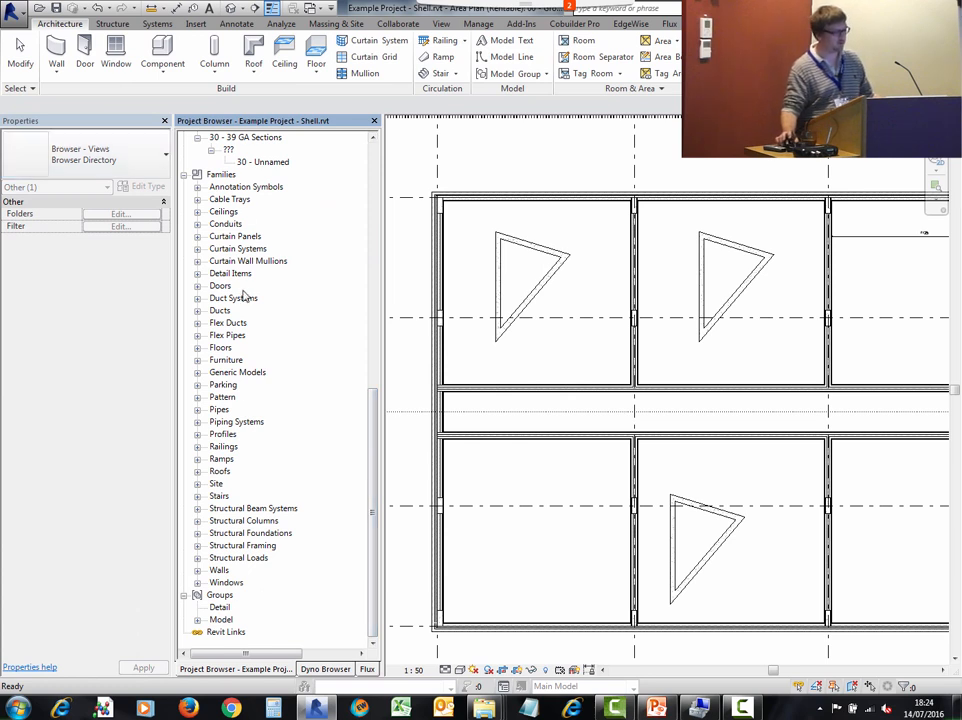
left_click(197, 620)
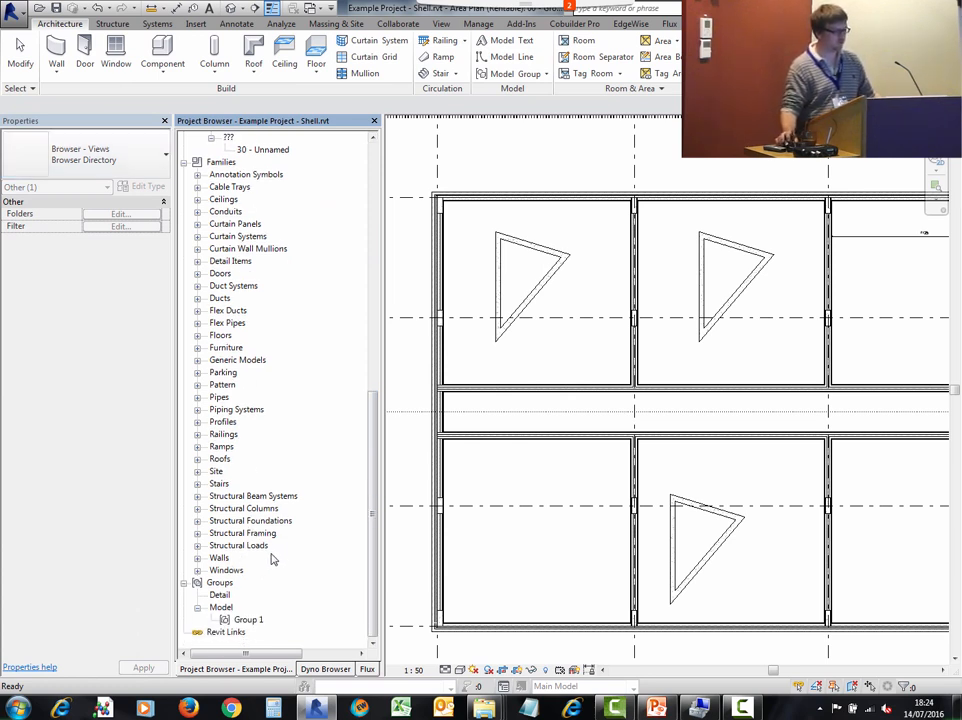
left_click(249, 620)
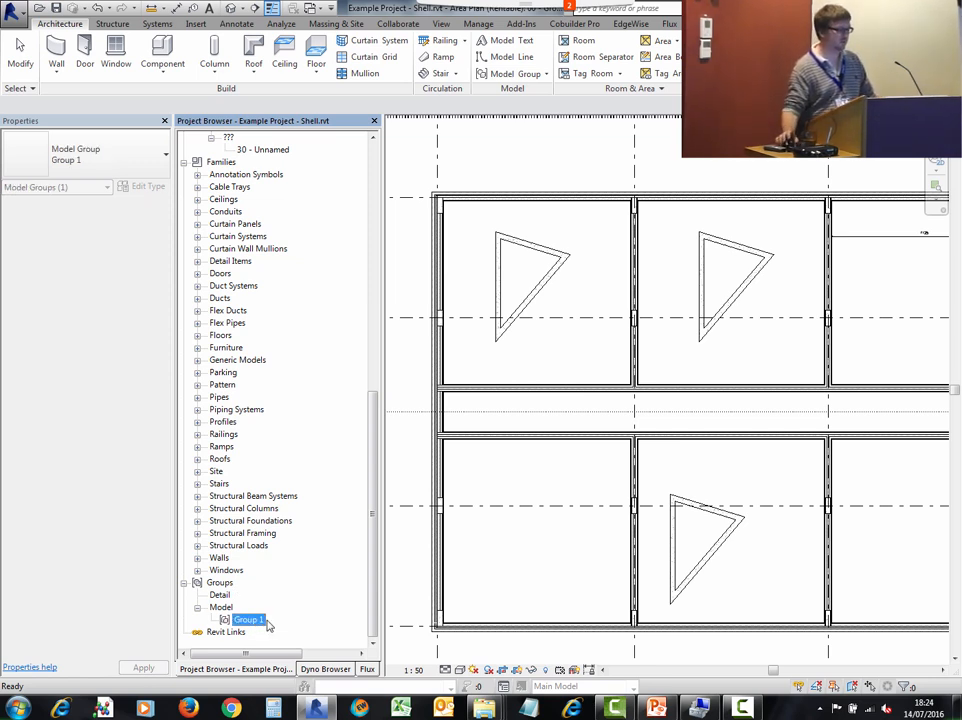
right_click(251, 622)
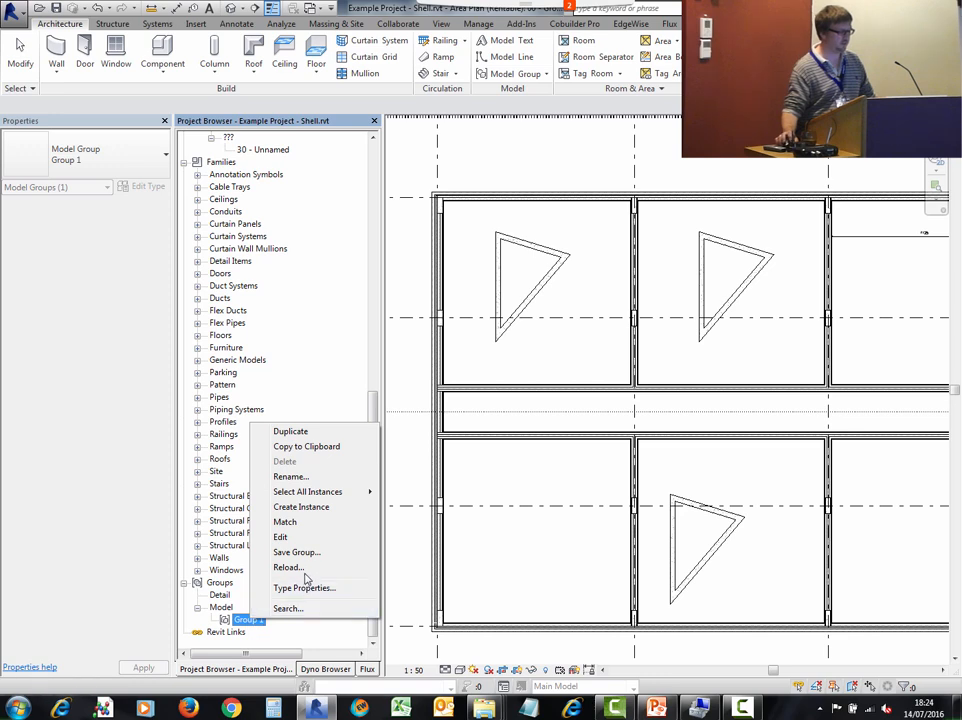
left_click(307, 514)
scroll(569, 513, "down", 2)
middle_click_drag(569, 513, 676, 529)
left_click(472, 313)
key("Escape")
key("Escape")
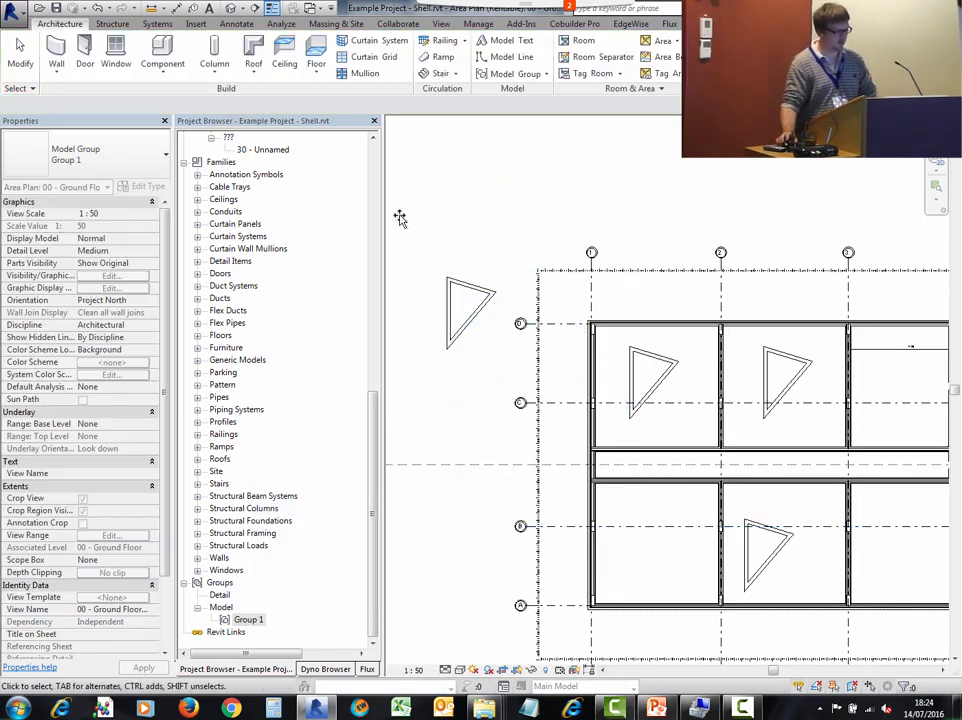
- Edit the outside group, delete the triangle's top wall, and finish editing the group
left_click(477, 290)
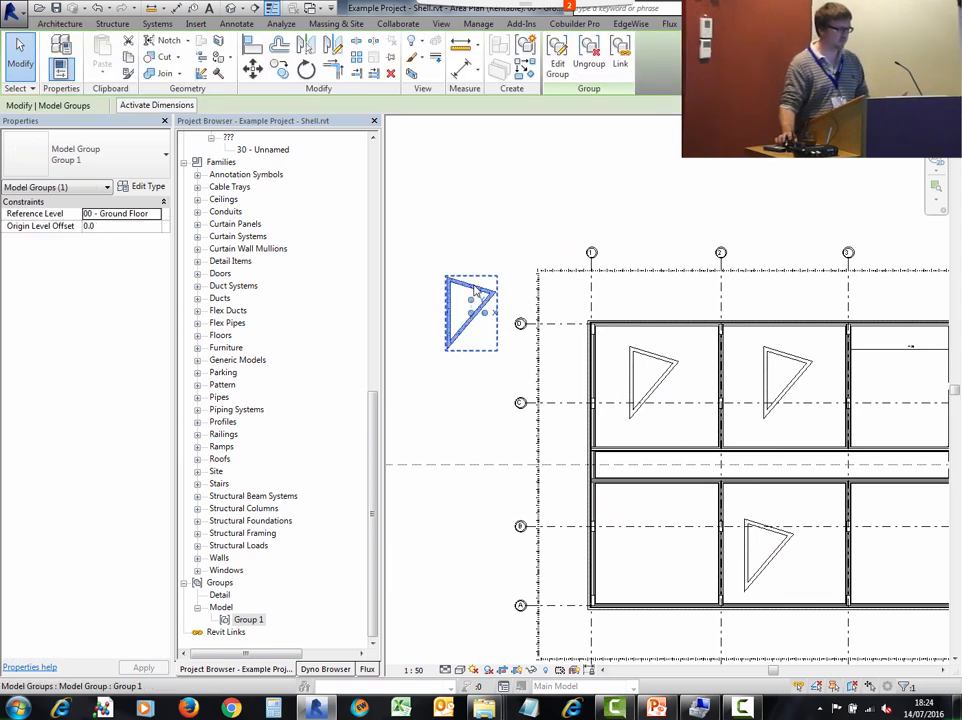
right_click(477, 290)
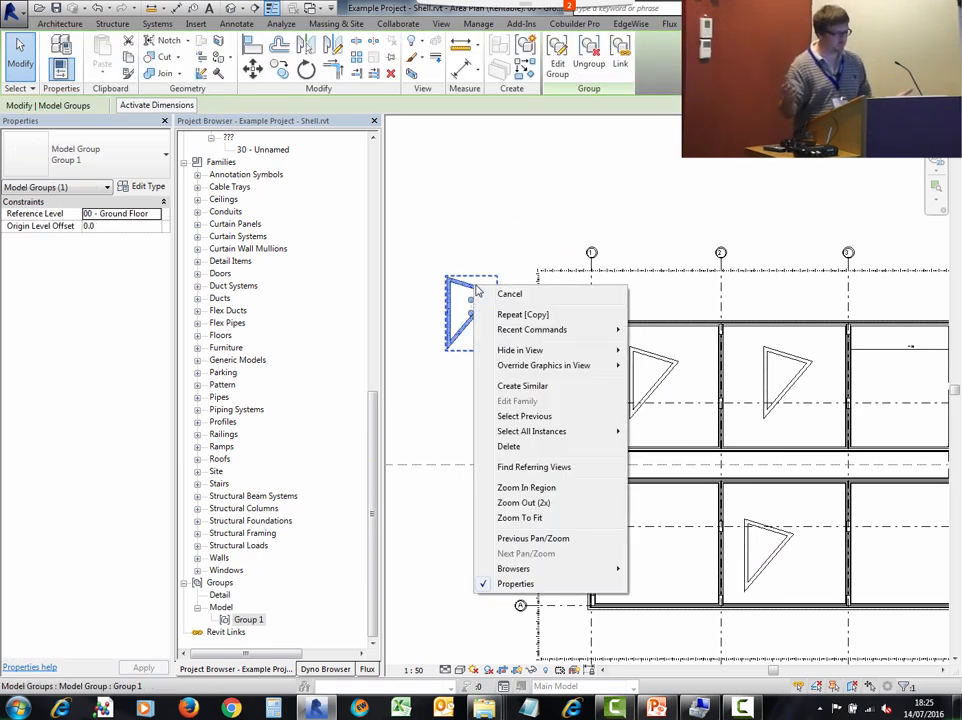
left_click(559, 66)
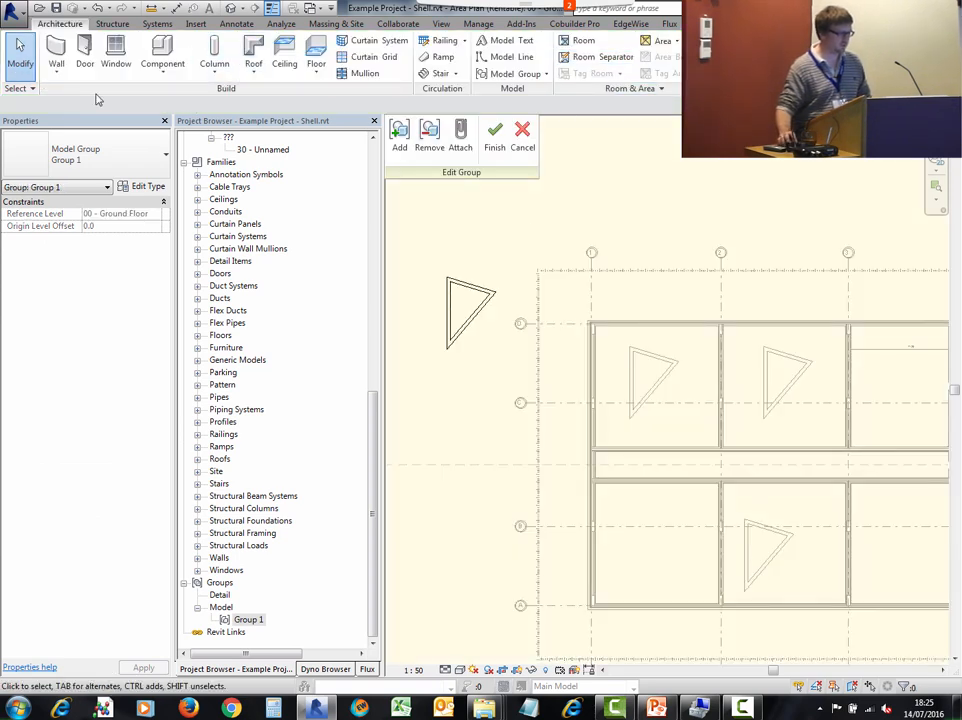
left_click(455, 282)
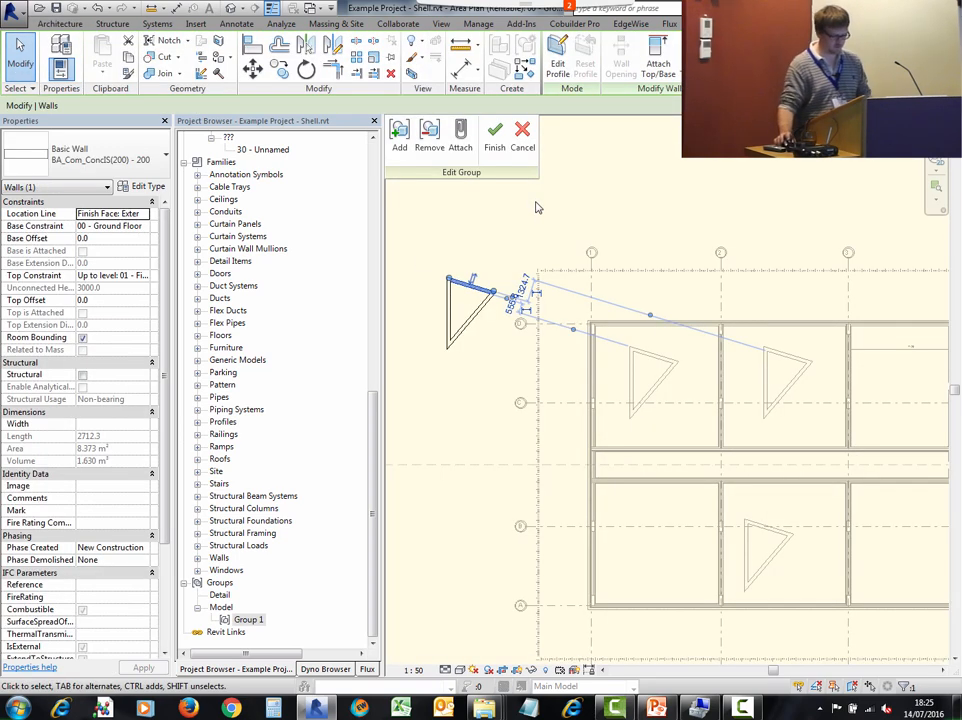
key("Delete")
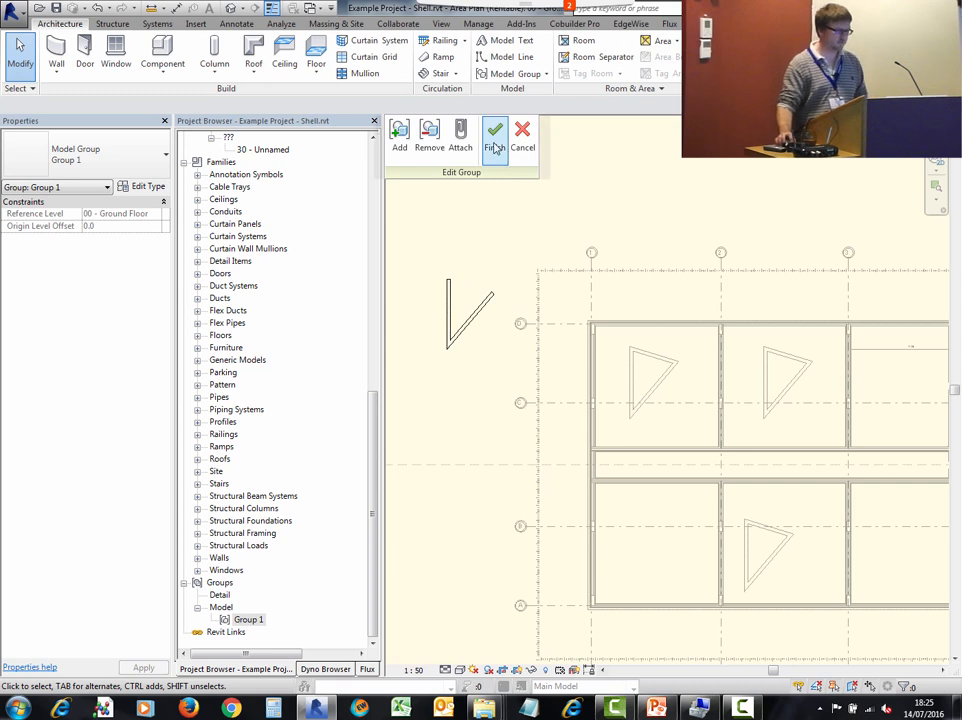
left_click(494, 140)
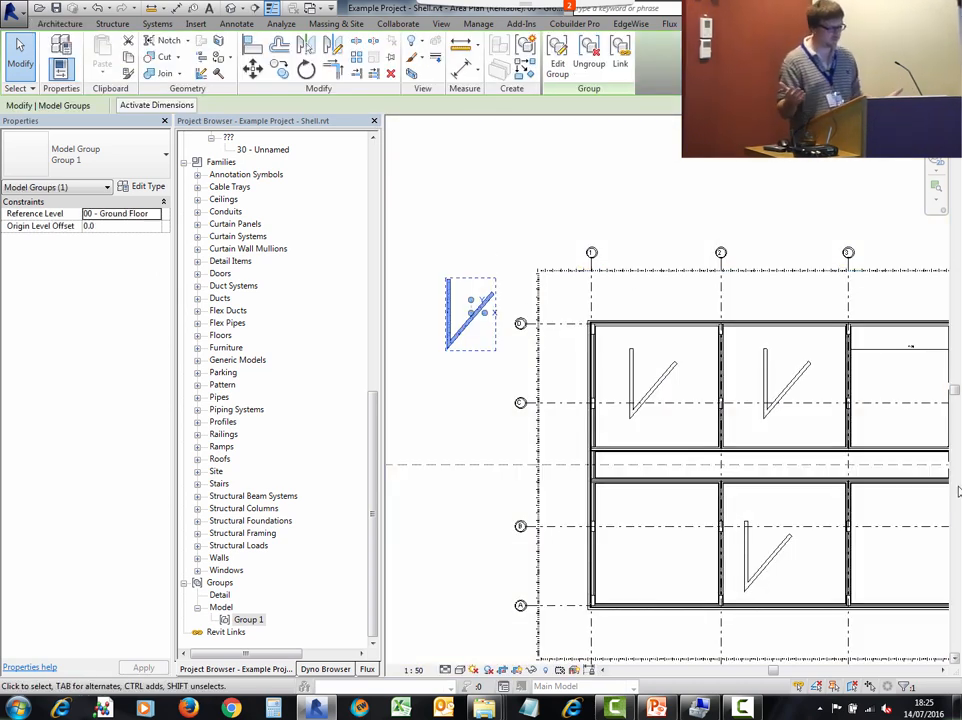
- Duplicate the Group 1 group type in the project browser
key("Escape")
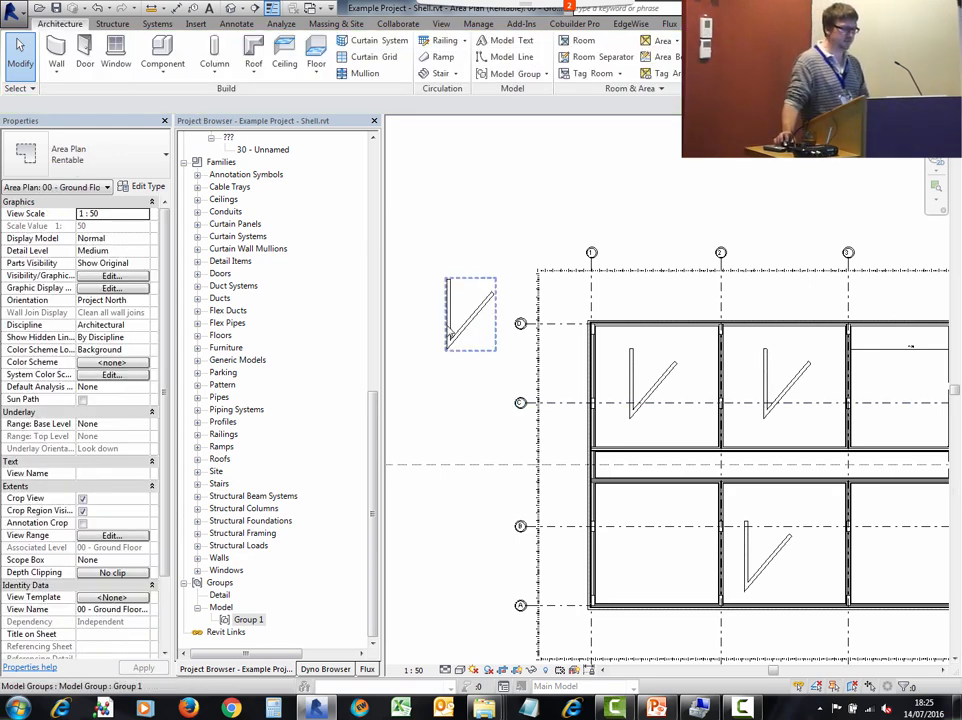
middle_click_drag(447, 528, 498, 468)
left_click(510, 263)
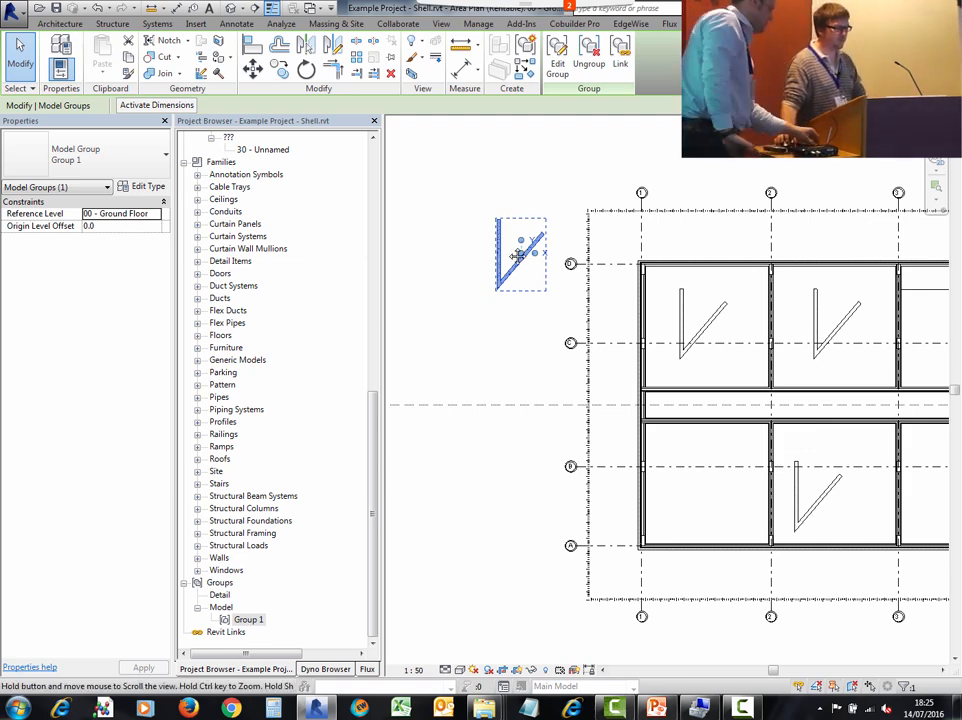
middle_click_drag(495, 241, 470, 252)
scroll(471, 251, "up", 1)
right_click(474, 259)
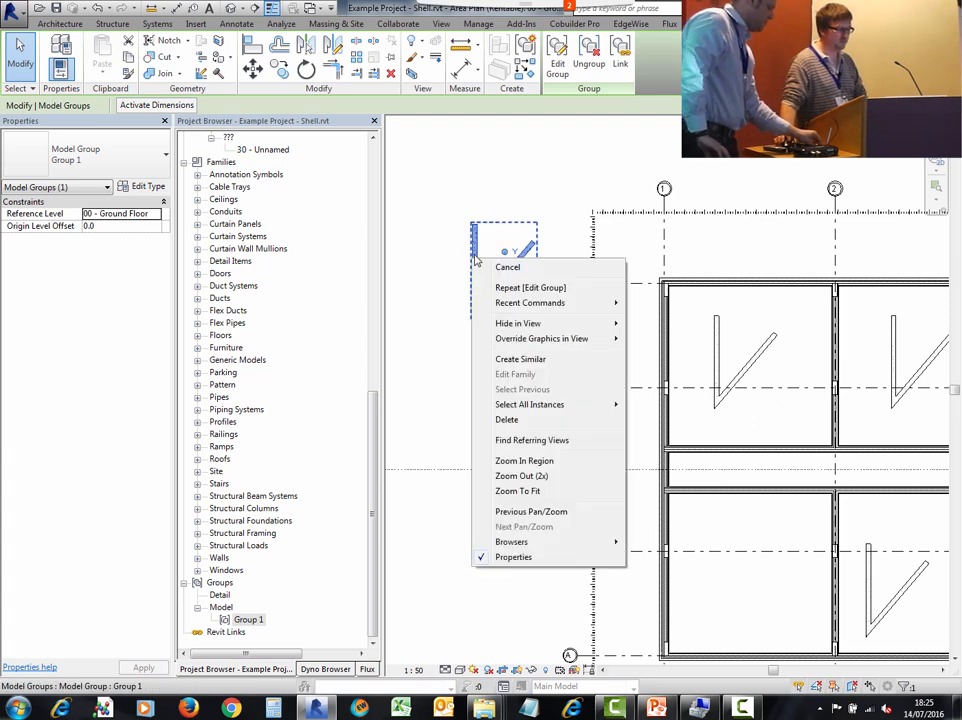
left_click(450, 225)
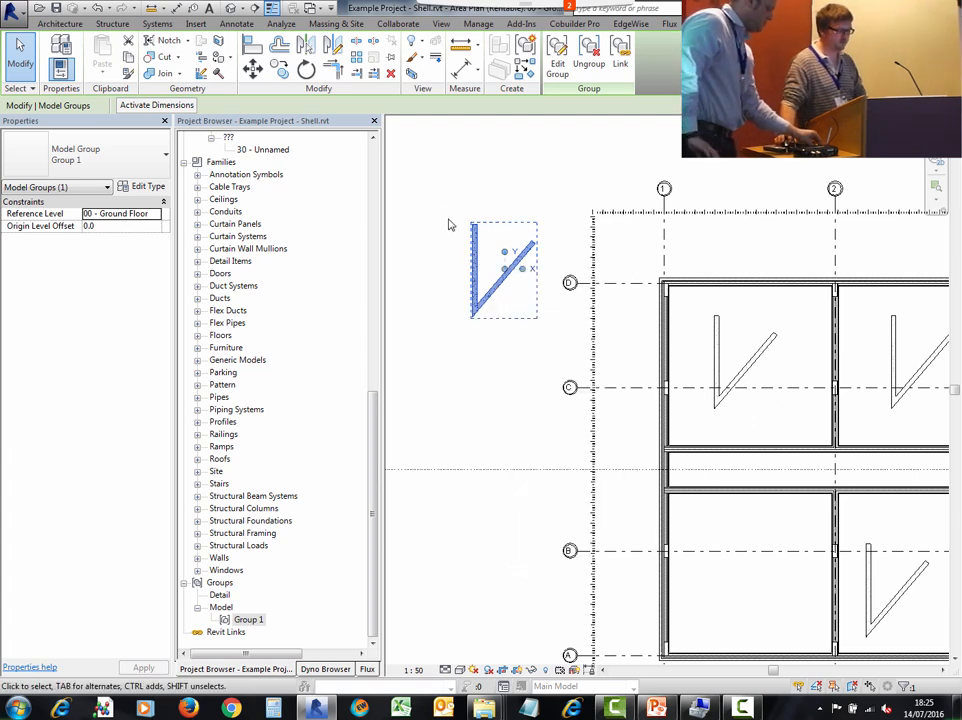
right_click(248, 621)
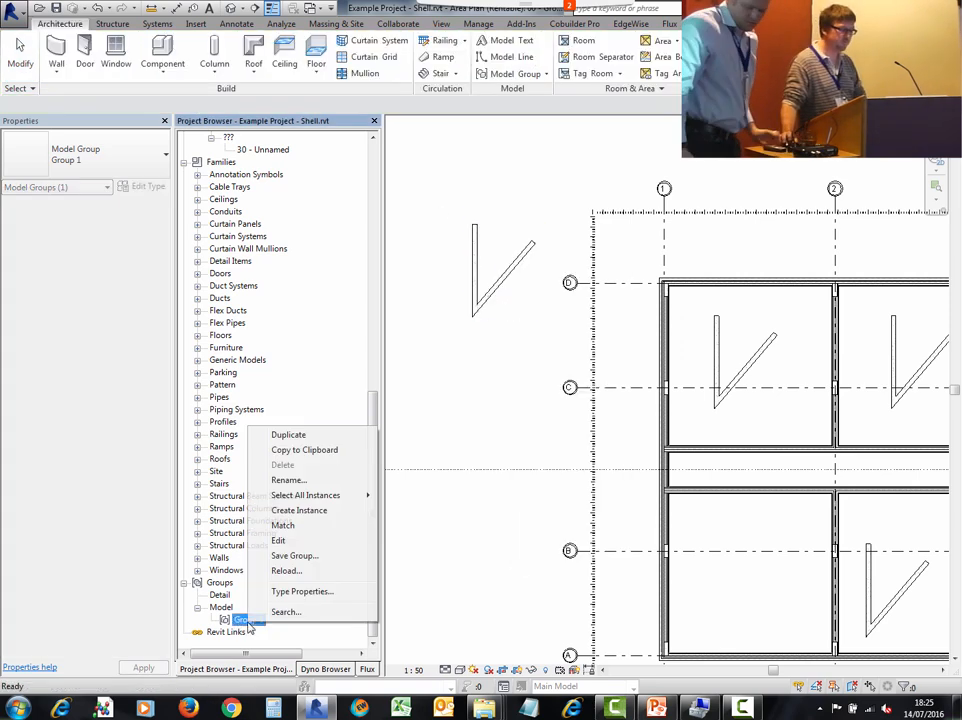
left_click(299, 436)
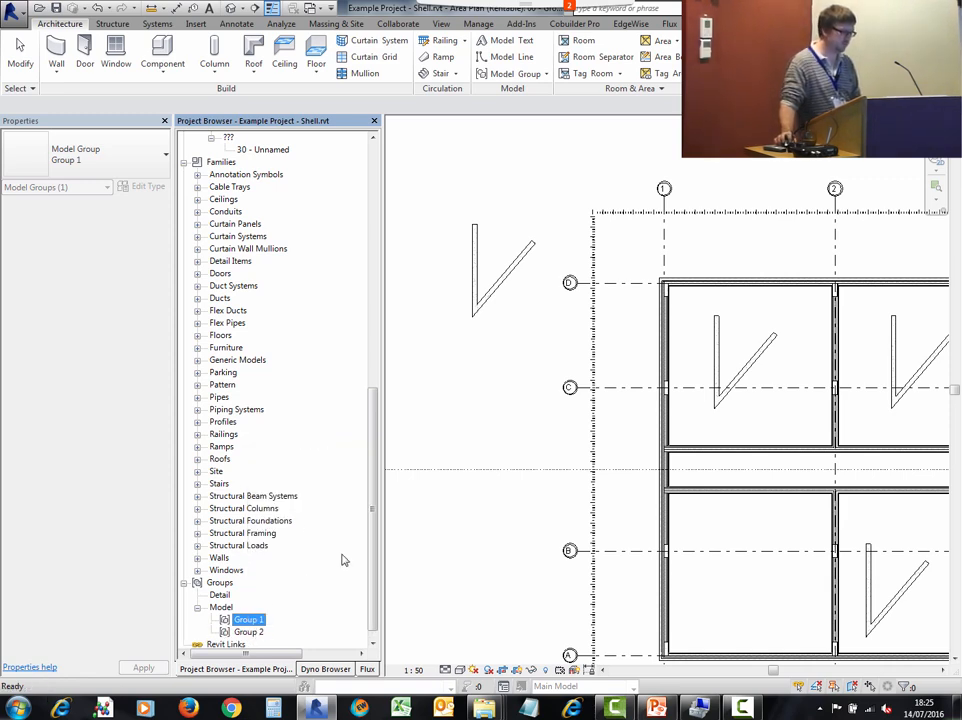
- Switch the outside group instance to the Group 2 type and open it for editing
left_click(517, 369)
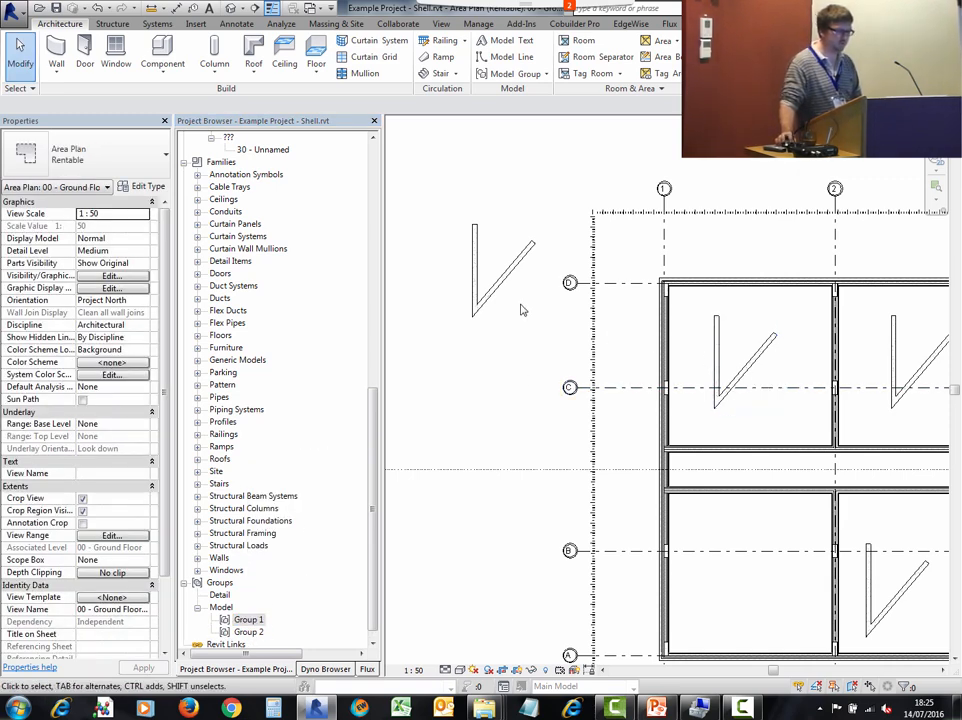
left_click(509, 282)
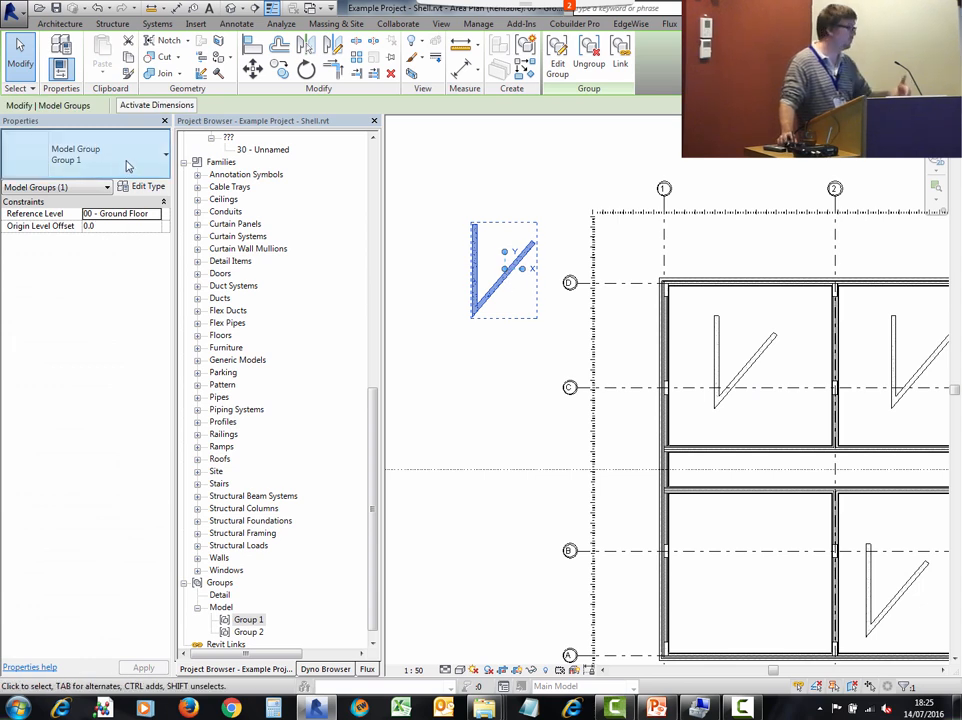
left_click(126, 162)
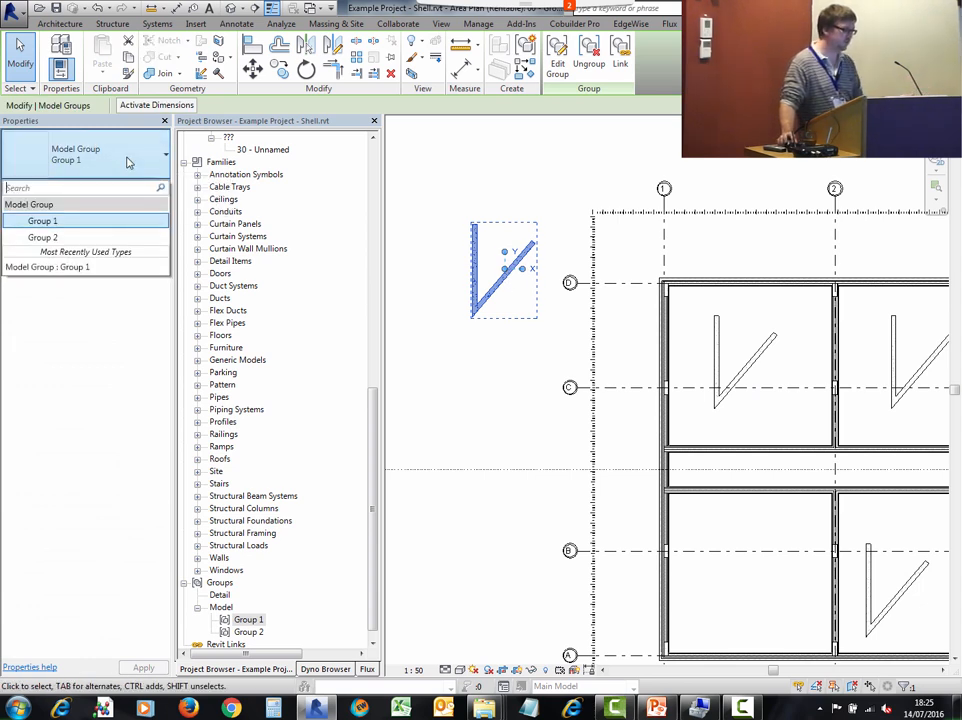
left_click(88, 238)
right_click(472, 285)
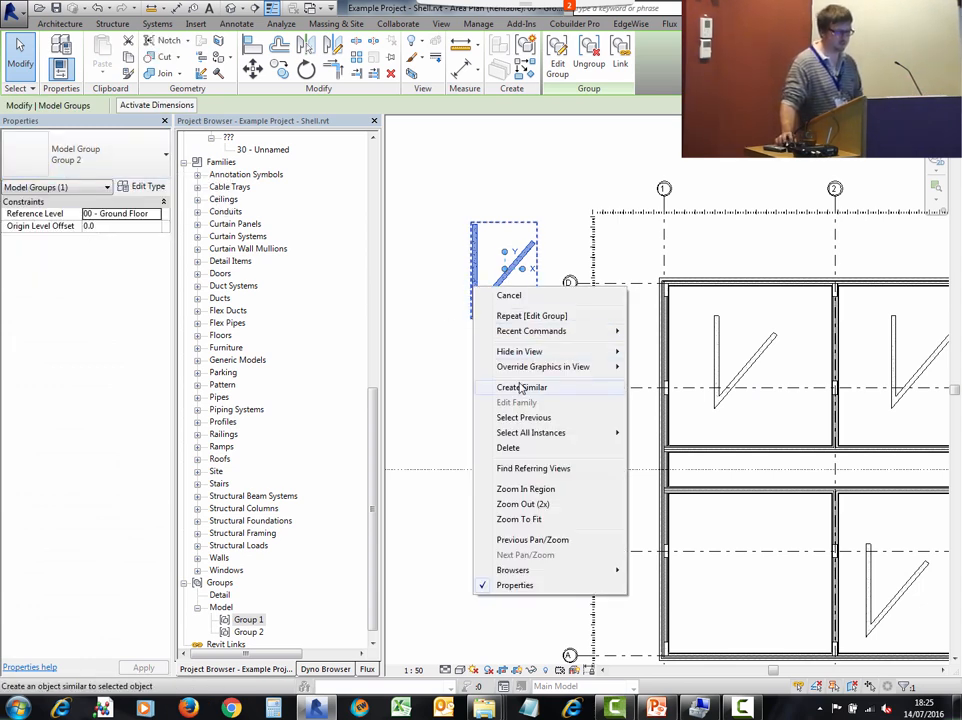
left_click(557, 55)
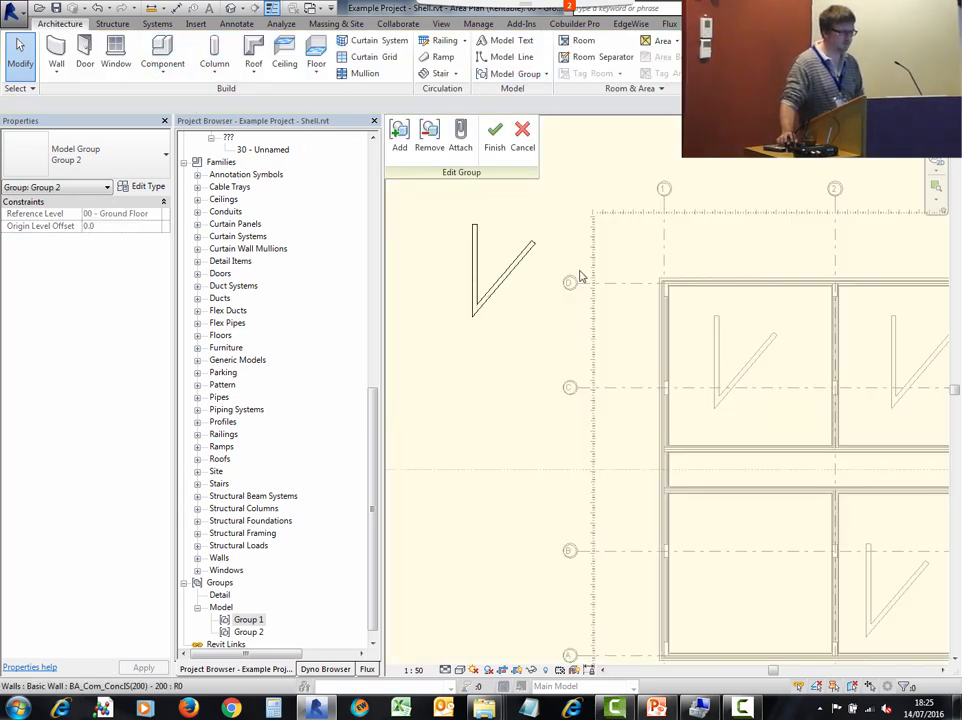
- Copy the group's vertical wall a short distance to the right and finish editing Group 2
left_click(476, 270)
left_click(281, 73)
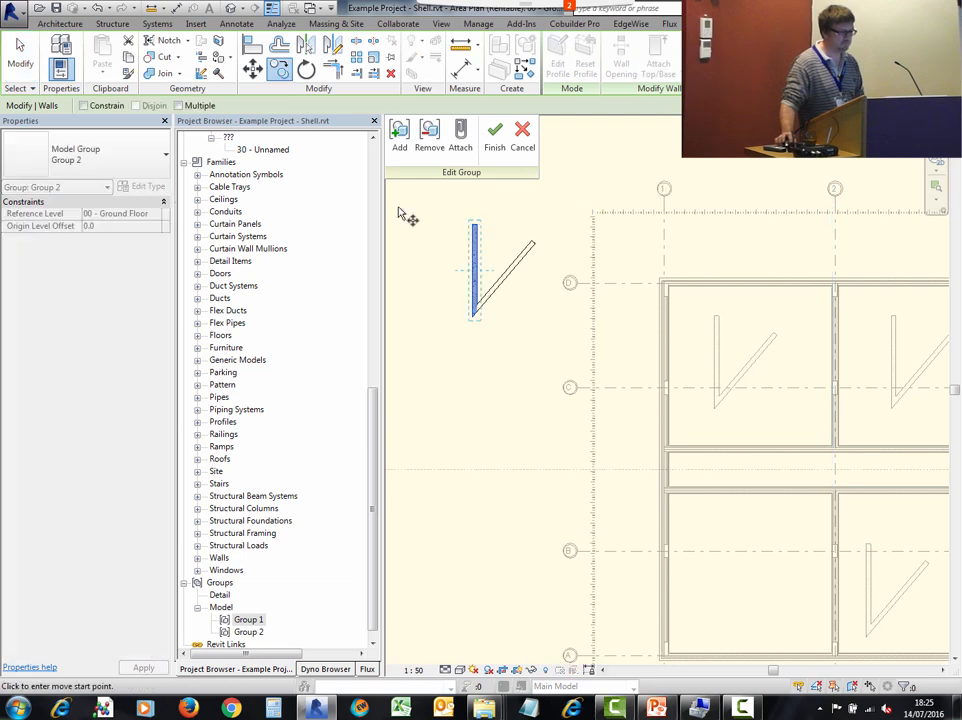
left_click(420, 252)
left_click(440, 251)
left_click(494, 147)
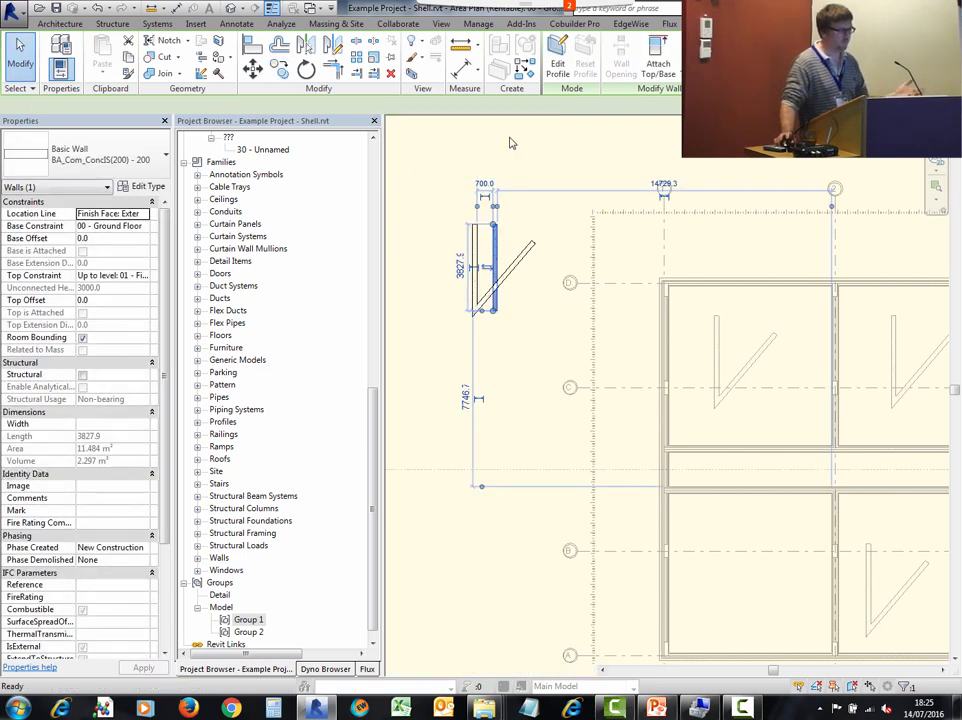
- Switch the group instance in the second upper room to the Group 2 type
left_click(548, 270)
scroll(450, 252, "down", 2)
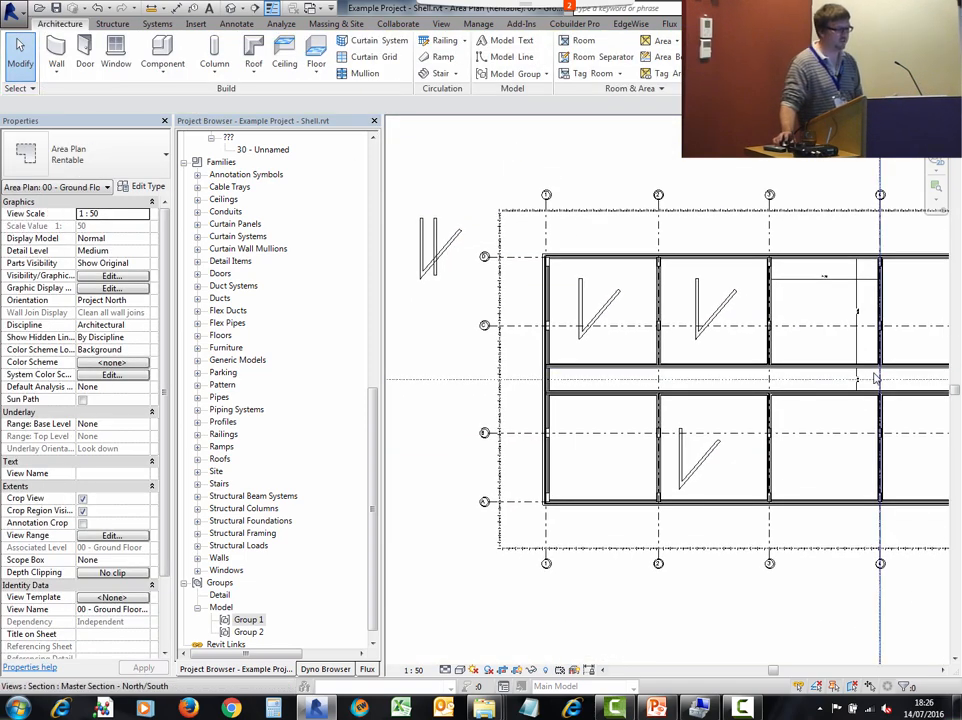
left_click(716, 310)
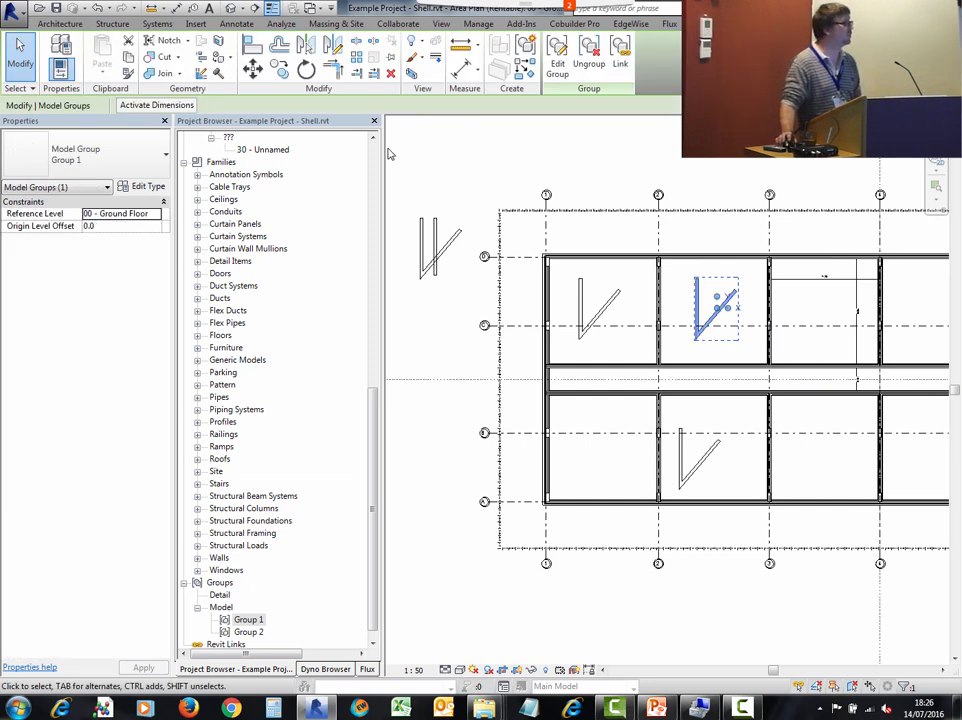
left_click(146, 153)
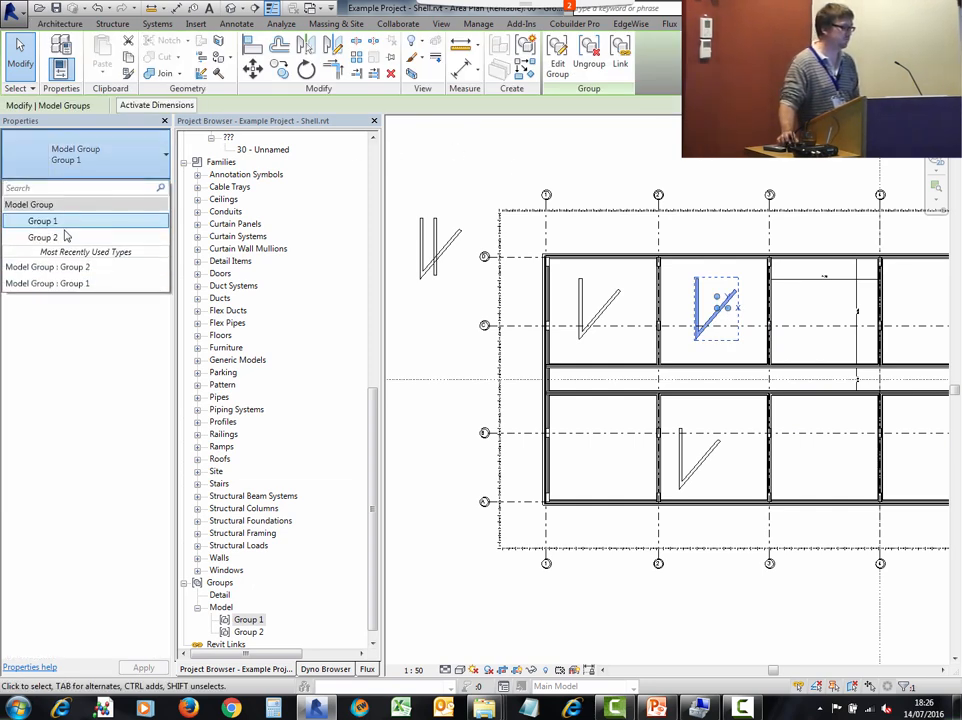
left_click(64, 236)
left_click(552, 172)
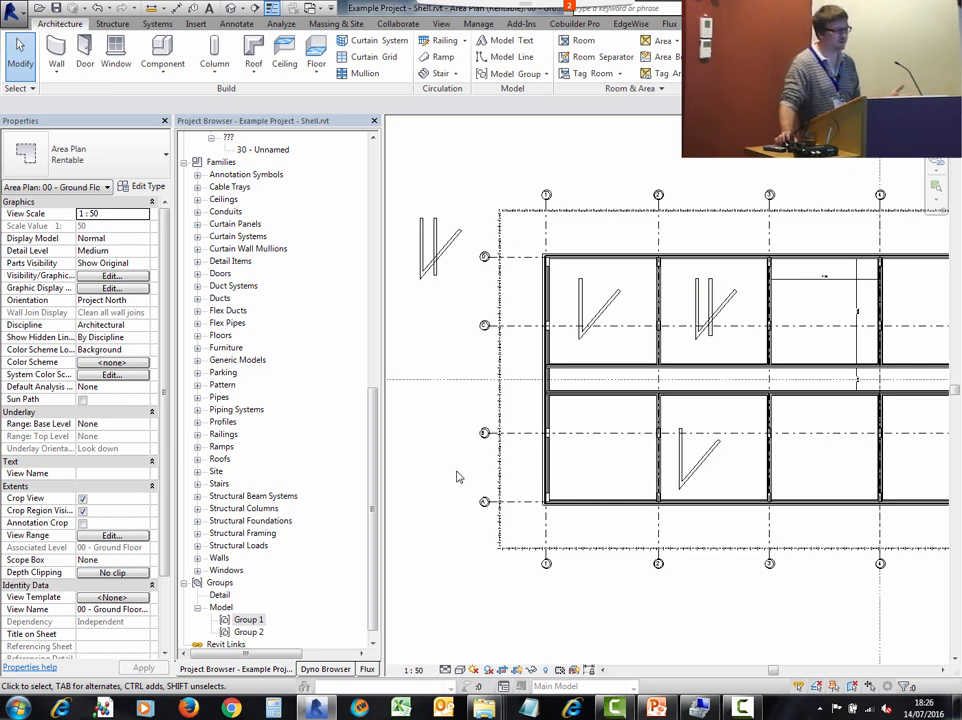
middle_click_drag(438, 447, 510, 341)
scroll(436, 500, "down", 2)
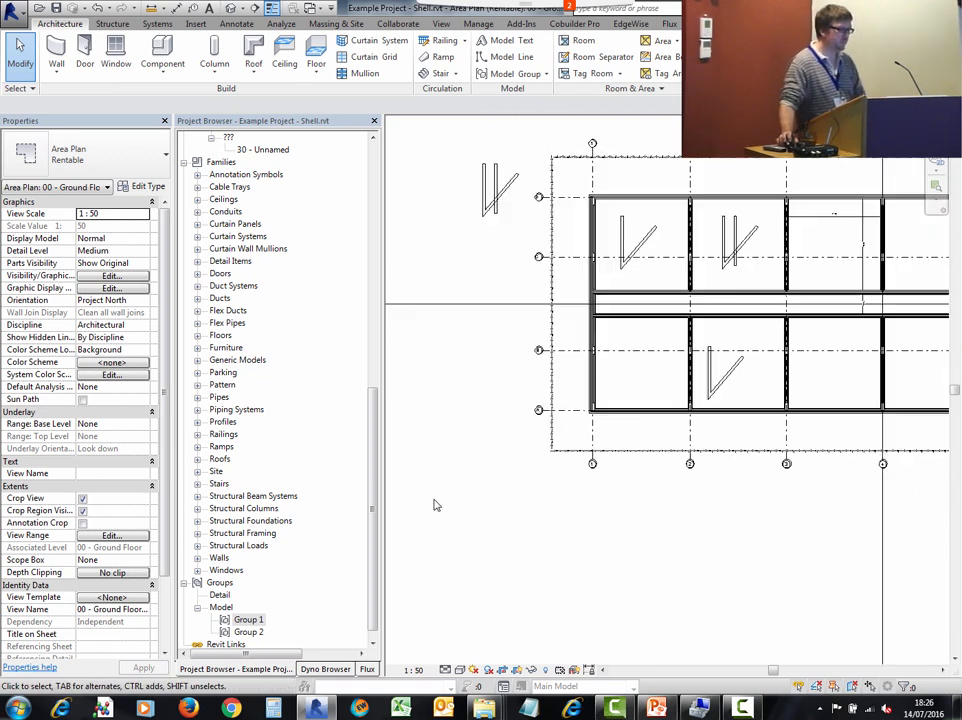
middle_click_drag(505, 430, 502, 468)
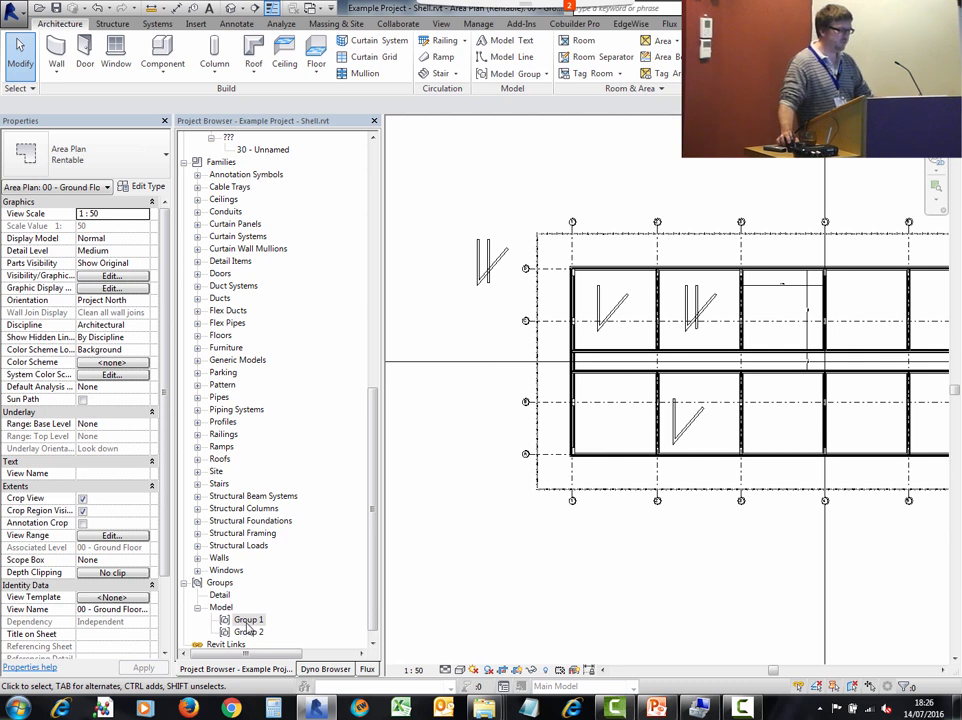
right_click(249, 622)
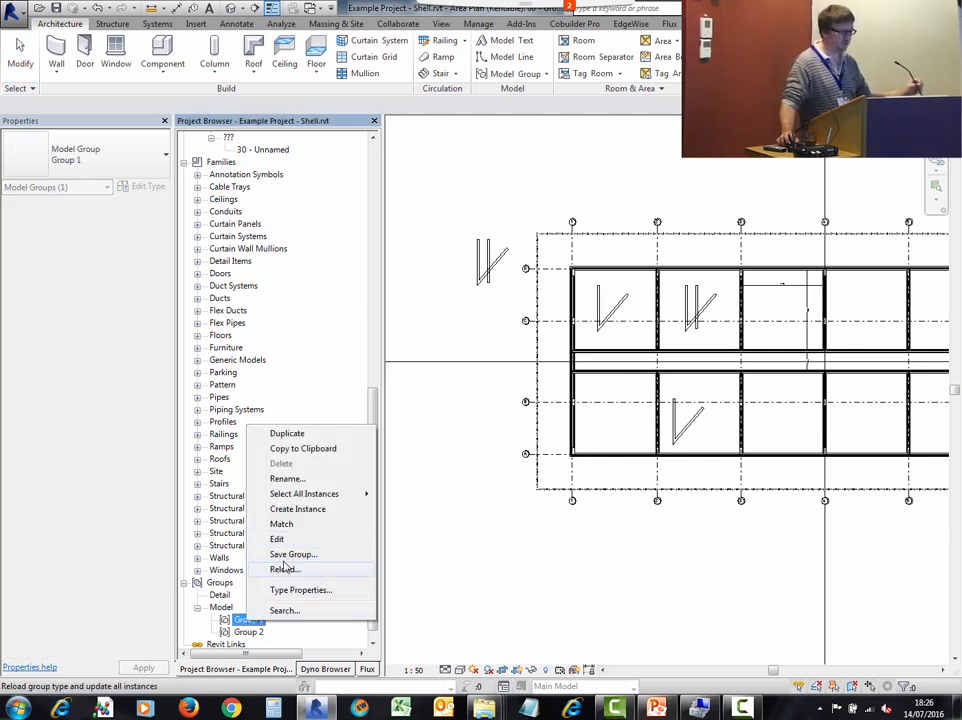
left_click(277, 539)
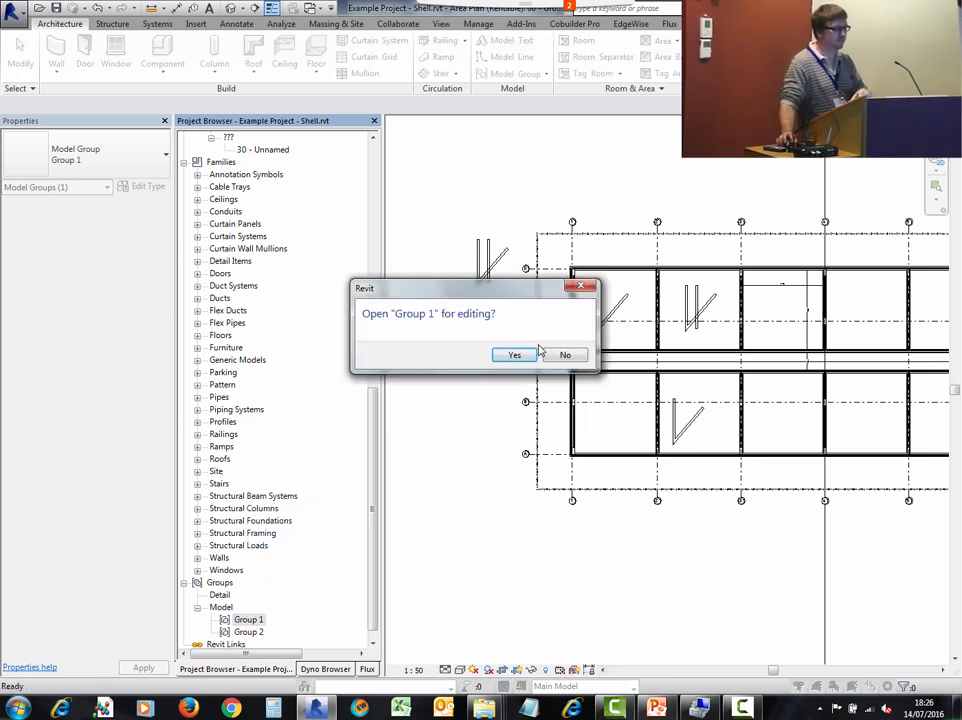
left_click(563, 354)
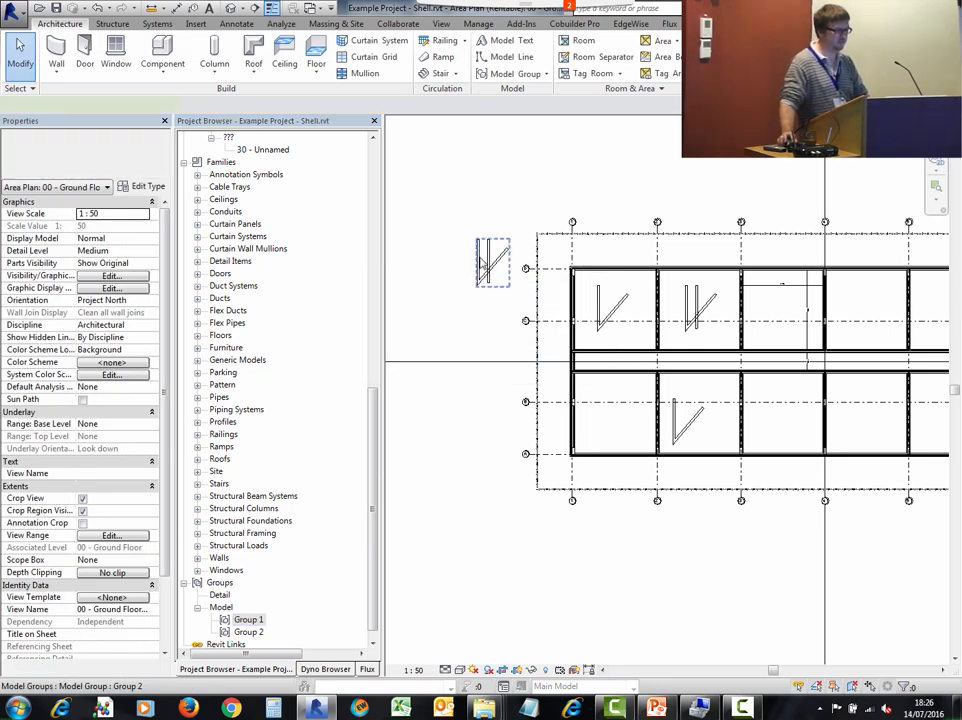
- Open the Group 1 group type from the project browser for editing as a separate file
left_click(492, 262)
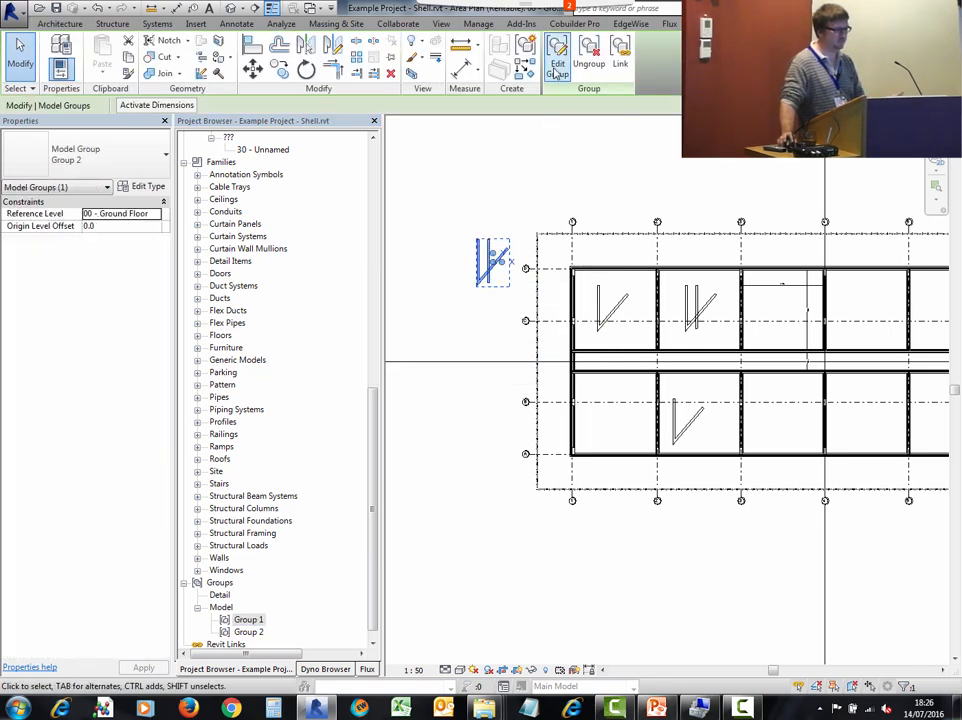
left_click(433, 420)
right_click(253, 624)
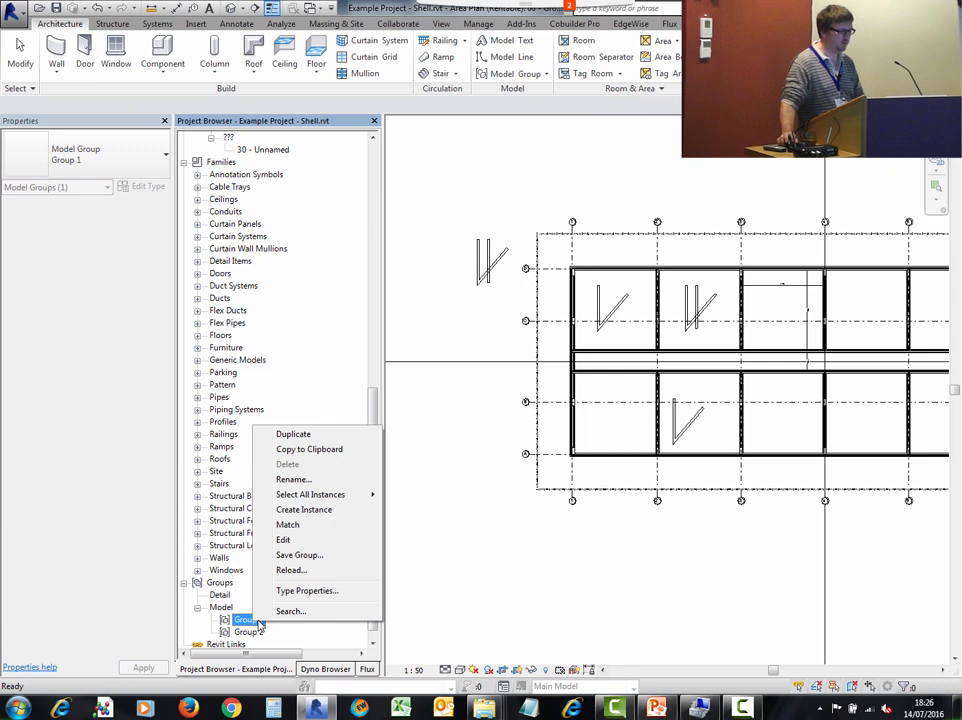
left_click(283, 540)
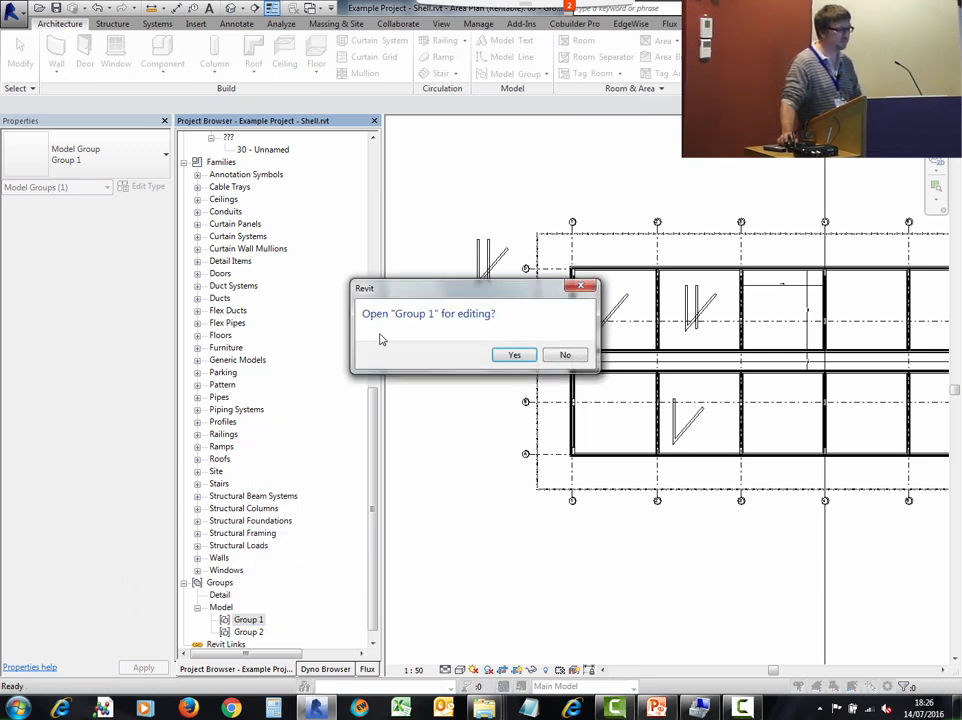
left_click(514, 355)
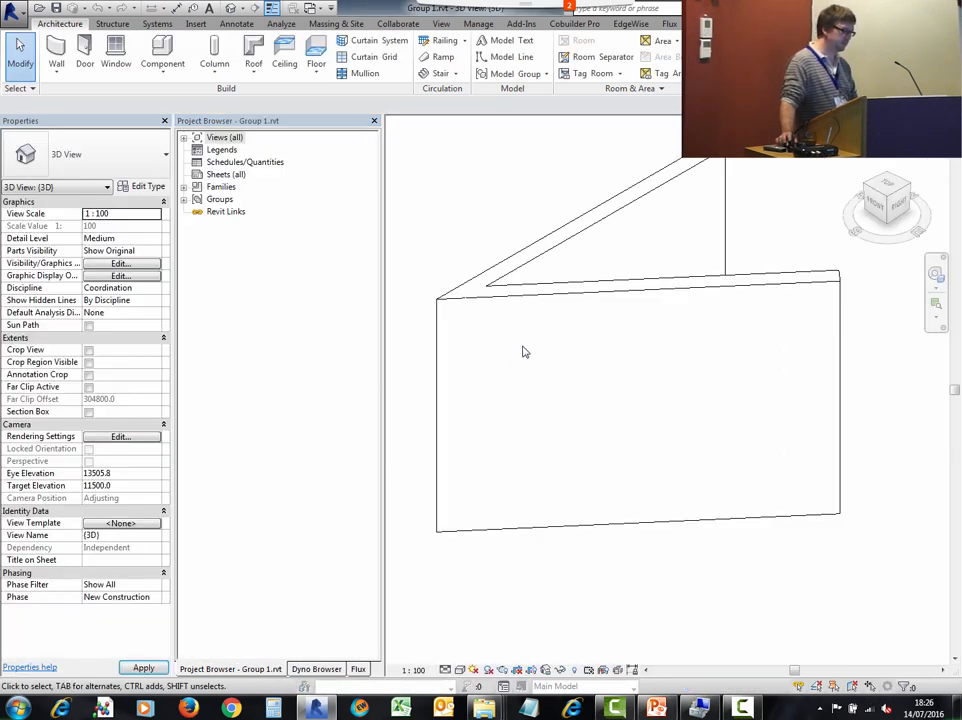
scroll(527, 370, "down", 3)
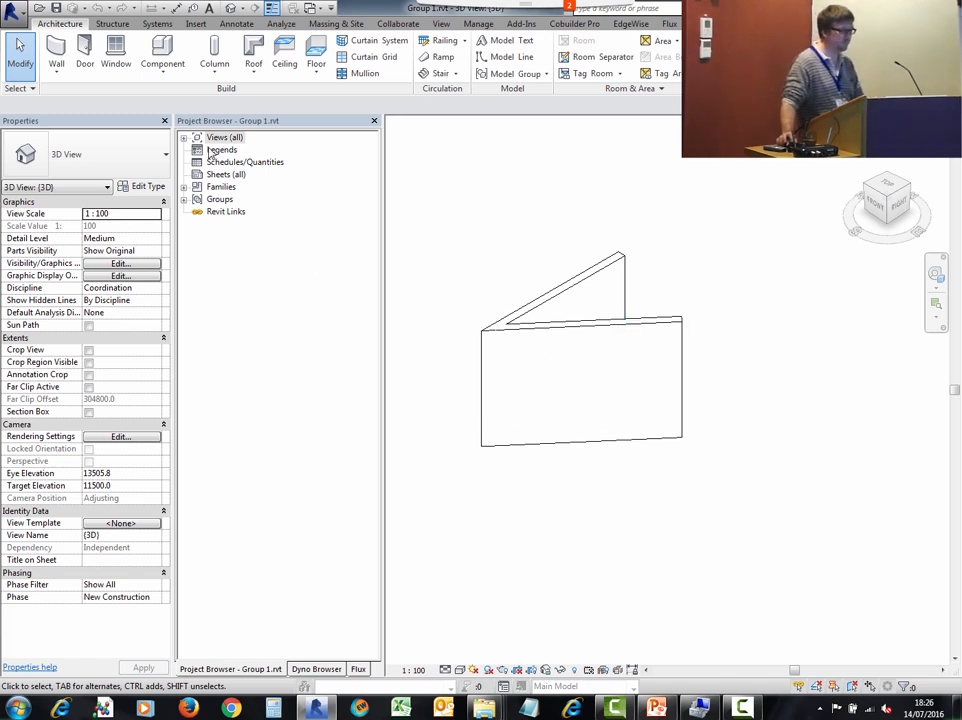
- Save the group file as a project named Group 1.rvt in a personal subfolder of the Desktop MRUG folder
left_click(14, 11)
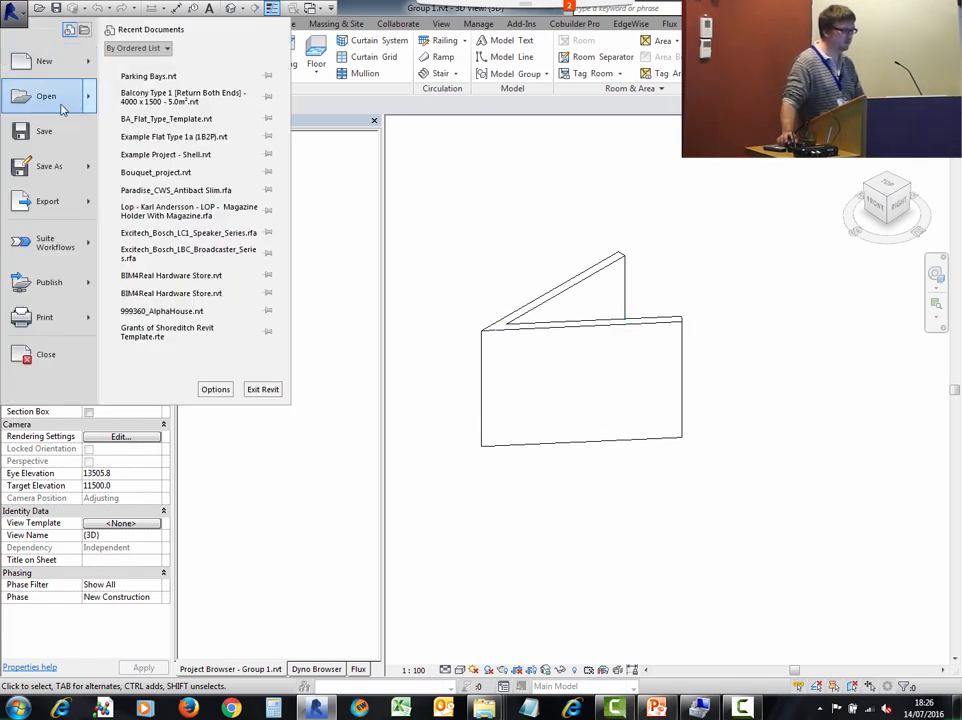
mouse_move(56, 164)
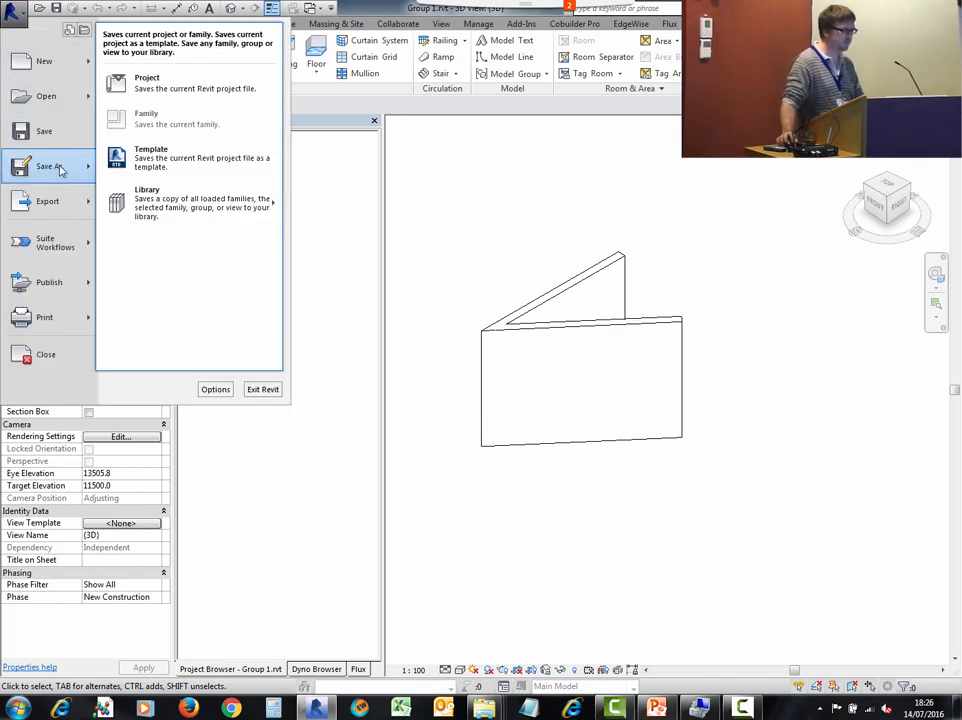
left_click(195, 88)
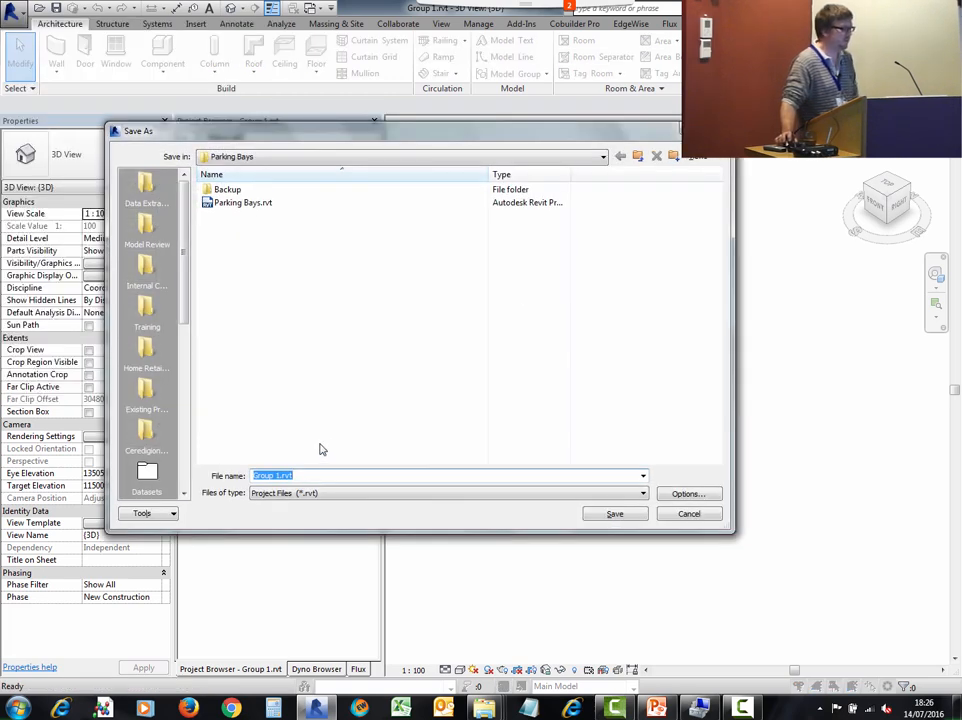
left_click_drag(183, 247, 183, 356)
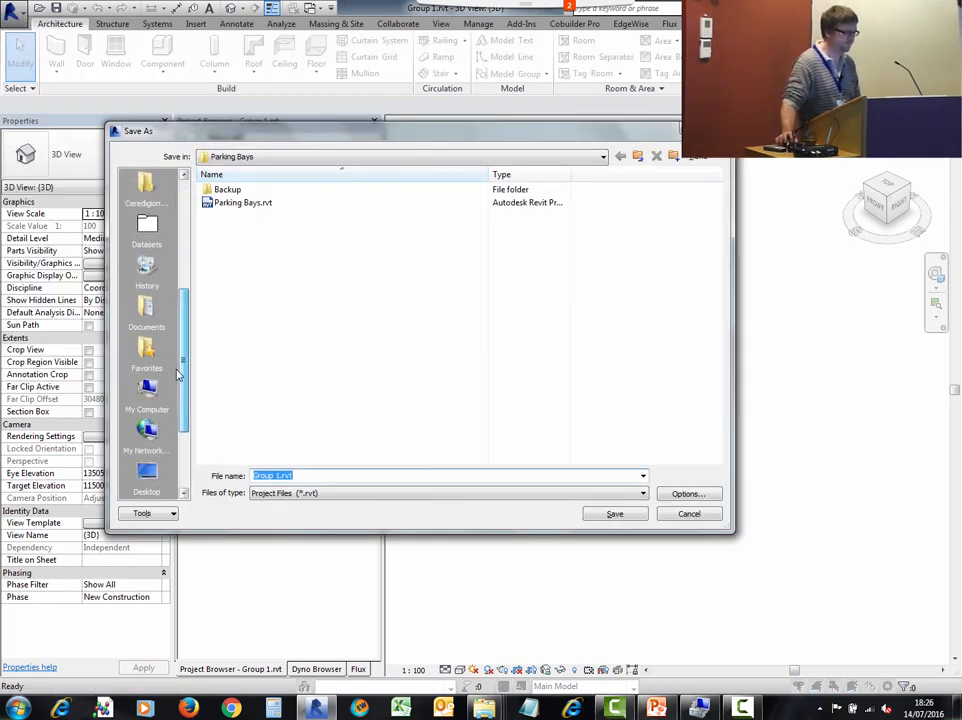
left_click(148, 474)
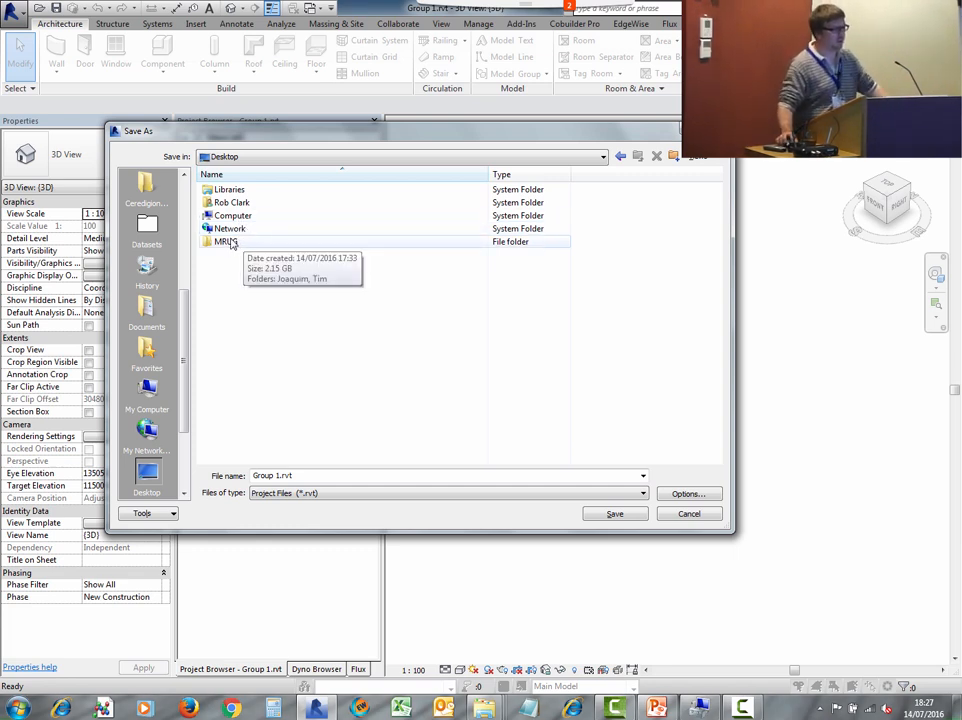
double_click(226, 243)
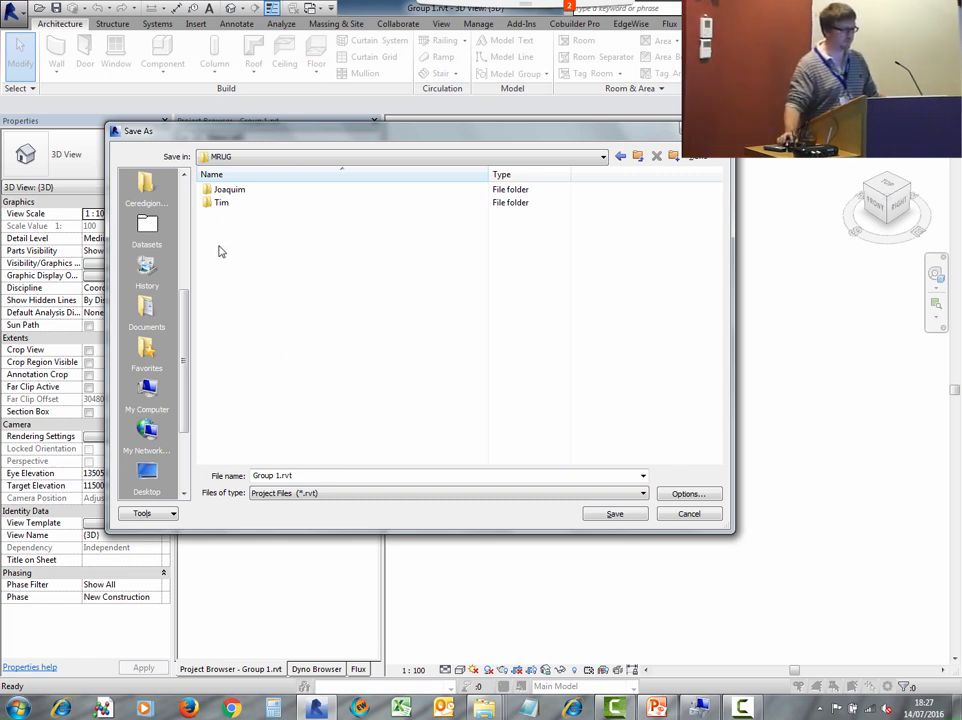
double_click(221, 203)
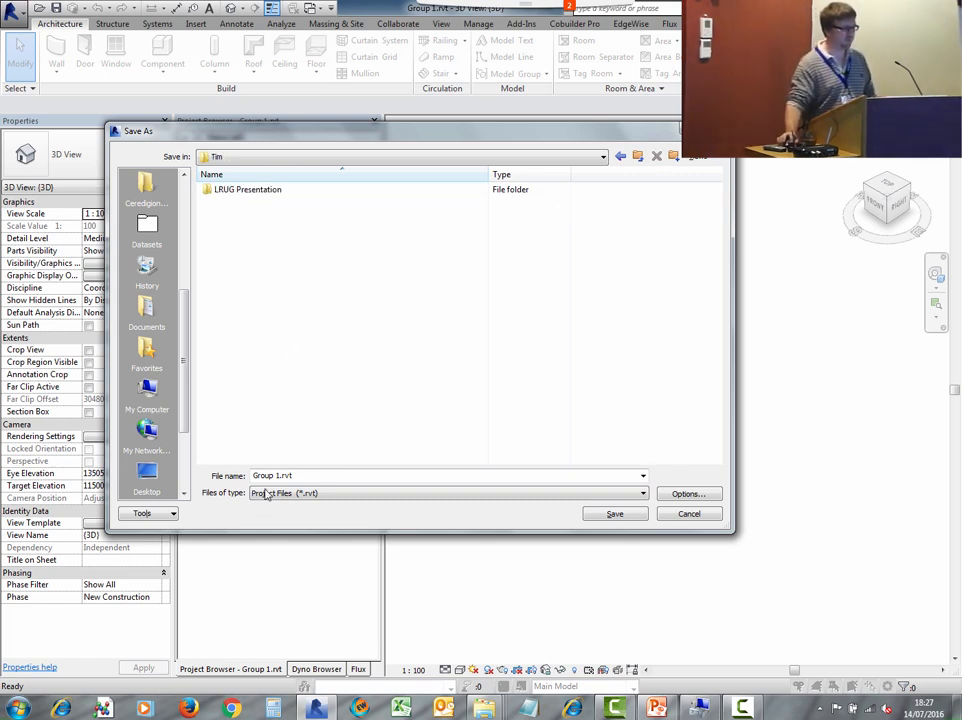
left_click(610, 515)
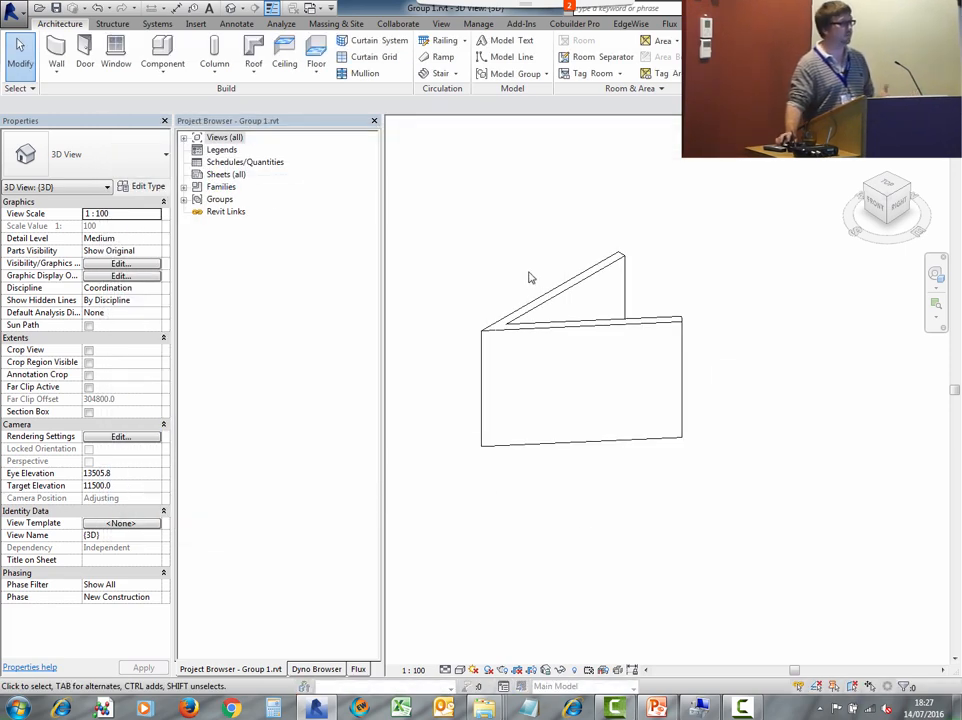
- Open the 00 - Ground Floor plan and draw a wall about 6500 mm long crossing the V-shaped walls
left_click(184, 139)
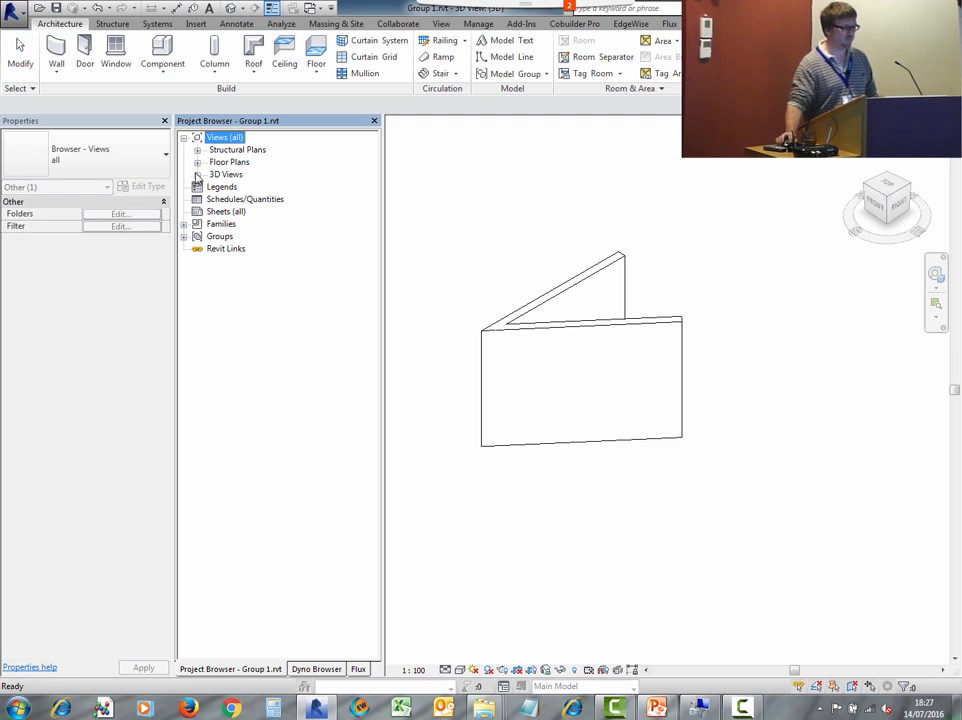
left_click(197, 162)
double_click(253, 174)
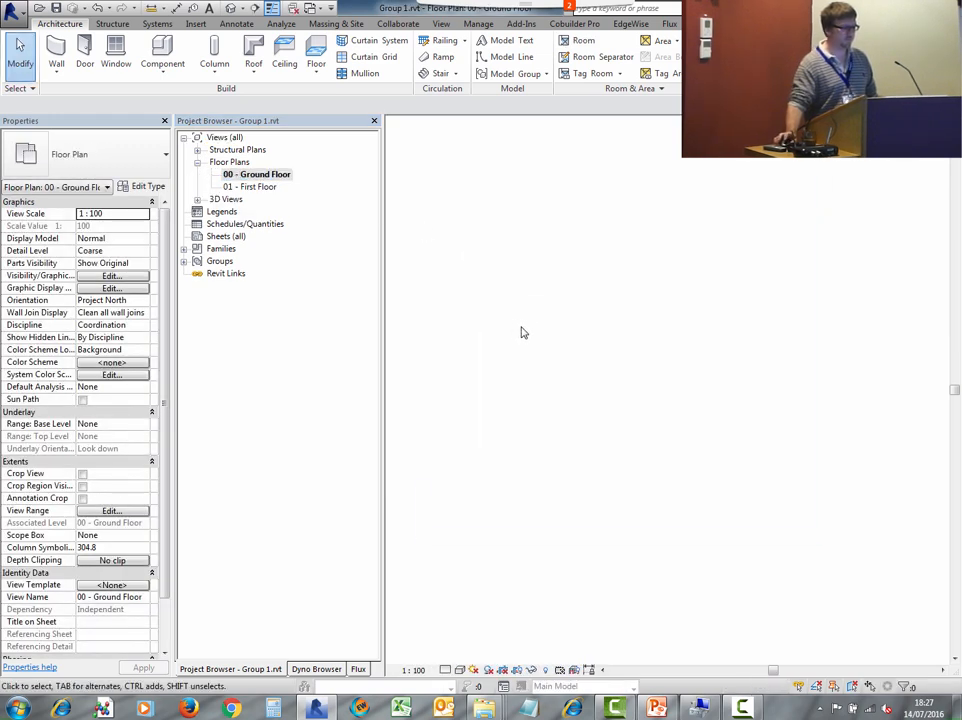
scroll(623, 410, "down", 3)
middle_click_drag(618, 388, 520, 388)
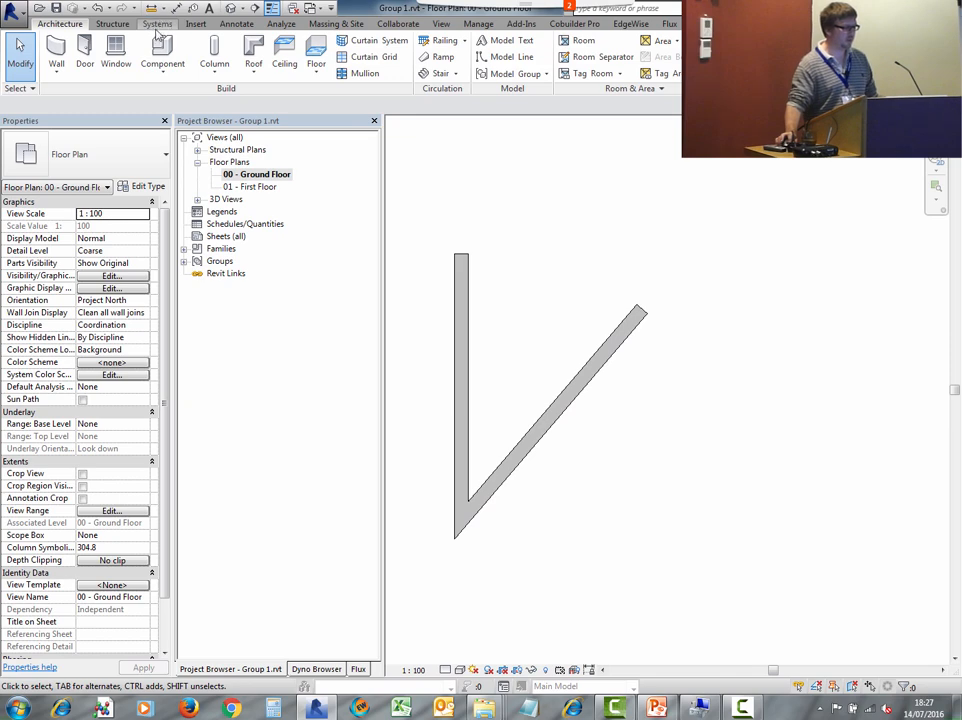
left_click(58, 63)
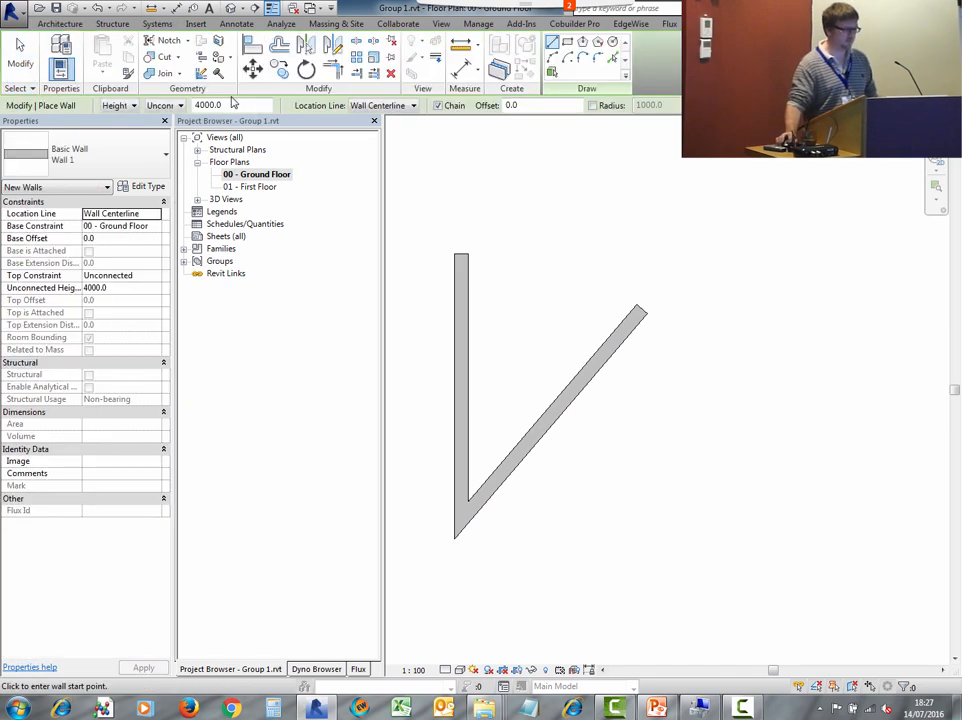
left_click(400, 347)
left_click(731, 477)
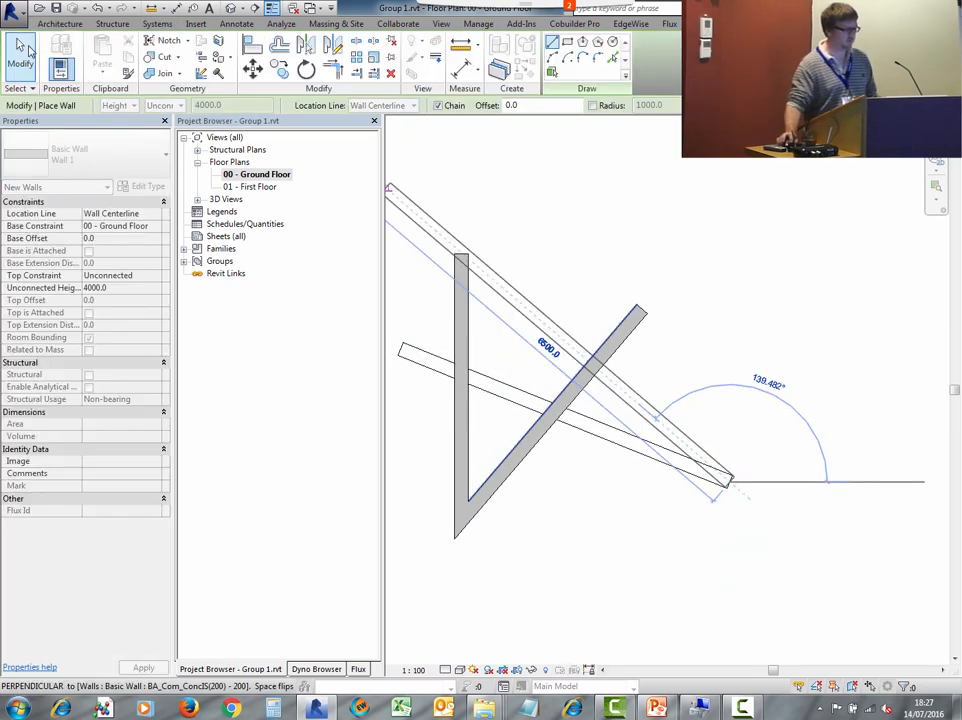
key("Escape")
key("Escape")
scroll(600, 328, "down", 2)
middle_click_drag(600, 328, 586, 388)
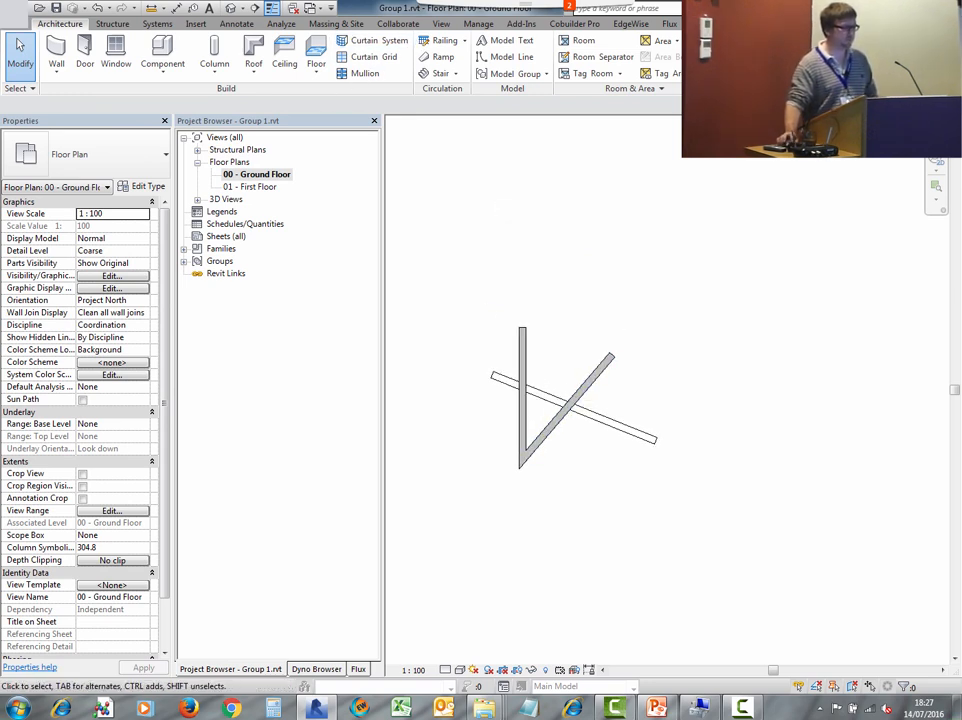
- Load the edited group into Example Project - Shell.rvt, replacing the existing Group 1
left_click(512, 73)
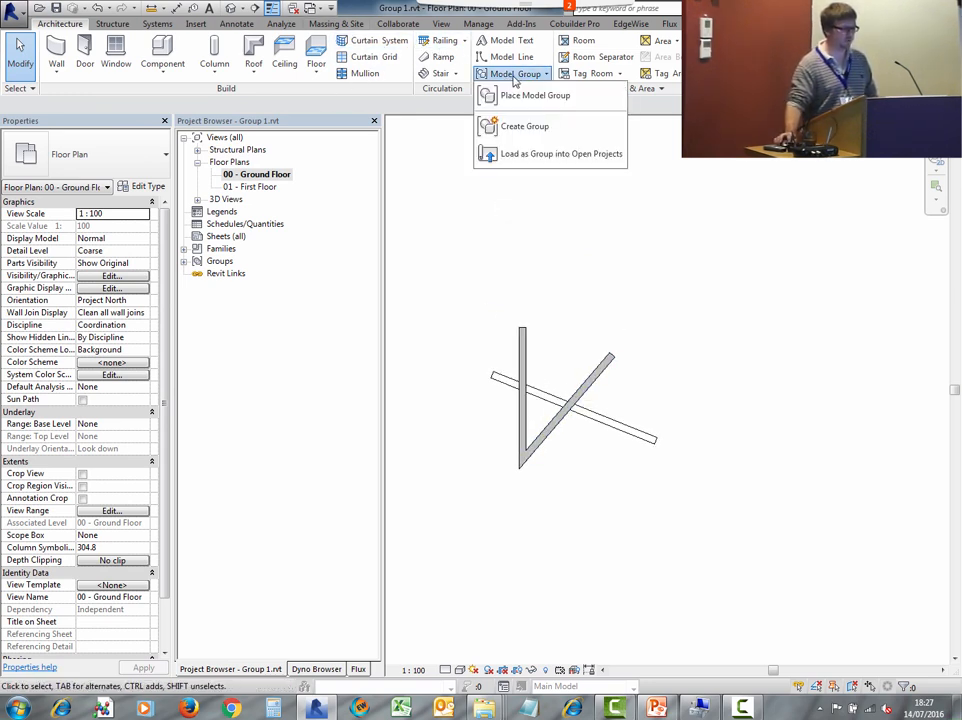
left_click(549, 157)
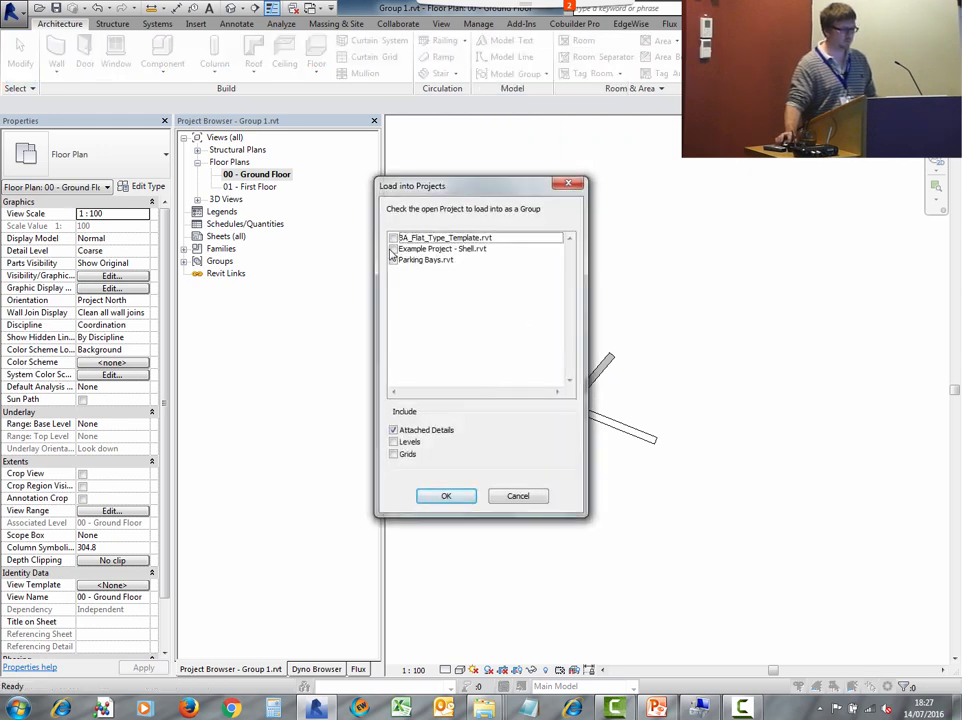
left_click(393, 249)
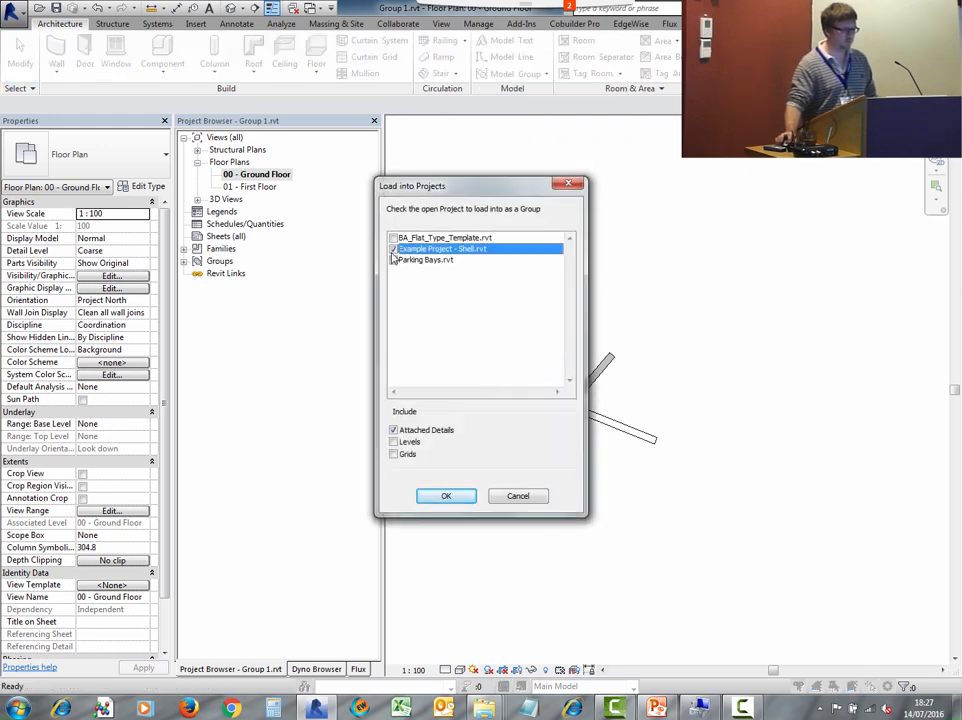
left_click(442, 495)
left_click(516, 412)
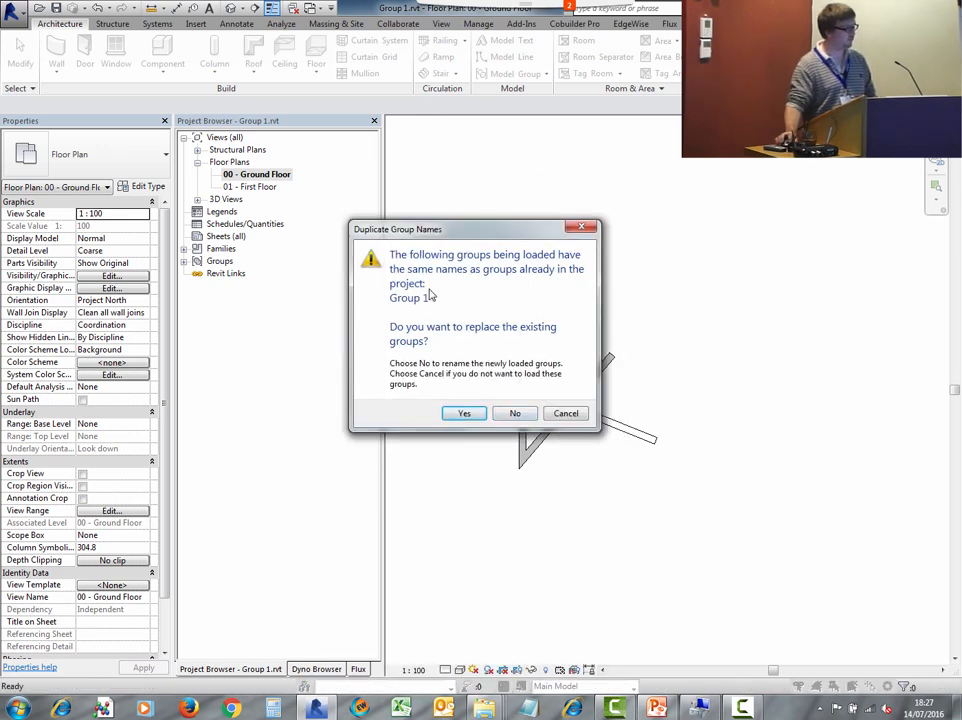
left_click(462, 413)
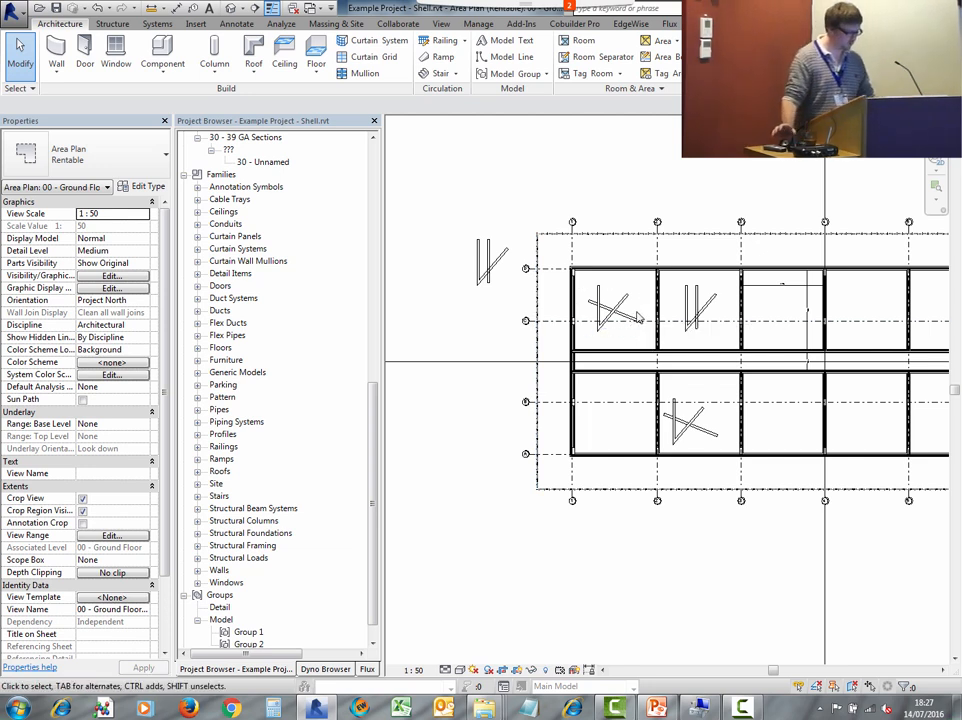
- In the Group 1 file's ground floor plan, make the Project Base Point and Survey Point visible through visibility/graphic overrides
key("ctrl+Tab")
scroll(615, 323, "down", 2)
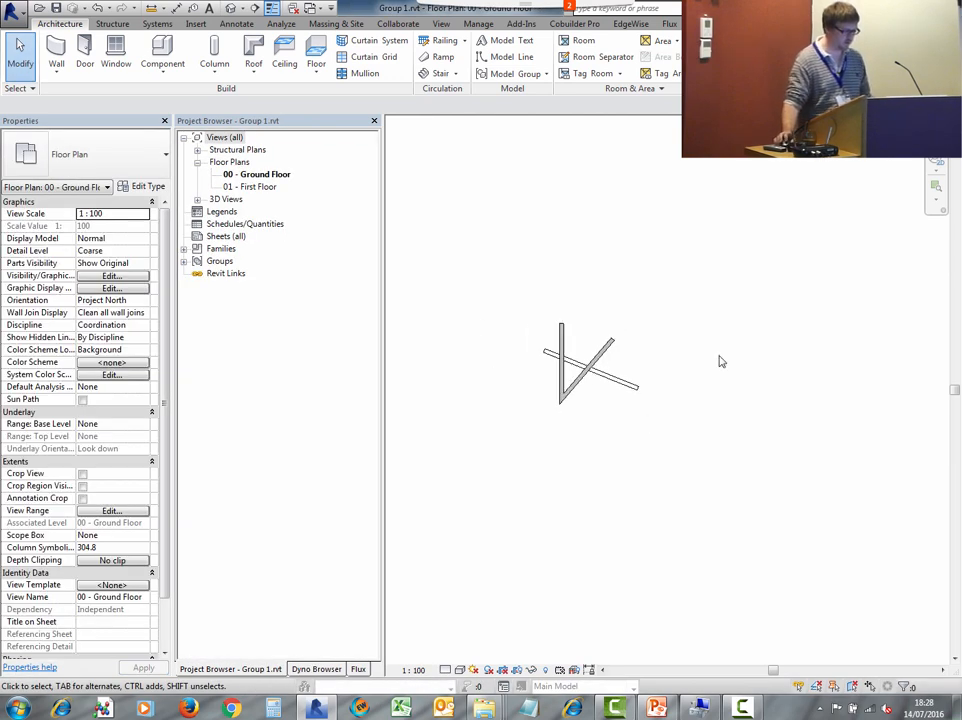
middle_click_drag(700, 358, 727, 344)
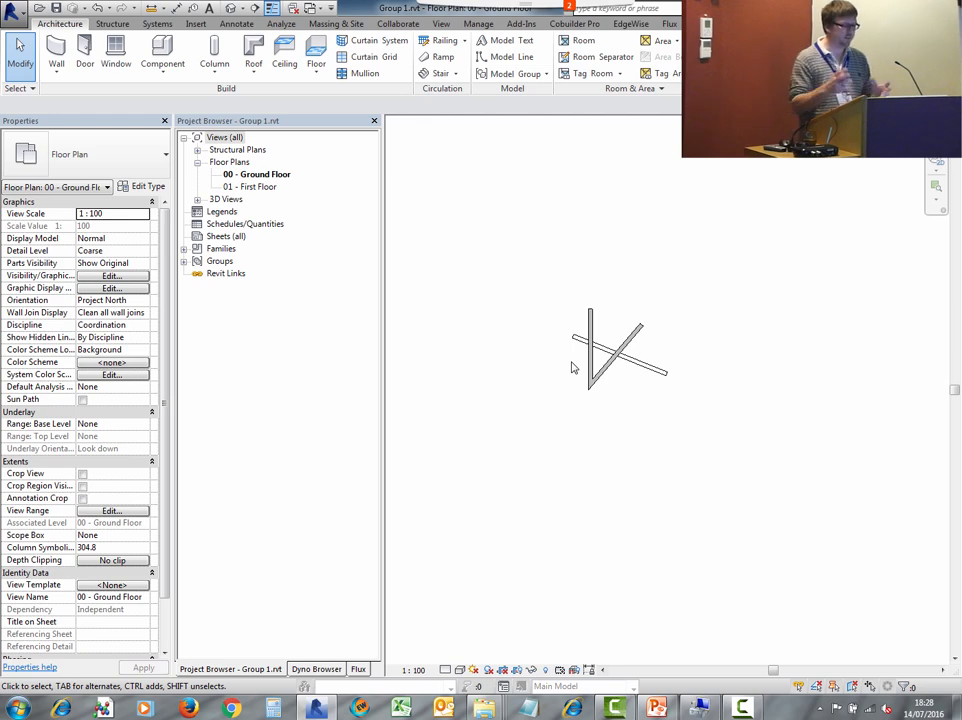
key("v")
key("g")
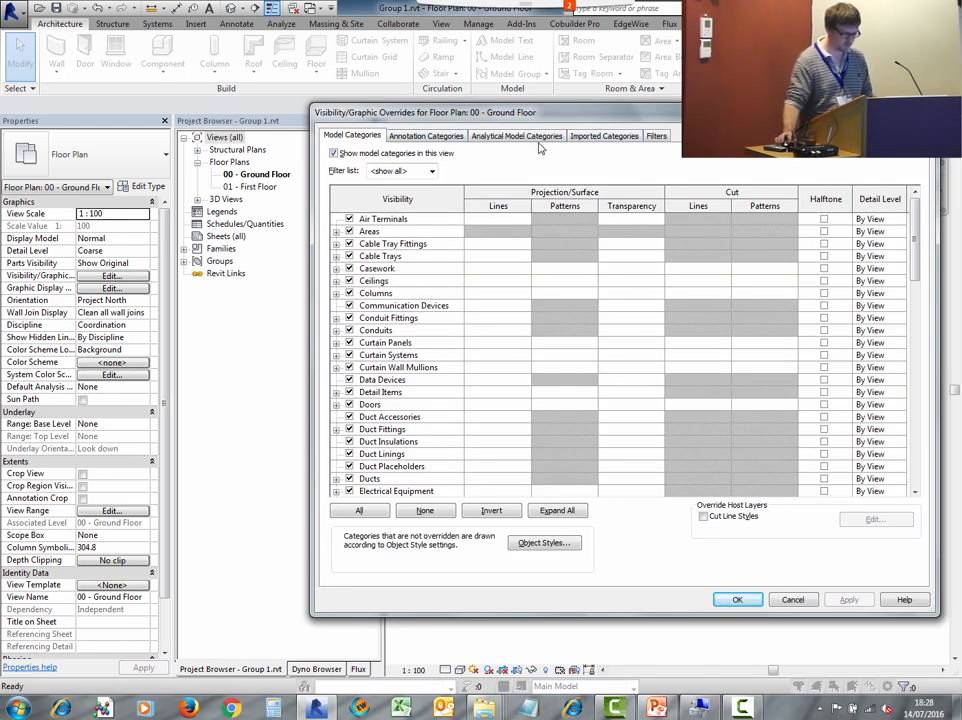
left_click_drag(916, 250, 903, 482)
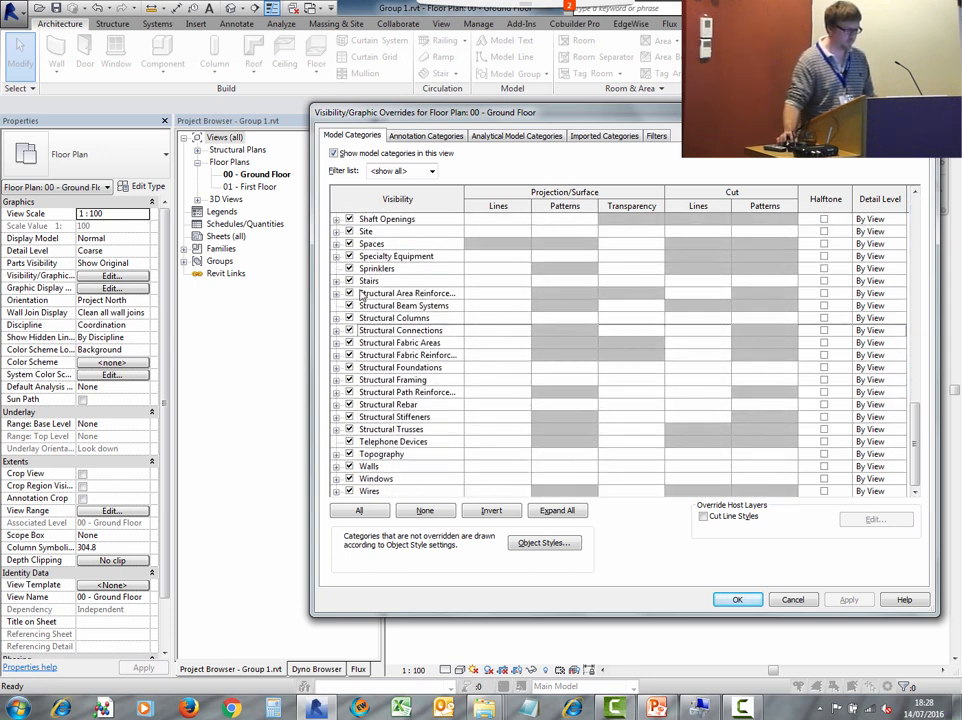
left_click(336, 231)
left_click(363, 268)
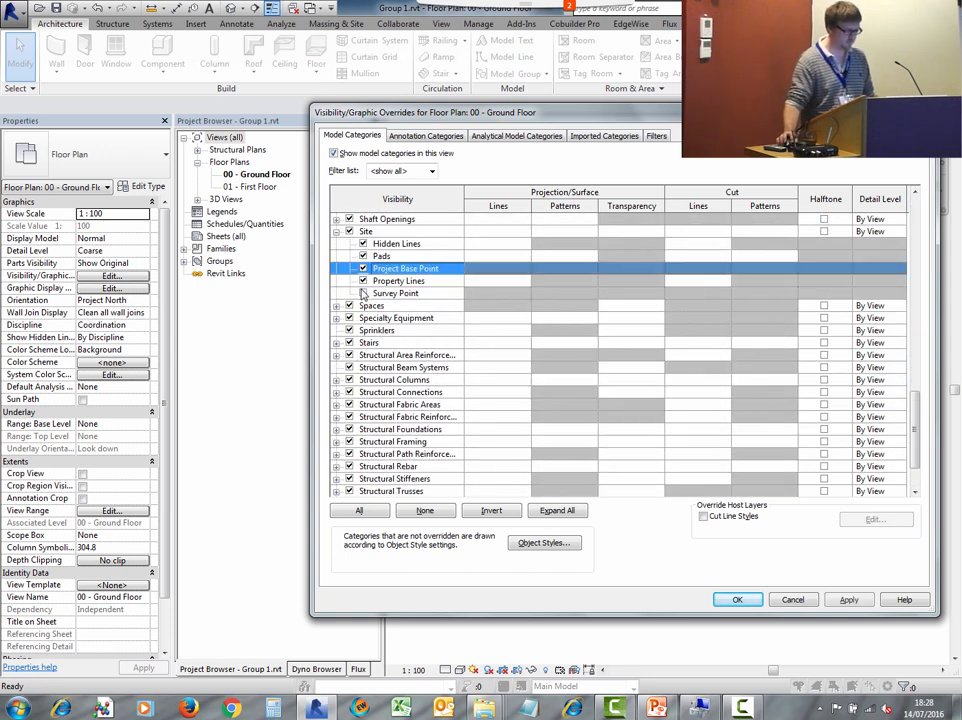
left_click(363, 293)
left_click(740, 596)
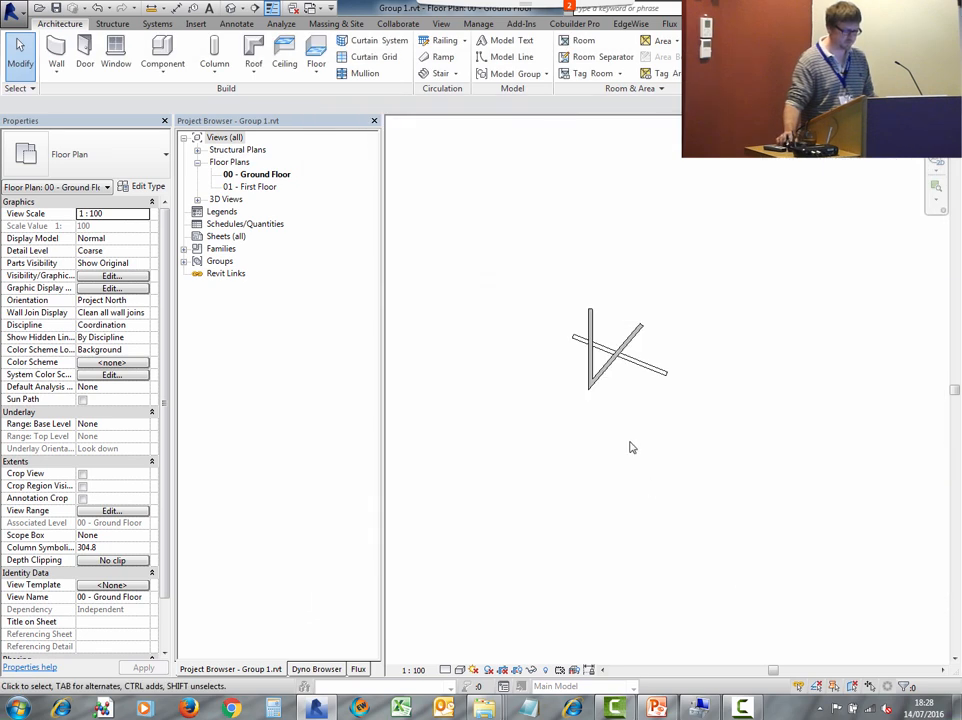
- Select the three walls and move them so the vertical wall's lower endpoint sits on the project base point
scroll(630, 445, "down", 2)
middle_click_drag(743, 410, 676, 376)
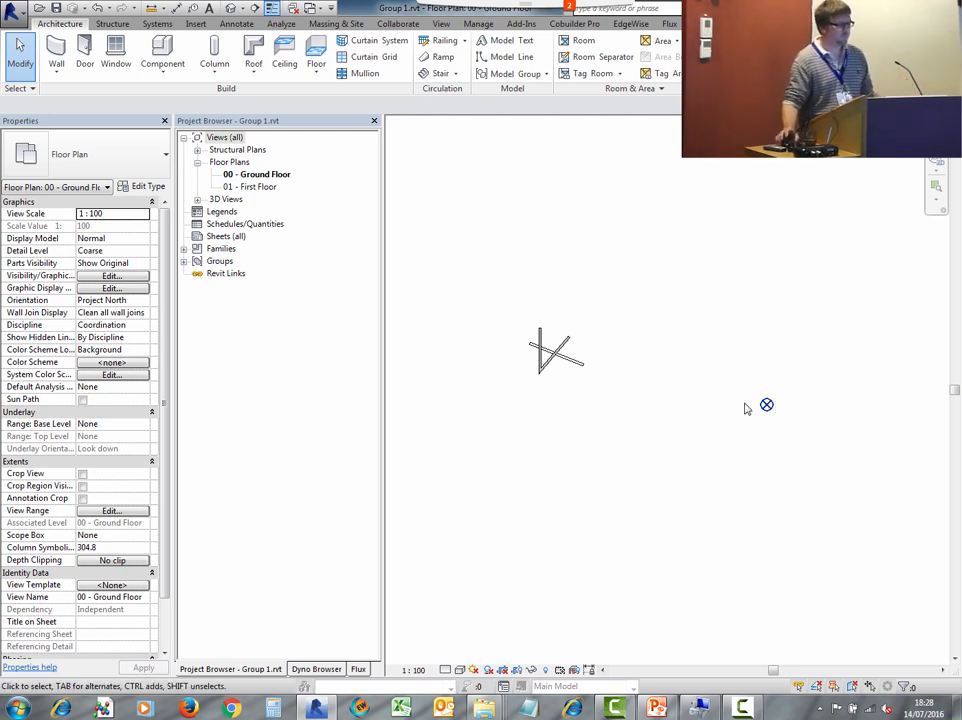
left_click_drag(511, 294, 618, 410)
left_click(252, 67)
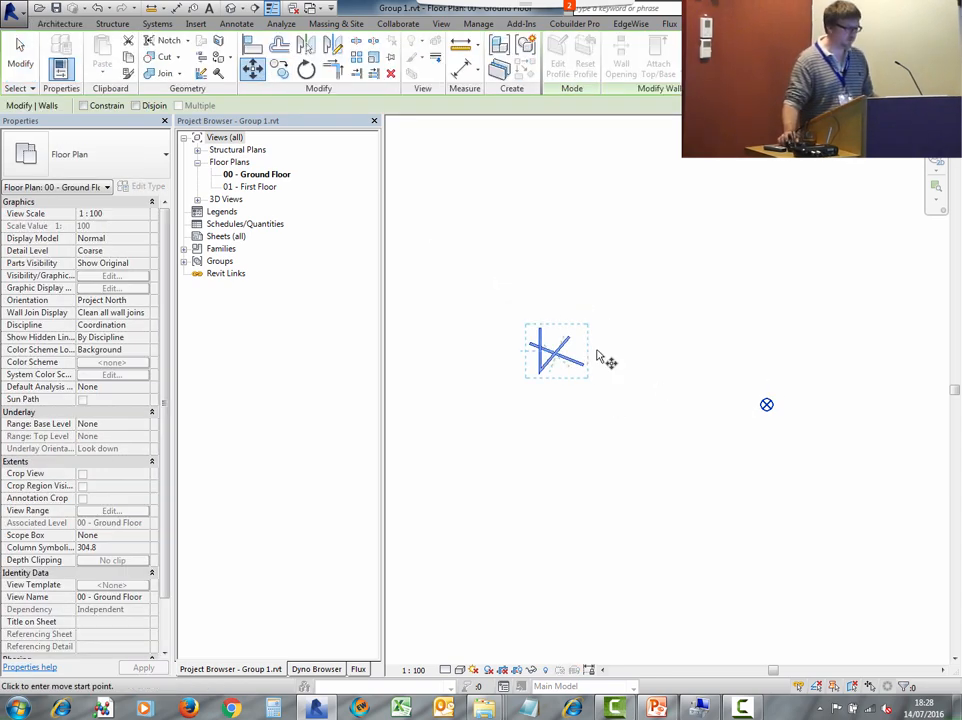
left_click(541, 374)
left_click(766, 404)
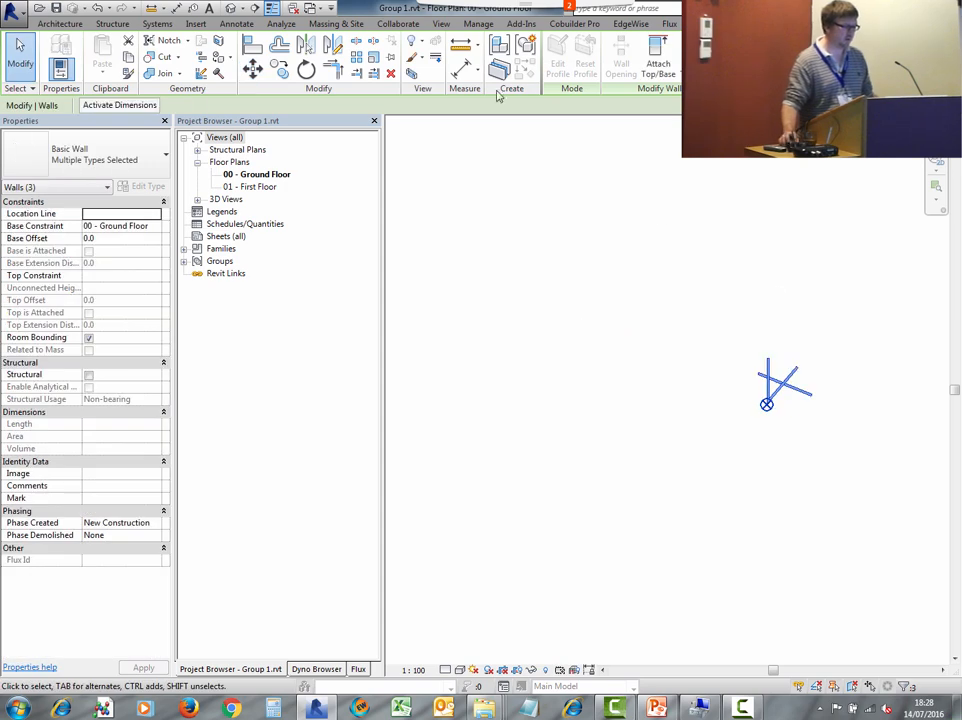
- Reload the repositioned group into Example Project - Shell.rvt, accepting duplicate types and replacing Group 1 again
left_click(60, 23)
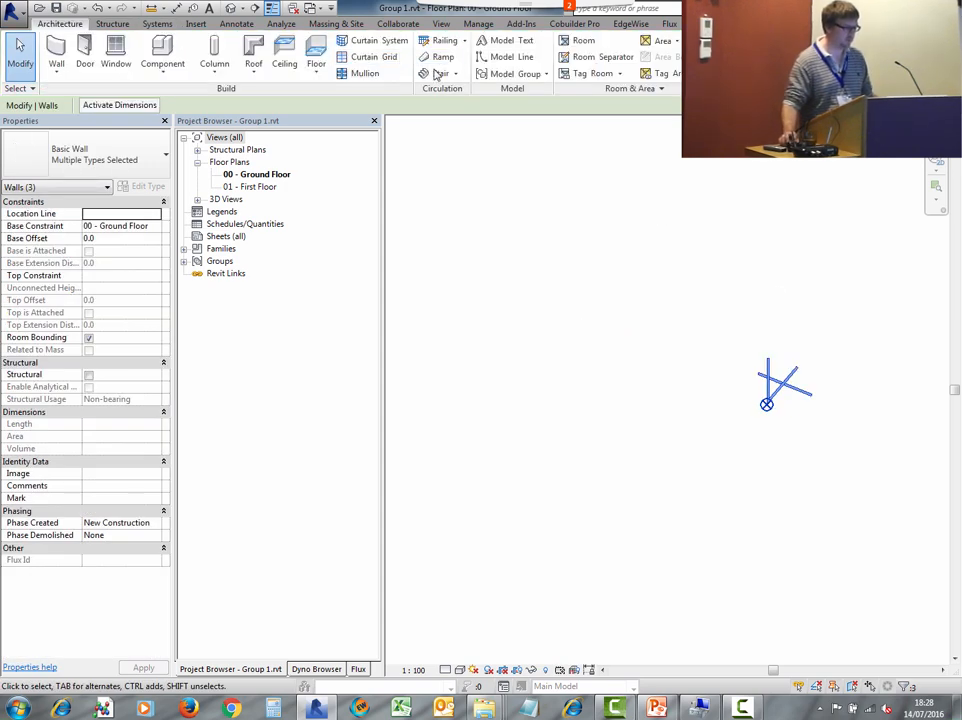
left_click(501, 77)
left_click(500, 153)
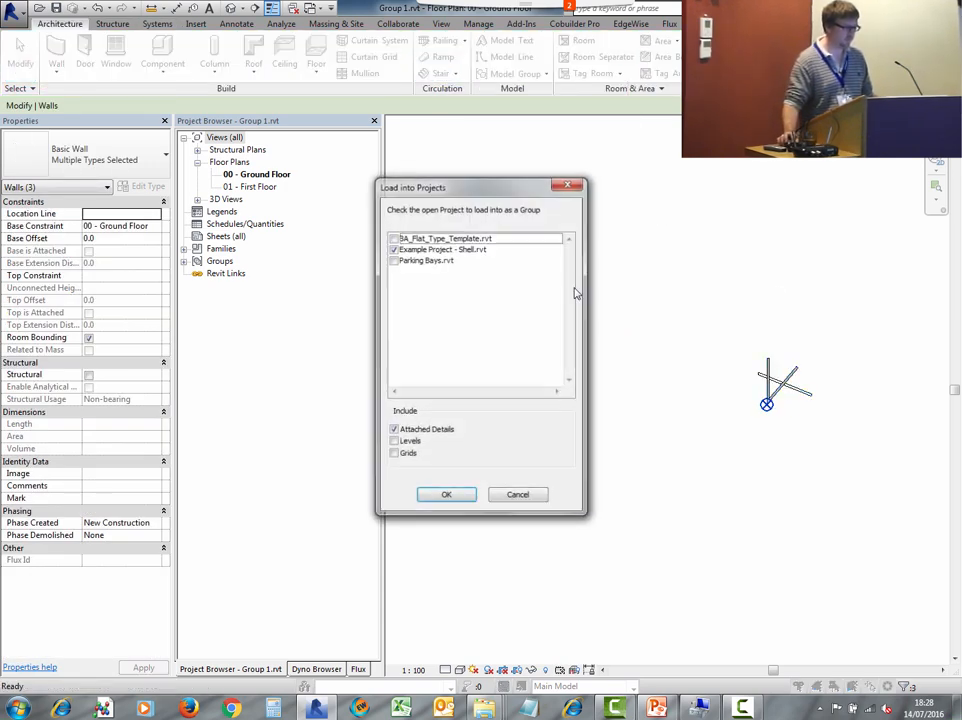
left_click(446, 496)
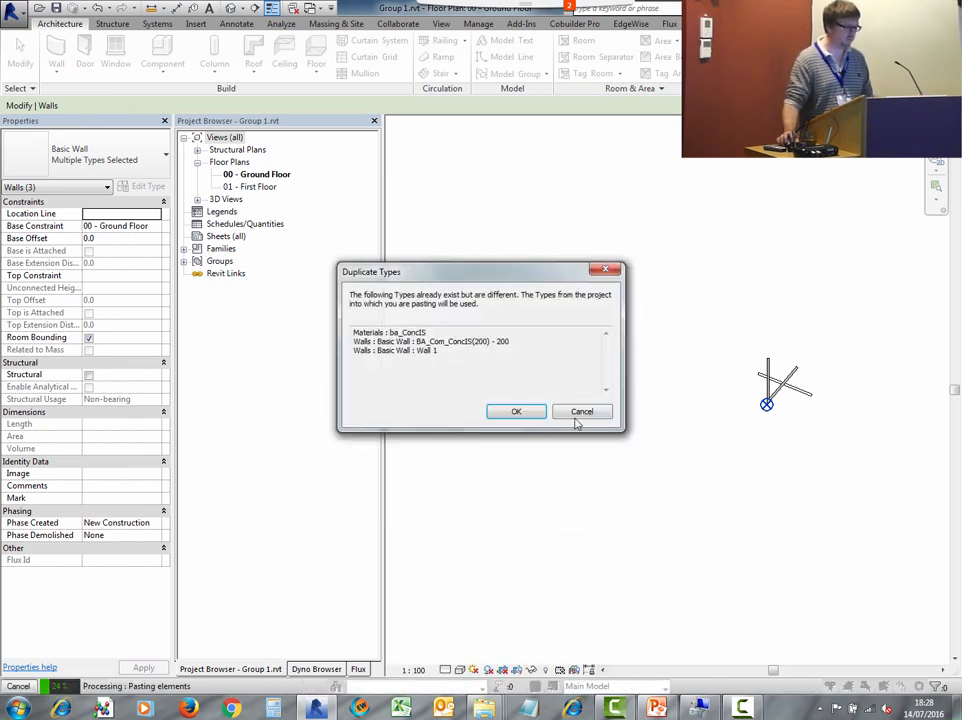
left_click(514, 413)
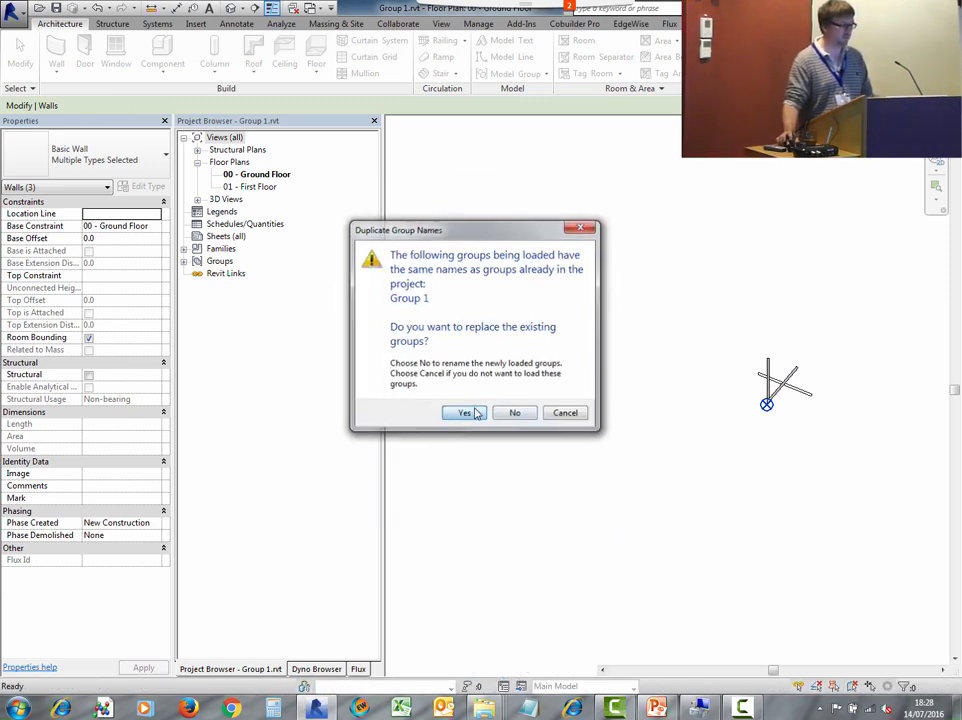
left_click(476, 412)
- Select and inspect the reloaded group instances in the ground floor area plan
scroll(658, 380, "down", 2)
middle_click_drag(678, 383, 625, 389)
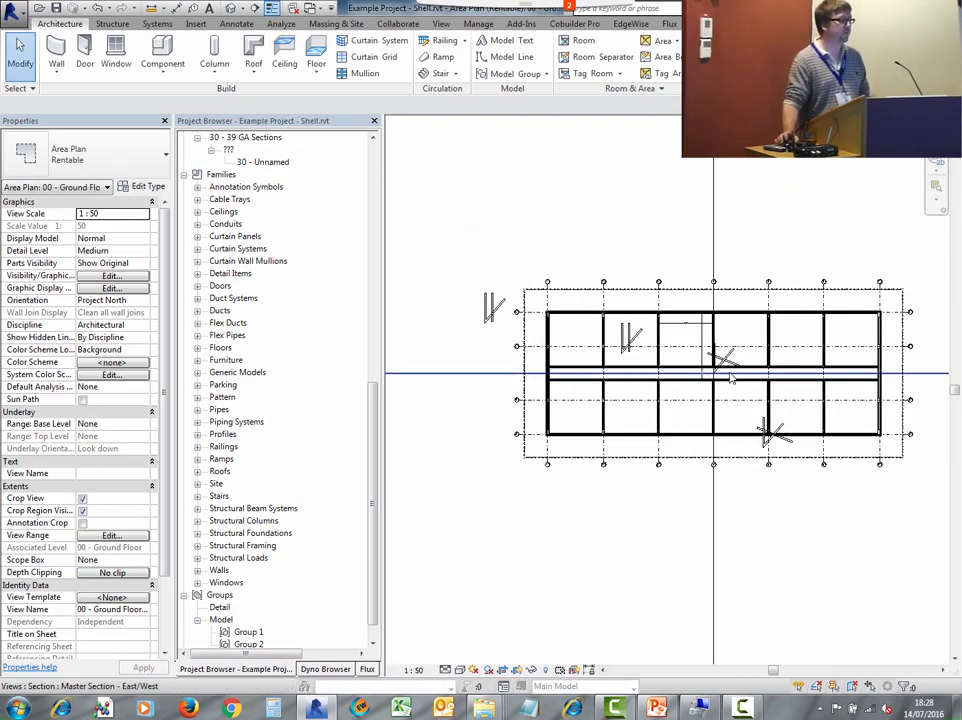
left_click(494, 312)
key("Escape")
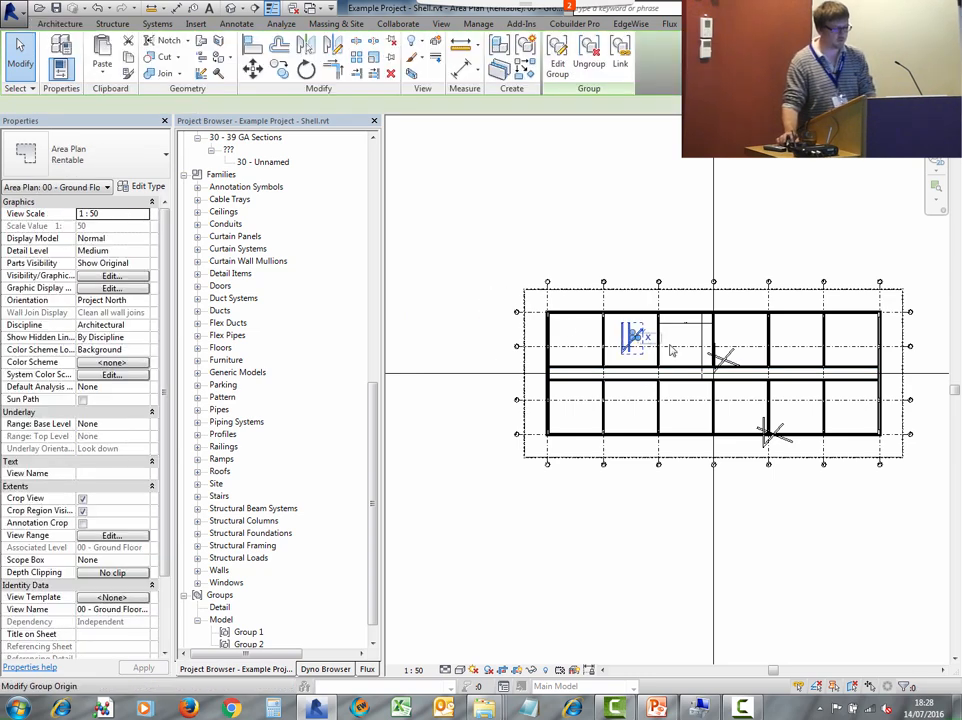
left_click(778, 433)
key("Escape")
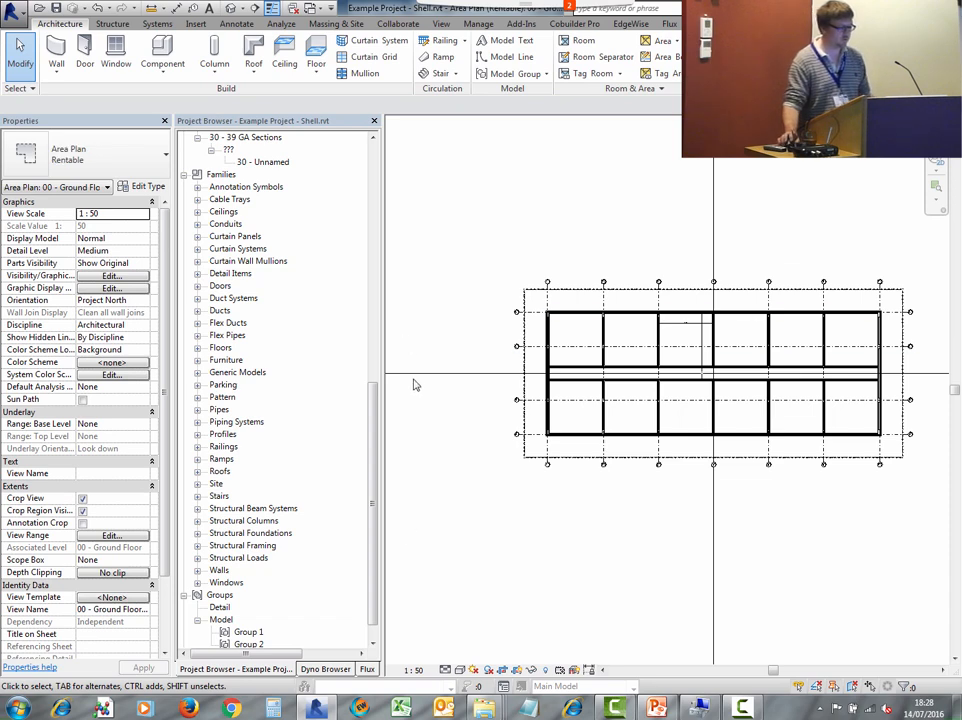
- Delete the Group 1 and Group 2 model group types from the project browser
scroll(415, 385, "down", 1)
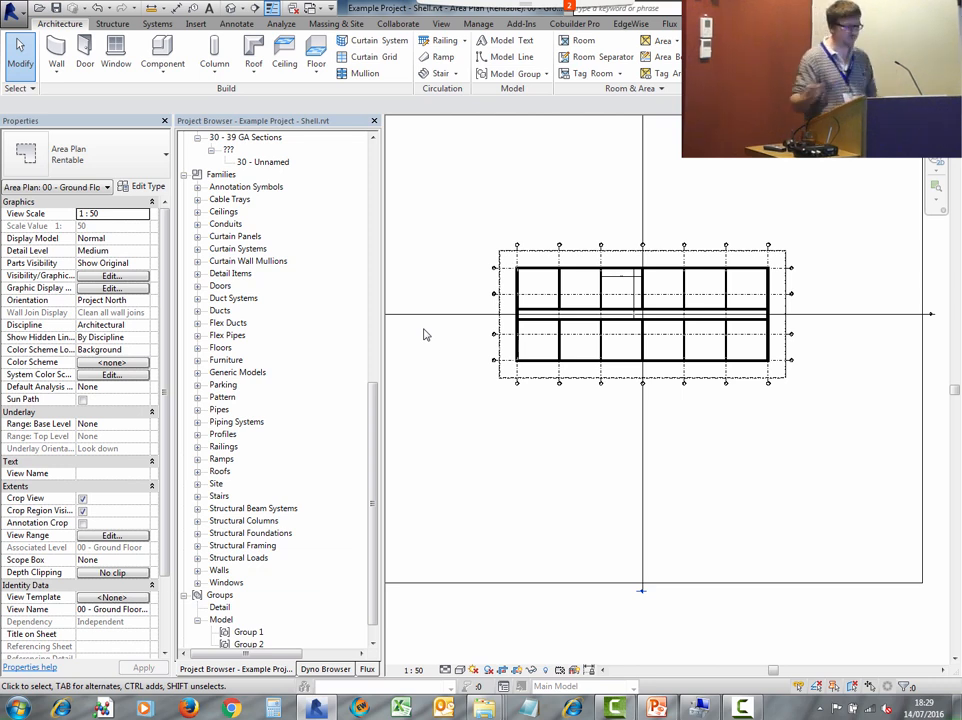
left_click_drag(374, 402, 284, 550)
left_click(248, 607)
key("Delete")
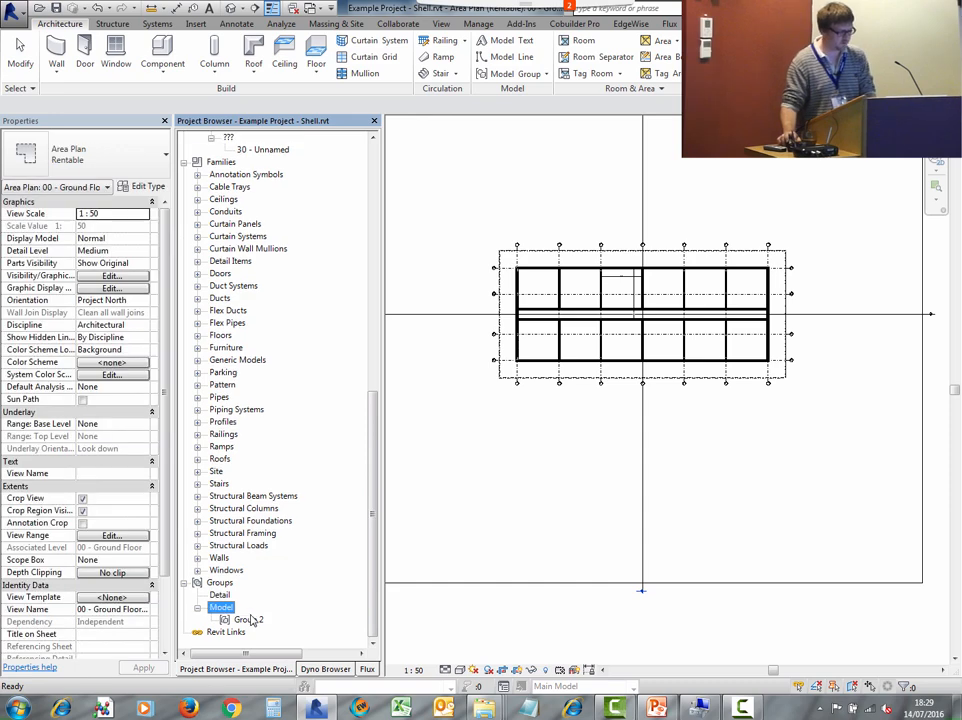
left_click(252, 619)
key("Delete")
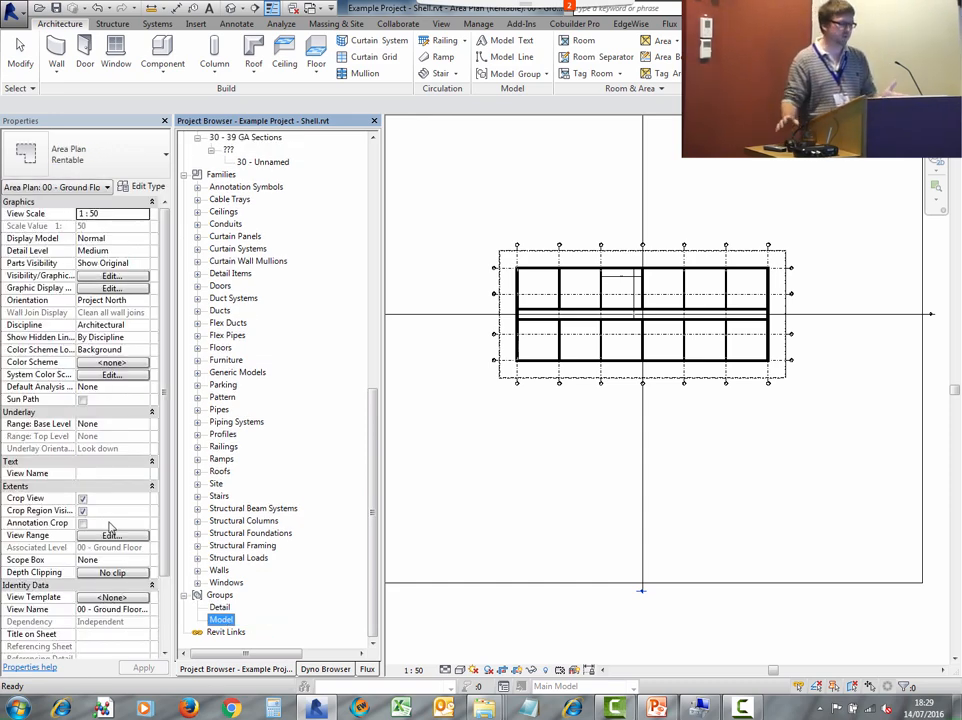
- Open the 01 - First Floor, -01 Basement and 00 - Ground Floor area plans and examine them
scroll(600, 294, "up", 1)
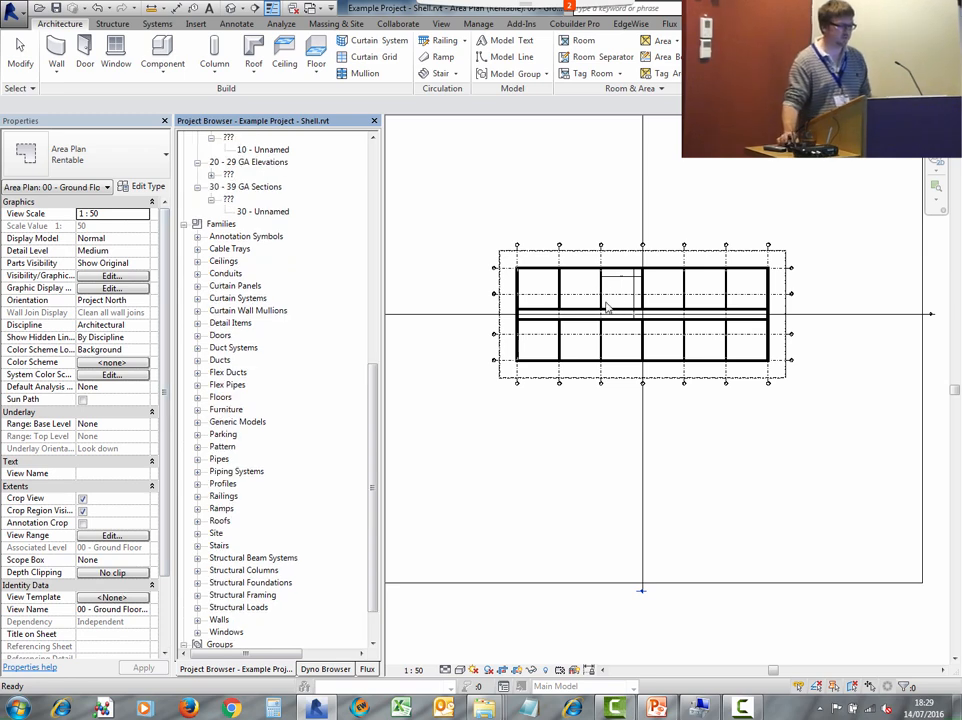
scroll(600, 300, "up", 3)
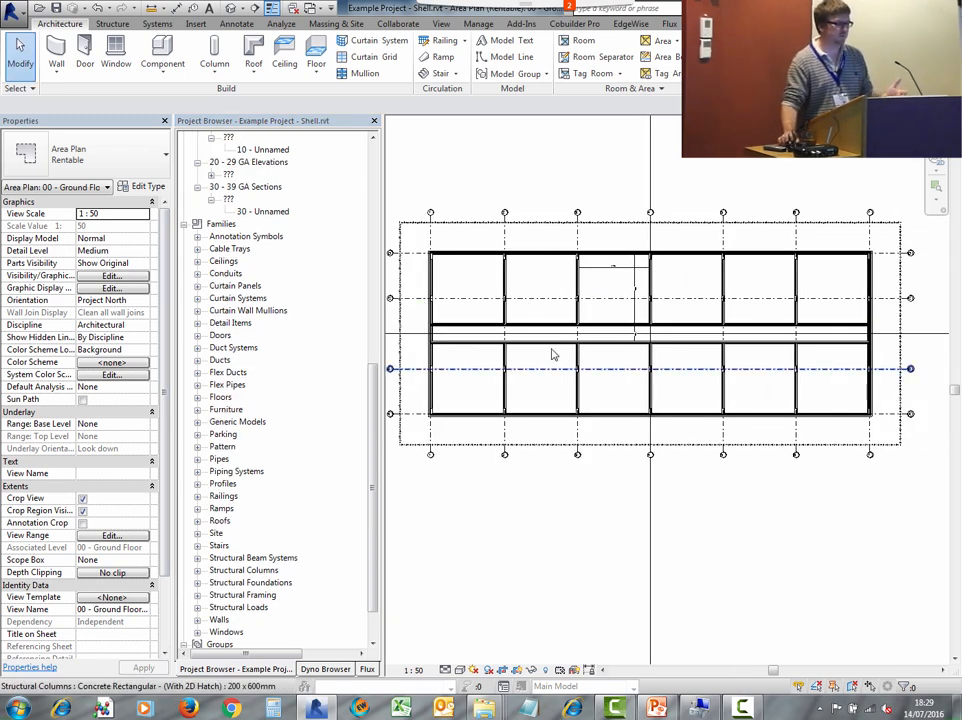
scroll(522, 302, "up", 2)
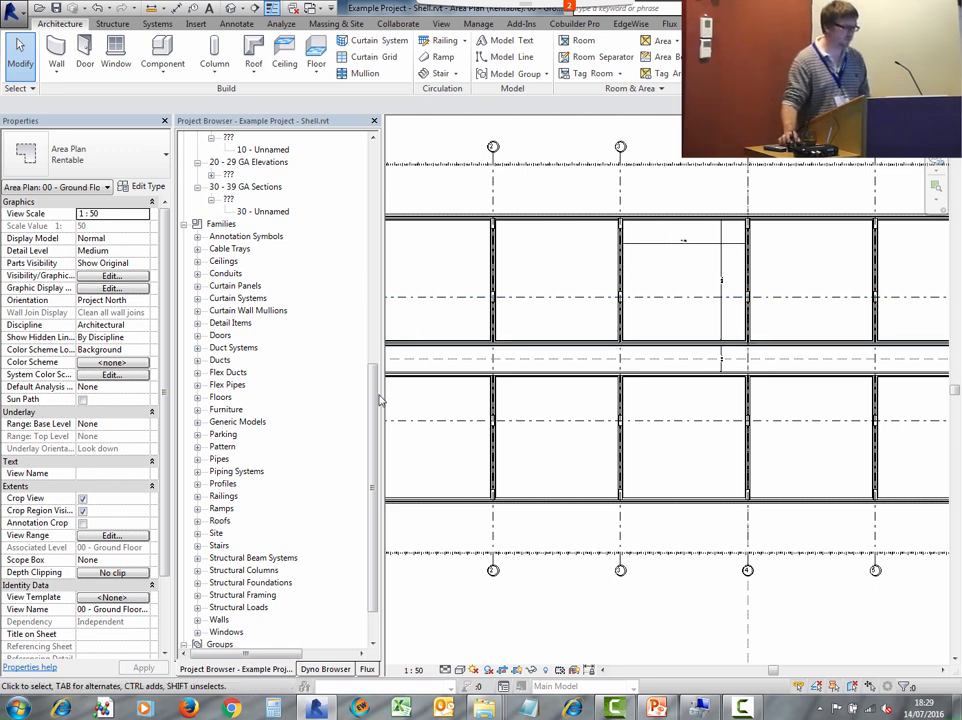
scroll(352, 255, "up", 10)
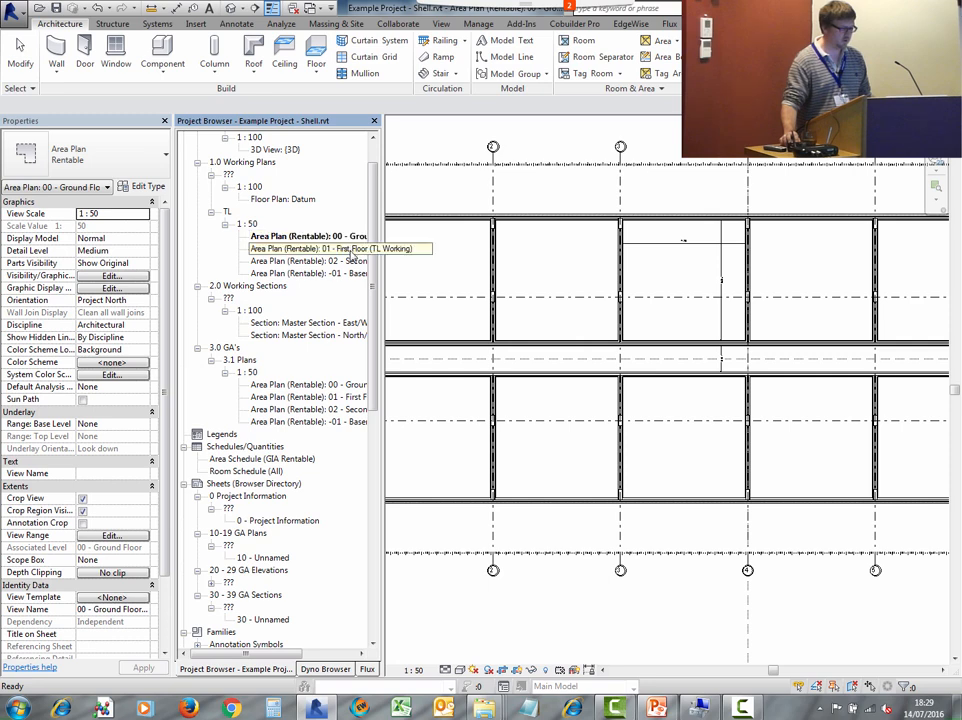
double_click(352, 252)
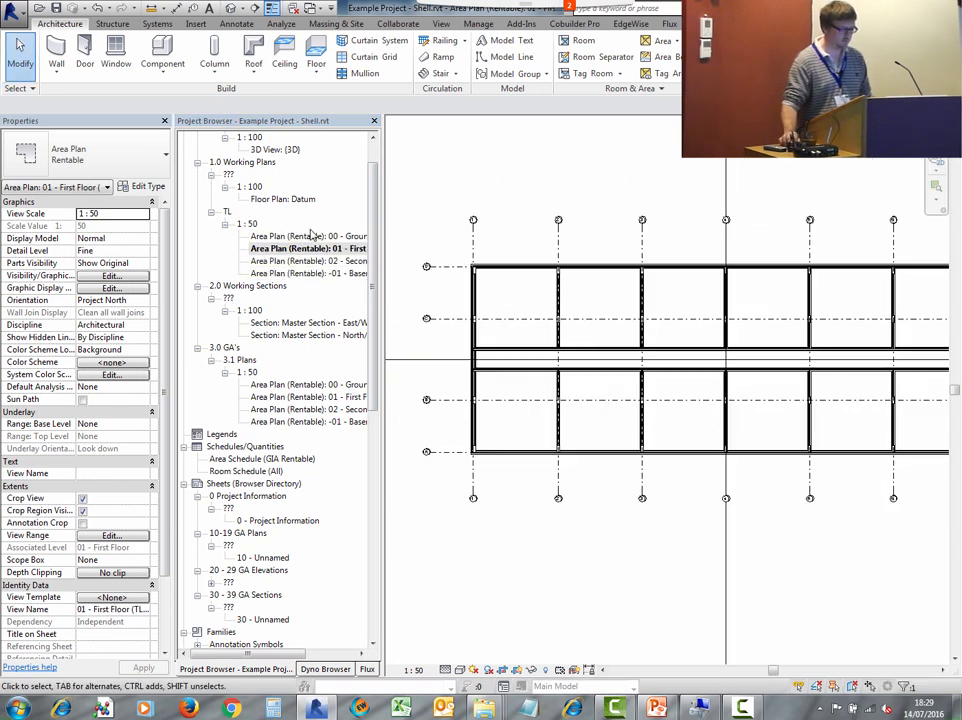
double_click(300, 273)
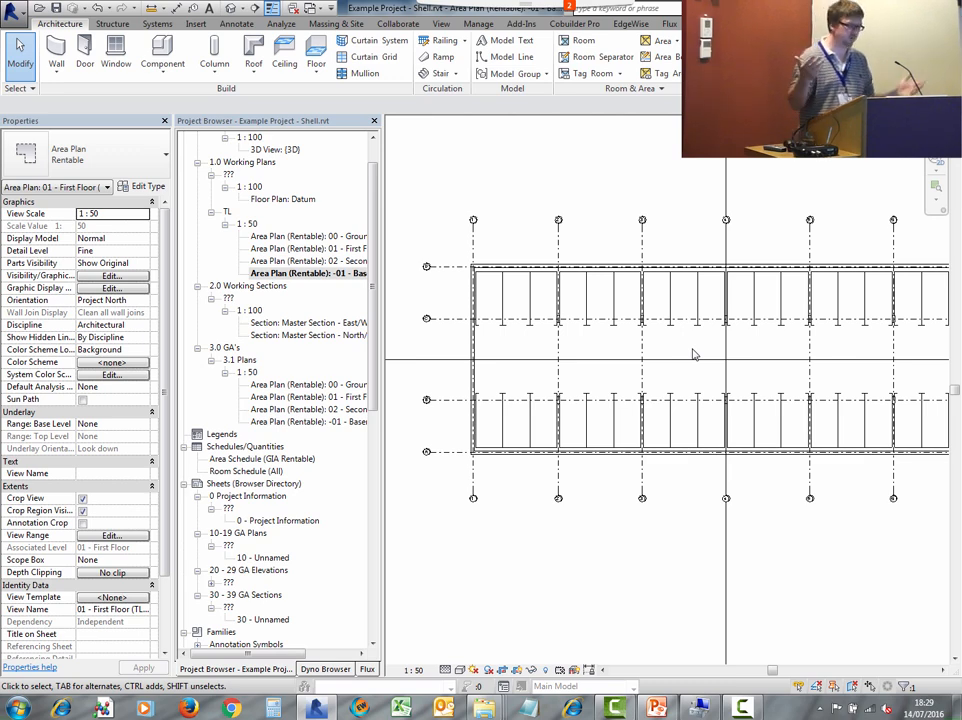
double_click(333, 237)
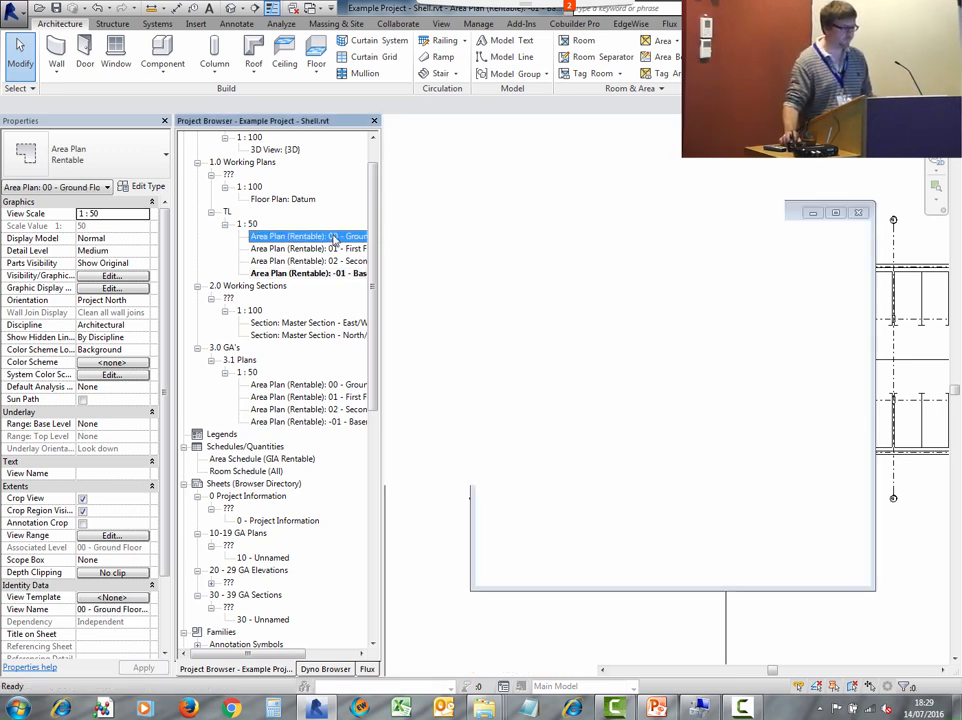
scroll(567, 365, "down", 5)
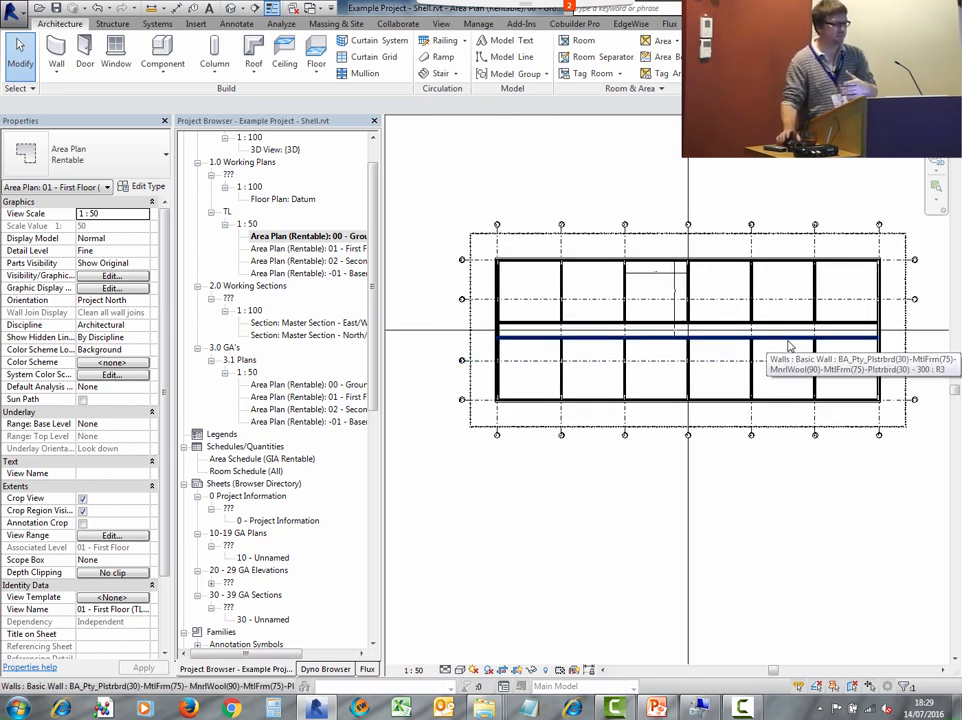
scroll(624, 258, "up", 3)
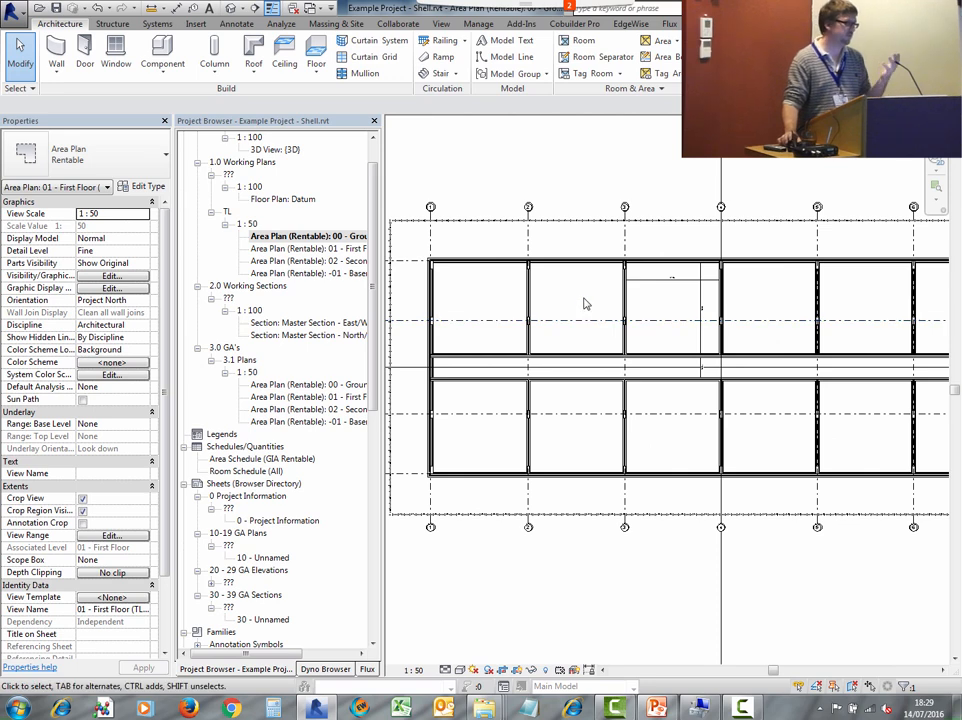
middle_click_drag(640, 344, 587, 327)
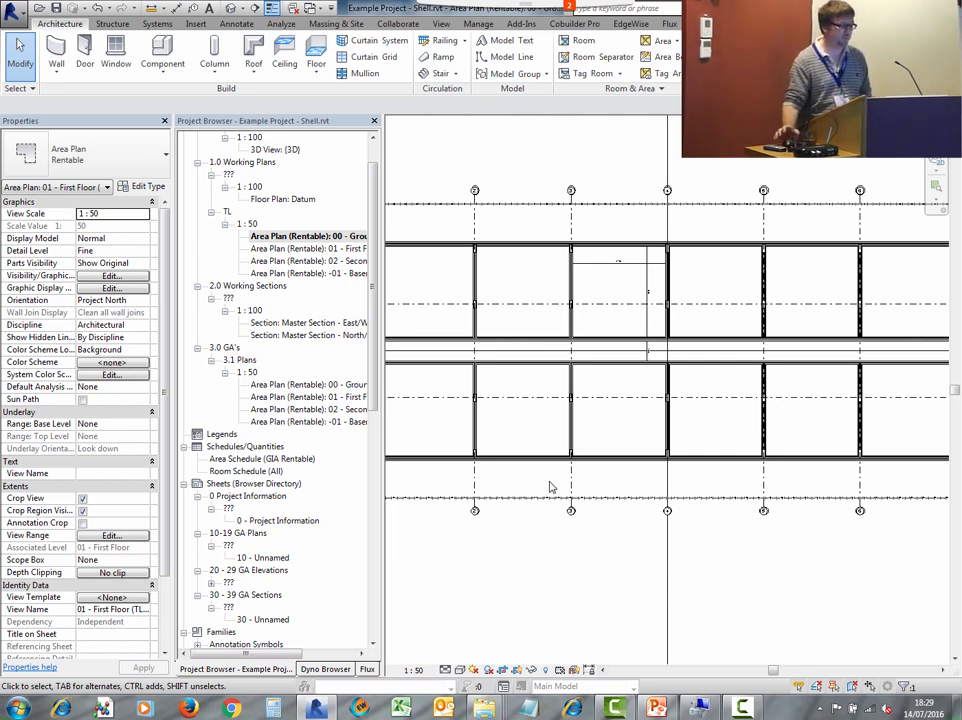
- Open BA_Flat_Type_Template.rvt from the Example Project Templates folder on the USB disk and switch to its window
mouse_move(484, 708)
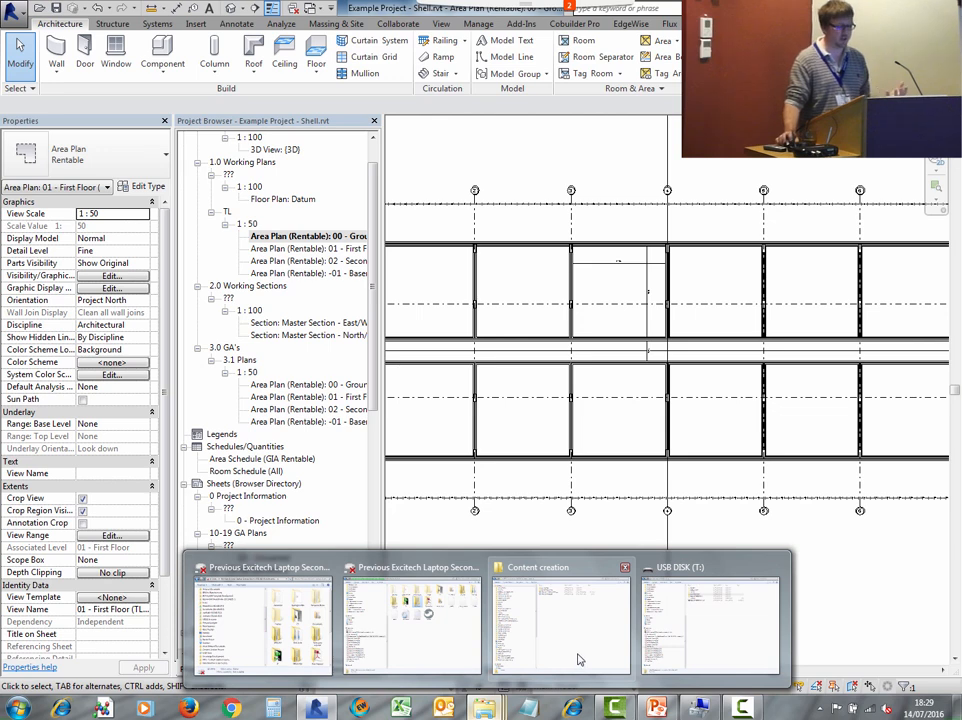
left_click(702, 627)
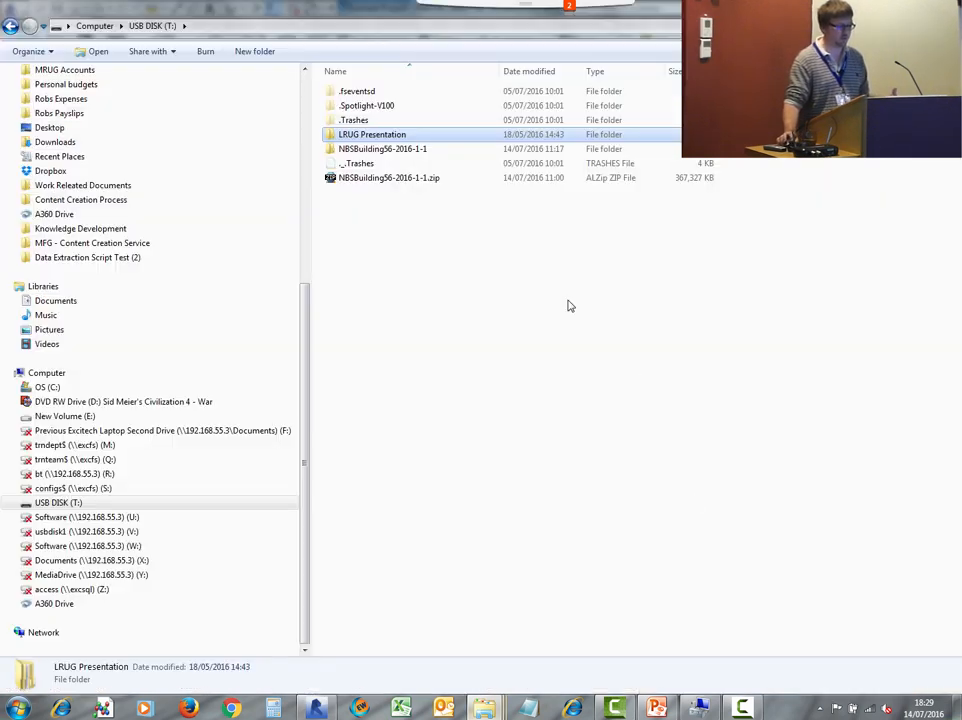
double_click(370, 138)
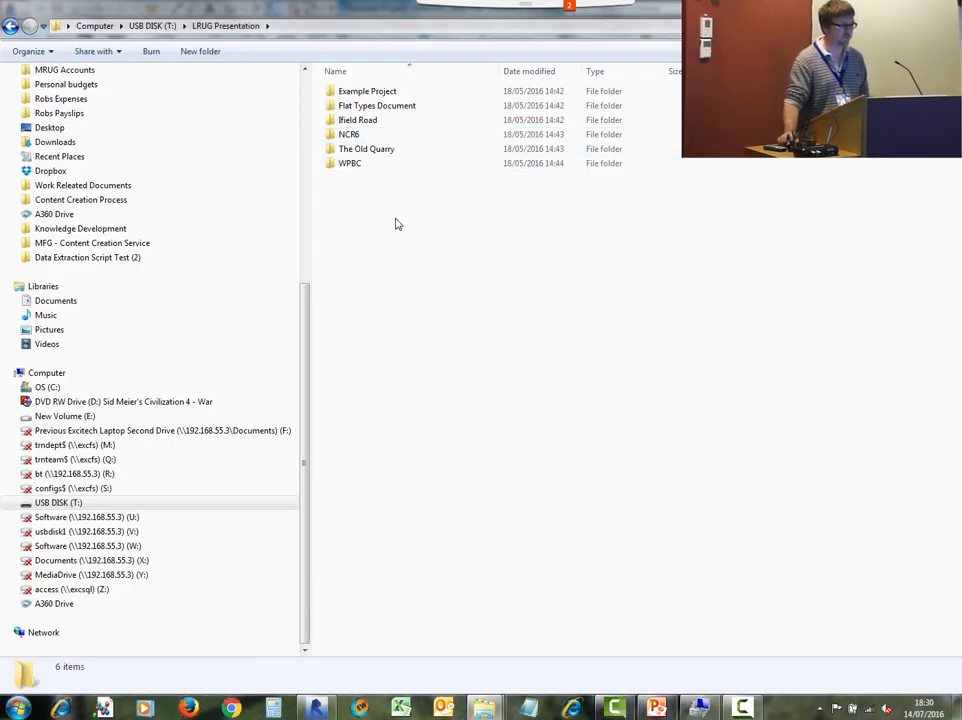
double_click(356, 92)
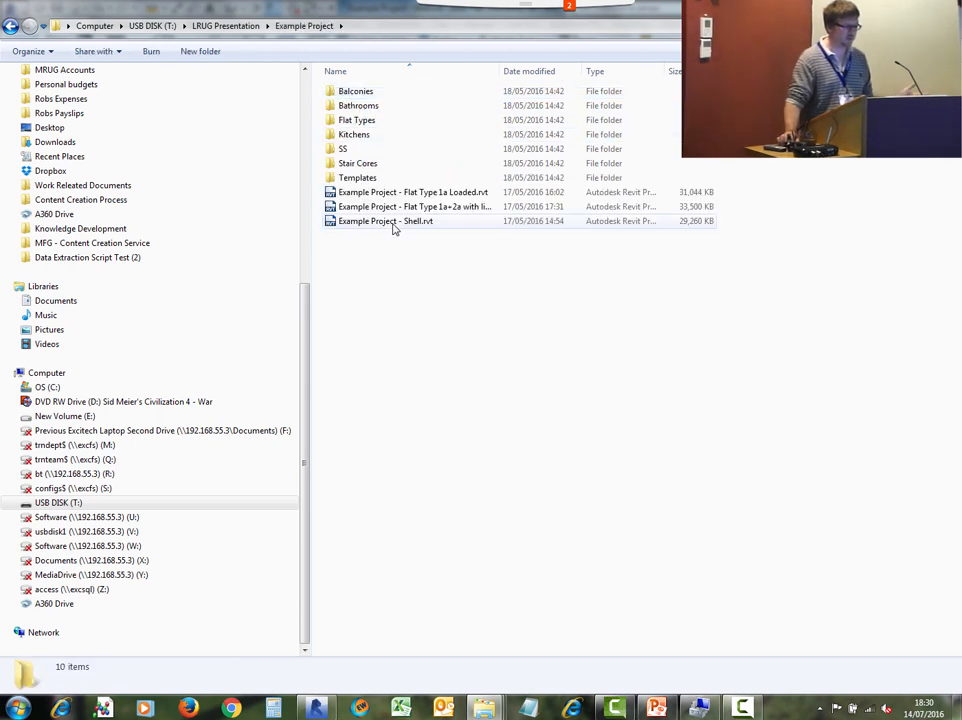
double_click(365, 177)
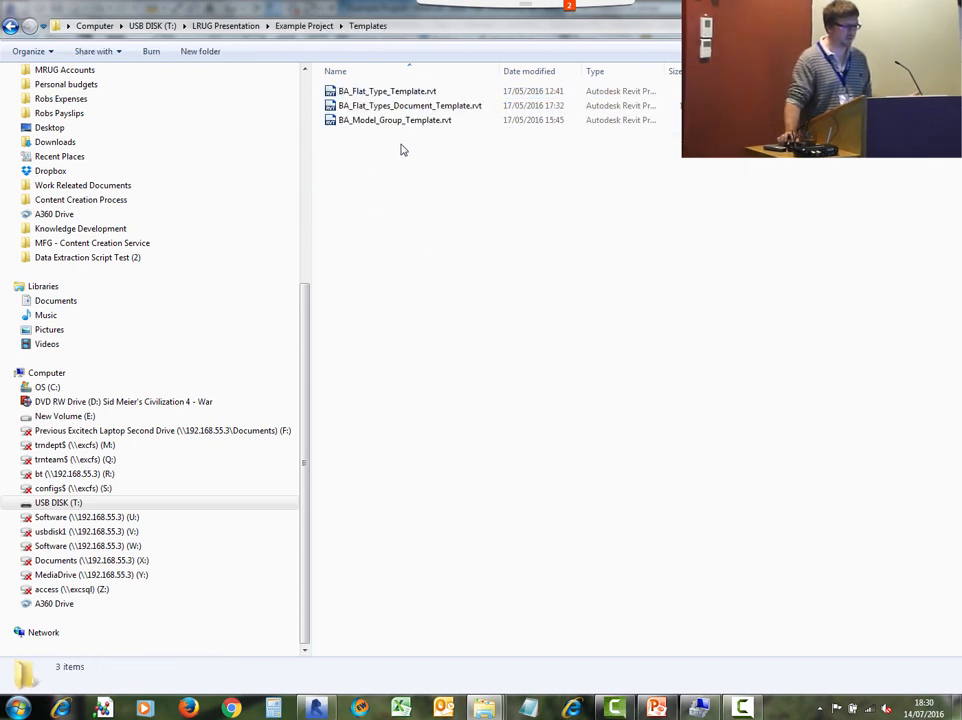
left_click(400, 92)
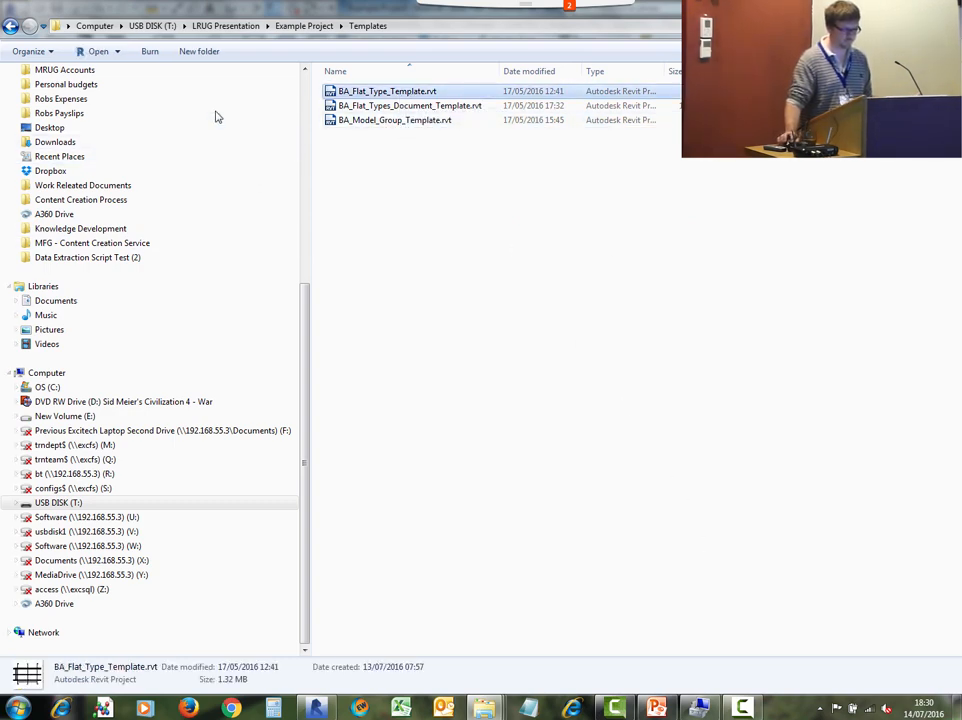
double_click(351, 93)
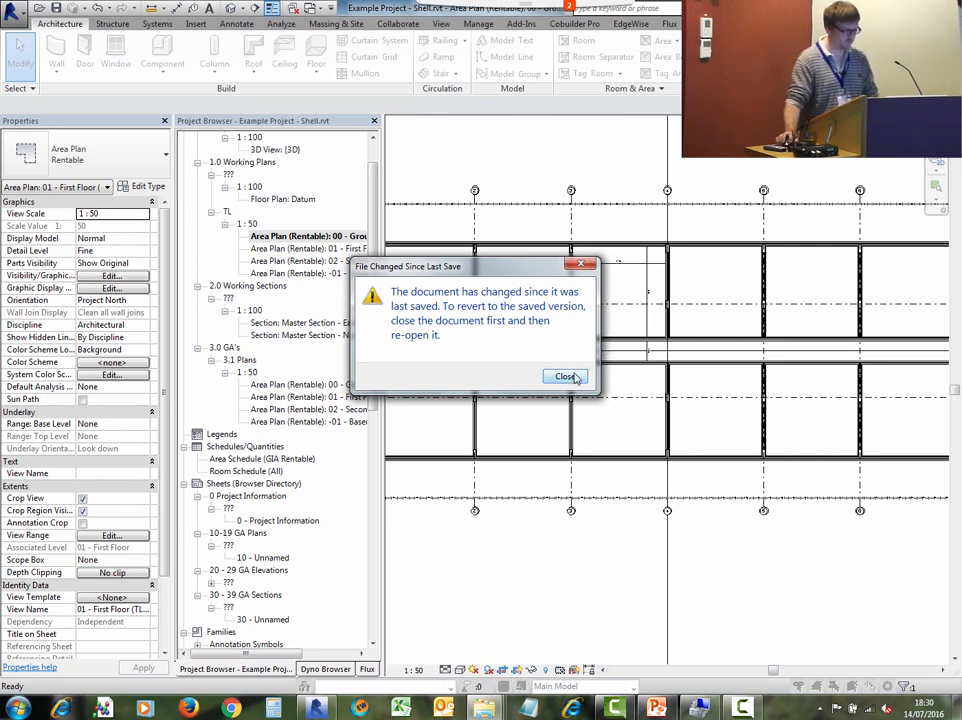
left_click(565, 377)
left_click(319, 8)
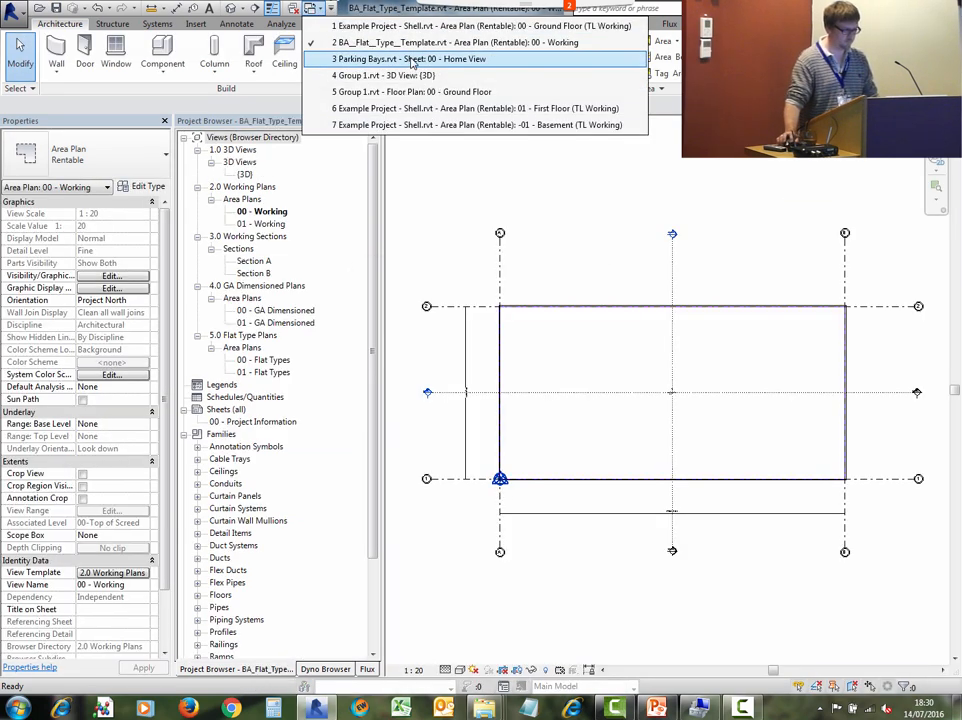
left_click(415, 48)
- Examine the area boundary layout in the template's 00 - Working area plan
scroll(590, 256, "down", 2)
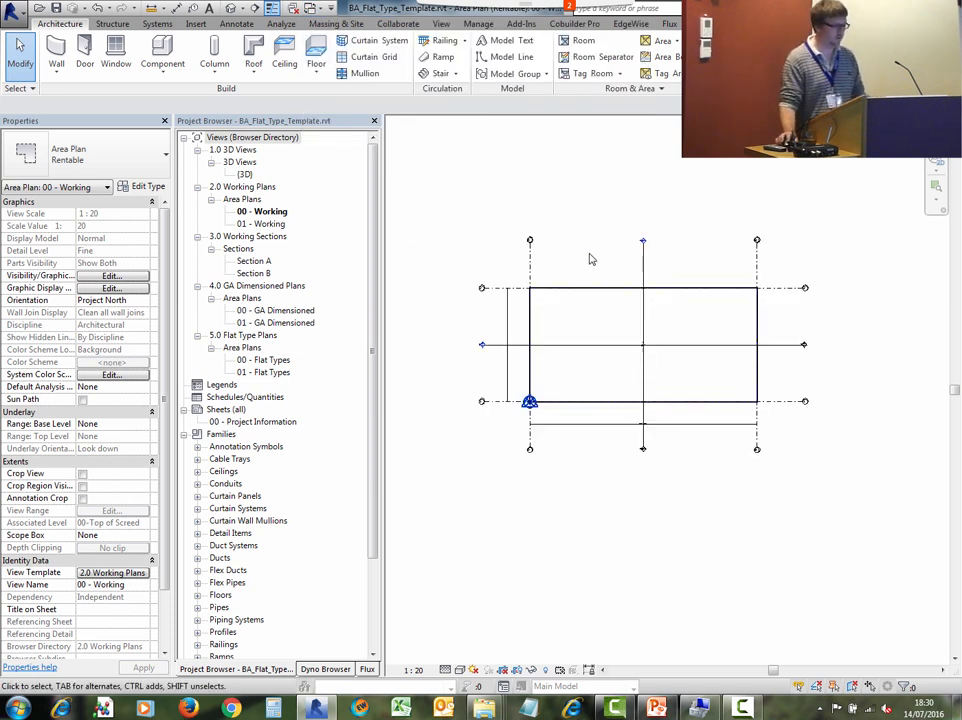
scroll(595, 270, "up", 2)
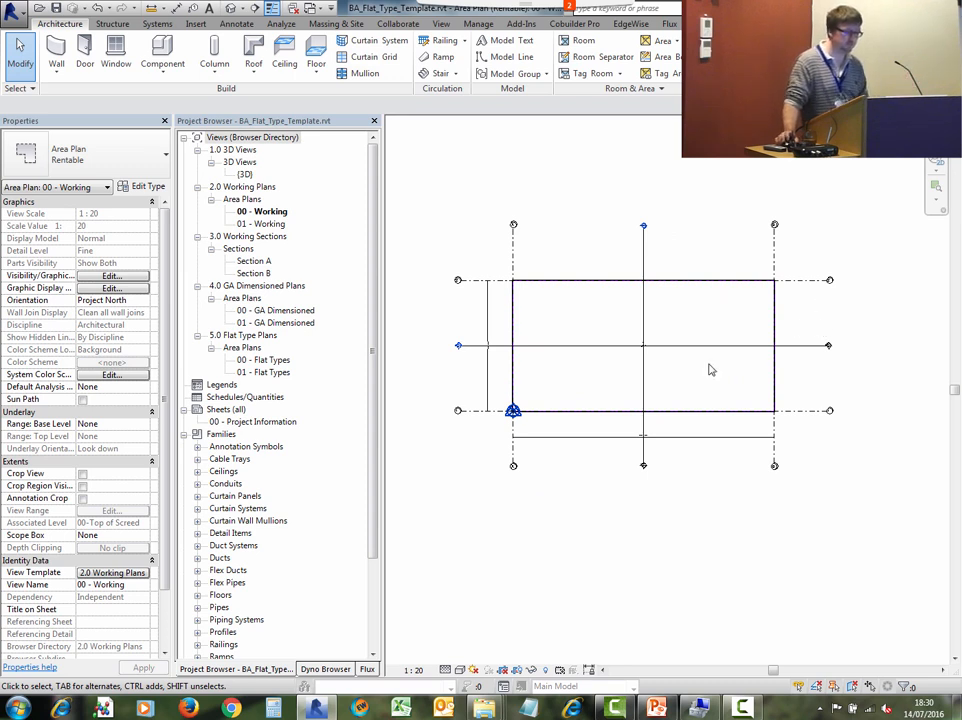
scroll(582, 369, "up", 1)
scroll(638, 356, "up", 1)
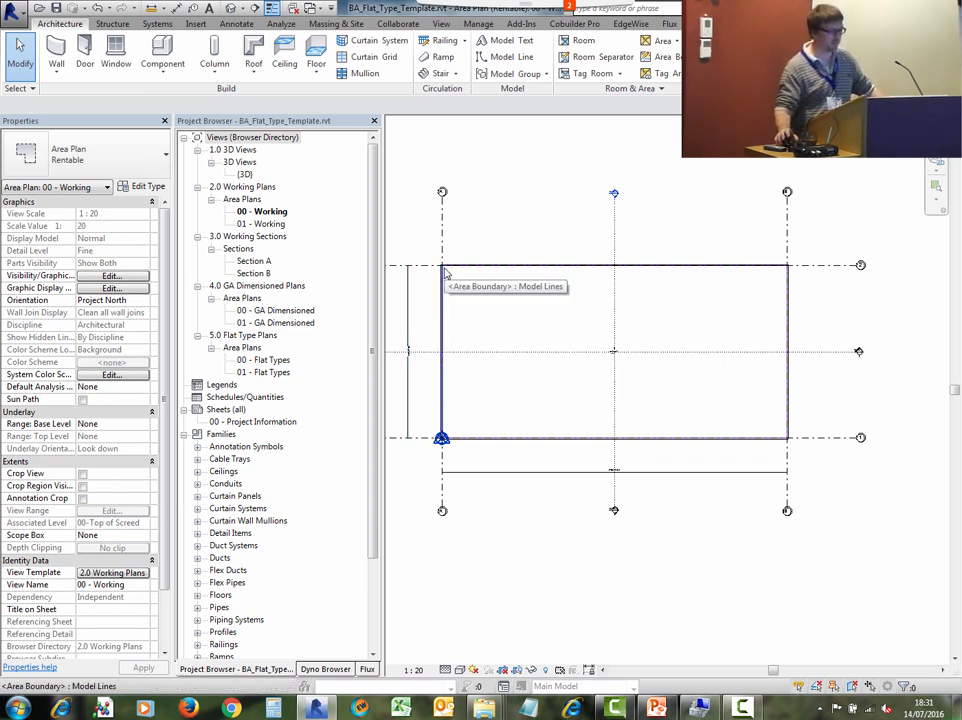
middle_click_drag(588, 439, 636, 505)
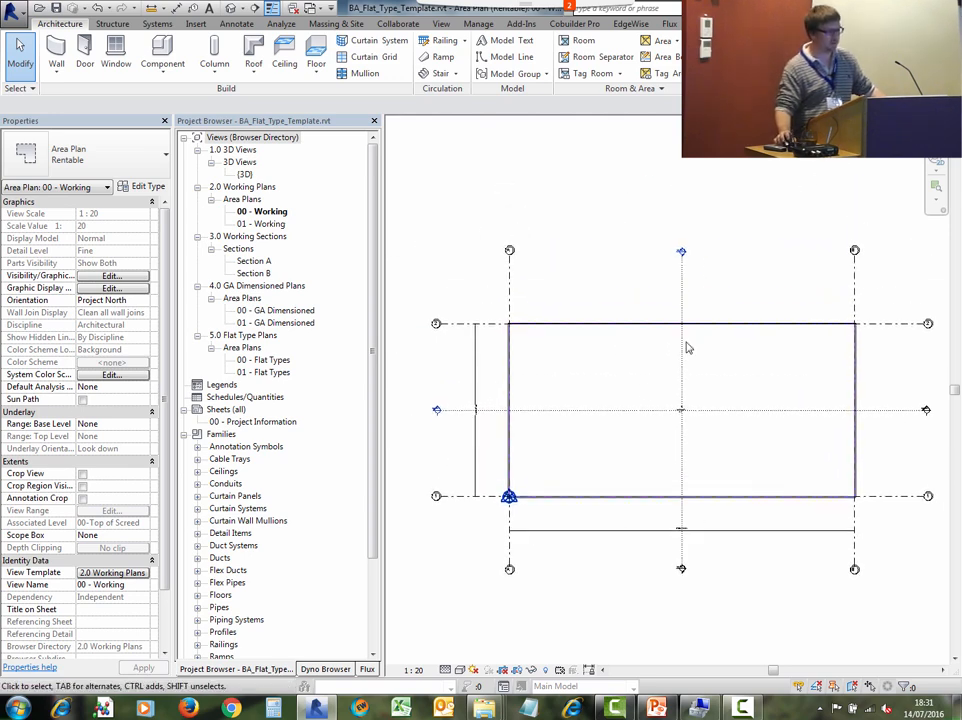
scroll(587, 451, "up", 2)
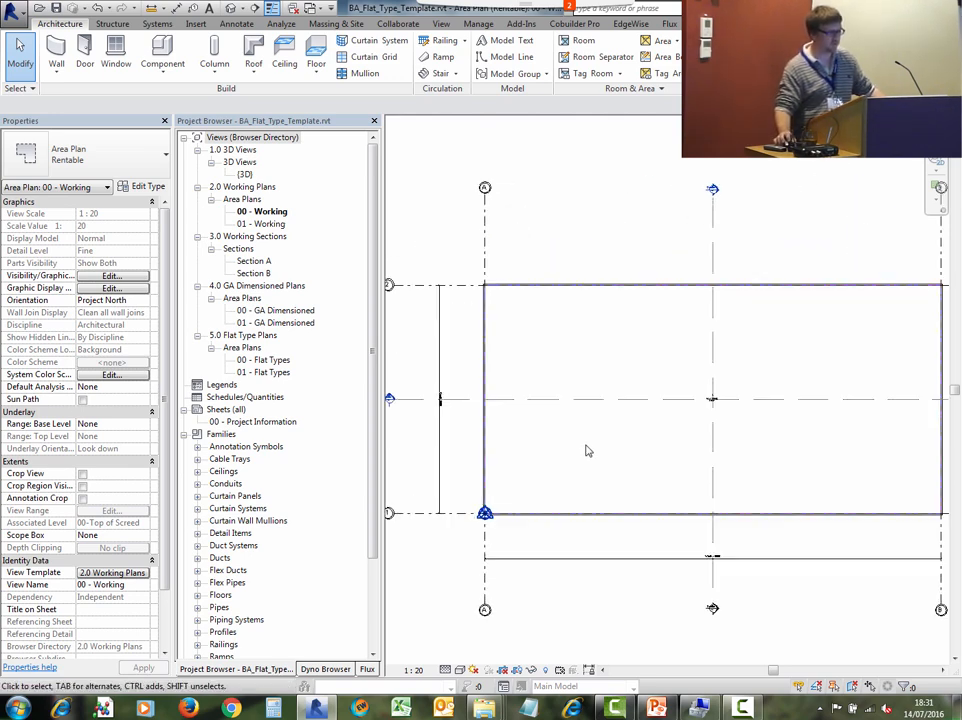
scroll(586, 447, "up", 1)
scroll(822, 343, "down", 2)
middle_click_drag(822, 343, 692, 321)
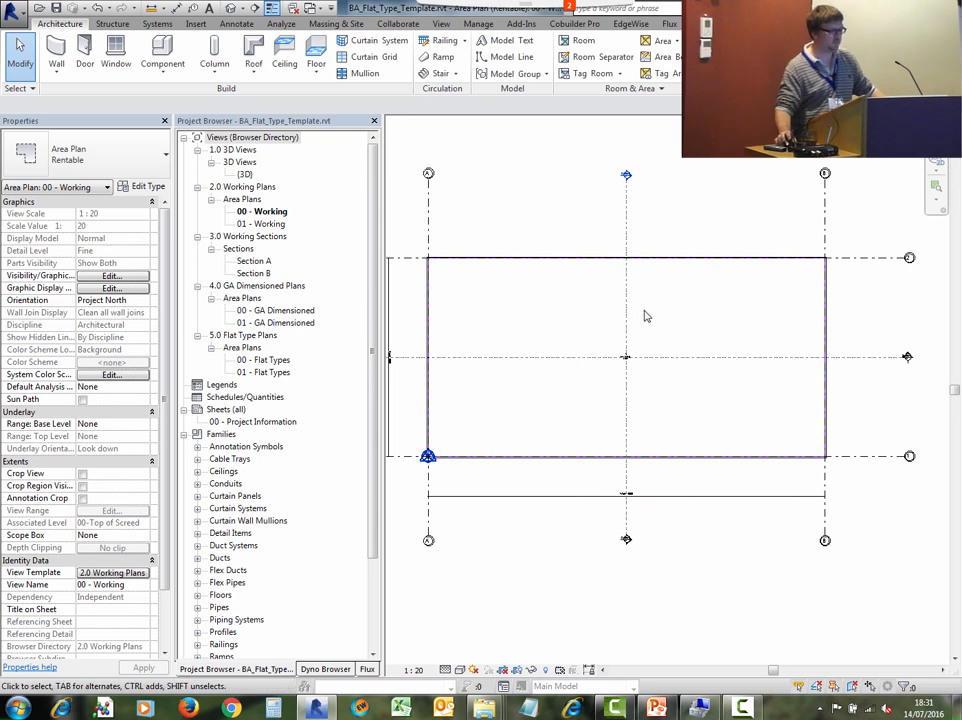
- Open the template's 3D view and then the Section A view
left_click(245, 175)
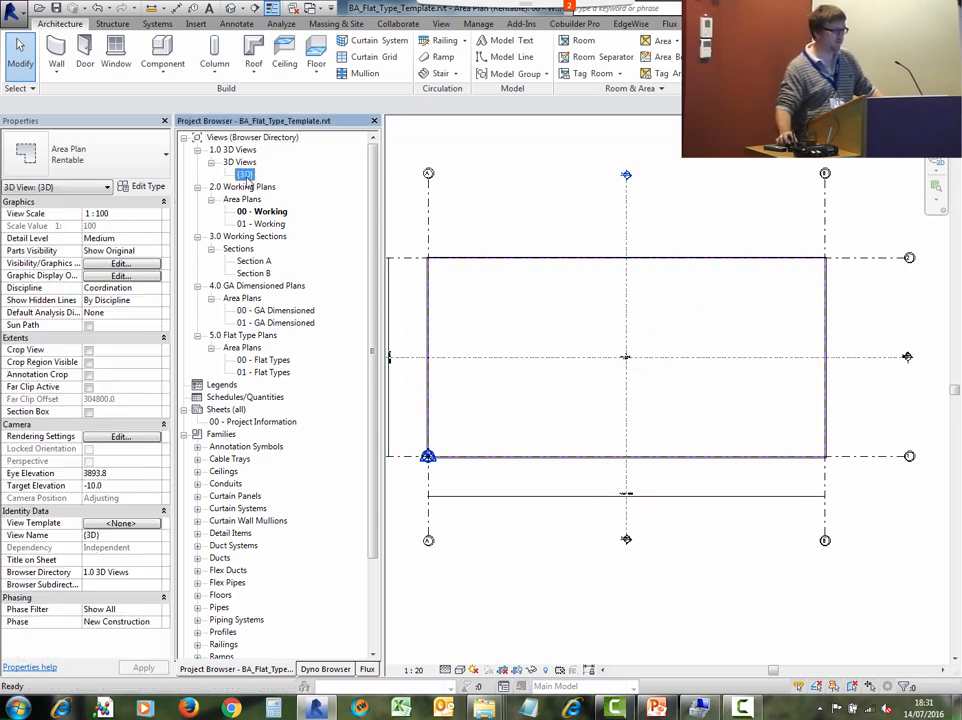
double_click(245, 175)
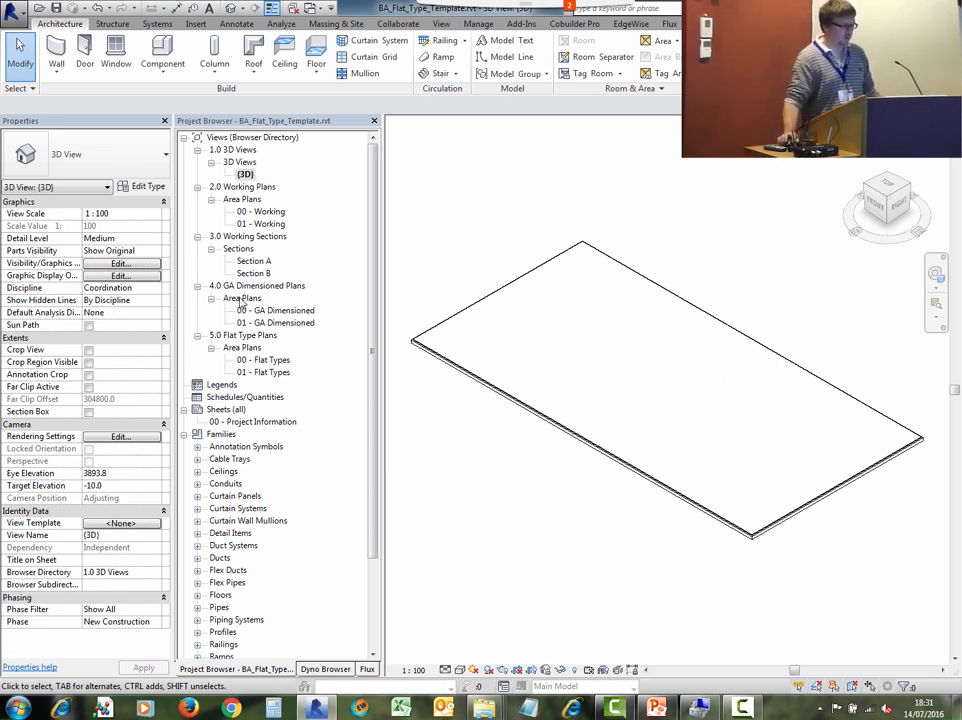
left_click(256, 261)
double_click(256, 261)
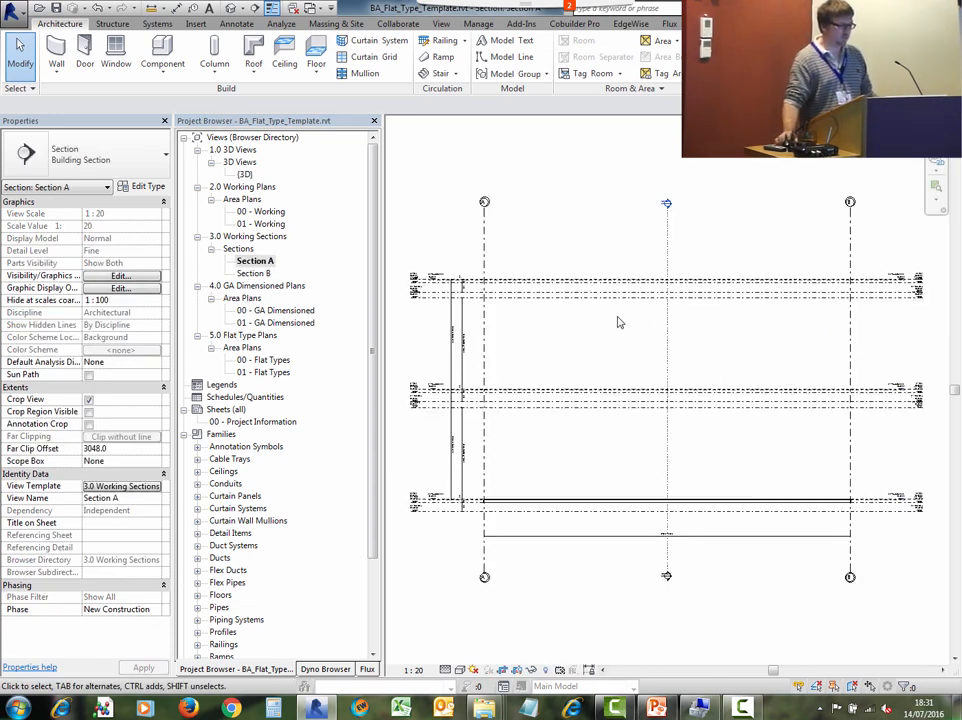
- Inspect the levels and floor build-up layers shown in Section A
middle_click_drag(531, 414, 529, 489)
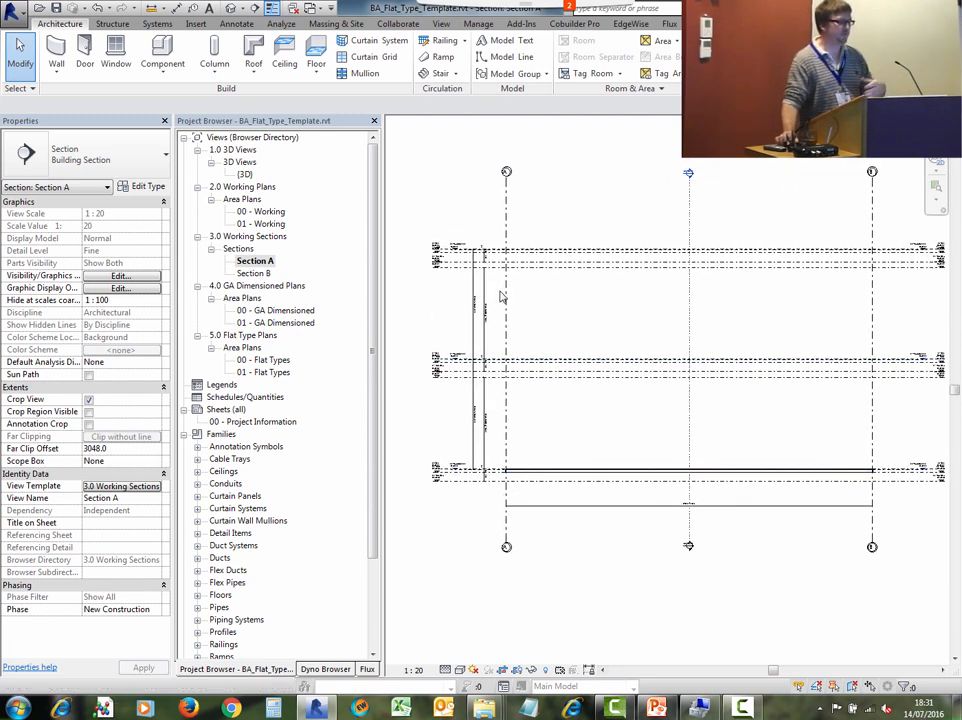
scroll(435, 501, "up", 1)
scroll(457, 498, "up", 5)
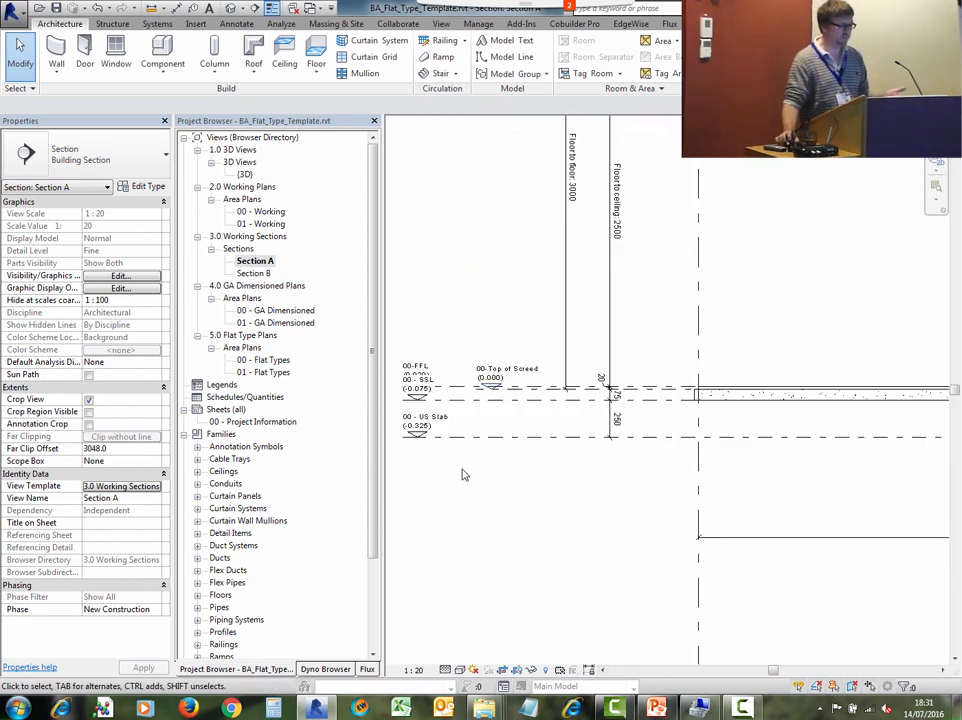
middle_click_drag(536, 400, 589, 464)
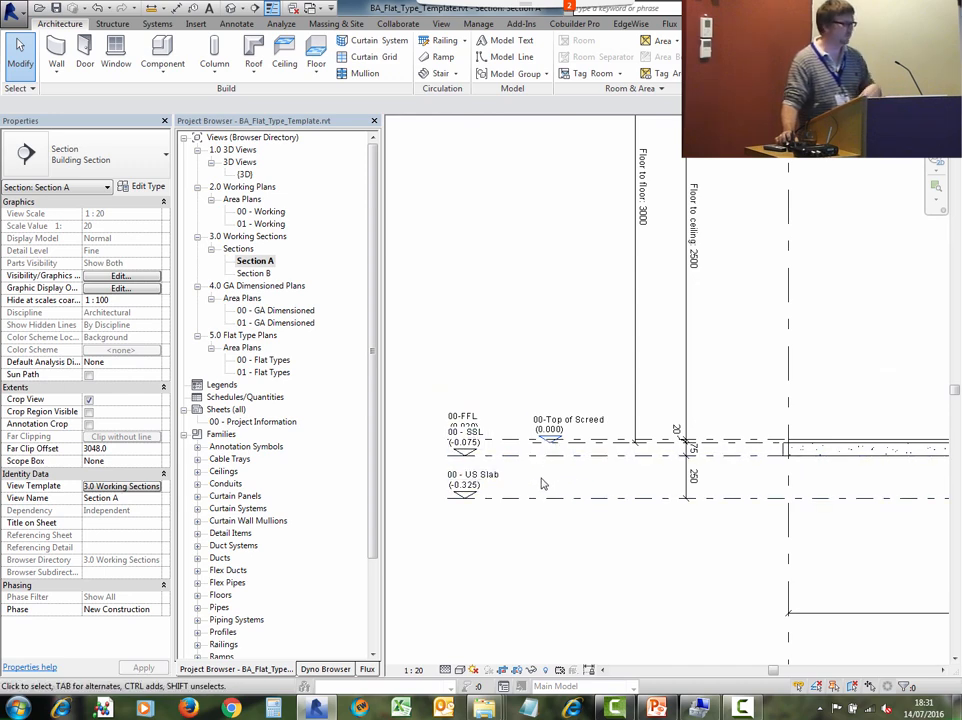
scroll(530, 460, "down", 4)
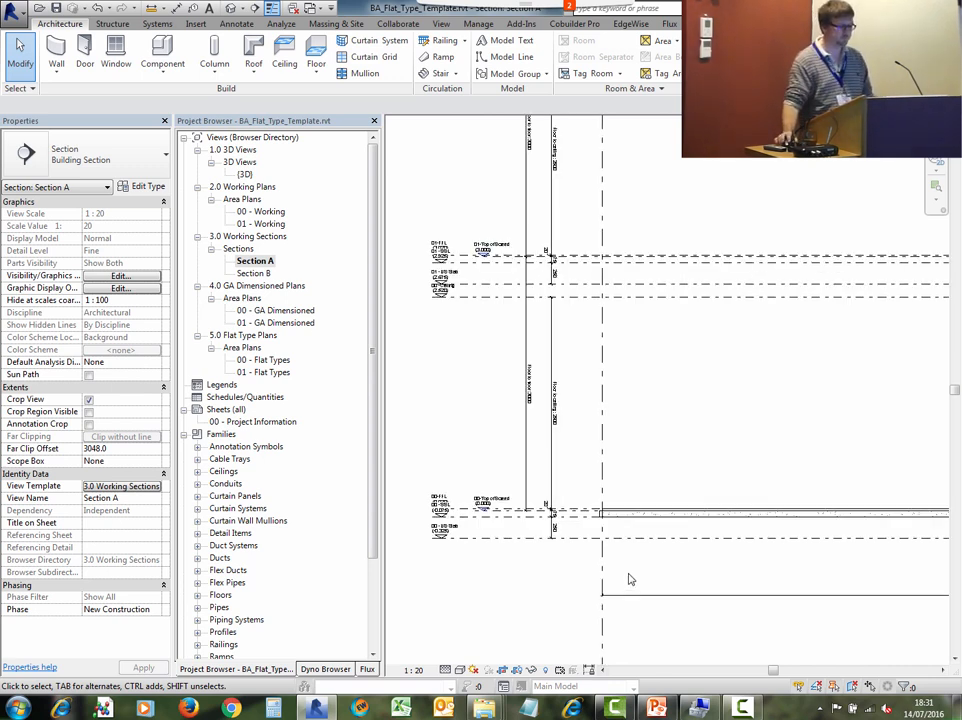
scroll(629, 560, "up", 3)
middle_click_drag(548, 443, 839, 440)
left_click(741, 392)
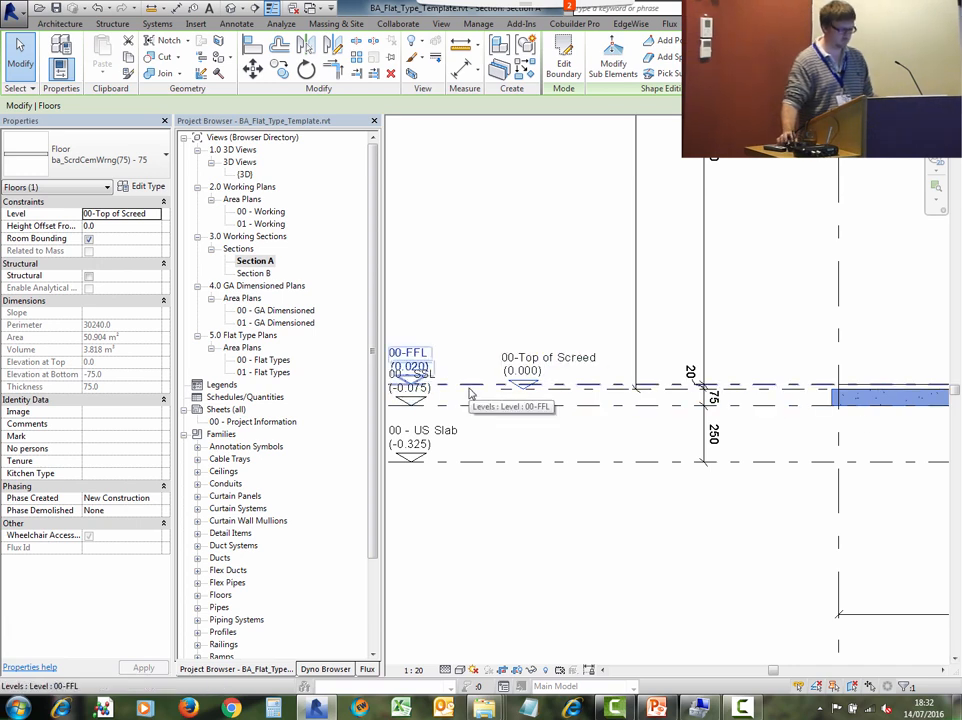
scroll(760, 368, "down", 2)
middle_click_drag(747, 372, 629, 393)
scroll(734, 401, "up", 3)
left_click(734, 402)
left_click(738, 394)
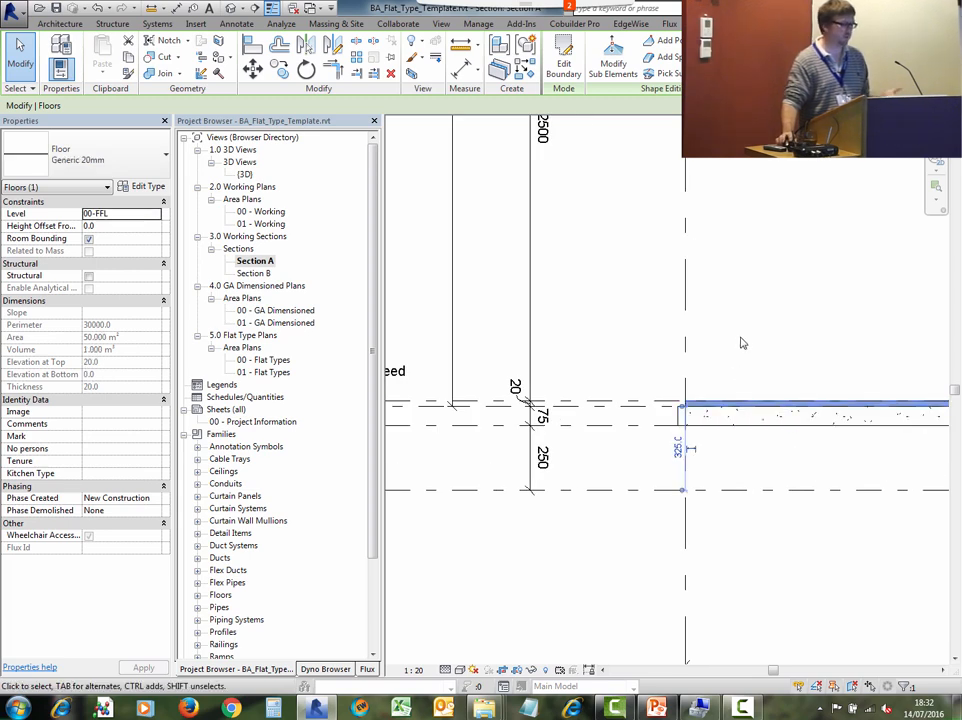
scroll(822, 348, "down", 2)
scroll(803, 356, "down", 2)
middle_click_drag(798, 373, 540, 534)
scroll(620, 423, "down", 3)
middle_click_drag(621, 424, 545, 475)
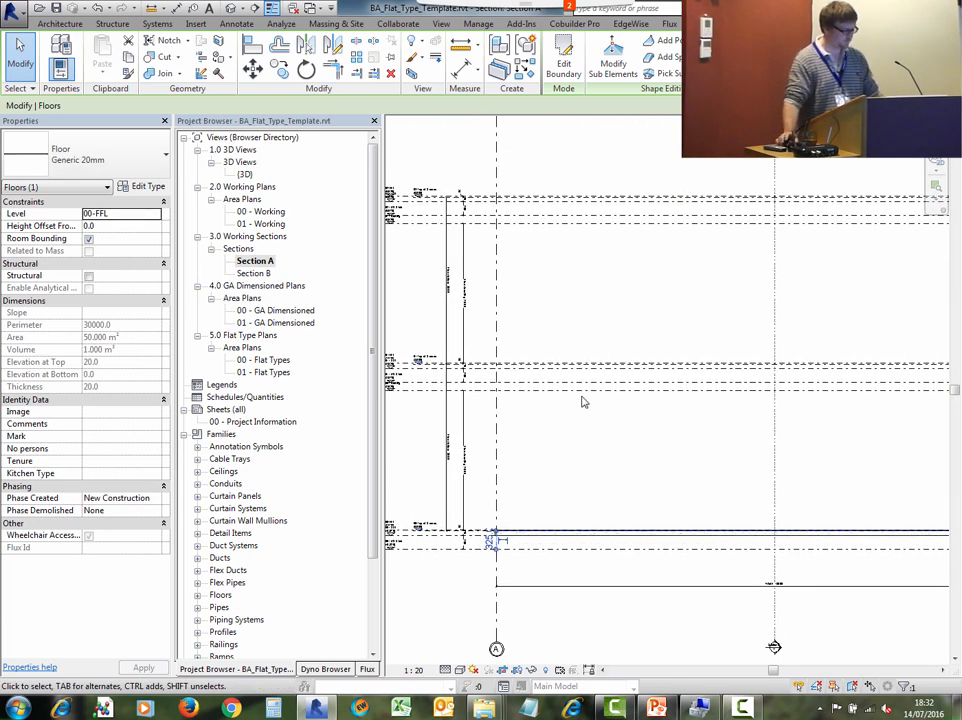
left_click(582, 401)
middle_click_drag(462, 301, 507, 281)
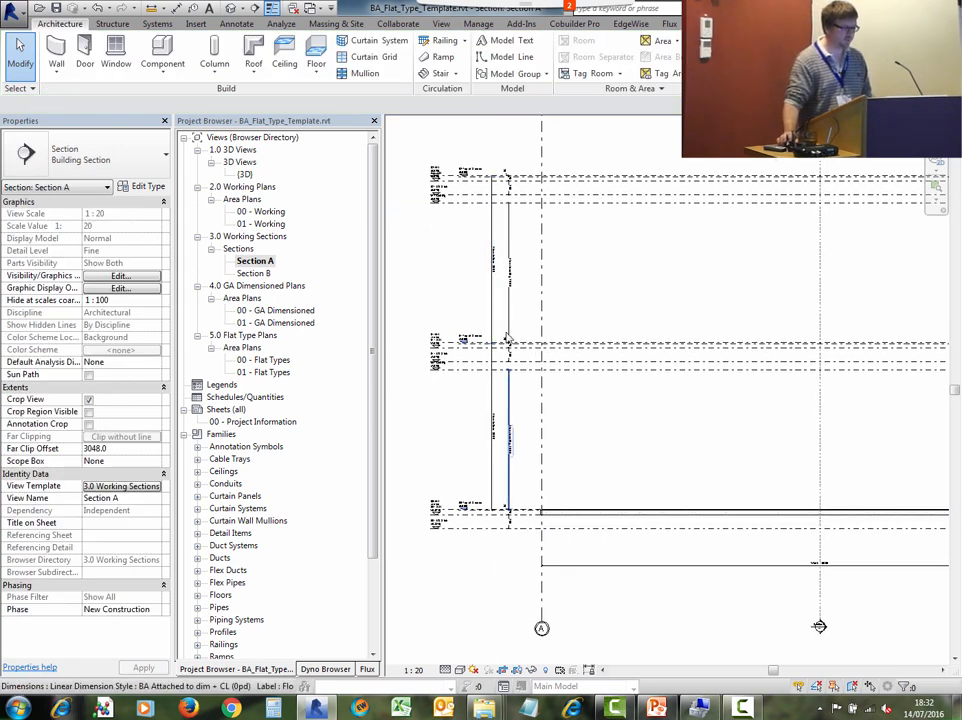
- Review the template's Global Parameters and close the dialog without changes
left_click(478, 23)
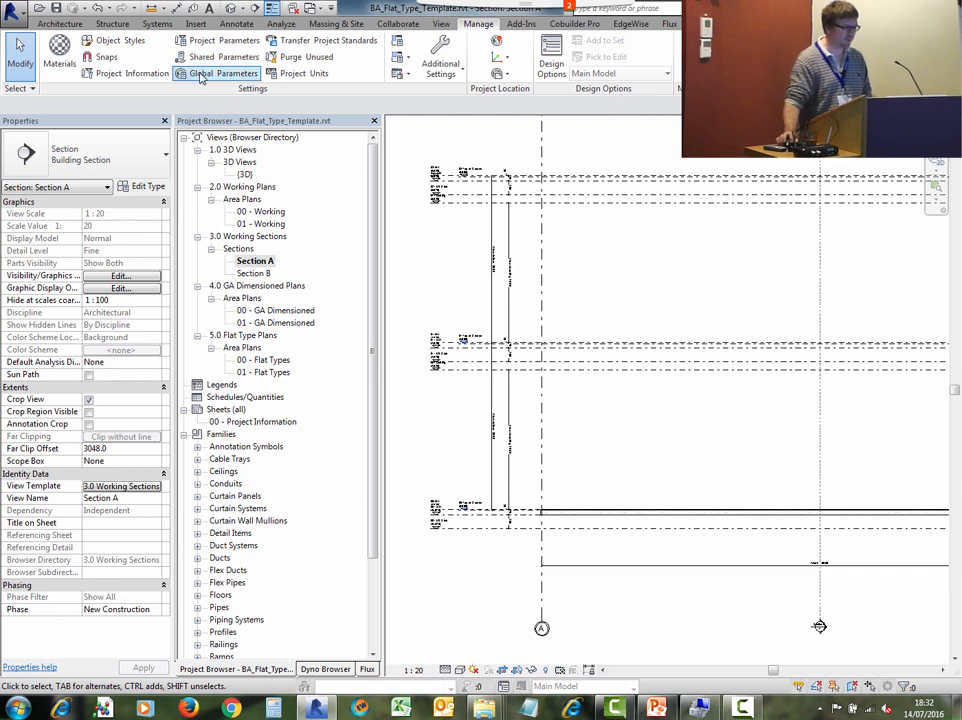
left_click(573, 409)
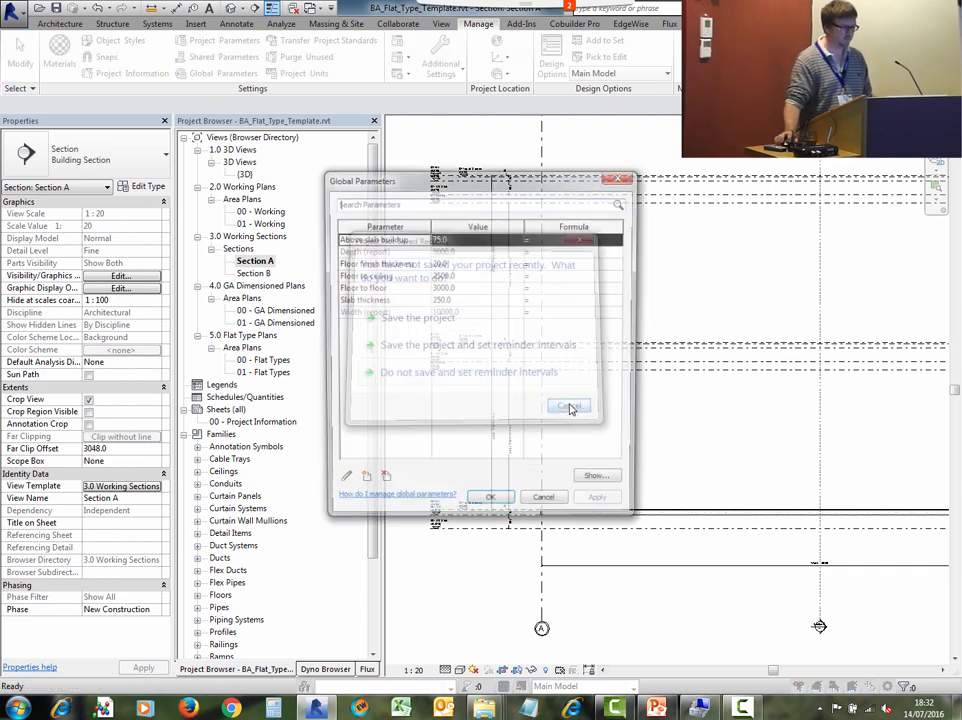
left_click(447, 266)
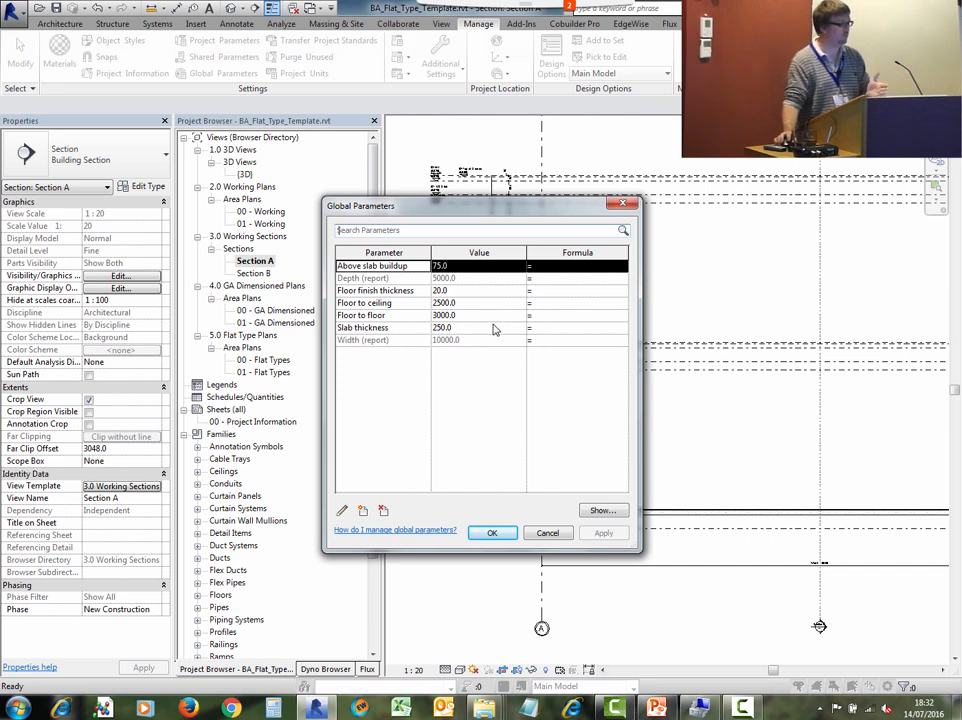
left_click(547, 535)
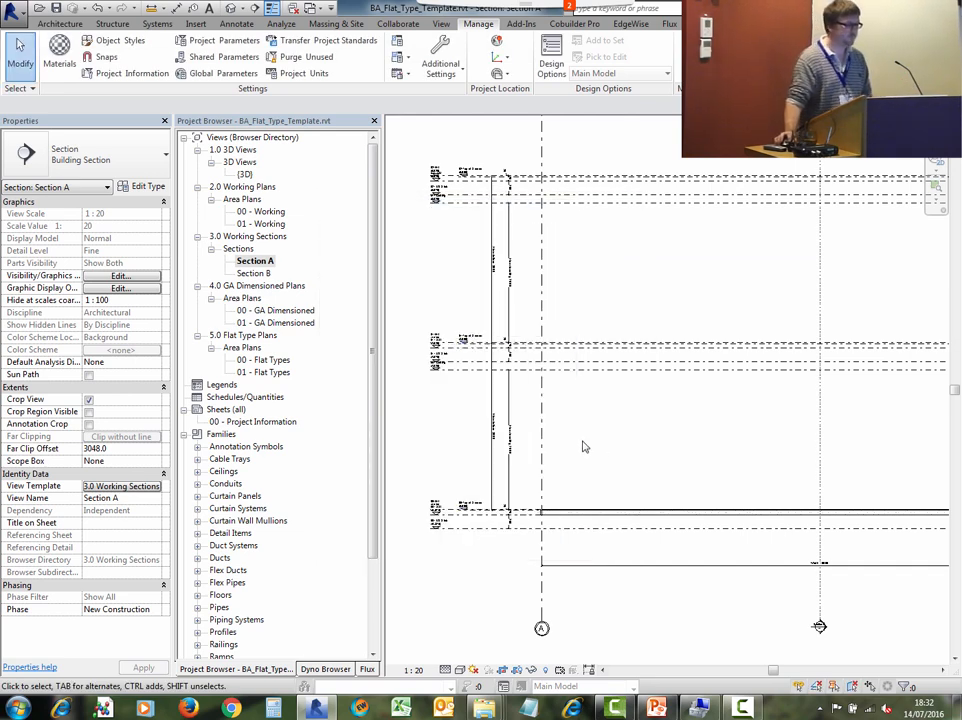
- Return to the 00 - Working plan and switch back to Example Project - Shell.rvt's ground floor area plan
left_click(284, 214)
double_click(284, 214)
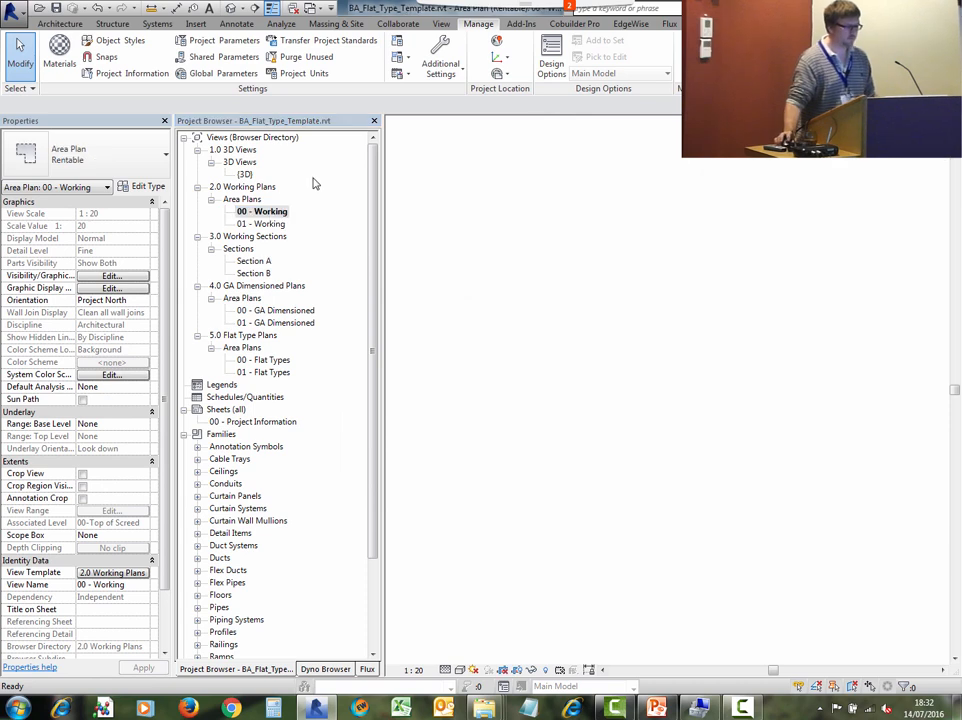
left_click(314, 8)
left_click(292, 8)
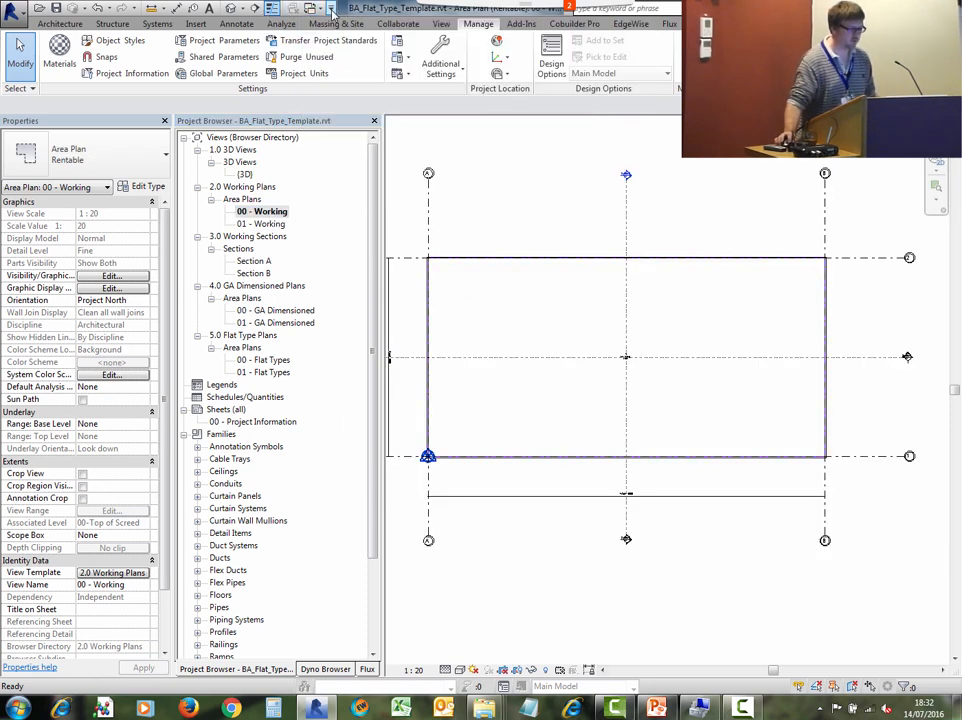
left_click(314, 8)
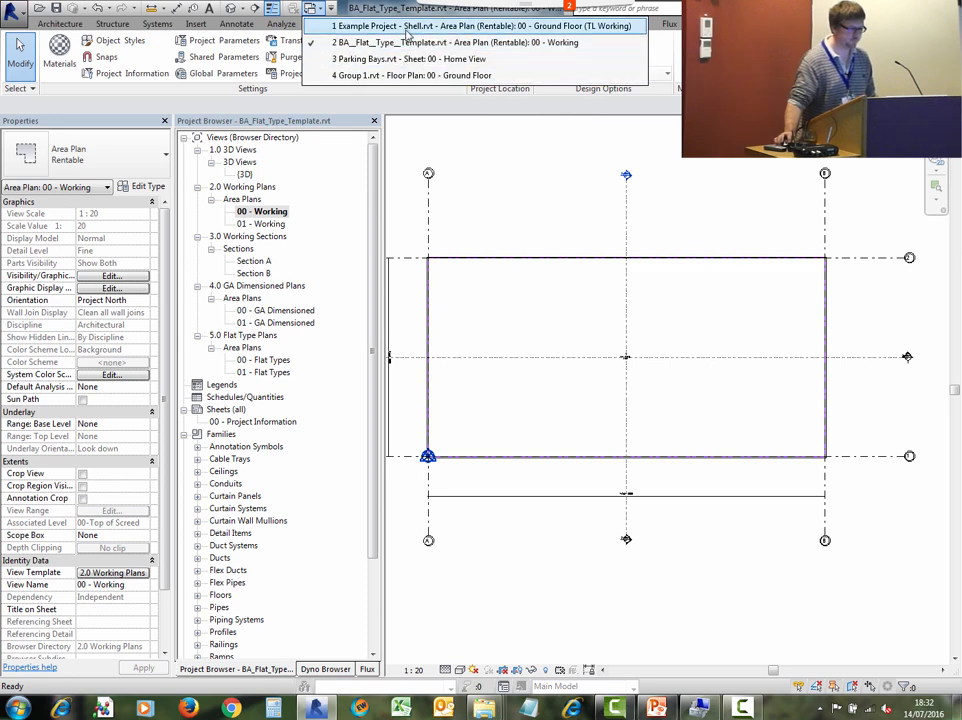
left_click(406, 27)
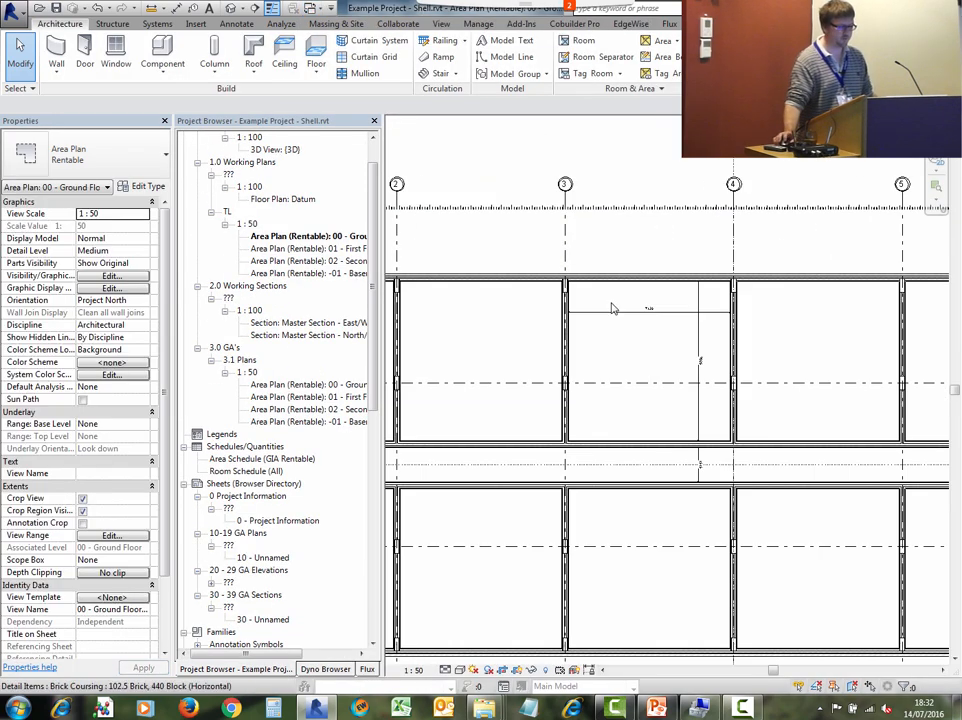
- Examine the flat bay dimensions in the ground floor area plan
middle_click_drag(657, 346, 572, 341)
scroll(572, 334, "up", 1)
scroll(609, 310, "up", 1)
scroll(609, 315, "up", 1)
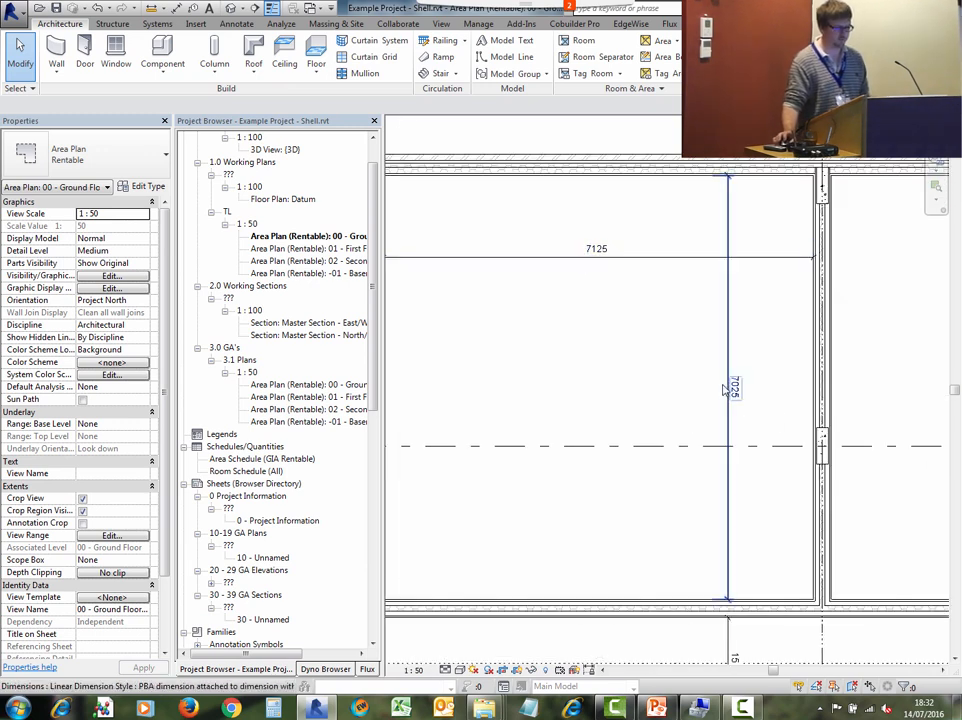
scroll(733, 405, "down", 1)
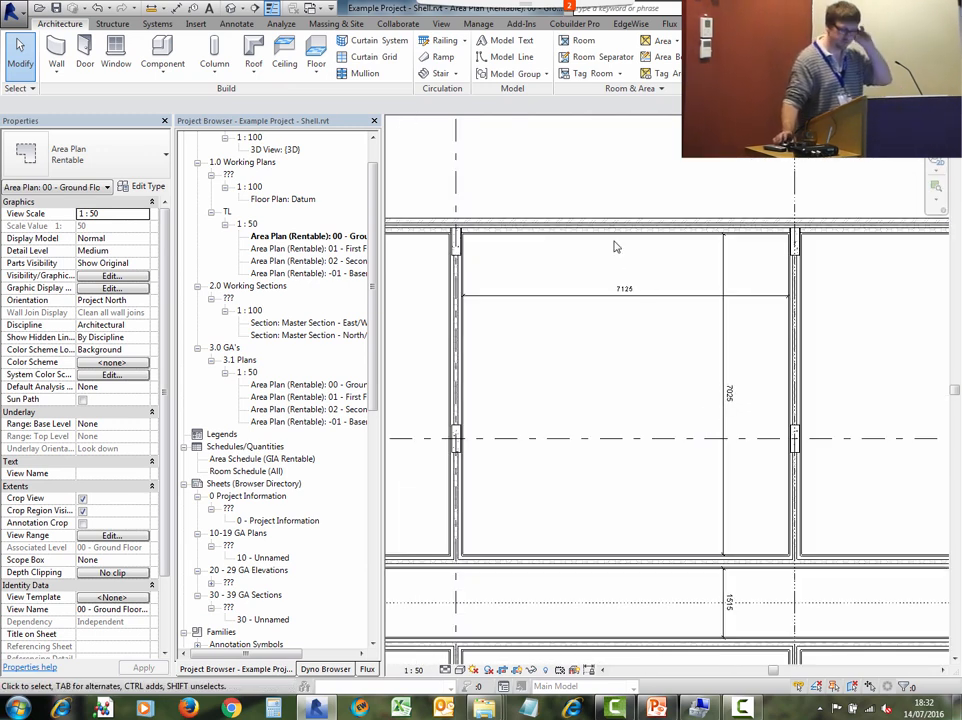
- Switch to BA_Flat_Type_Template.rvt and set the spacing between grids A and B to 7125 mm
left_click(310, 8)
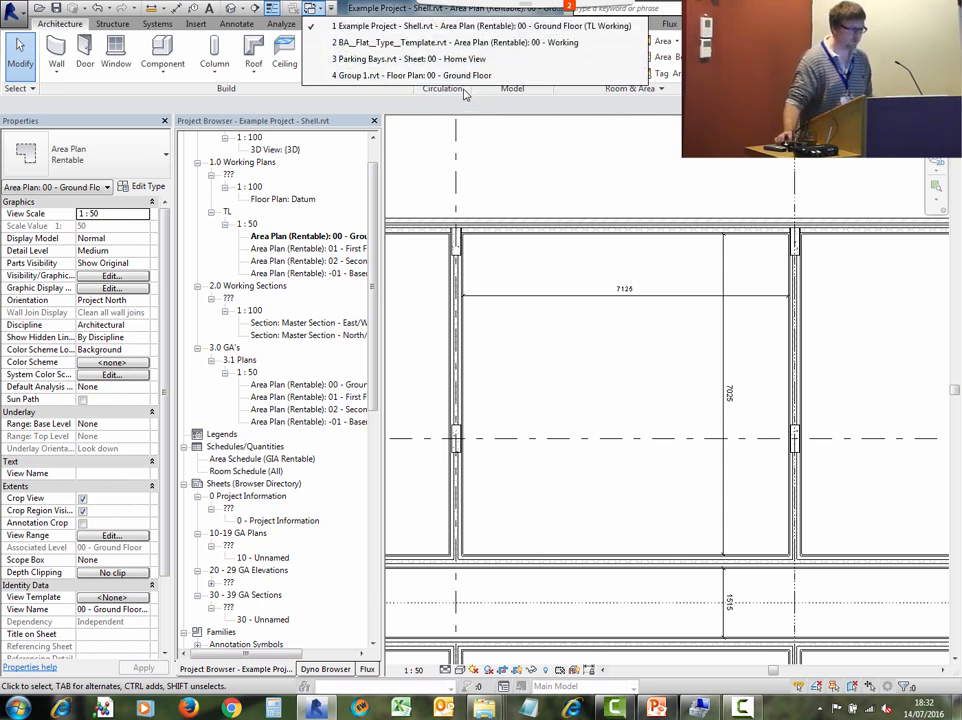
left_click(455, 42)
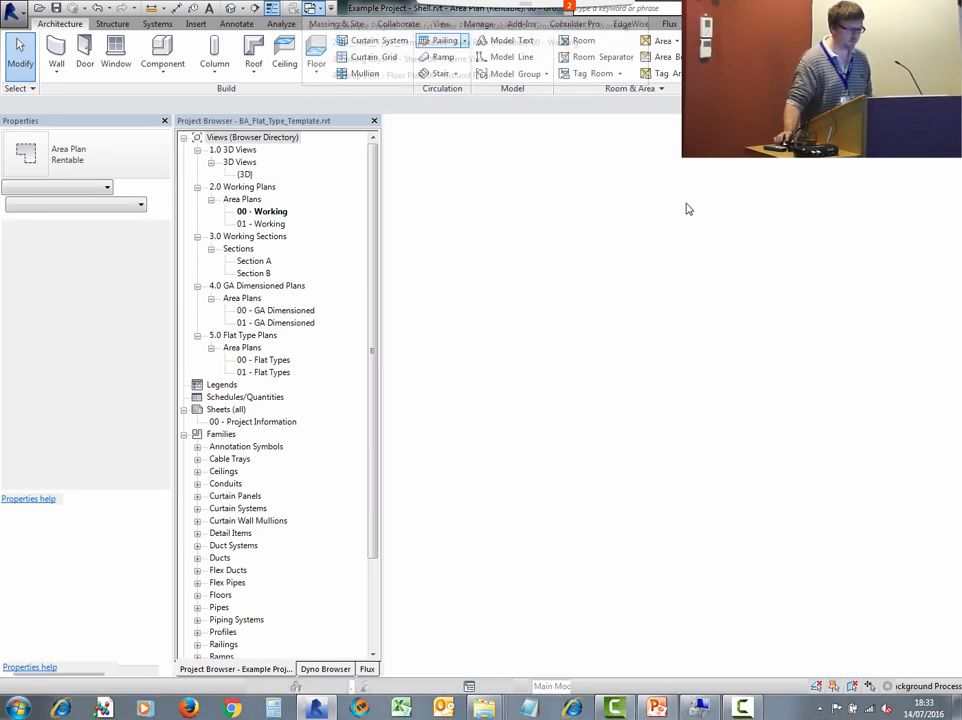
scroll(629, 500, "up", 5)
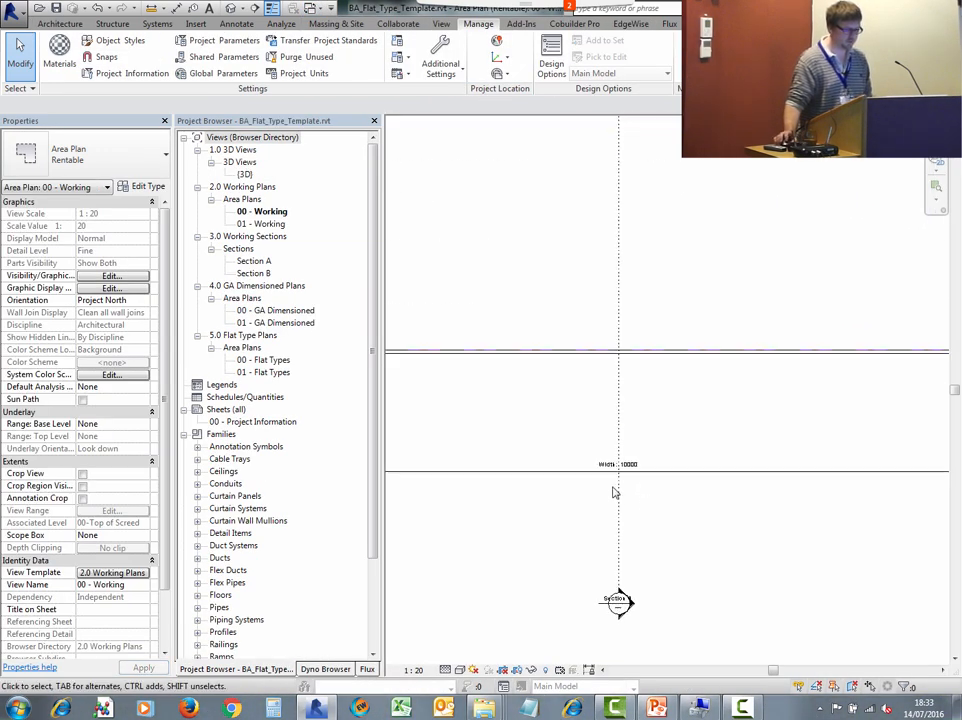
scroll(818, 455, "down", 5)
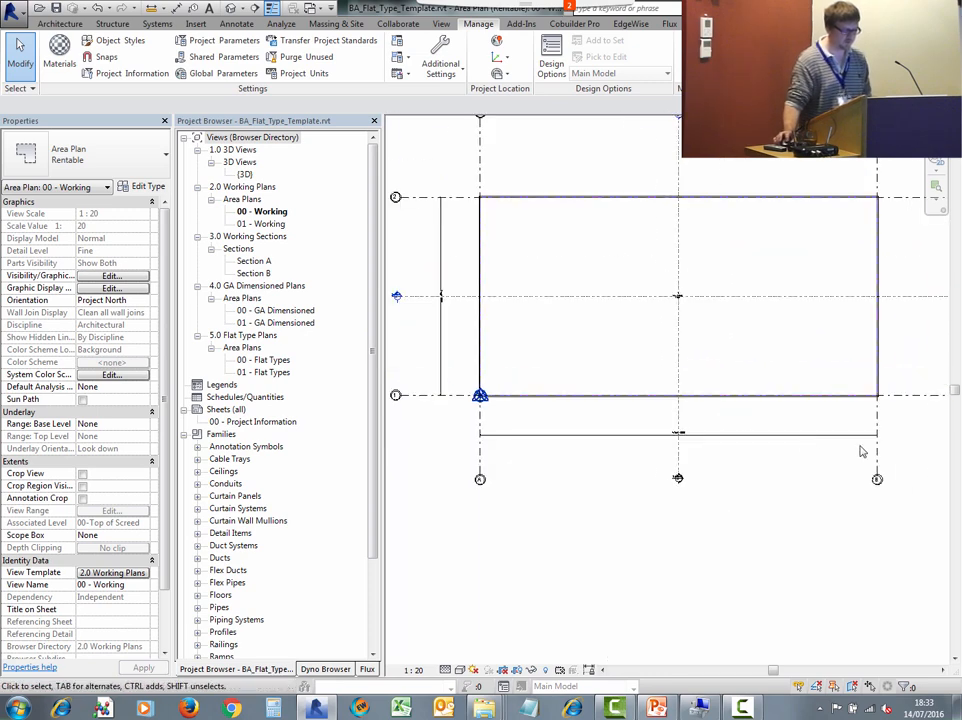
left_click(877, 453)
left_click(668, 425)
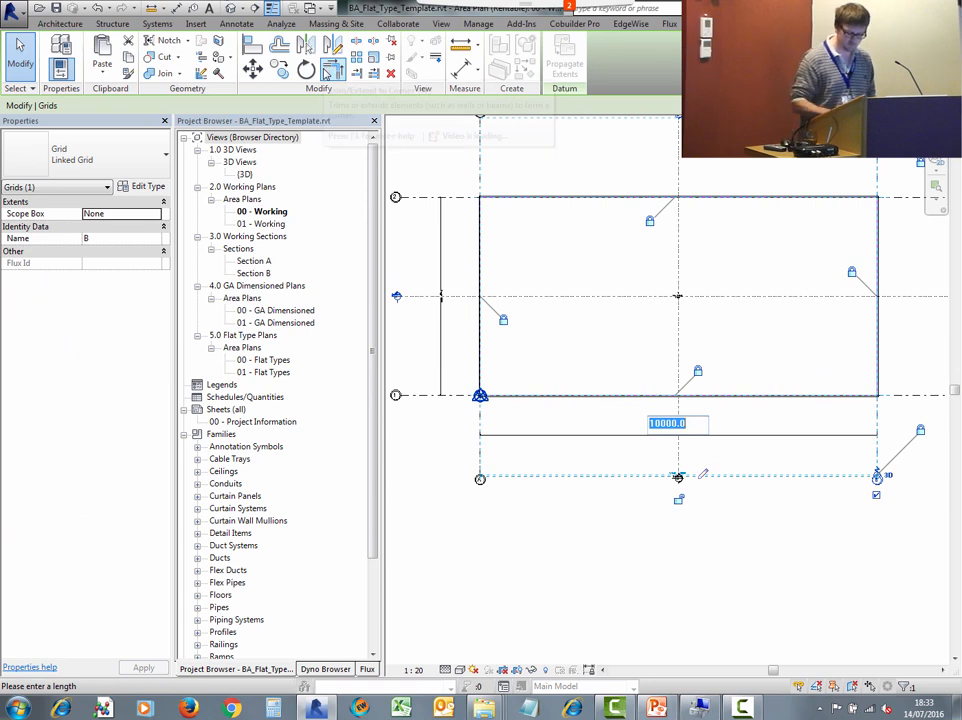
type("7125")
key("Return")
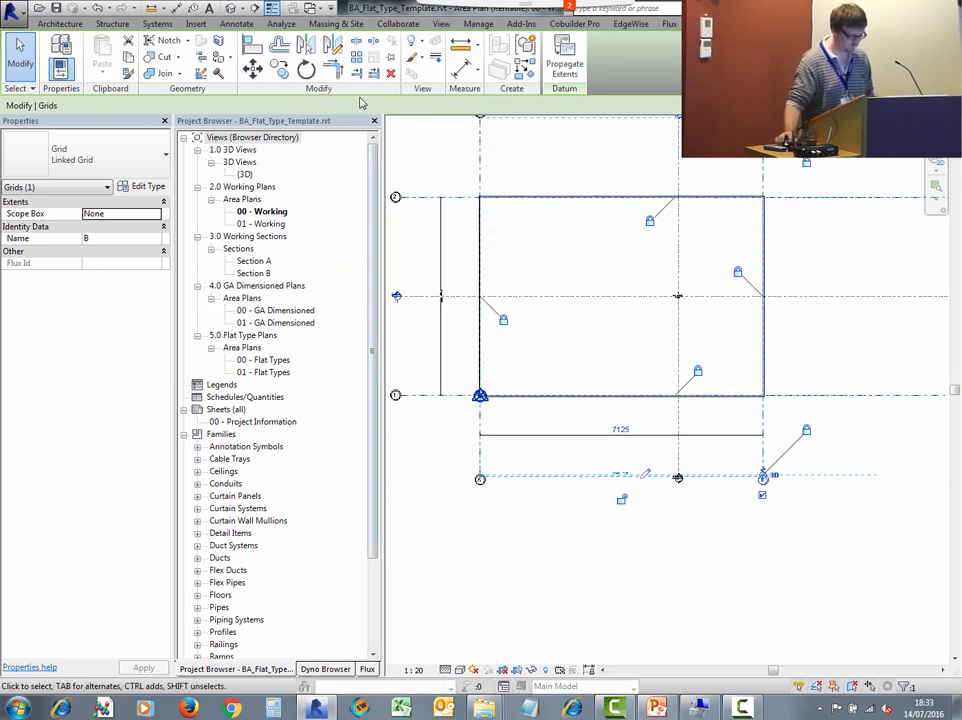
- Set the spacing between grids A and B to 7025 mm
left_click(620, 429)
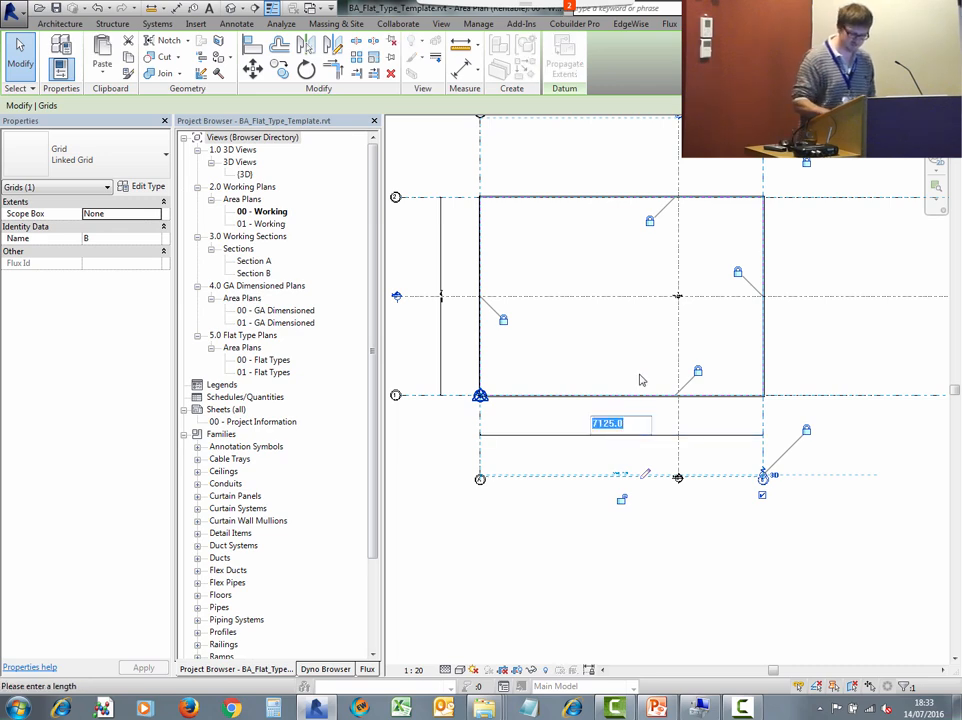
type("7025")
key("Return")
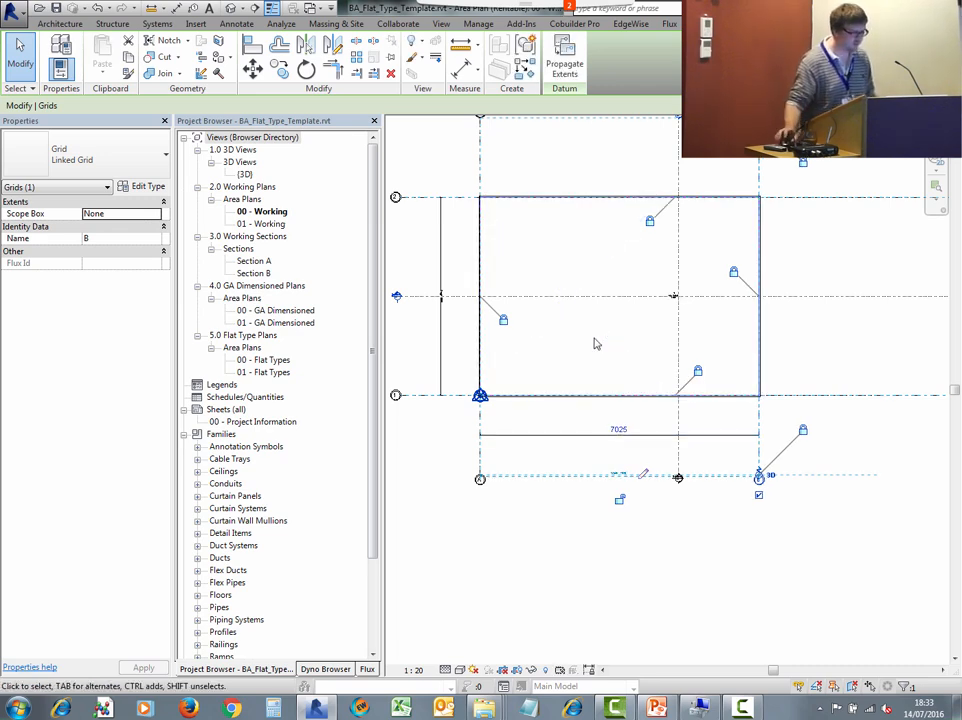
- Compare the flat bay dimensions in Example Project - Shell.rvt's ground floor area plan
left_click(319, 9)
left_click(362, 42)
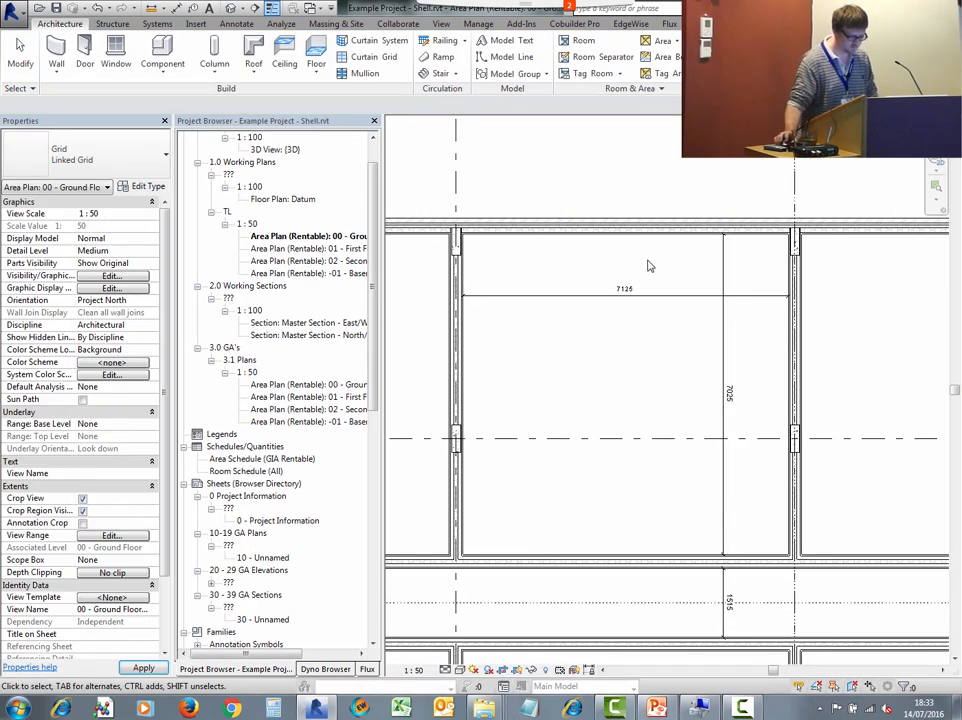
scroll(630, 300, "up", 2)
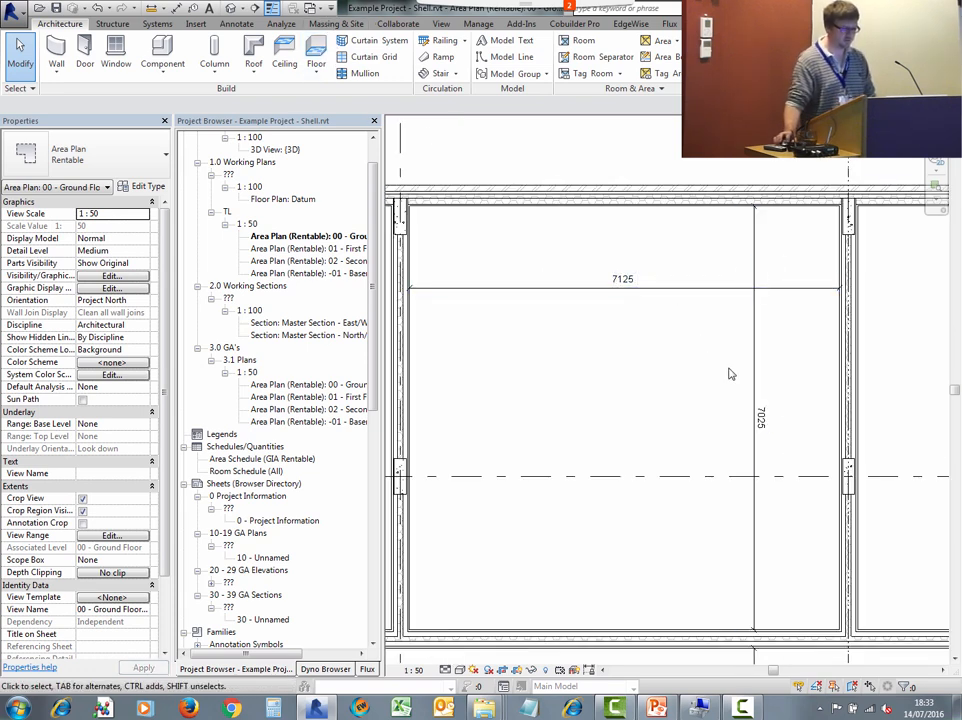
left_click(317, 8)
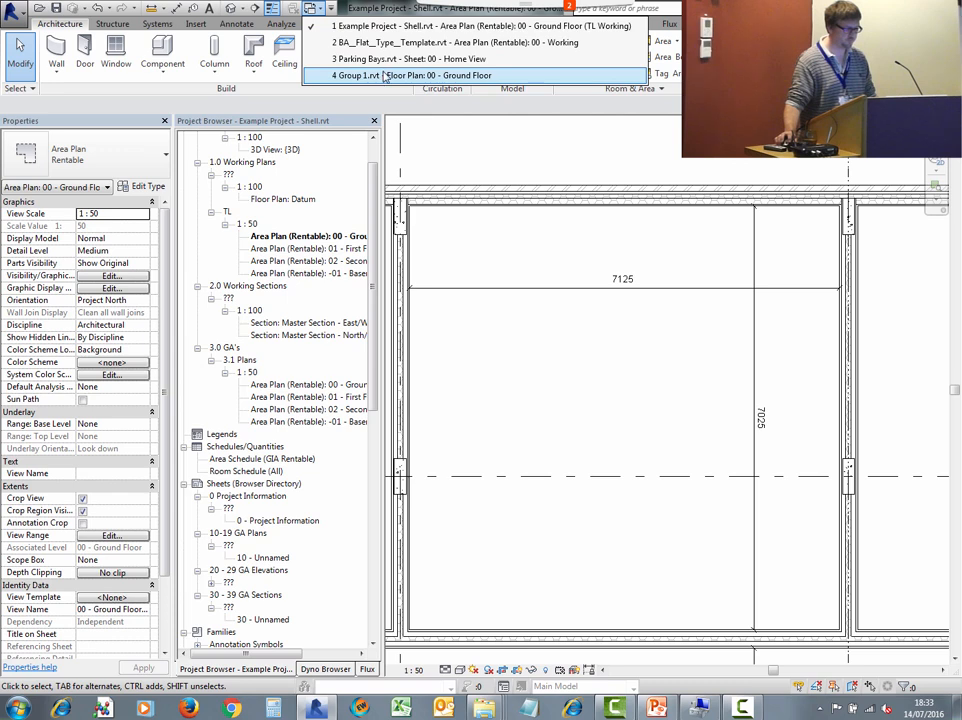
left_click(386, 78)
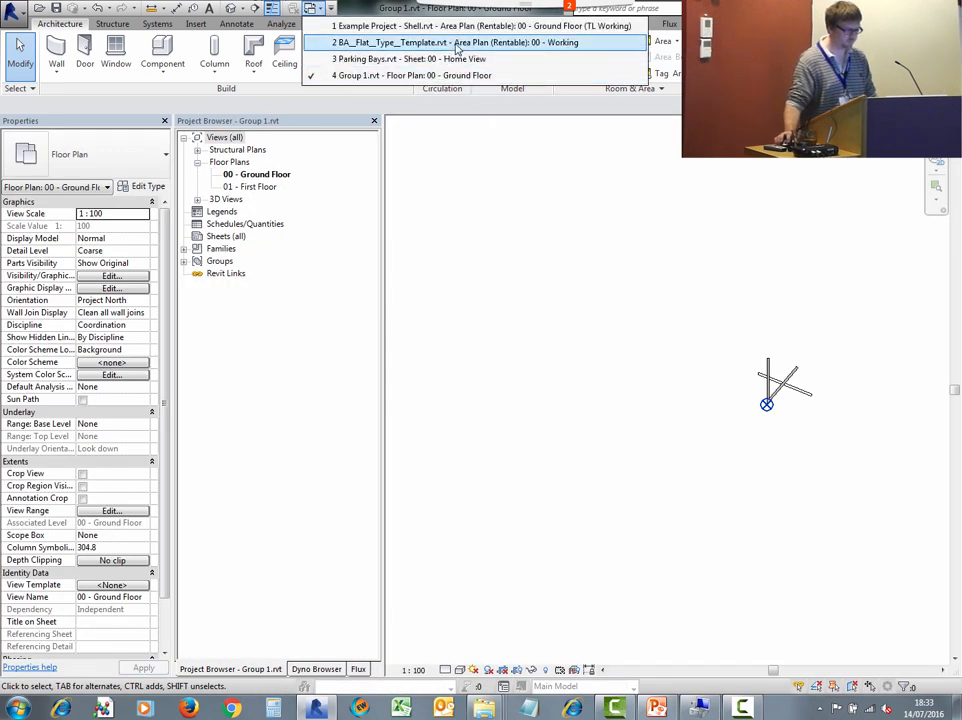
- Return to the flat type template and set the spacing between grids A and B back to 7125 mm
left_click(457, 44)
scroll(615, 424, "up", 3)
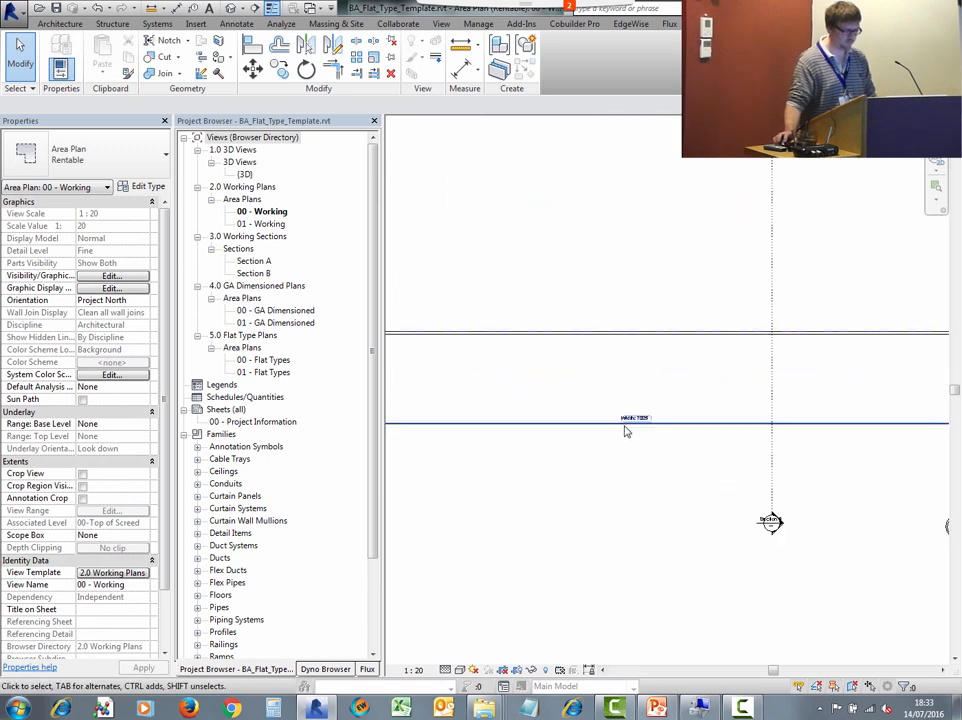
scroll(626, 432, "down", 4)
left_click(893, 470)
left_click(697, 404)
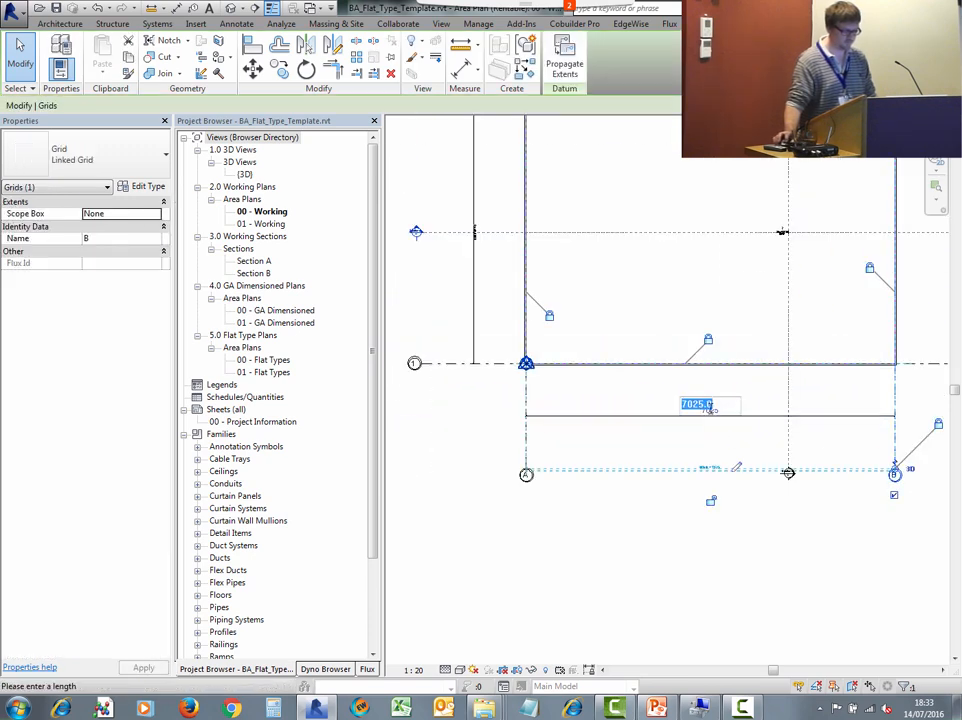
type("7")
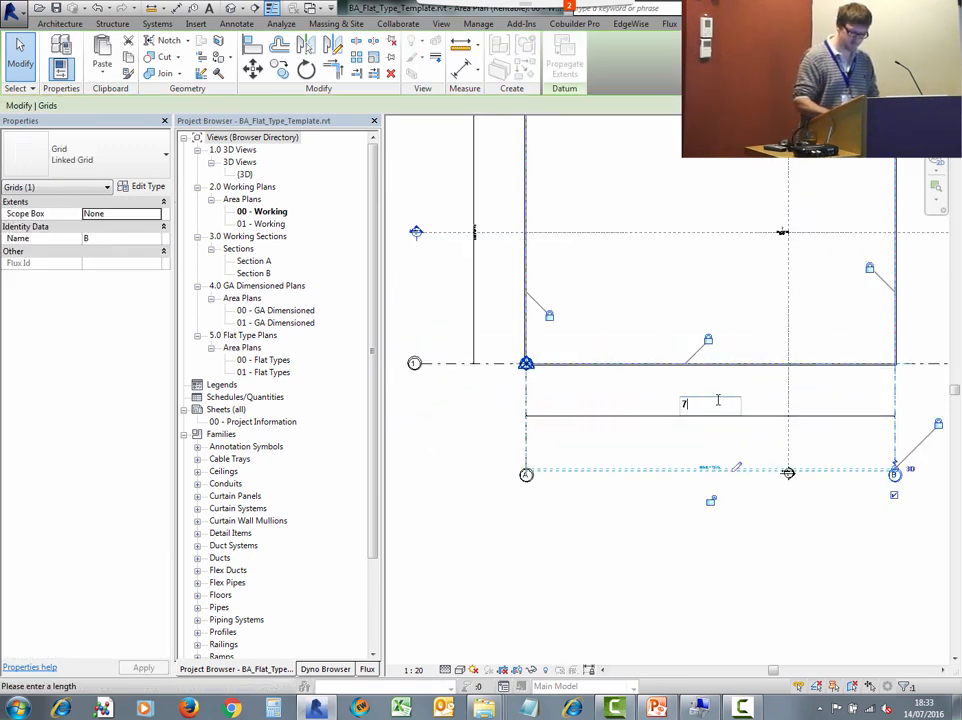
type("125")
key("Return")
- Set the spacing between grids 1 and 2 to 7025 mm
middle_click_drag(519, 304, 595, 486)
scroll(595, 486, "down", 1)
left_click(575, 309)
left_click(560, 418)
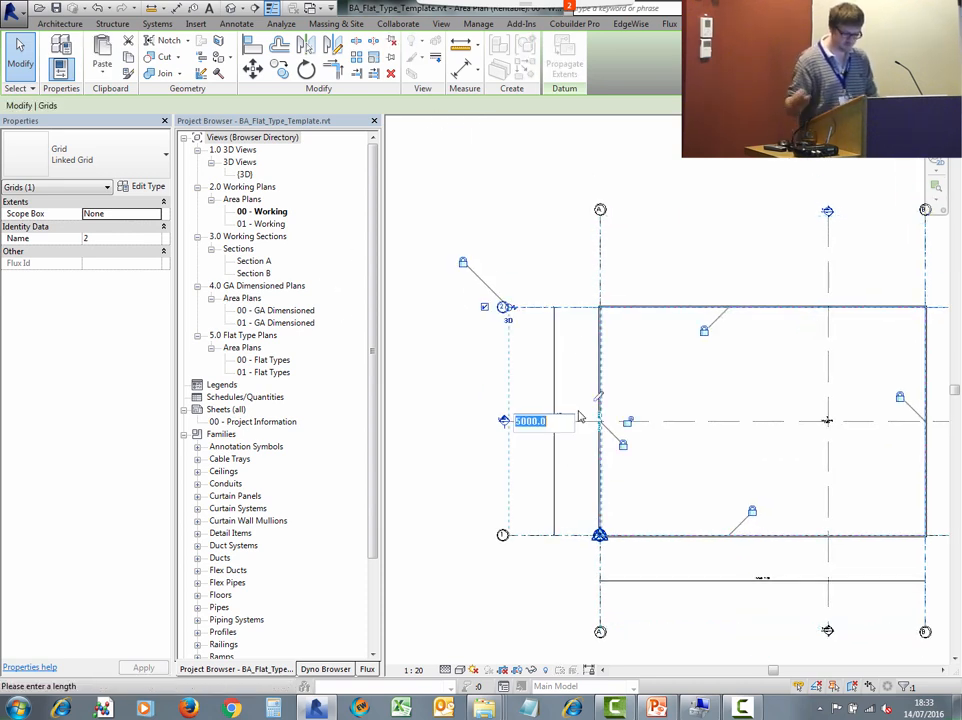
type("7025")
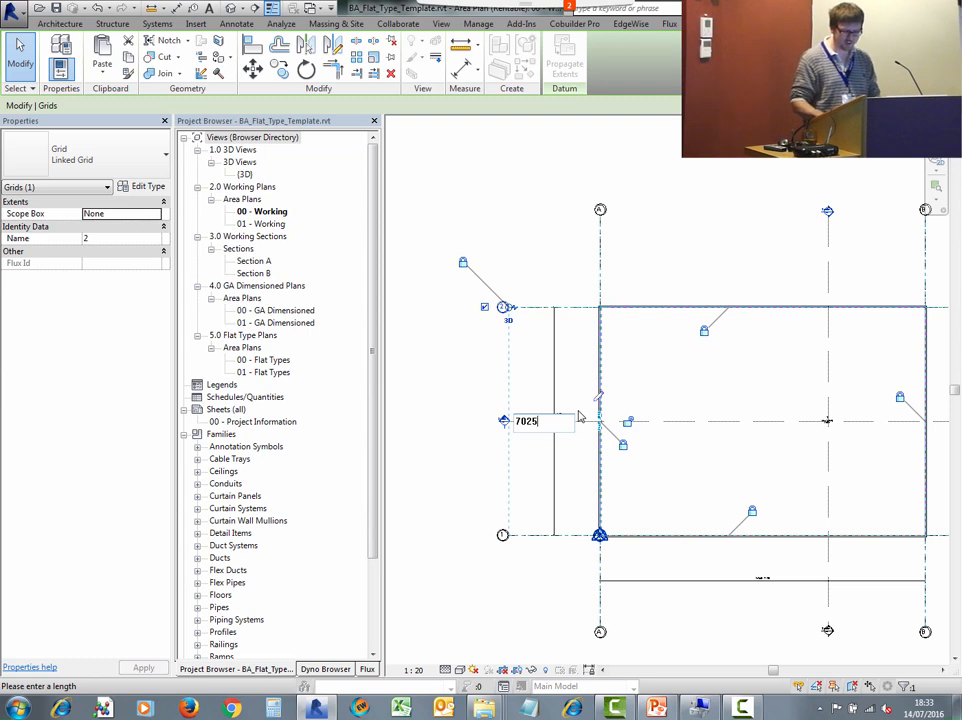
key("Return")
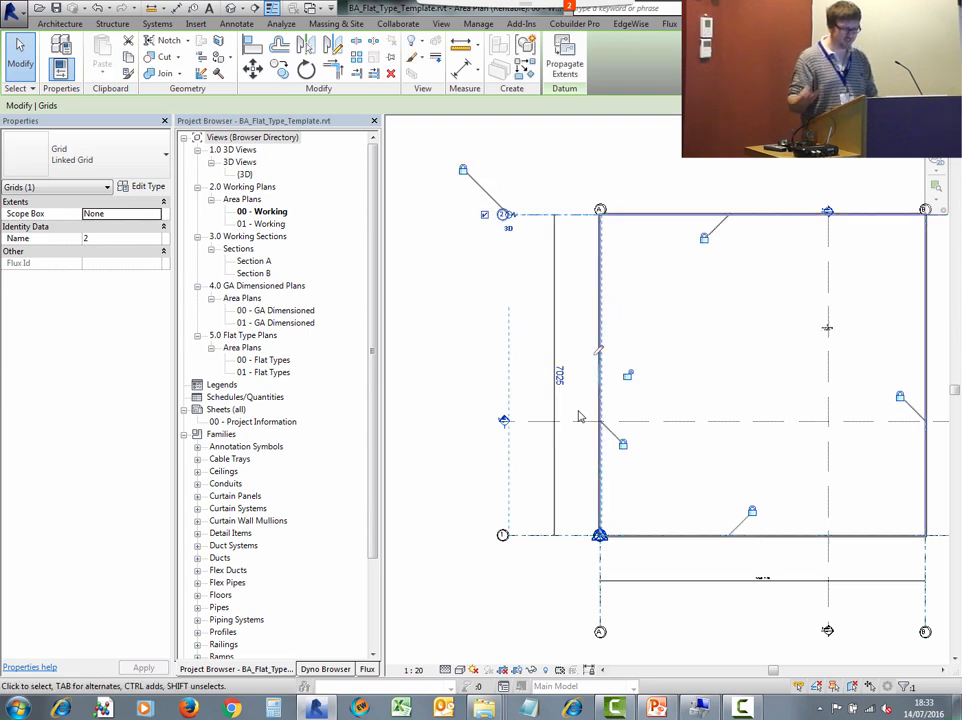
- Load the template as a group into Example Project - Shell.rvt with attached details, accepting the duplicate types
left_click(658, 157)
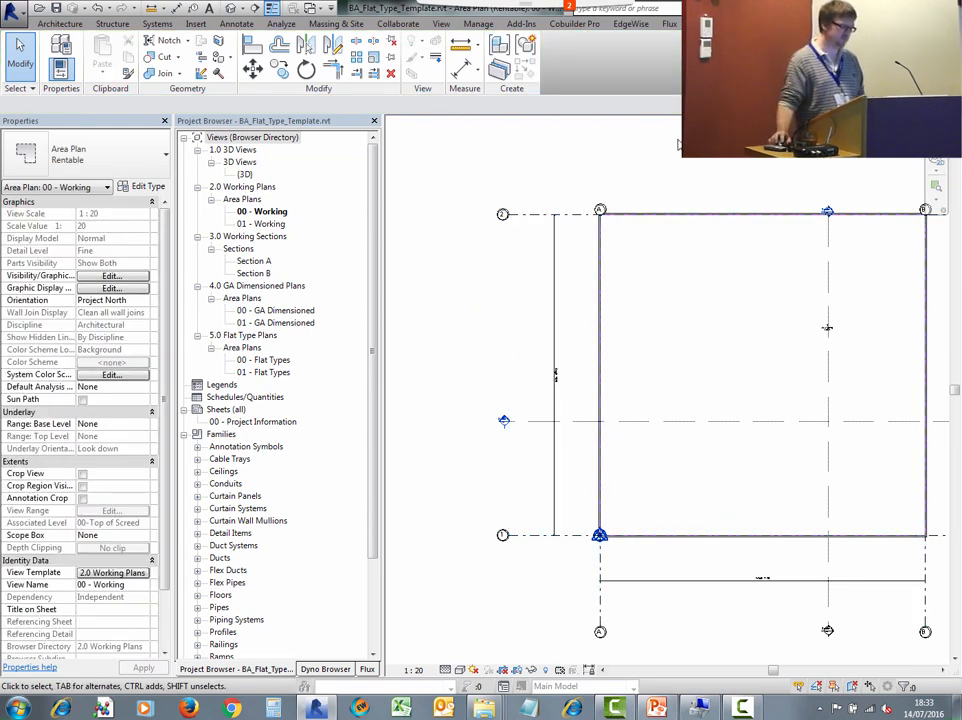
scroll(670, 150, "down", 2)
middle_click_drag(702, 223, 658, 250)
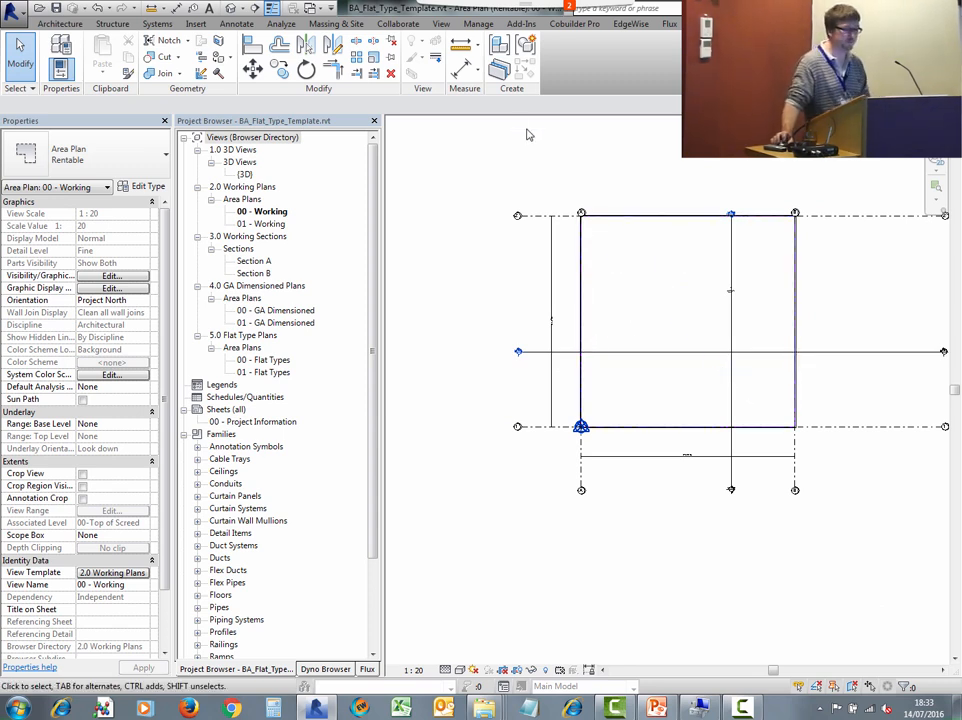
left_click(60, 24)
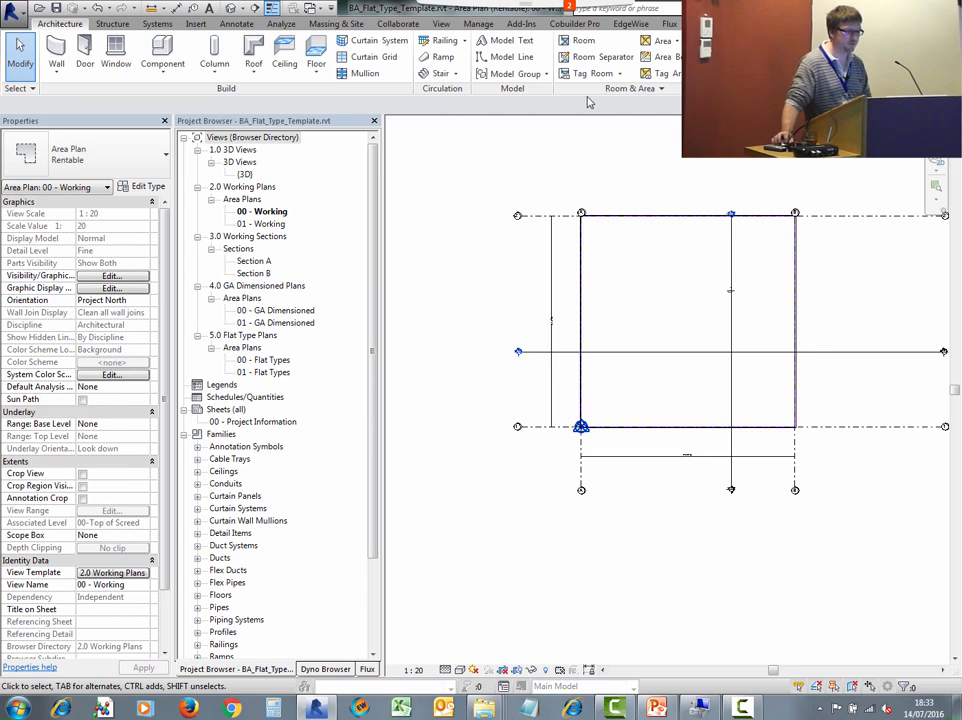
left_click(510, 74)
left_click(490, 152)
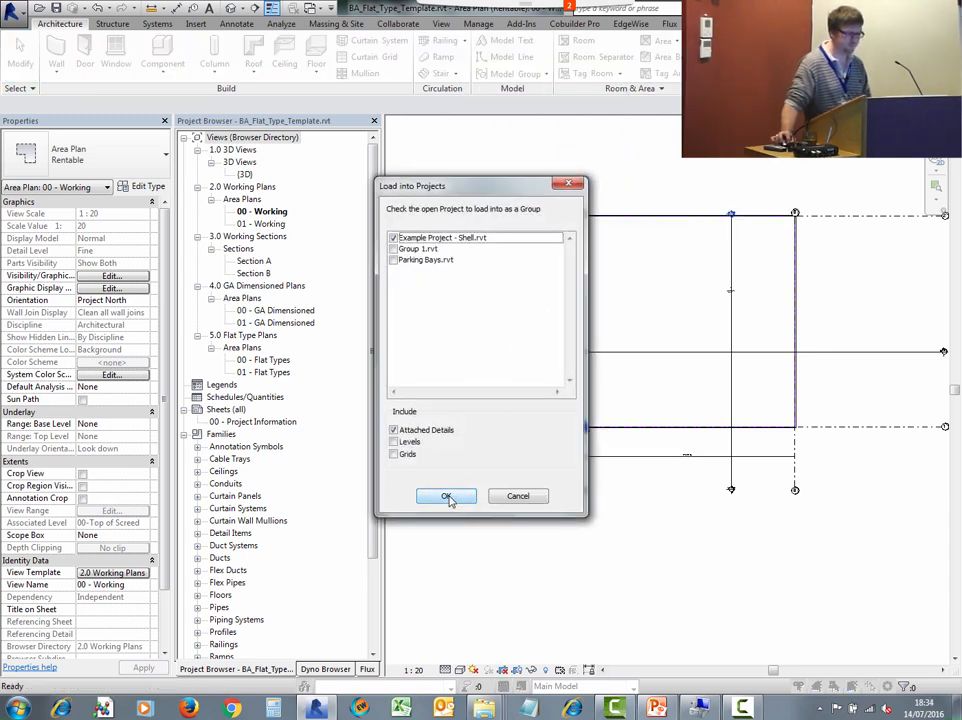
left_click(447, 497)
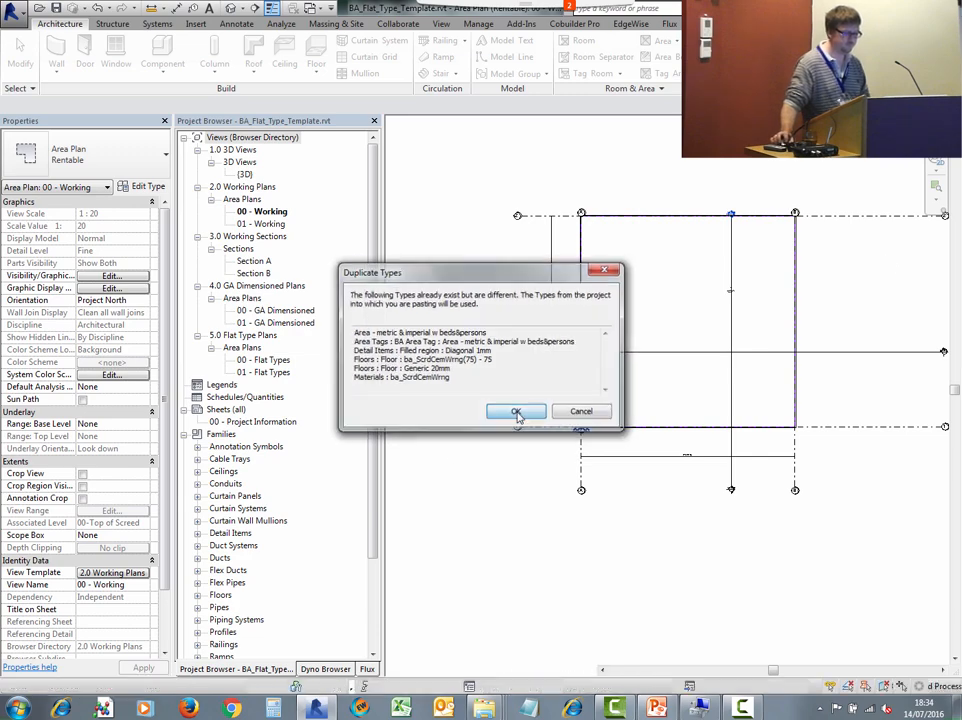
left_click(516, 411)
- Place the BA_Flat_Type_Template model group into the ground floor area plan above the building
scroll(595, 307, "down", 5)
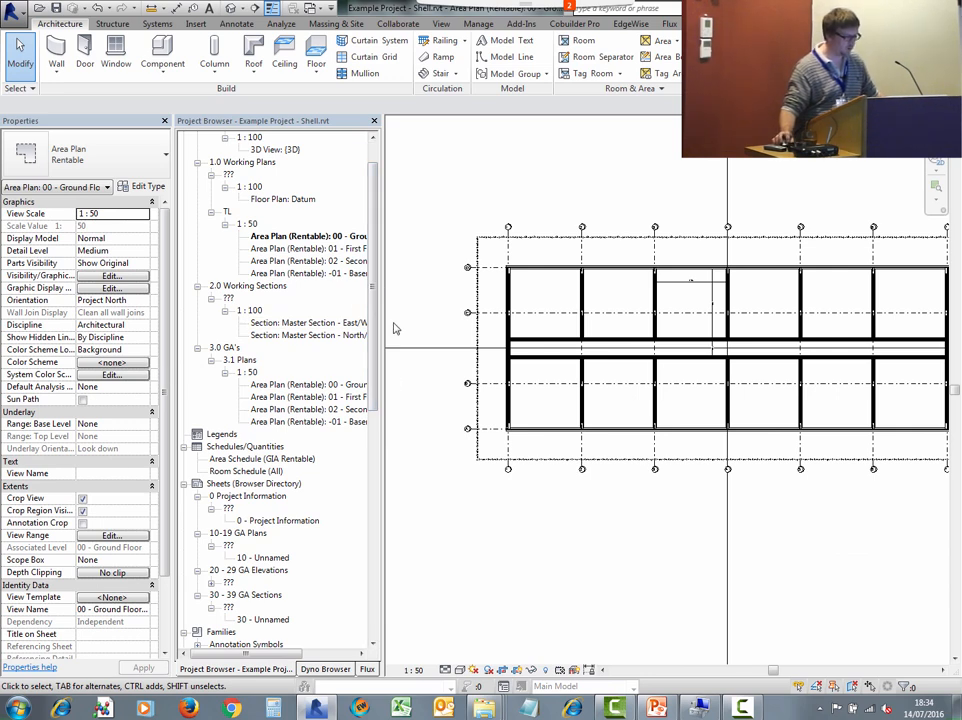
left_click_drag(372, 310, 372, 566)
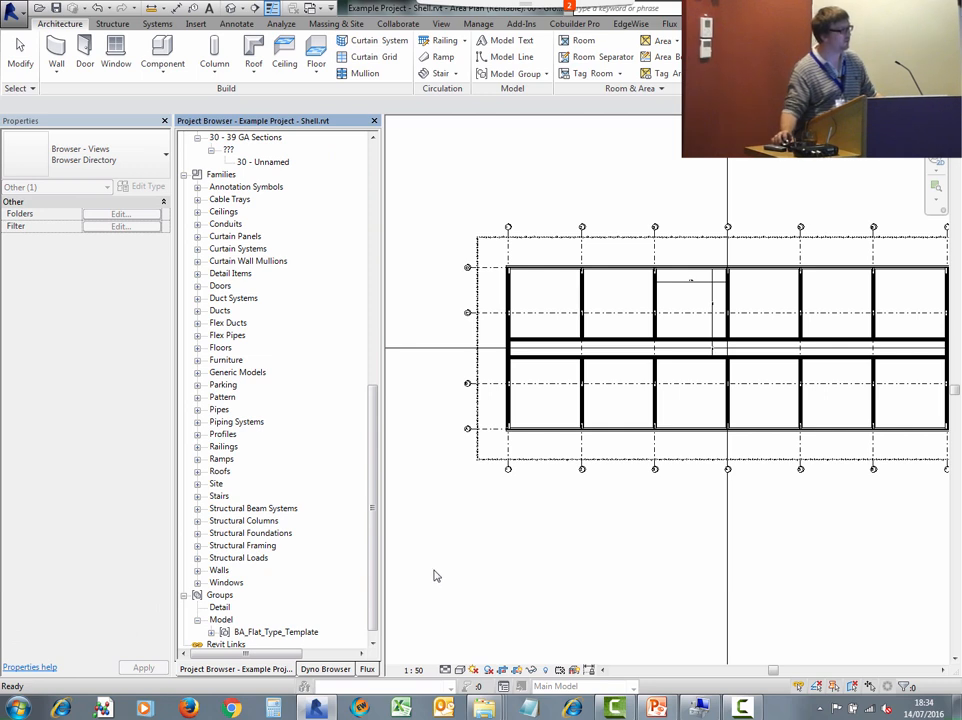
left_click(262, 633)
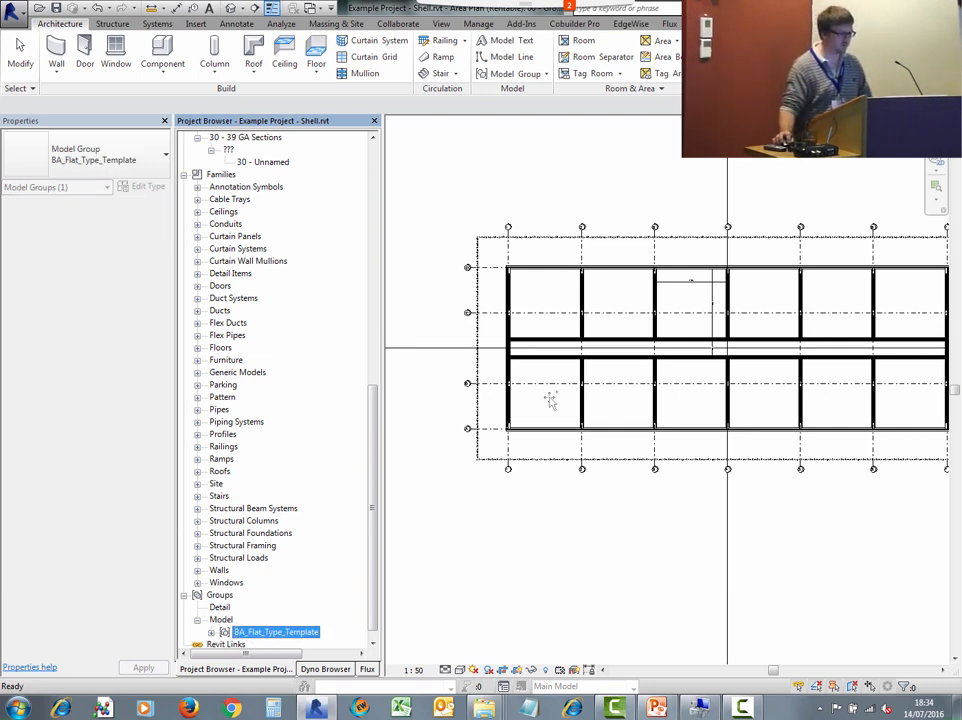
left_click_drag(633, 197, 638, 192)
left_click(629, 210)
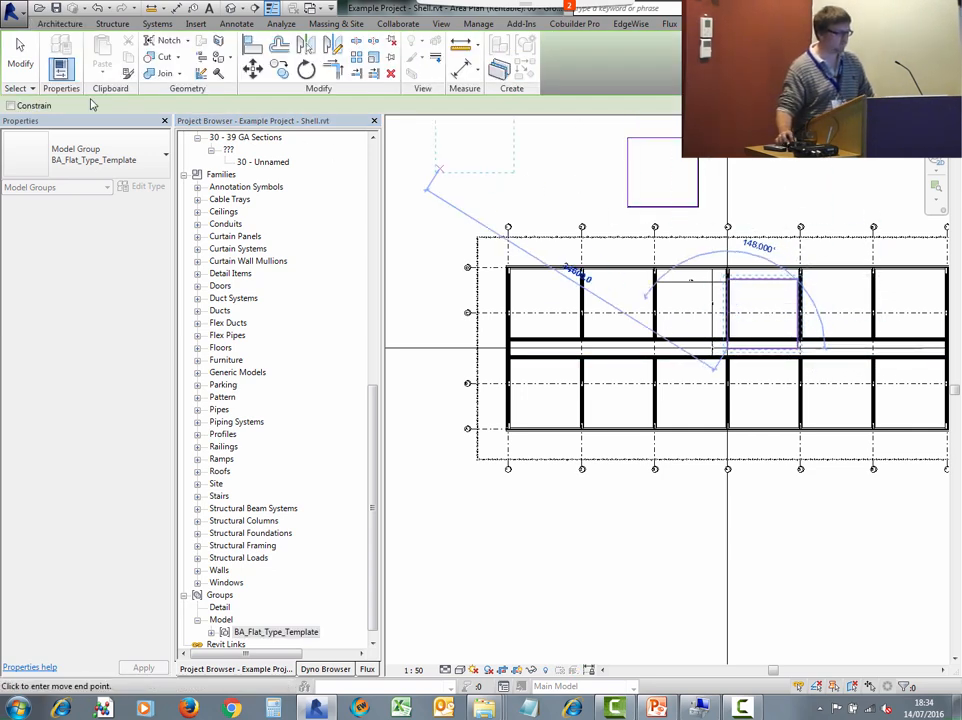
left_click(20, 62)
- Move the placed group so its corner snaps to the inner wall corner of the flat bay between grids 3 and 4
scroll(652, 197, "up", 2)
scroll(690, 207, "up", 1)
middle_click_drag(695, 208, 642, 344)
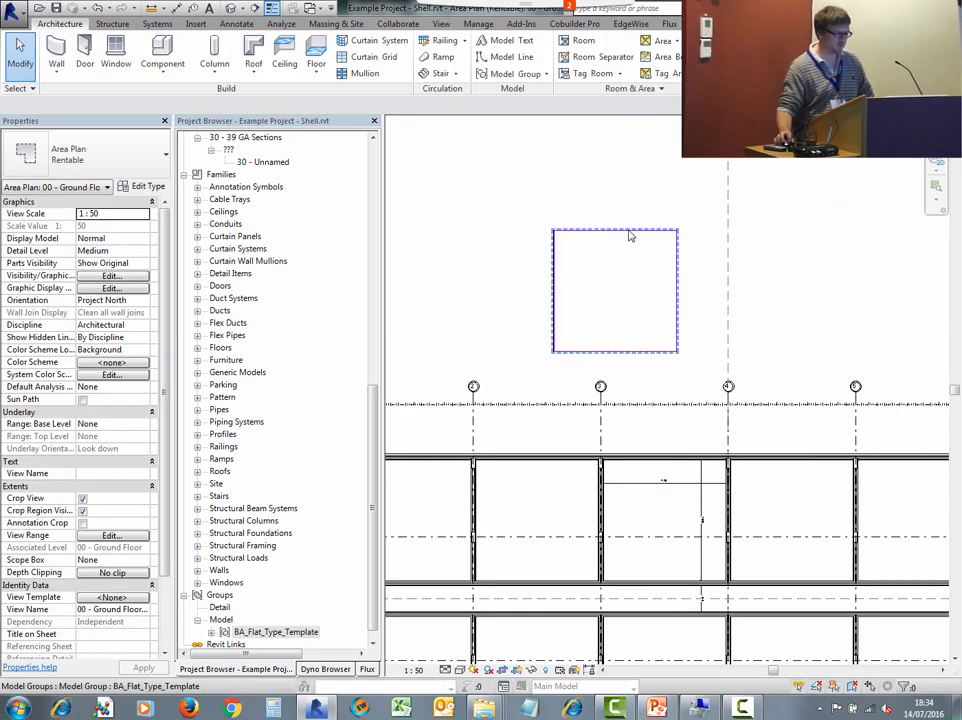
left_click(629, 231)
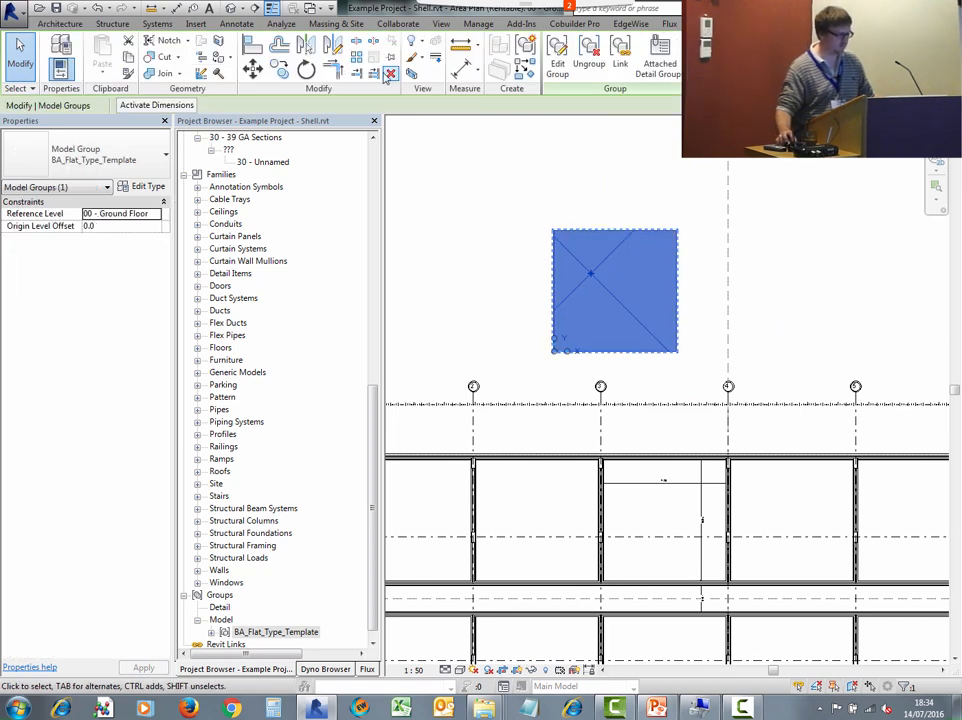
left_click(254, 70)
scroll(537, 236, "up", 5)
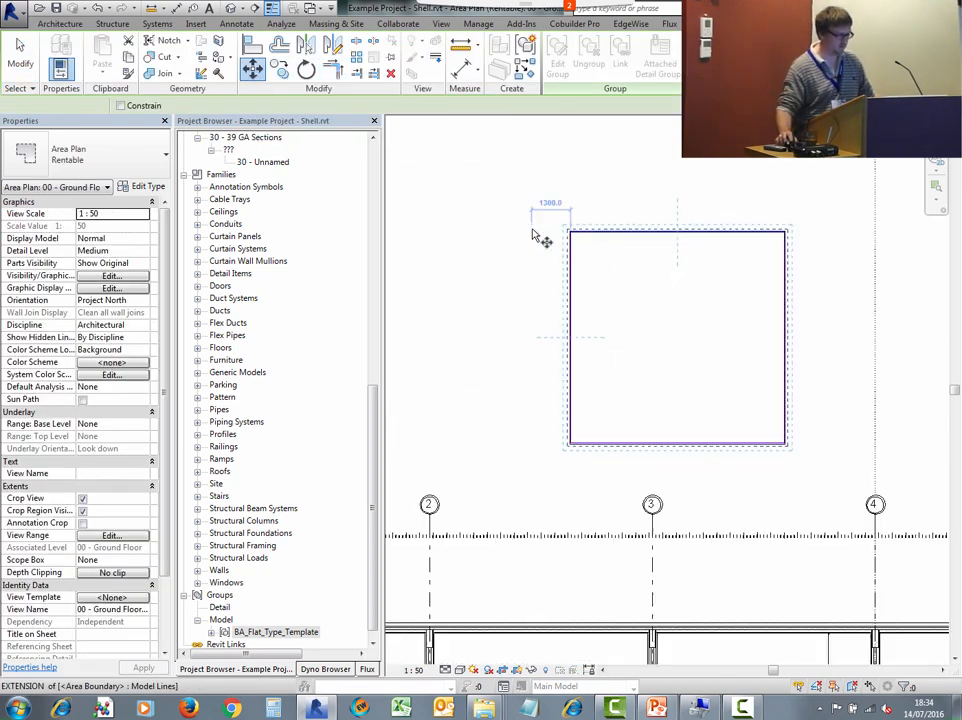
left_click(632, 267)
scroll(712, 360, "down", 5)
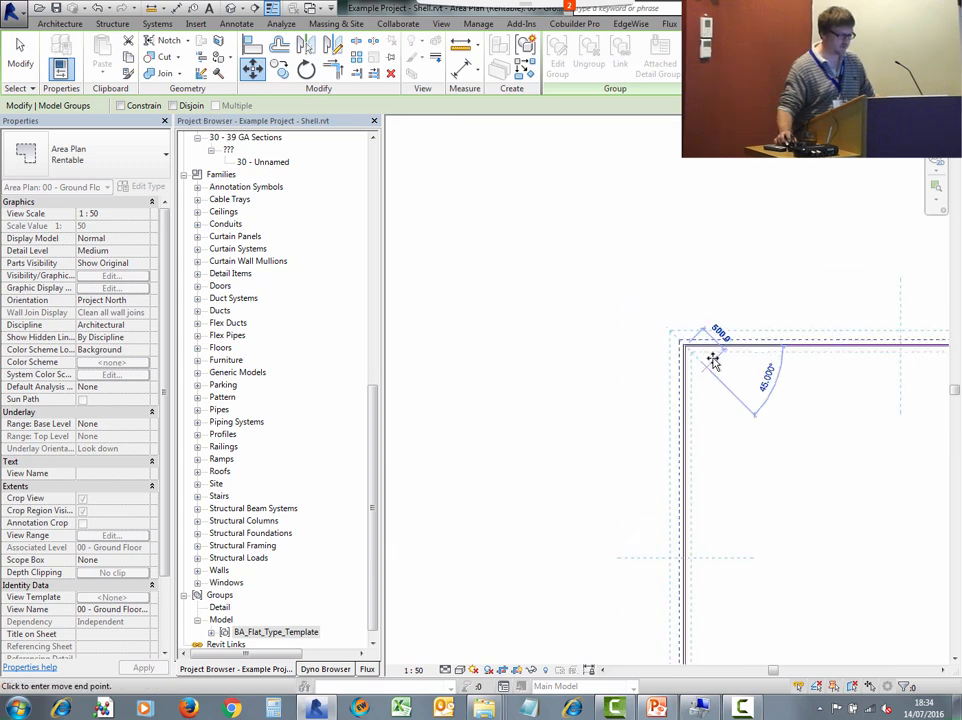
scroll(640, 398, "up", 4)
scroll(638, 393, "up", 4)
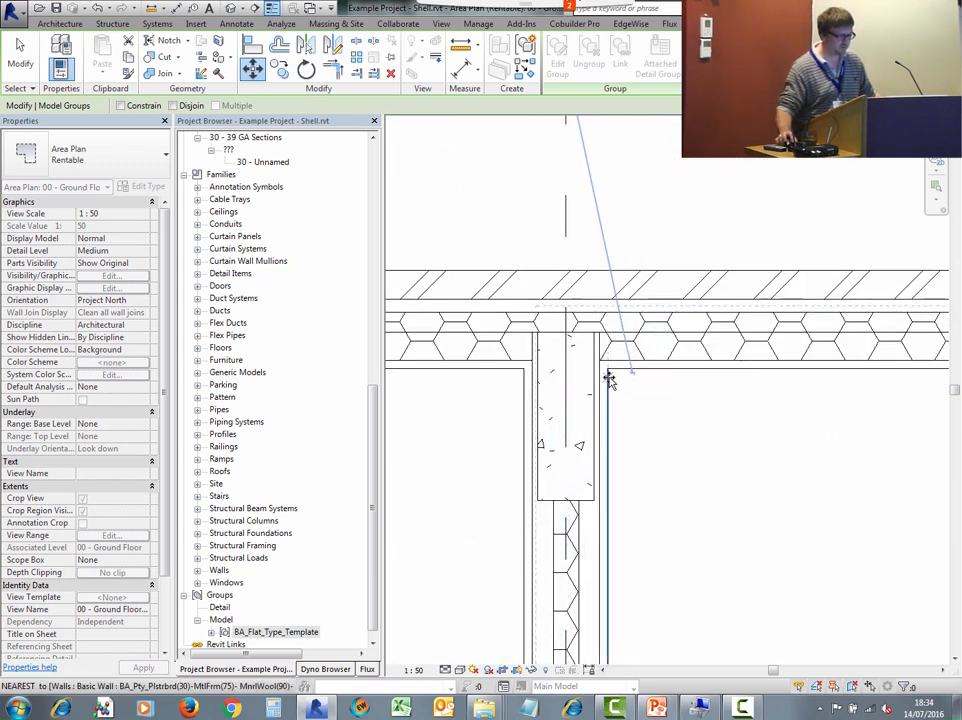
left_click(609, 380)
scroll(726, 371, "down", 5)
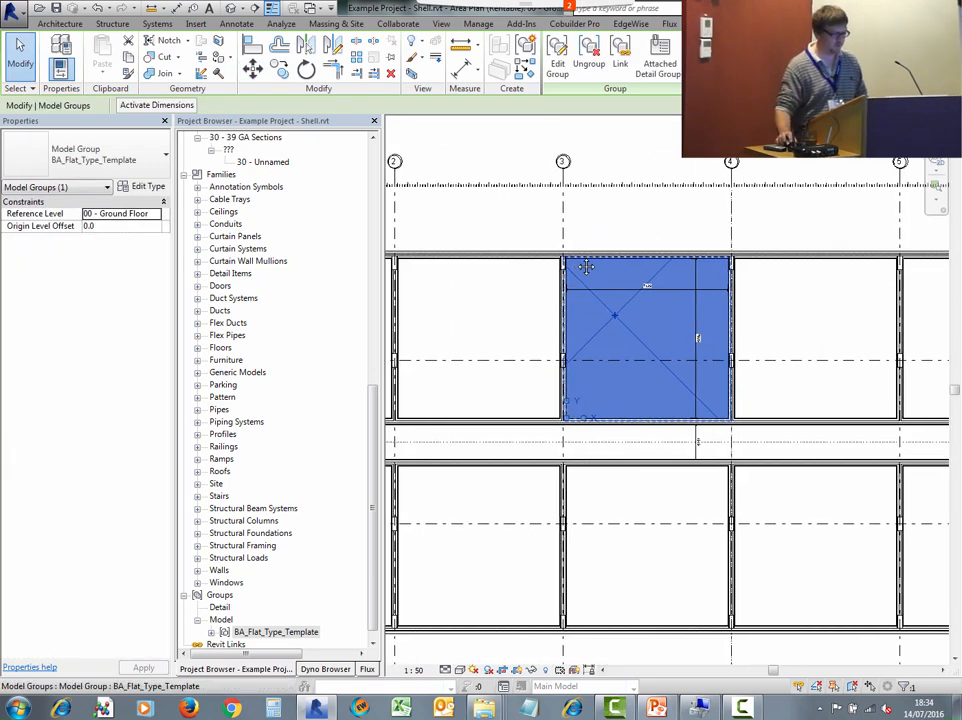
- Copy the flat type group into the neighbouring flat bay
left_click(279, 68)
scroll(715, 371, "up", 6)
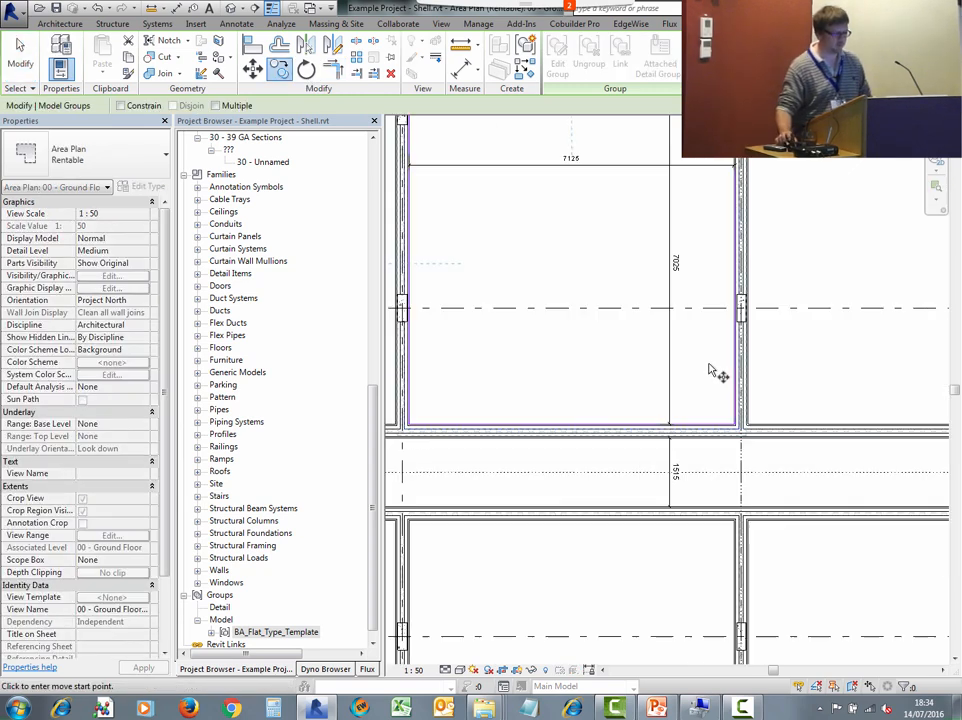
left_click(748, 425)
scroll(744, 408, "down", 5)
middle_click_drag(481, 402, 870, 318)
scroll(570, 390, "up", 2)
scroll(640, 445, "up", 2)
left_click(605, 350)
scroll(793, 330, "down", 2)
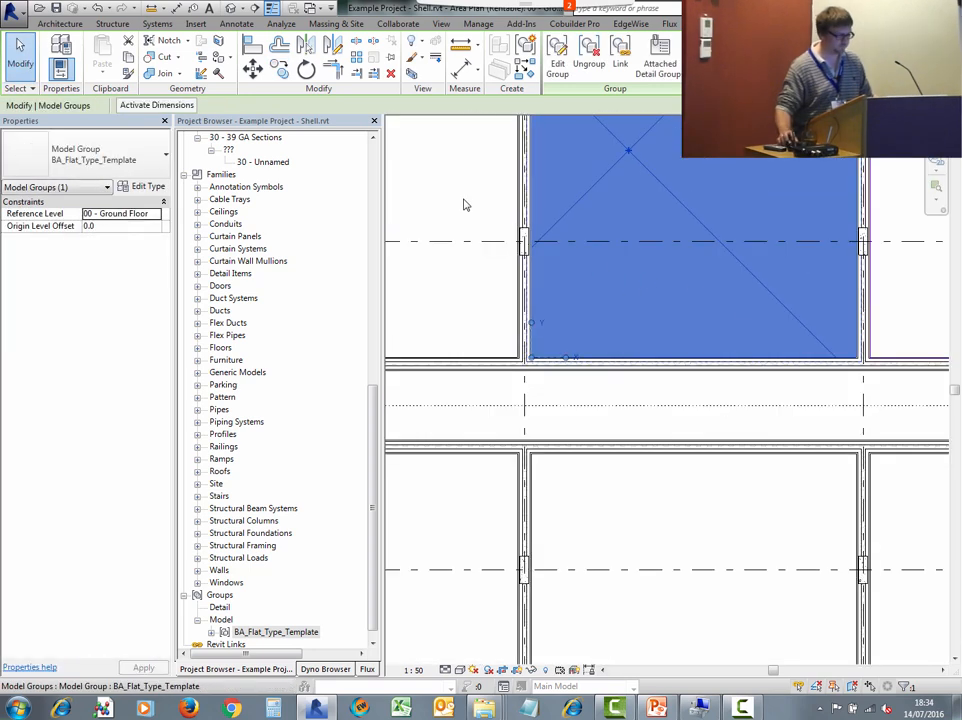
- Copy the flat type group into a further flat bay, snapping its corner to the bay's inner wall corner
left_click(279, 69)
scroll(748, 314, "up", 1)
scroll(846, 340, "up", 2)
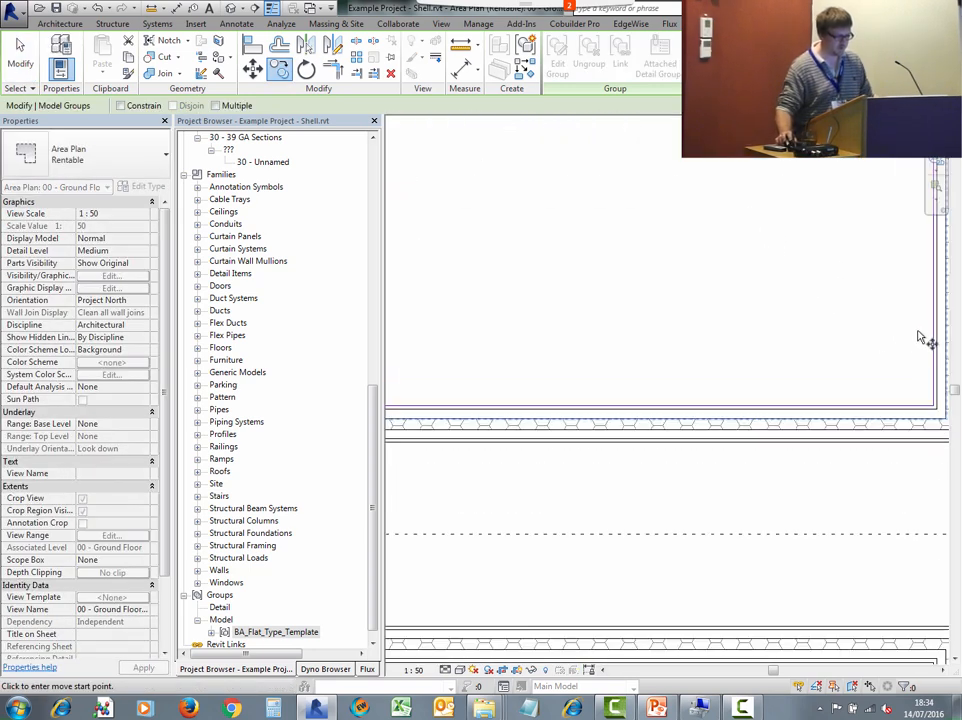
left_click(936, 330)
scroll(900, 330, "down", 2)
scroll(690, 405, "up", 2)
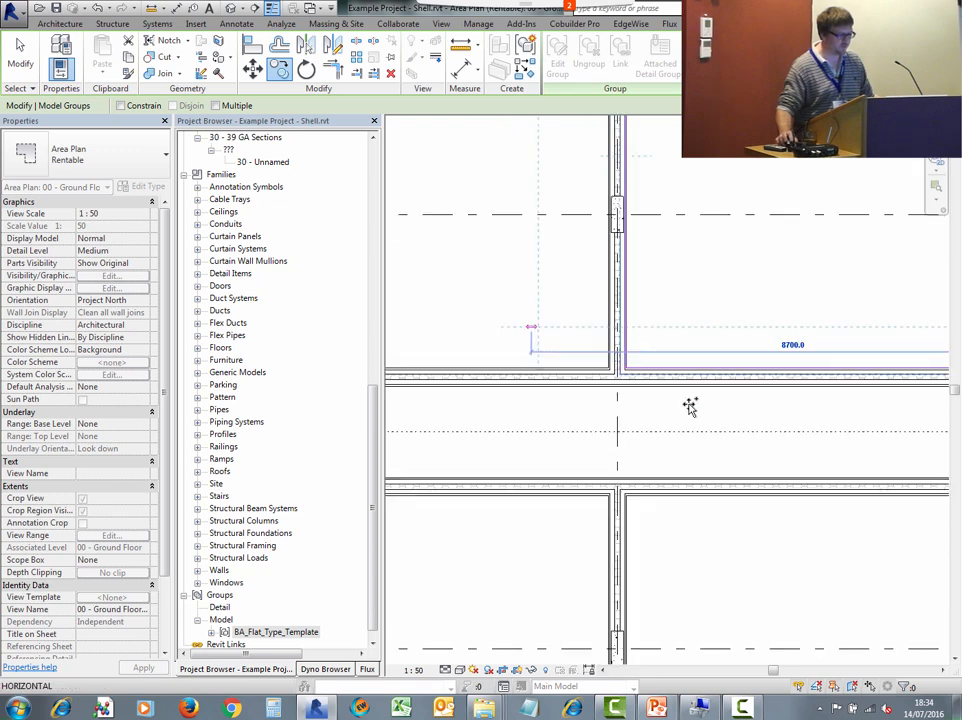
scroll(650, 390, "up", 1)
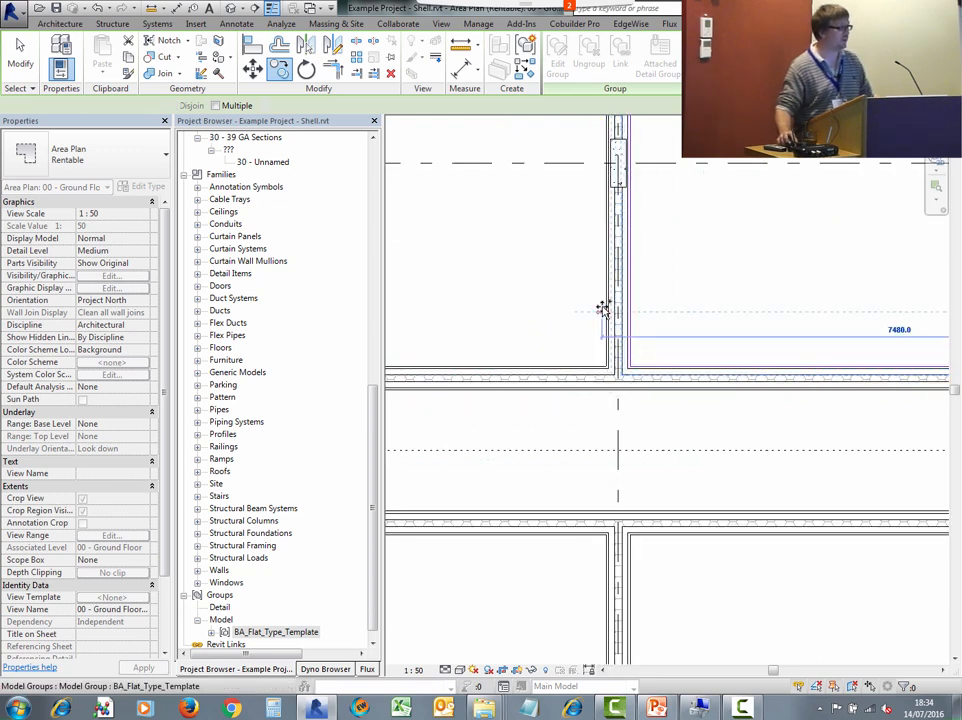
left_click(605, 310)
key("Escape")
scroll(661, 382, "down", 2)
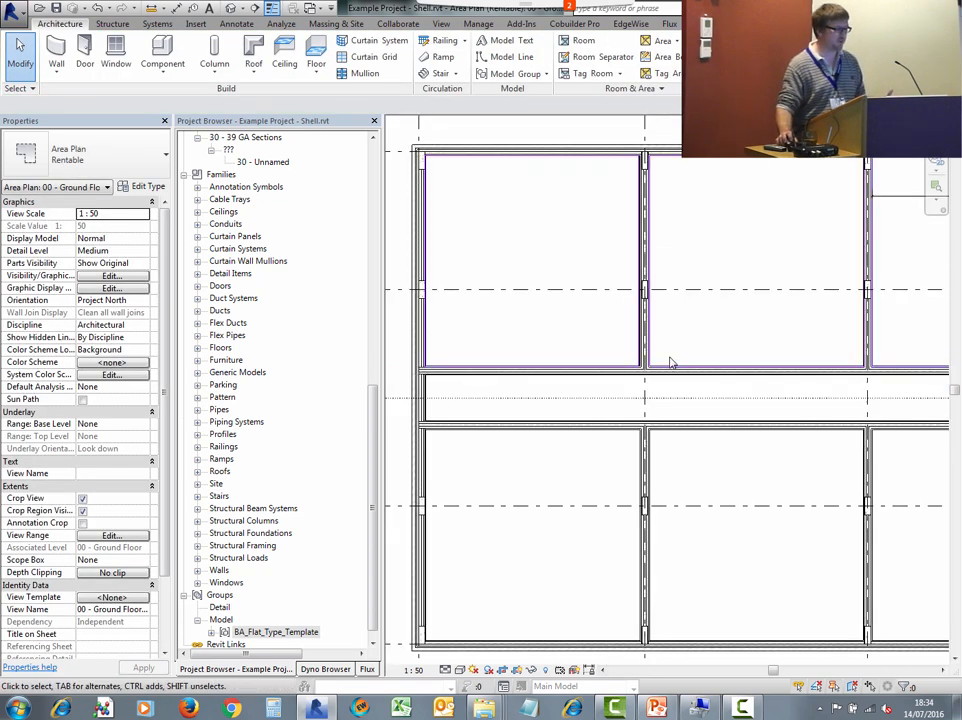
- Move the copied group slightly right twice so its edge lines up with the party wall face
scroll(666, 359, "up", 2)
scroll(655, 361, "up", 2)
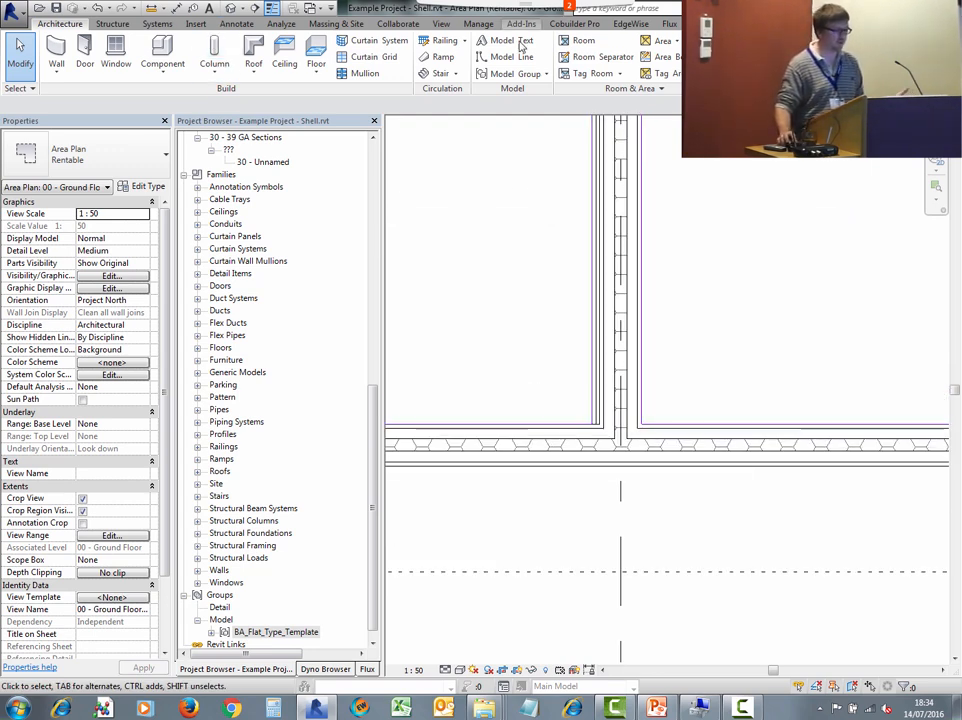
left_click(594, 262)
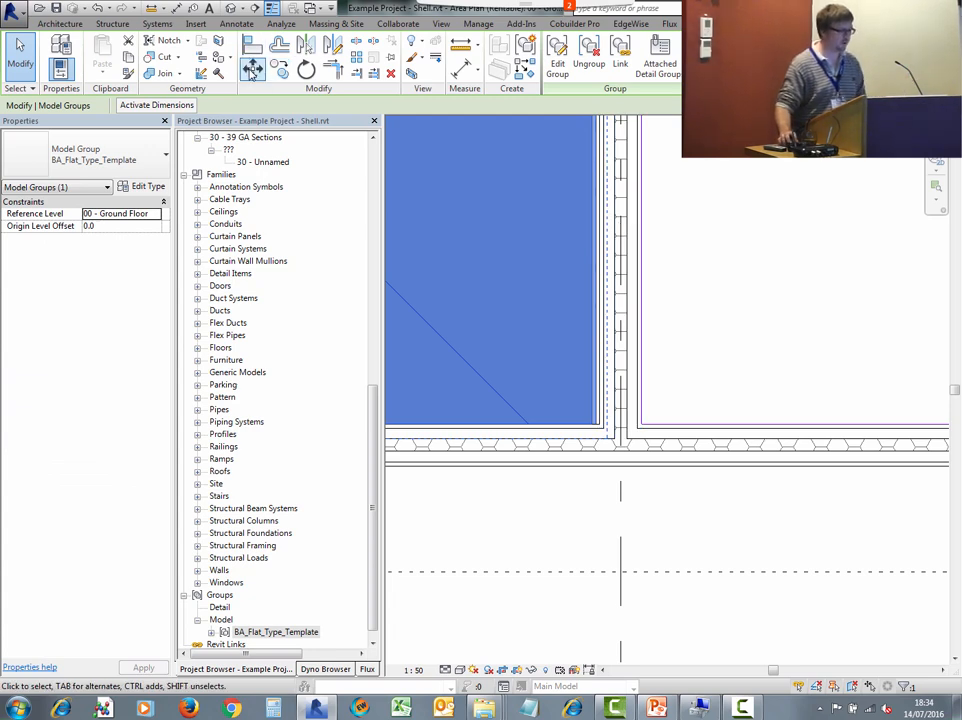
left_click(252, 67)
scroll(600, 345, "up", 4)
left_click(593, 333)
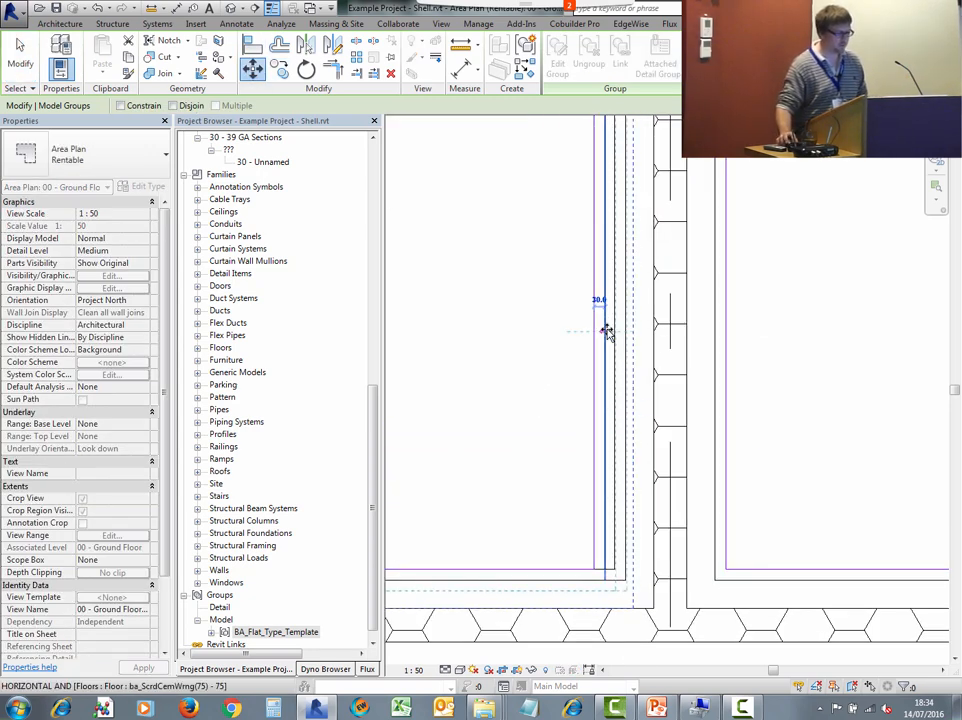
left_click(606, 331)
key("Escape")
scroll(610, 331, "down", 3)
scroll(611, 340, "up", 2)
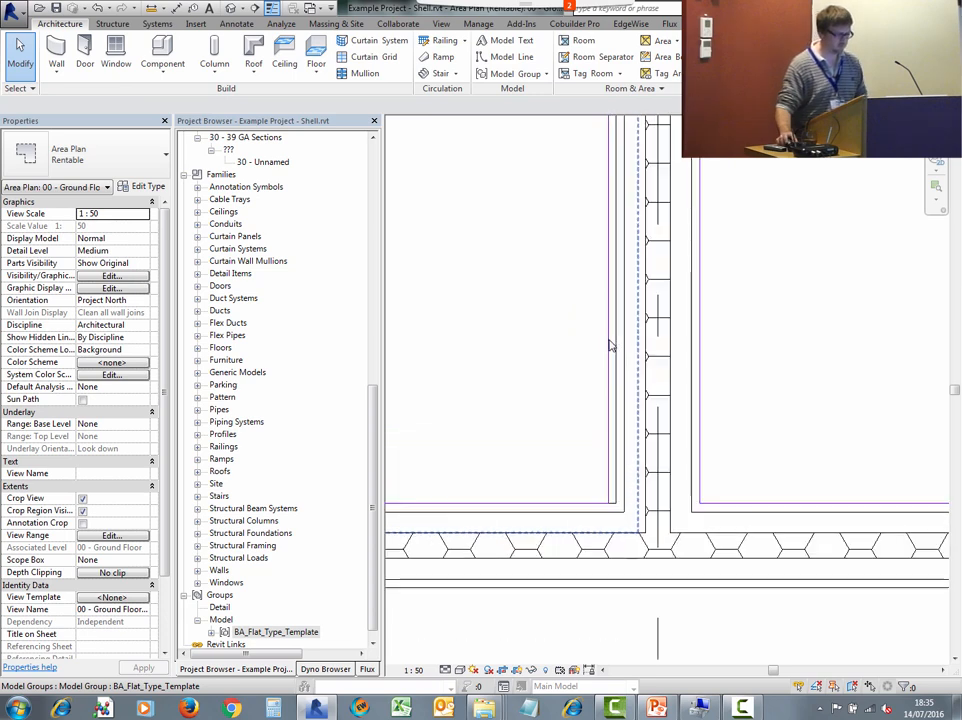
left_click(611, 345)
left_click(254, 70)
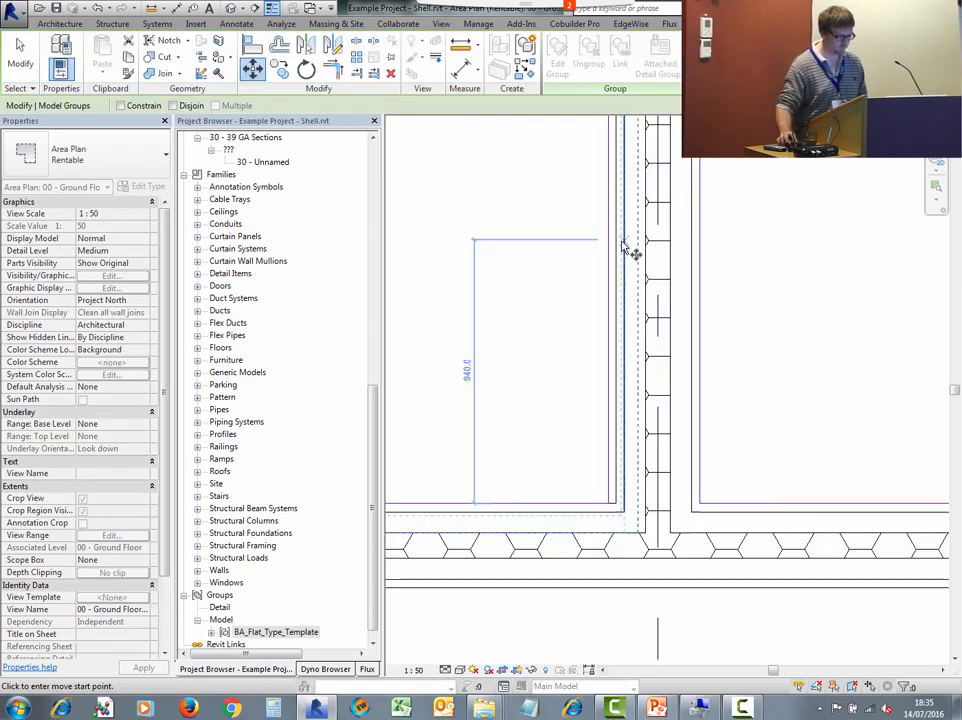
left_click(609, 234)
left_click(617, 235)
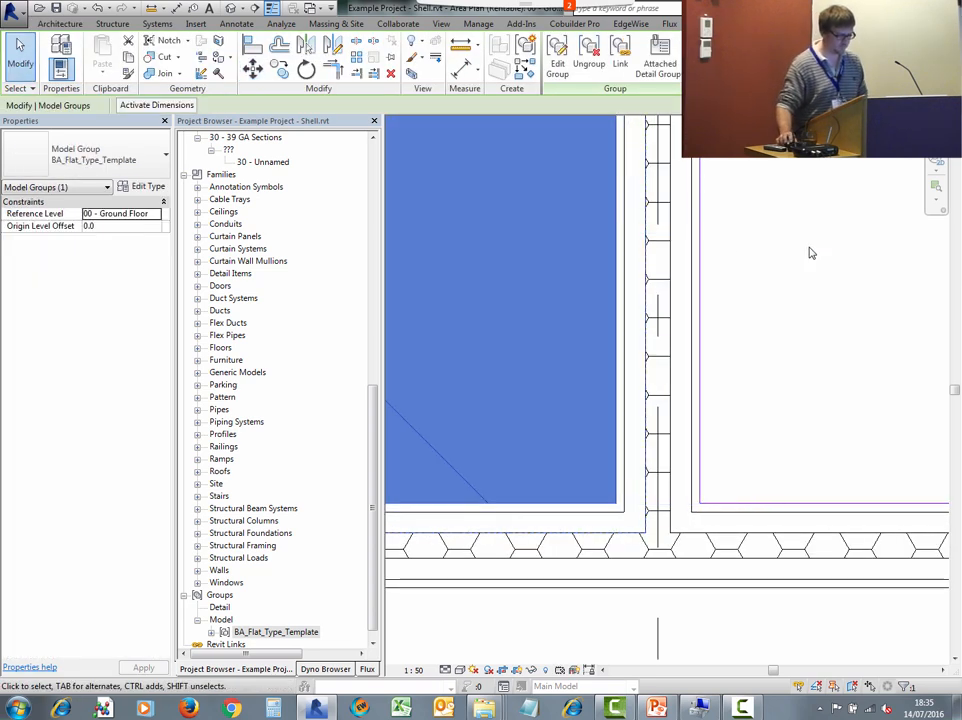
scroll(800, 270, "down", 5)
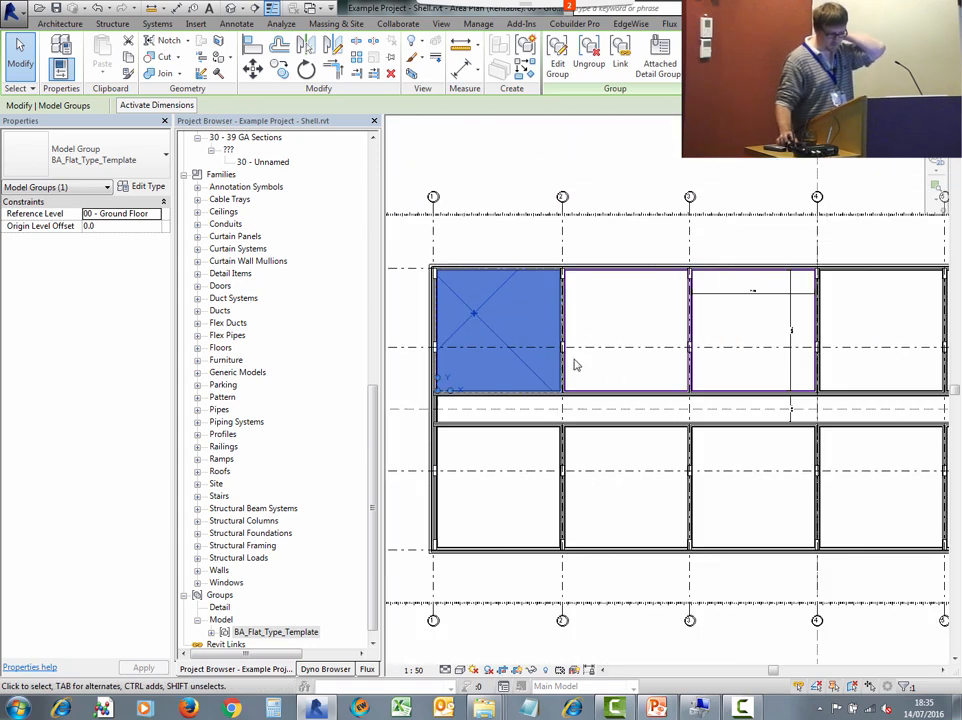
left_click(608, 249)
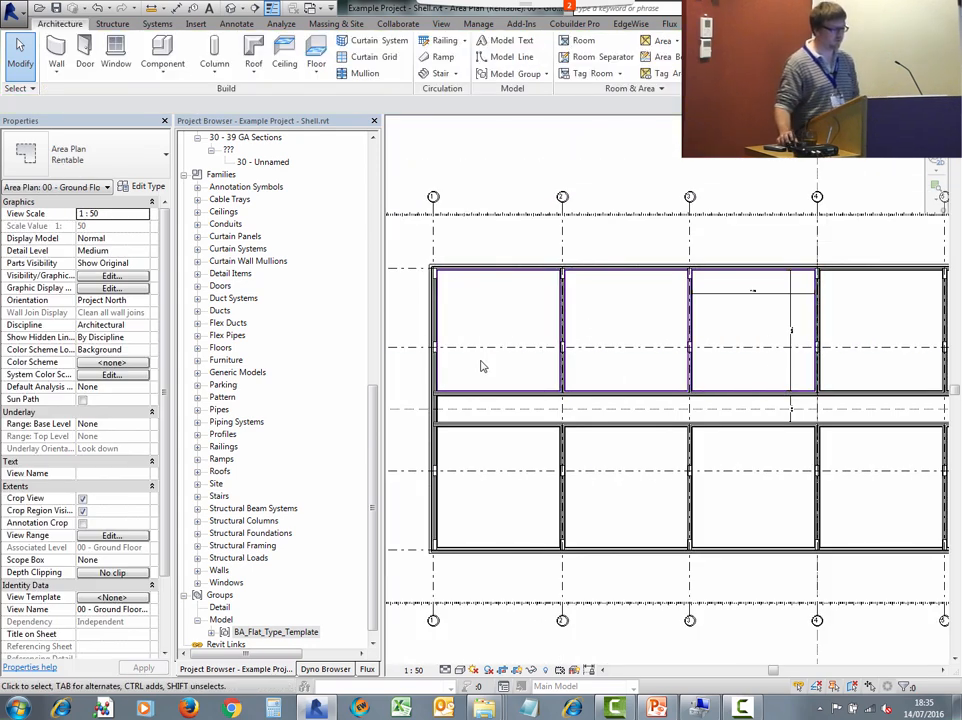
scroll(543, 362, "up", 3)
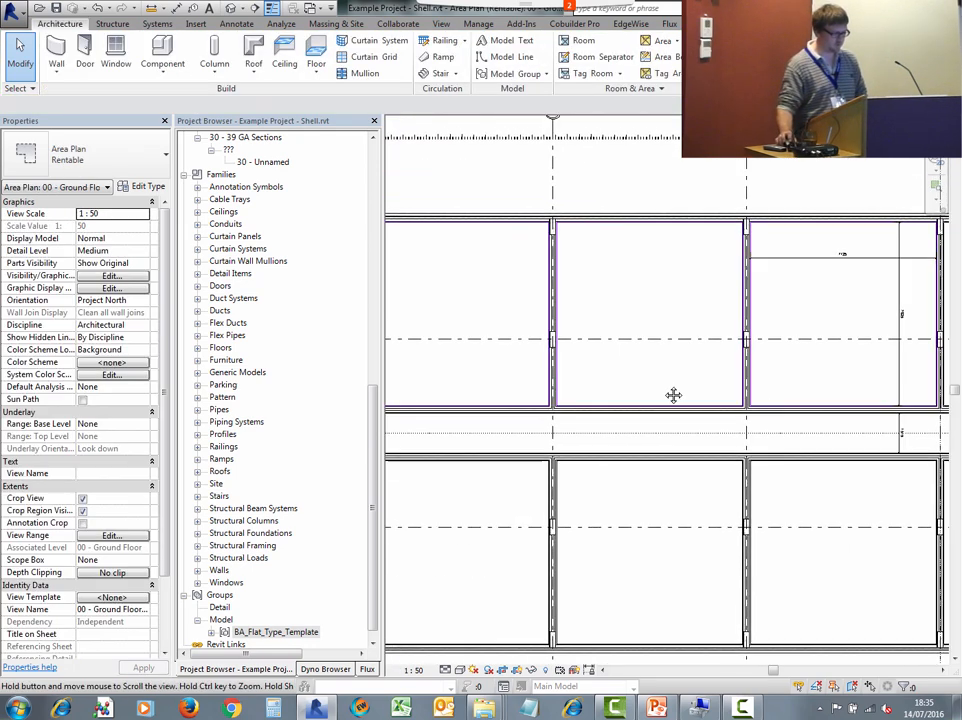
key("Tab")
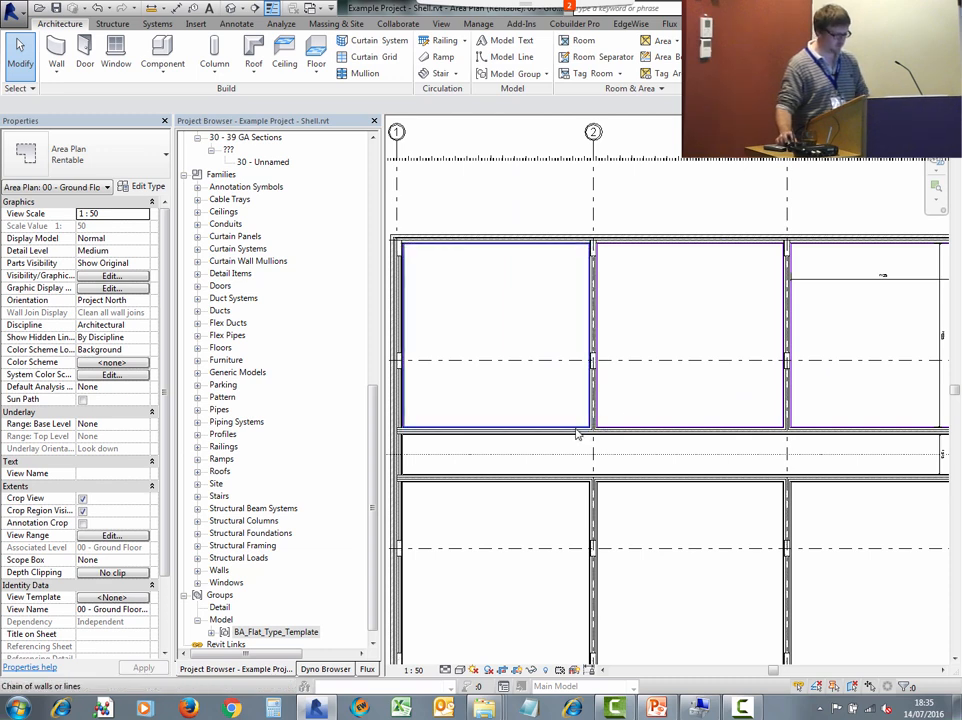
left_click(576, 434)
key("Escape")
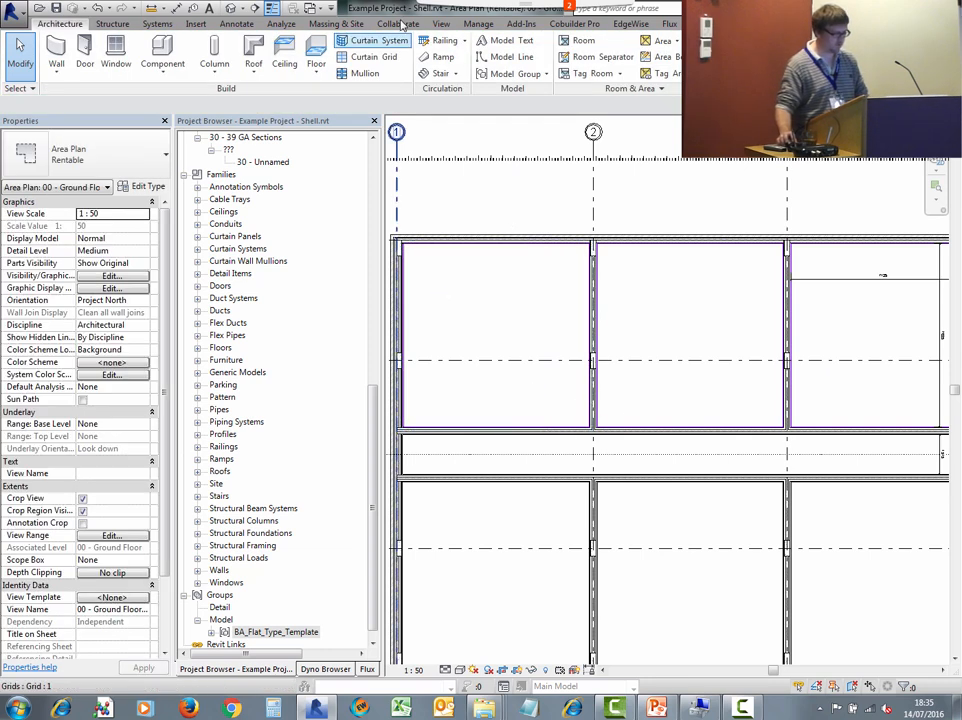
left_click(665, 75)
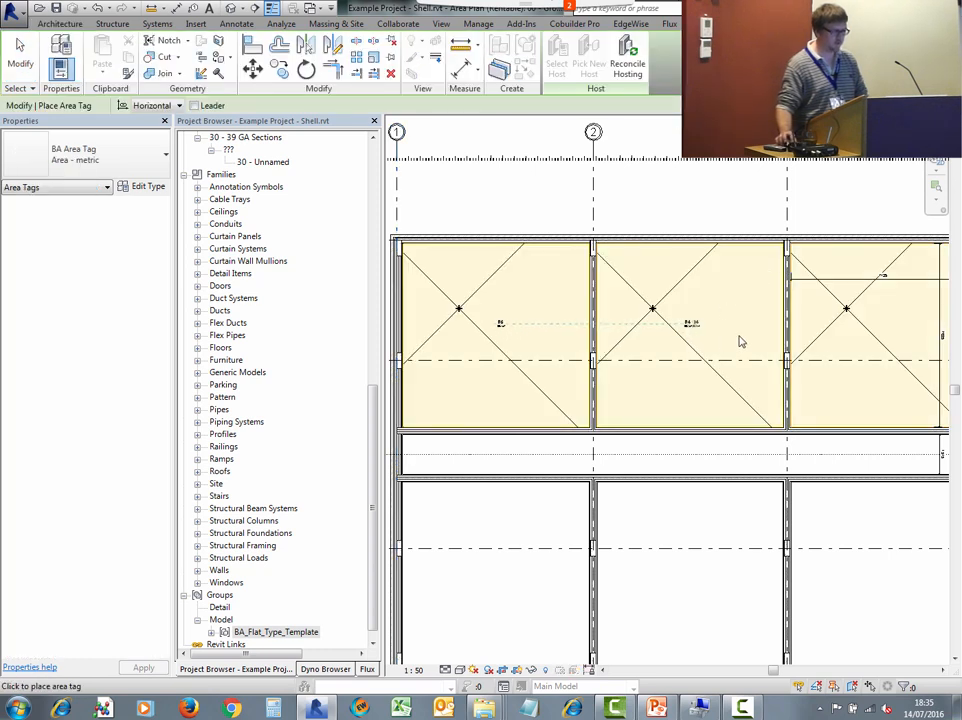
key("Escape")
key("Escape")
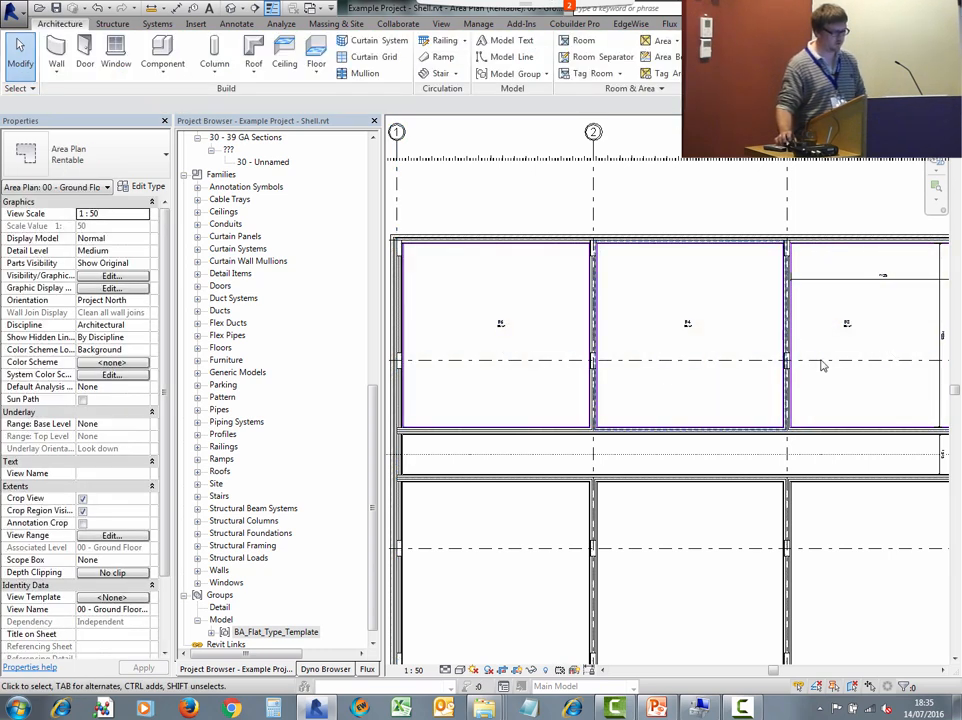
- Copy the flat group with its area tag into the flat bay below the corridor between grids 1 and 2
scroll(822, 365, "up", 4)
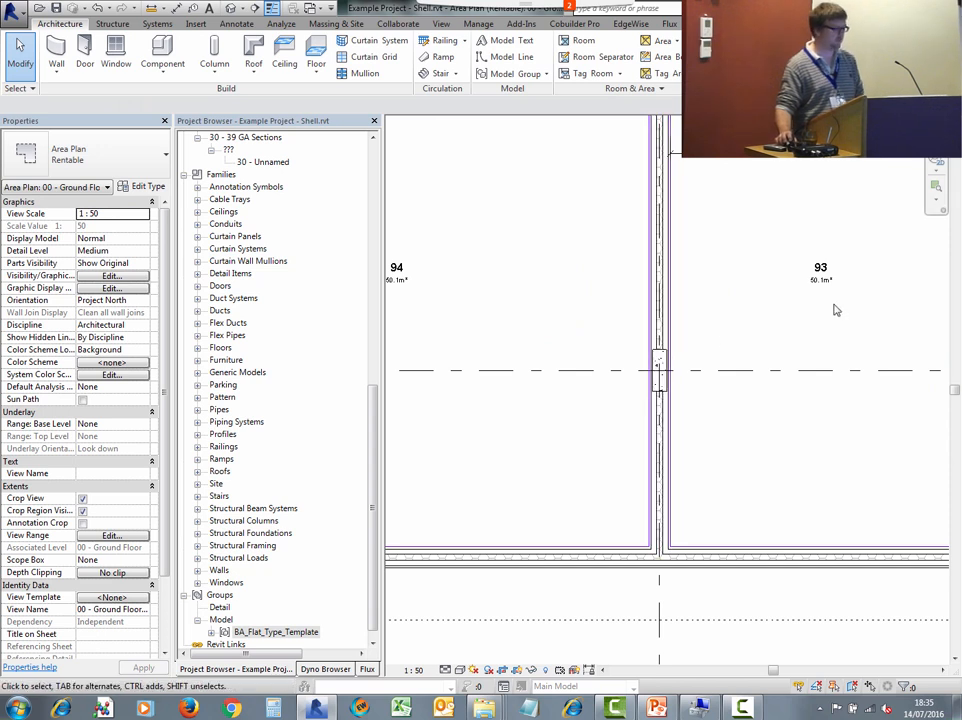
middle_click_drag(446, 337, 936, 390)
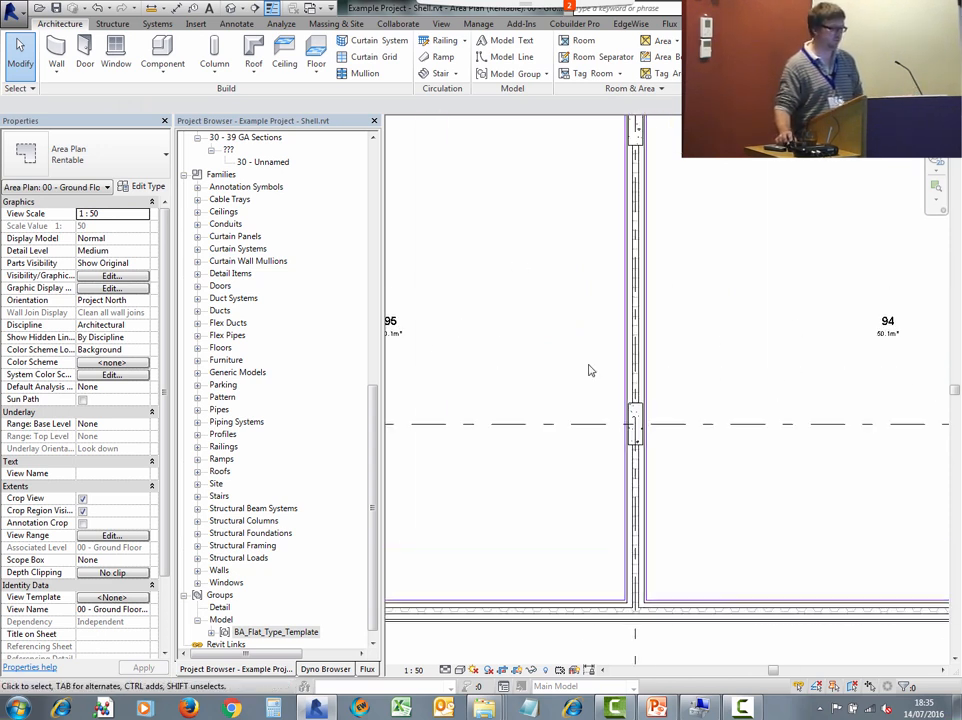
scroll(543, 362, "down", 1)
scroll(510, 355, "up", 1)
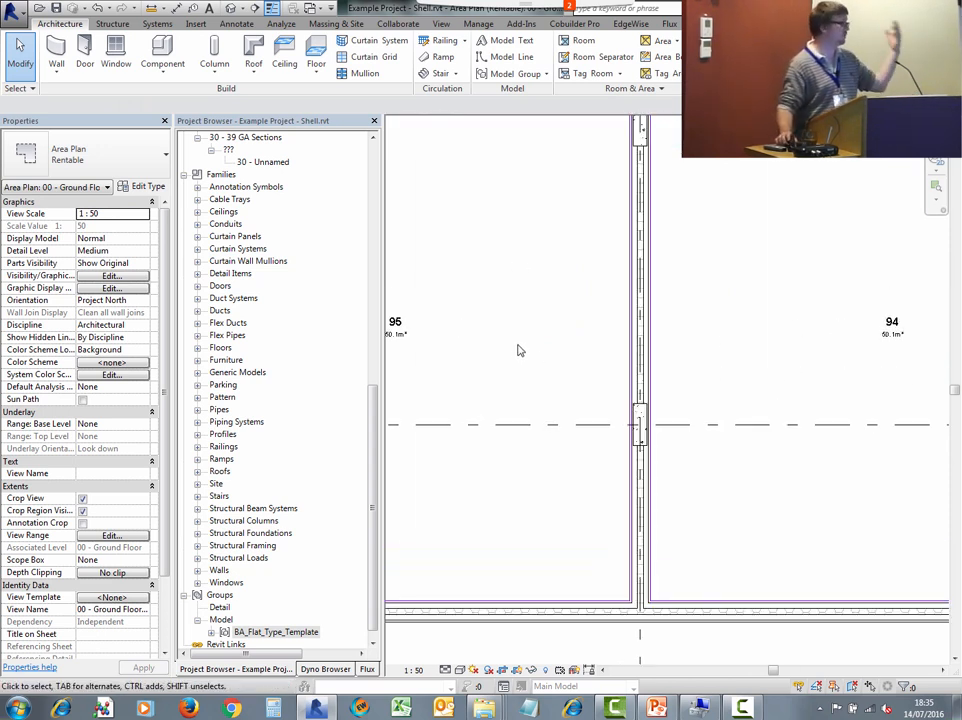
scroll(470, 345, "down", 2)
scroll(480, 345, "down", 1)
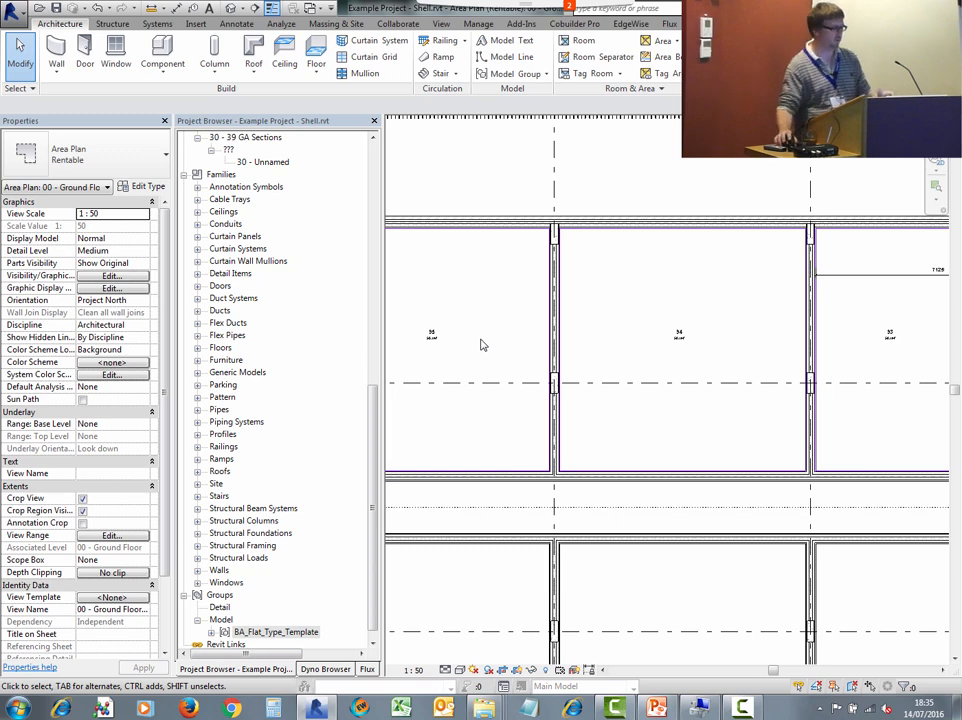
left_click(433, 337)
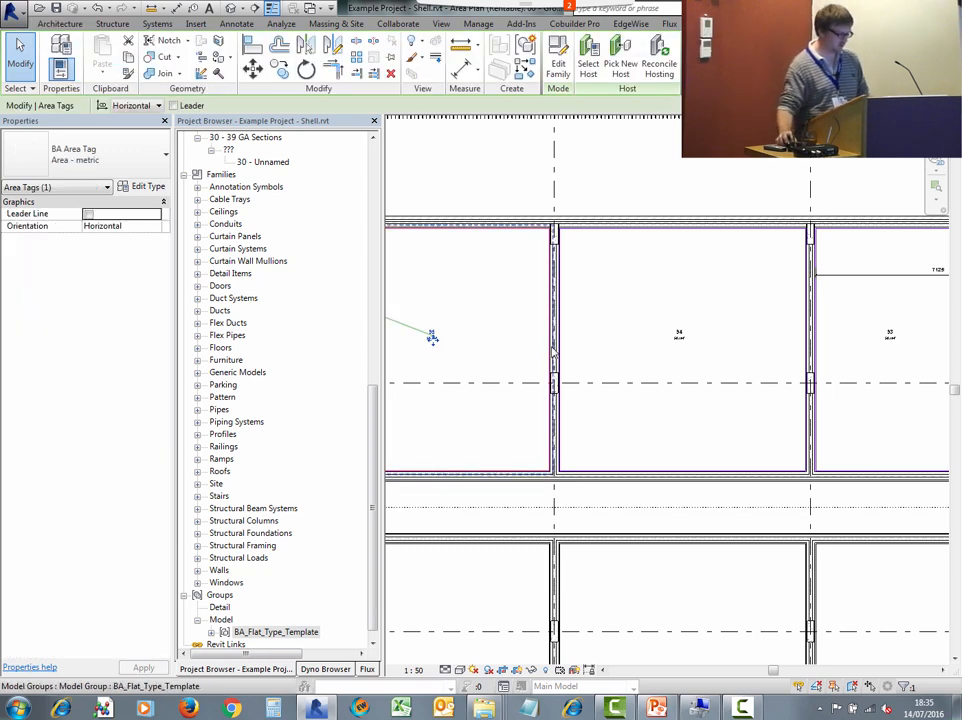
left_click(552, 350, "ctrl")
left_click(281, 71)
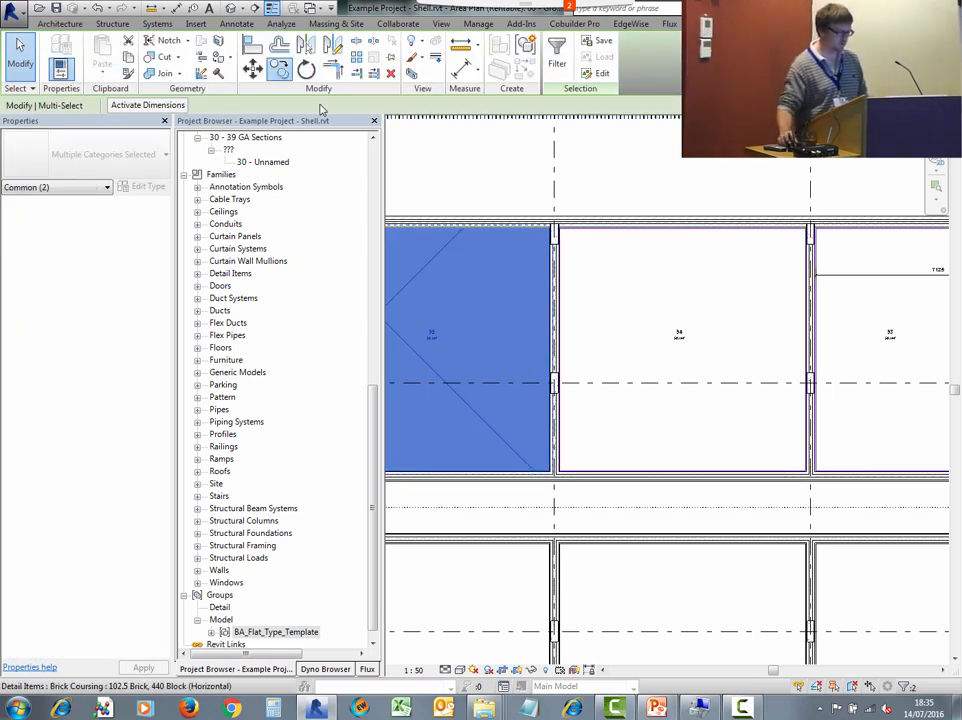
scroll(588, 279, "up", 4)
scroll(509, 204, "up", 4)
left_click(500, 189)
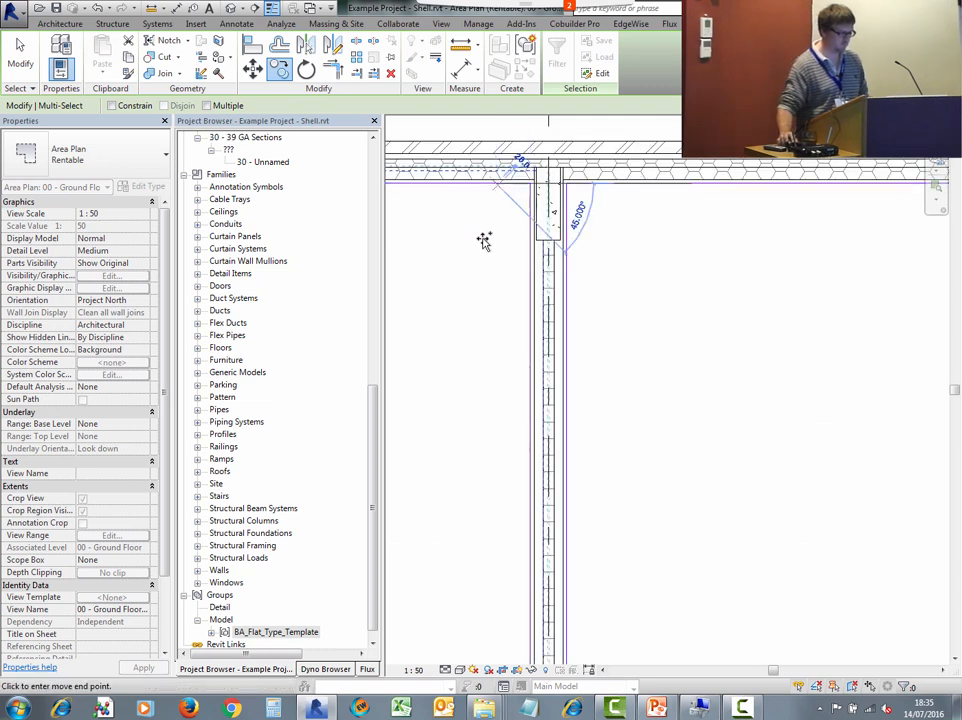
scroll(484, 240, "down", 9)
scroll(486, 240, "down", 4)
scroll(507, 423, "up", 10)
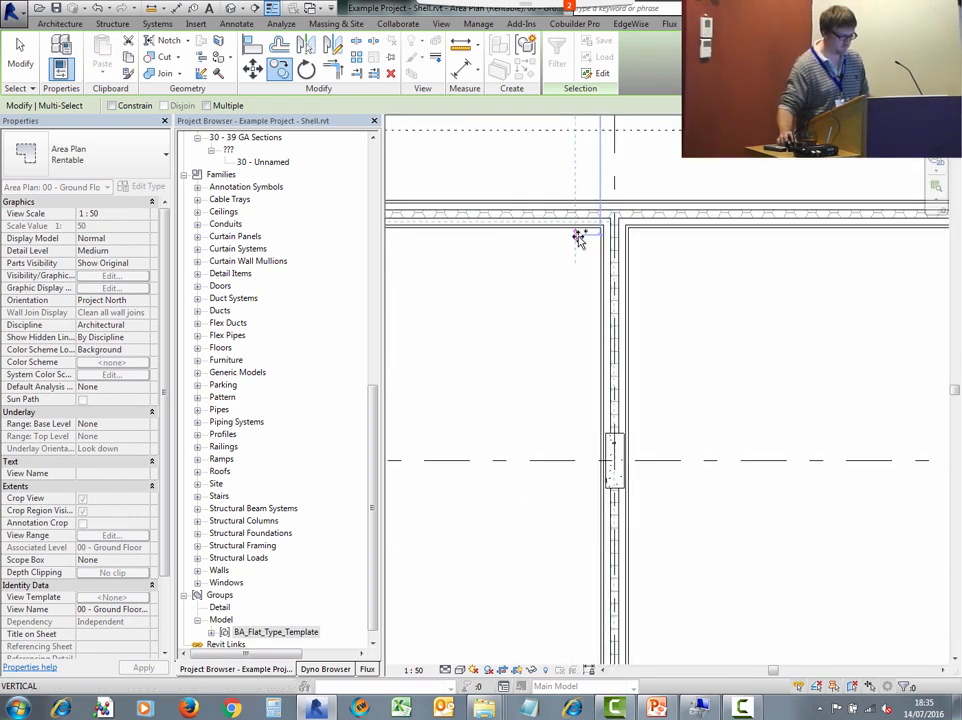
left_click(577, 229)
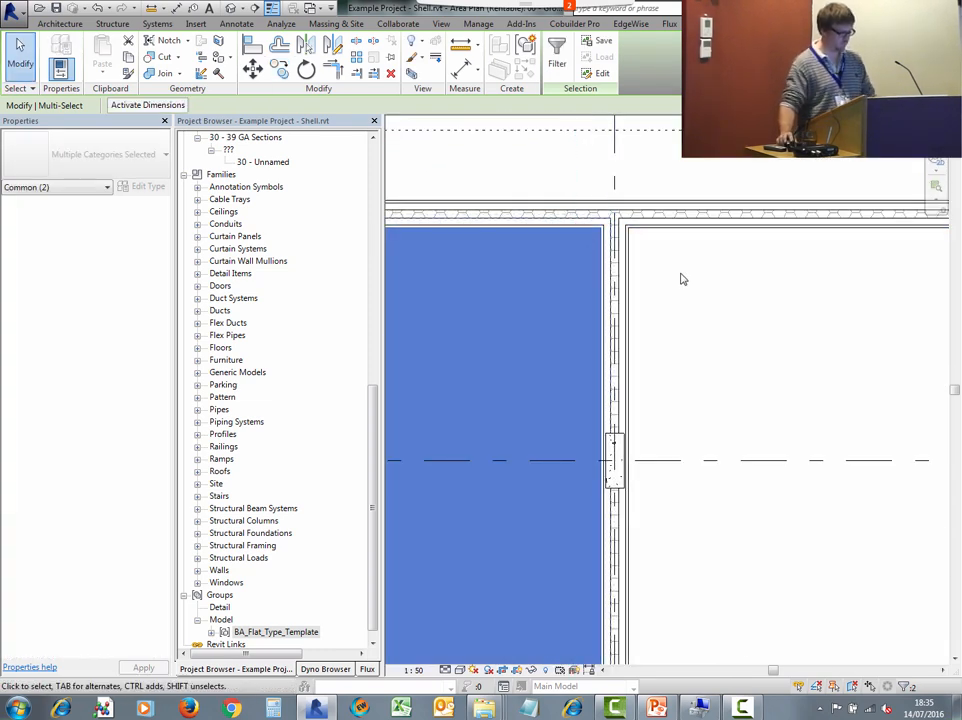
scroll(680, 285, "down", 2)
key("Escape")
scroll(575, 361, "up", 2)
scroll(612, 365, "down", 5)
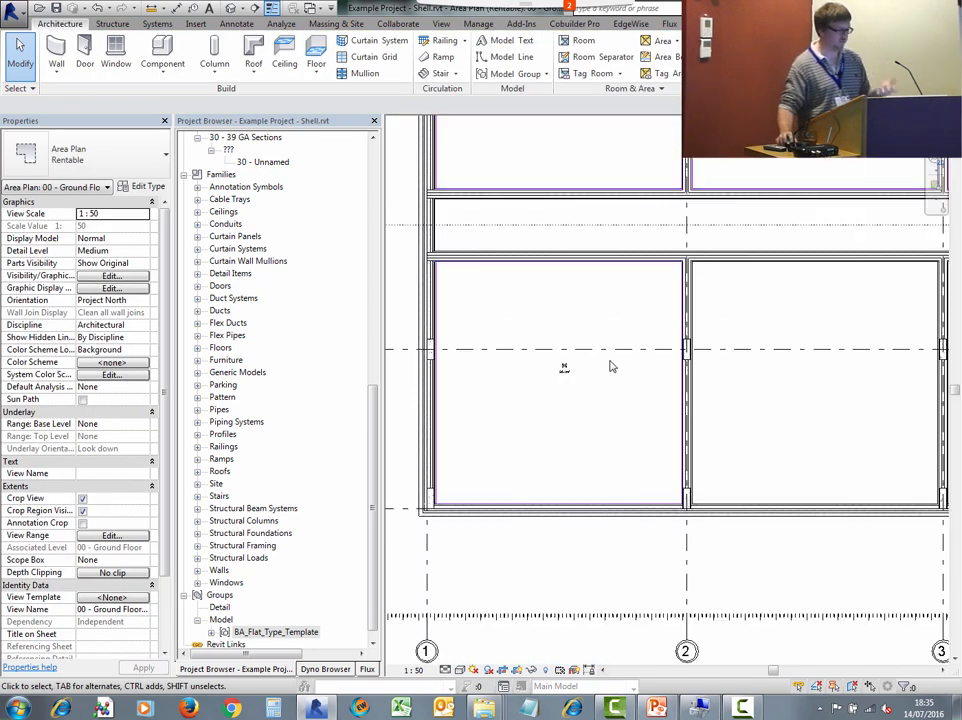
- Switch to the BA_Flat_Type_Template file and close it, returning to the shell project
middle_click_drag(619, 354, 549, 403)
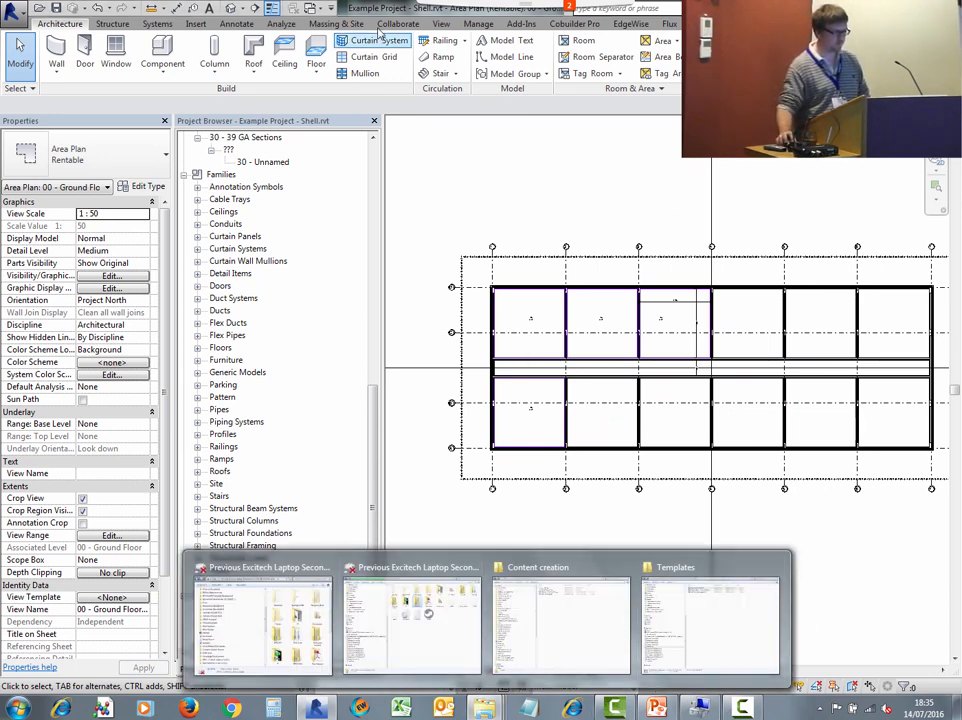
left_click(312, 8)
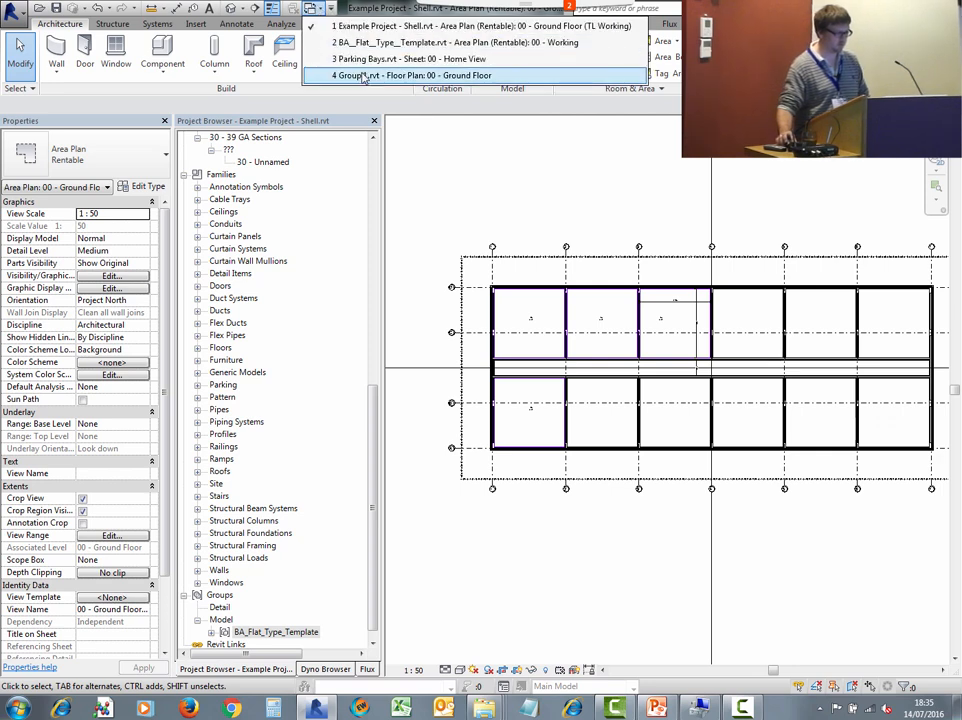
left_click(340, 39)
left_click(14, 12)
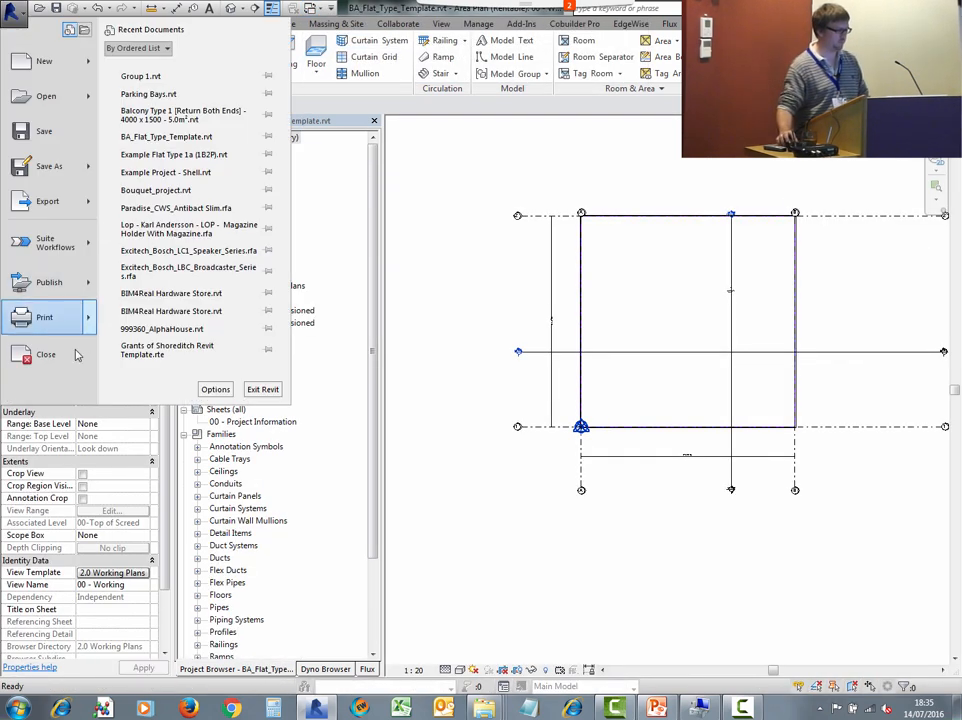
left_click(58, 364)
left_click(512, 362)
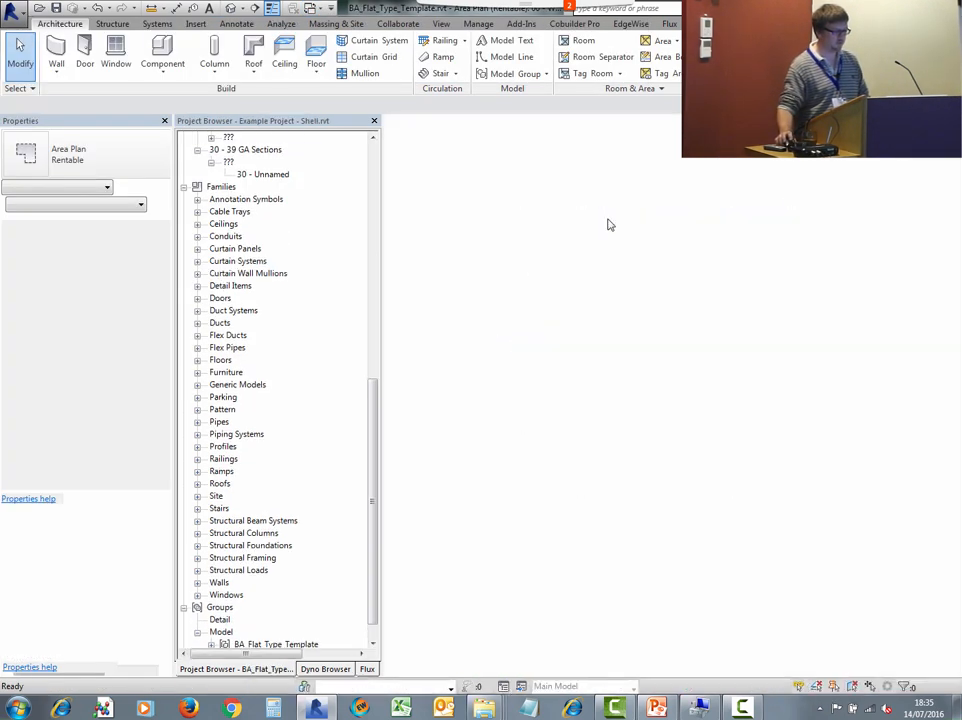
- Switch to File Explorer and open the Example Project's Flat Types folder
mouse_move(484, 708)
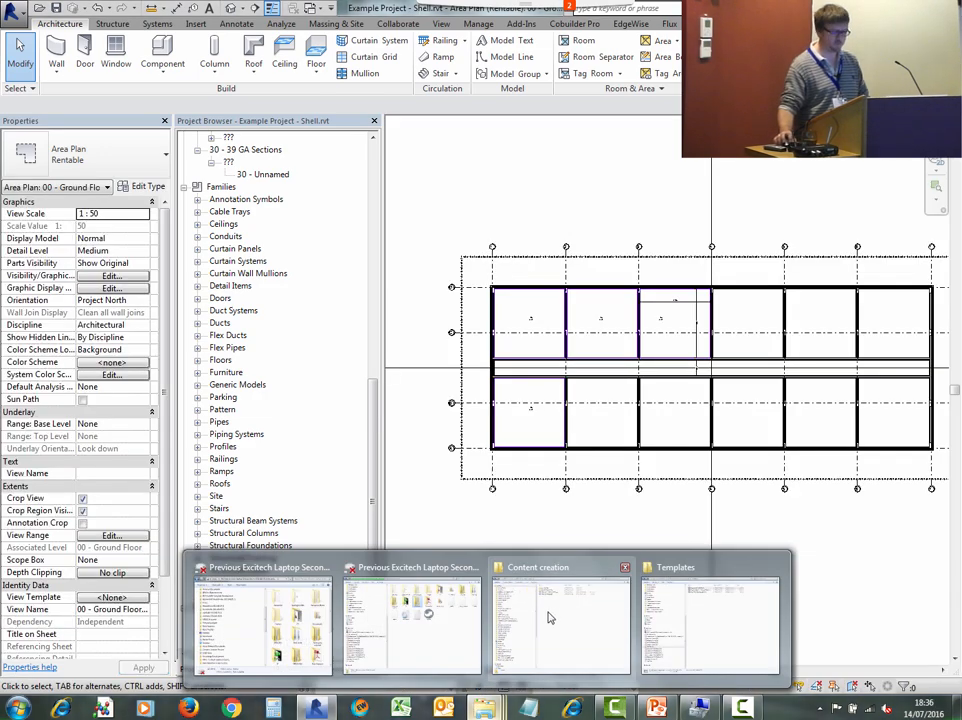
left_click(679, 625)
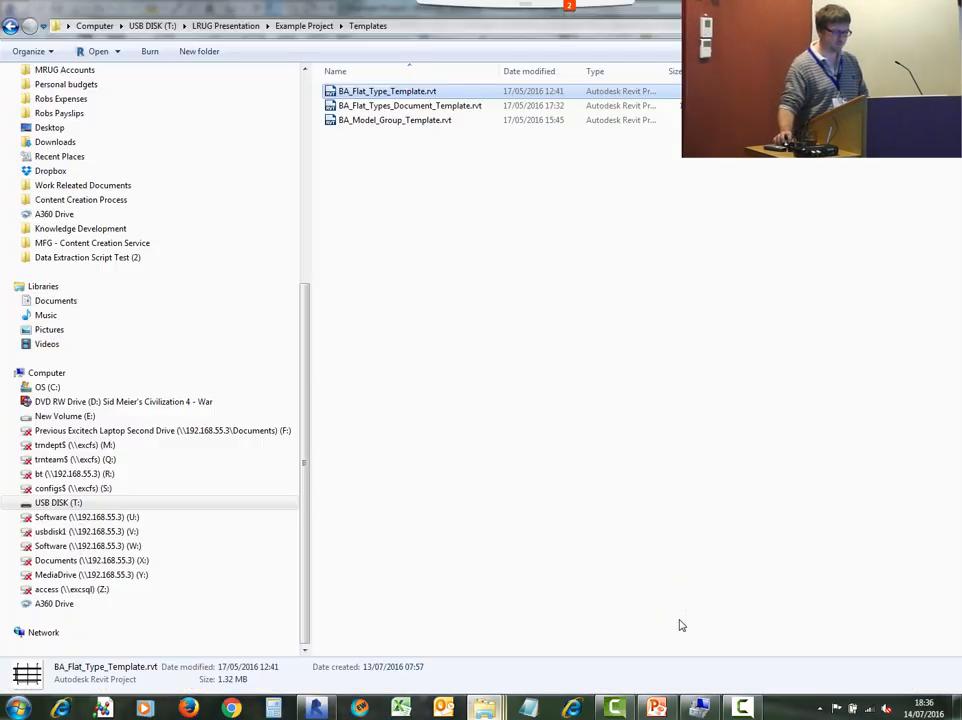
left_click(9, 27)
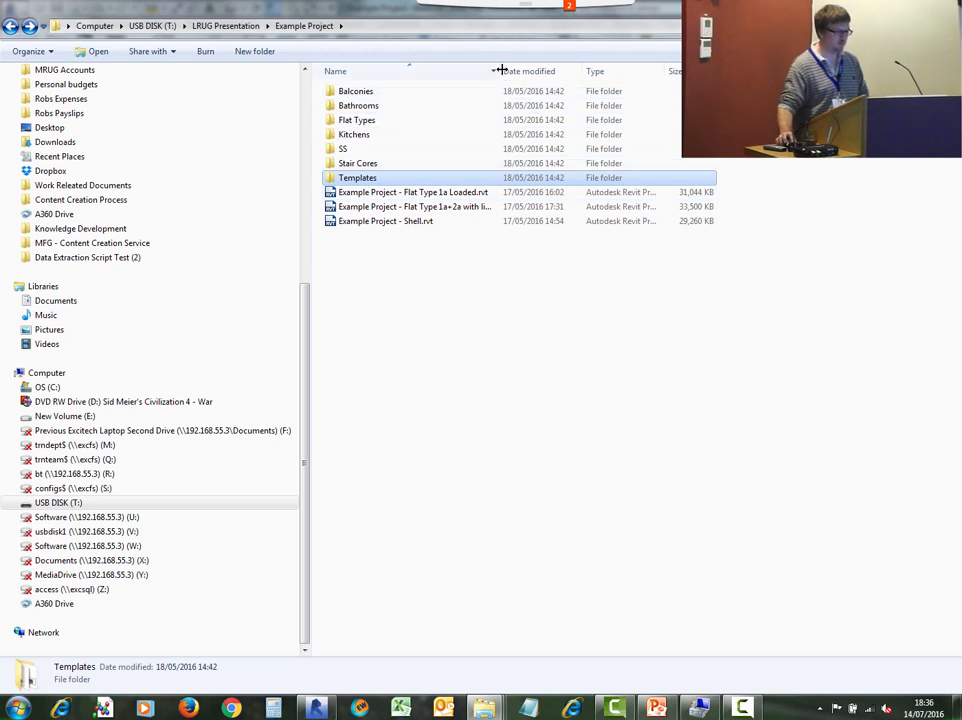
left_click_drag(499, 71, 546, 68)
double_click(342, 122)
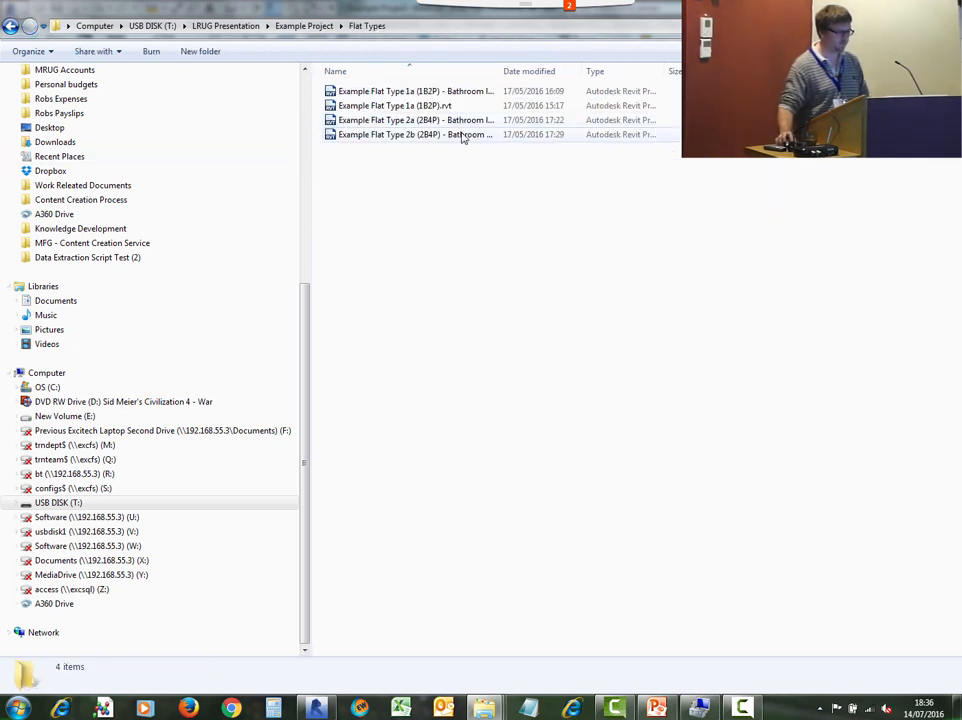
- Return to the flat type 1a template and open its 3D view
left_click(434, 107)
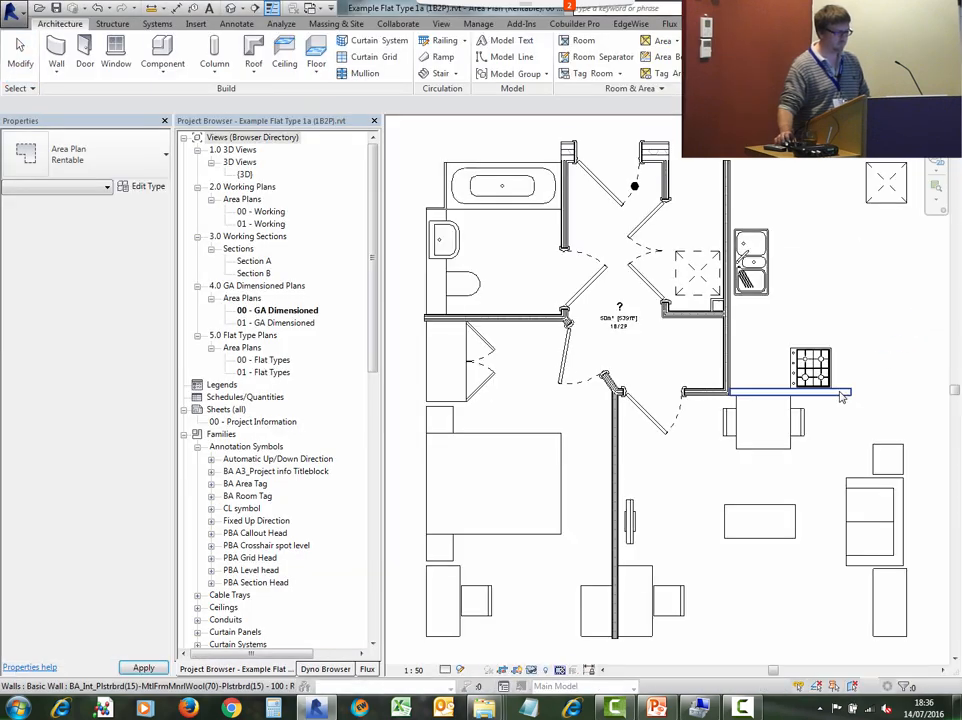
double_click(250, 174)
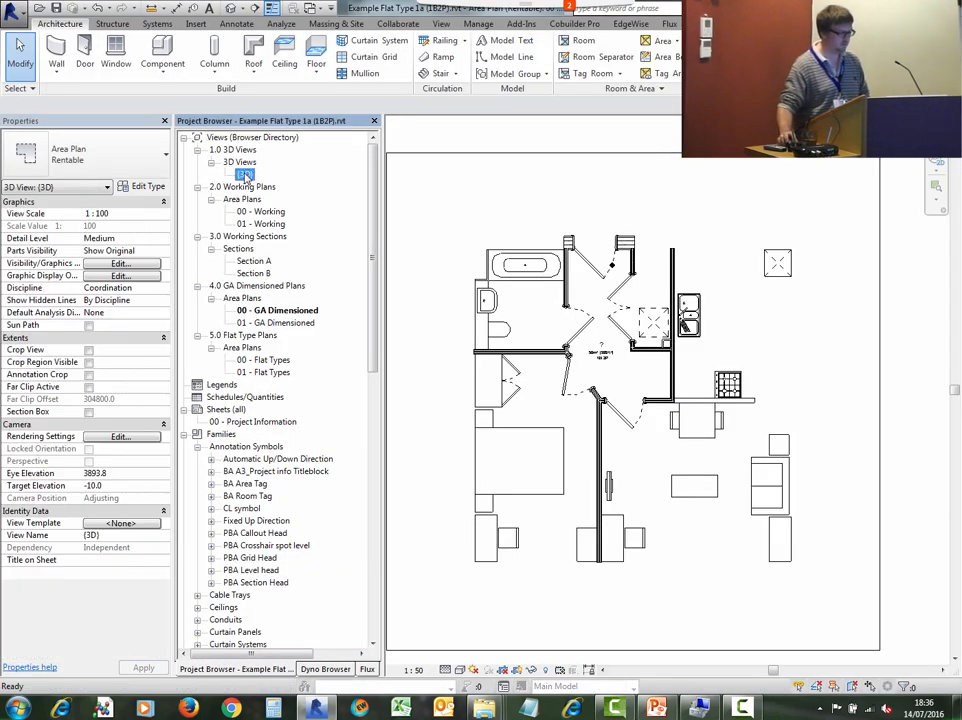
middle_click_drag(622, 385, 743, 466, "shift")
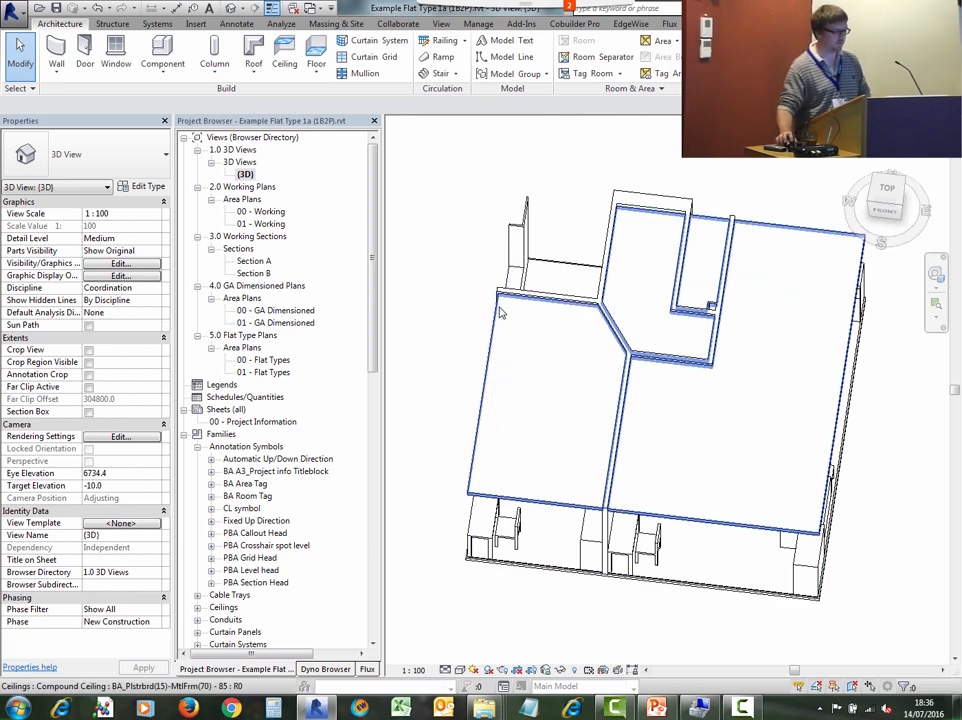
- Switch to File Explorer and copy the Example Flat Type 1a (1B2P) file name
mouse_move(484, 708)
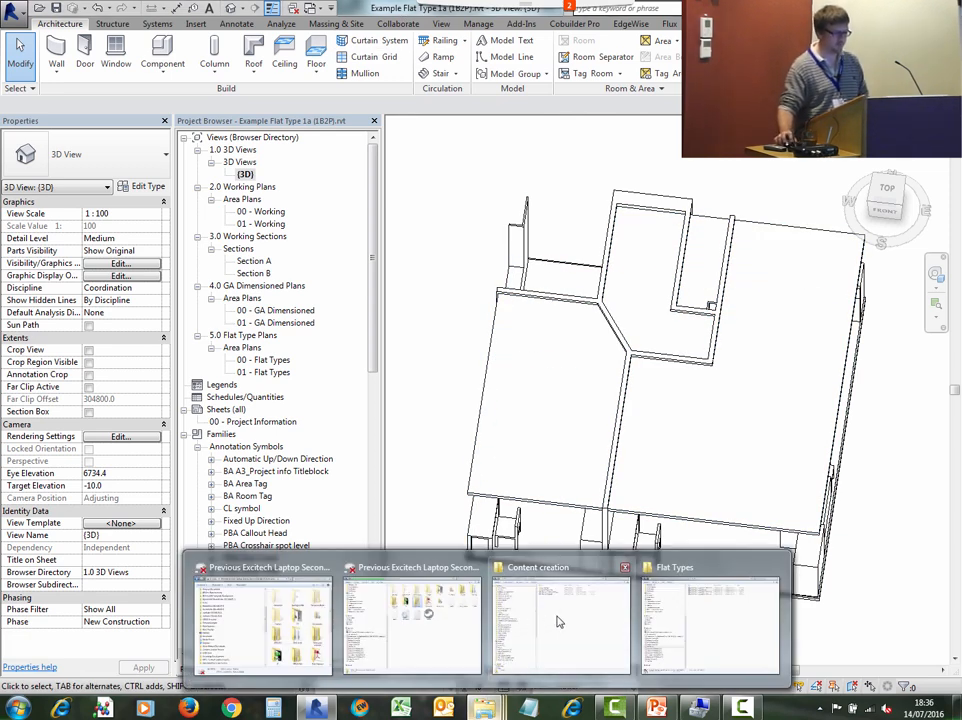
left_click(708, 648)
left_click(394, 150)
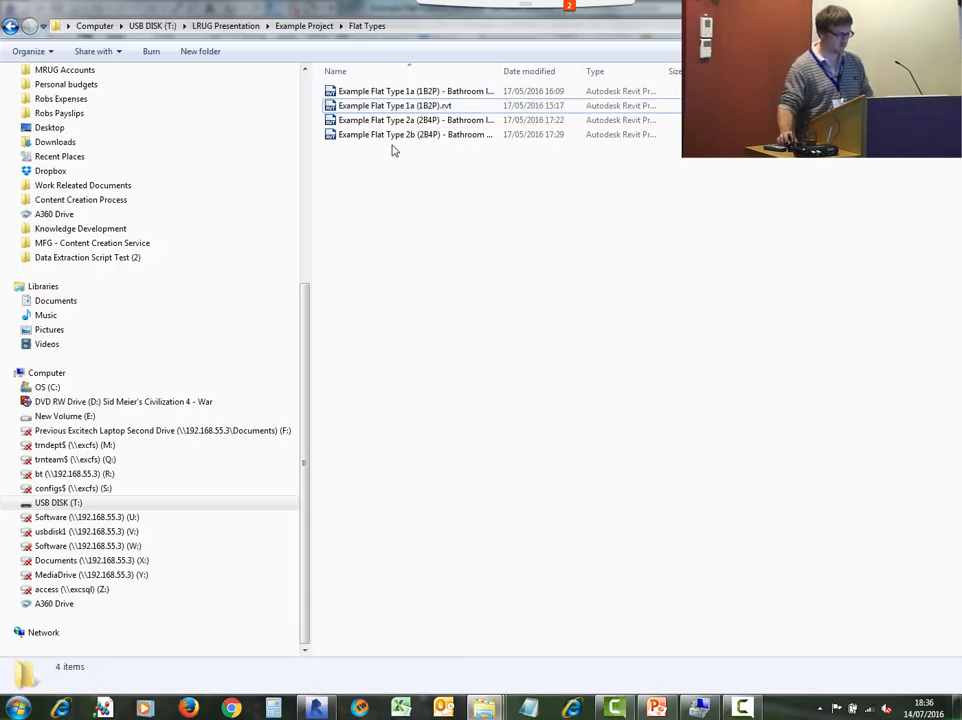
left_click(411, 106)
left_click(411, 106)
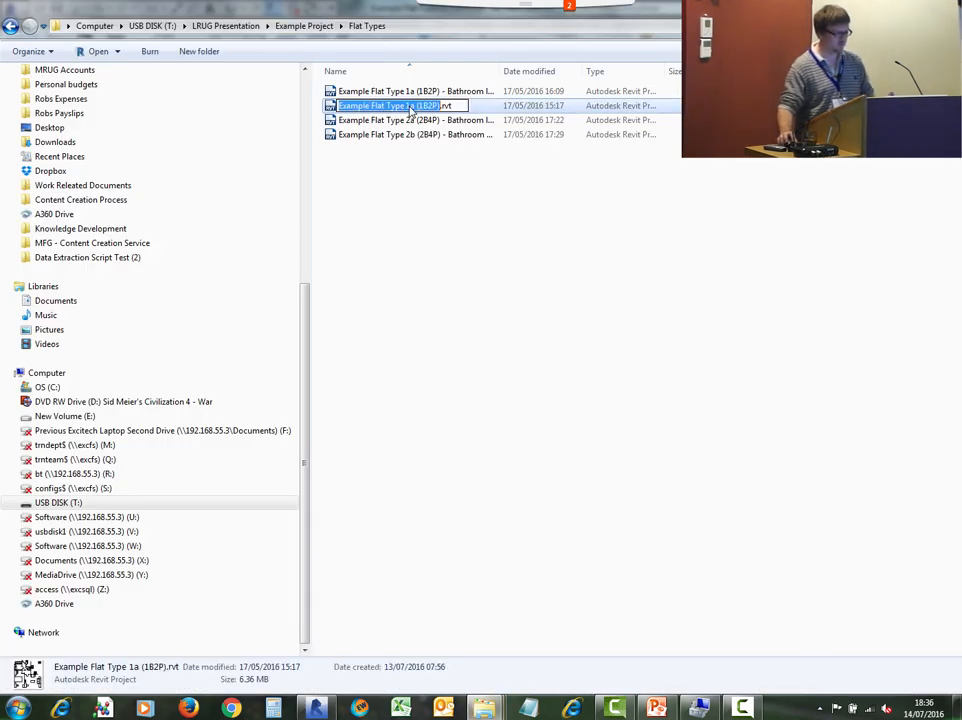
left_click(431, 231)
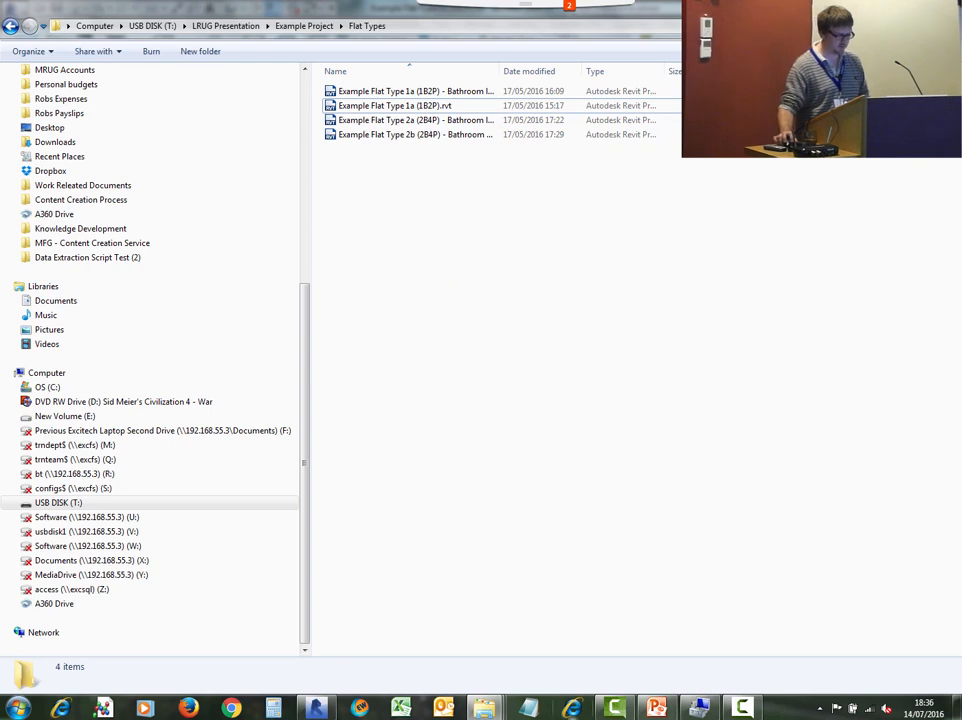
- Switch to the Shell project and rename the BA_Flat_Type_Template model group as Example Flat Type 1a (1B2P)
left_click(315, 709)
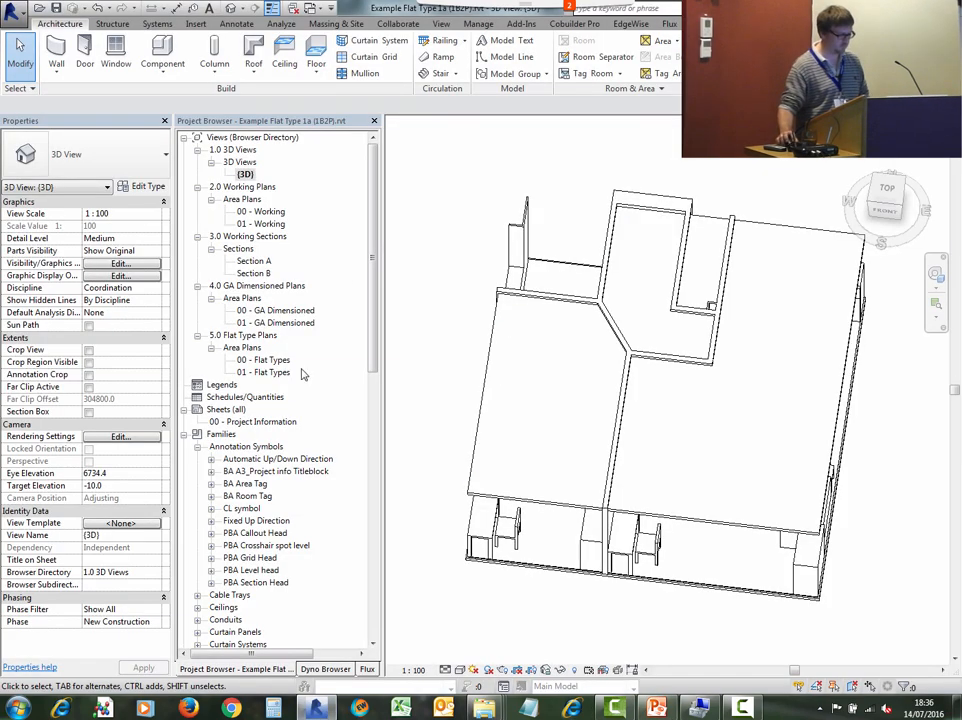
left_click(313, 8)
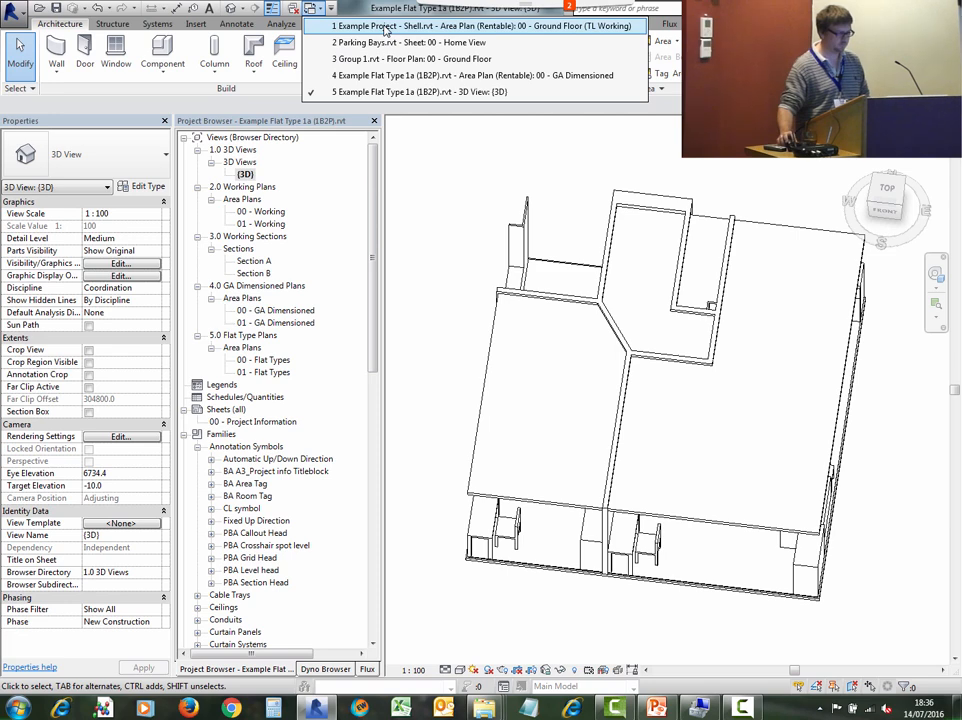
left_click(357, 27)
scroll(365, 447, "down", 2)
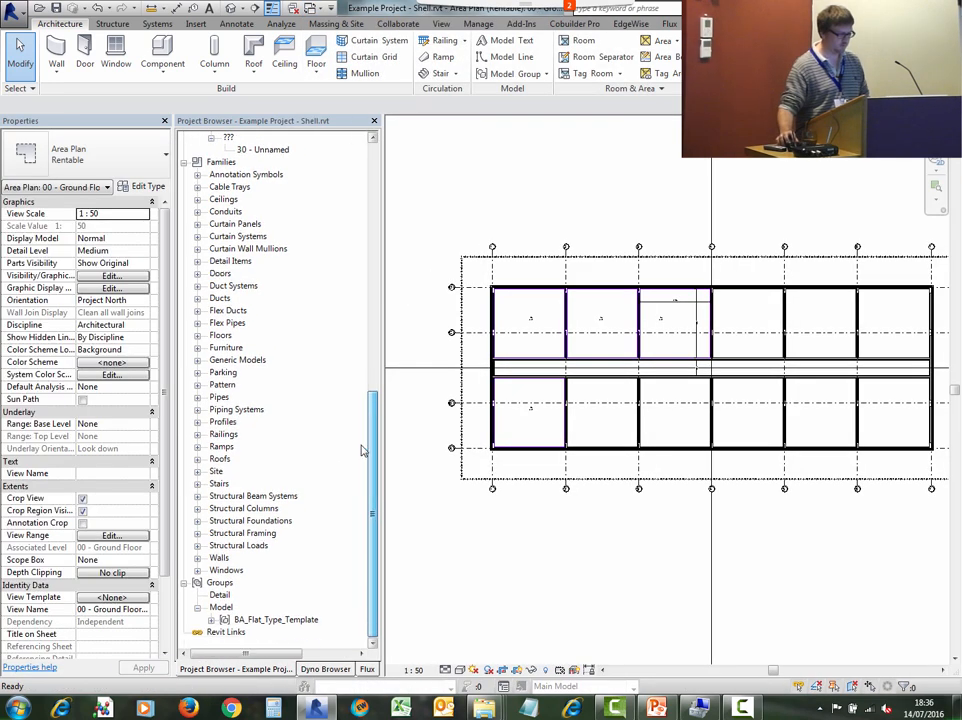
left_click(258, 620)
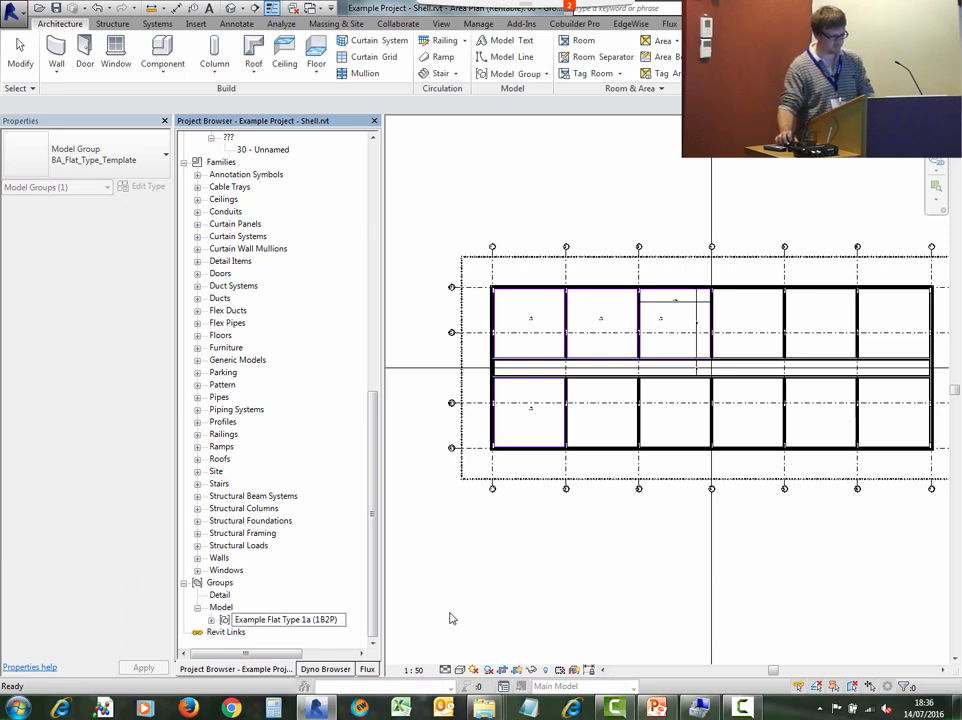
key("Return")
left_click(606, 596)
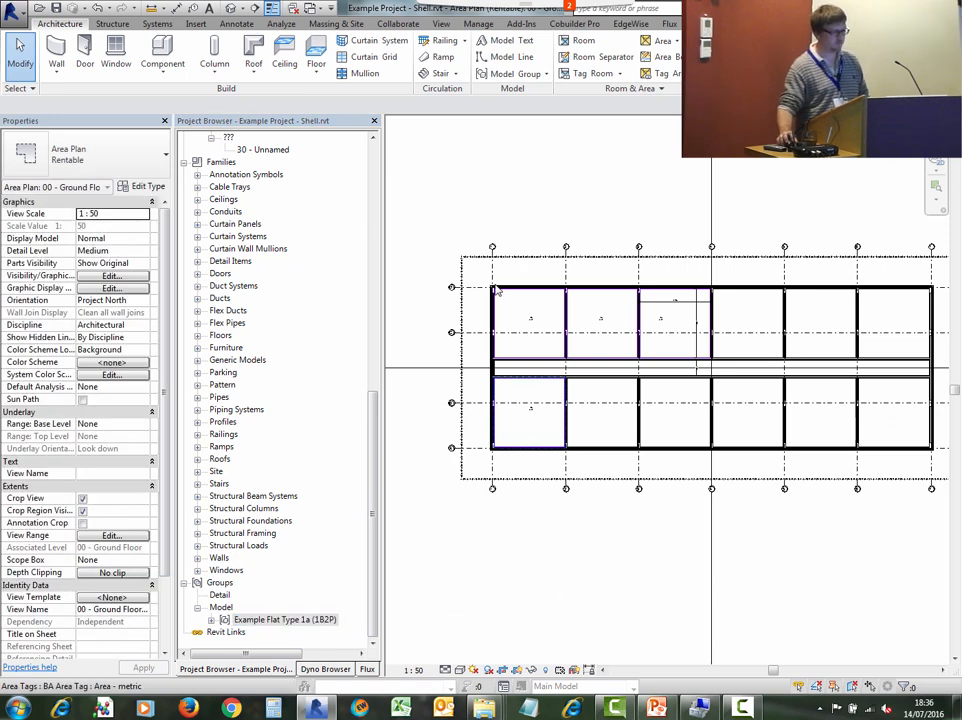
- From the flat type 1a file, load it as a group into Example Project - Shell, replacing the existing group
left_click(317, 9)
left_click(490, 92)
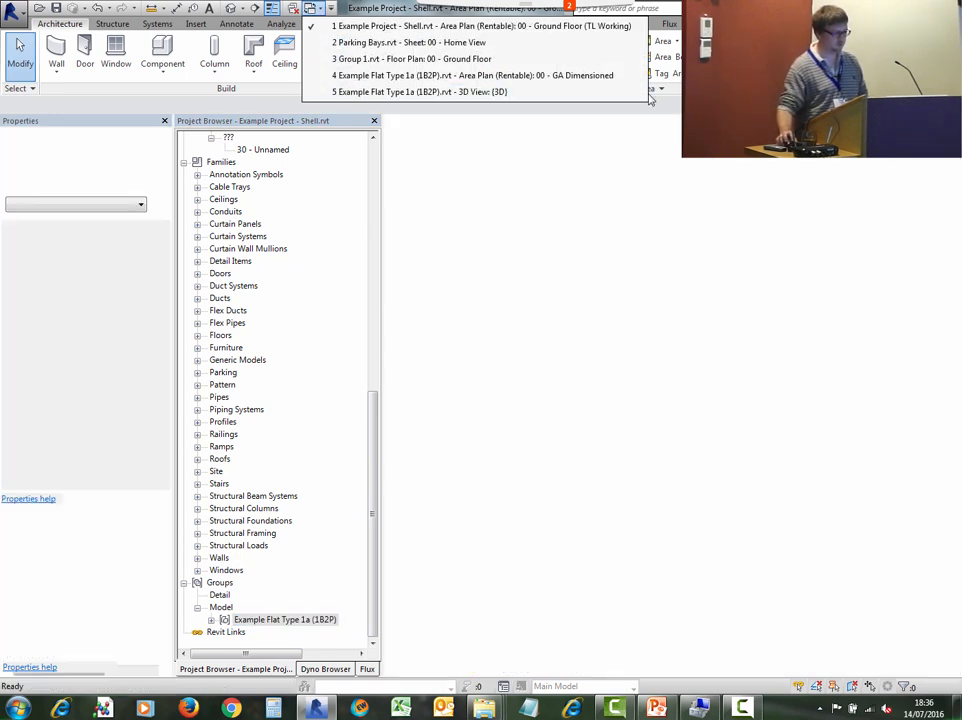
left_click(507, 76)
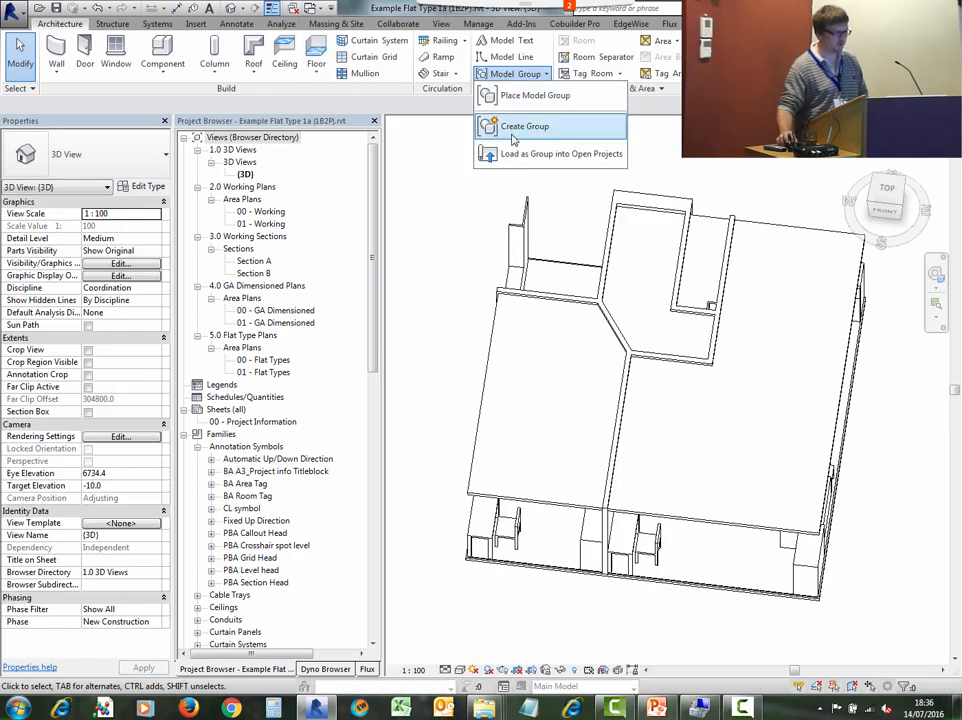
left_click(522, 157)
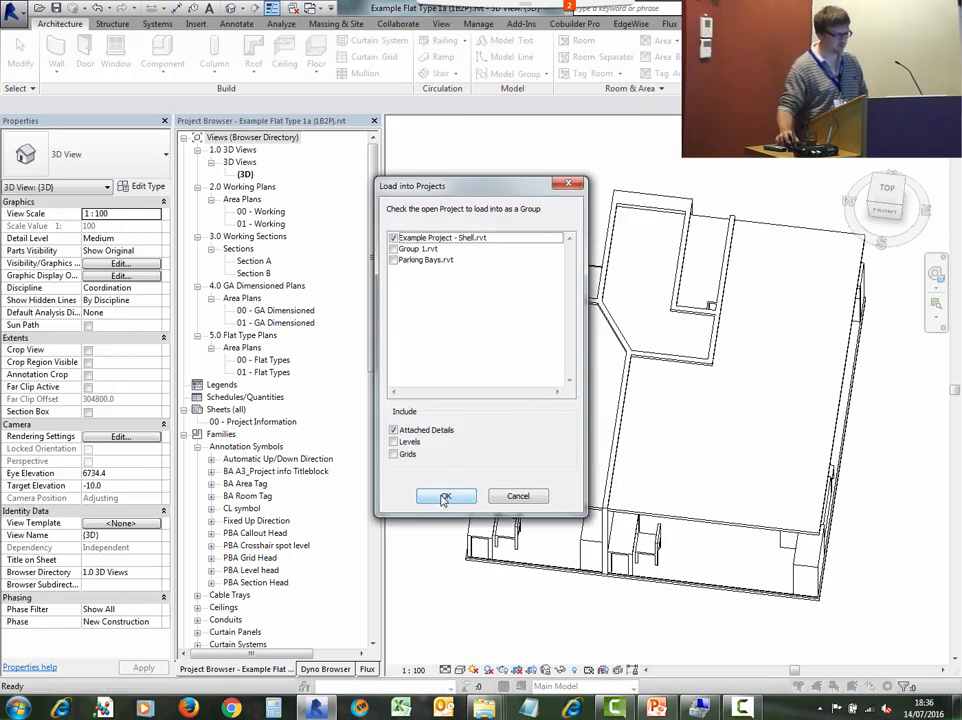
left_click(444, 498)
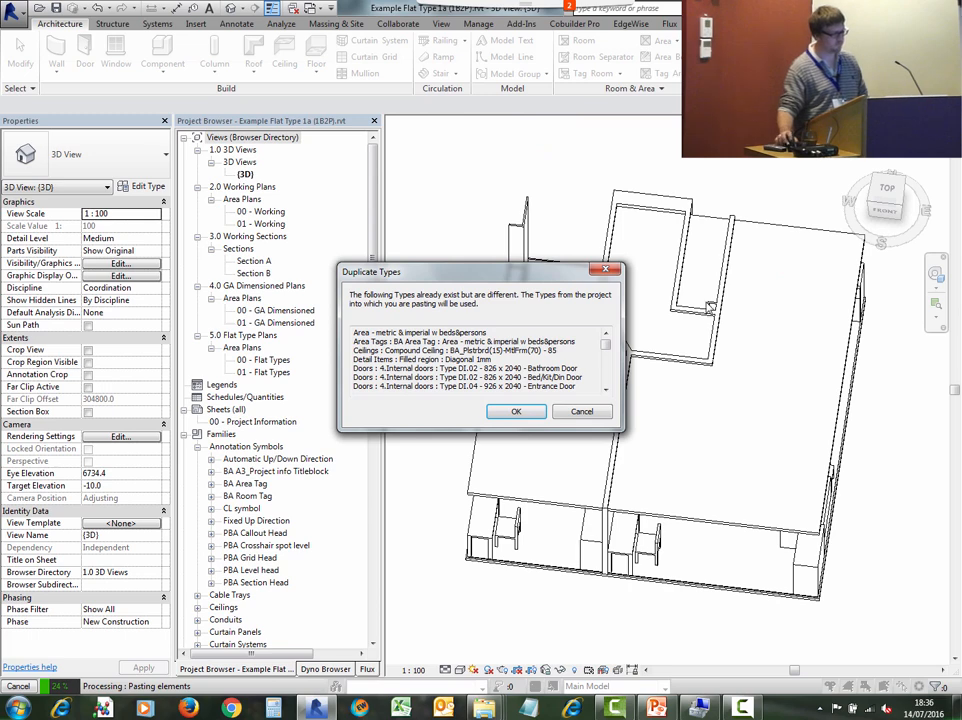
left_click(516, 412)
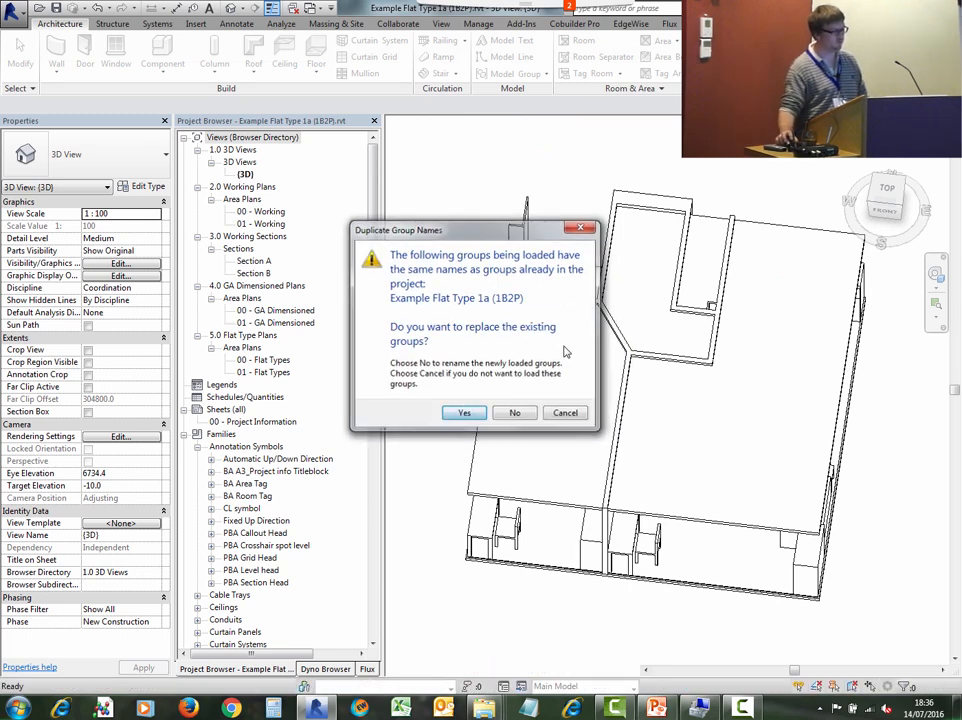
left_click(463, 412)
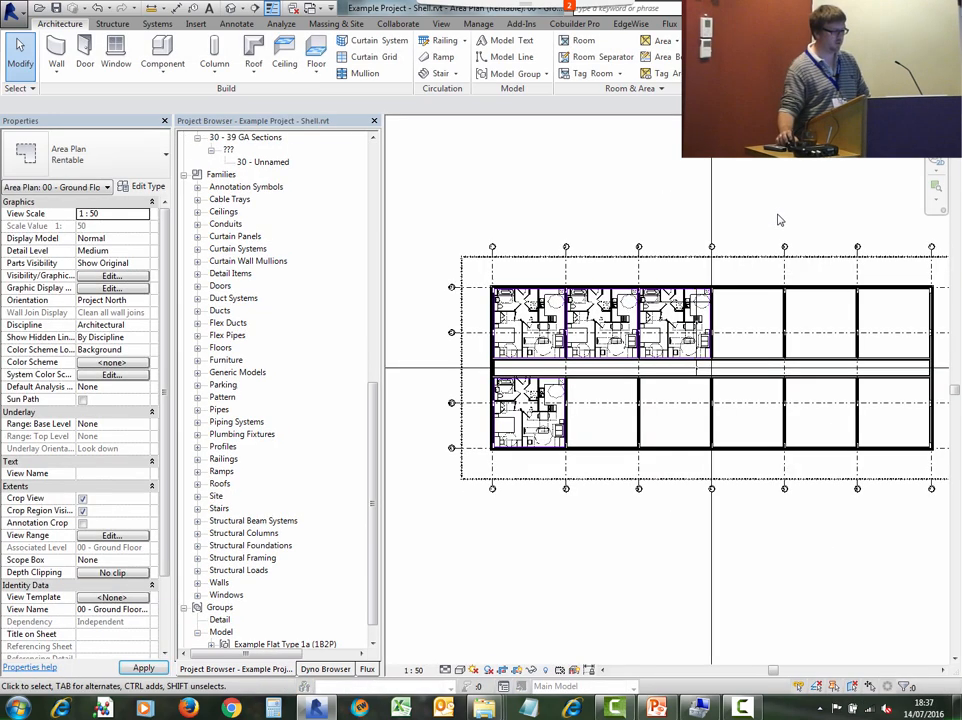
- Delete the party wall on grid 5 between the upper flat bays in the Shell plan
scroll(624, 361, "up", 4)
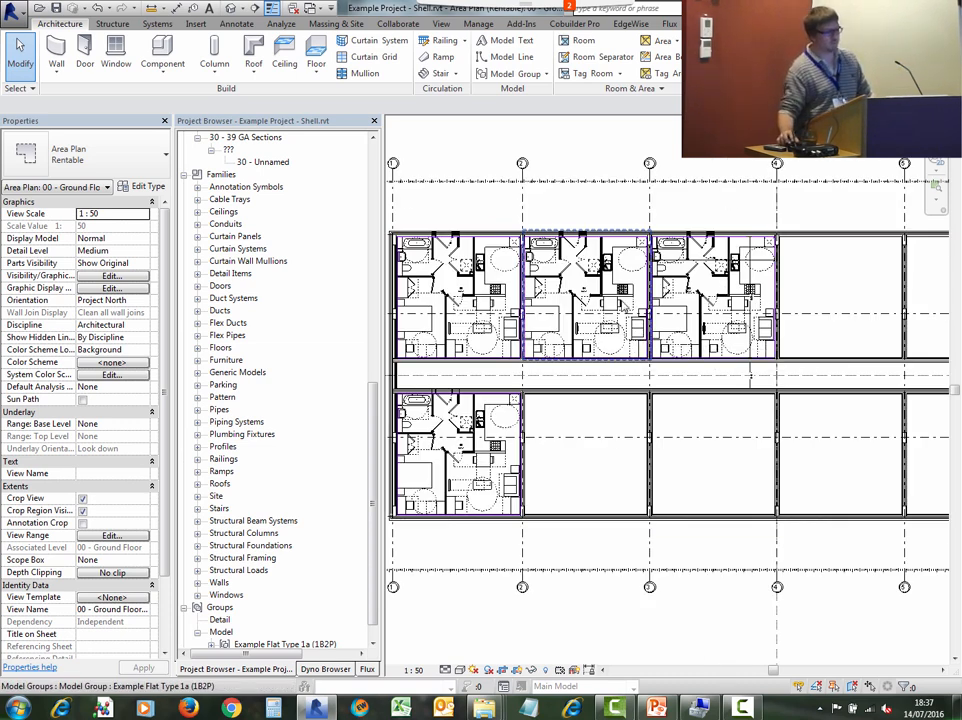
scroll(623, 303, "down", 1)
middle_click_drag(724, 293, 612, 314)
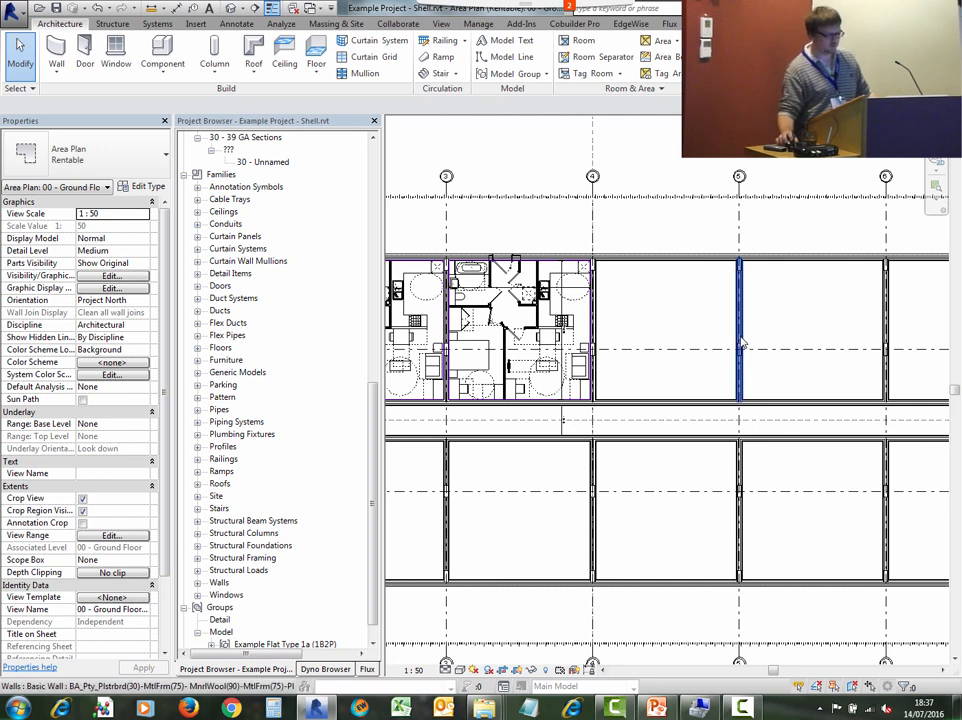
left_click(741, 330)
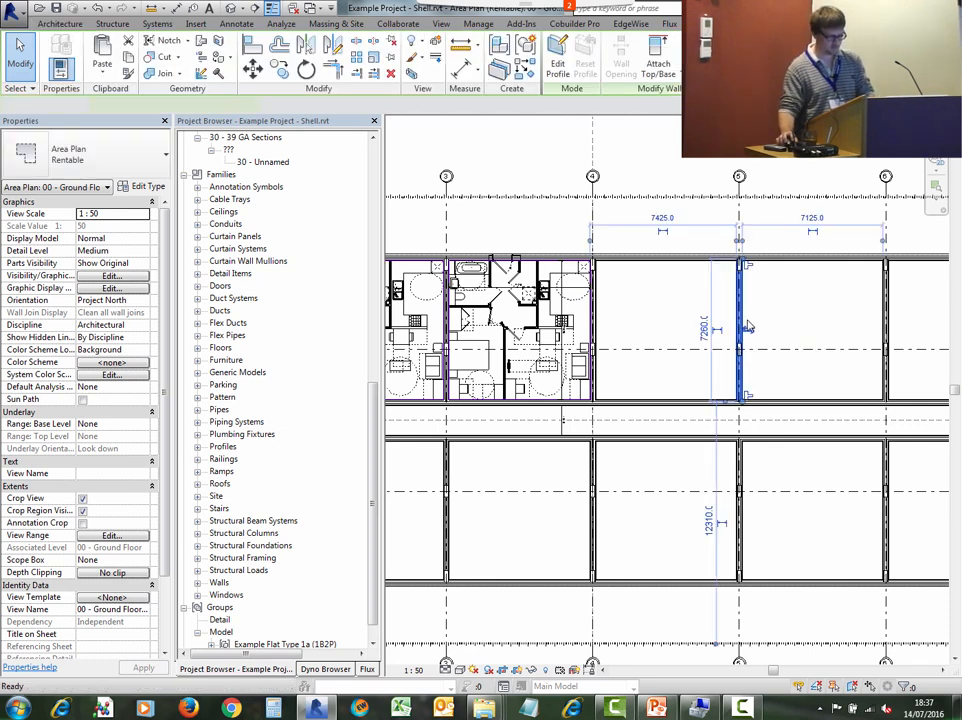
key("Delete")
- Switch to File Explorer and open Example Flat Type 2a (2B4P) - Bathroom linked.rvt
mouse_move(484, 710)
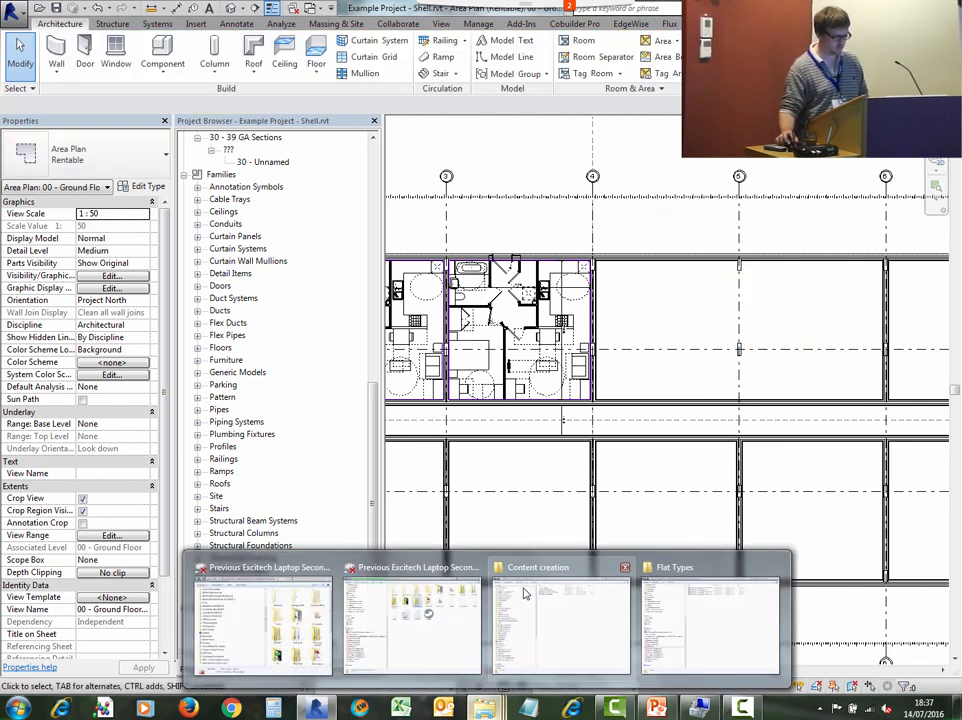
left_click(725, 616)
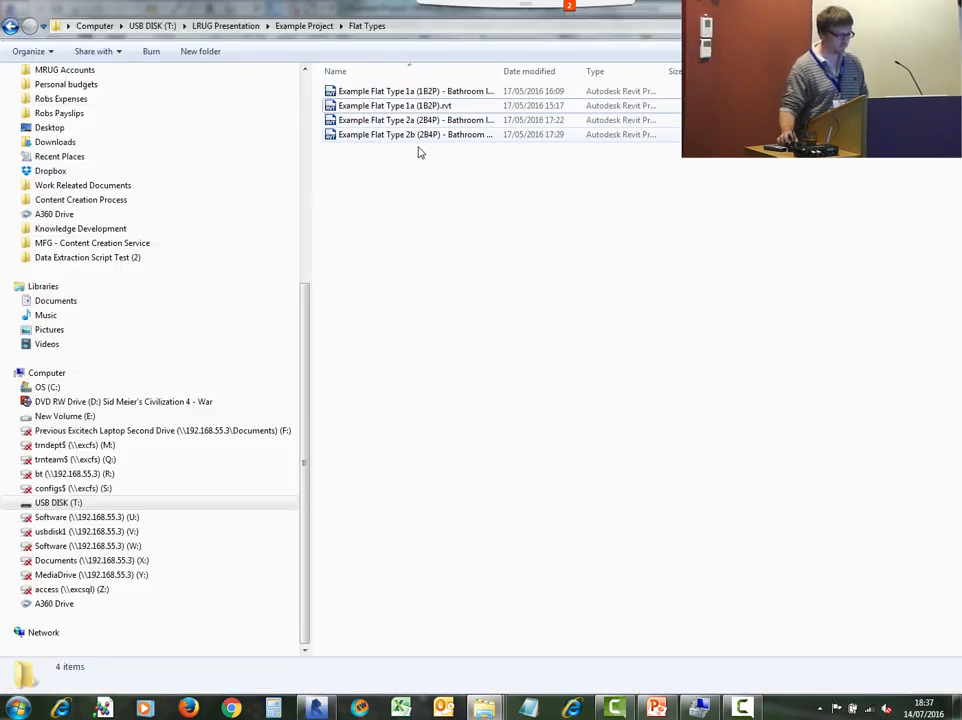
double_click(501, 67)
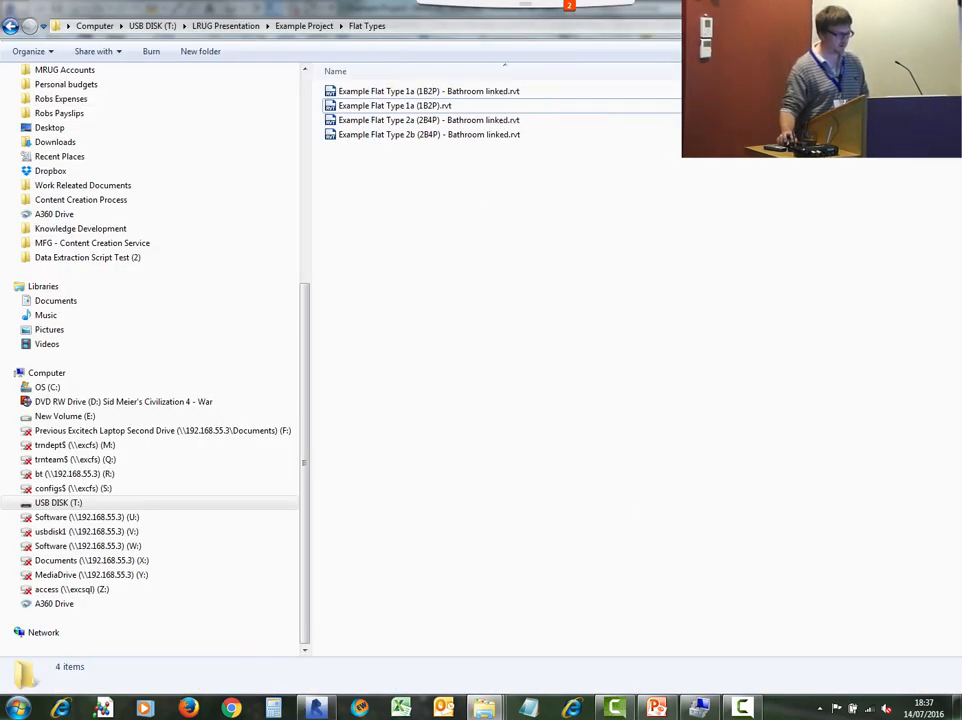
double_click(401, 122)
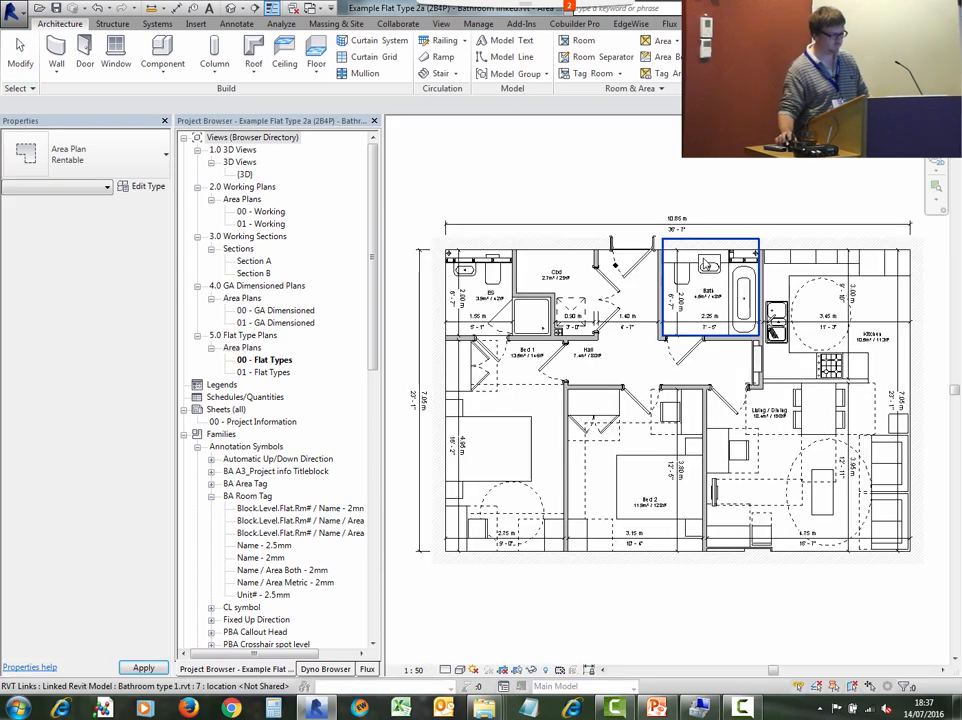
- Load the flat type 2a file as a group into Example Project - Shell, accepting duplicate types
left_click(512, 73)
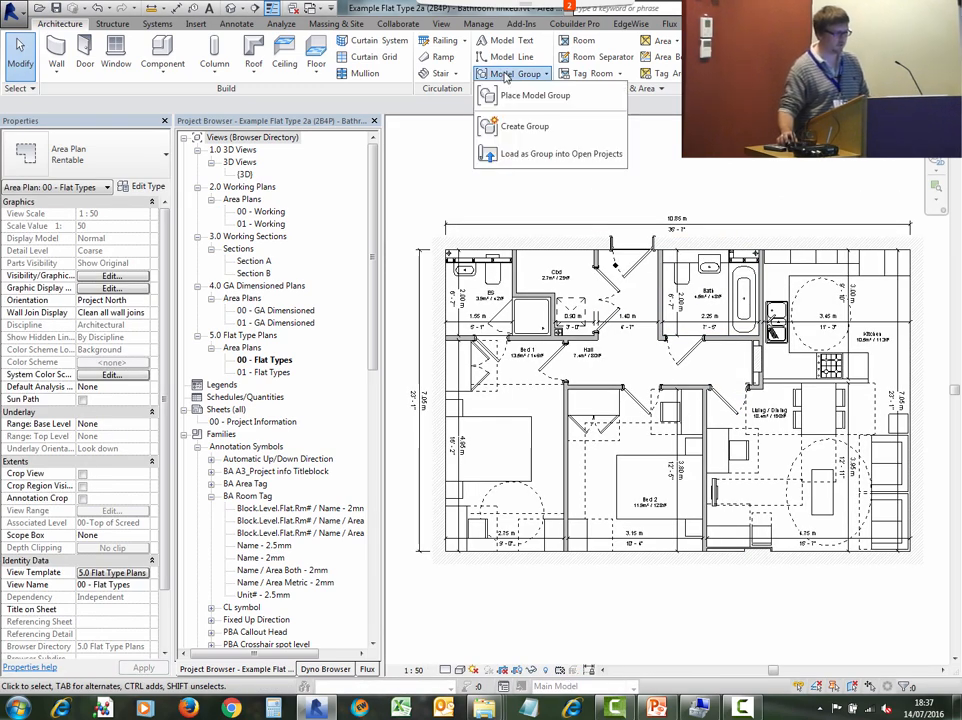
left_click(530, 155)
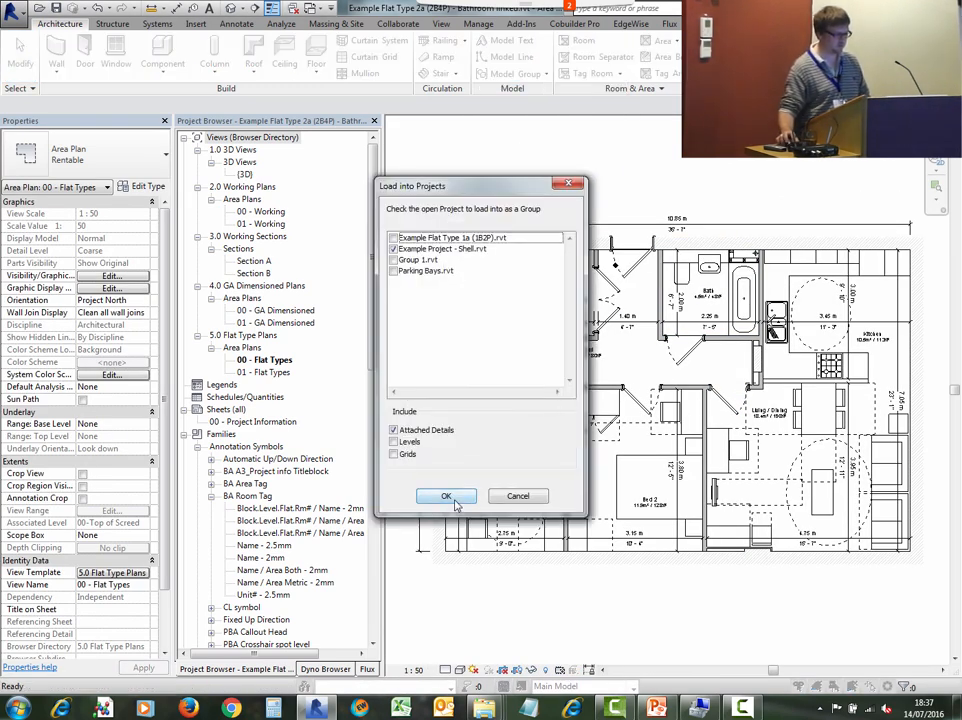
left_click(452, 499)
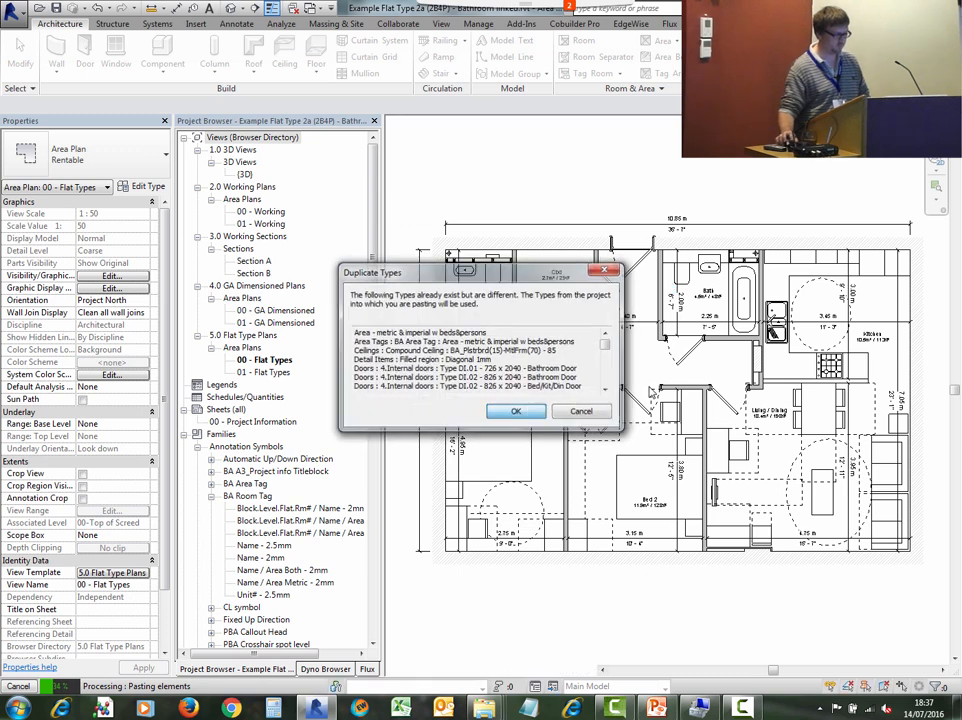
key("Return")
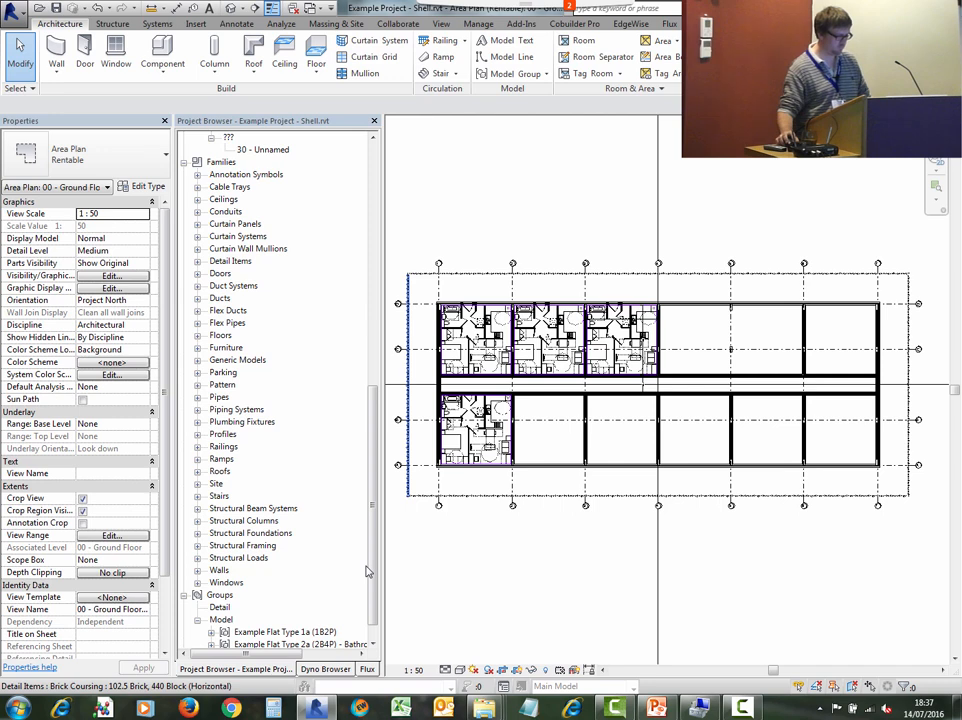
- Place an Example Flat Type 2a (2B4P) group instance in the Shell plan above the building
scroll(370, 580, "down", 1)
left_click(360, 620)
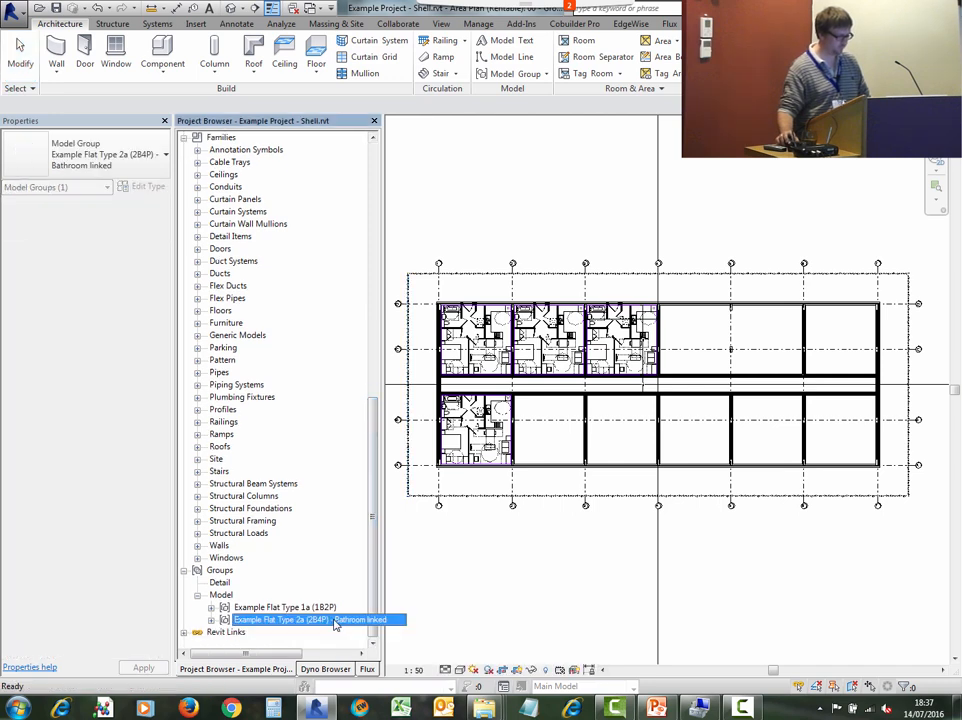
left_click_drag(767, 203, 760, 203)
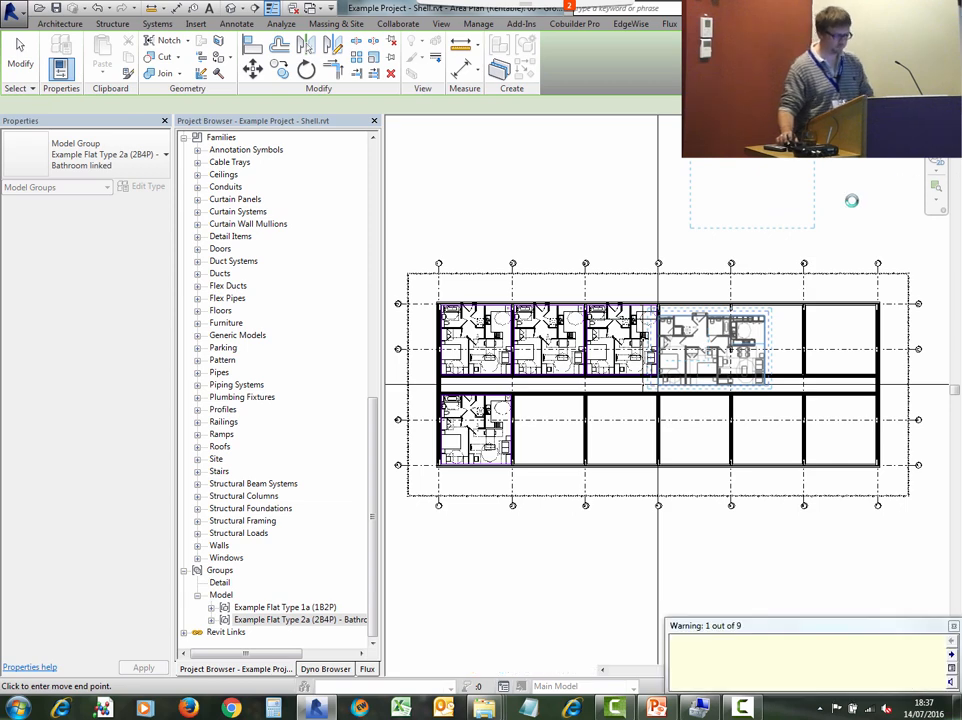
key("Escape")
key("Escape")
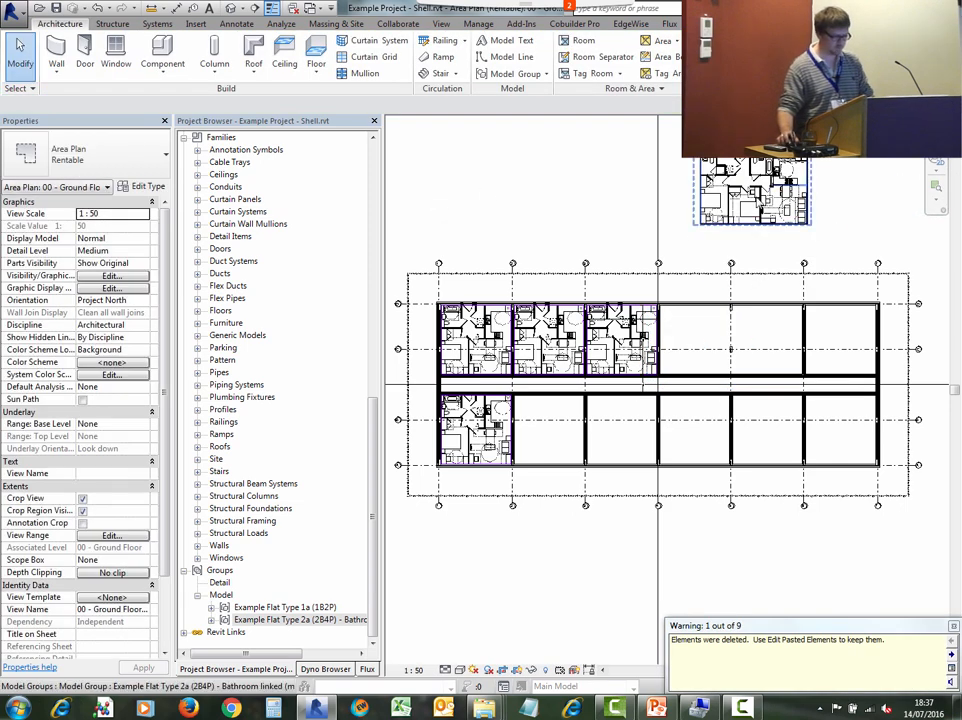
- Set the placed flat type 2a group's Origin Level Offset to 0.0
scroll(797, 264, "up", 2)
left_click(778, 201)
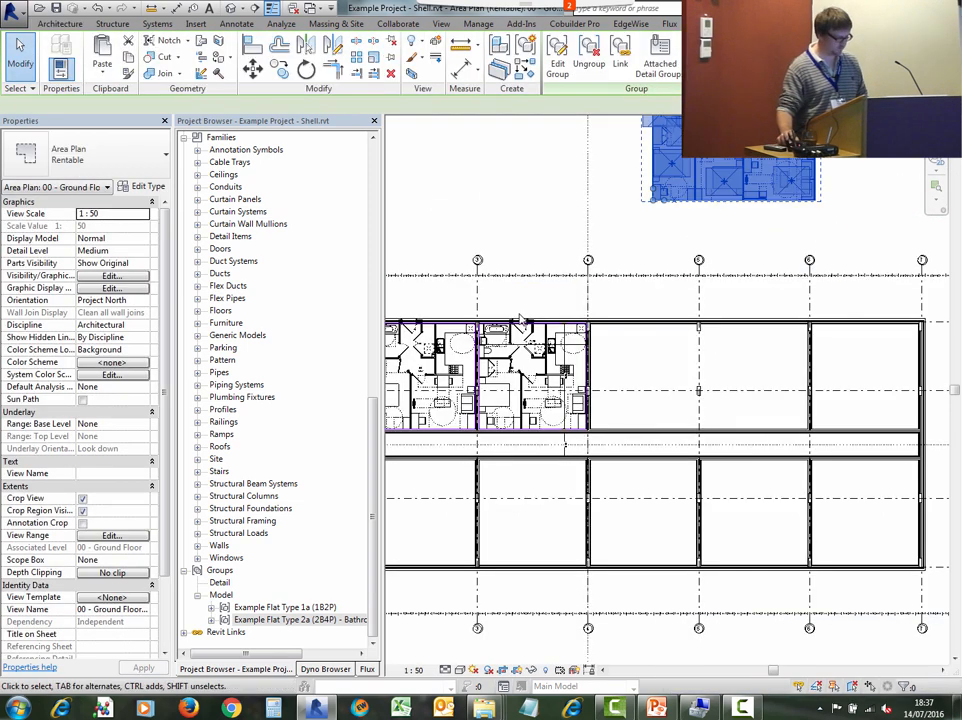
left_click(134, 224)
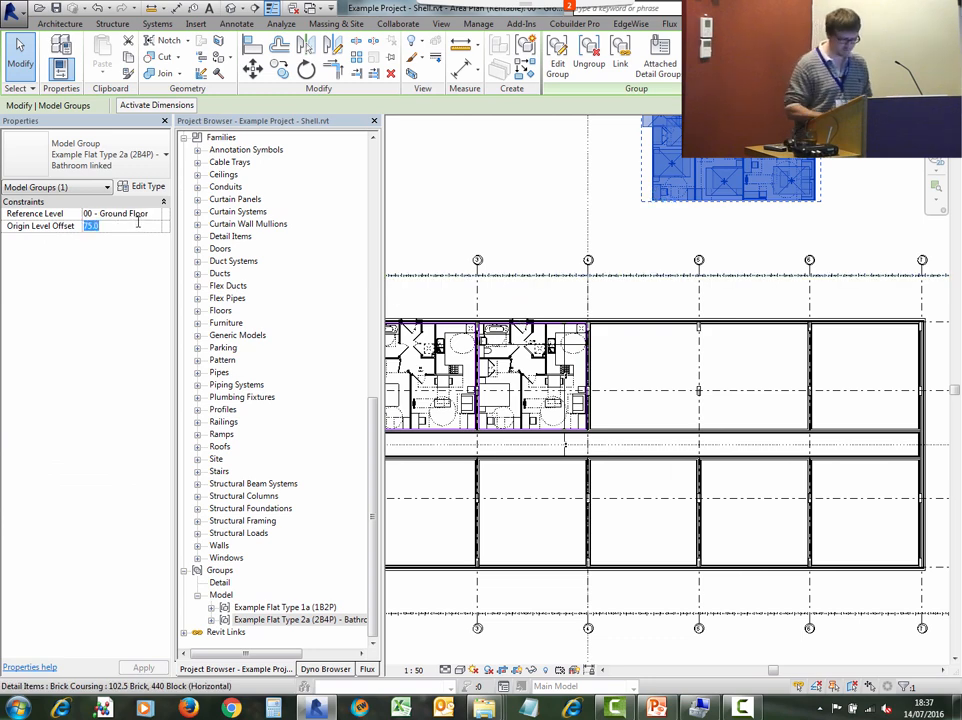
type("0.0")
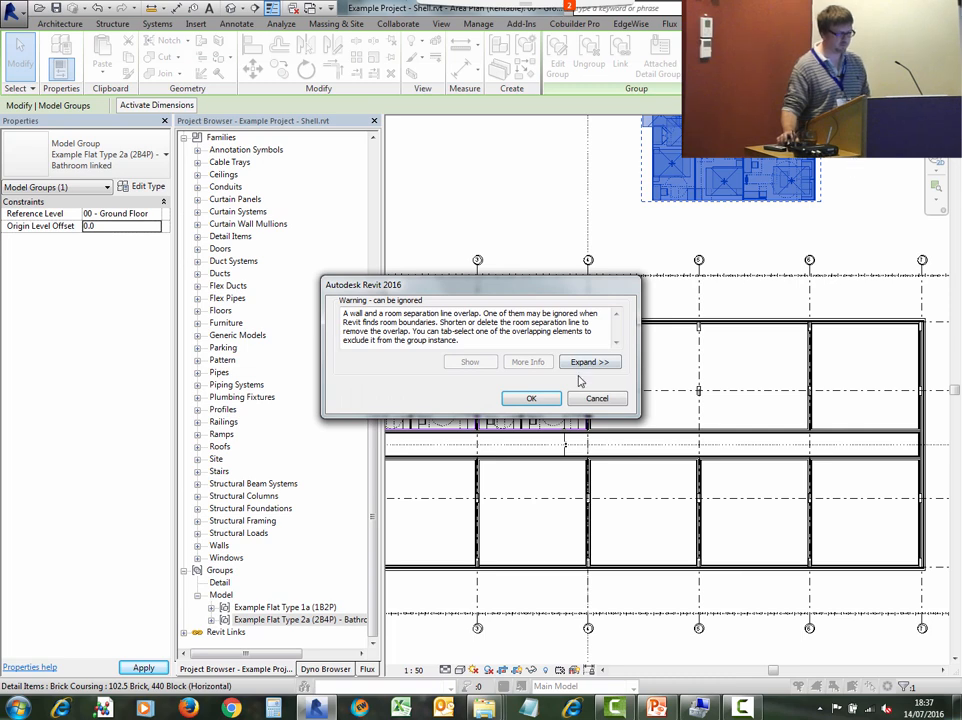
- Accept the overlap warning and drag the flat type 2a group into clear space above the building
left_click(531, 399)
left_click(848, 204)
middle_click_drag(848, 204, 829, 394)
left_click(752, 316)
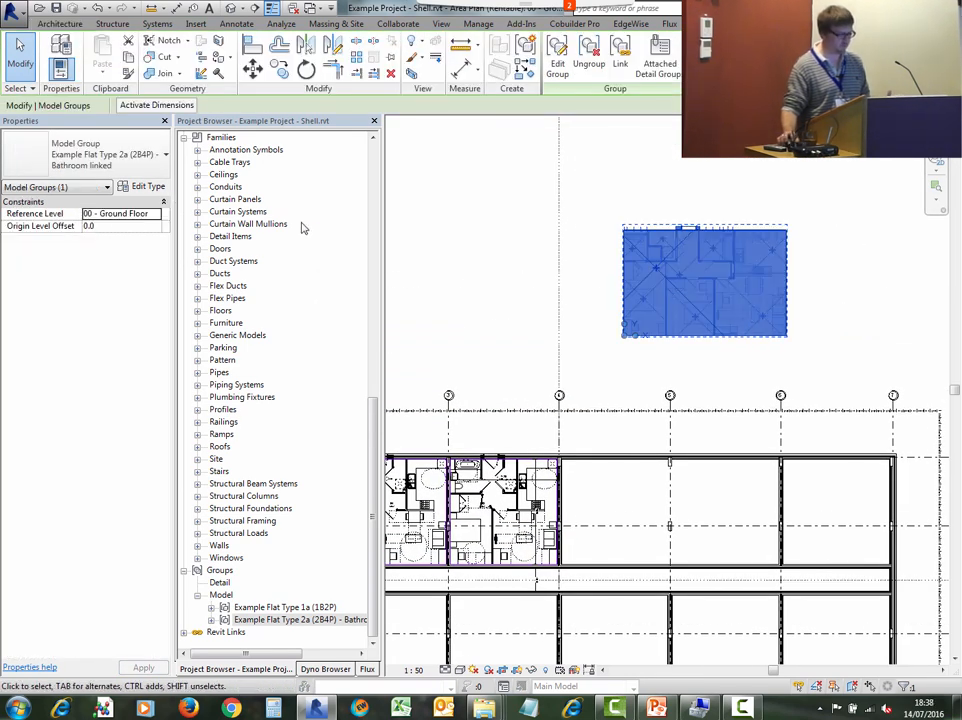
left_click(829, 328)
scroll(801, 358, "up", 1)
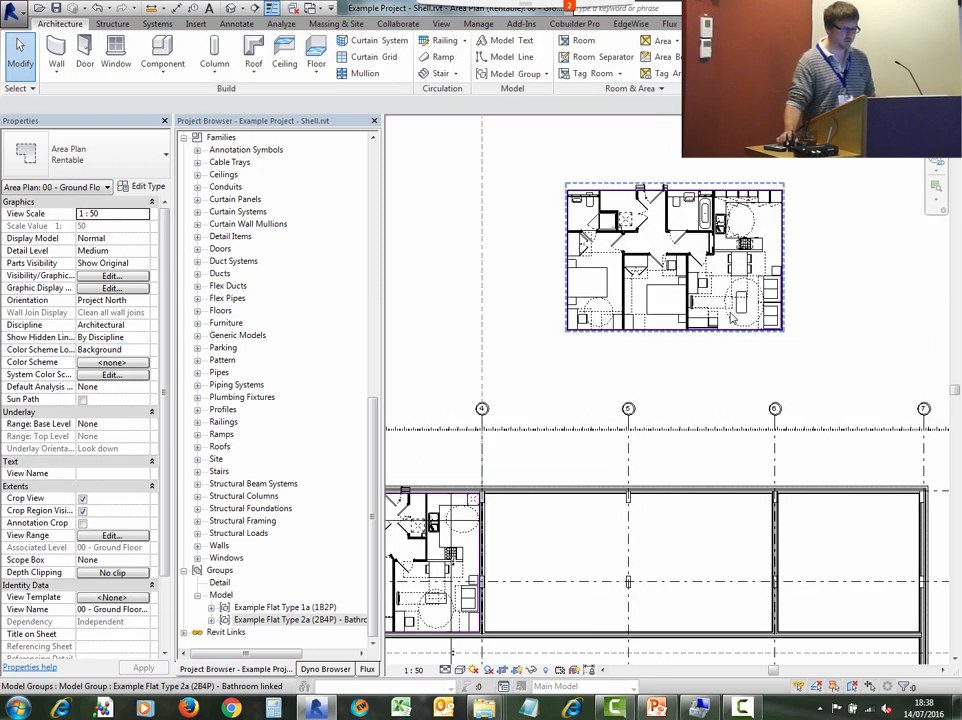
middle_click_drag(768, 318, 762, 283)
left_click(768, 565)
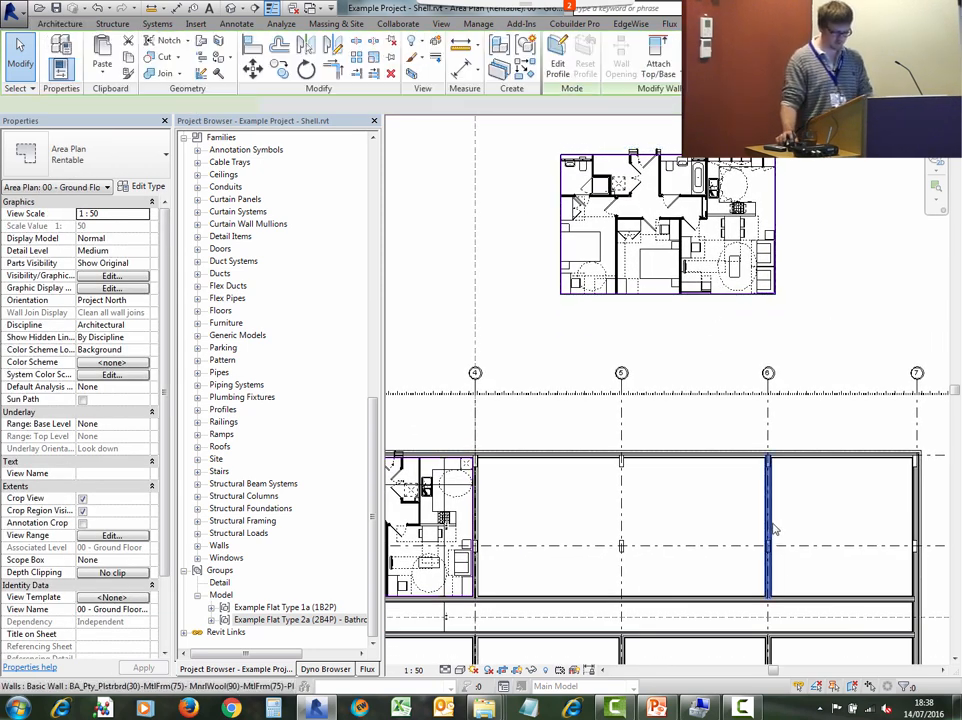
- Rotate the flat type 2a group by 90 degrees
left_click(727, 268)
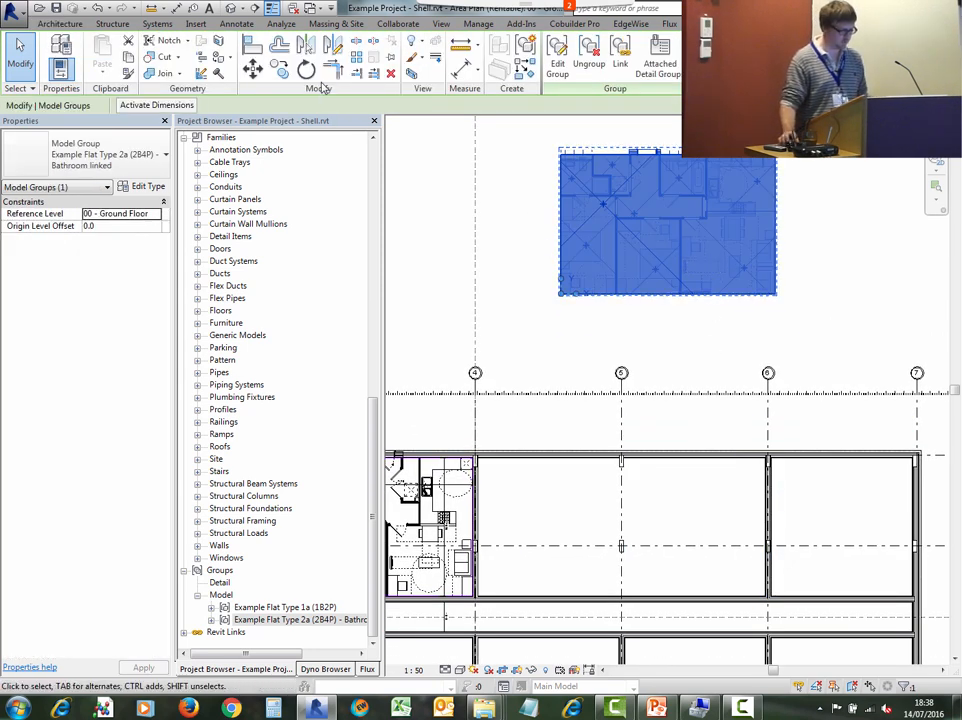
key("r")
key("o")
left_click(520, 177)
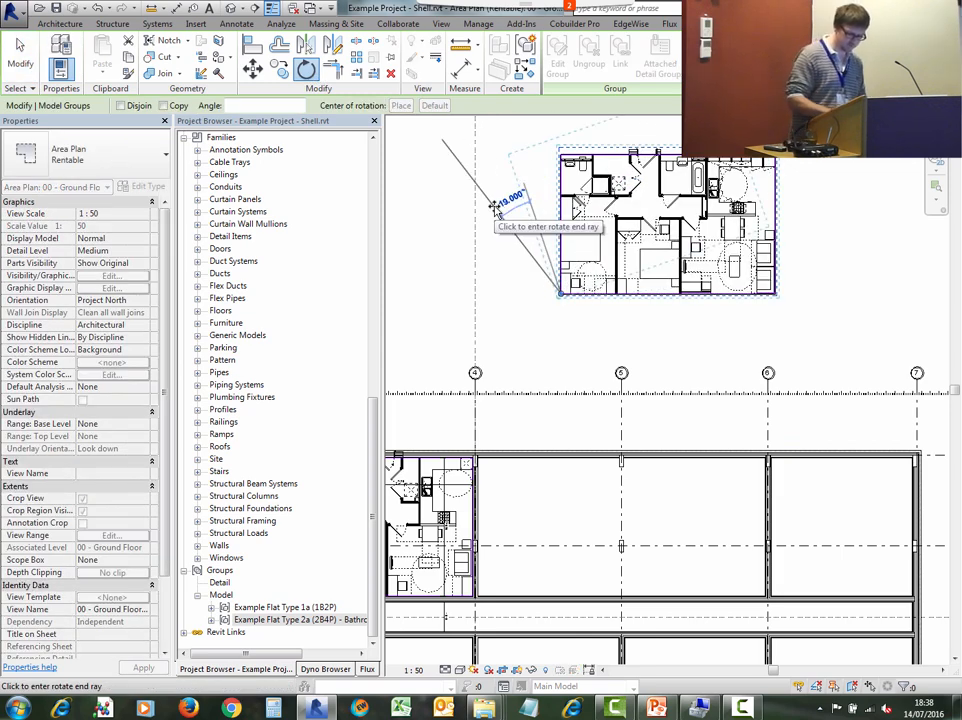
type("90")
key("Return")
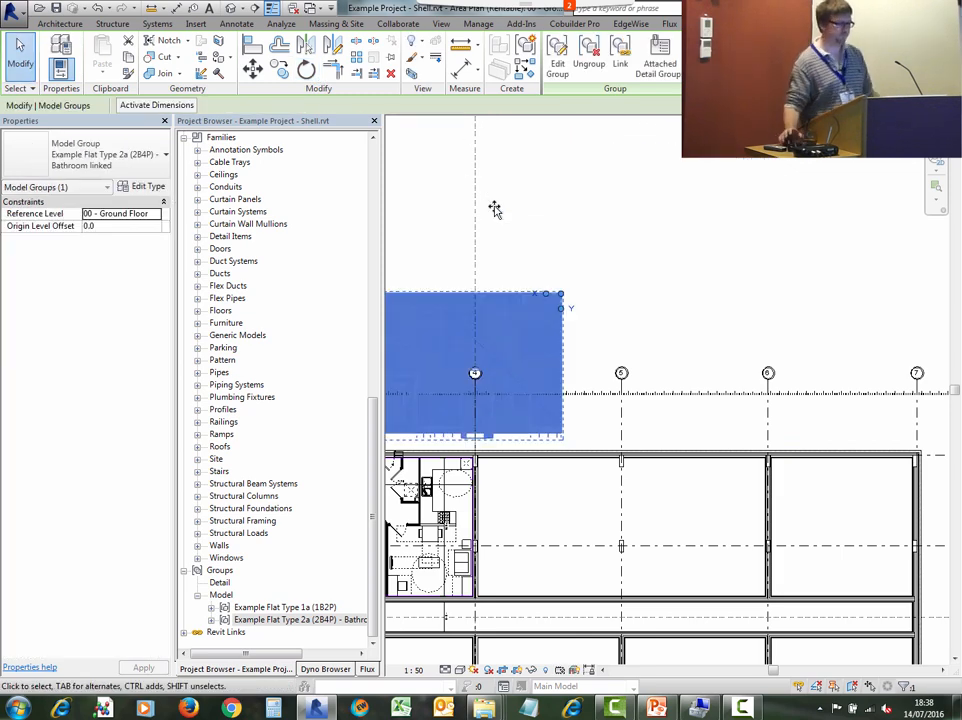
- Move the rotated 2a group into the flat bay beside gridline 4, snapping its corner to the wall corner
scroll(724, 217, "up", 2)
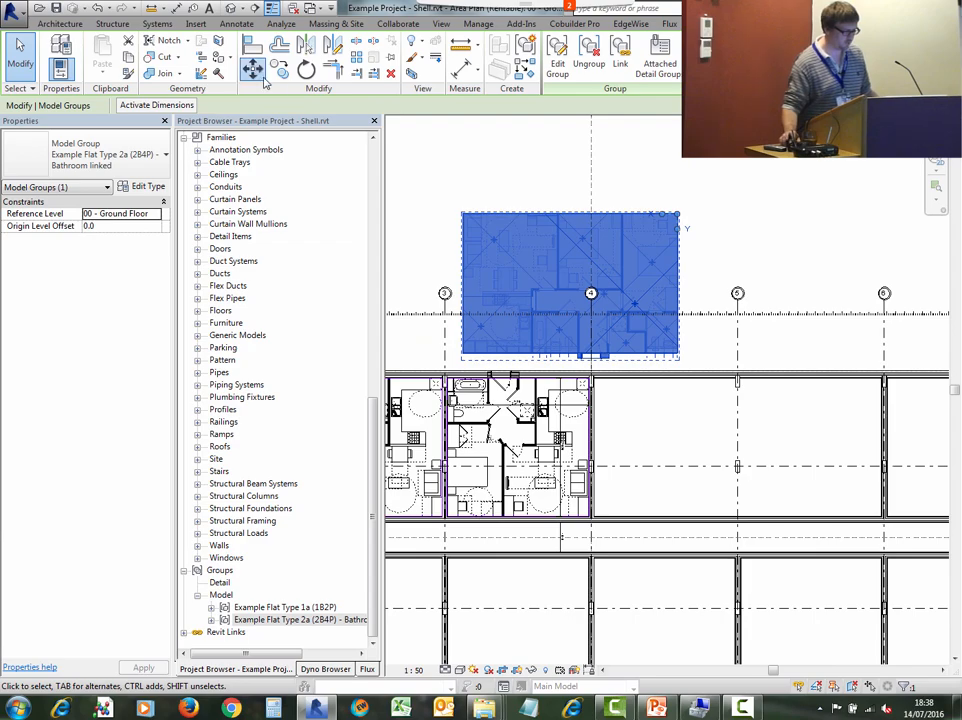
key("m")
key("v")
scroll(451, 204, "up", 4)
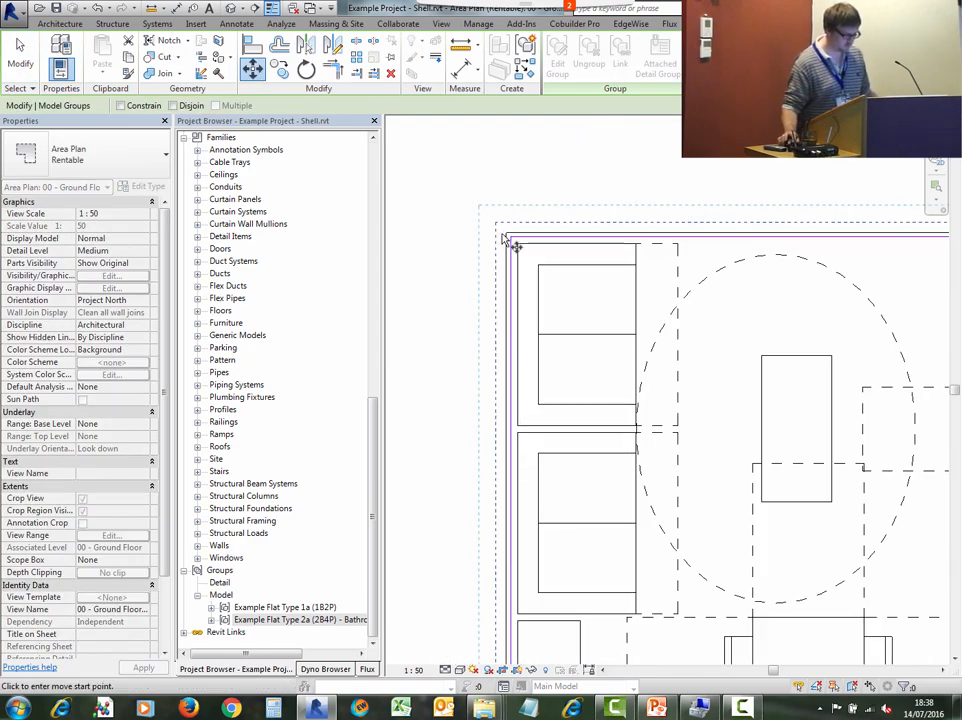
left_click(514, 242)
scroll(515, 245, "down", 4)
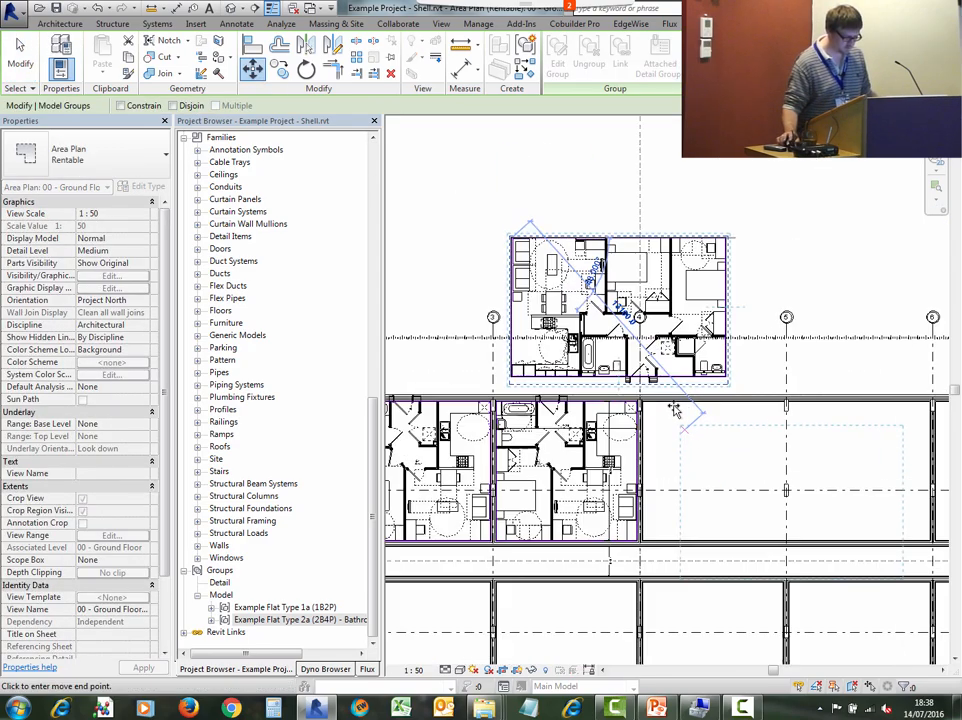
scroll(565, 415, "up", 5)
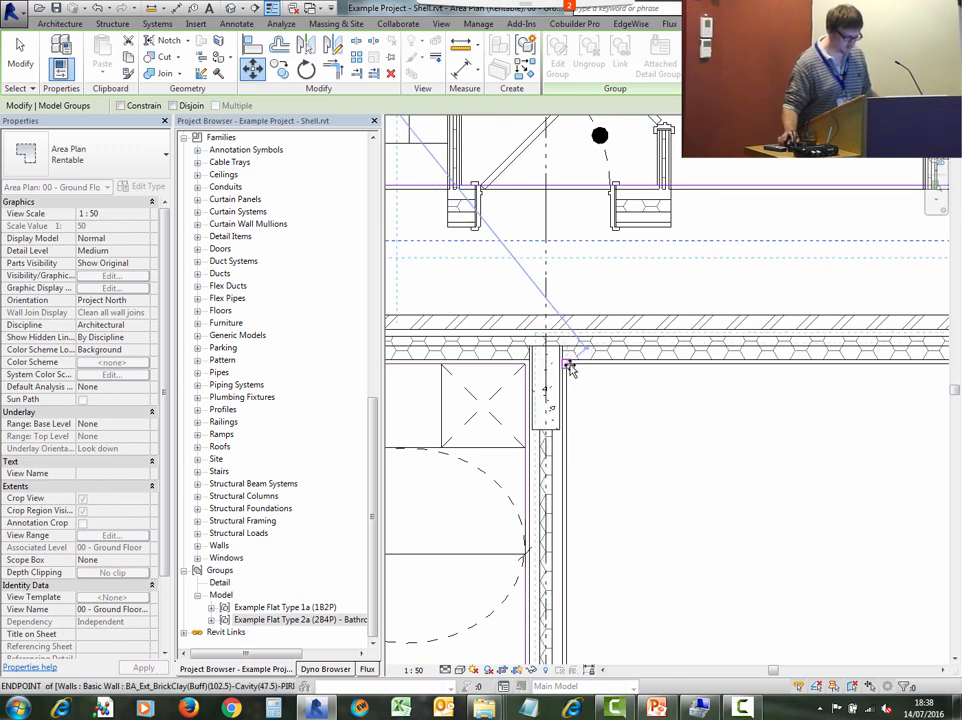
left_click(606, 392)
scroll(629, 412, "down", 5)
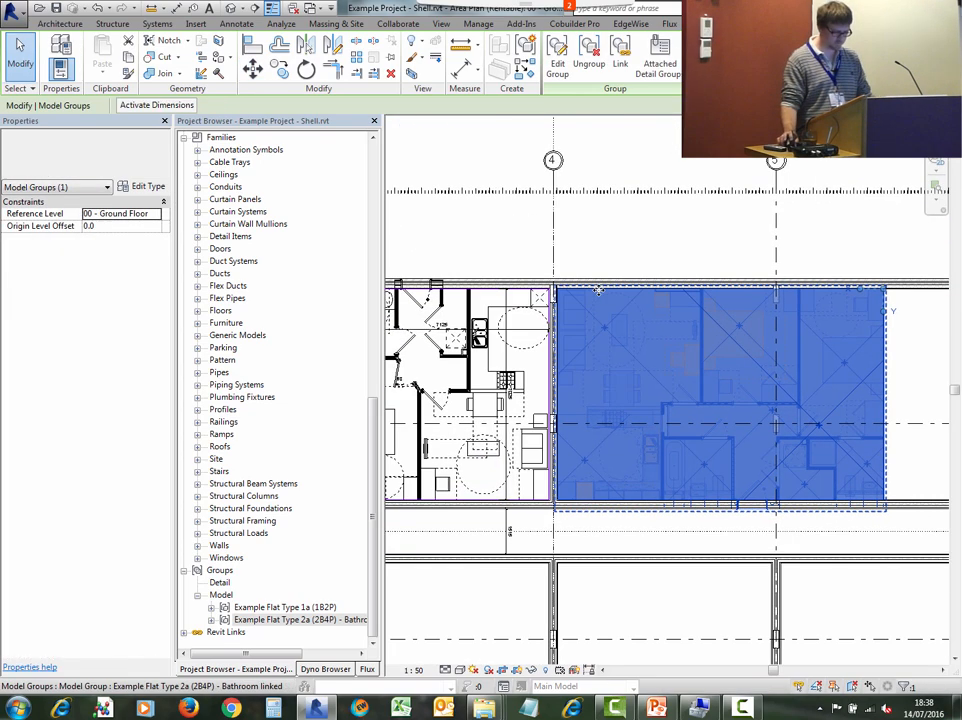
key("Escape")
- Move the 2a group along to the end of the block so it sits against the end wall at gridline 7
middle_click_drag(754, 448, 673, 434)
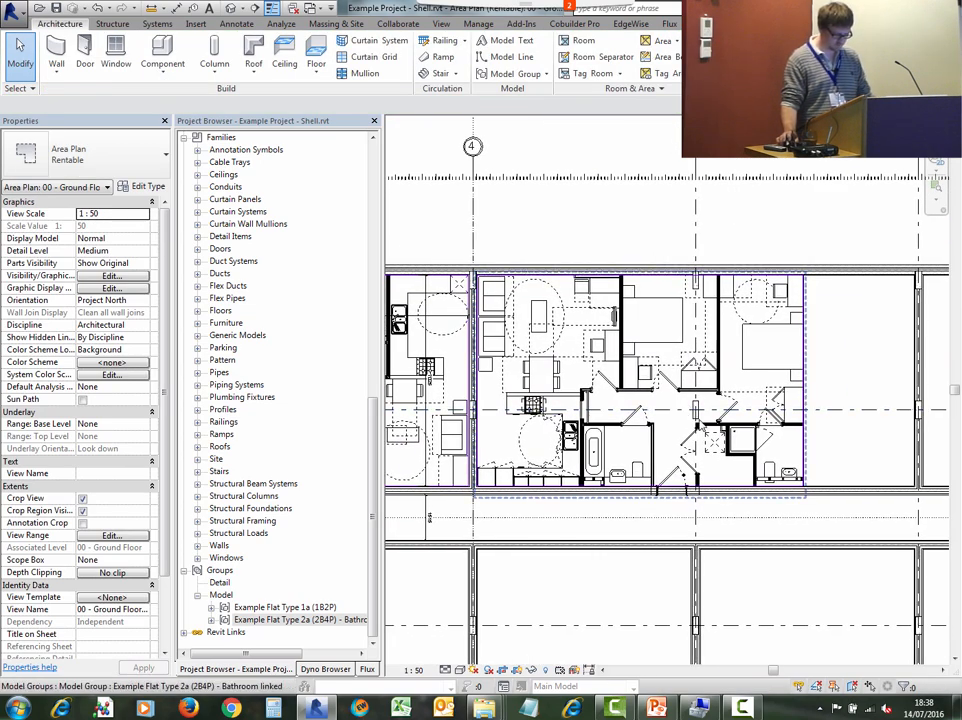
middle_click_drag(848, 468, 636, 414)
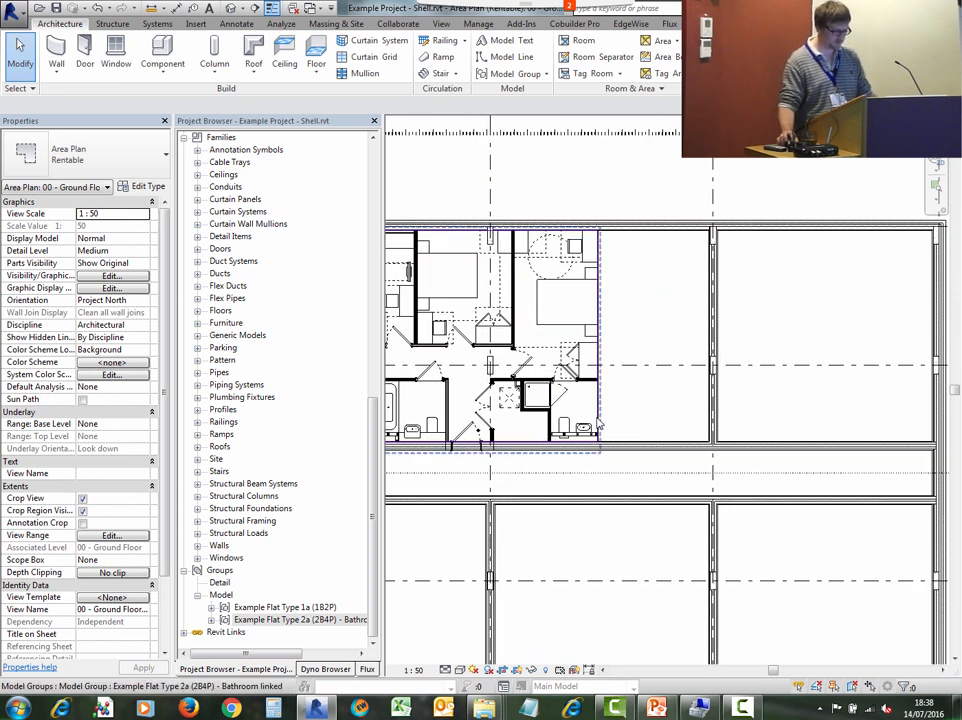
left_click(715, 402)
left_click(670, 418)
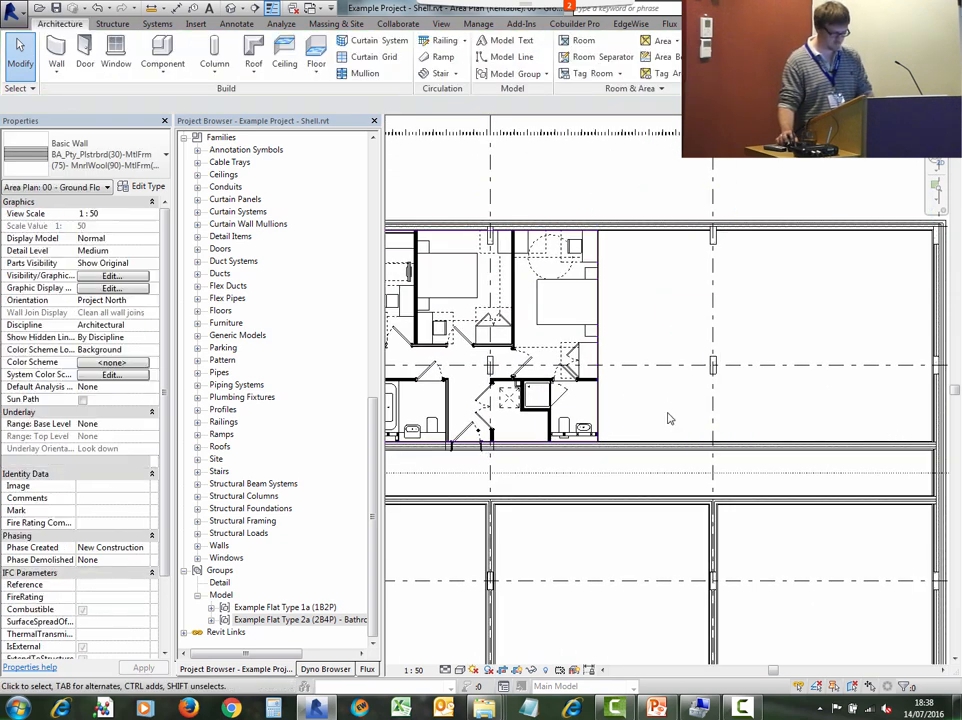
left_click(601, 392)
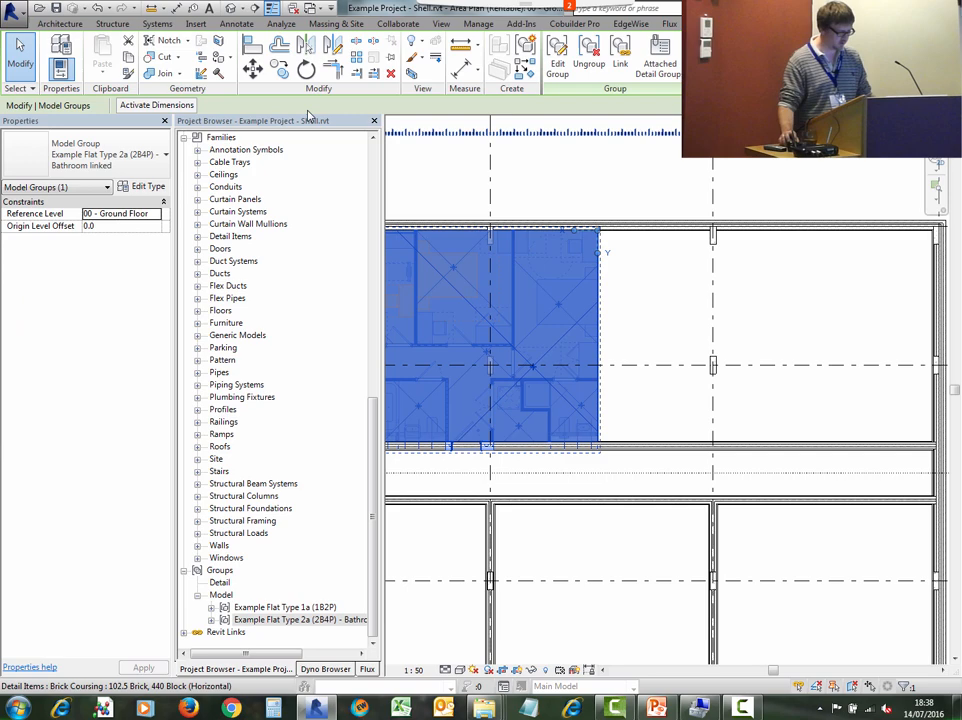
left_click(252, 68)
scroll(610, 405, "up", 6)
left_click(567, 418)
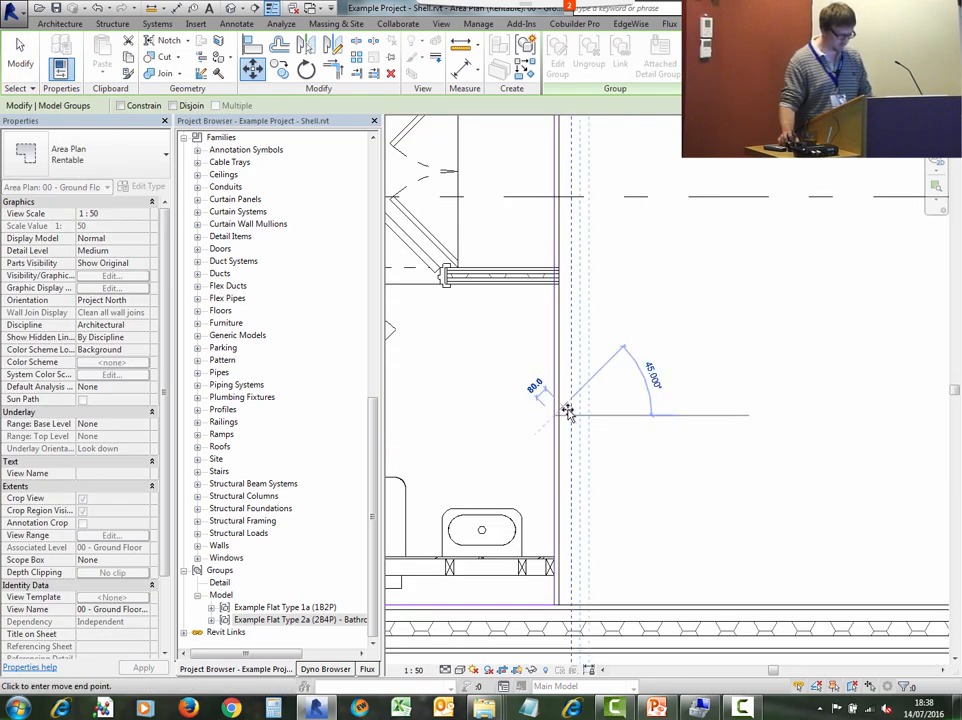
scroll(567, 411, "down", 6)
scroll(900, 418, "up", 5)
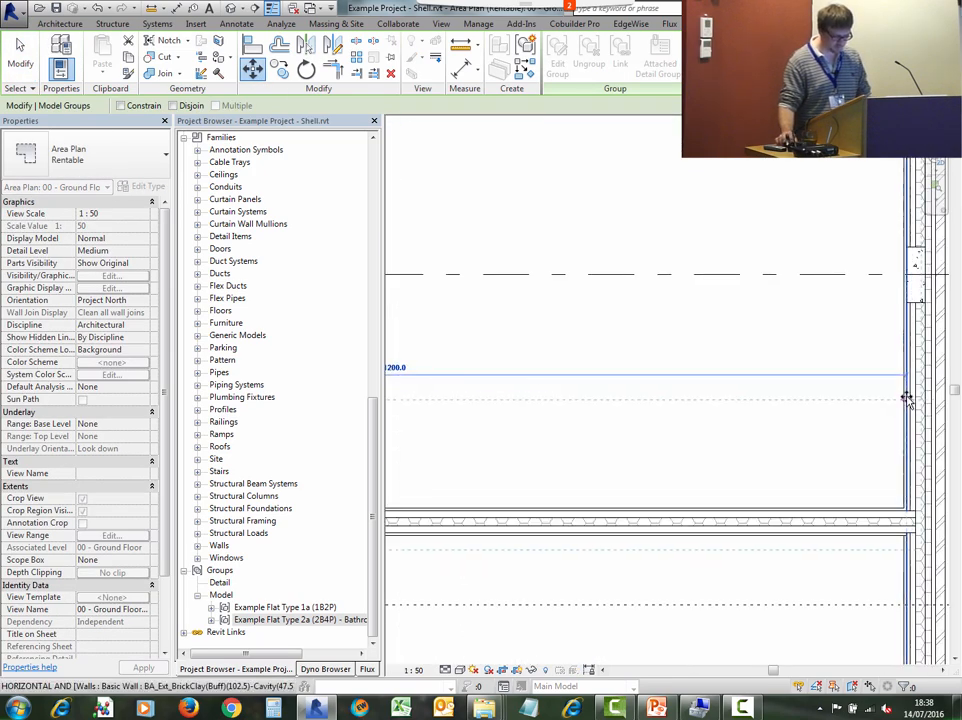
scroll(824, 448, "down", 3)
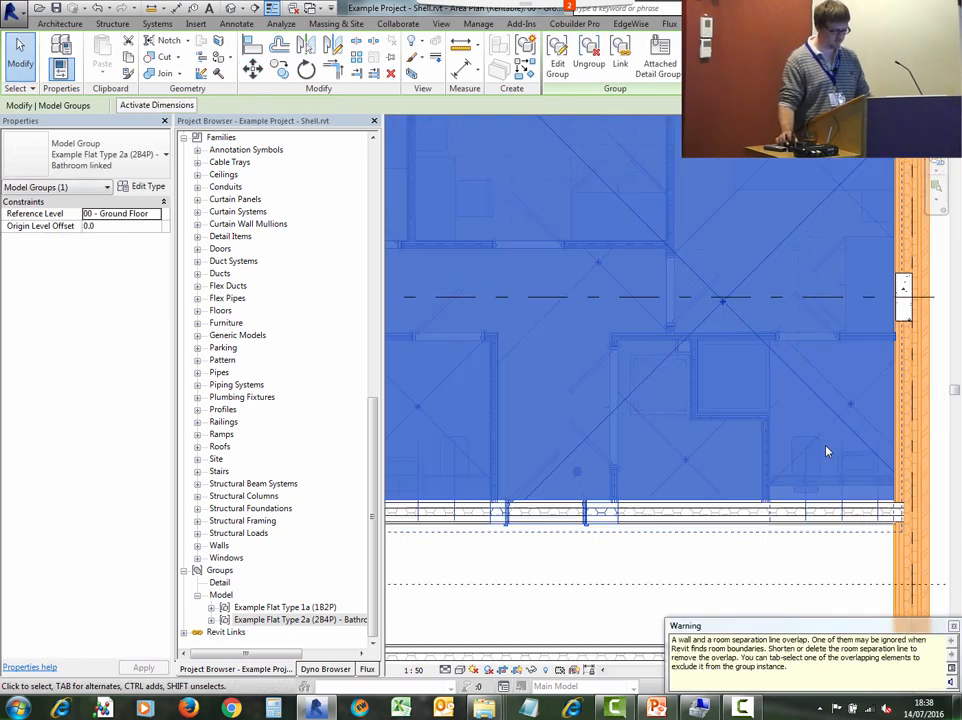
key("Escape")
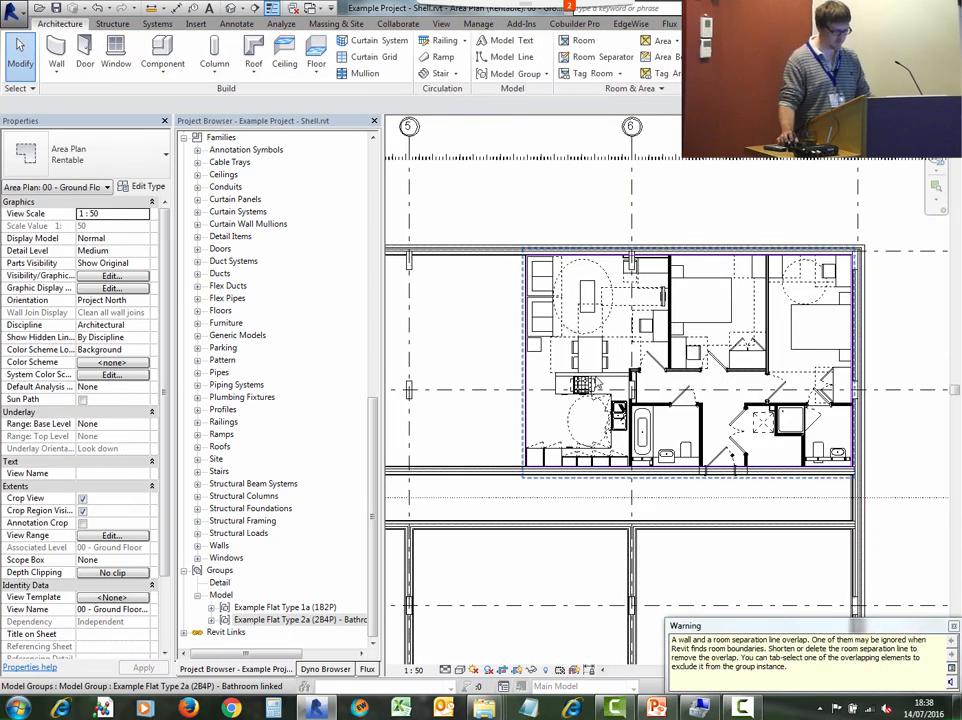
- Mirror the 2a group about its inner edge to create a mirrored copy in the neighbouring bays
middle_click_drag(635, 352, 764, 336)
left_click(785, 312)
scroll(785, 312, "down", 3)
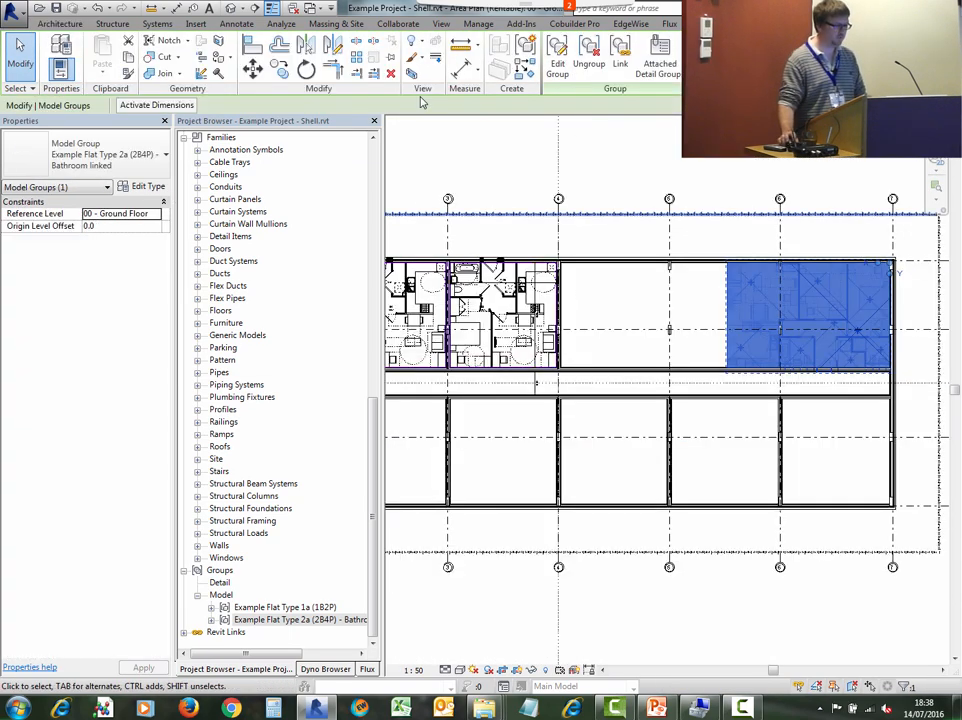
left_click(306, 45)
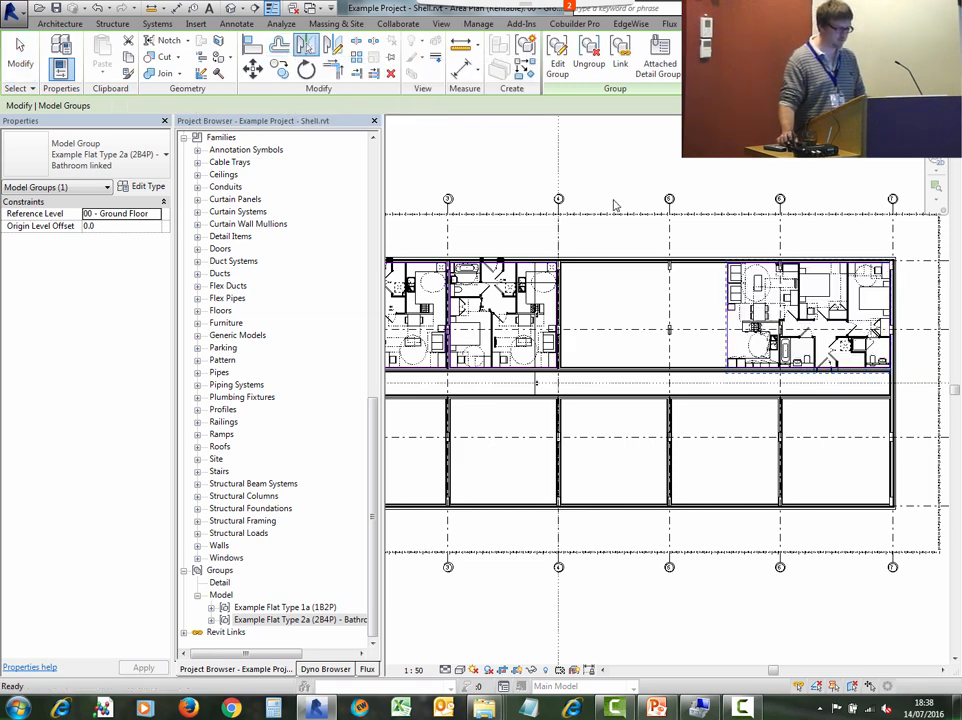
scroll(725, 310, "up", 5)
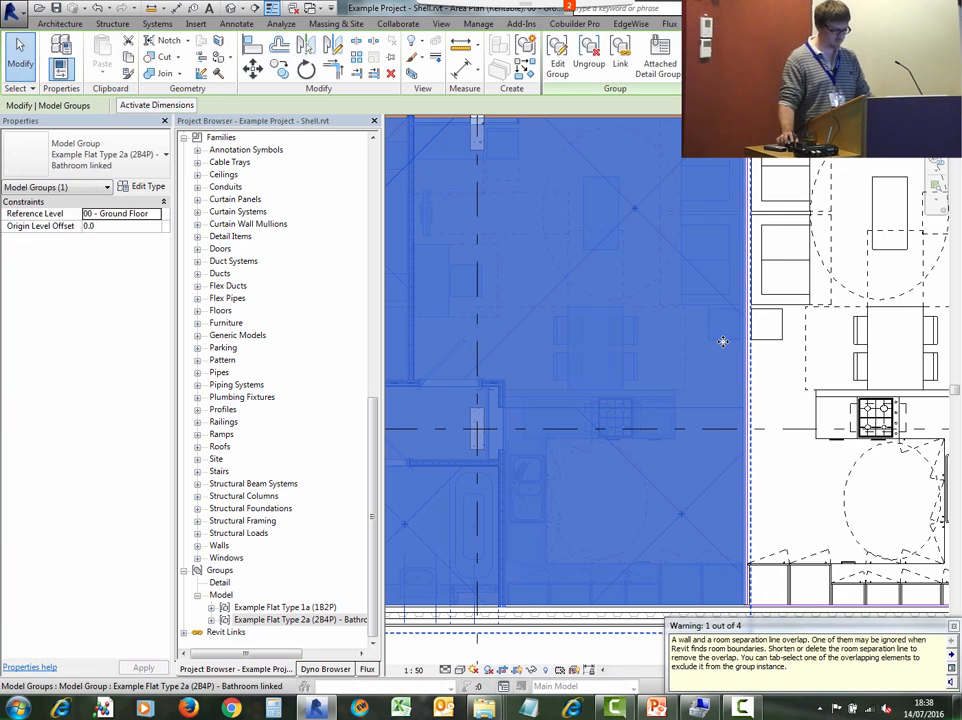
left_click(711, 361)
scroll(711, 361, "down", 3)
middle_click_drag(711, 361, 950, 387)
scroll(806, 395, "up", 2)
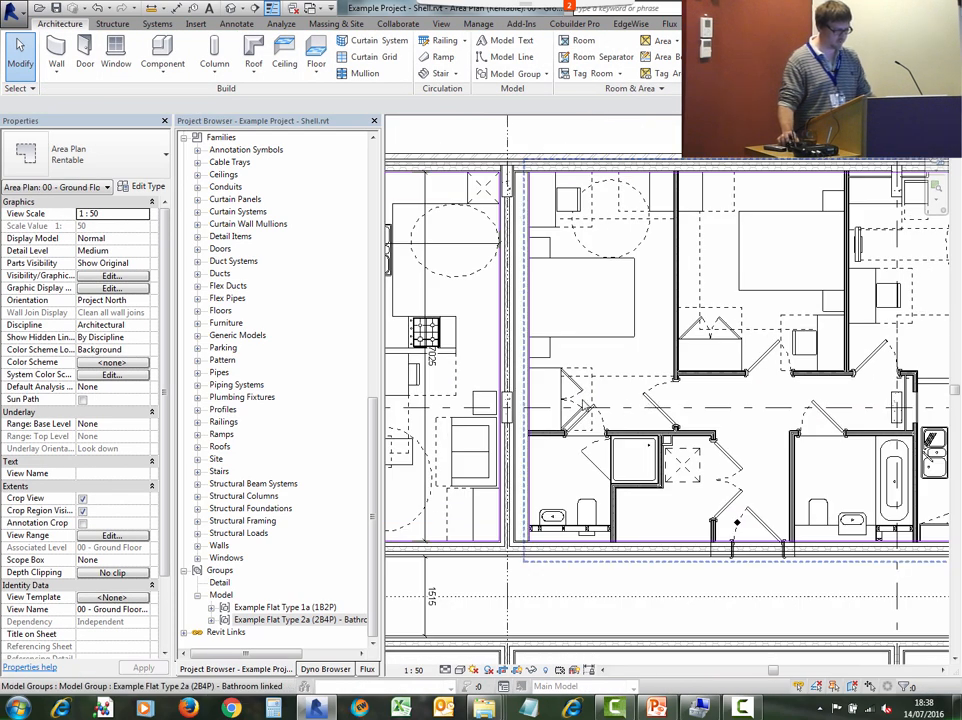
- Move the mirrored 2a copy so it sits flush against the party wall and the corridor wall
left_click(649, 401)
left_click(253, 70)
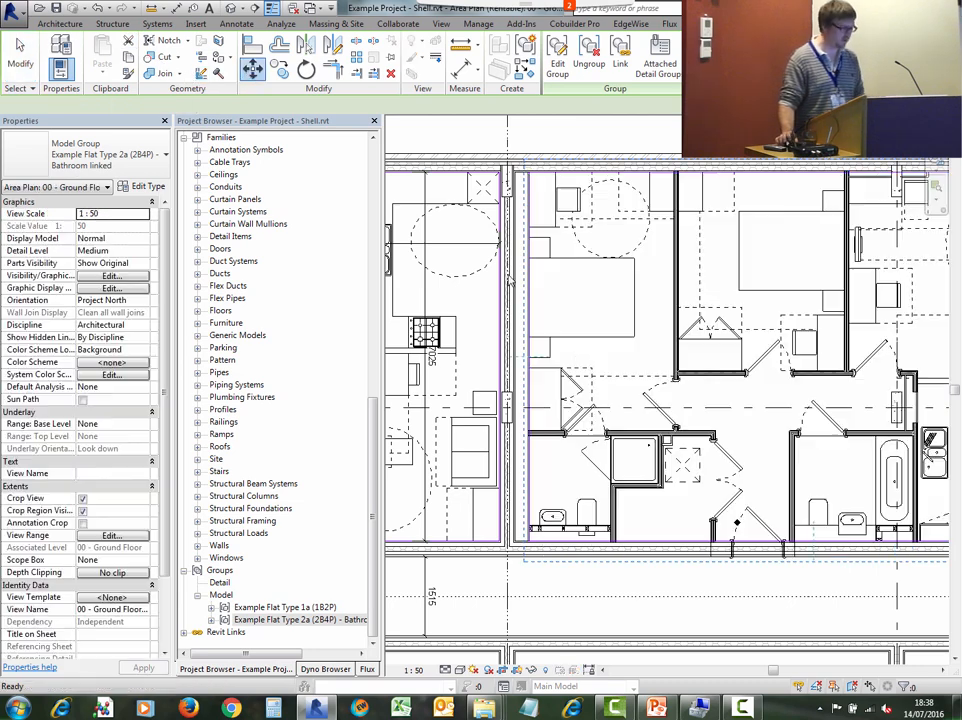
scroll(515, 312, "up", 5)
left_click(640, 322)
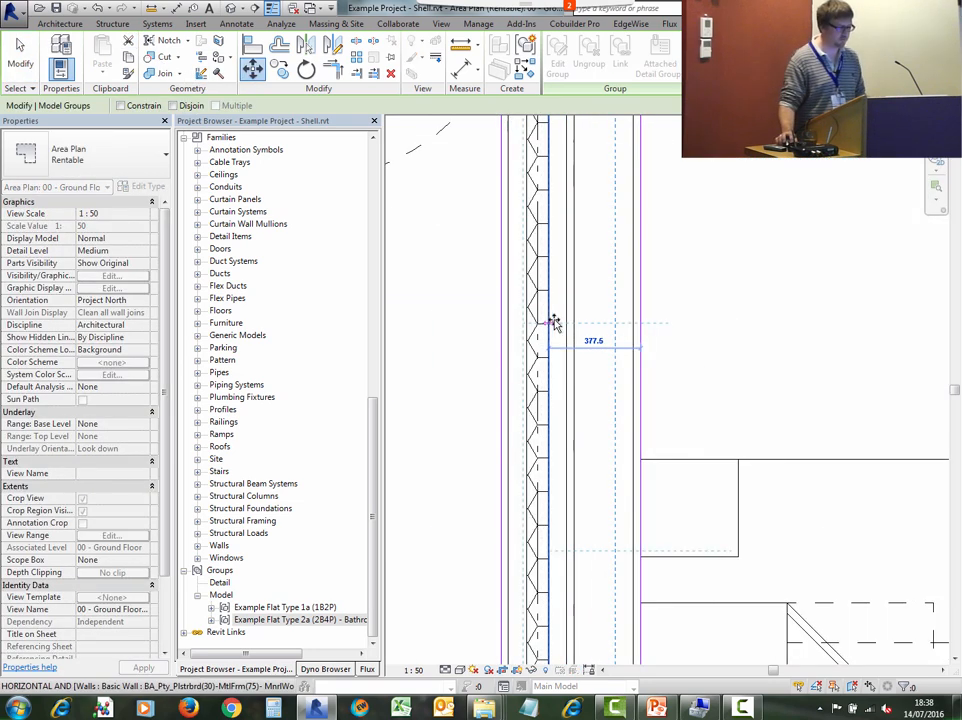
left_click(573, 316)
scroll(628, 335, "down", 4)
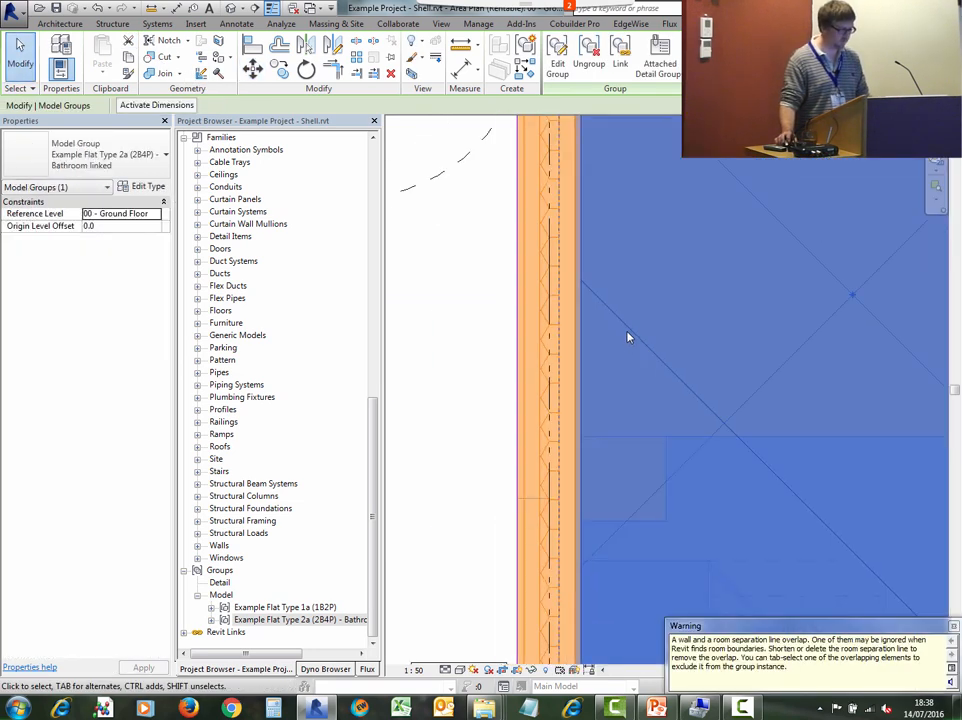
middle_click_drag(629, 335, 561, 163)
left_click(253, 70)
scroll(563, 408, "up", 5)
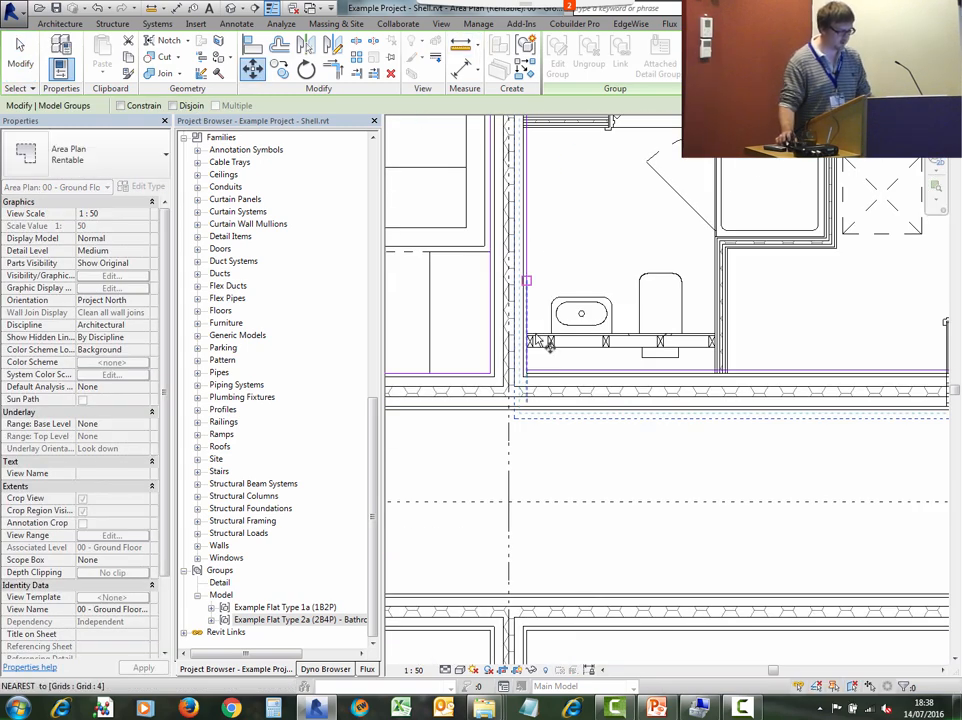
left_click(577, 432)
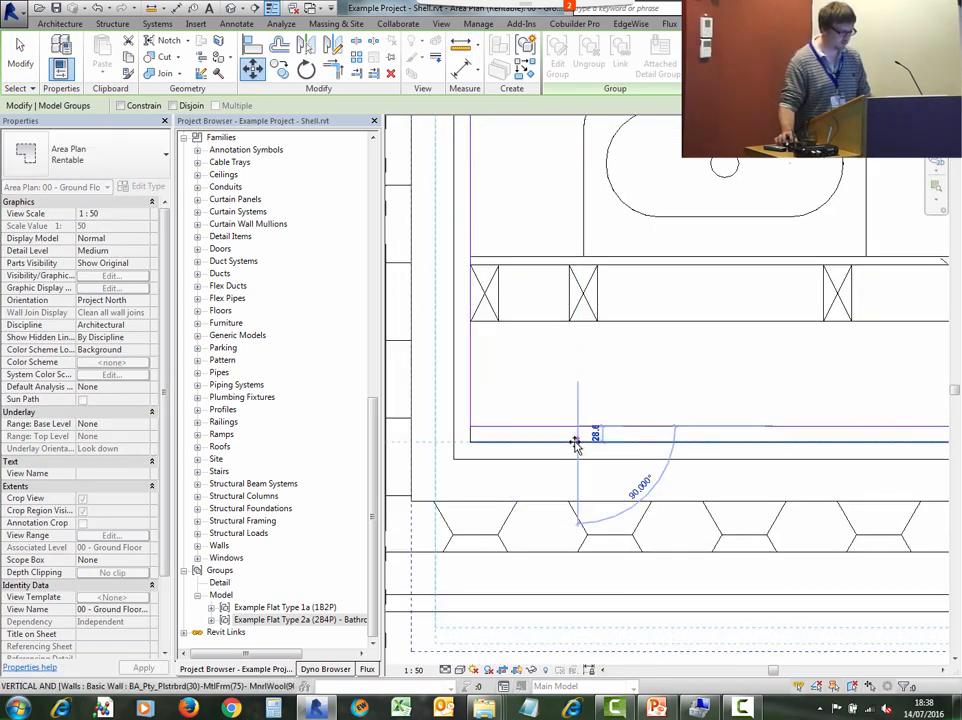
left_click(604, 360)
scroll(623, 405, "down", 6)
key("Escape")
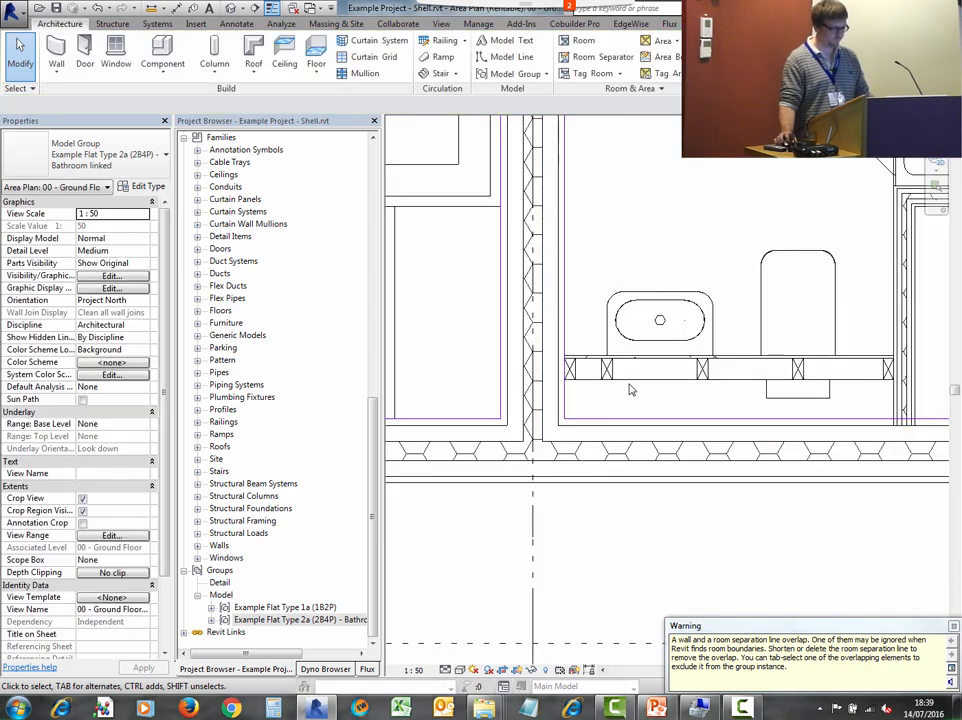
- Switch to the Example Flat Type 1a (1B2P).rvt window and open its 00 - Working area plan
scroll(674, 342, "down", 5)
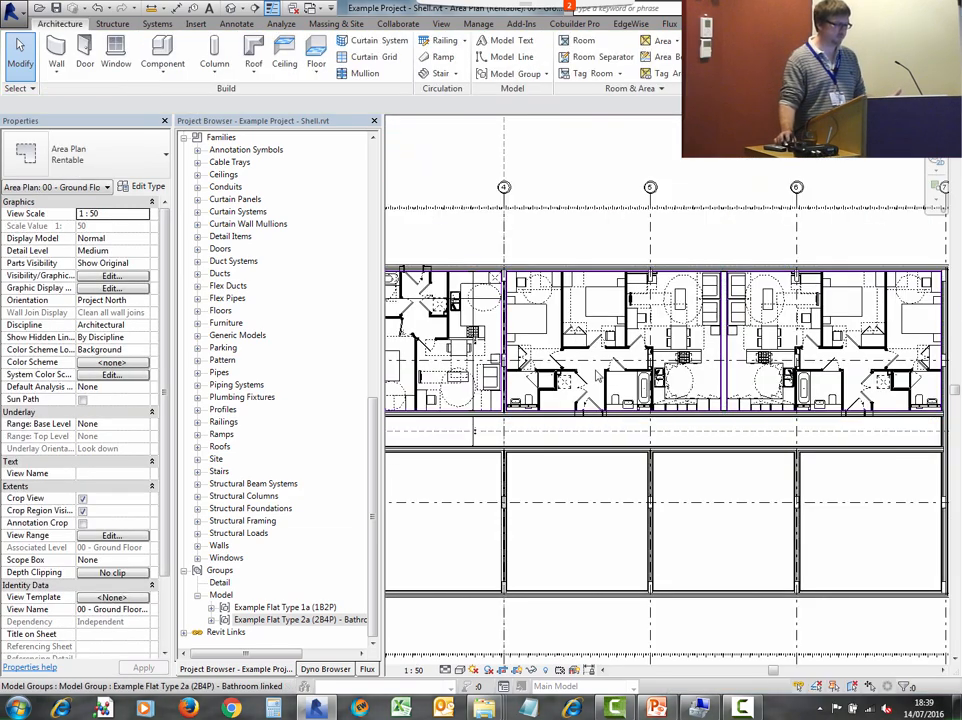
middle_click_drag(588, 388, 604, 383)
scroll(563, 324, "up", 2)
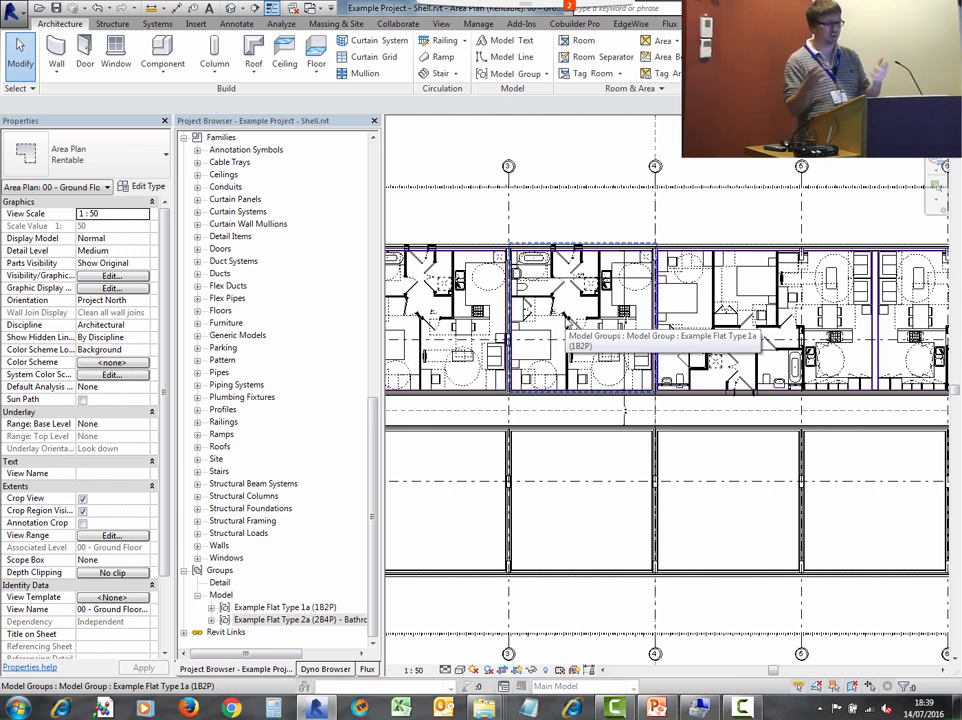
left_click(320, 10)
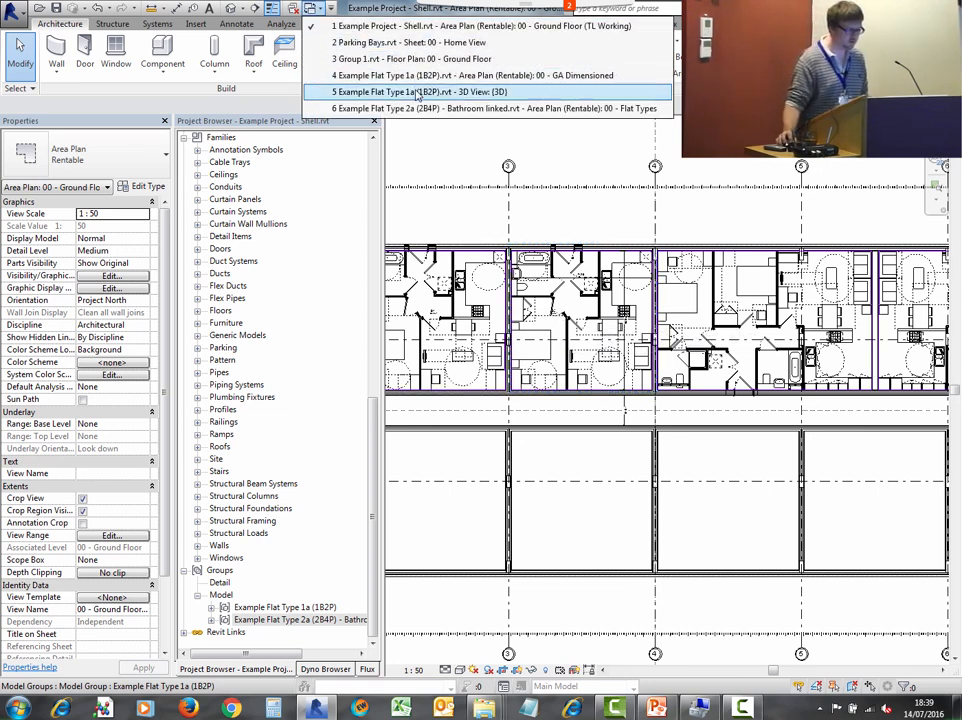
left_click(415, 92)
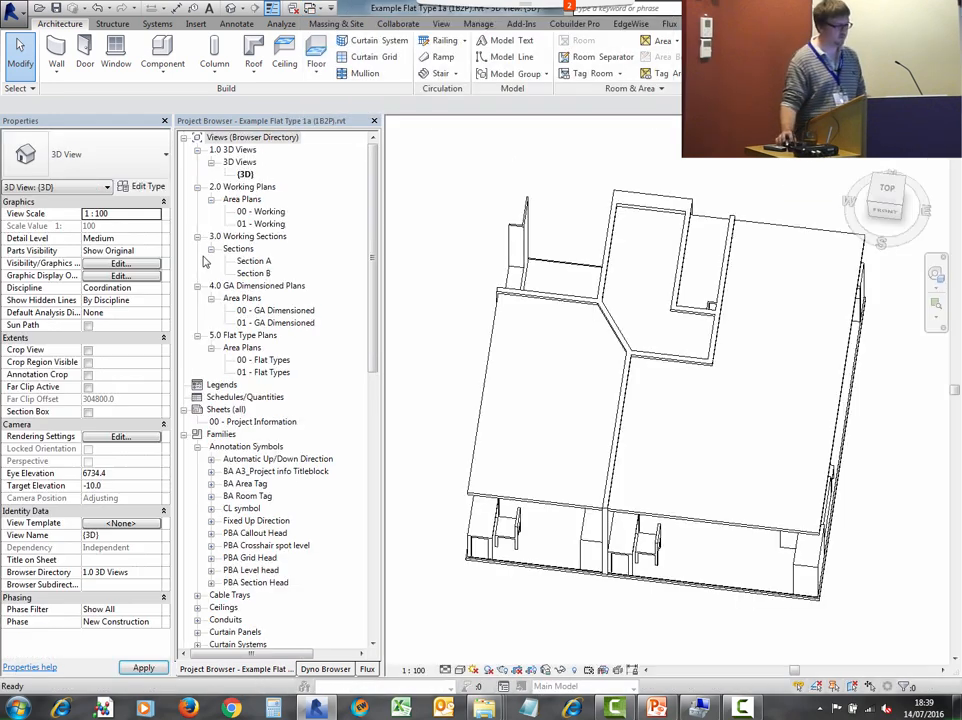
double_click(261, 212)
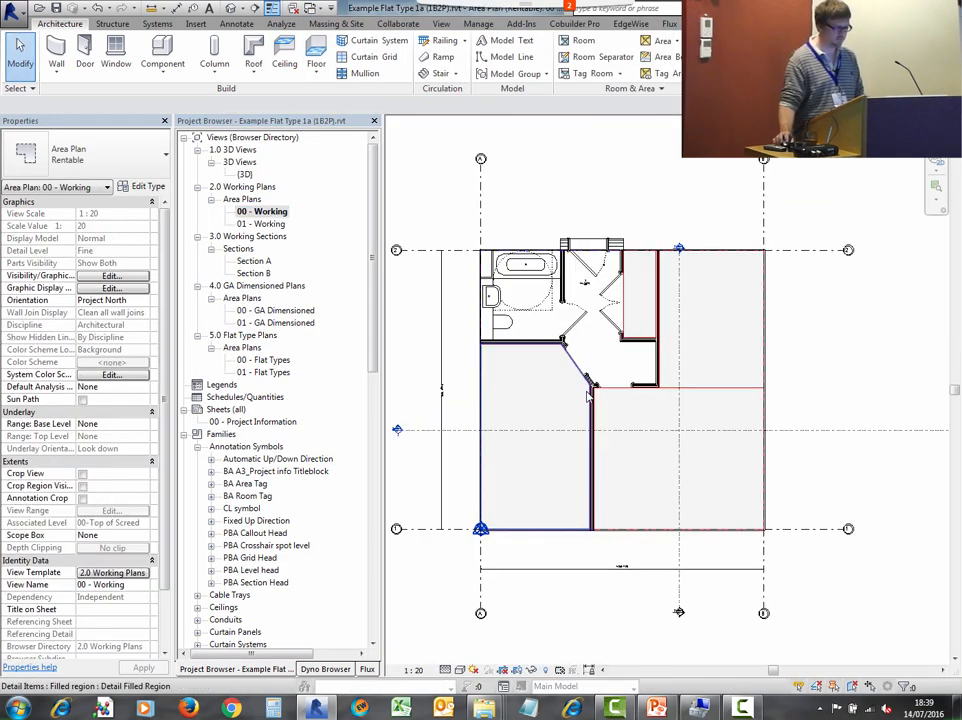
scroll(545, 350, "up", 4)
scroll(544, 345, "down", 2)
scroll(544, 244, "up", 2)
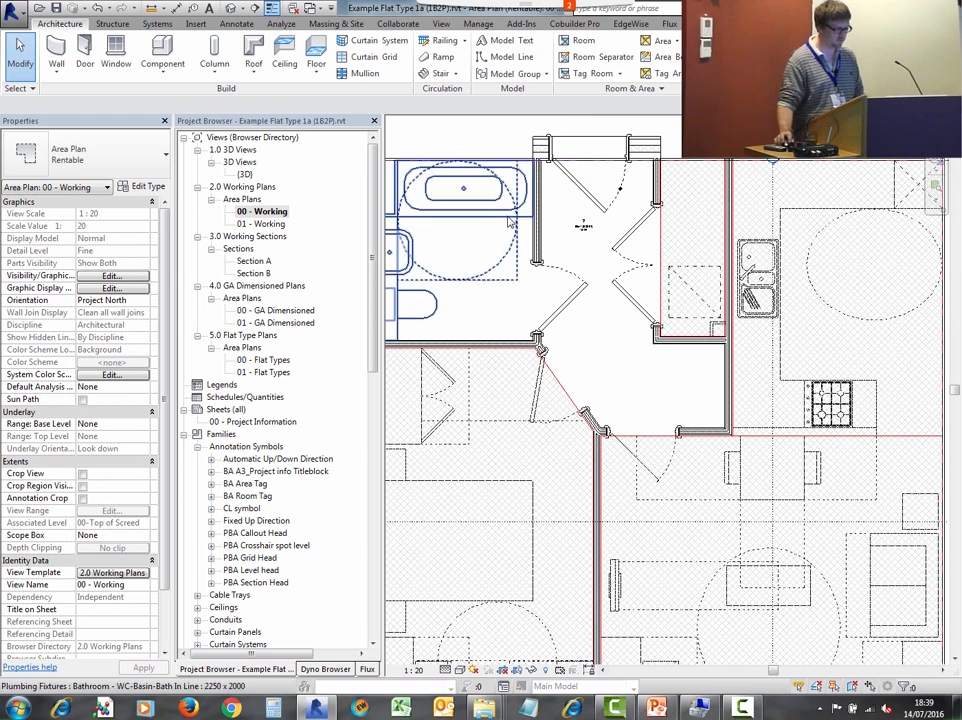
- Rotate the bathroom's combined WC, basin and bath fixture by 90 degrees
left_click(507, 230)
left_click(307, 70)
middle_click_drag(542, 245, 643, 240)
left_click(661, 204)
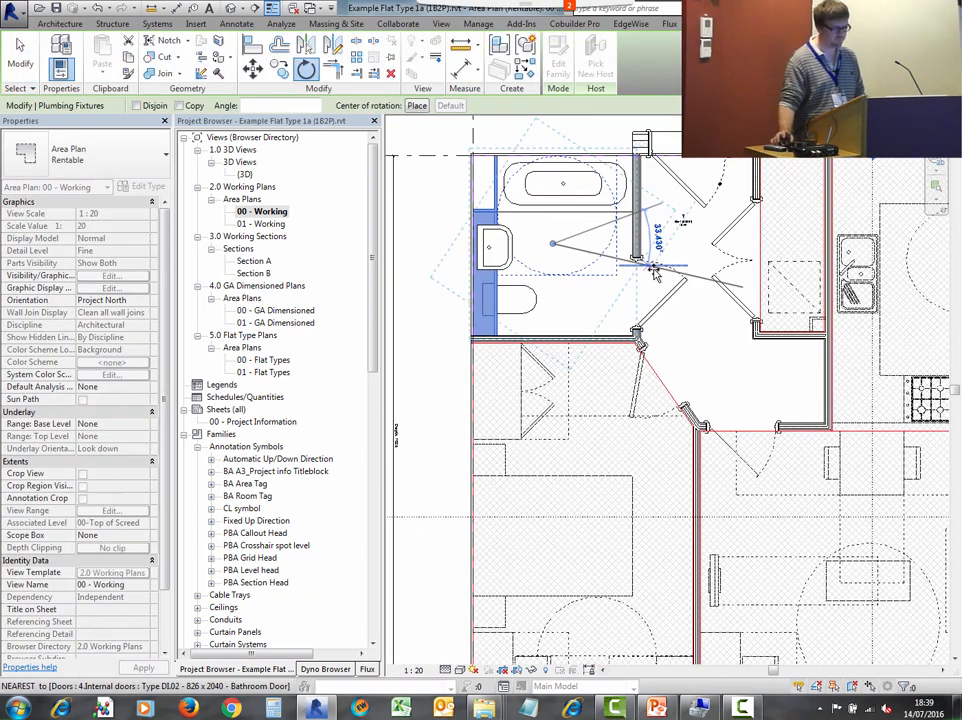
type("90")
key("Return")
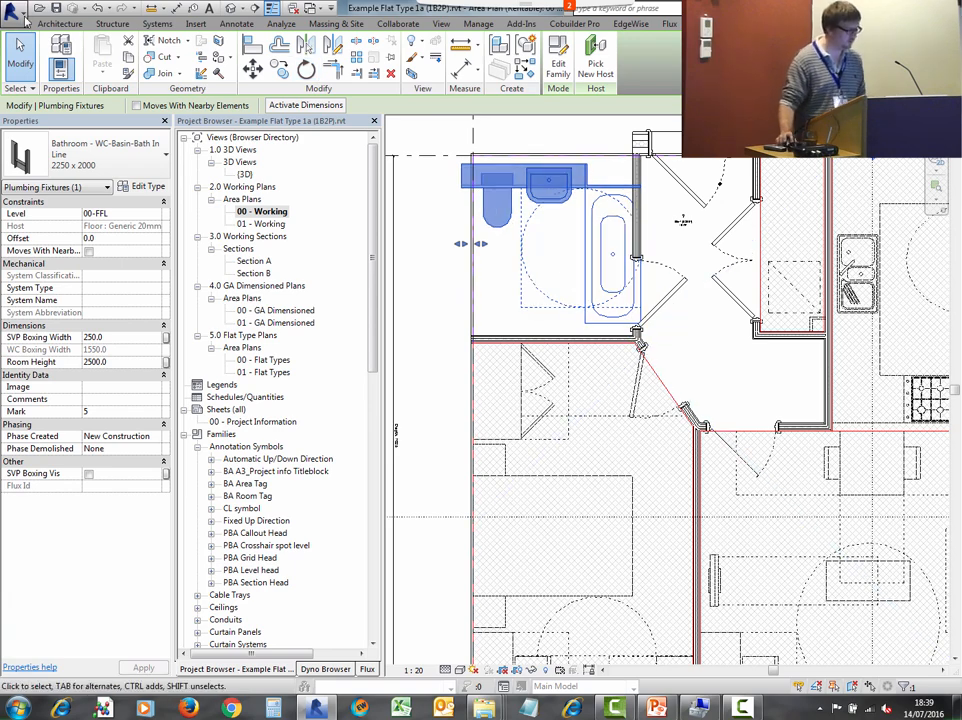
- Save the project as a new file named Example Flat Type 1b (1B2P).rvt in the Flat Types folder
left_click(28, 21)
mouse_move(45, 166)
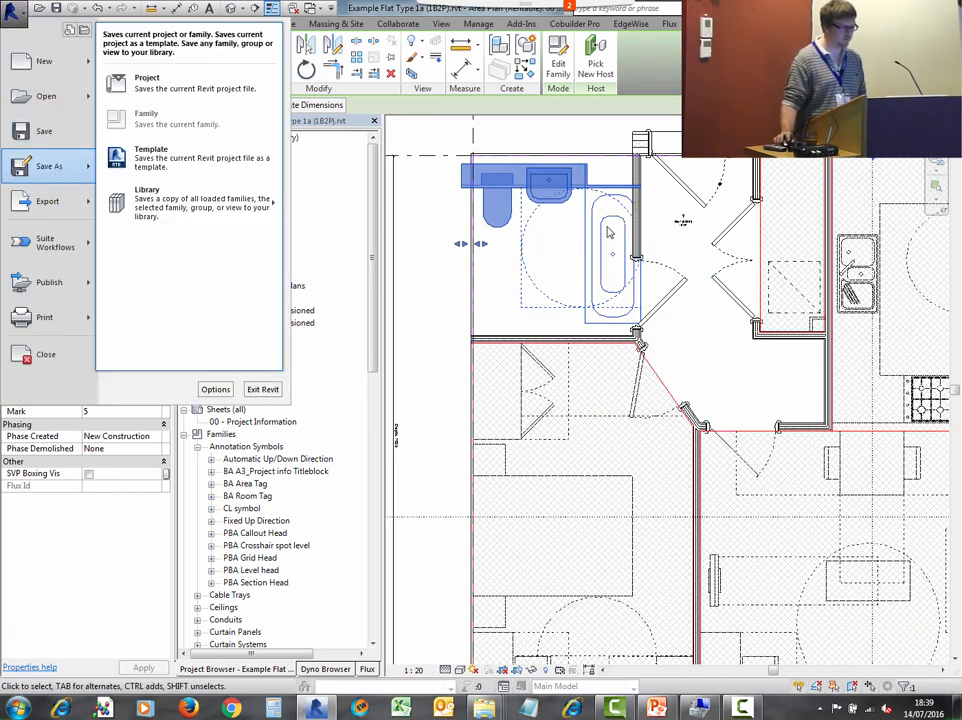
left_click(148, 80)
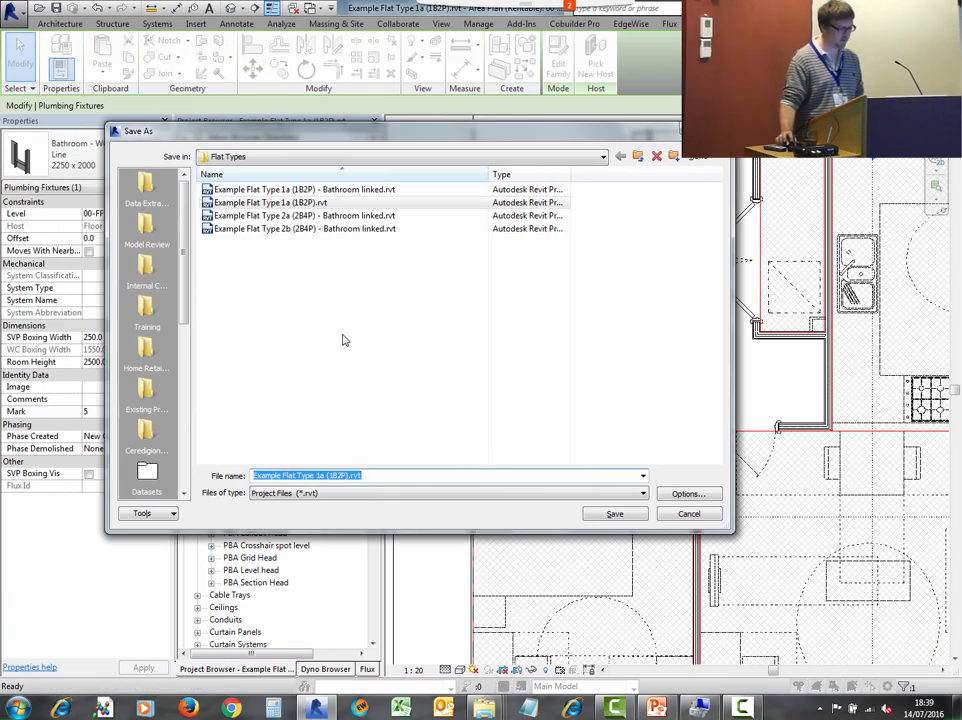
left_click(303, 475)
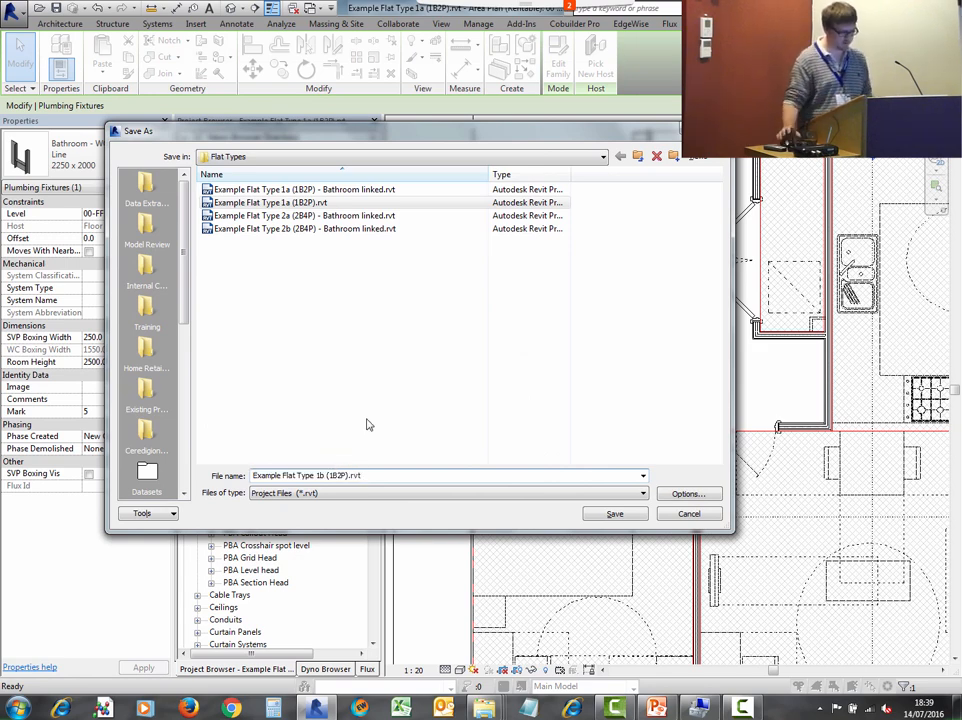
left_click(615, 514)
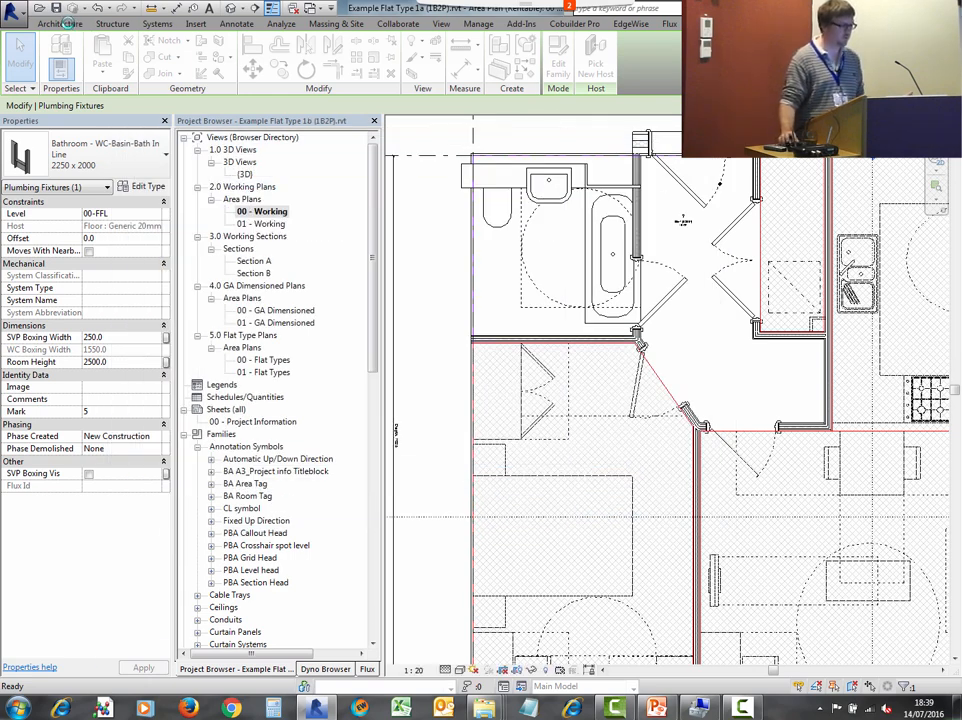
key("Escape")
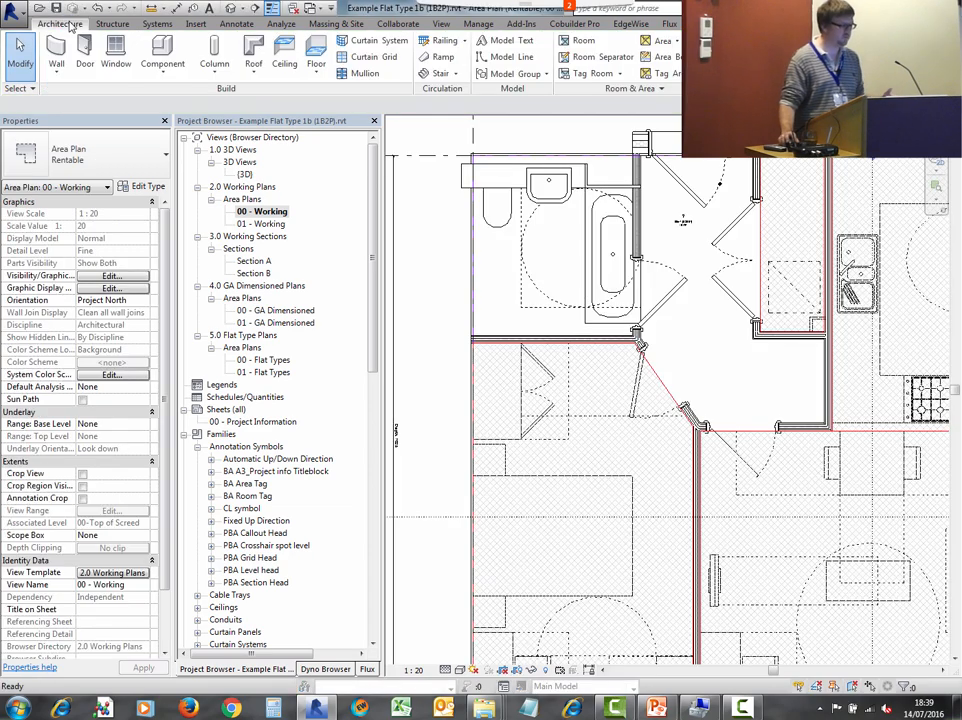
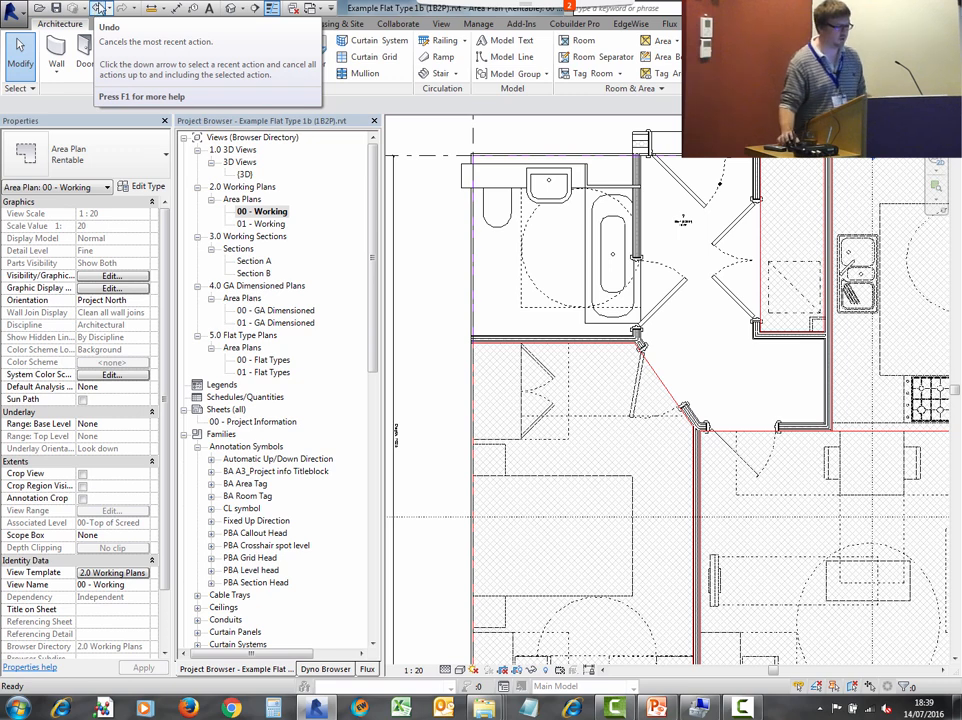
- Load the current flat layout as a group into the open Example Project - Shell.rvt, accepting the duplicate types
left_click(516, 73)
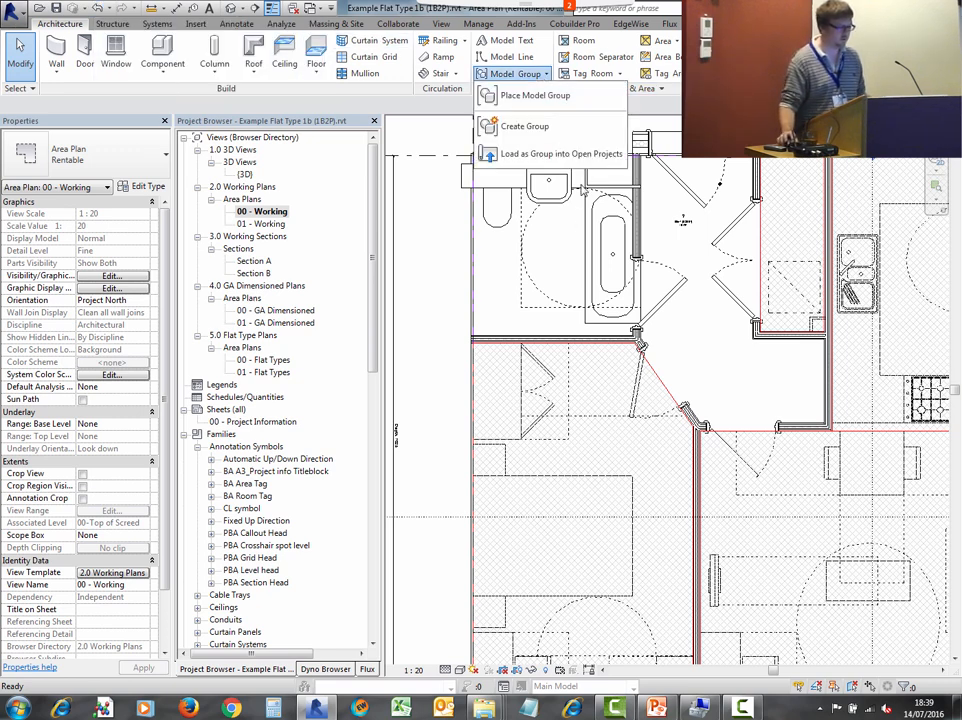
left_click(570, 154)
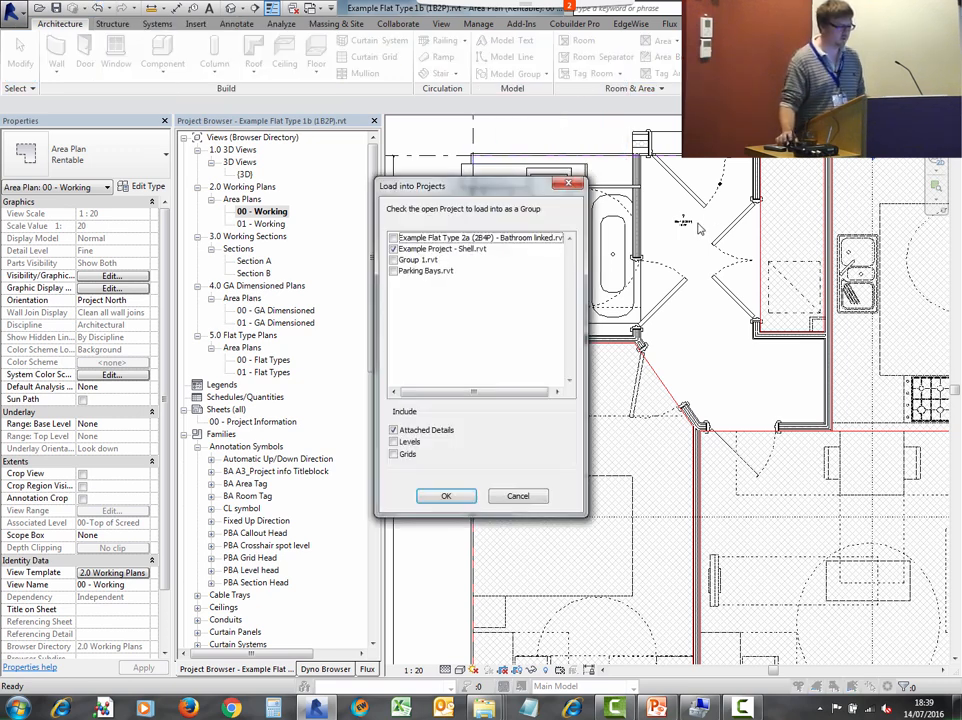
left_click(446, 498)
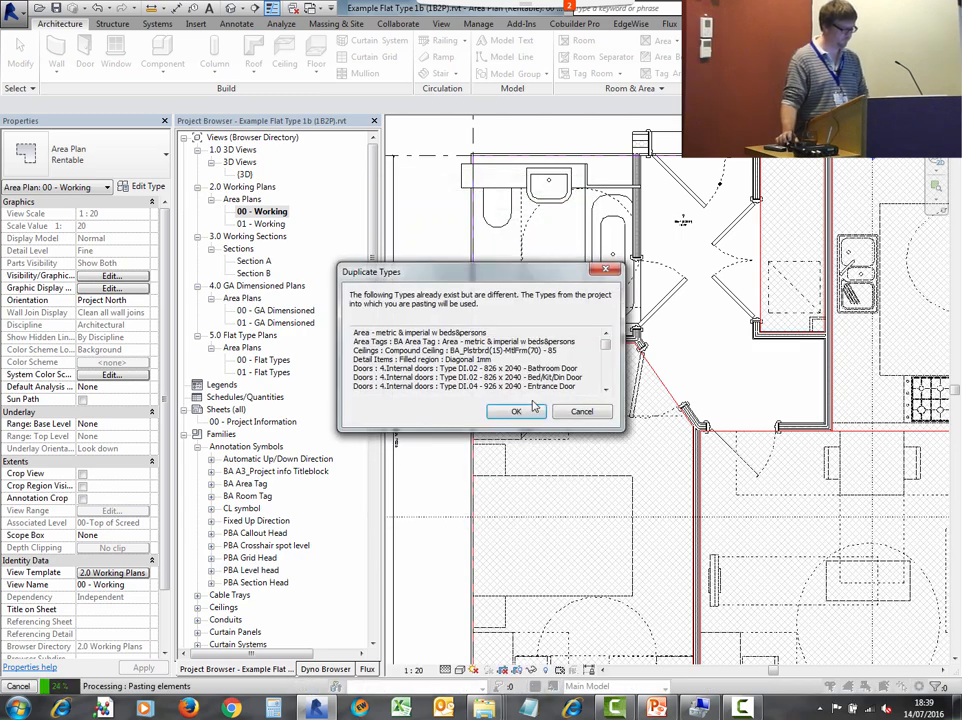
left_click(517, 413)
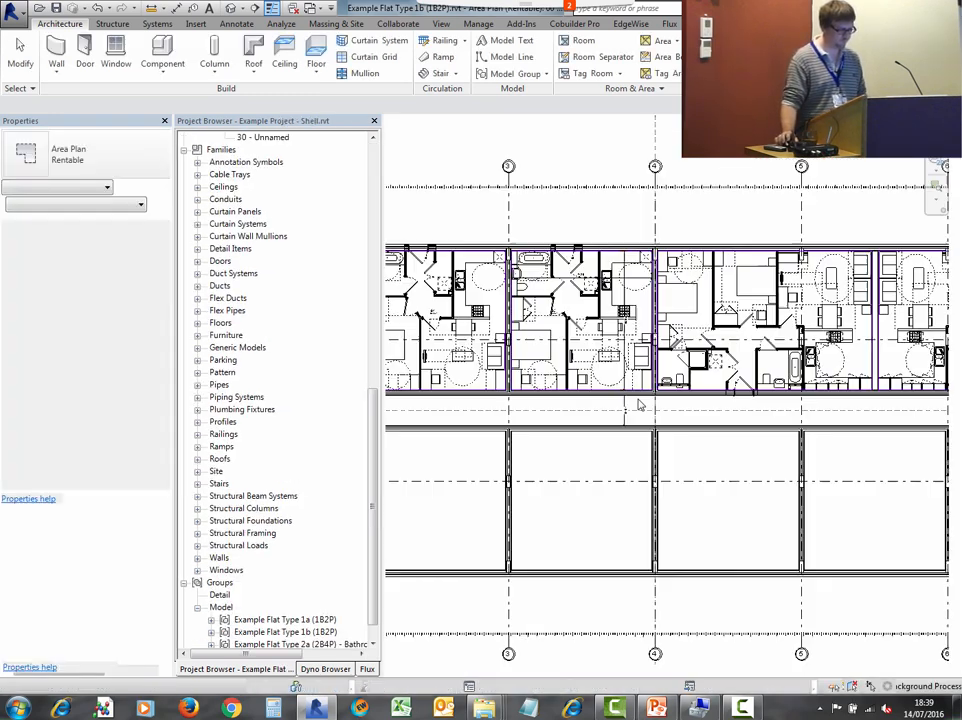
- Swap one placed Example Flat Type 1a group on the ground floor to Example Flat Type 1b (1B2P)
scroll(645, 403, "down", 2)
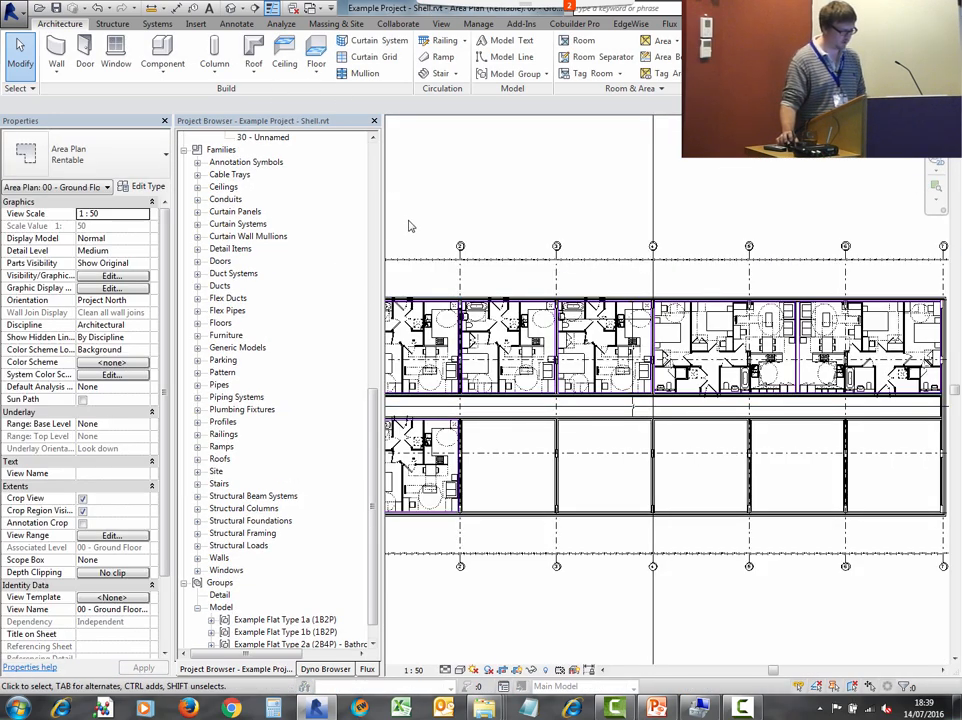
scroll(390, 450, "up", 3)
left_click(676, 266)
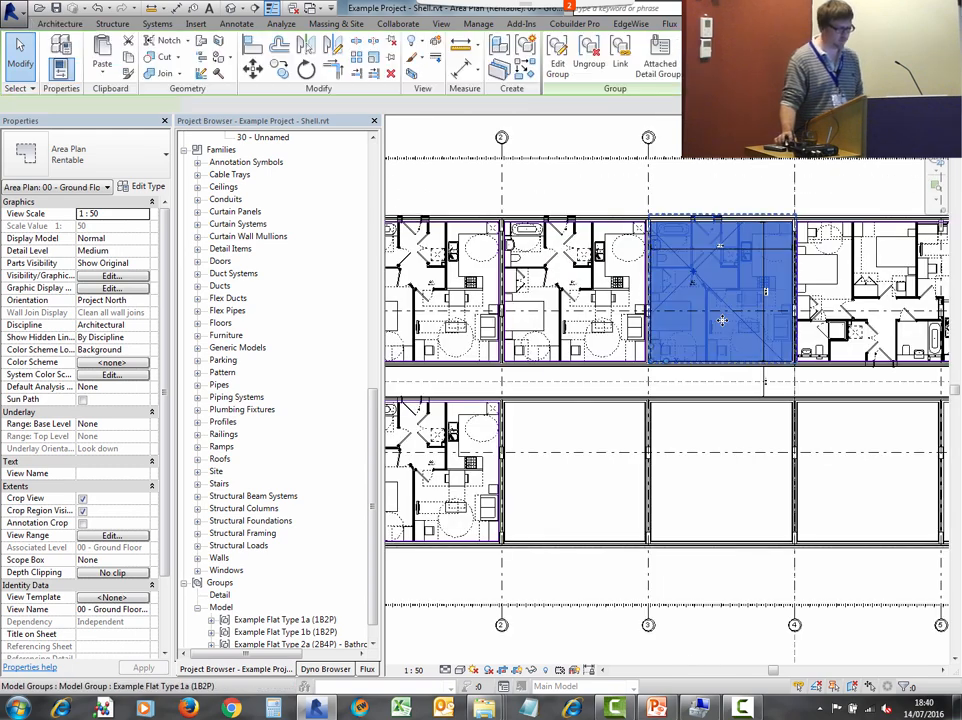
left_click(116, 148)
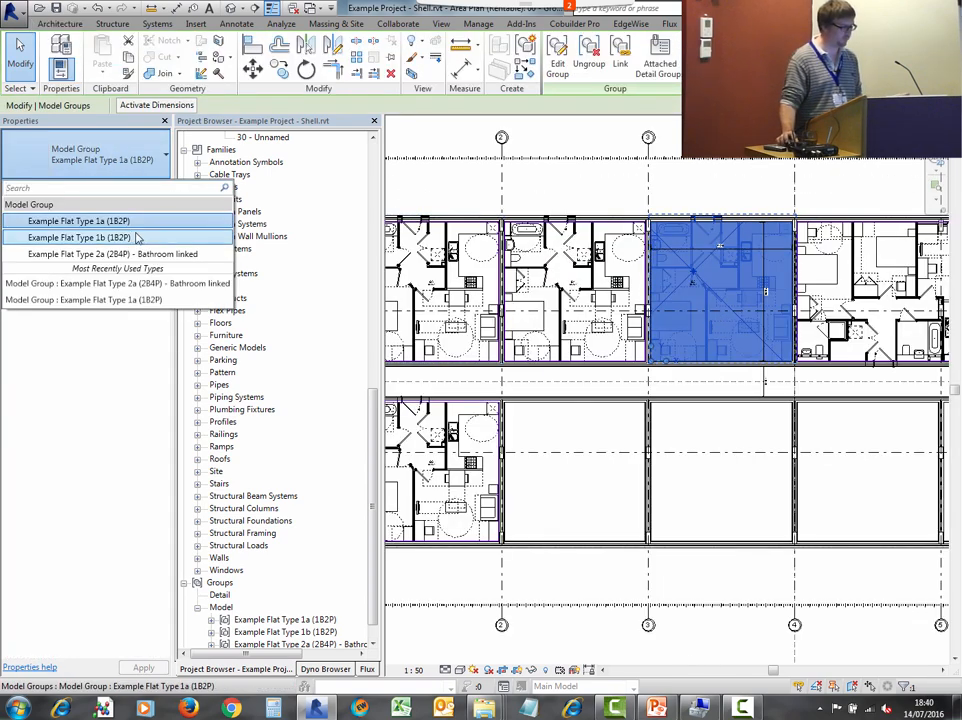
left_click(138, 237)
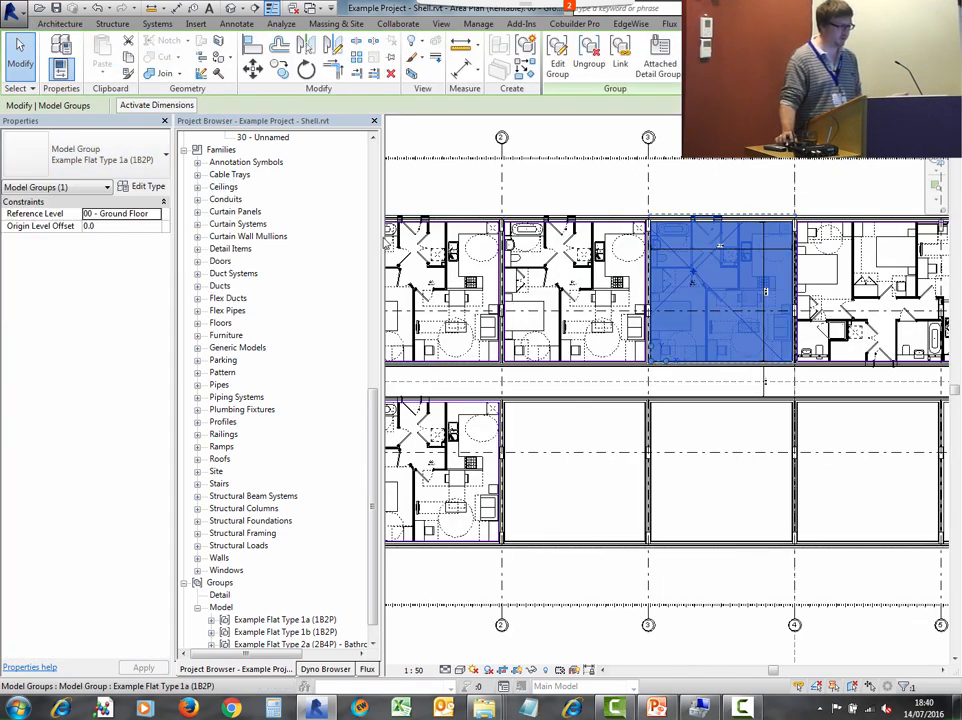
left_click(568, 183)
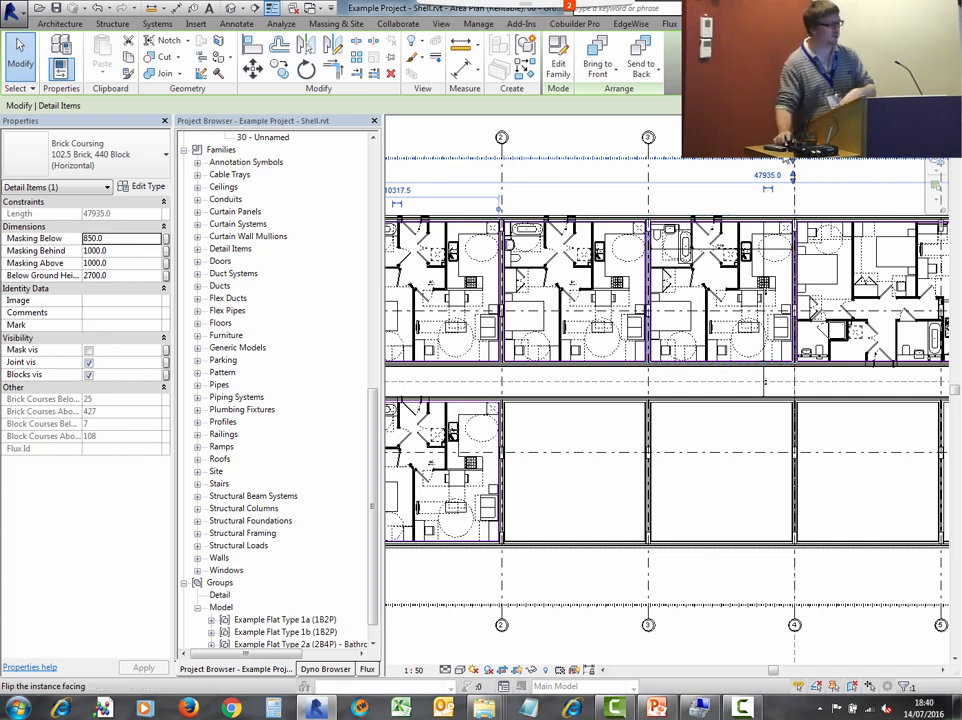
- Select all the model groups on the ground floor plan using a filter limited to Model Groups
scroll(779, 263, "down", 1)
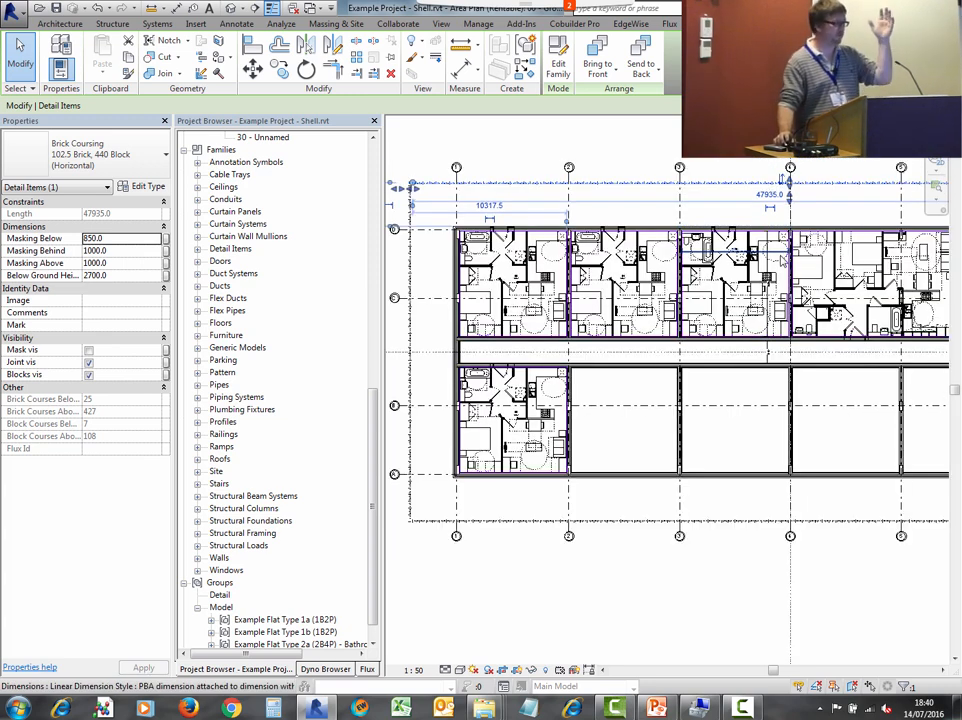
middle_click_drag(560, 261, 542, 248)
scroll(503, 281, "down", 2)
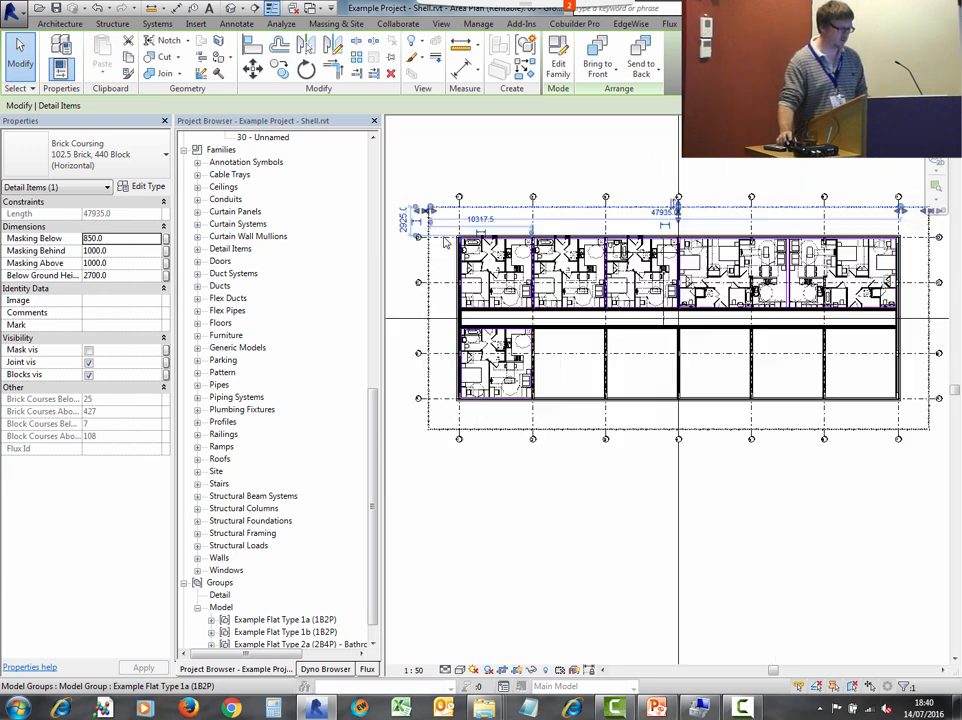
left_click(470, 190)
left_click_drag(421, 166, 954, 486)
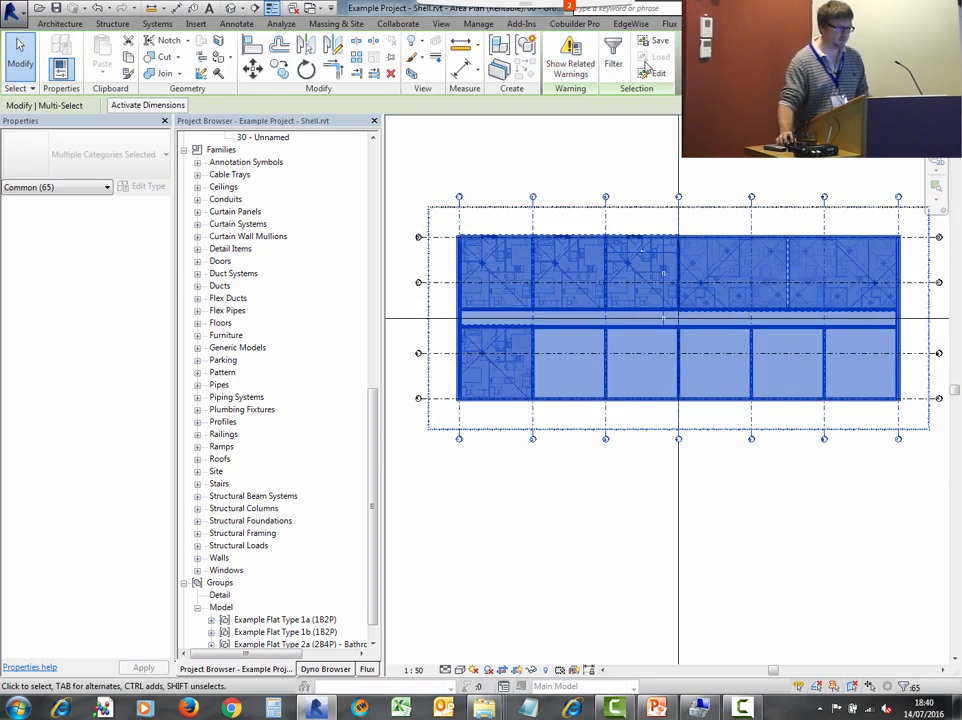
left_click(613, 60)
left_click(563, 287)
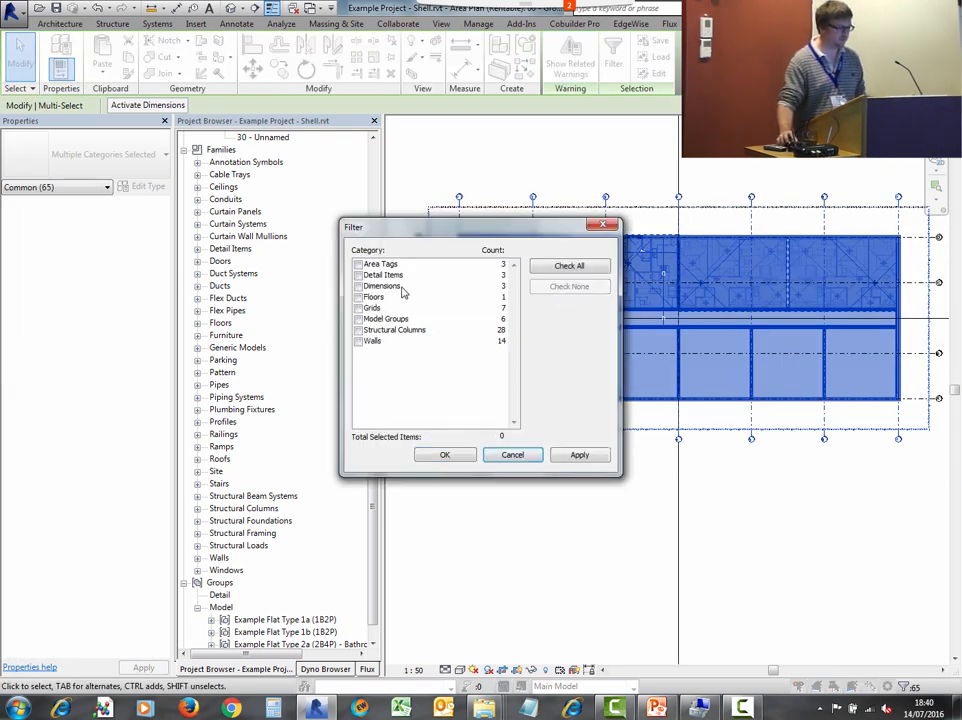
left_click(358, 319)
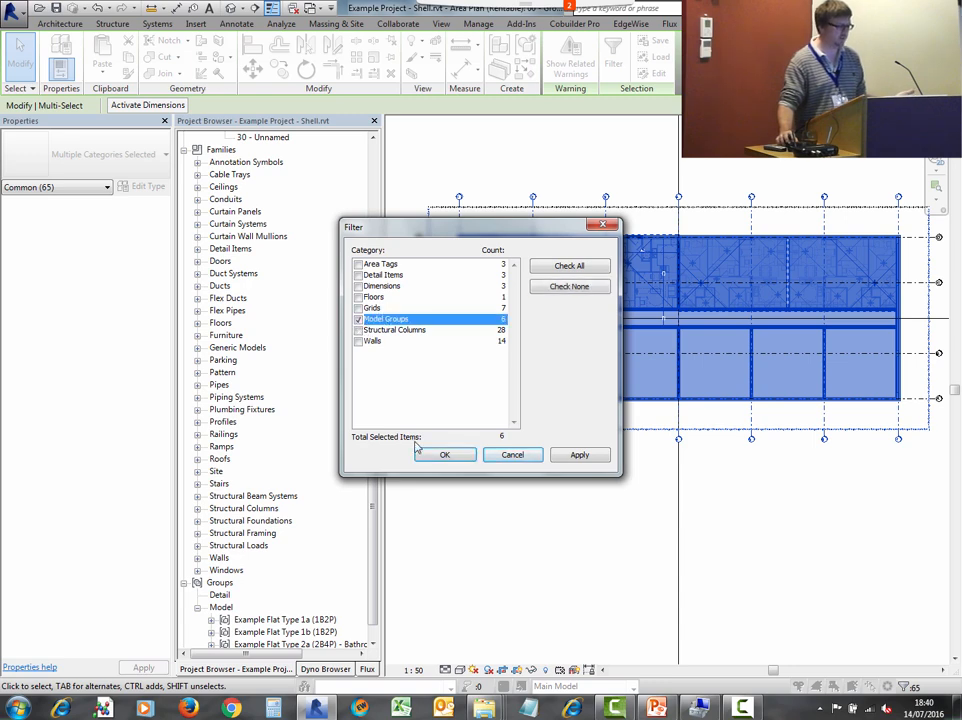
left_click(446, 455)
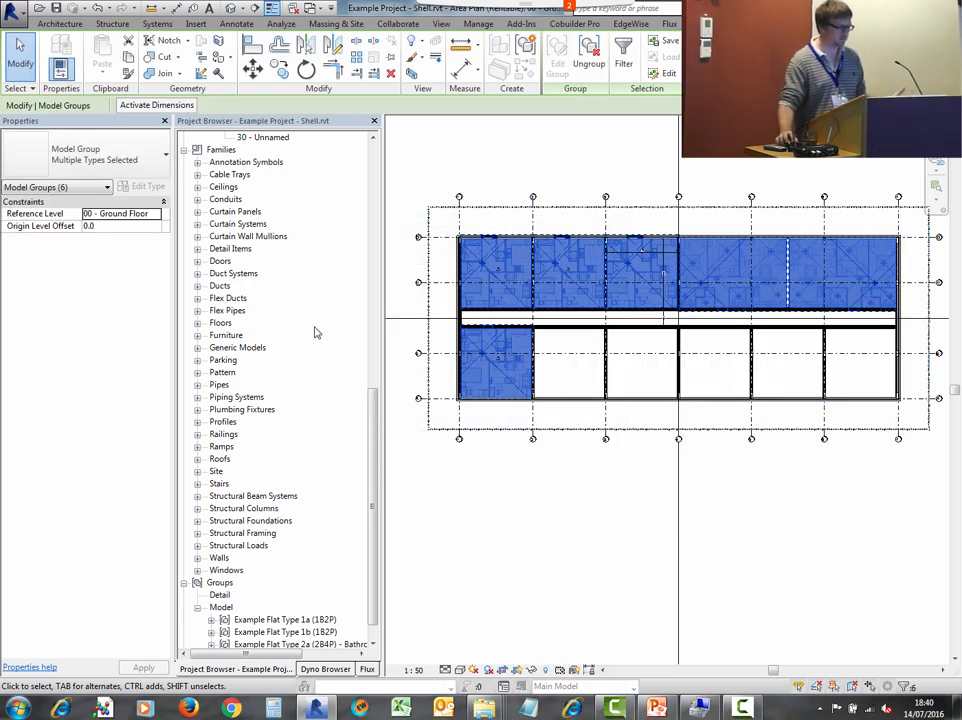
- In the 3D view, select all flat model groups and paste copies aligned to the Area Plan 02 - Second Floor view
left_click_drag(373, 402, 399, 163)
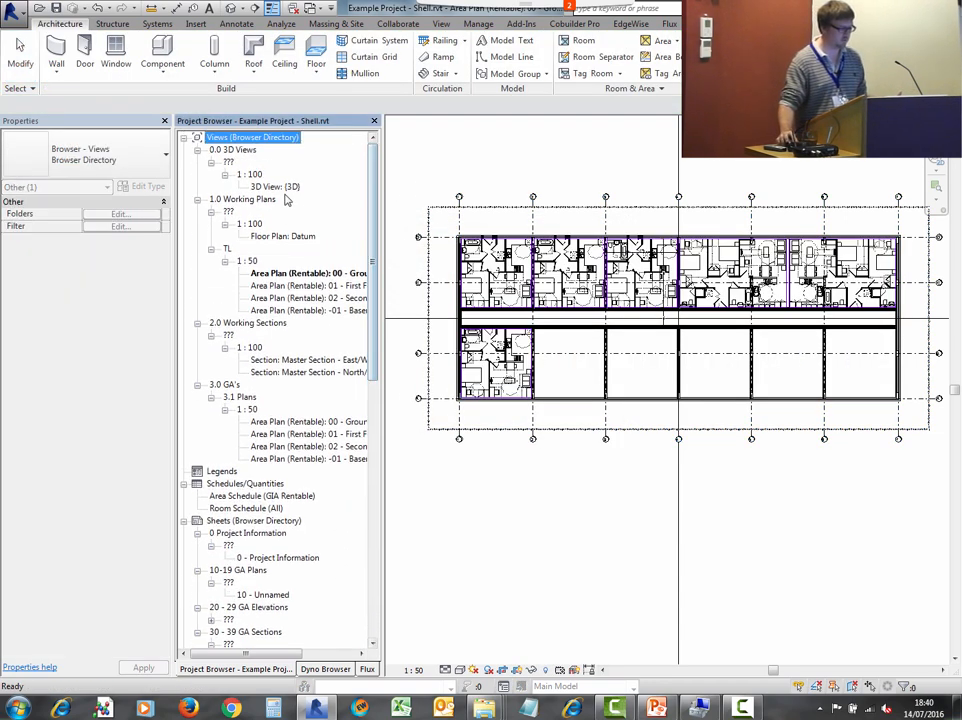
double_click(275, 186)
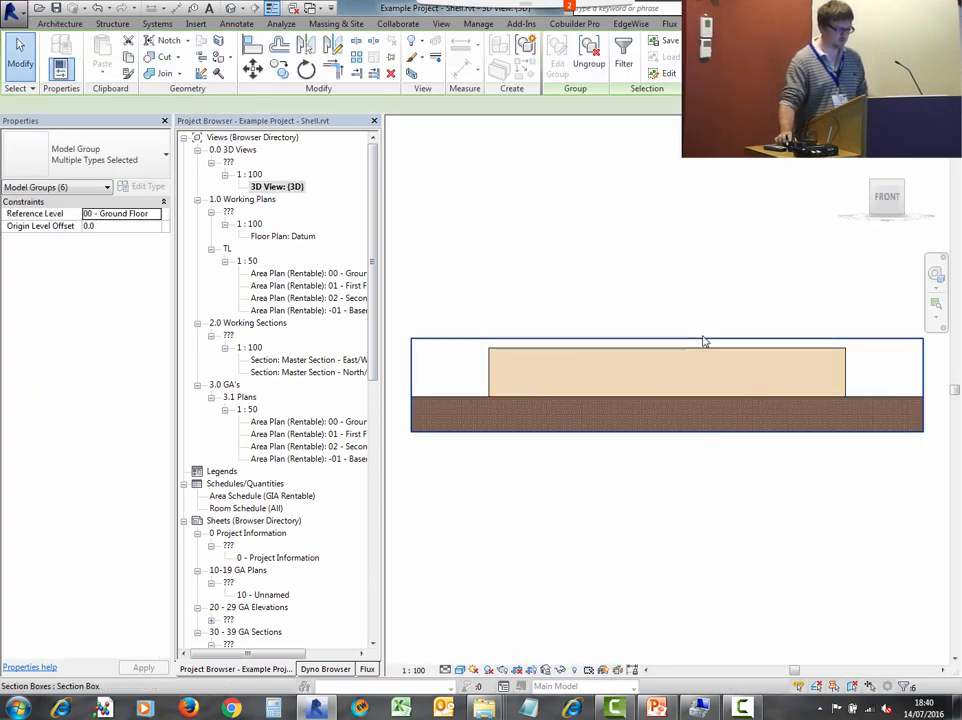
middle_click_drag(650, 240, 717, 381, "shift")
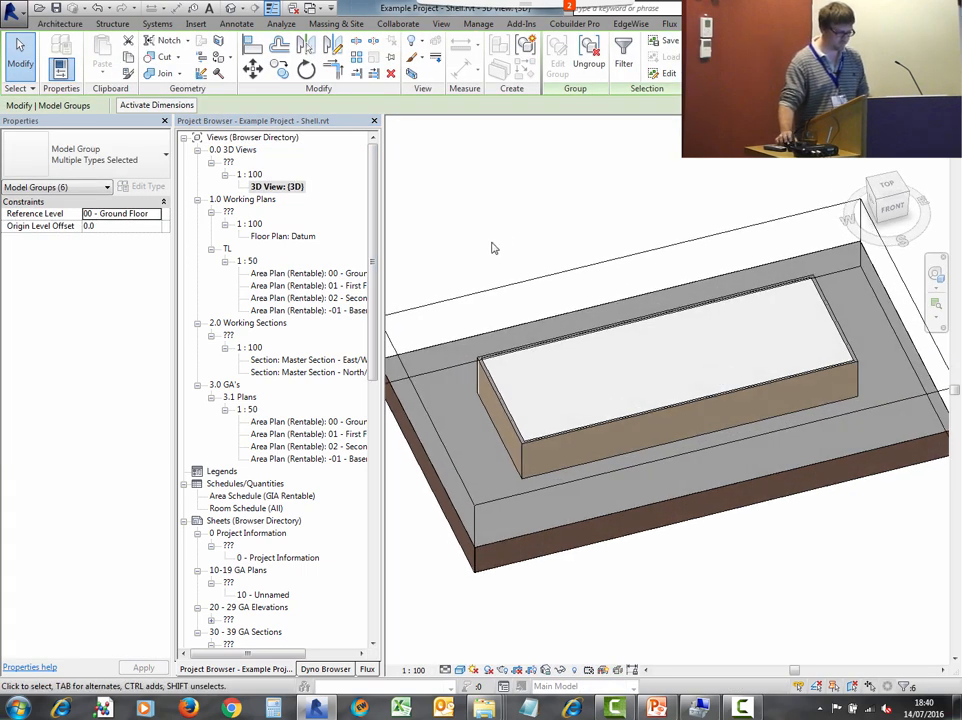
scroll(470, 225, "down", 2)
left_click_drag(449, 200, 805, 504)
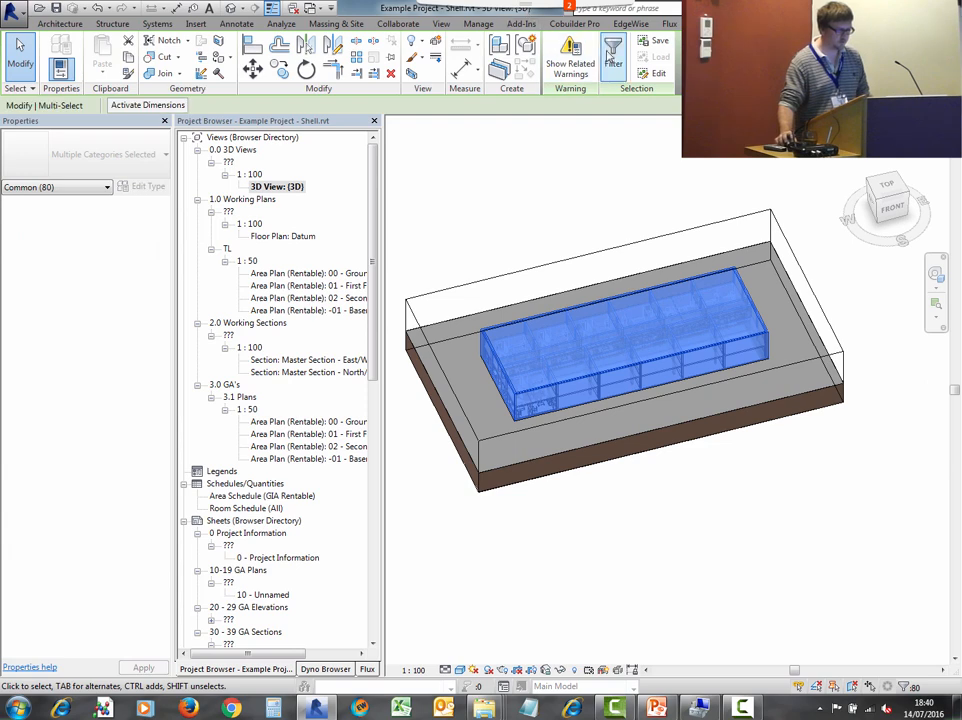
left_click(613, 55)
left_click(569, 286)
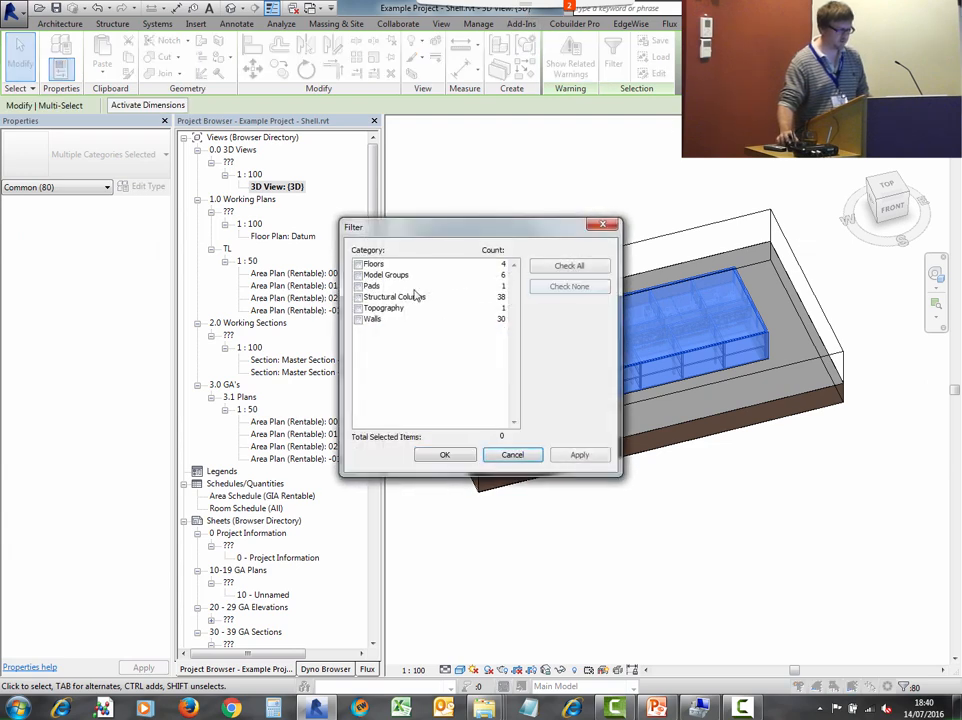
left_click(360, 275)
left_click(445, 455)
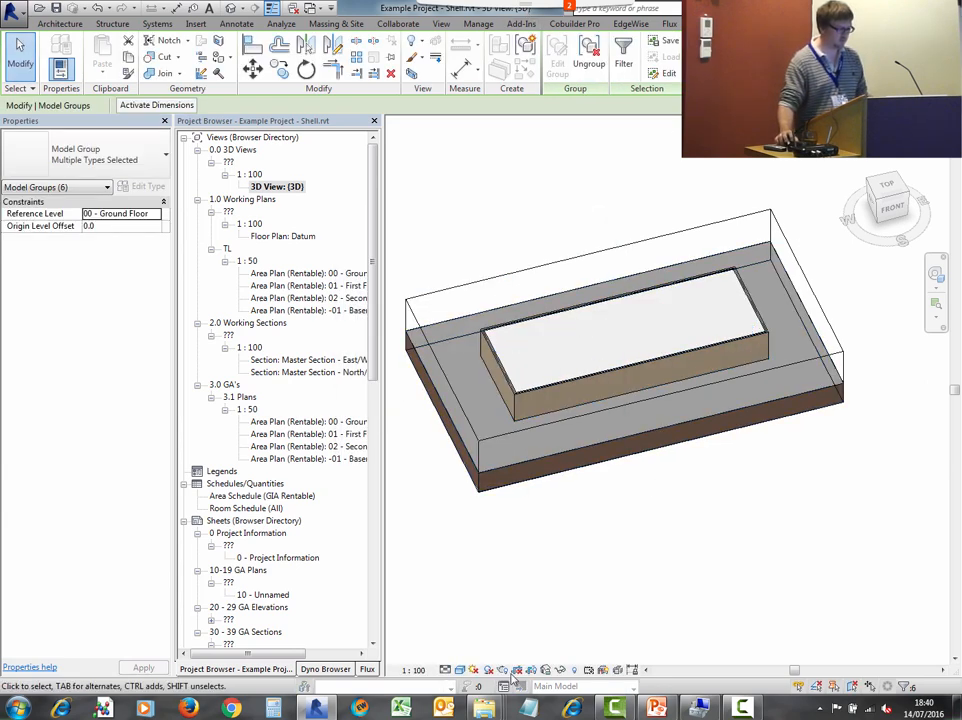
left_click(129, 57)
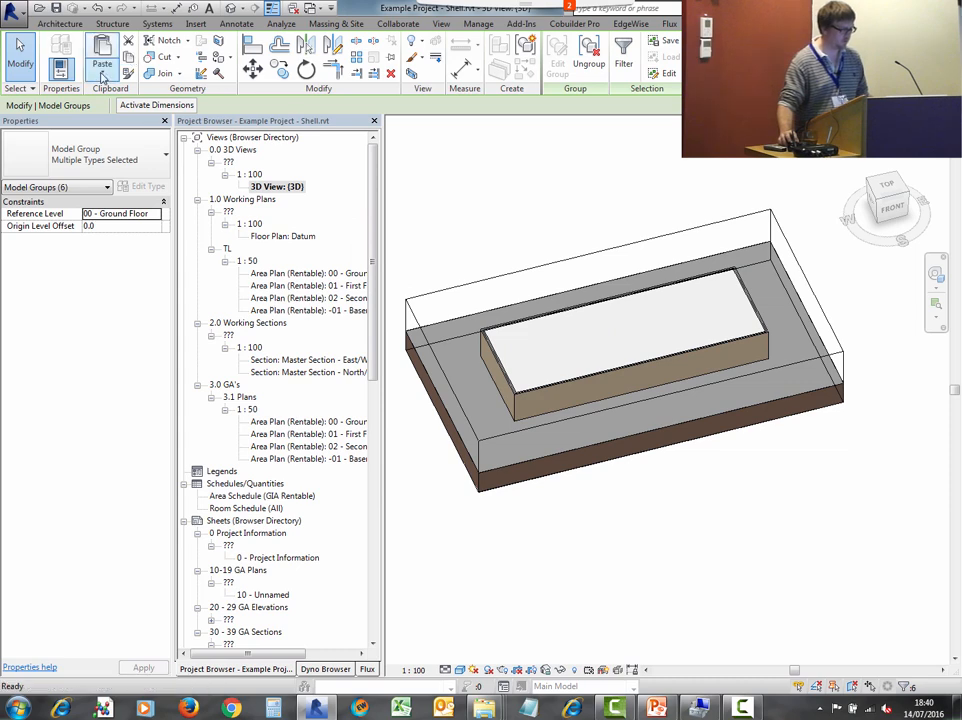
left_click(102, 70)
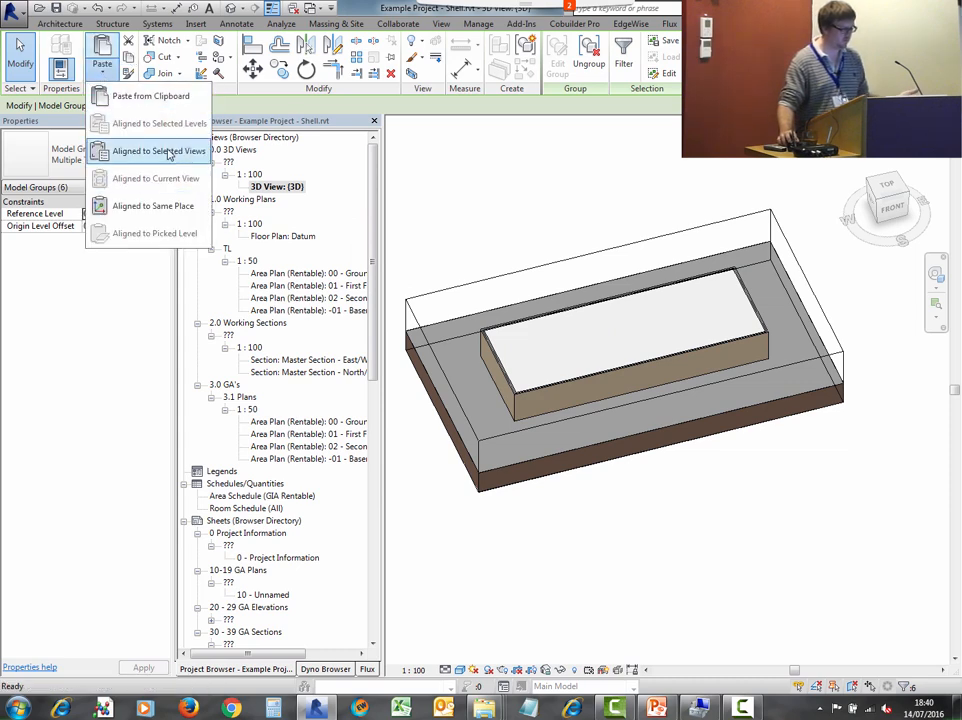
left_click(163, 151)
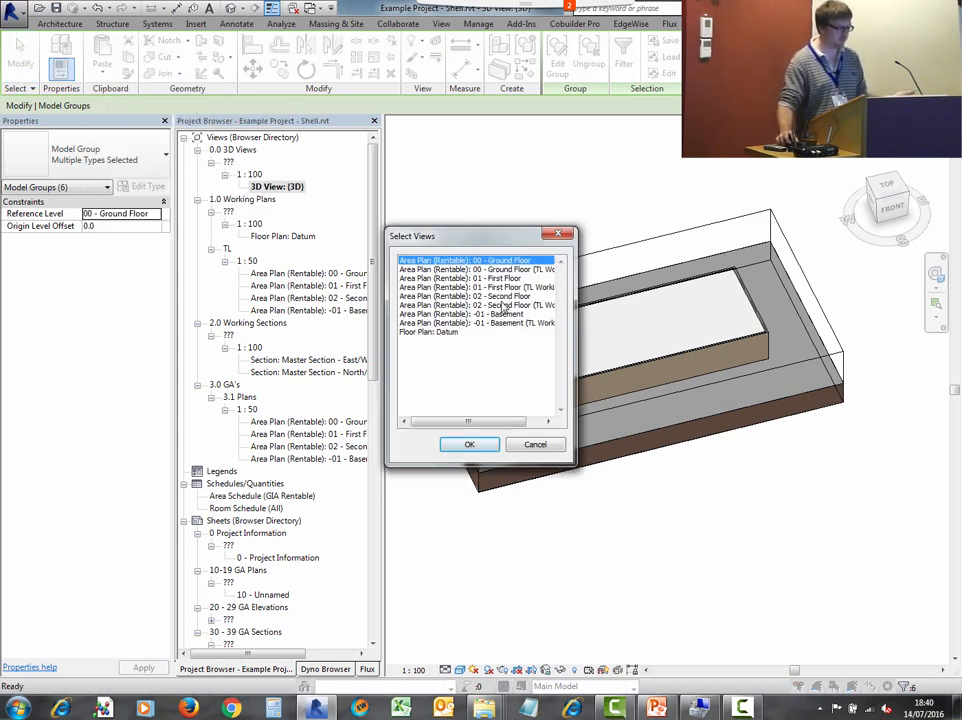
left_click(494, 296)
left_click(470, 444)
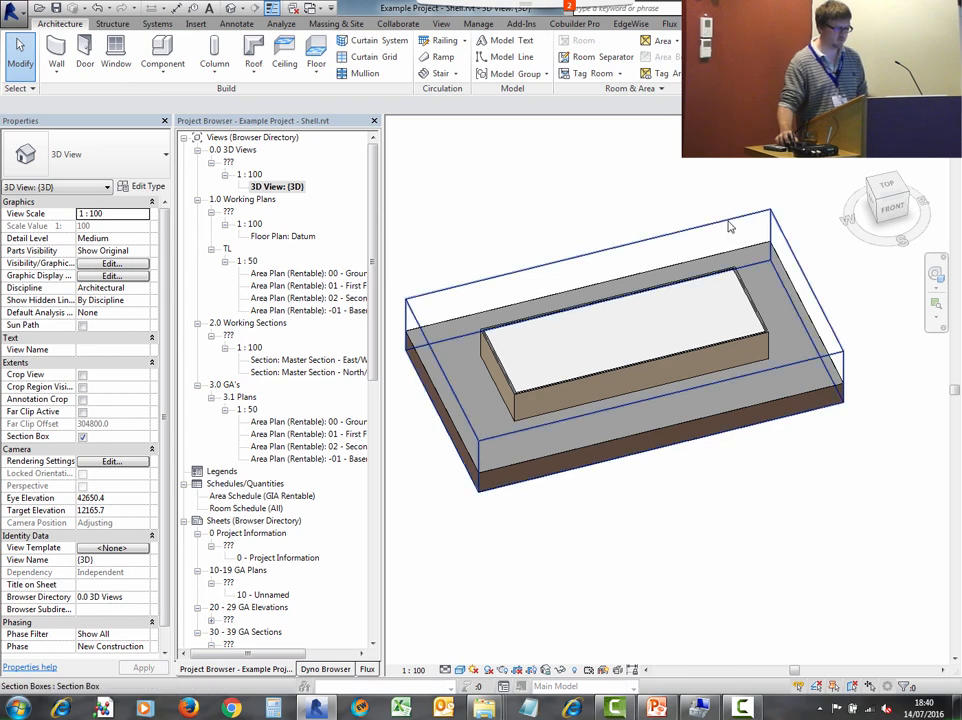
- Inspect the 3D view and the 02 - Second Floor area plans for the pasted flat groups
left_click(729, 222)
left_click_drag(625, 327, 738, 184)
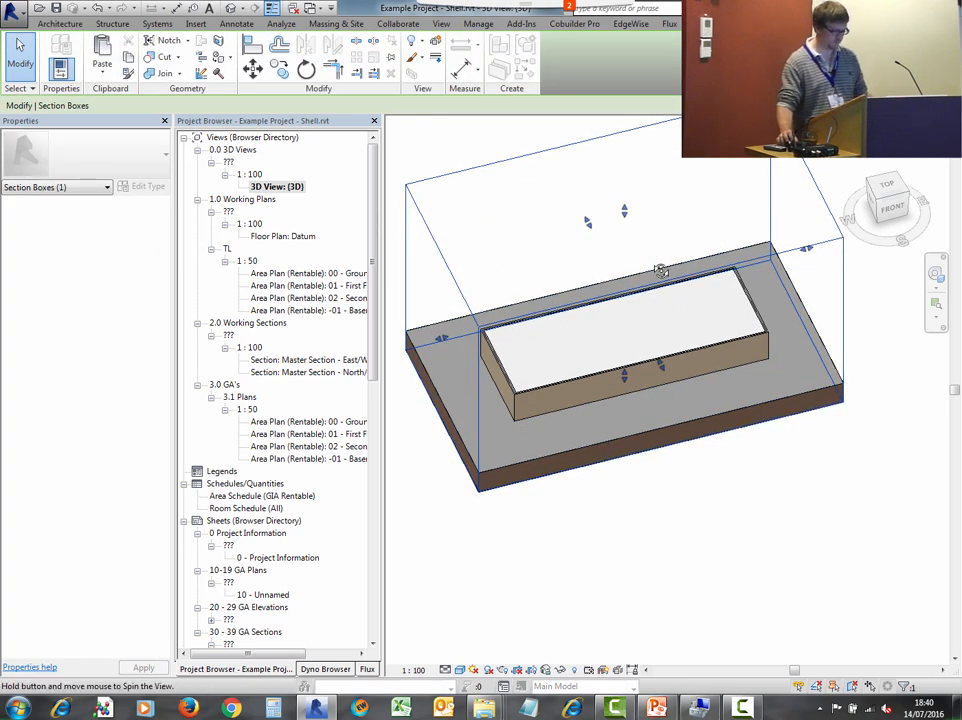
middle_click_drag(661, 270, 740, 230, "shift")
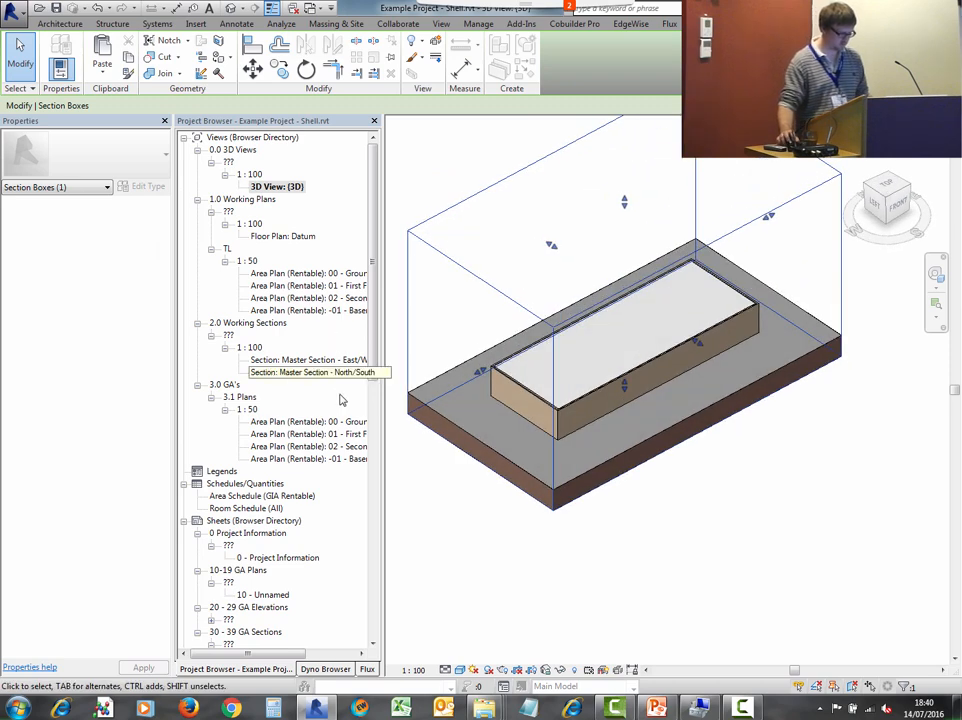
double_click(305, 446)
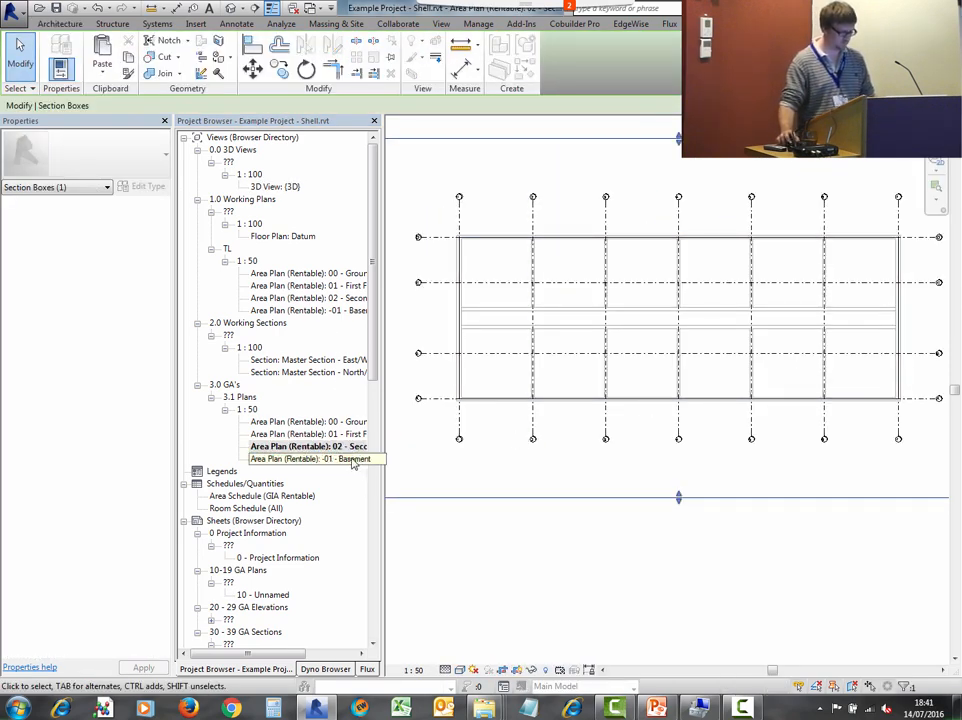
double_click(332, 299)
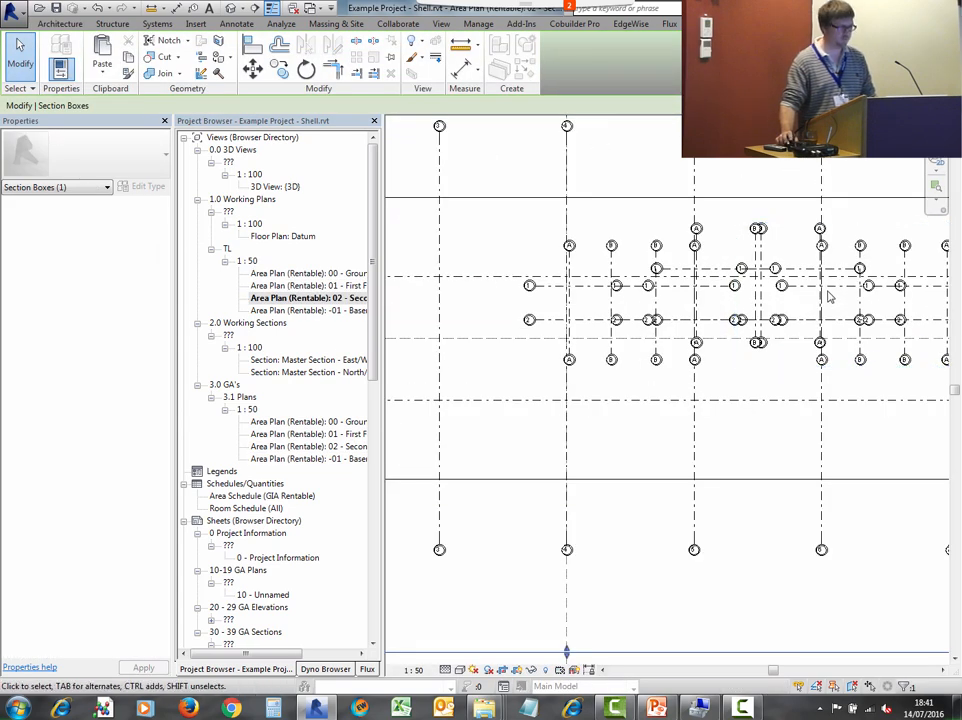
key("ctrl+Tab")
key("ctrl+Tab")
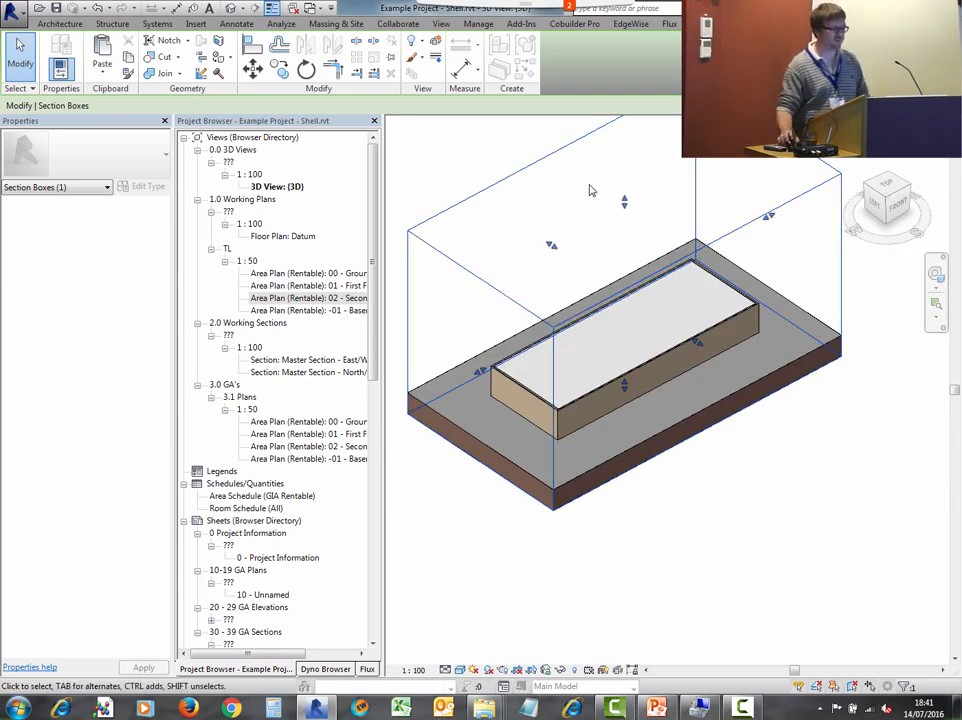
left_click(459, 151)
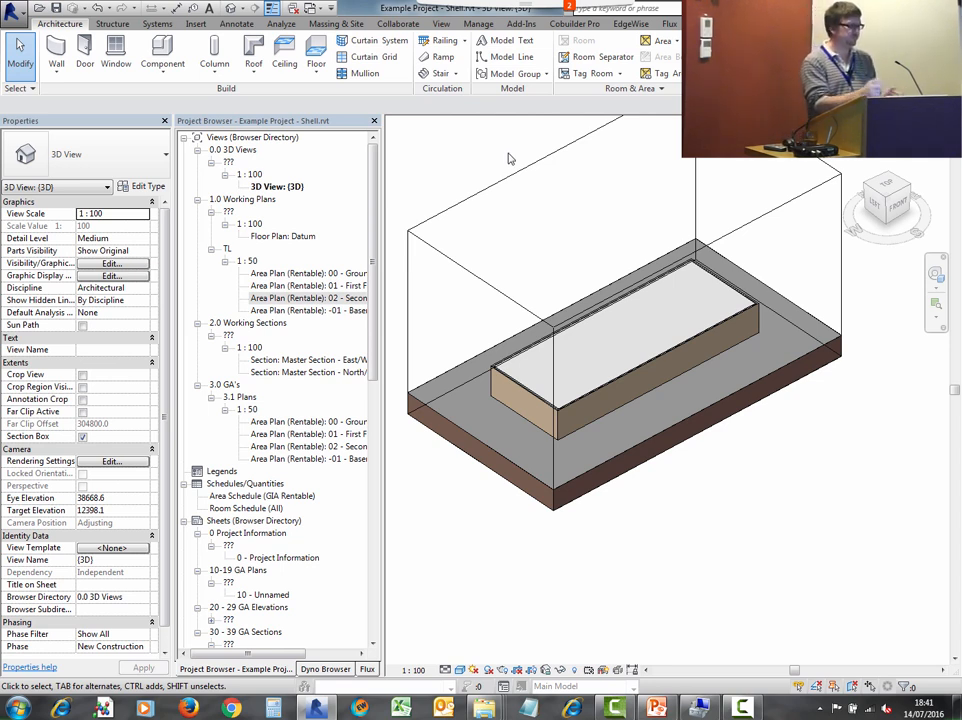
- Switch to the Example Project - Shell.rvt 00 - Ground Floor (TL Working) area plan window
left_click(310, 8)
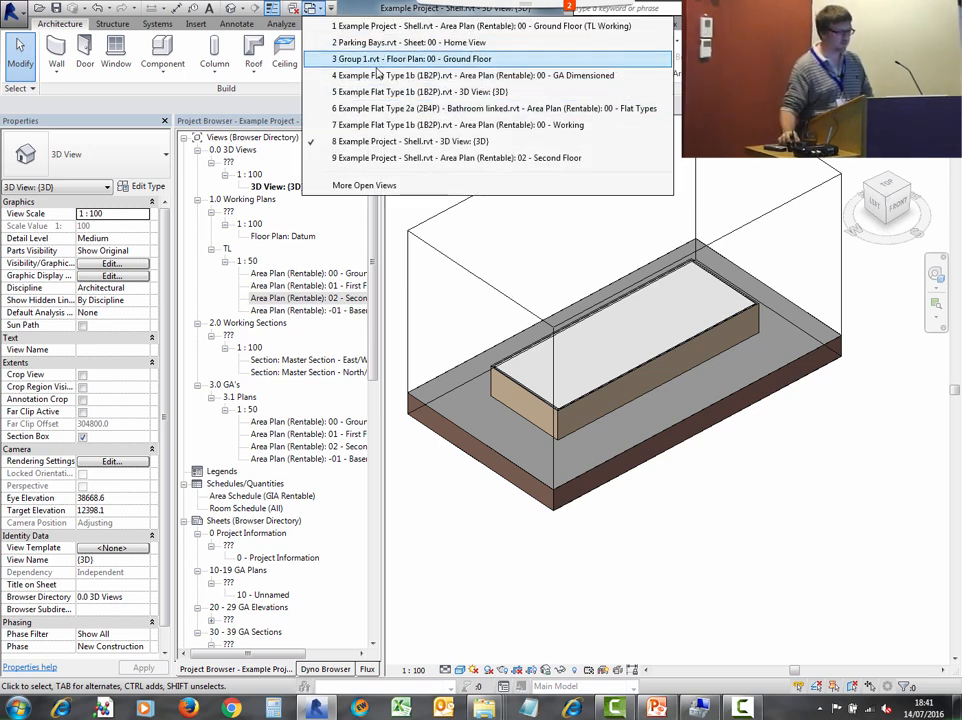
left_click(470, 26)
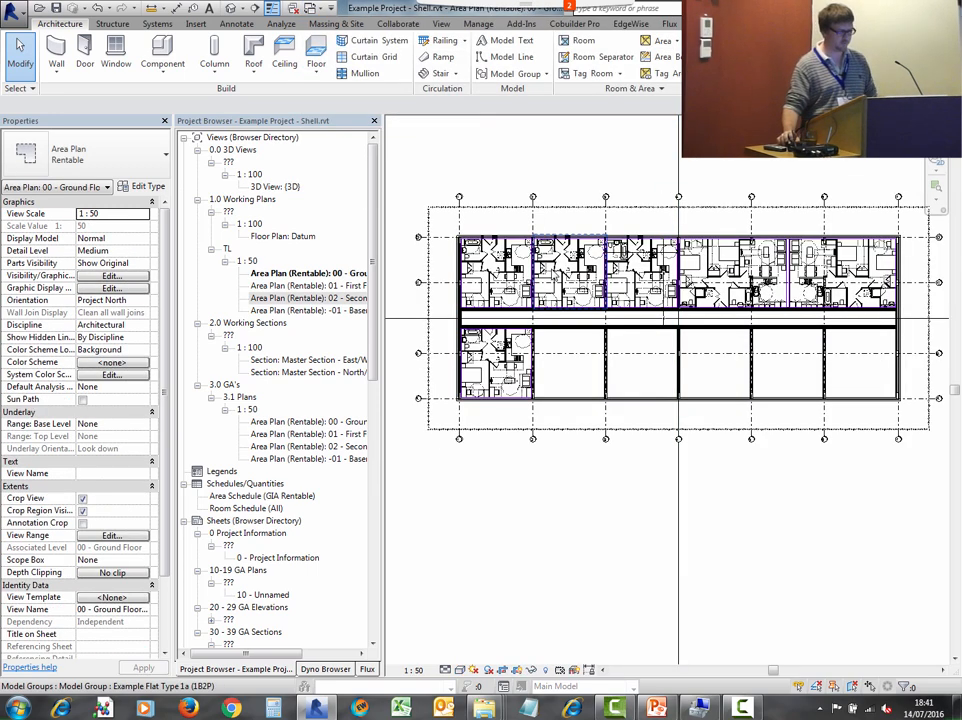
middle_click_drag(558, 257, 554, 326)
- Switch to the Example Flat Type 2a (2B4P) - Bathroom linked file showing its 00 - Flat Types area plan
left_click(318, 8)
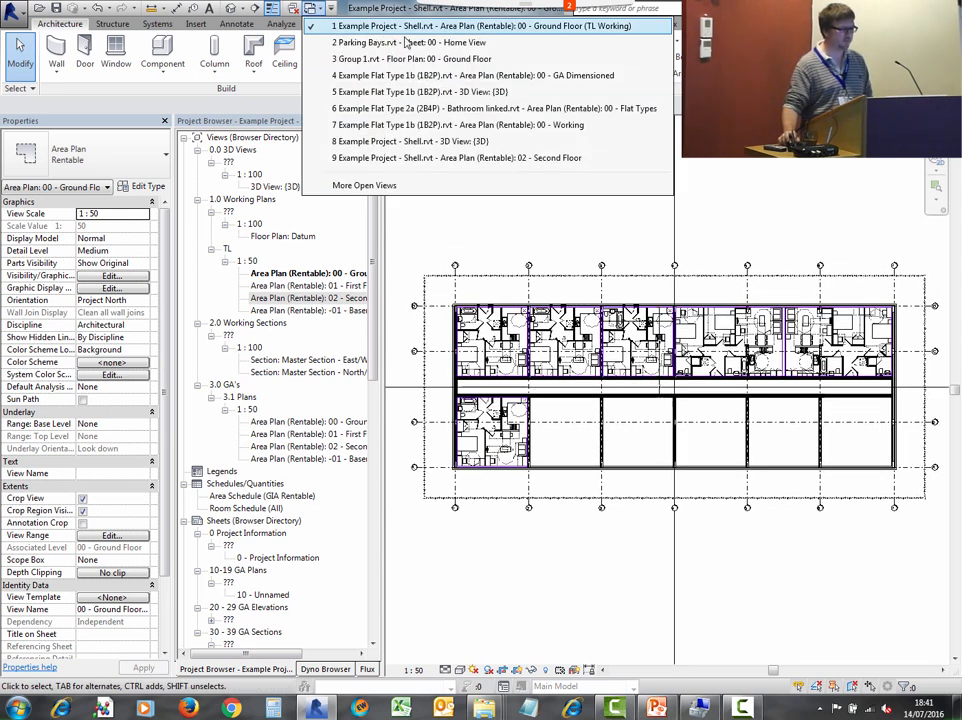
left_click(312, 10)
left_click(319, 10)
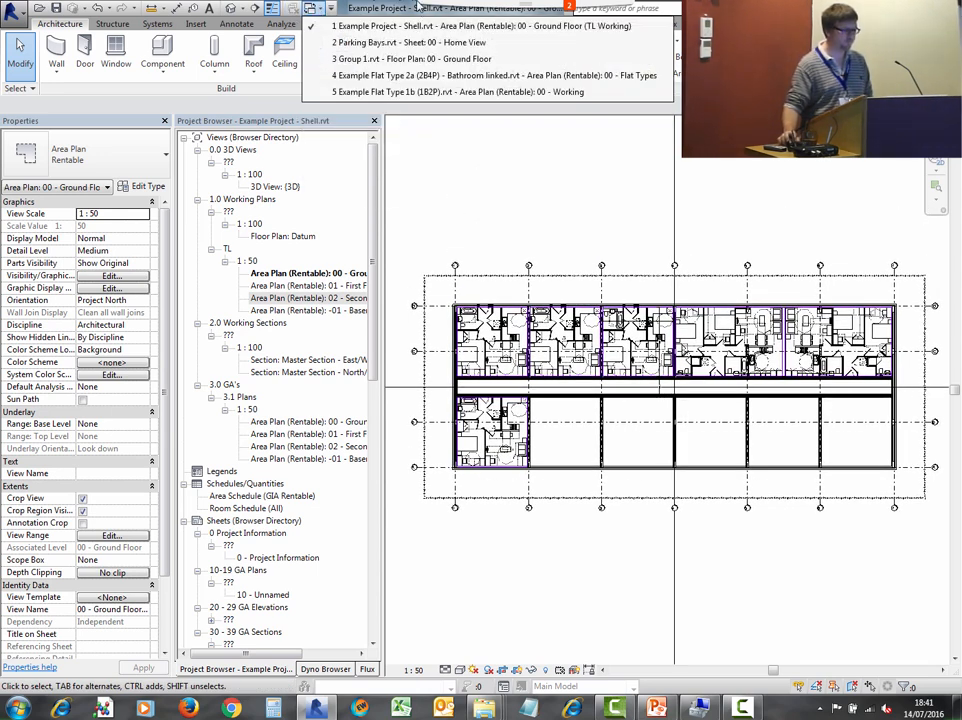
left_click(415, 75)
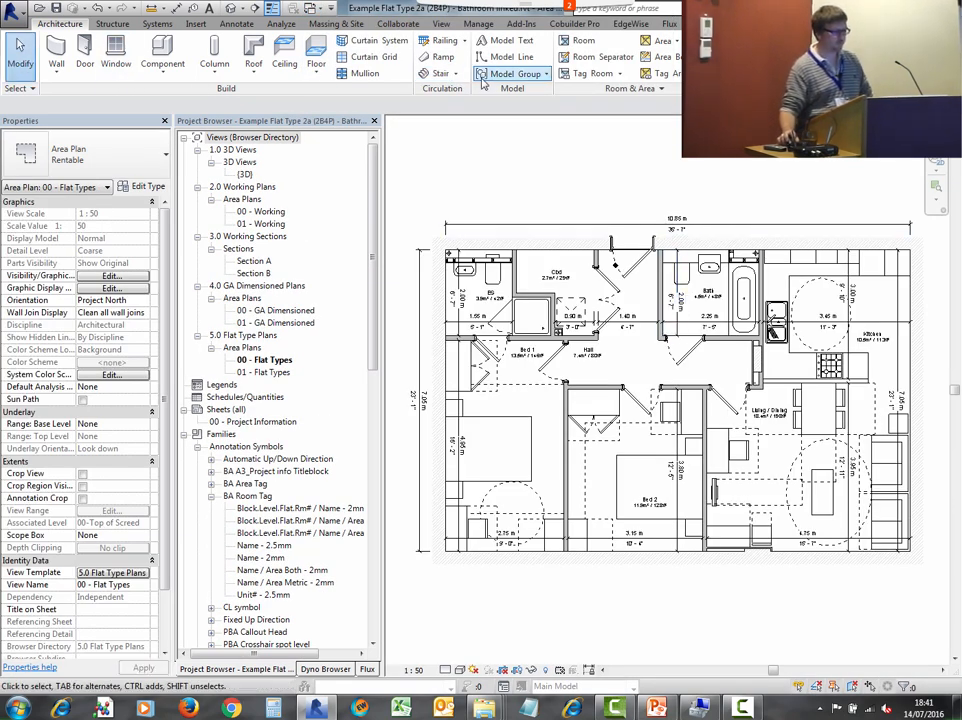
left_click(515, 74)
left_click(561, 154)
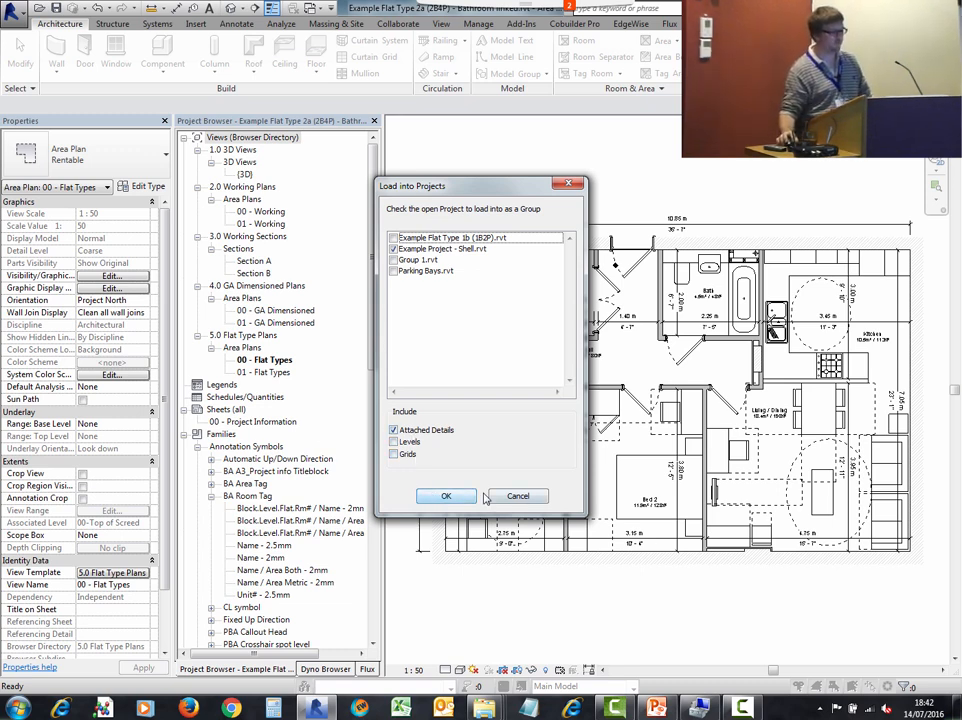
left_click(516, 495)
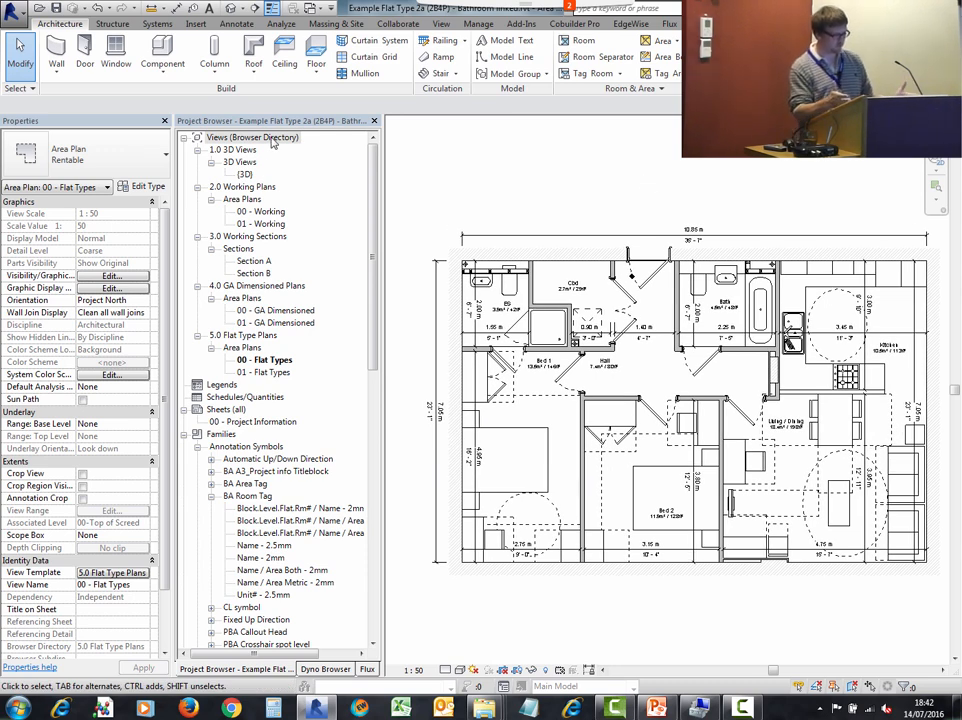
- Review the flat's 00 - Working, 00 - GA Dimensioned and 00 - Flat Types area plans
double_click(258, 211)
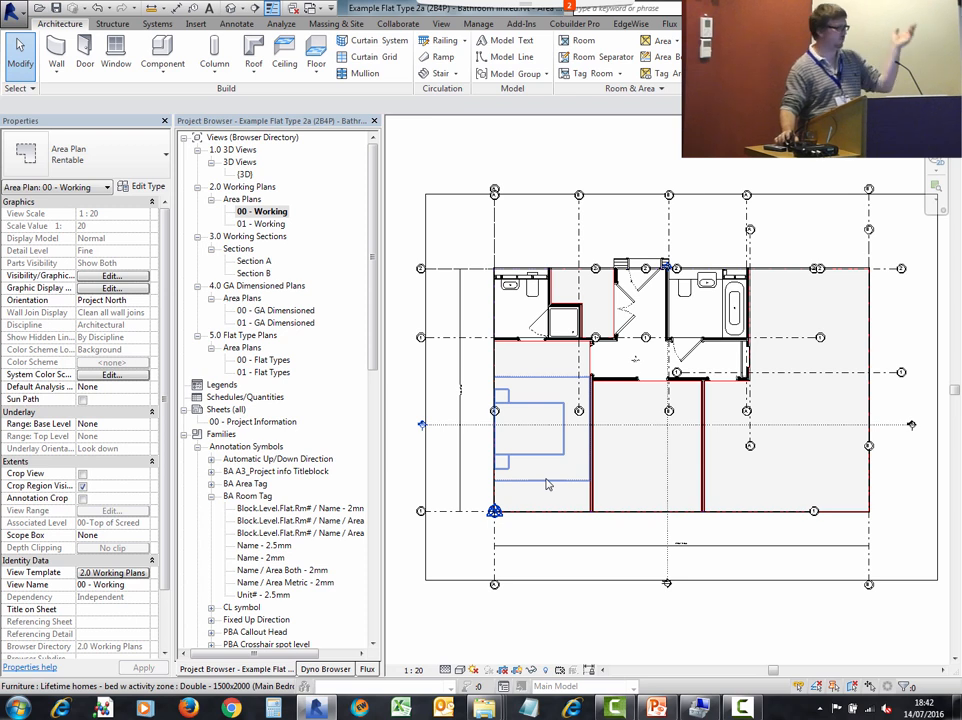
left_click(254, 287)
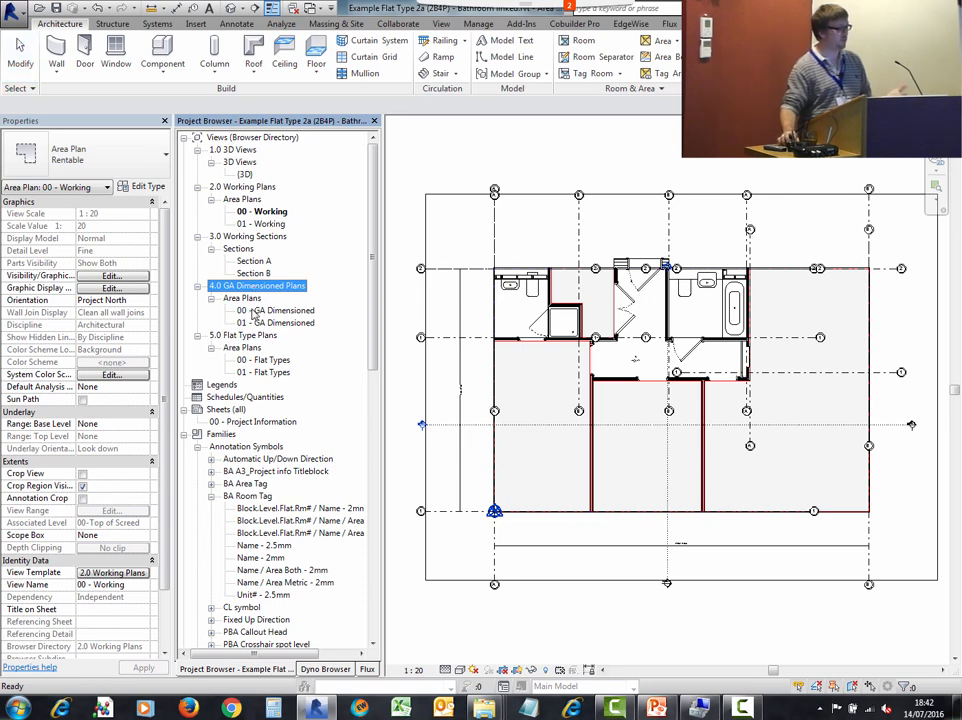
double_click(254, 312)
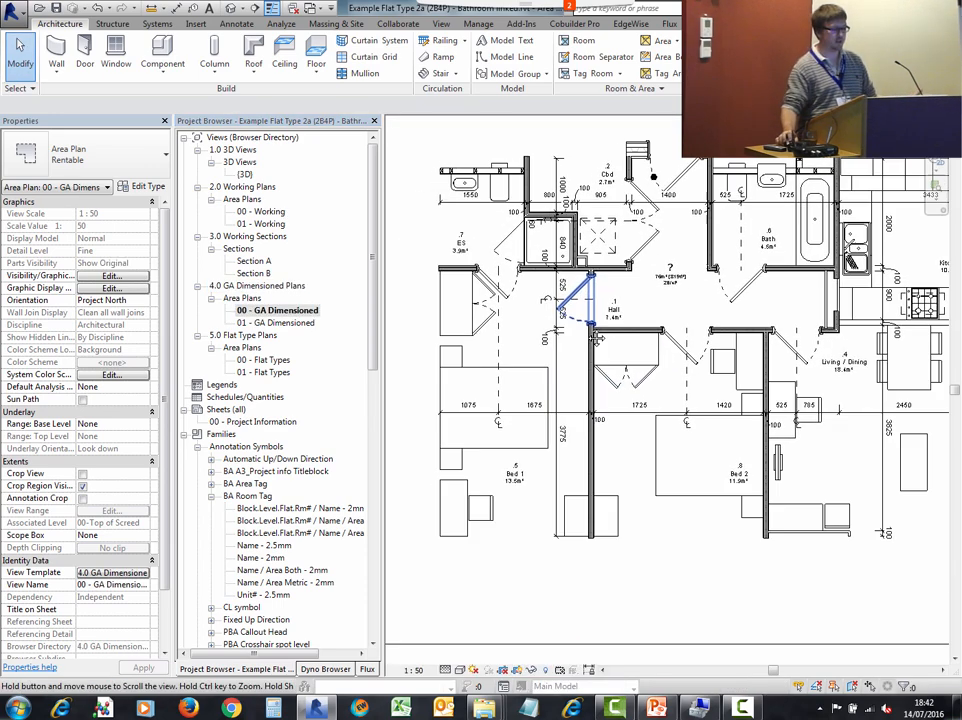
scroll(596, 340, "down", 3)
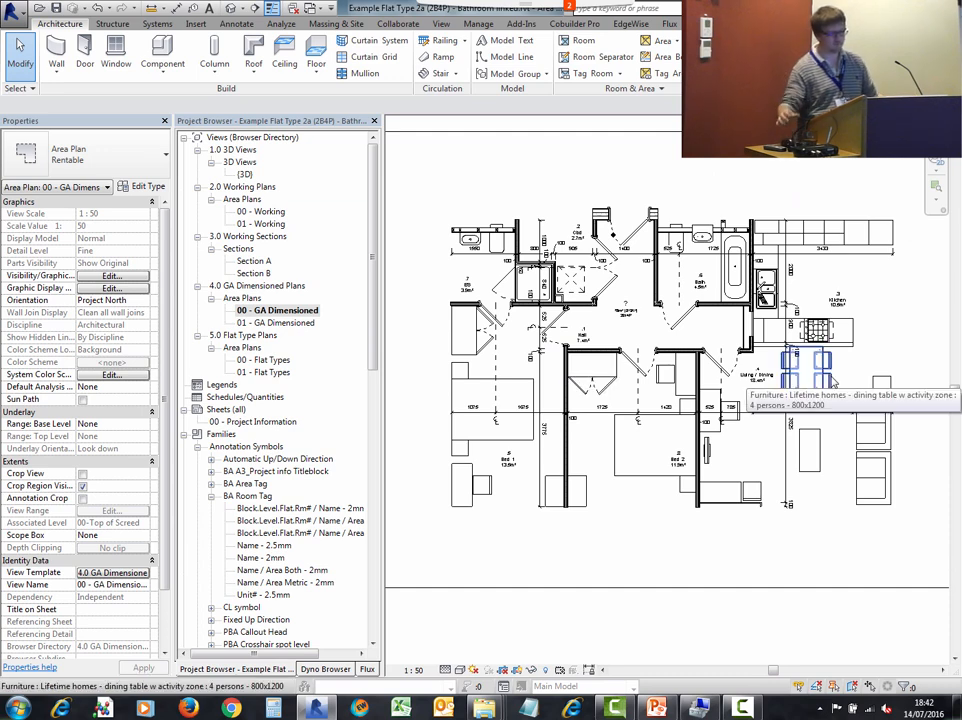
scroll(828, 315, "up", 1)
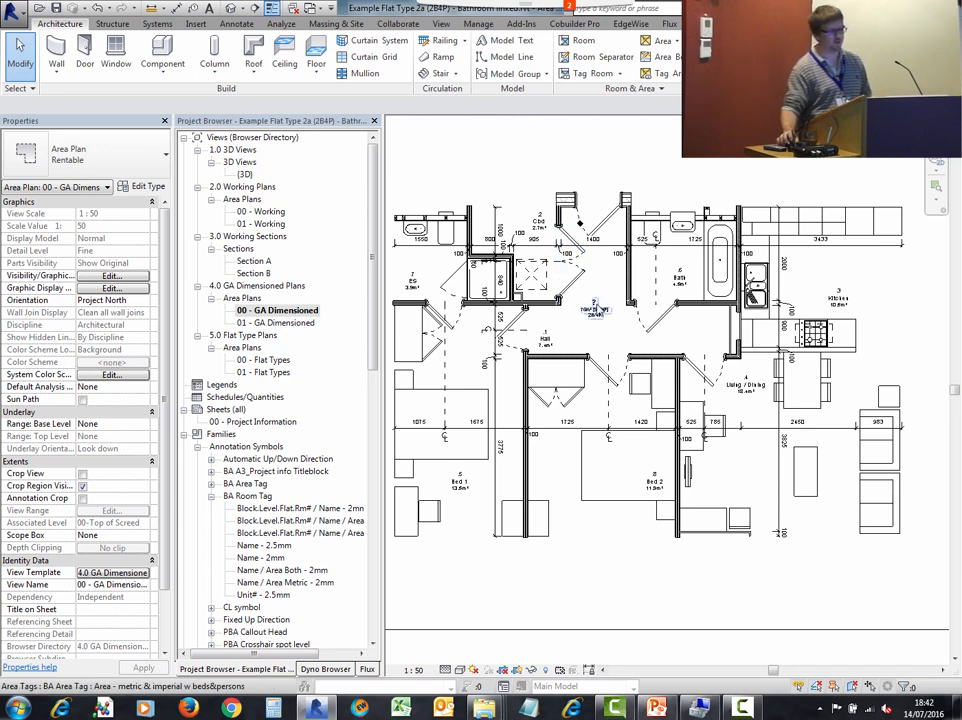
double_click(264, 360)
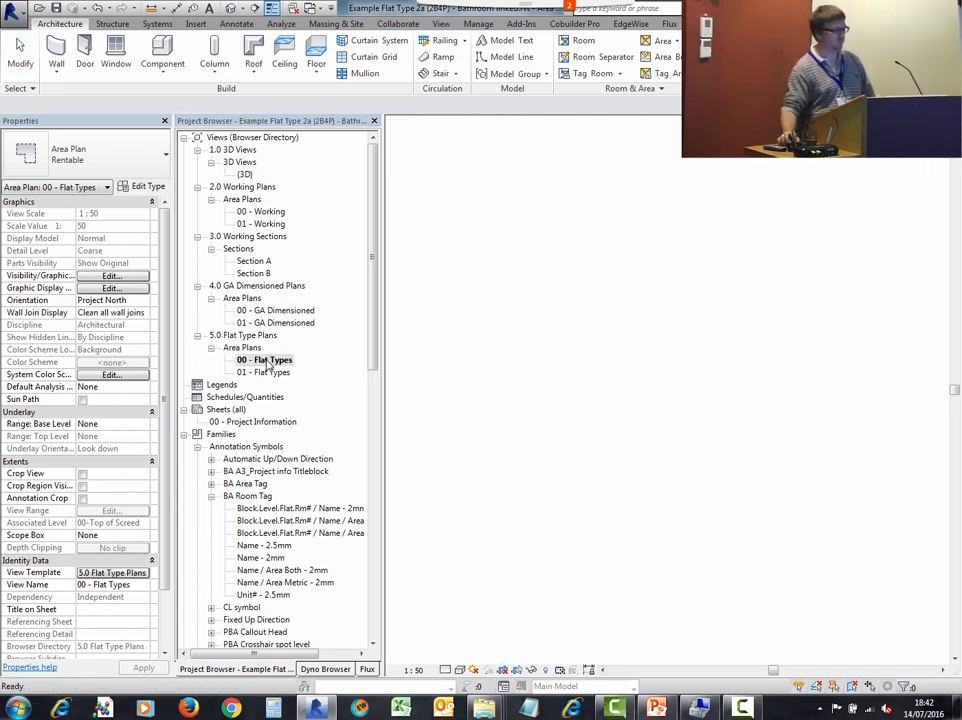
middle_click_drag(729, 230, 691, 199)
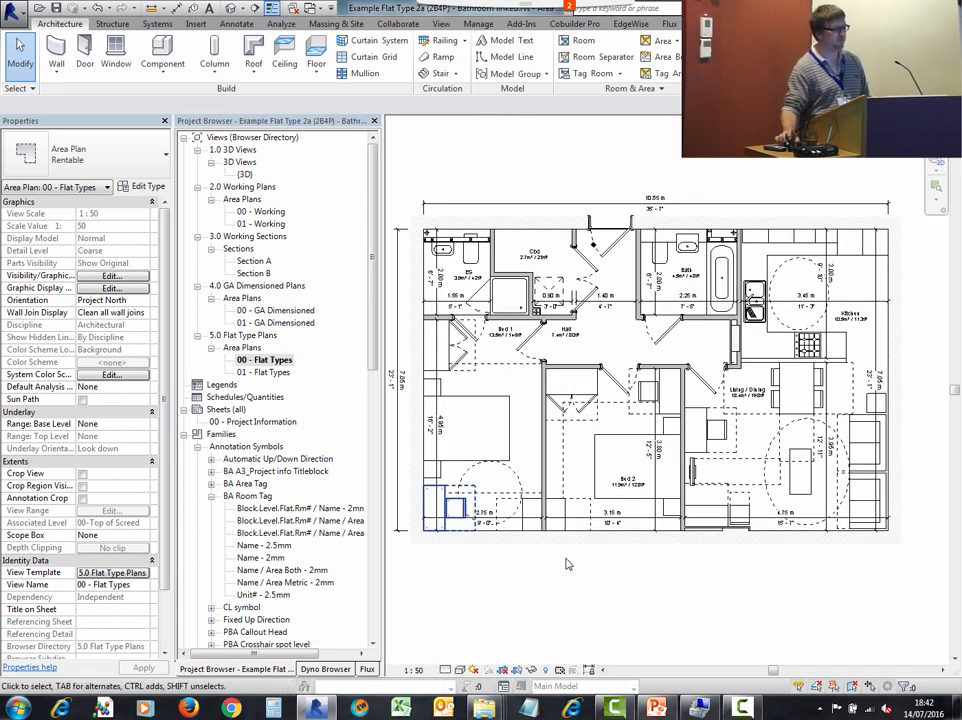
scroll(657, 500, "up", 5)
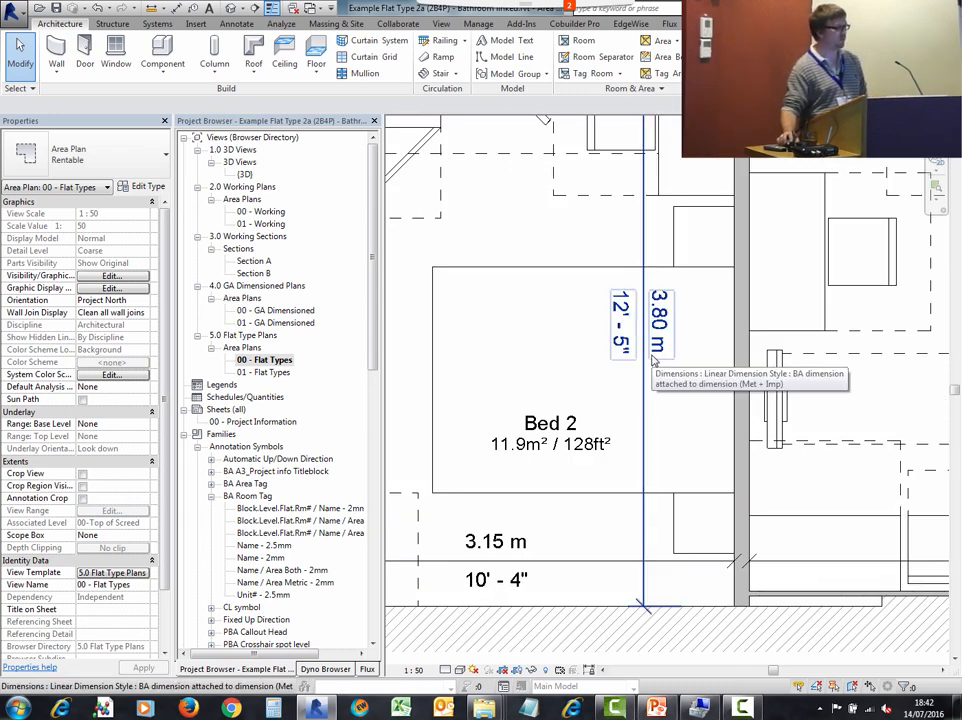
scroll(652, 360, "down", 5)
middle_click_drag(554, 348, 624, 449)
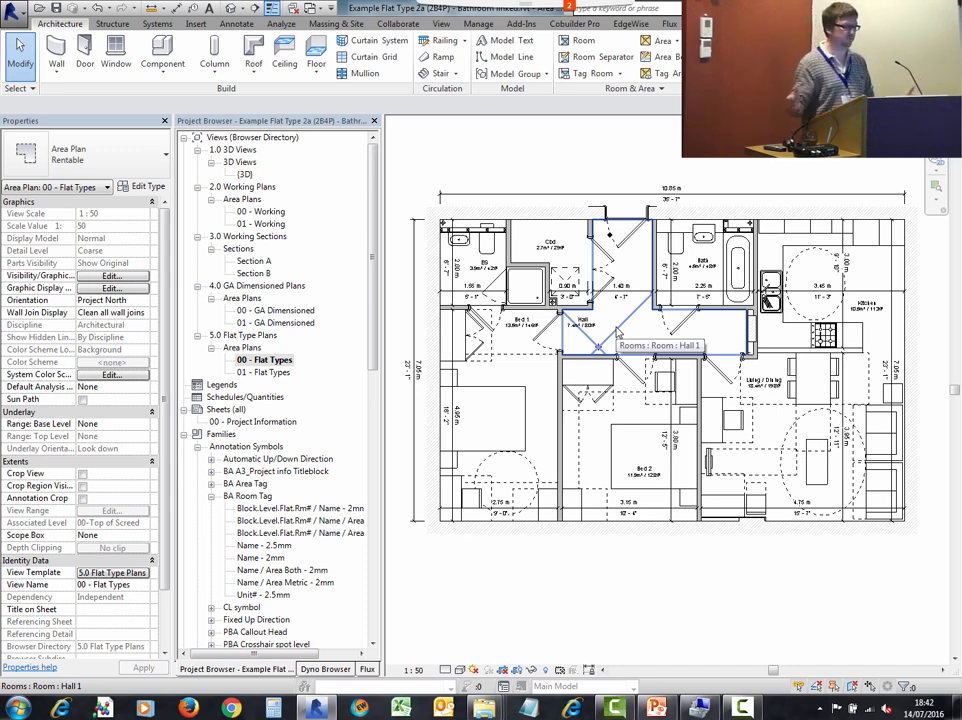
- Load Flat Type 2a as a group into Example Project - Shell.rvt with attached details, replacing the existing group
left_click(515, 73)
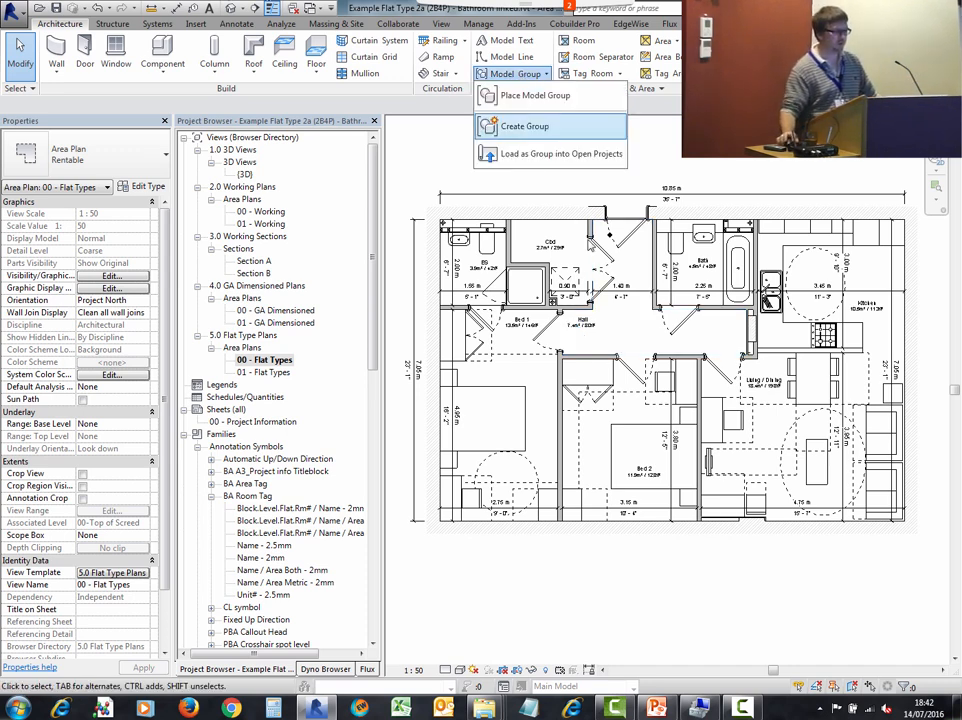
left_click(556, 155)
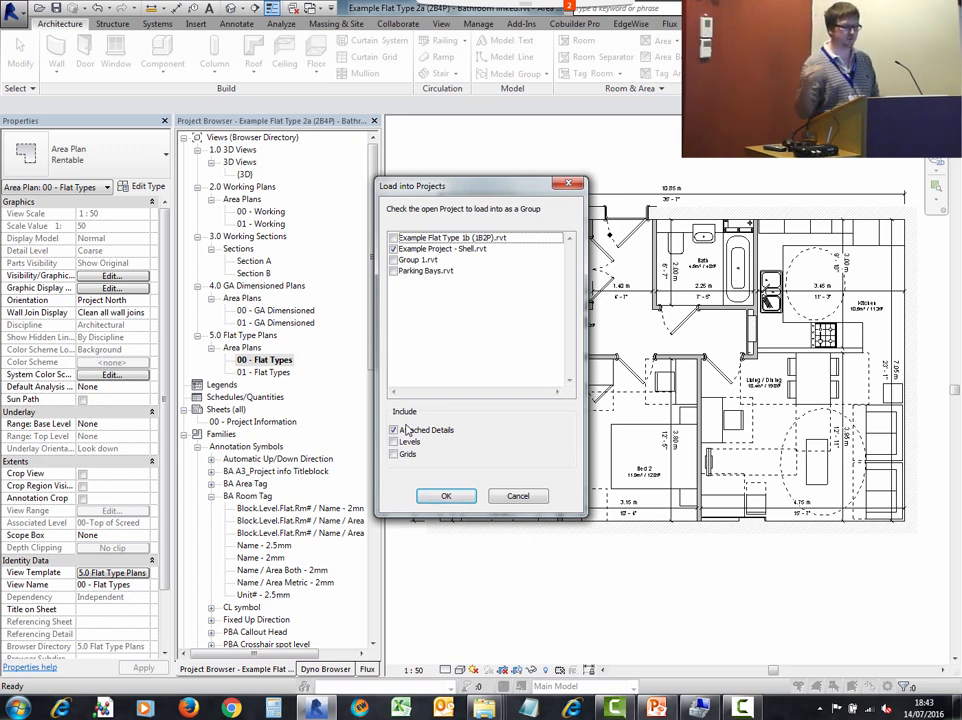
left_click(458, 498)
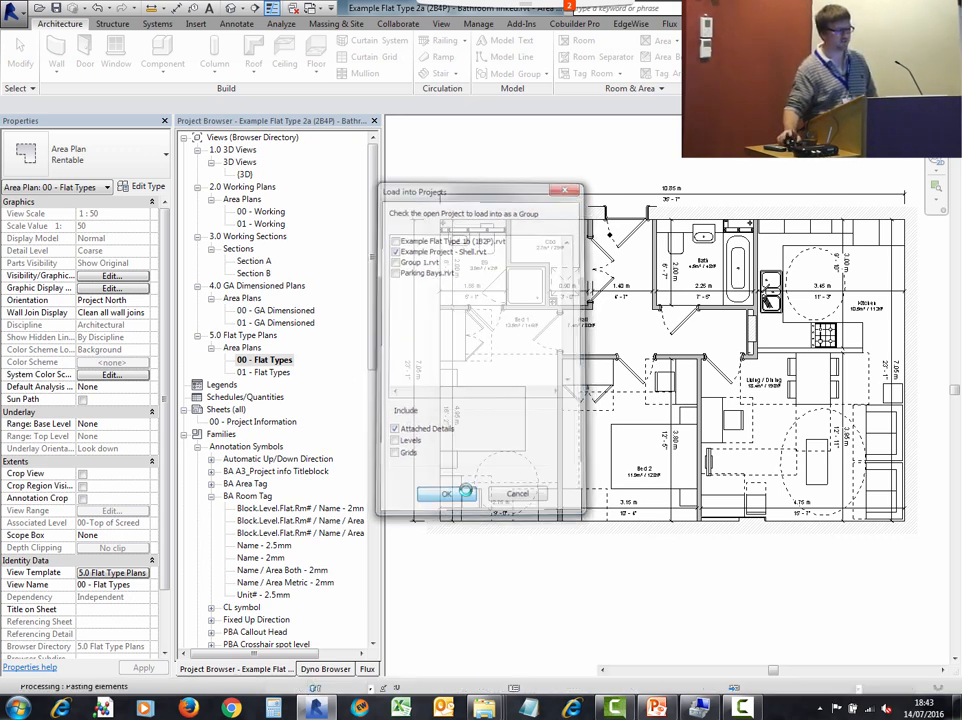
left_click(513, 405)
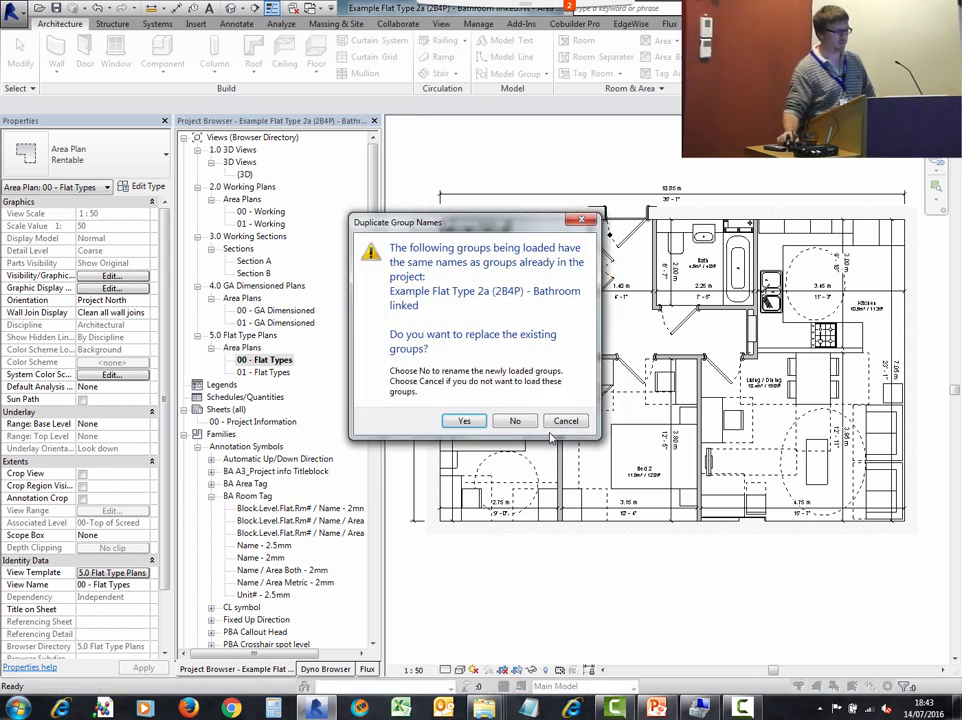
left_click(462, 421)
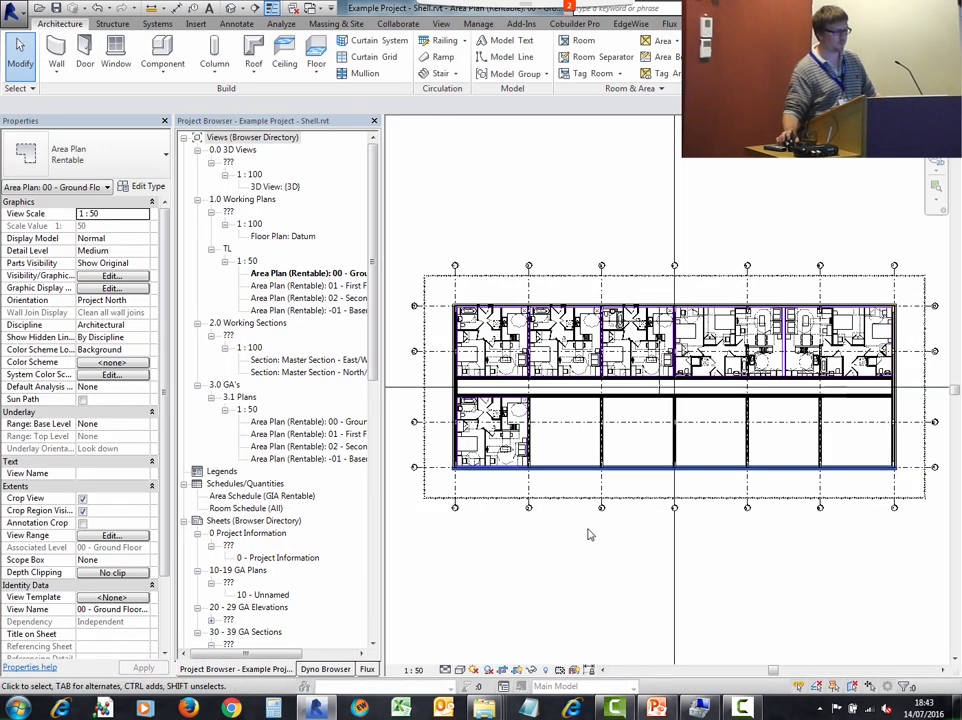
- Expand the Flat Type 1a and Flat Type 2a model groups in the project browser to examine their attached detail groups
scroll(340, 580, "down", 10)
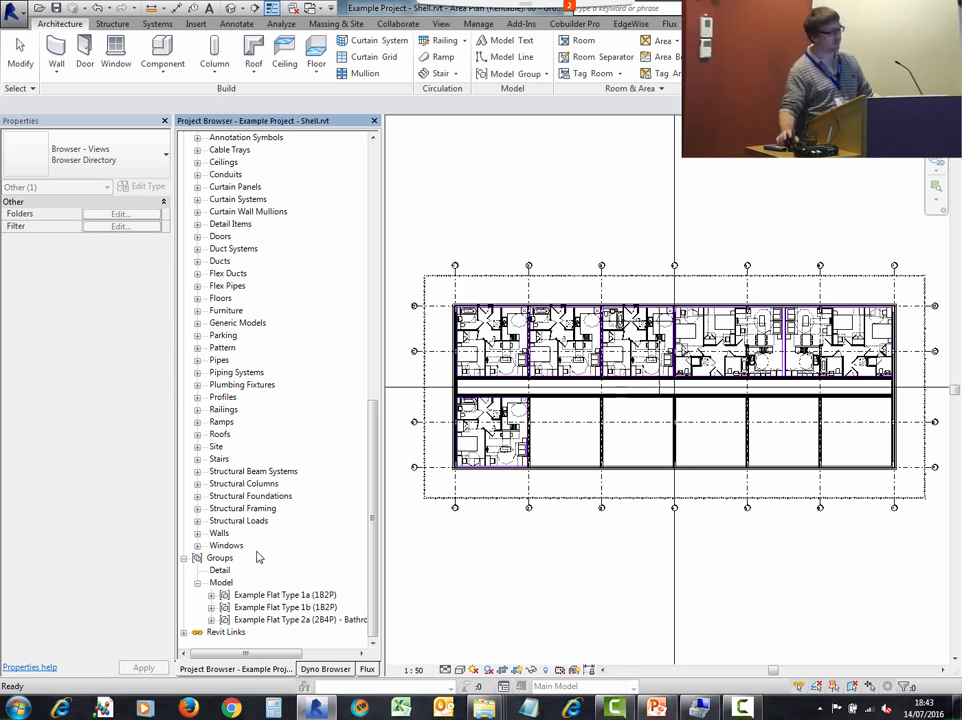
left_click(211, 596)
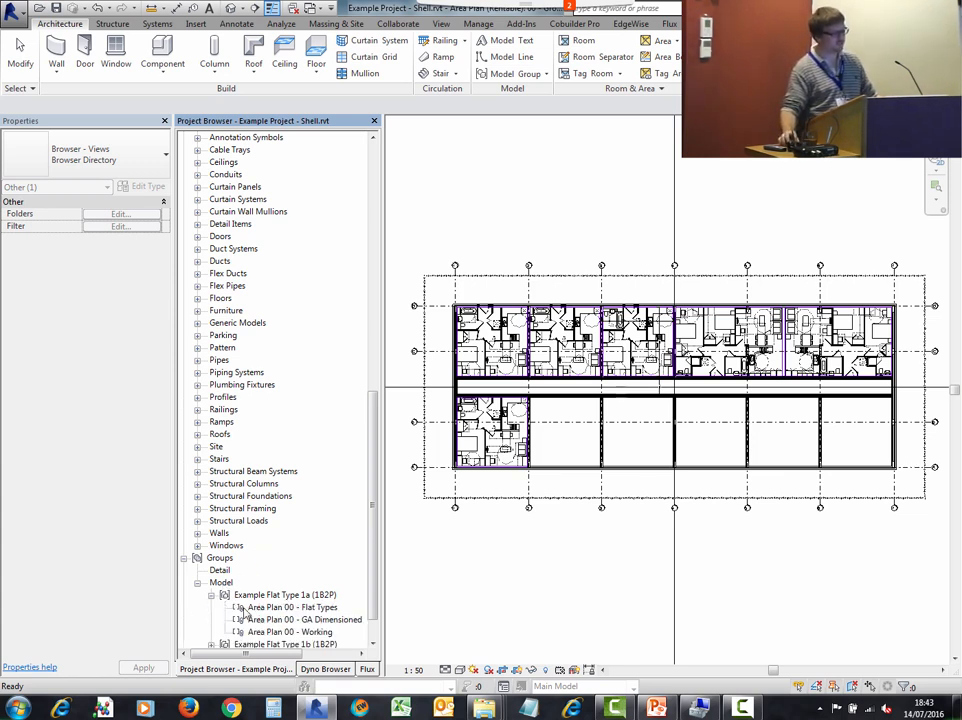
scroll(378, 507, "down", 1)
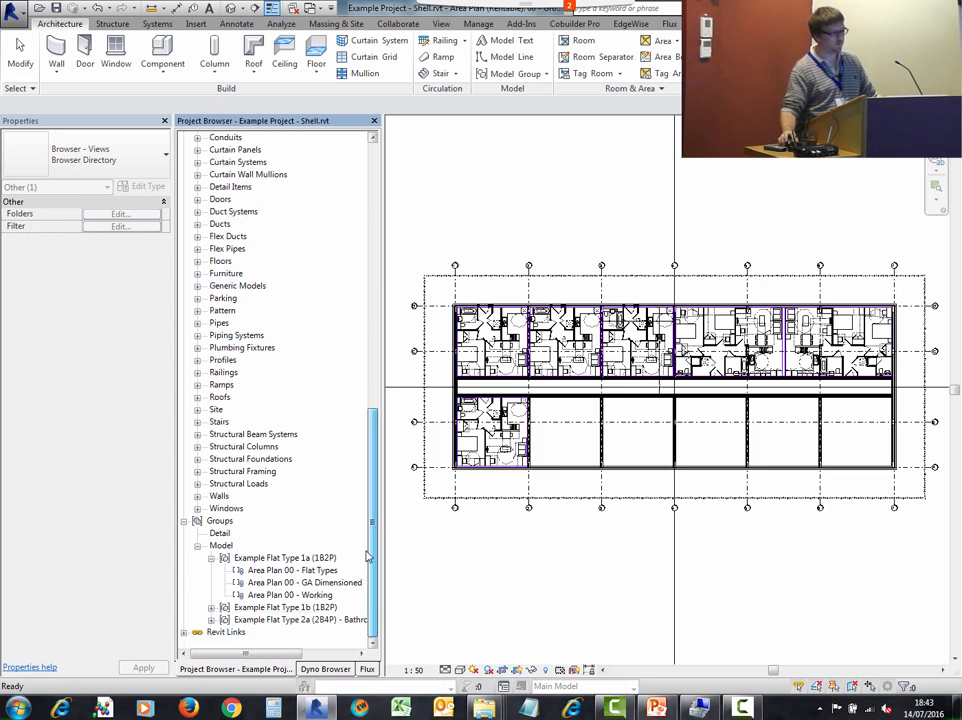
left_click(211, 620)
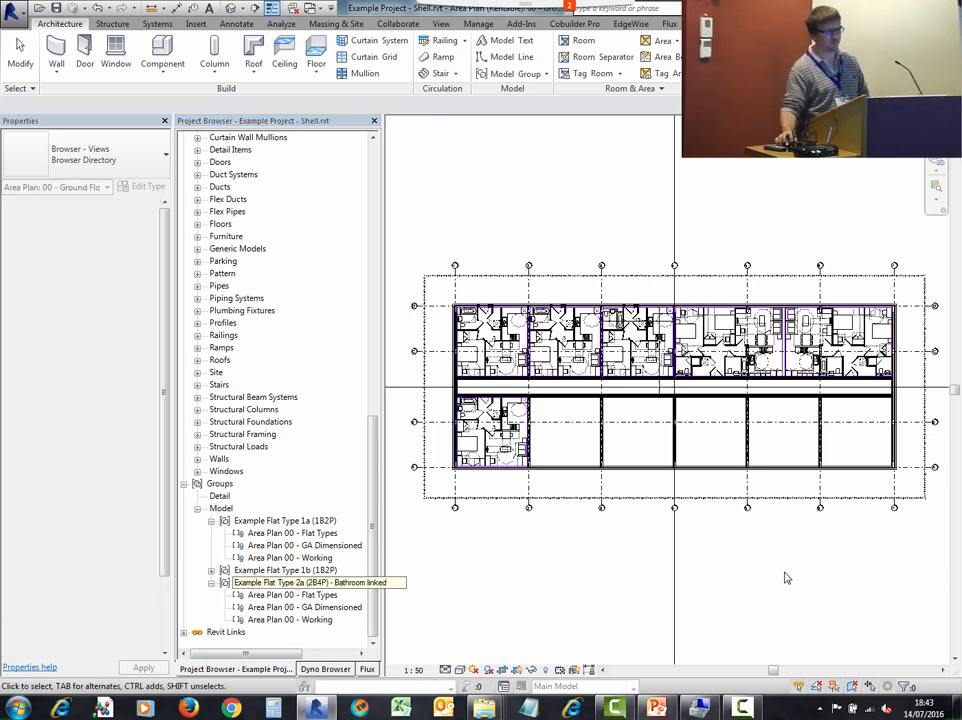
- Attach the Area Plan 00 - GA Dimensioned detail group to the Flat Type 2a group instance on the ground floor
left_click(733, 435)
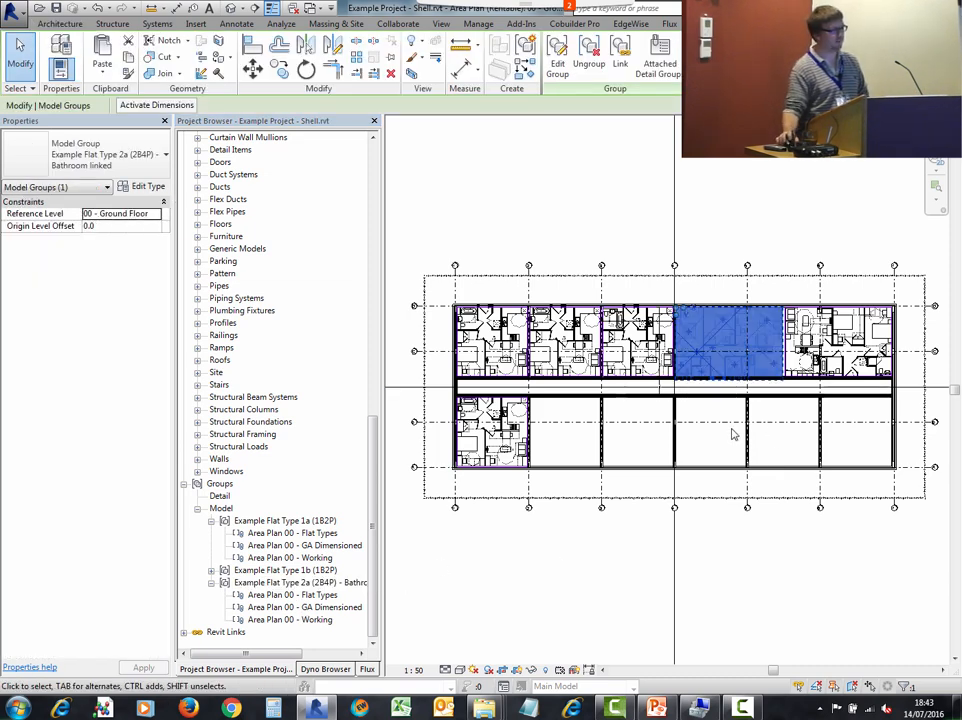
scroll(743, 301, "up", 2)
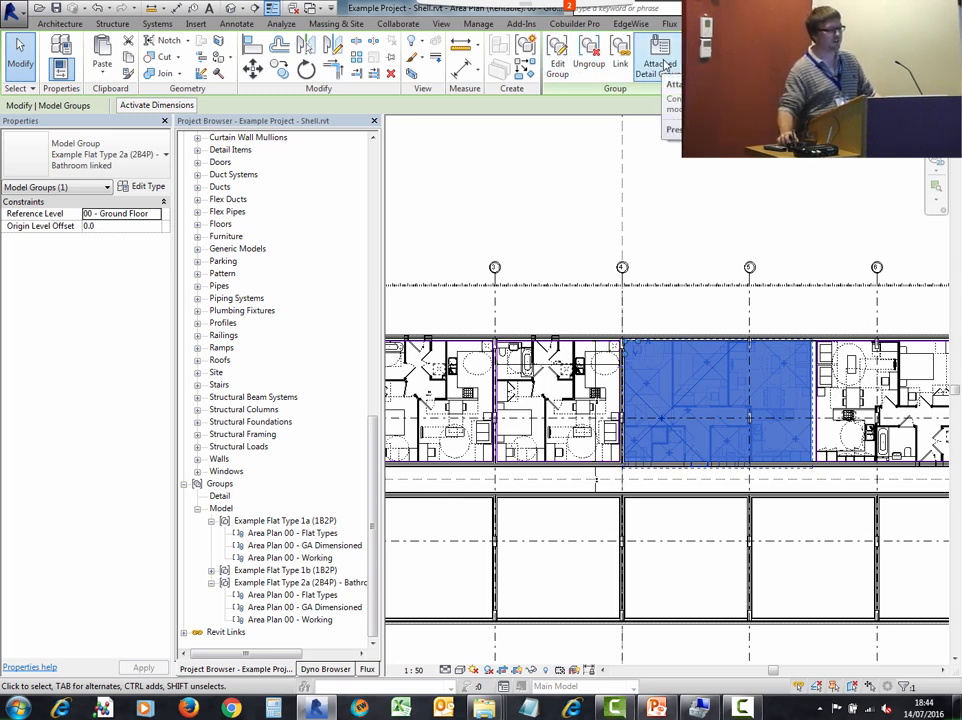
left_click(665, 66)
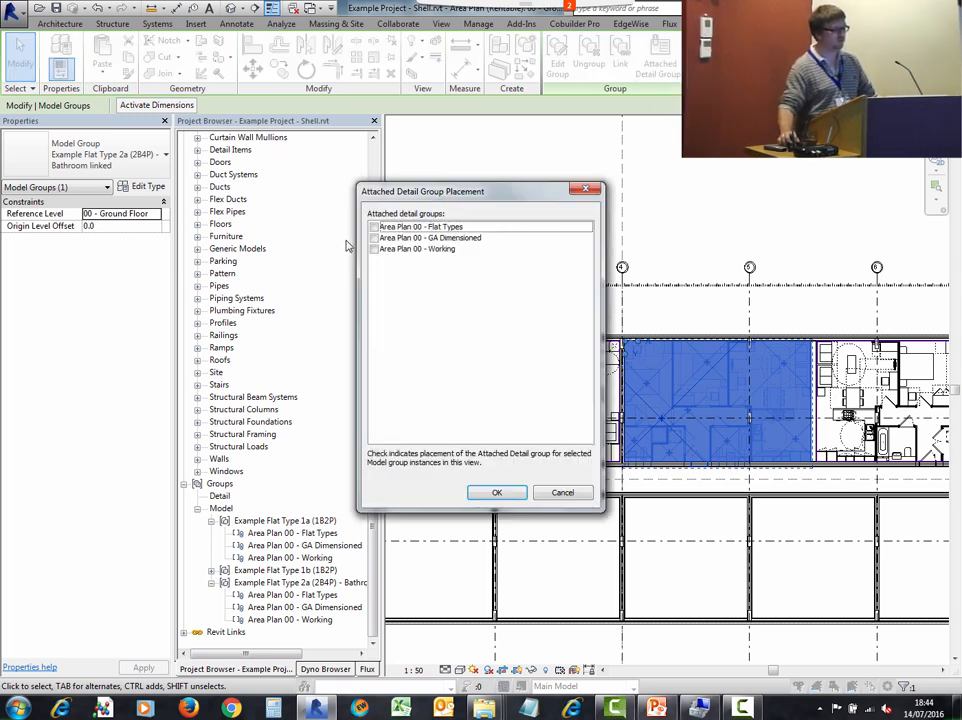
left_click(374, 238)
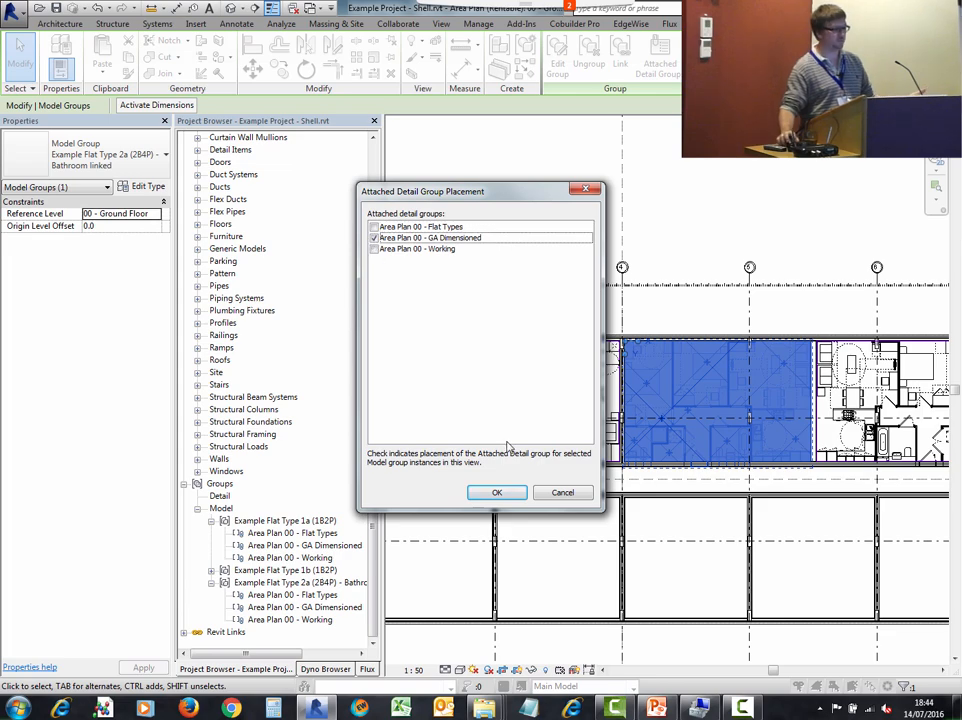
left_click(497, 493)
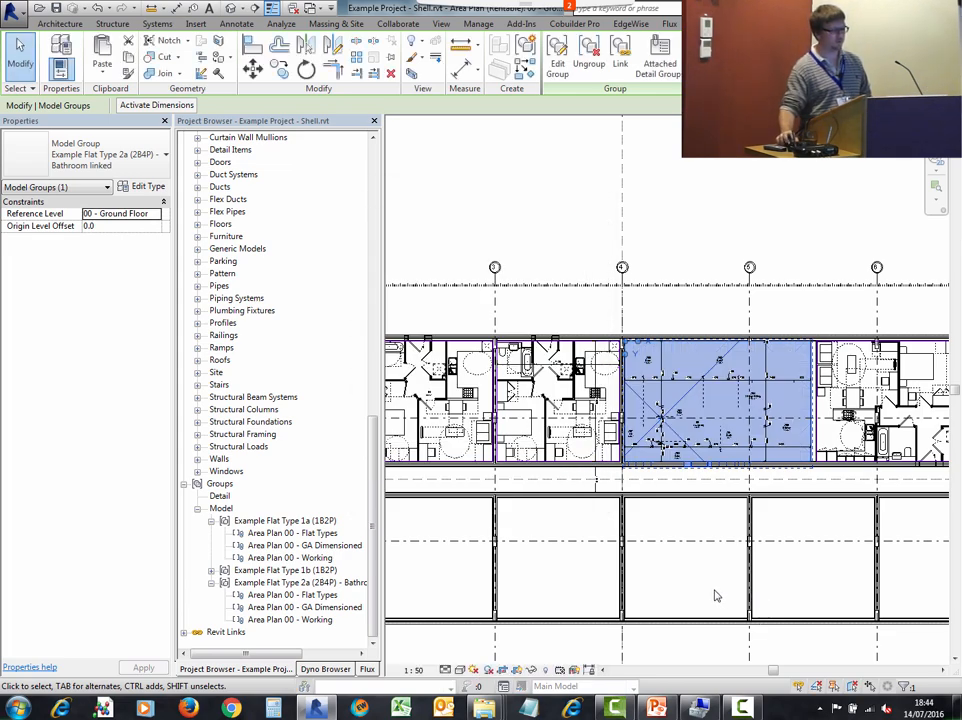
key("Escape")
scroll(752, 395, "up", 5)
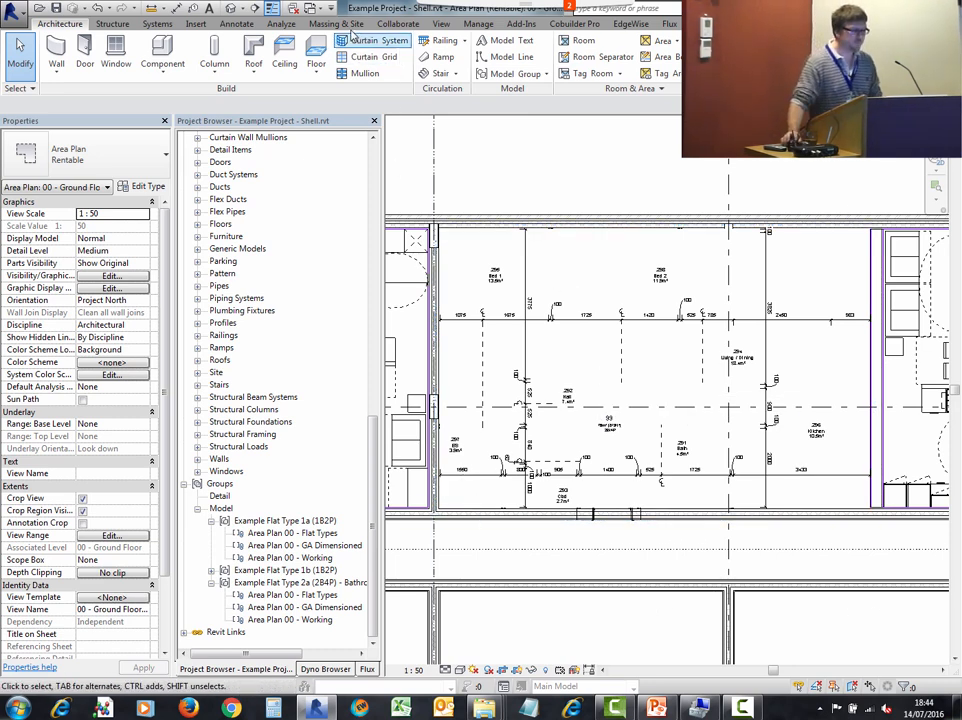
- Switch to the Flat Type 2a file and examine the masking region and view filters in its 00 - GA Dimensioned area plan
left_click(298, 7)
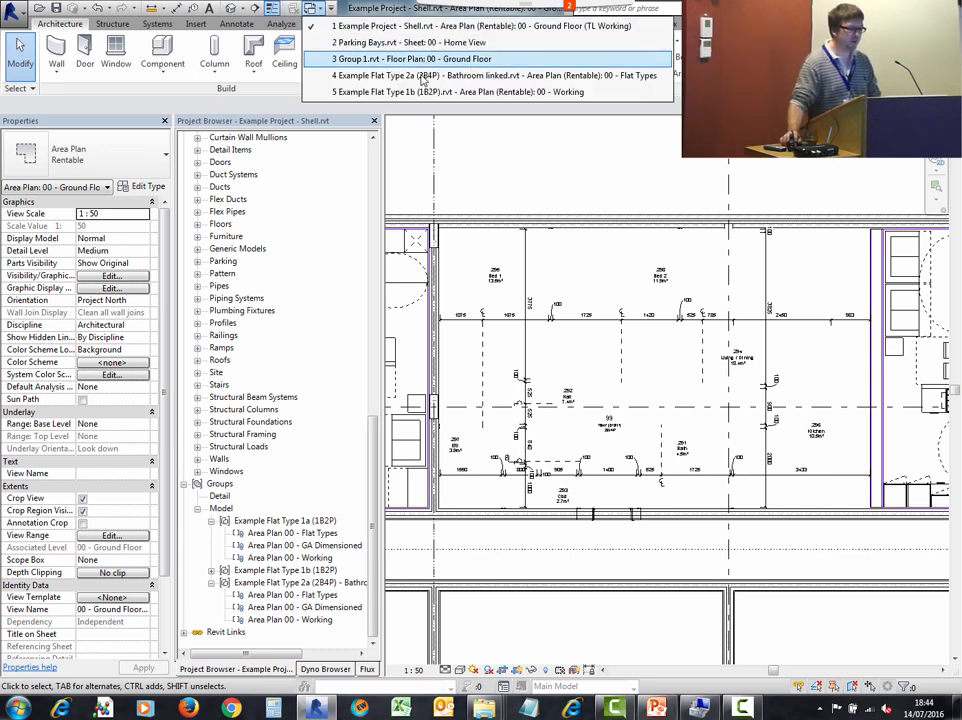
left_click(420, 75)
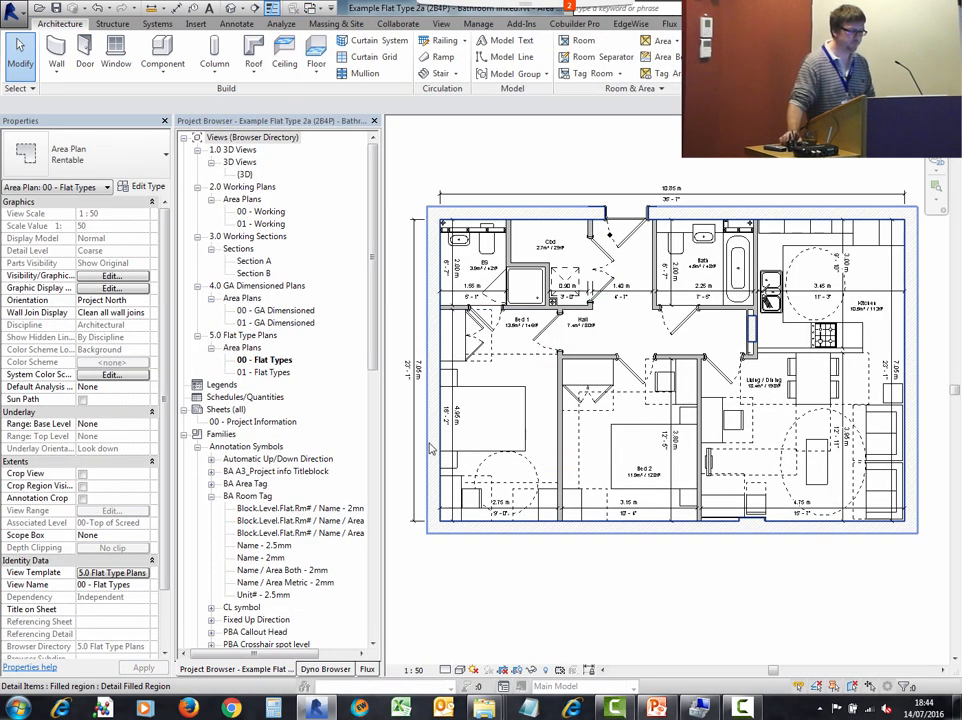
double_click(276, 310)
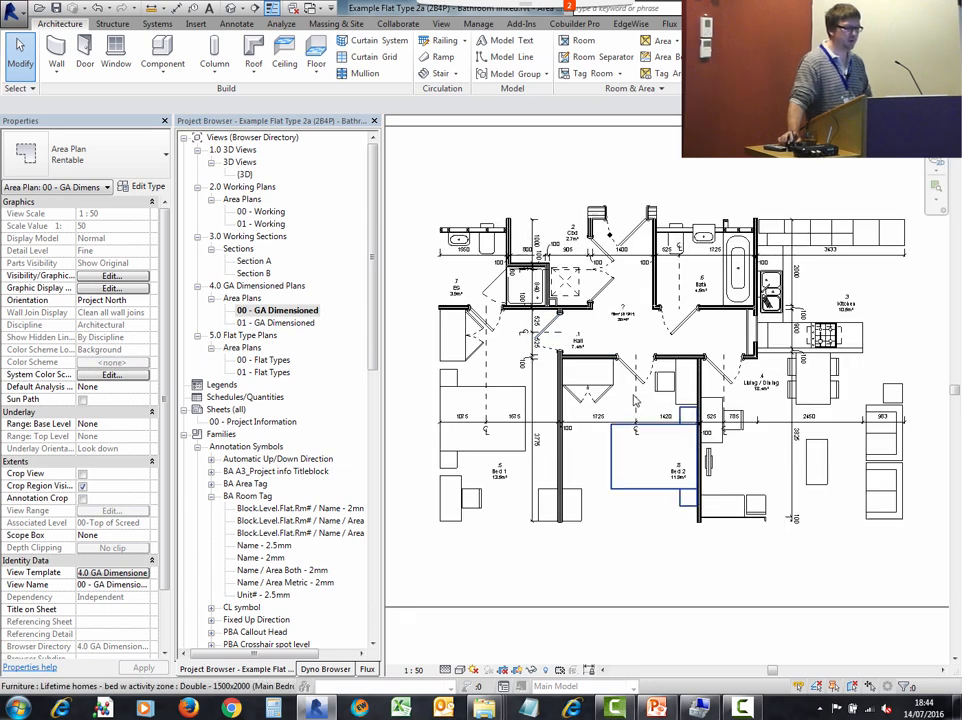
middle_click_drag(652, 356, 624, 356)
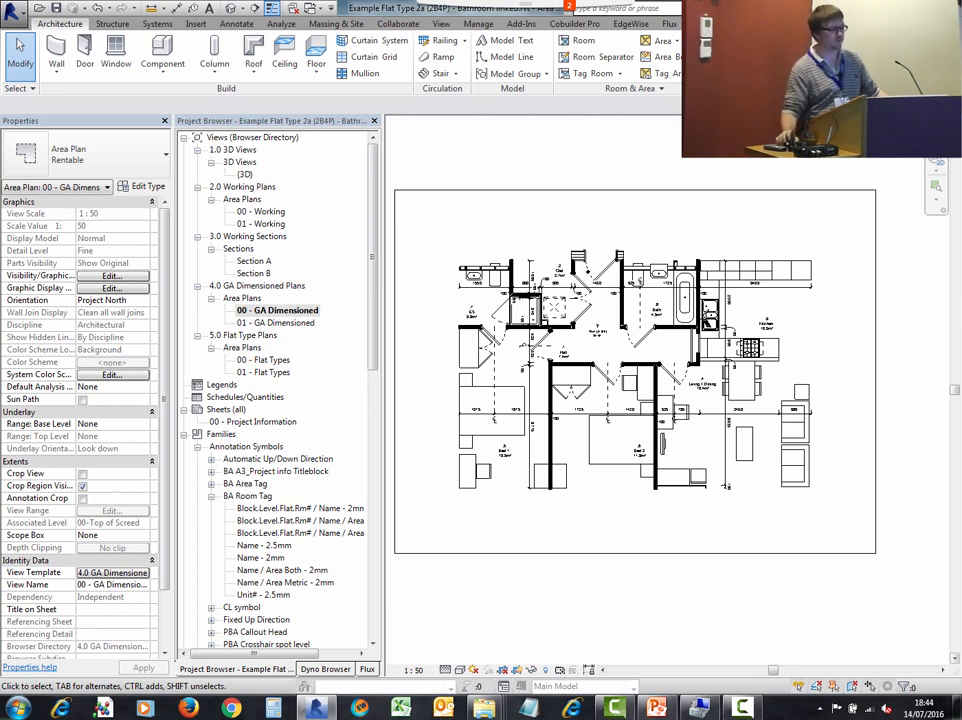
scroll(510, 300, "up", 2)
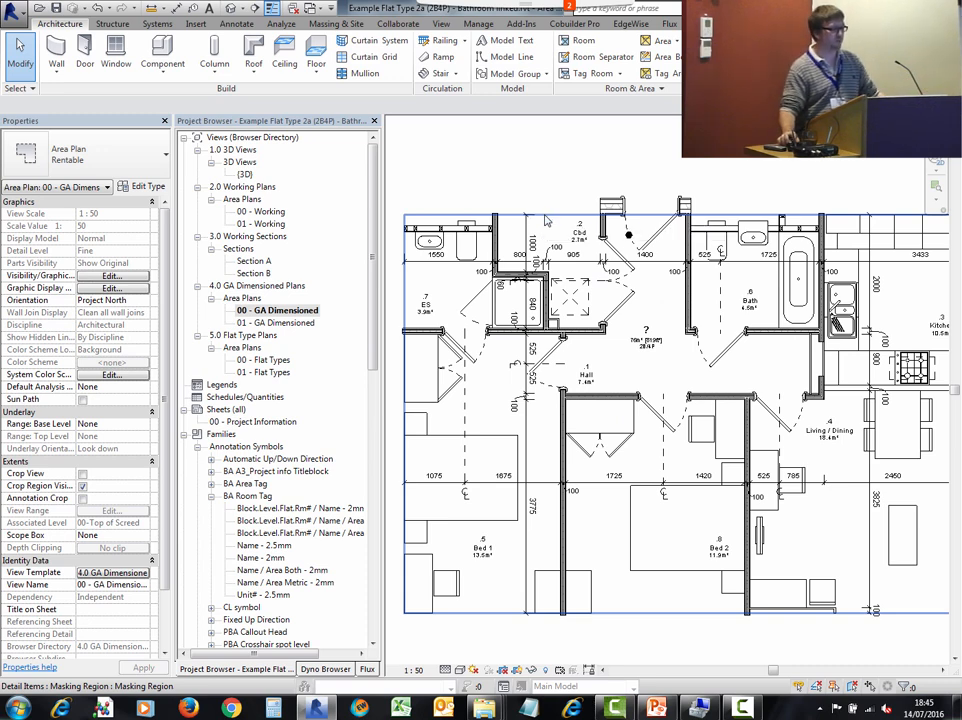
left_click(547, 213)
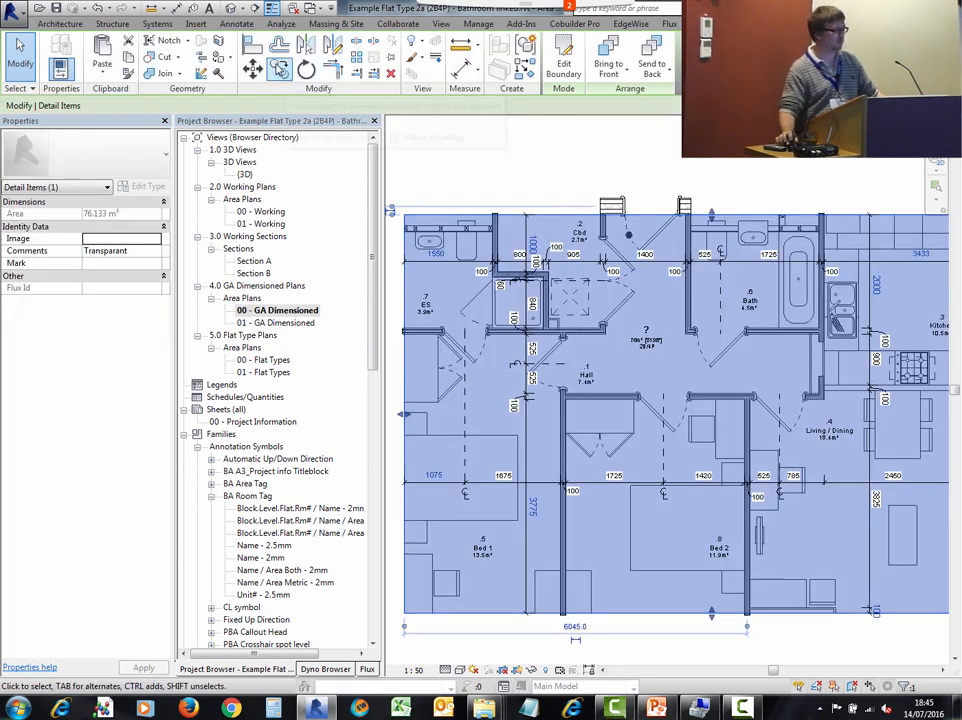
scroll(515, 183, "down", 2)
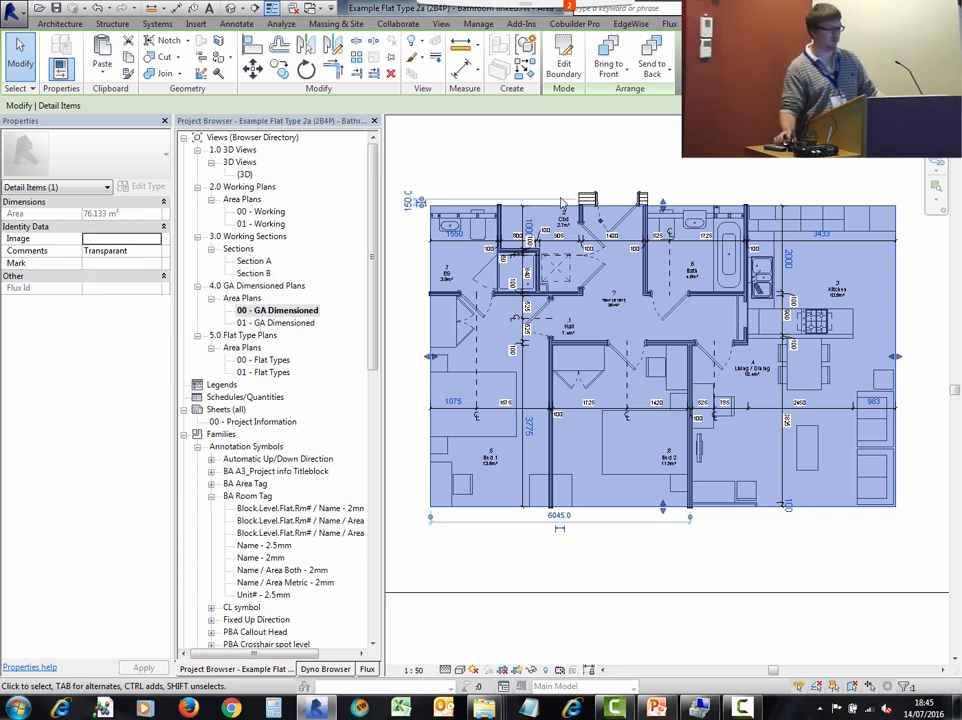
left_click(536, 142)
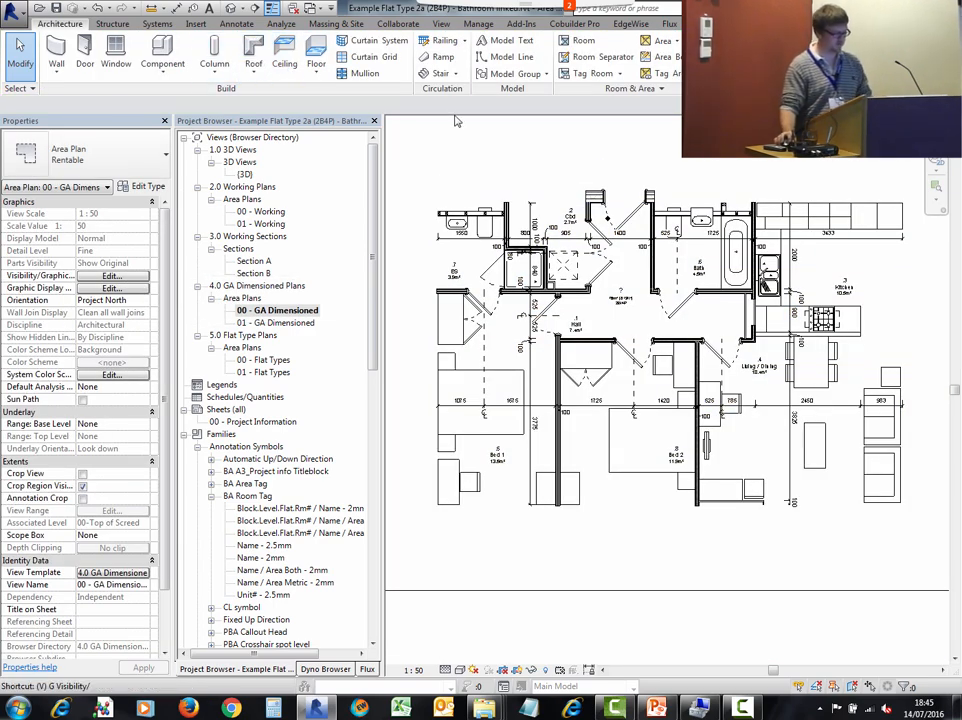
key("g")
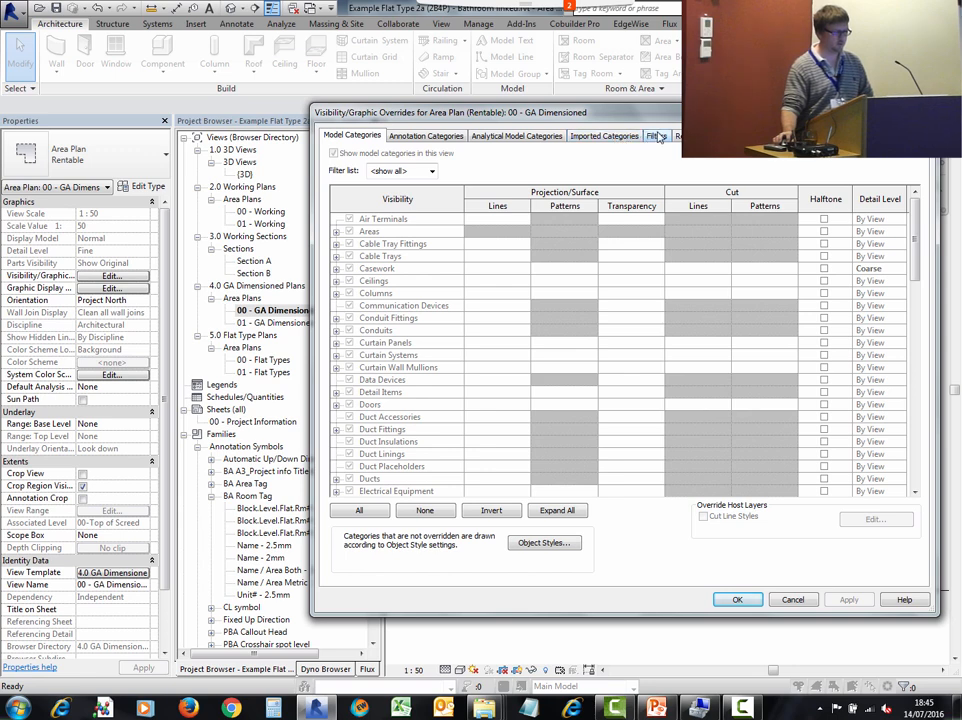
left_click(656, 136)
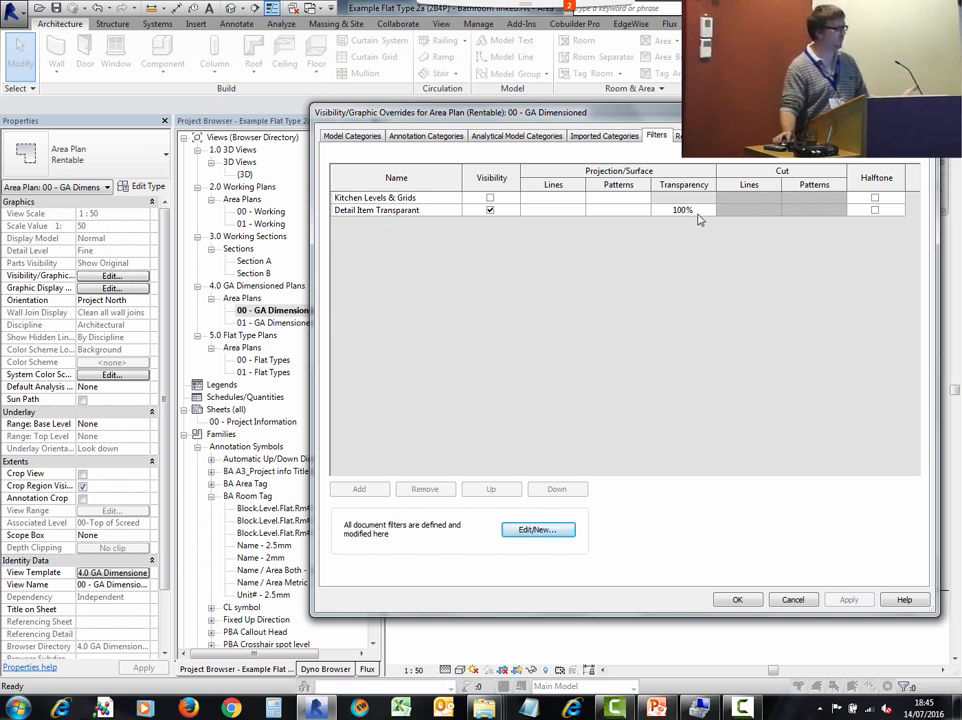
left_click(791, 600)
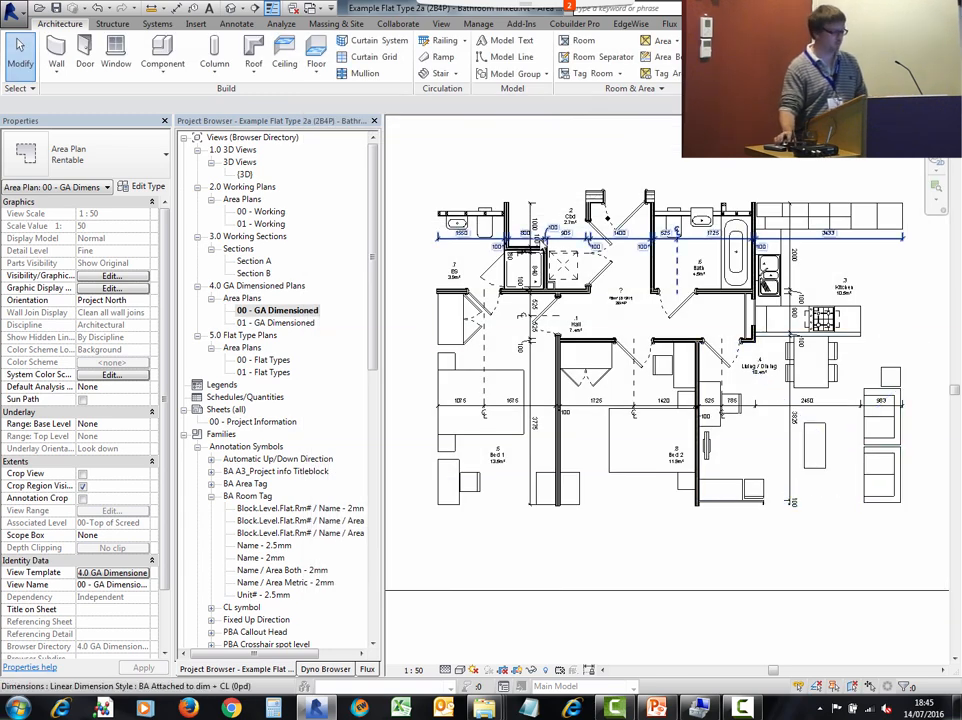
- Add the Detail Item Transparant filter to the shell's ground floor working view with surface transparency at 100
key("ctrl+Tab")
key("ctrl+Tab")
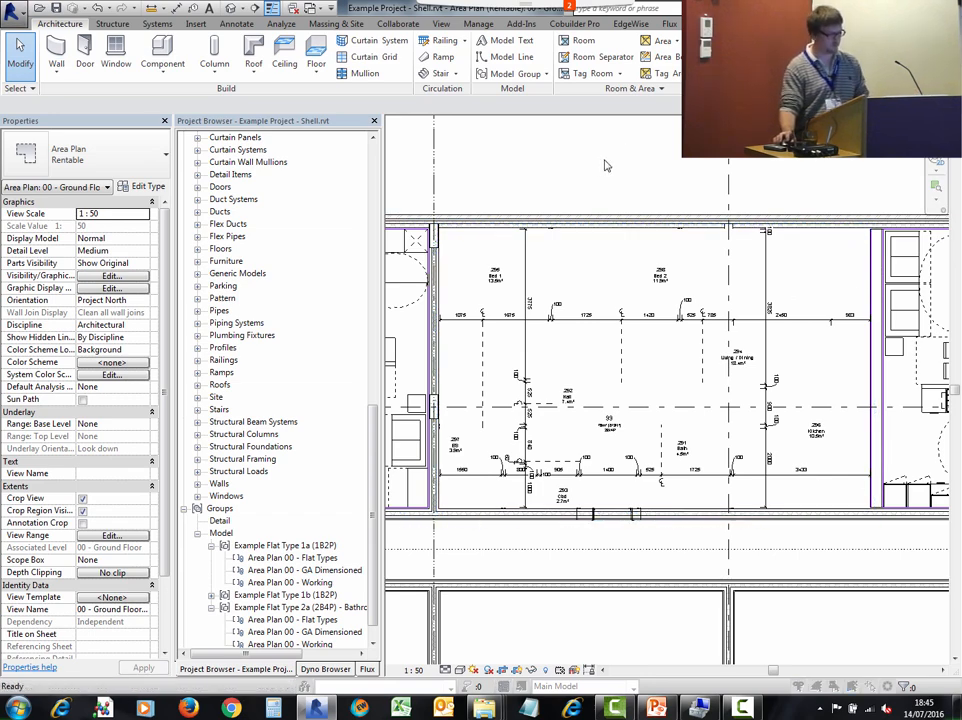
key("v")
key("v")
left_click(656, 137)
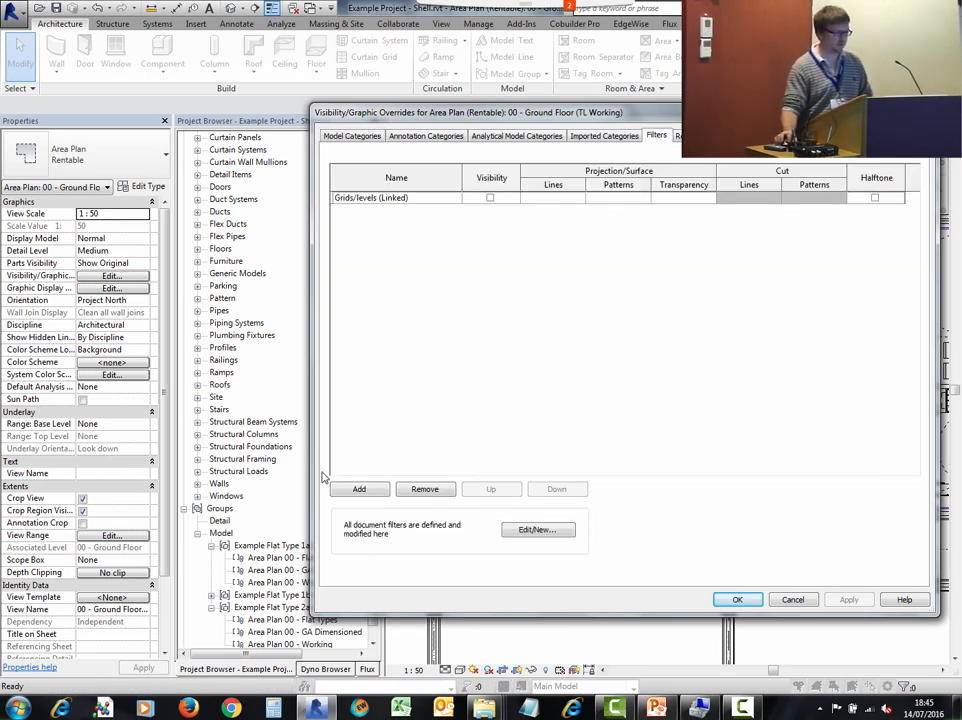
left_click(359, 490)
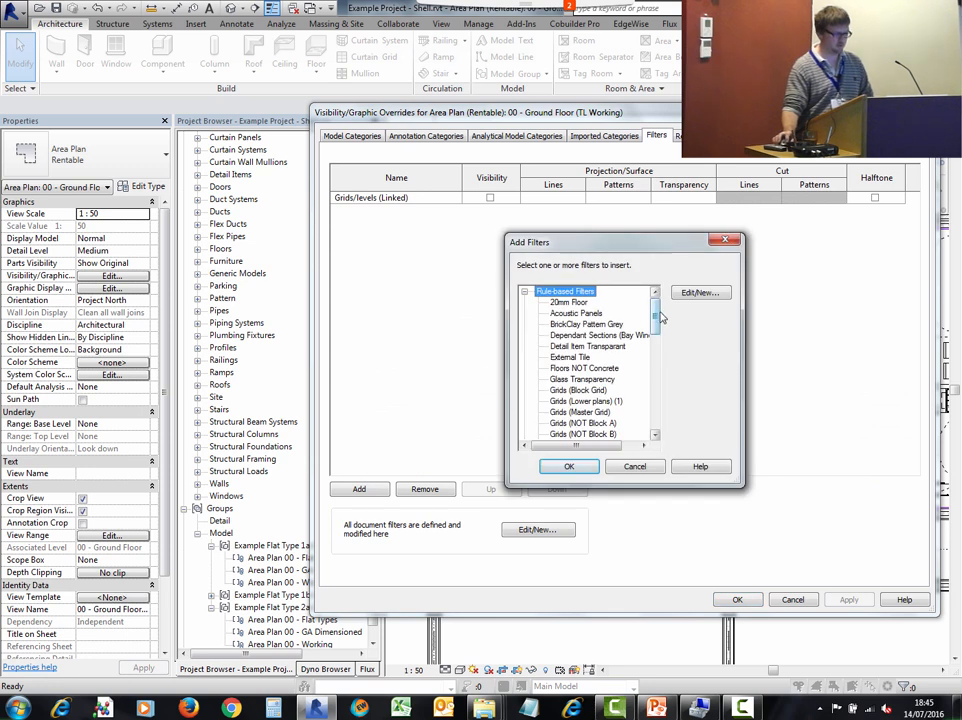
mouse_move(656, 316)
left_mouse_down()
mouse_move(643, 413)
mouse_move(652, 405)
mouse_move(656, 316)
left_mouse_up()
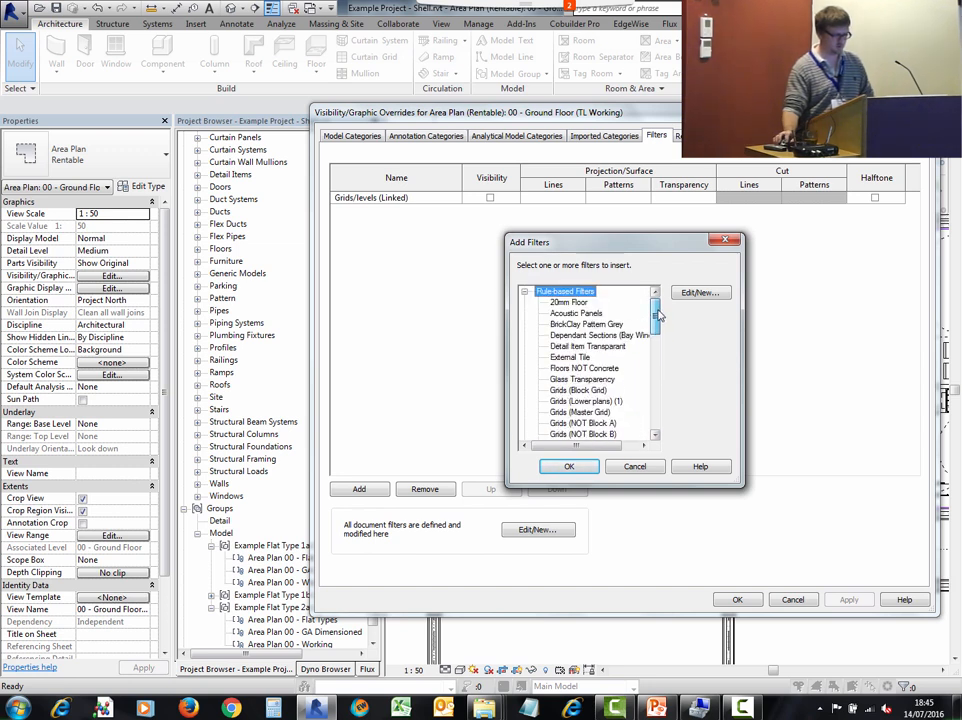
left_click(588, 346)
left_click(568, 466)
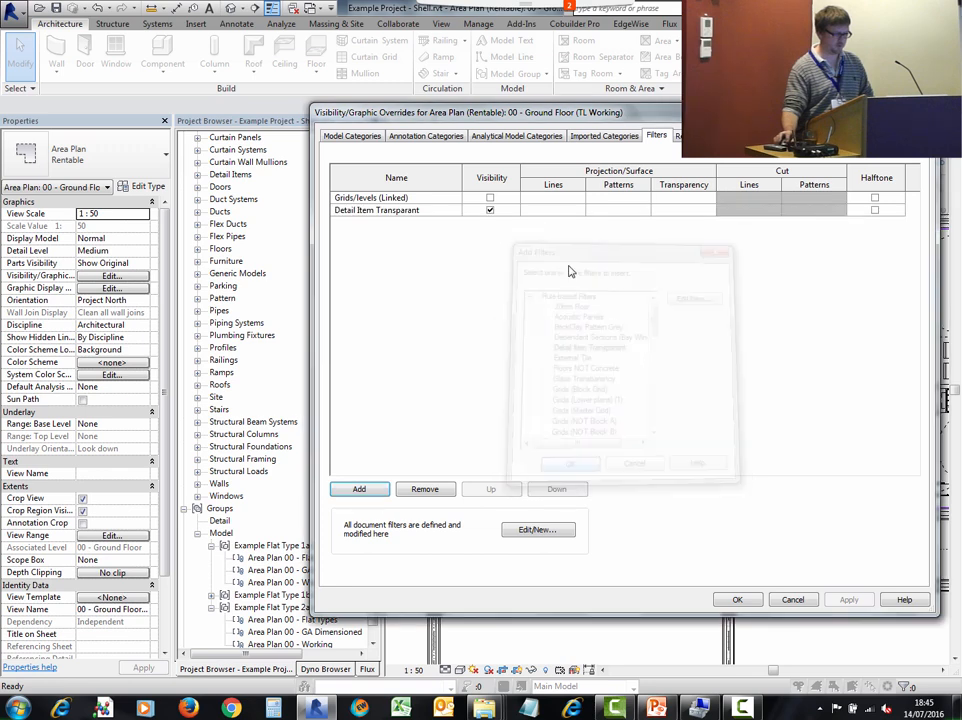
left_click(708, 211)
left_click(690, 210)
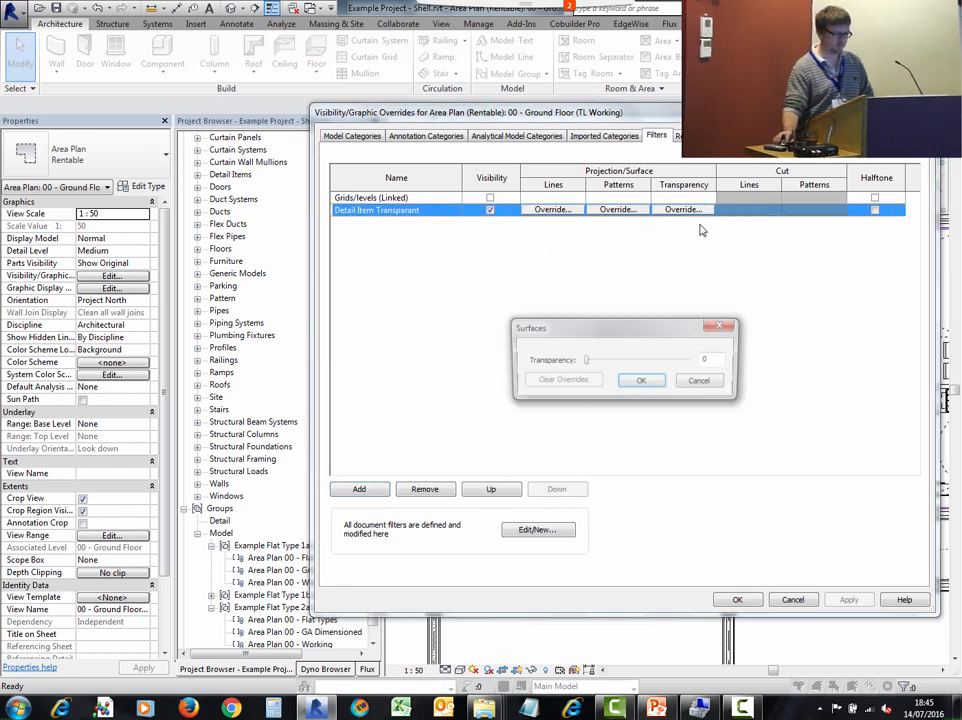
left_click_drag(588, 362, 701, 359)
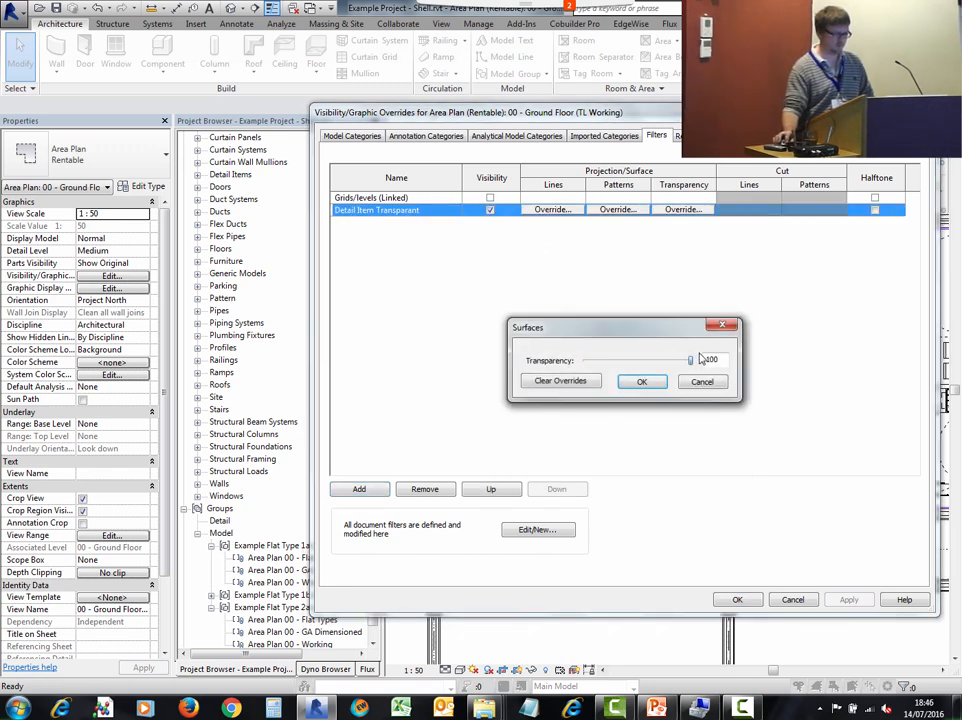
left_click(641, 382)
left_click(737, 600)
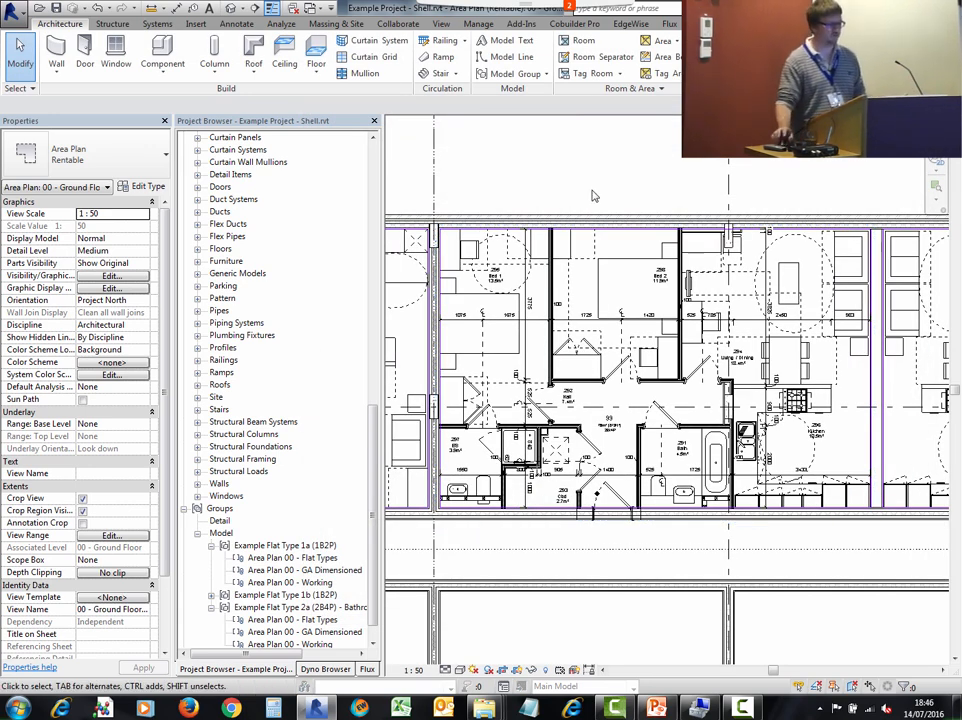
scroll(727, 222, "down", 3)
left_click(531, 285)
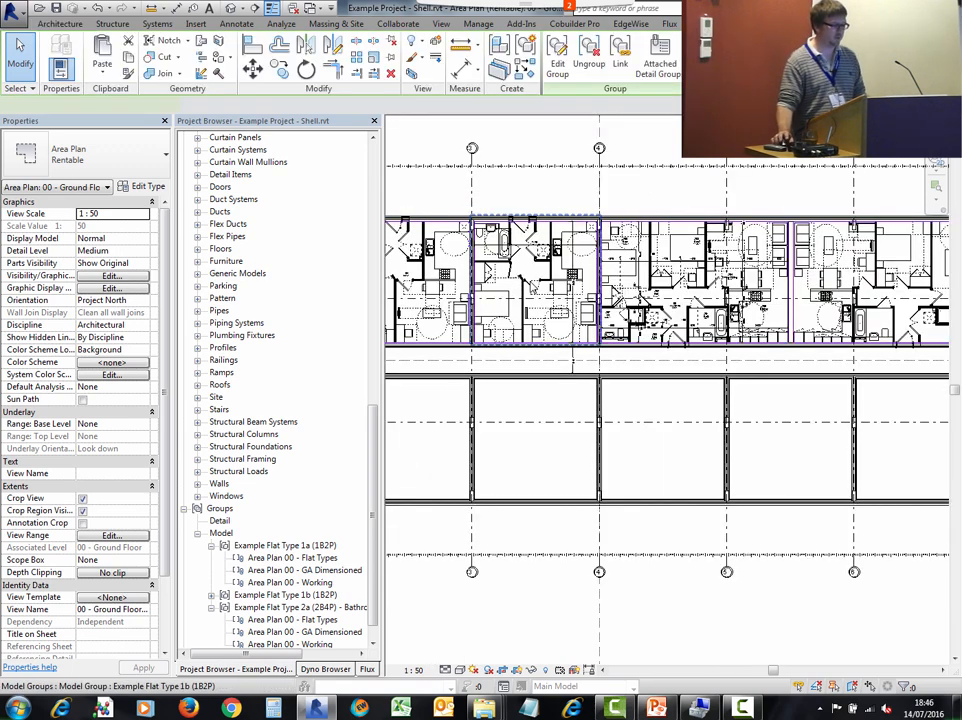
right_click(531, 285)
mouse_move(640, 428)
left_click(731, 430)
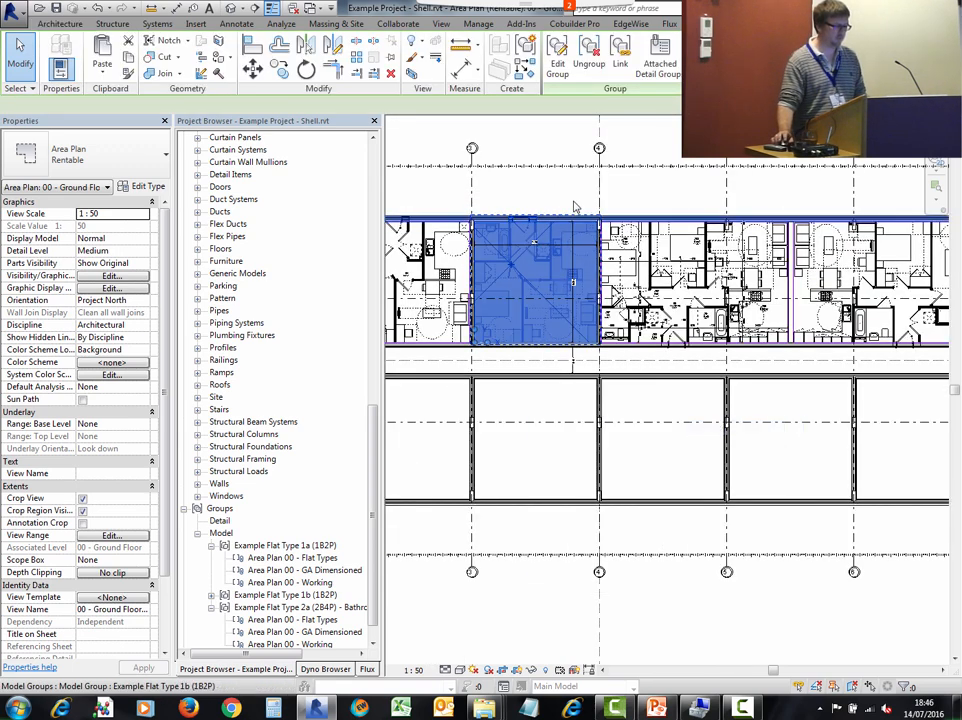
- Select all visible Flat Type 1a group instances and attach the Area Plan 00 - GA Dimensioned detail group
scroll(573, 203, "down", 1)
middle_click_drag(573, 199, 709, 203)
left_click(586, 262)
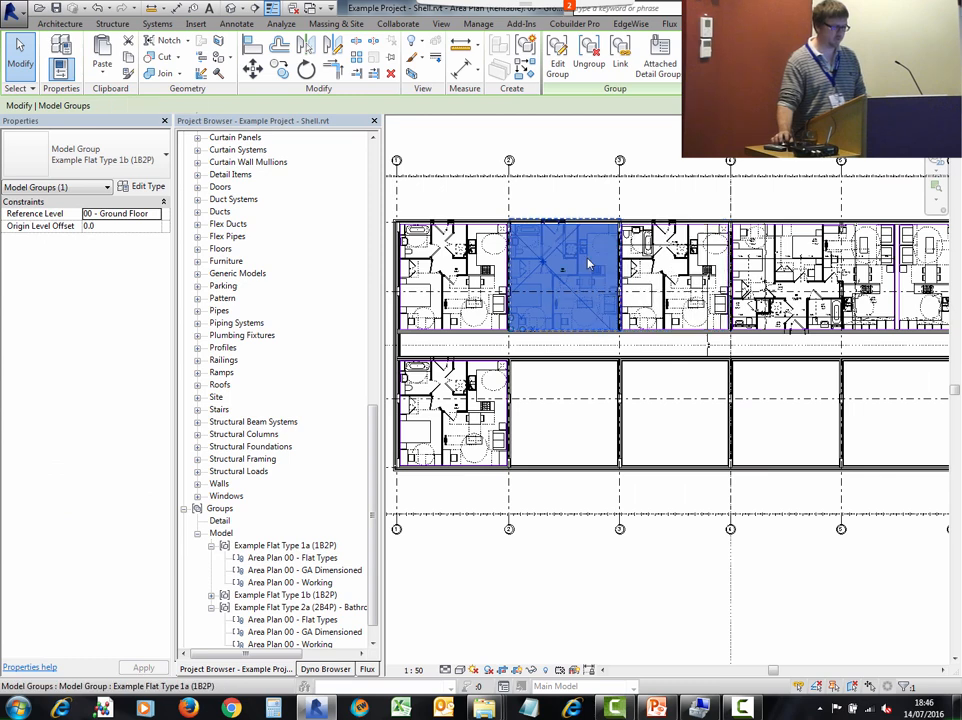
right_click(587, 258)
mouse_move(659, 408)
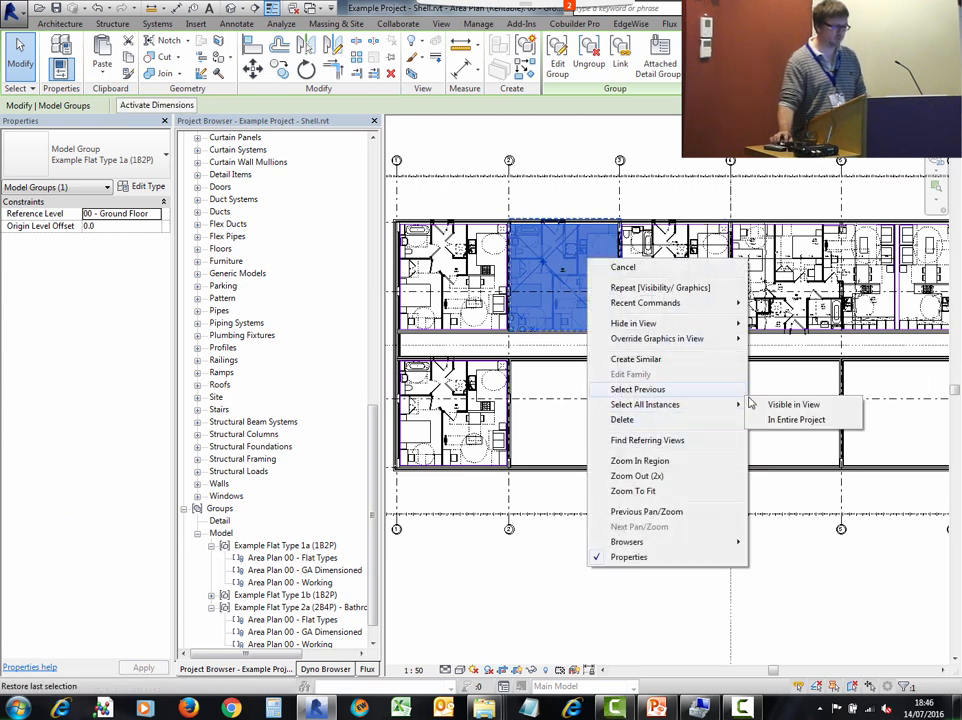
left_click(781, 405)
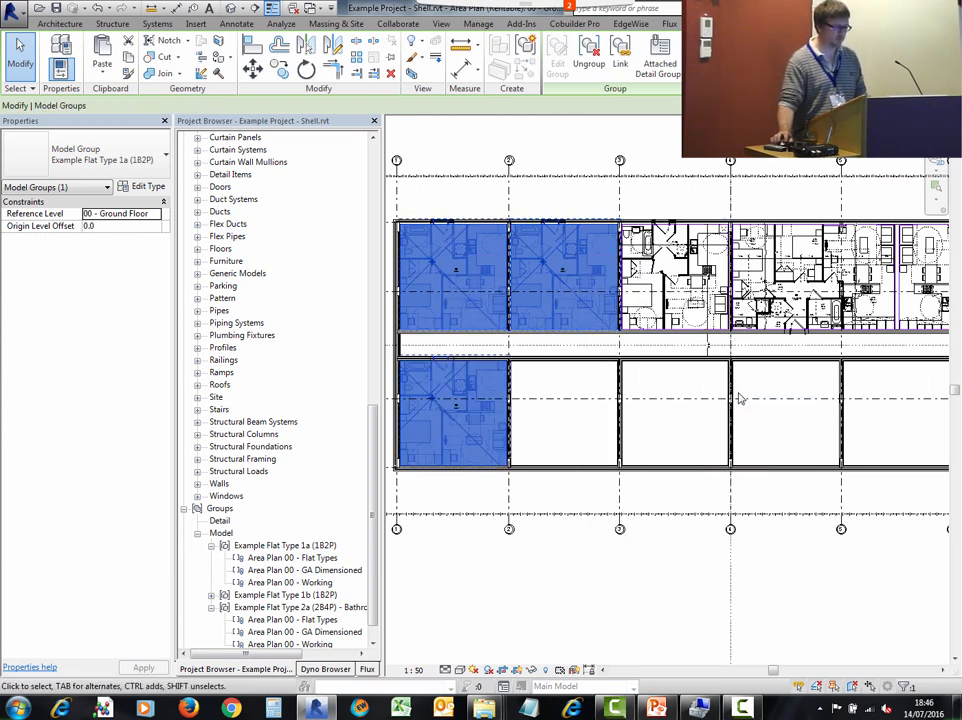
left_click(662, 64)
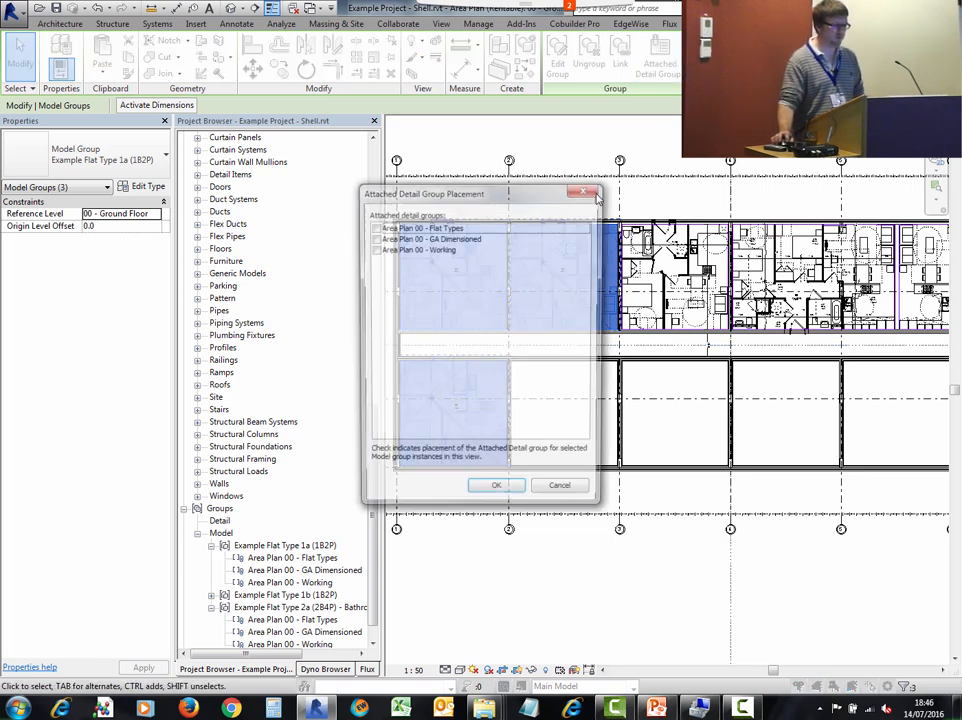
left_click(374, 238)
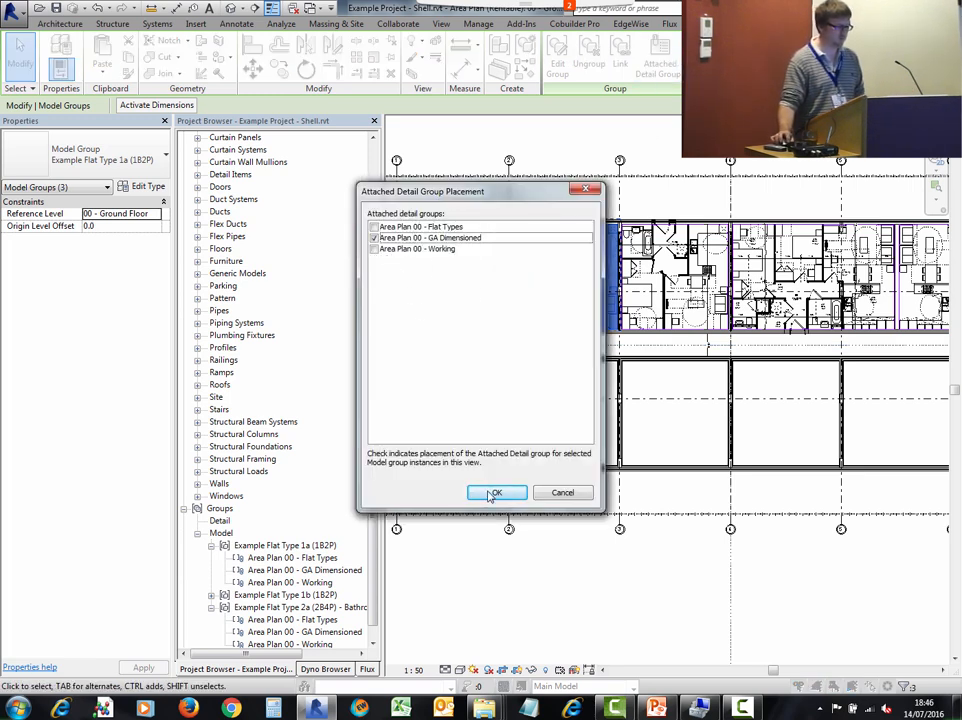
left_click(492, 494)
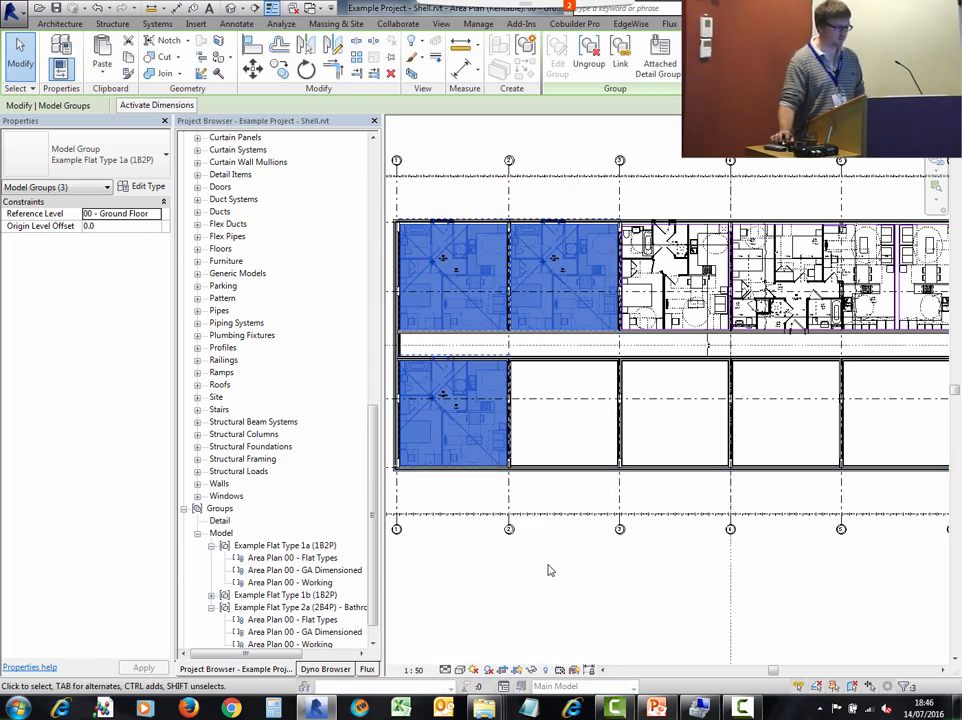
left_click(547, 566)
- Copy the file name Example Flat Type 1a (1B2P) - Bathroom linked from the Flat Types folder
scroll(536, 290, "up", 5)
scroll(495, 146, "down", 3)
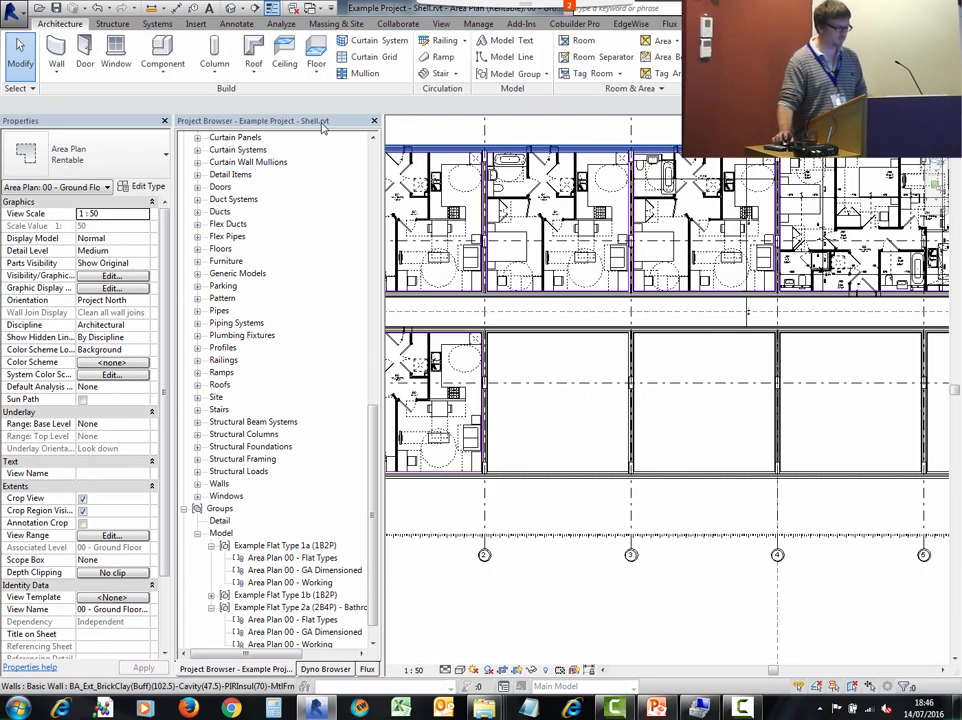
mouse_move(505, 703)
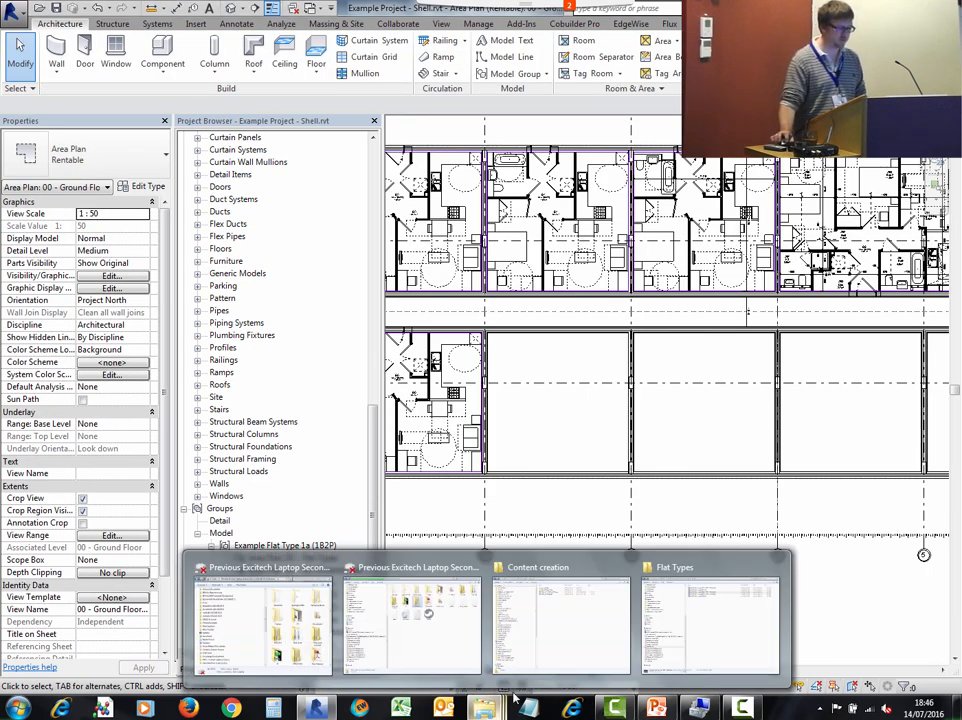
left_click(695, 607)
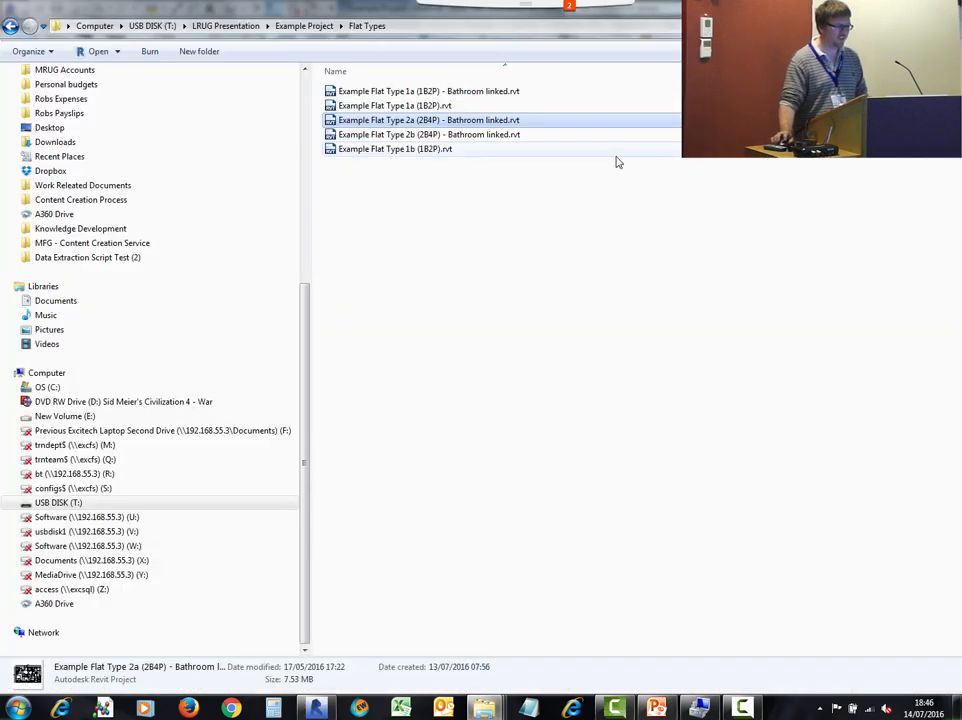
left_click(412, 92)
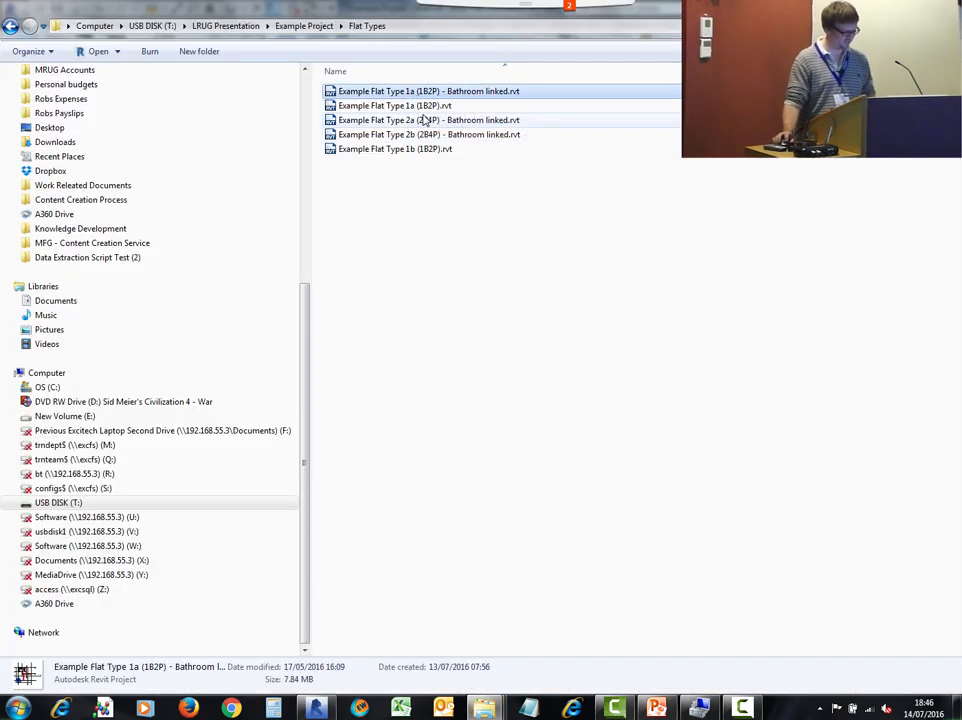
left_click(410, 92)
key("ctrl+c")
left_click(552, 351)
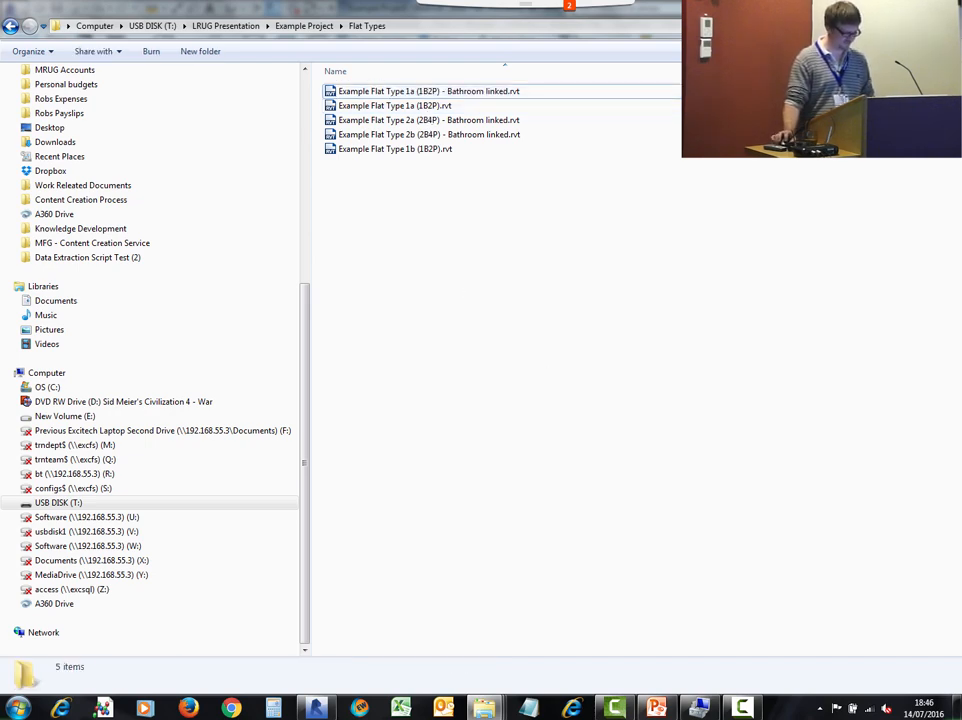
- Rename the Example Flat Type 1a (1B2P) model group in the shell project to Example Flat Type 1a (1B2P) - Bathroom linked
left_click(318, 708)
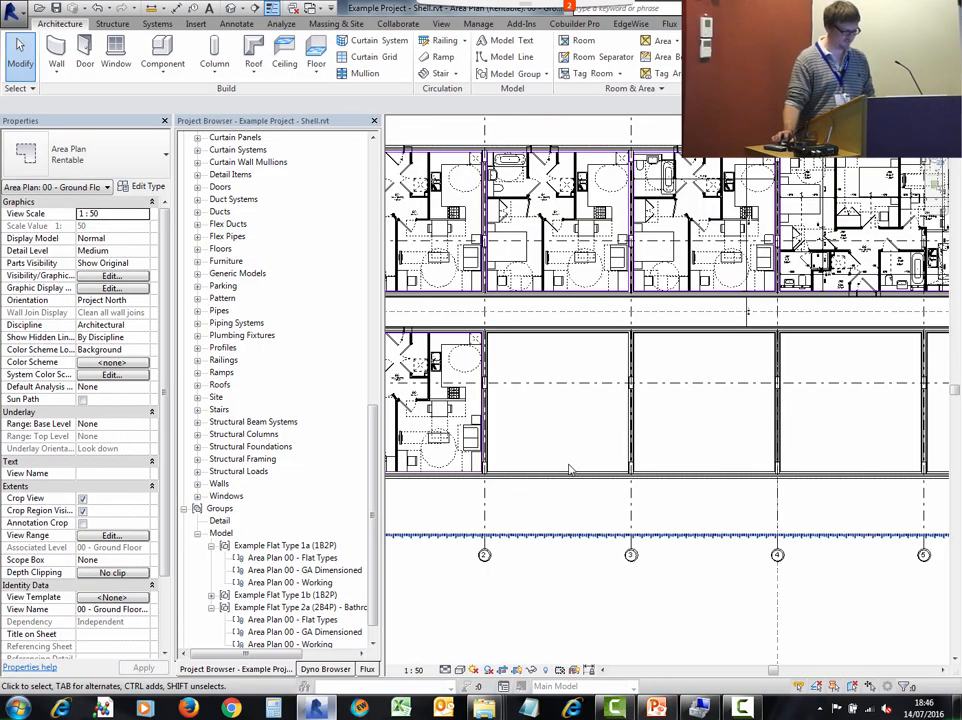
left_click(300, 546)
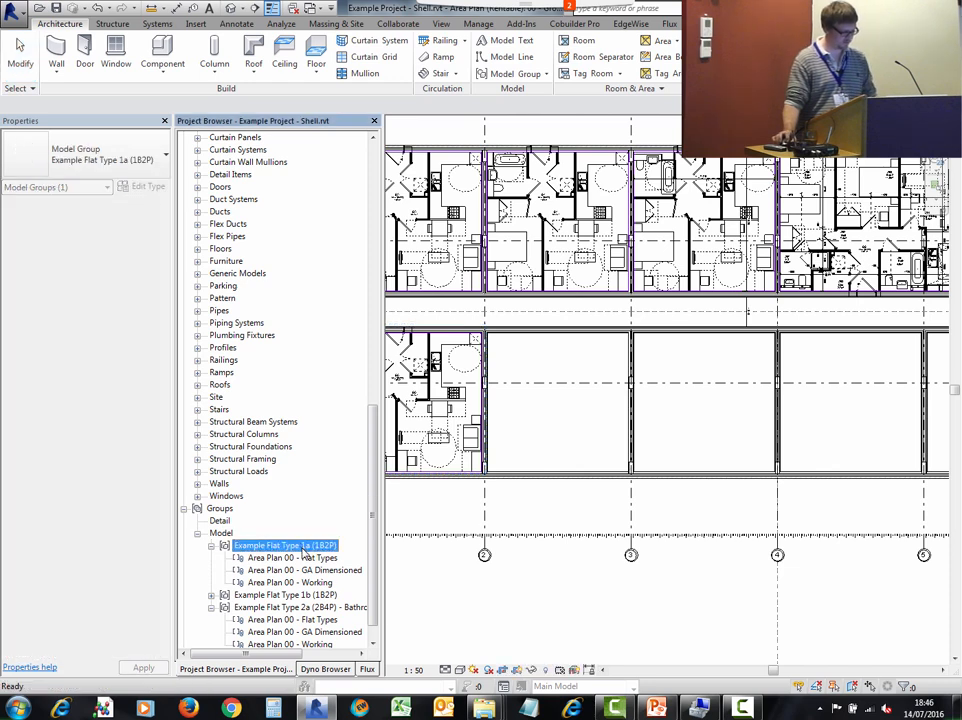
key("F2")
key("ctrl+v")
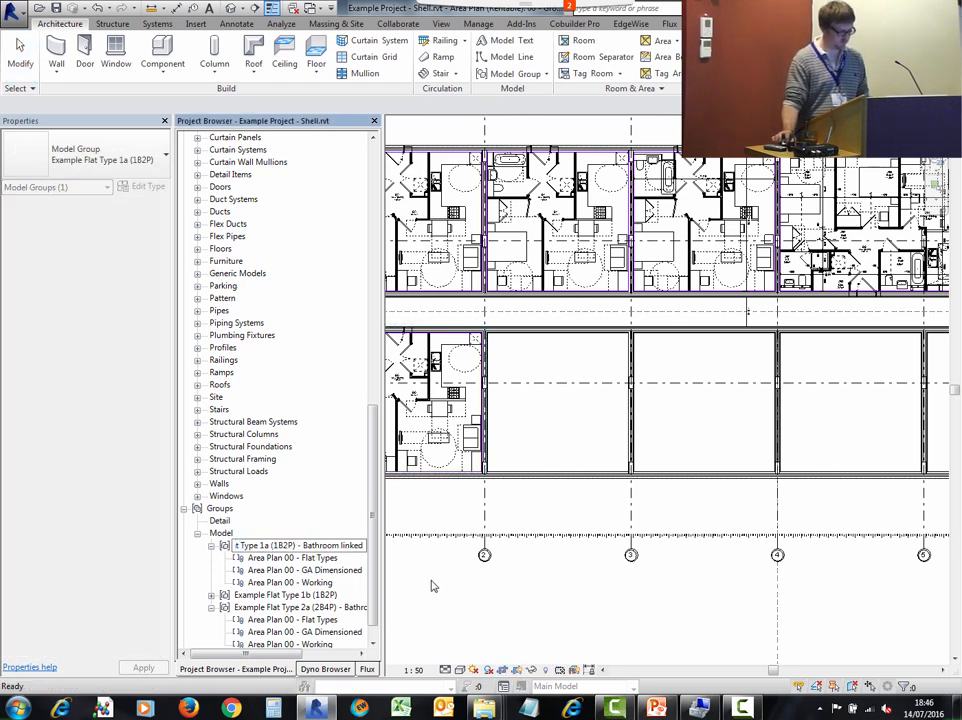
left_click(432, 586)
- Open Example Flat Type 1a (1B2P) - Bathroom linked.rvt and load it as a group into Example Project - Shell with attached details
mouse_move(484, 708)
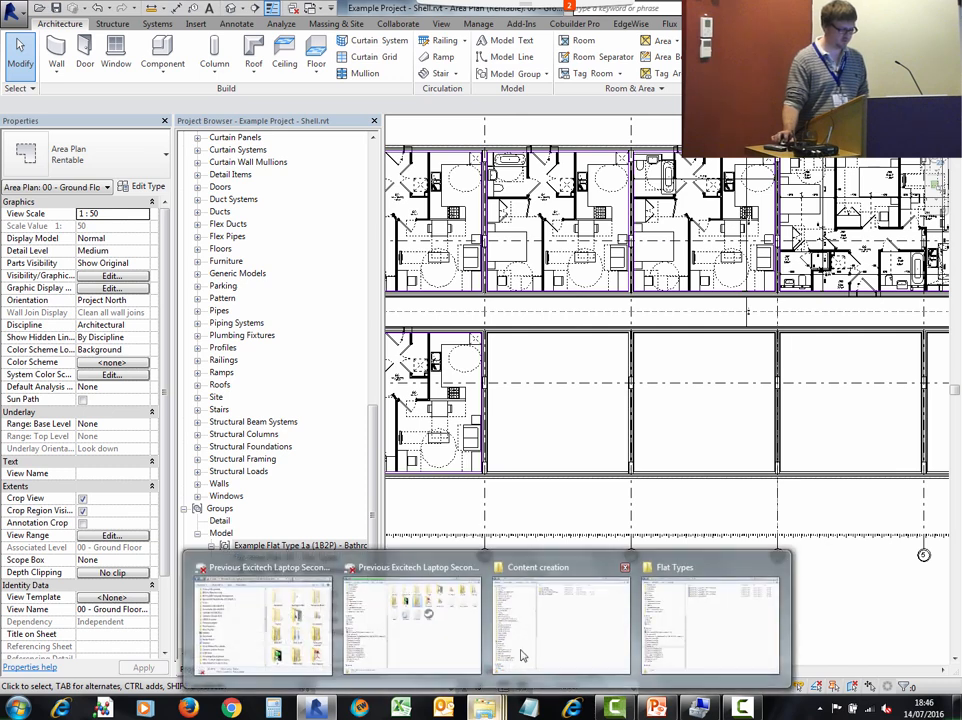
left_click(736, 605)
double_click(539, 91)
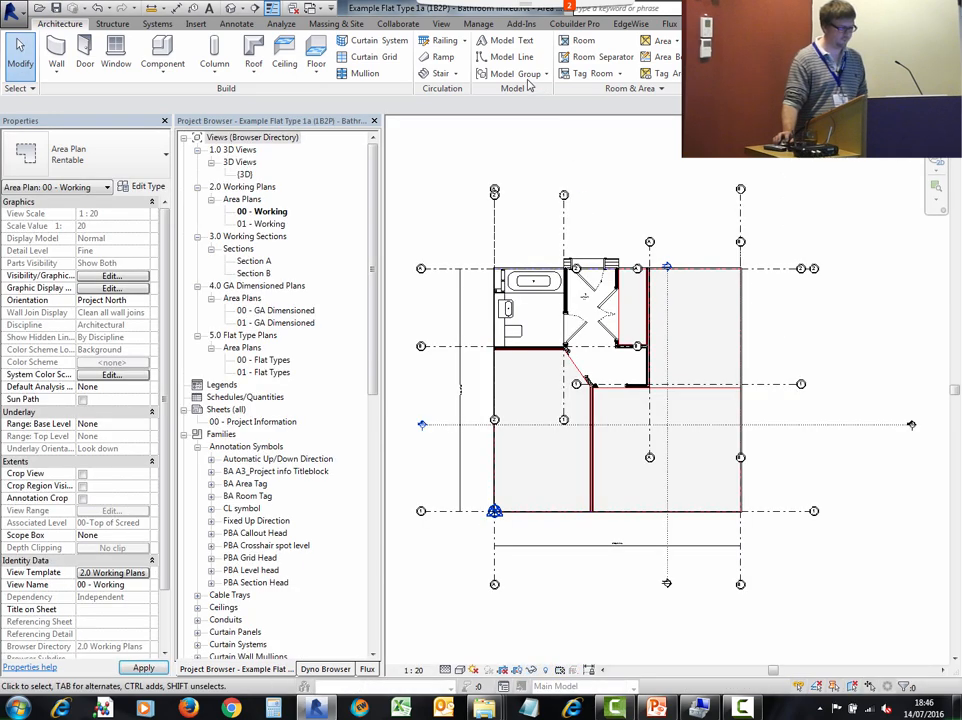
left_click(516, 74)
left_click(550, 154)
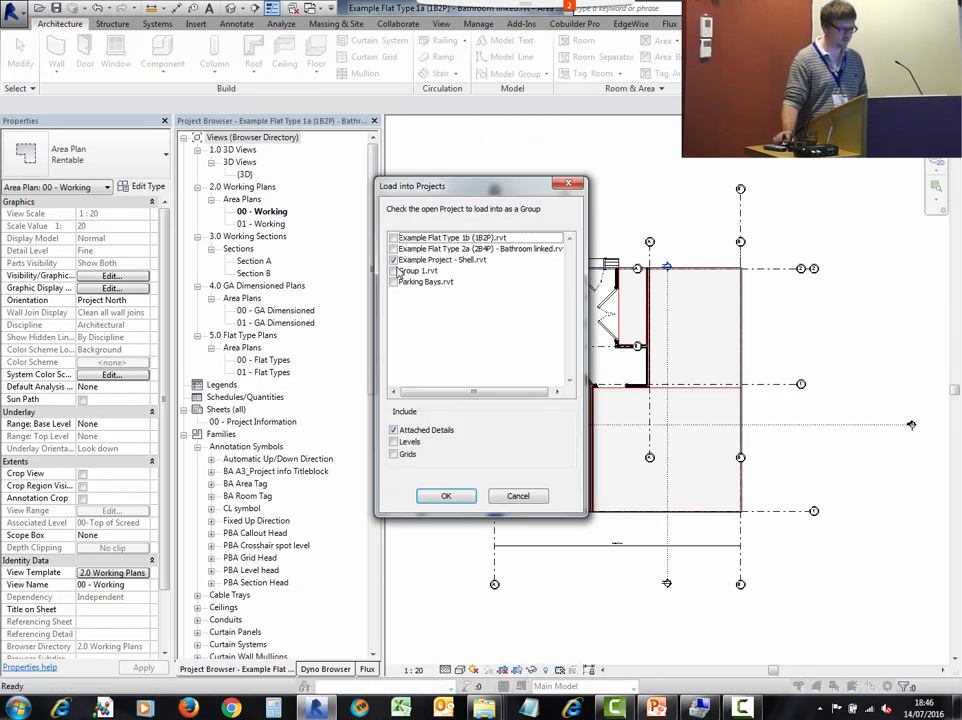
left_click(446, 496)
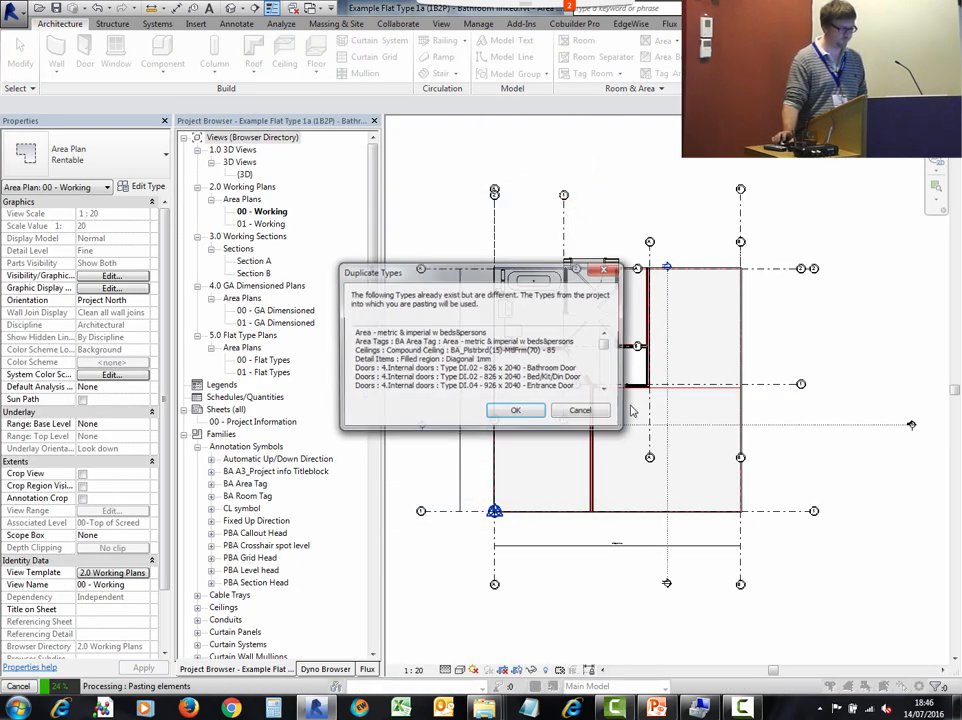
left_click(538, 412)
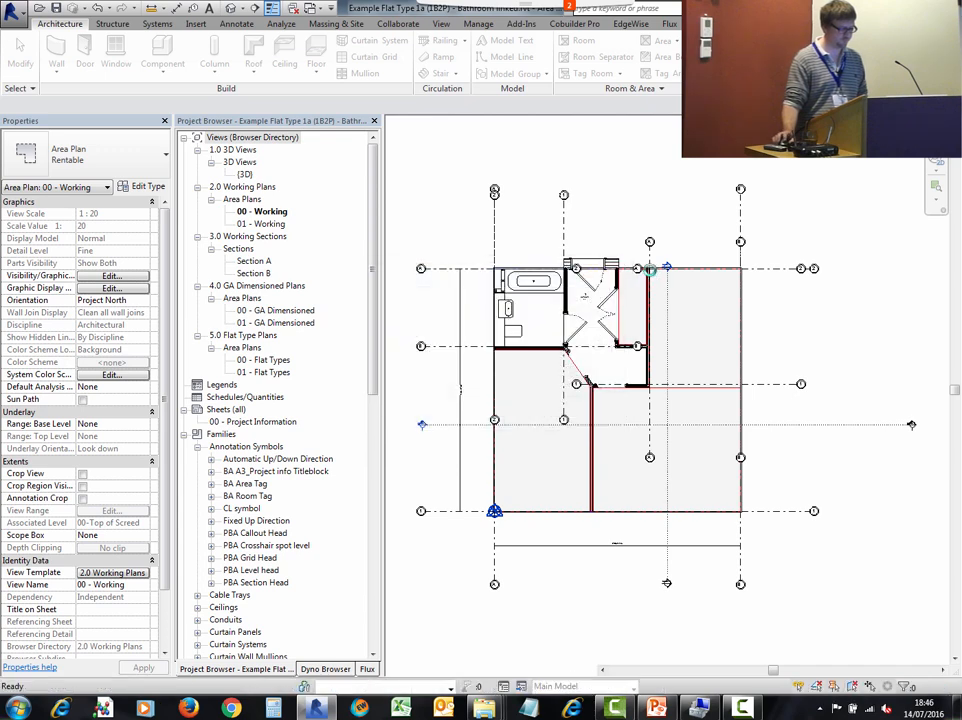
left_click(465, 421)
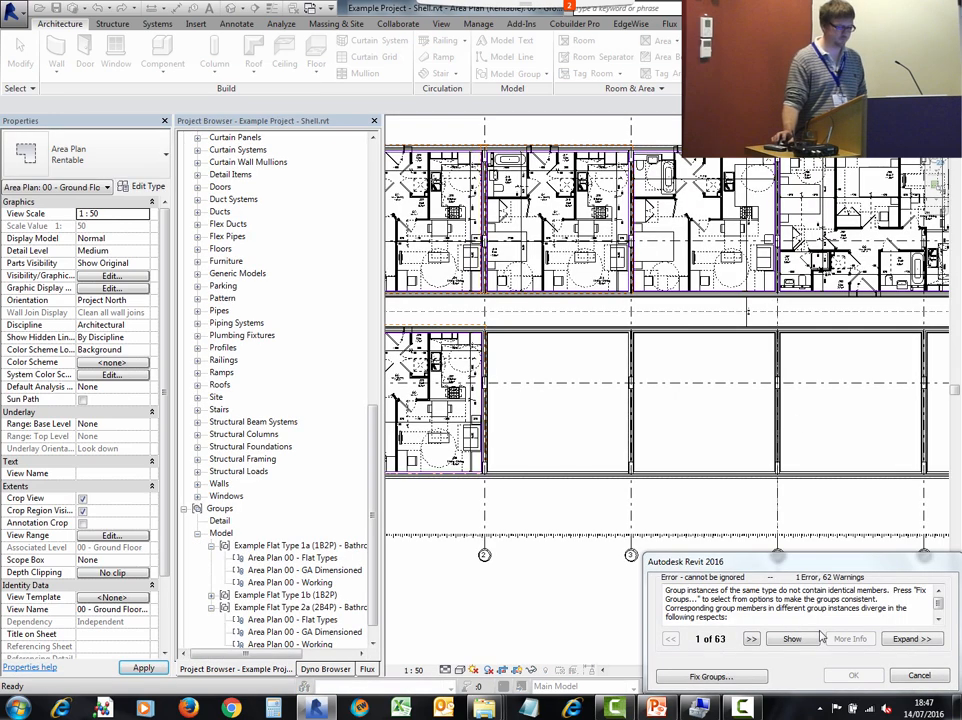
- Fix the inconsistent groups in the shell project by creating new group types
left_click(735, 678)
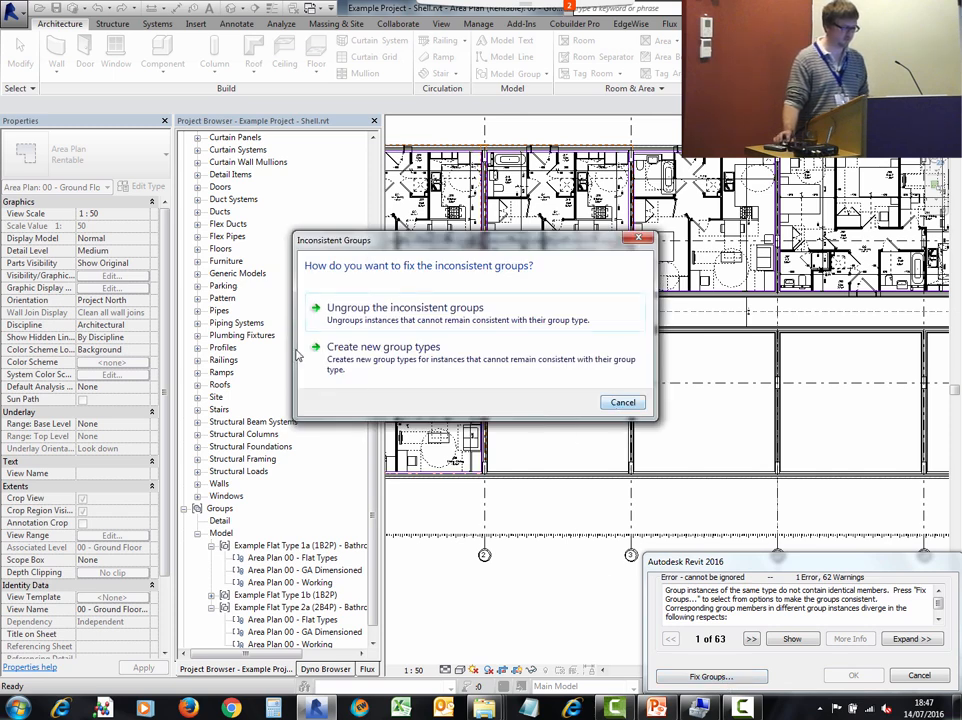
left_click(495, 370)
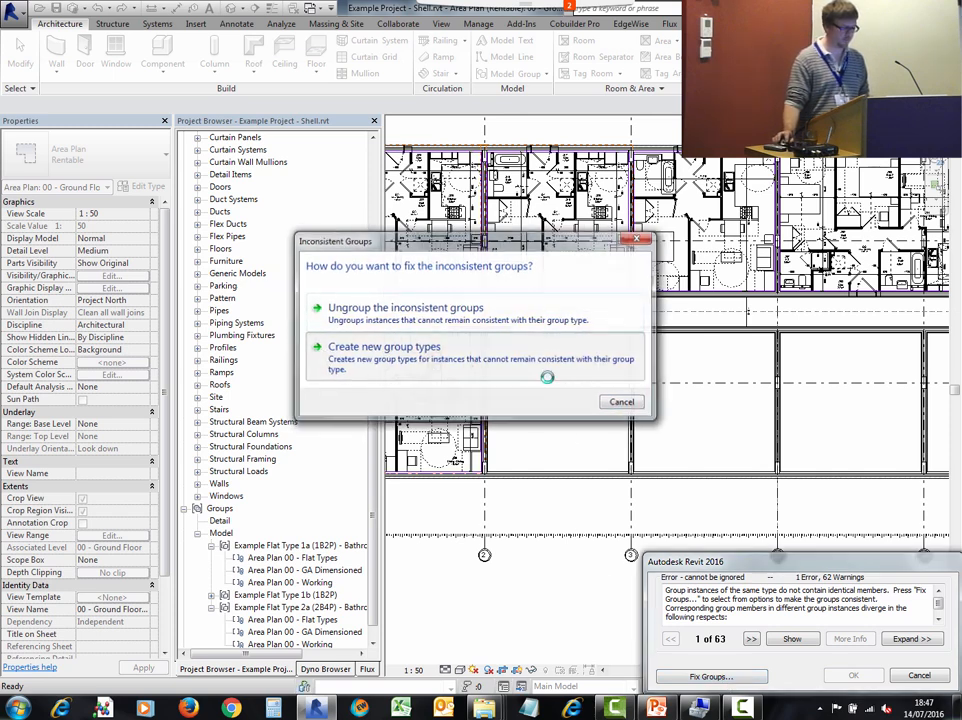
- Select the three Bathroom linked Flat Type 1a instances and place their Area Plan 00 - GA Dimensioned attached detail group
scroll(562, 527, "down", 3)
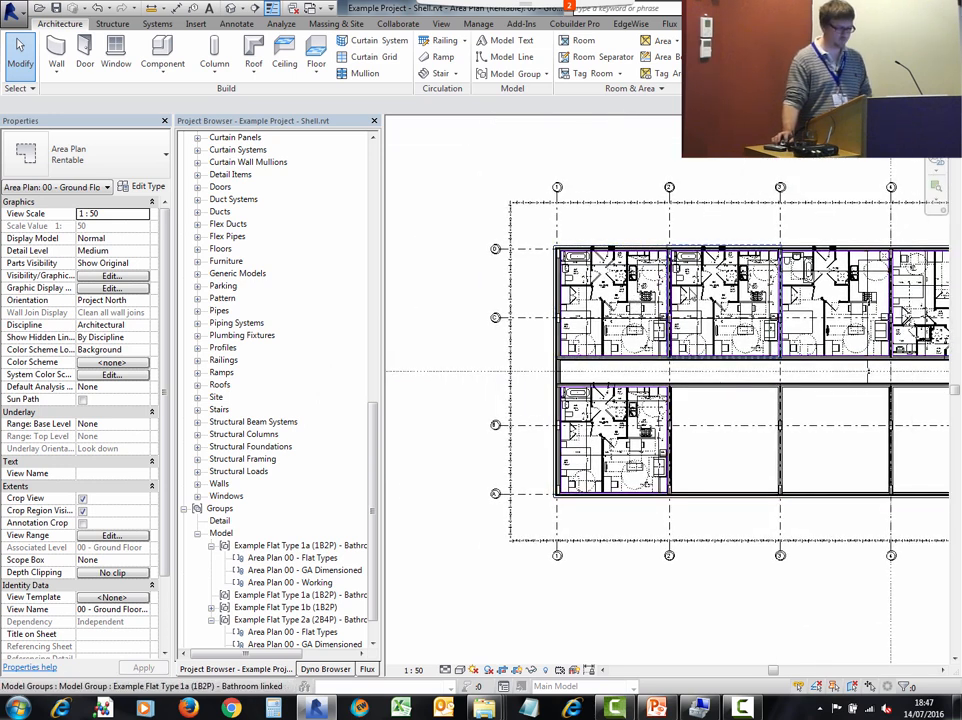
left_click(698, 298)
left_click(638, 303, "ctrl")
left_click(619, 441, "ctrl")
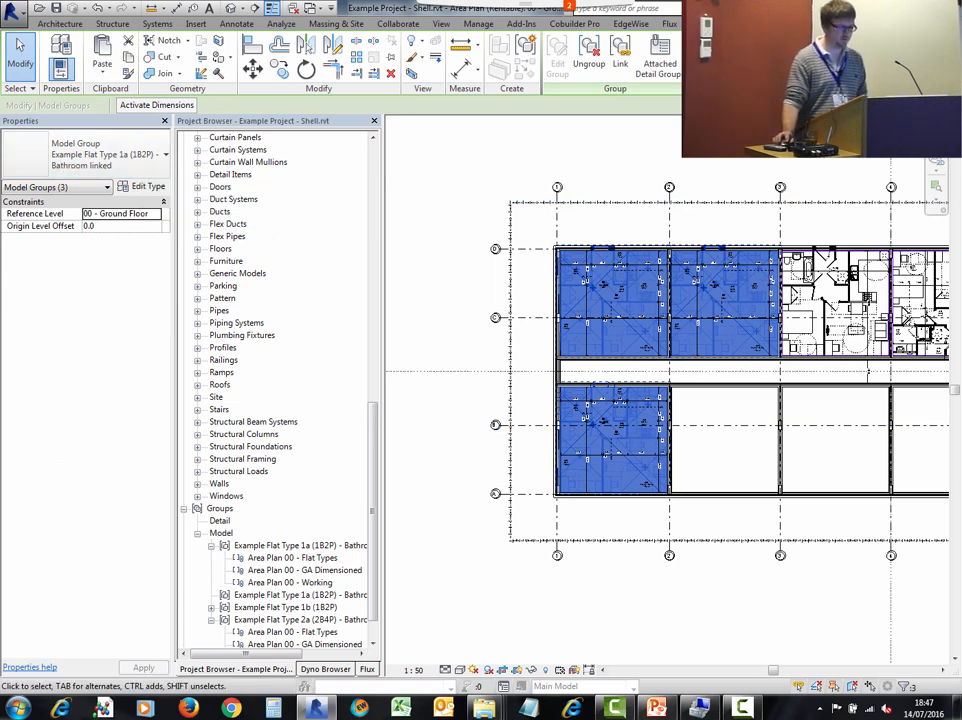
left_click(659, 60)
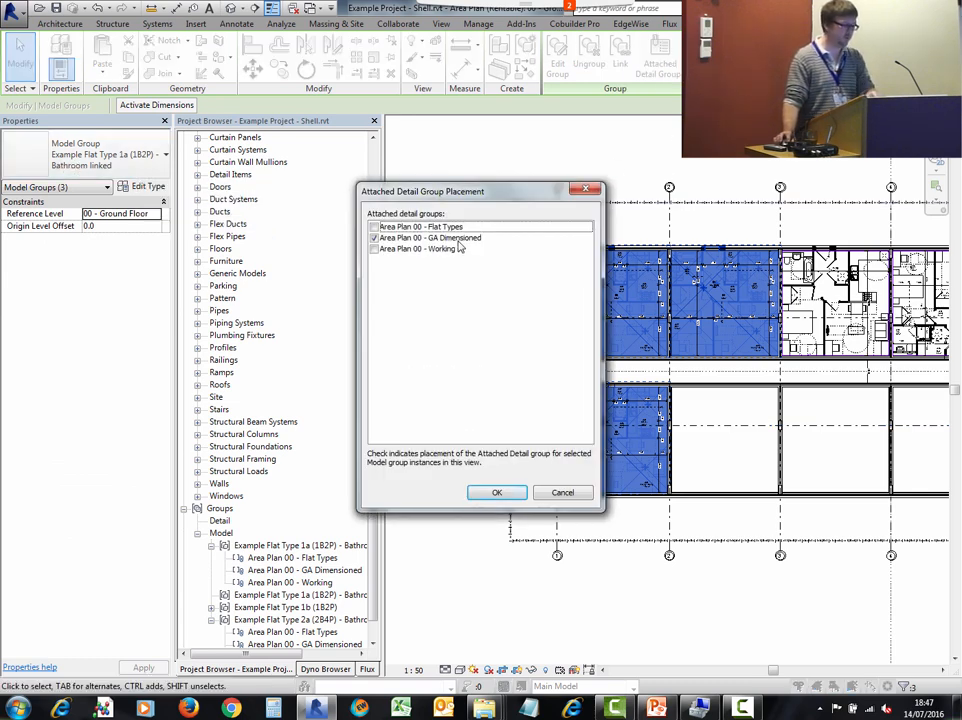
left_click(494, 492)
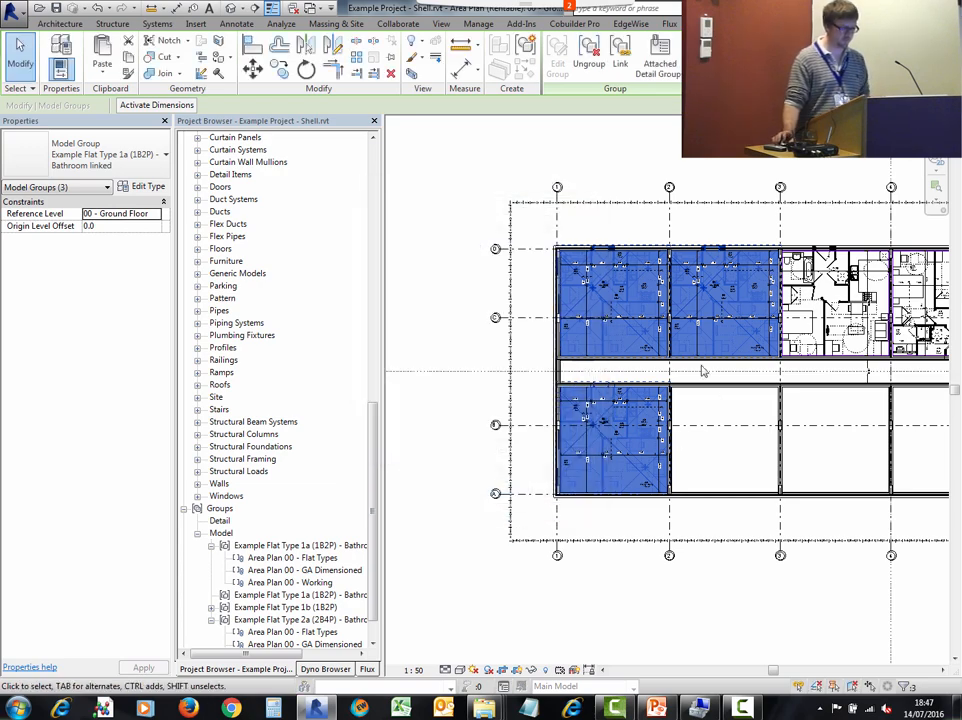
- Zoom in to examine the attached GA Dimensioned detail groups on the placed Flat Type 1a flats
scroll(615, 212, "up", 5)
left_click(629, 224)
middle_click_drag(629, 335, 550, 227)
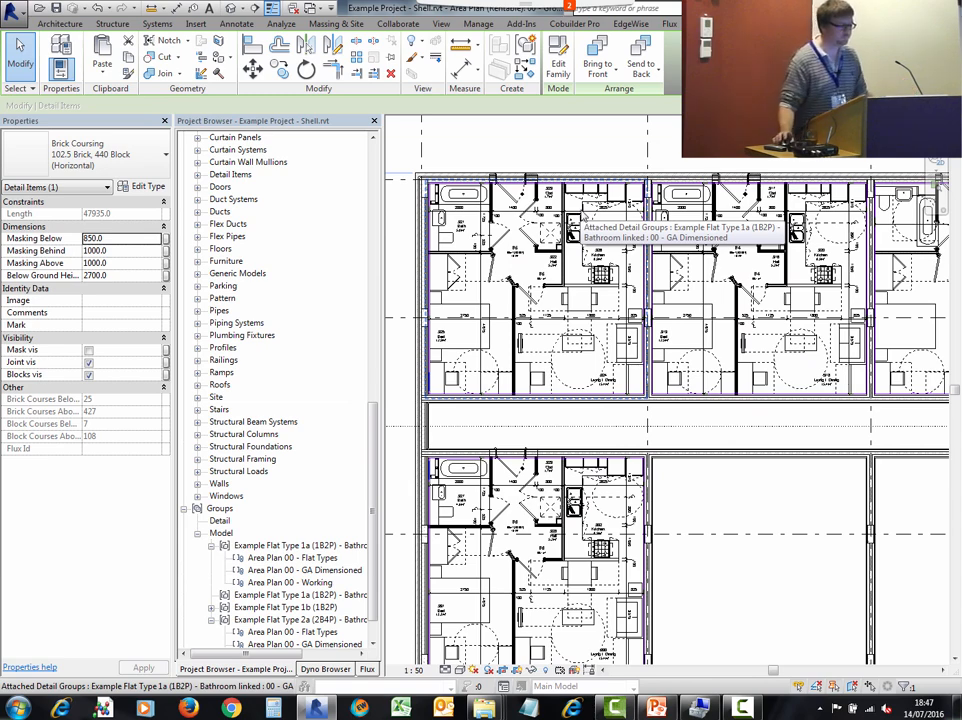
scroll(608, 262, "down", 2)
middle_click_drag(622, 258, 531, 241)
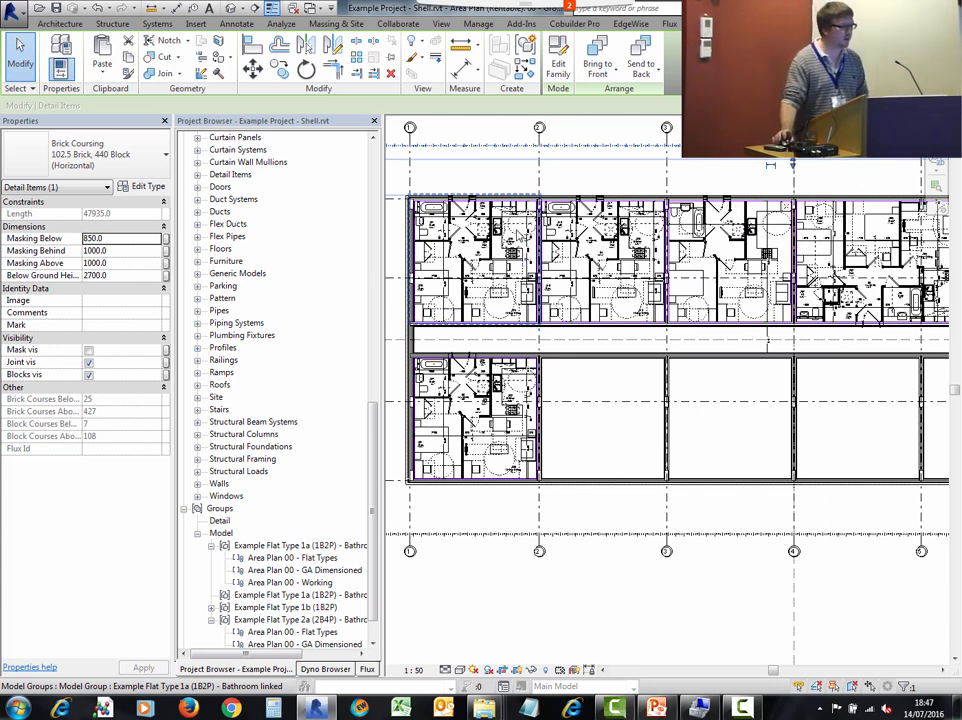
scroll(459, 303, "up", 3)
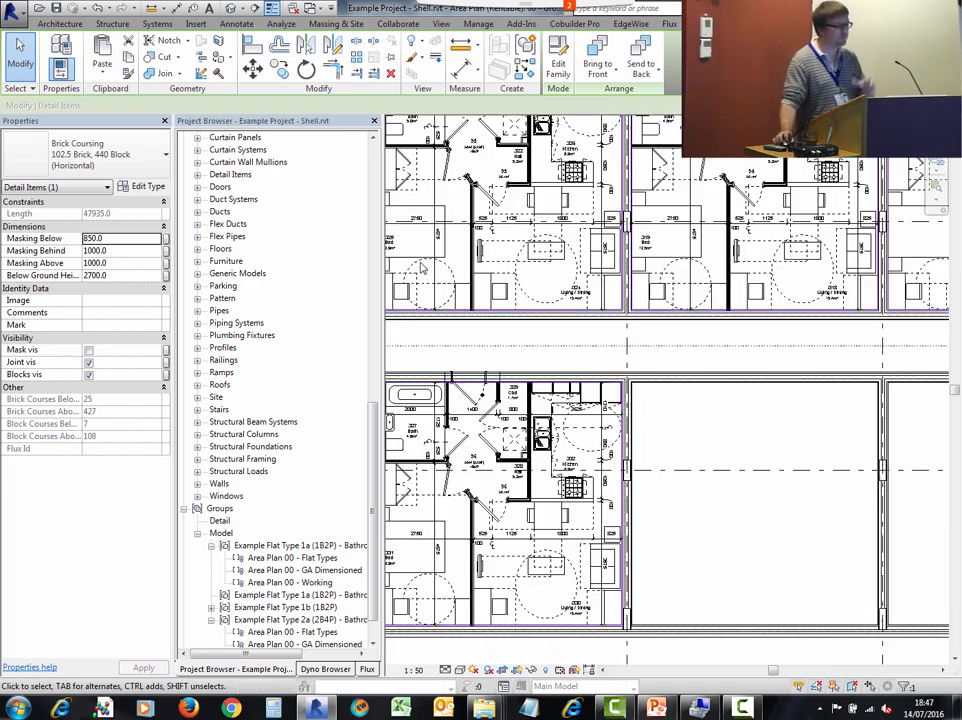
scroll(466, 356, "up", 4)
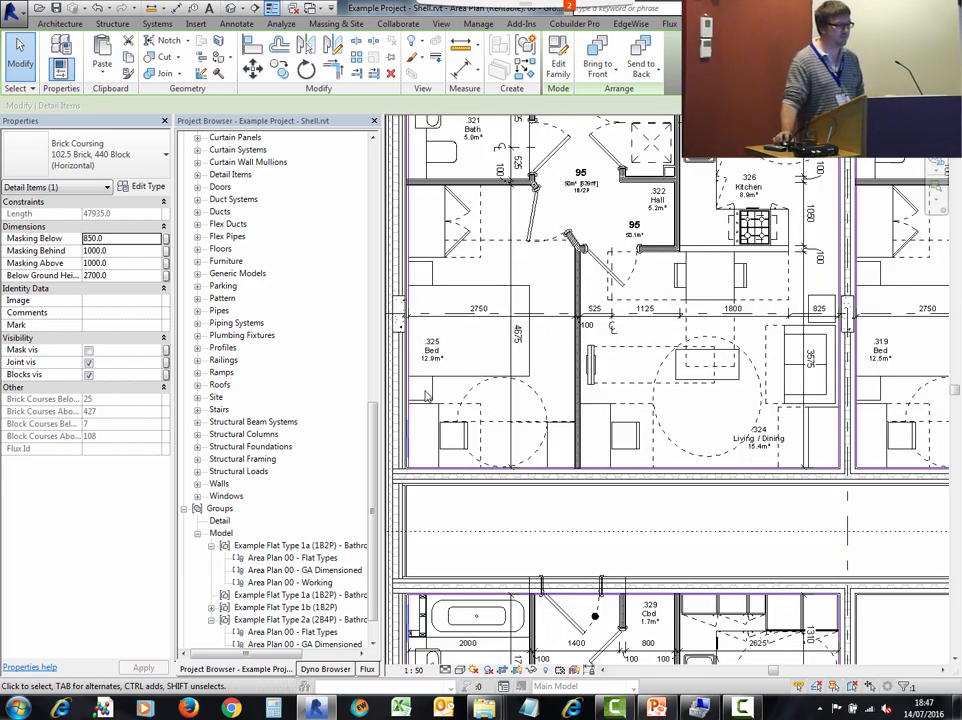
scroll(426, 389, "down", 1)
middle_click_drag(480, 406, 478, 472)
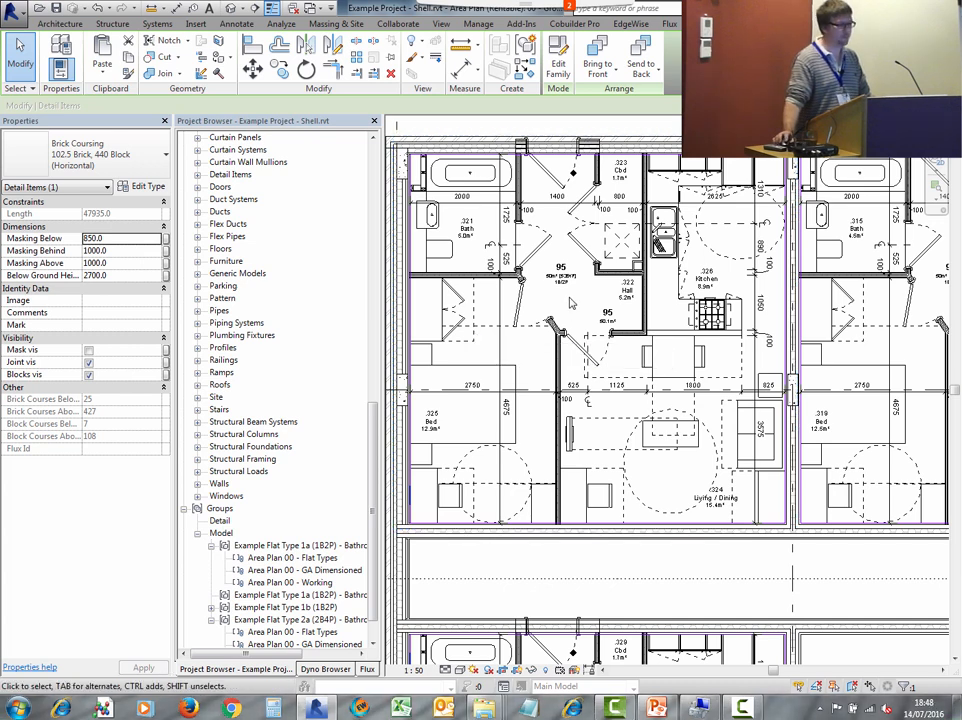
scroll(566, 285, "down", 1)
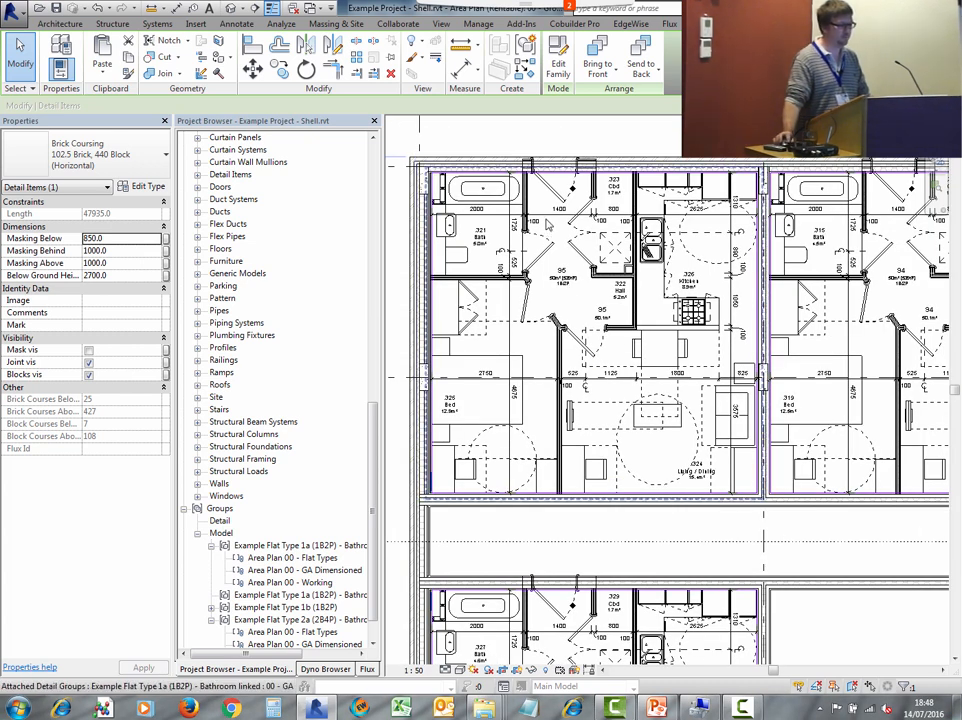
left_click(547, 224)
scroll(560, 328, "down", 4)
middle_click_drag(572, 336, 583, 269)
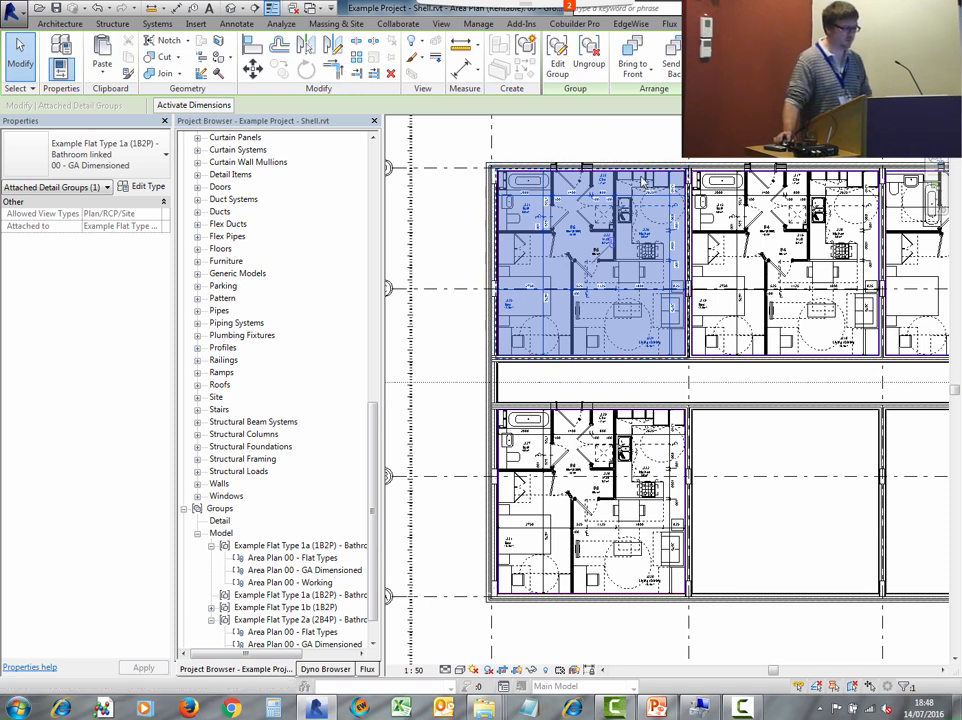
left_click(644, 145)
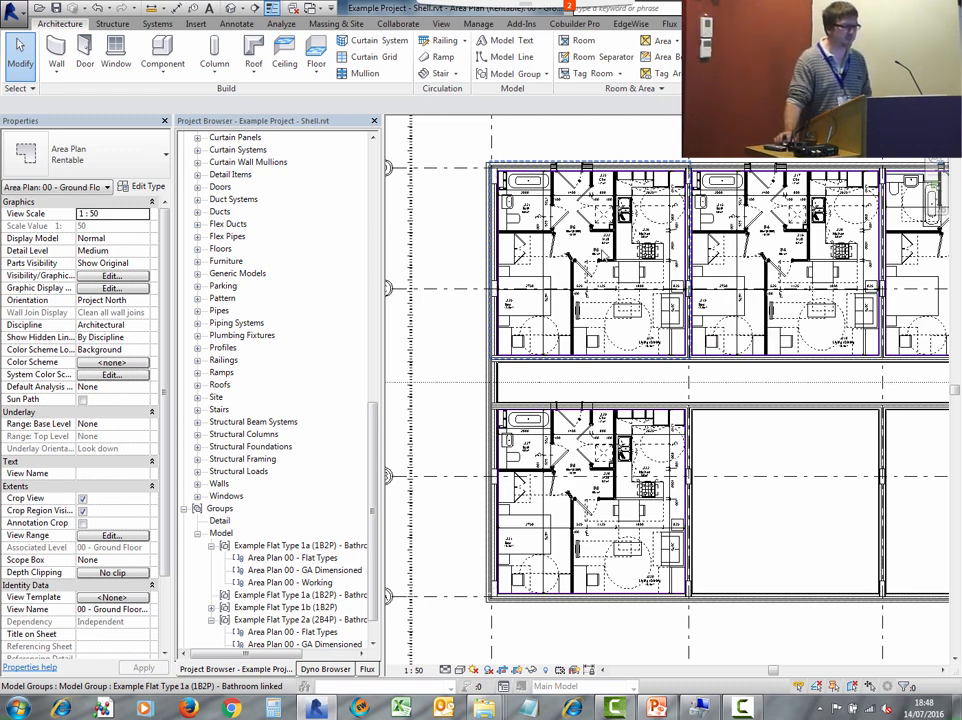
left_click(587, 183)
scroll(587, 183, "up", 2)
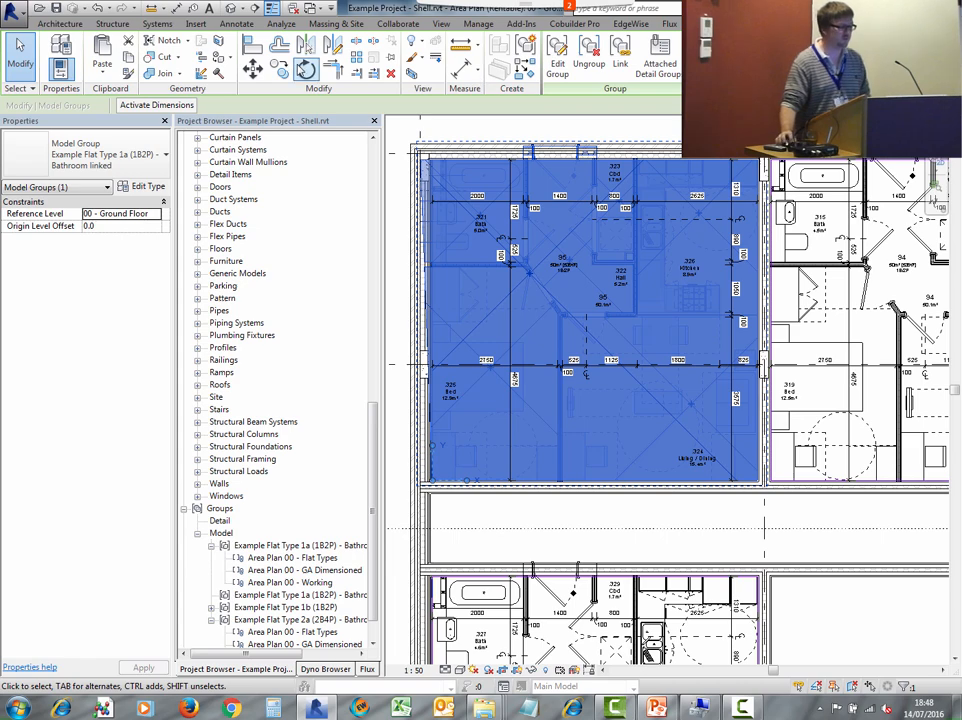
left_click(306, 70)
scroll(773, 273, "down", 1)
middle_click_drag(775, 278, 788, 327)
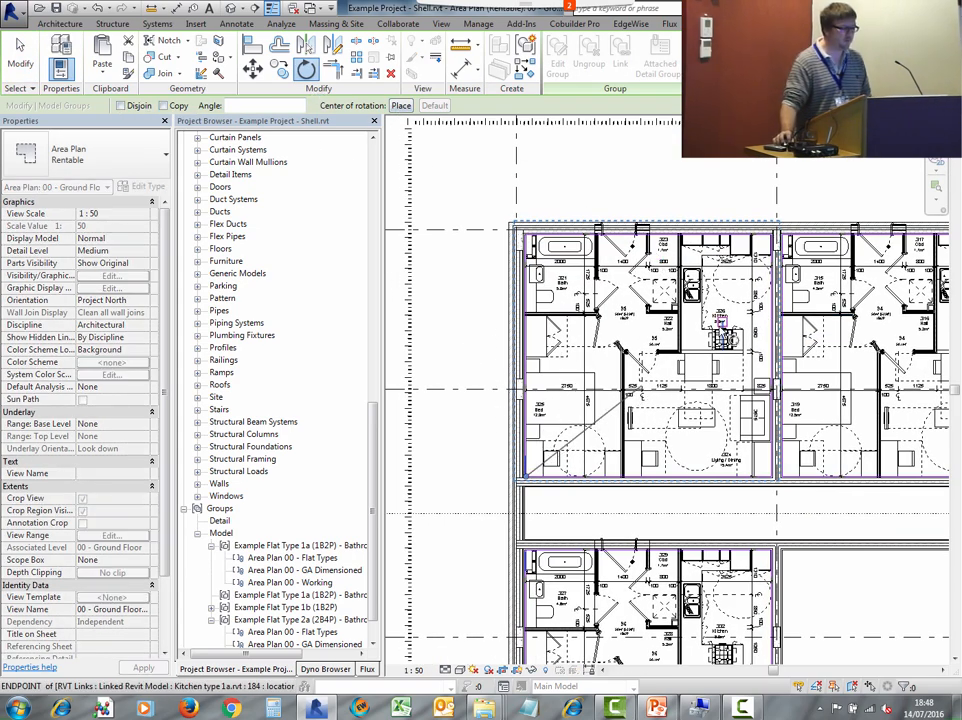
left_click(717, 329)
middle_click_drag(674, 165, 801, 158)
key("Escape")
key("Escape")
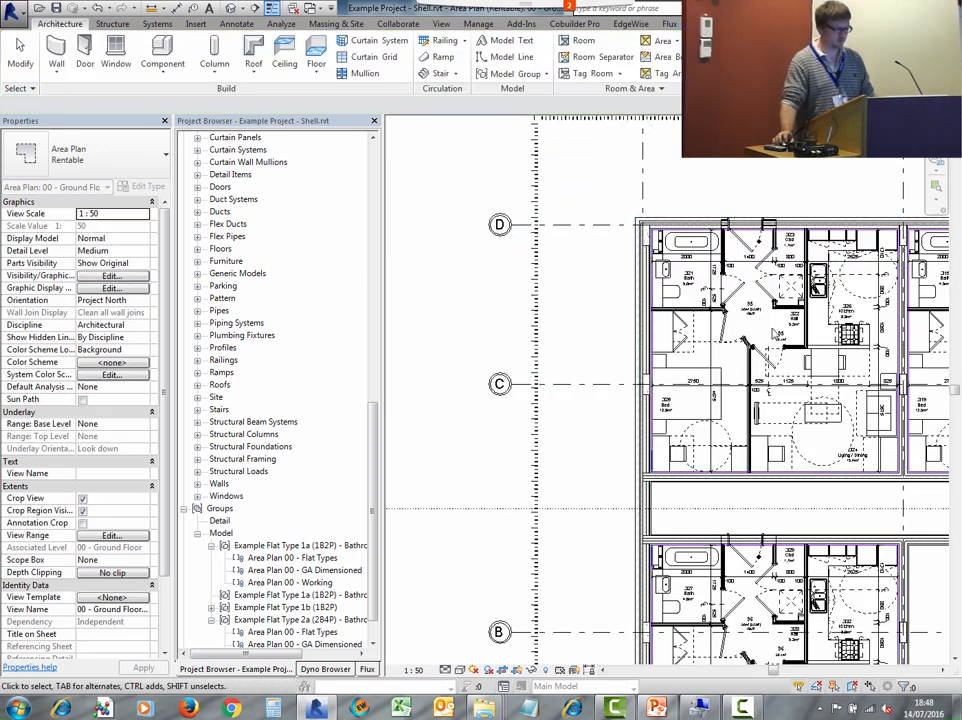
scroll(770, 329, "down", 2)
left_click(773, 312)
left_click_drag(773, 312, 500, 292, "ctrl")
key("Delete")
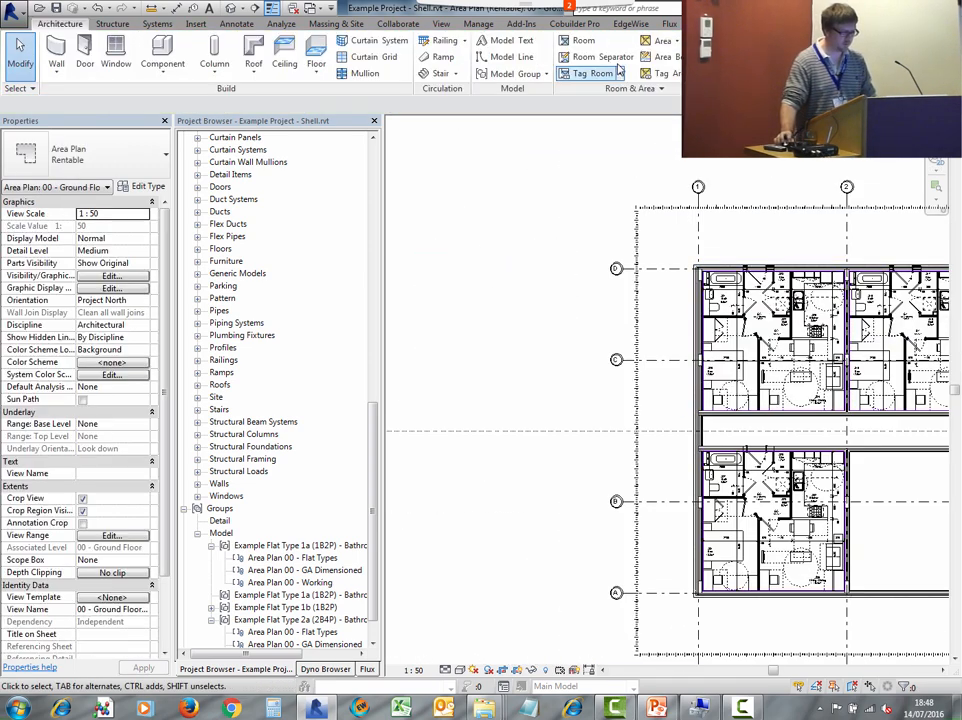
- Copy a Bathroom linked Flat Type 1a group to an empty area left of the building
left_click(765, 320)
left_click(279, 69)
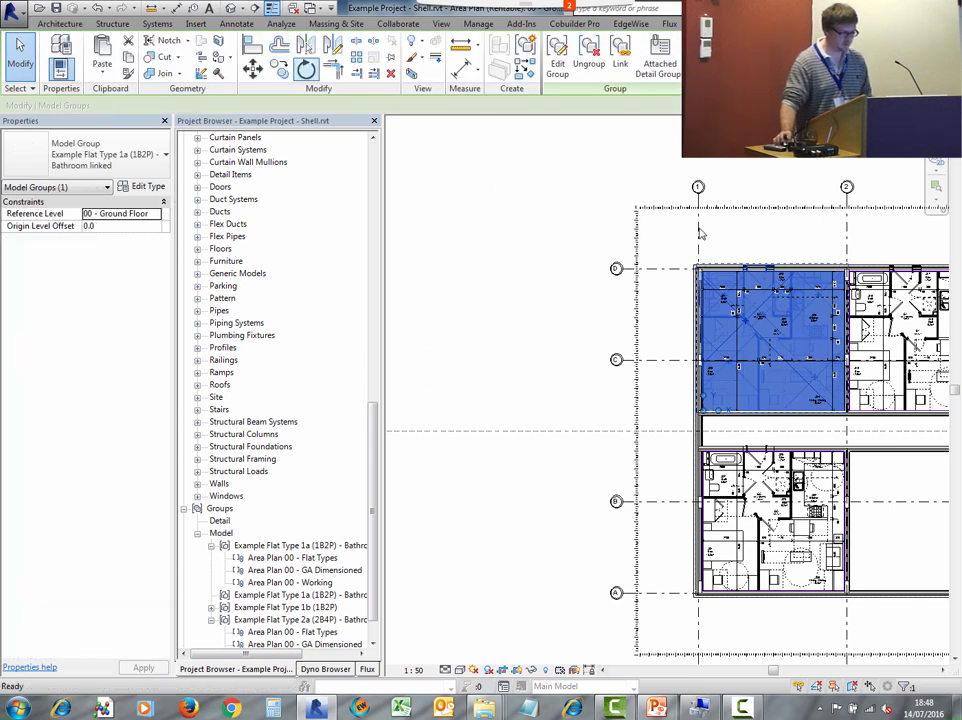
left_click(789, 328)
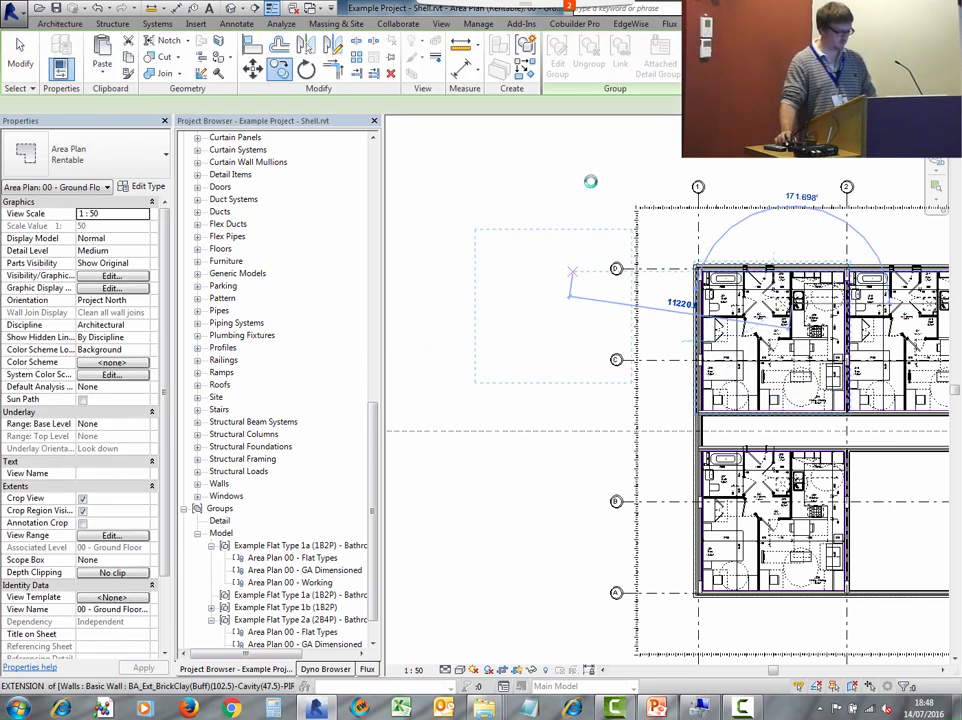
left_click(567, 280)
left_click(584, 215)
scroll(566, 260, "up", 2)
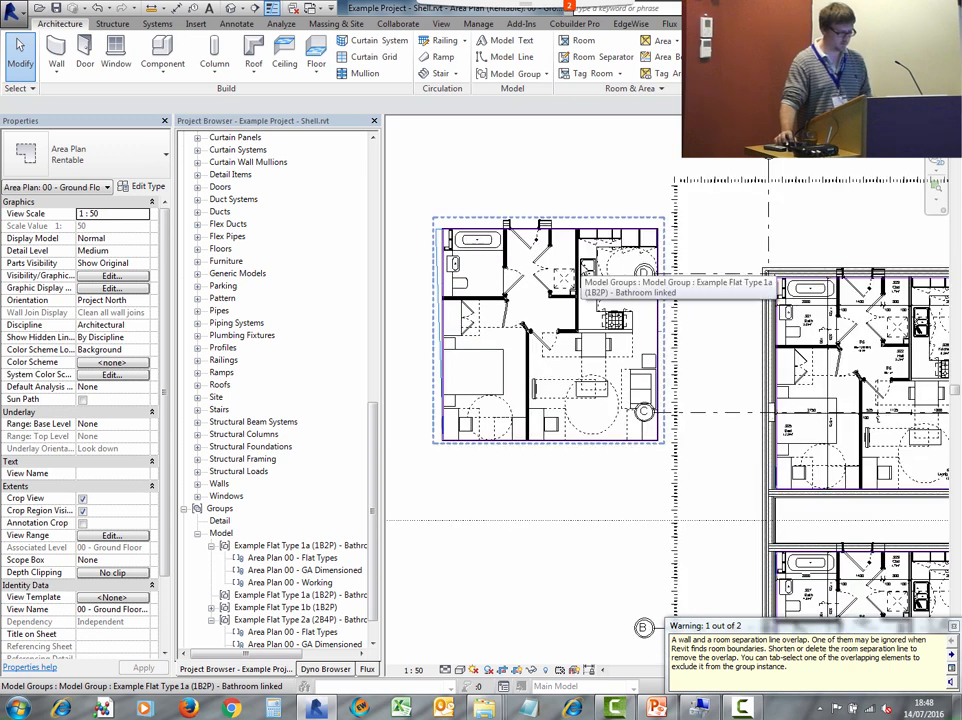
- Rotate the copied Flat Type 1a group by 180 degrees
left_click(566, 260)
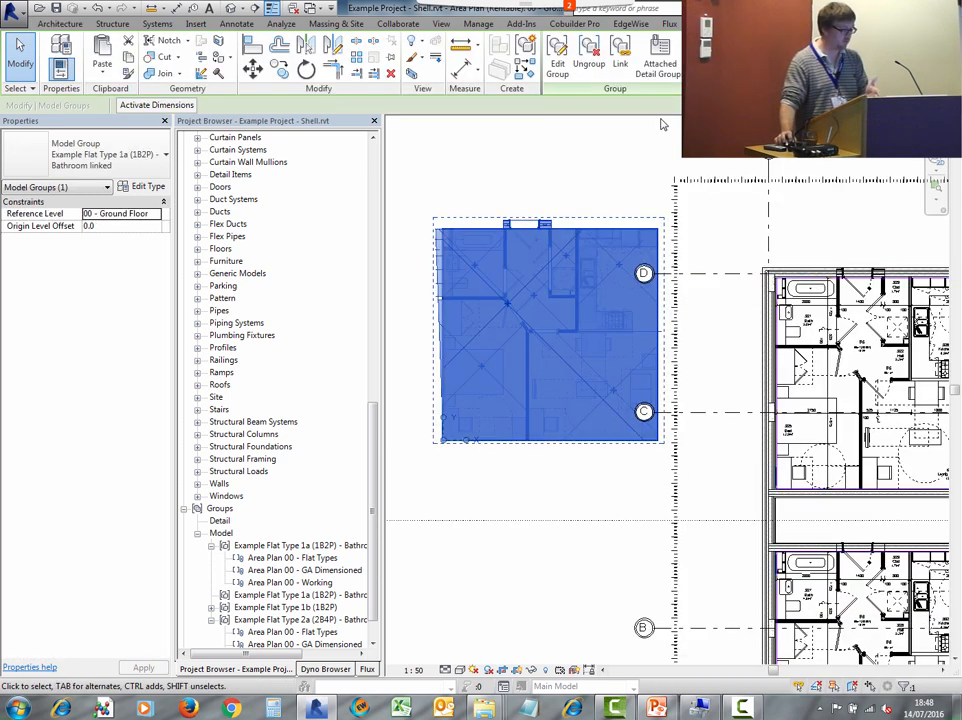
left_click(304, 71)
left_click(608, 218)
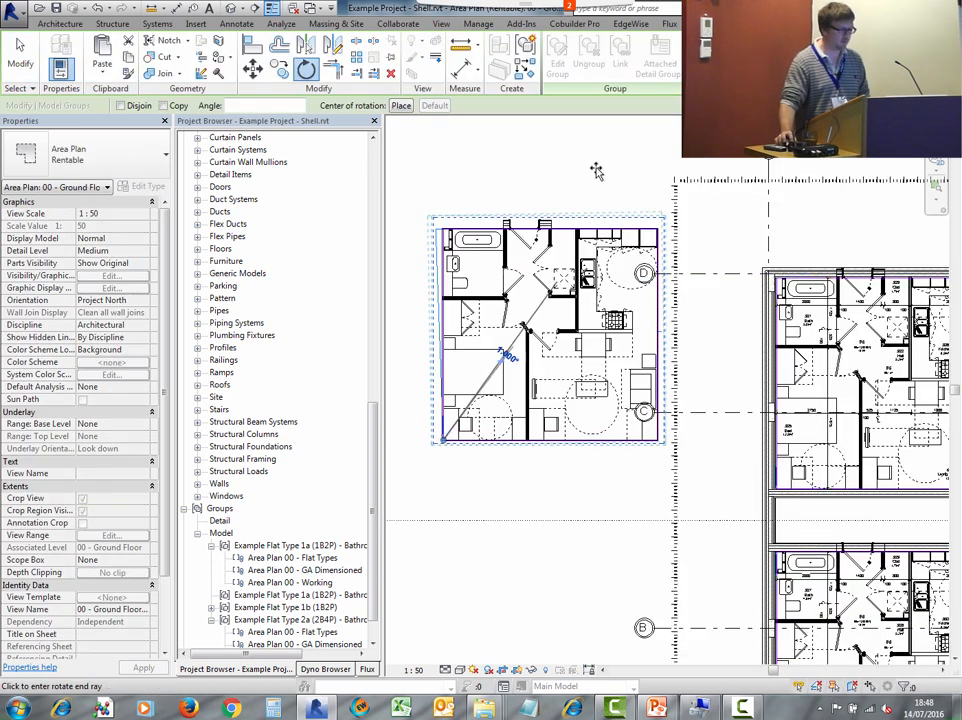
type("180")
key("Return")
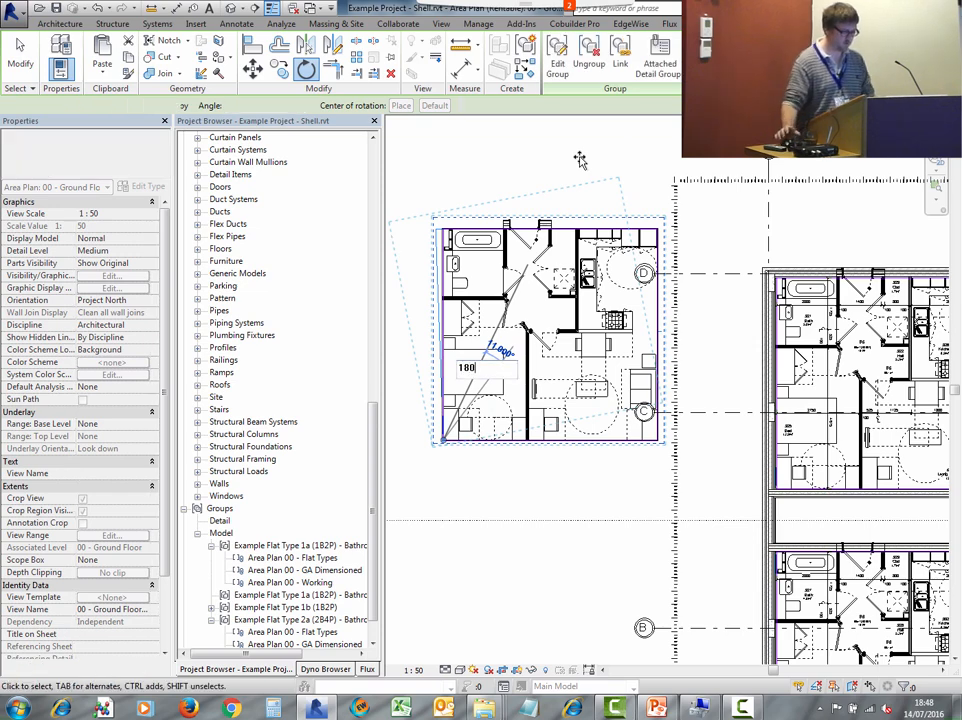
- Place the Area Plan 00 - GA Dimensioned attached detail group on the rotated Flat Type 1a copy
left_click(491, 316)
middle_click_drag(464, 356, 685, 217)
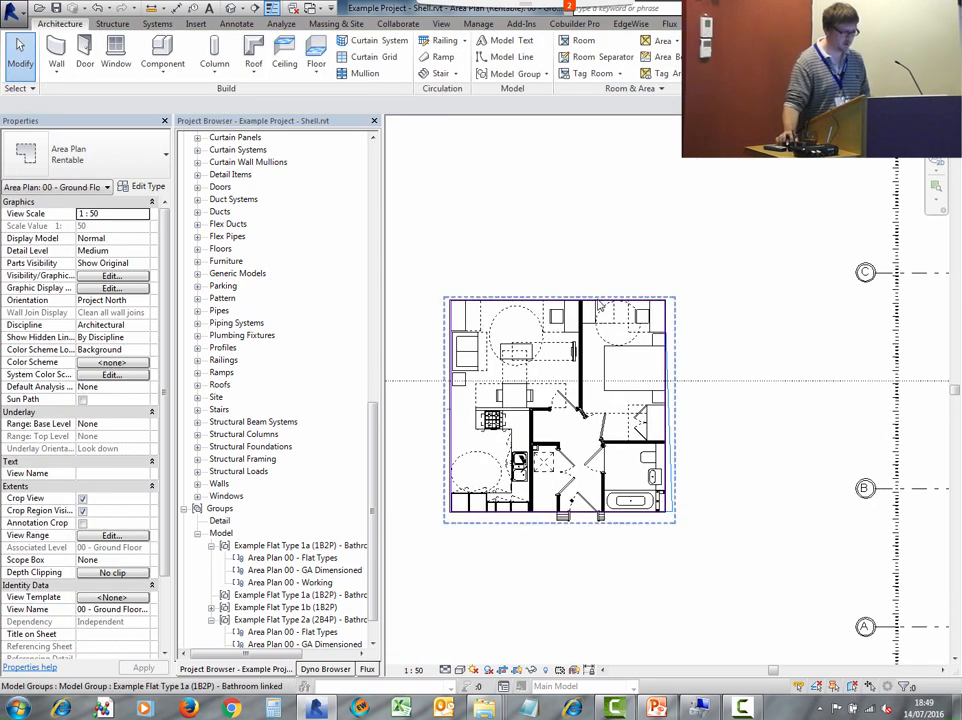
left_click(592, 301)
left_click(659, 62)
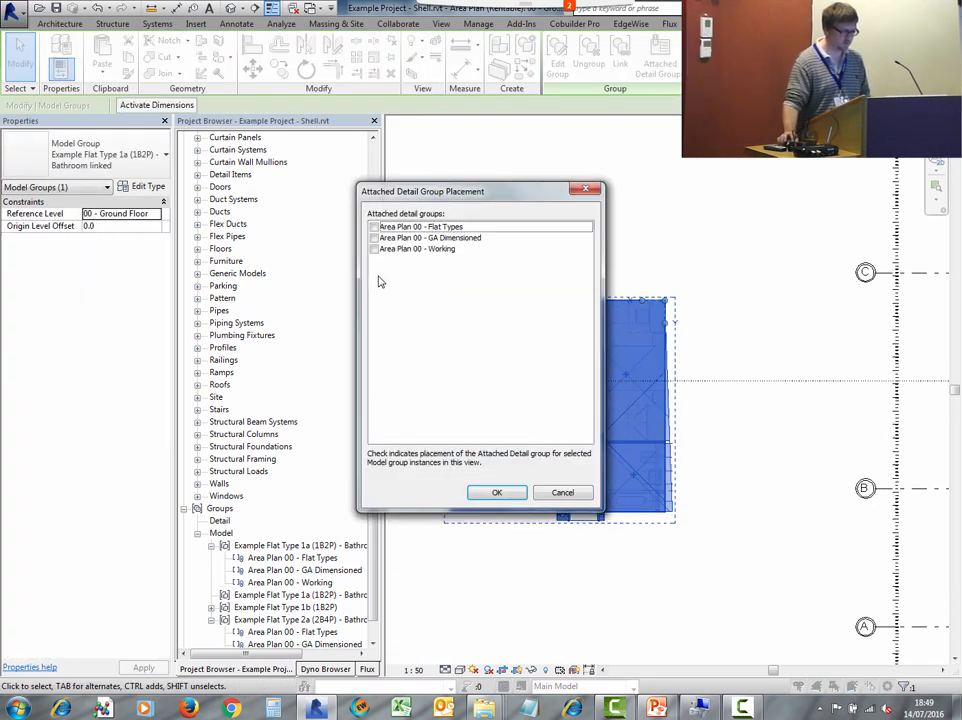
left_click(374, 238)
left_click(497, 492)
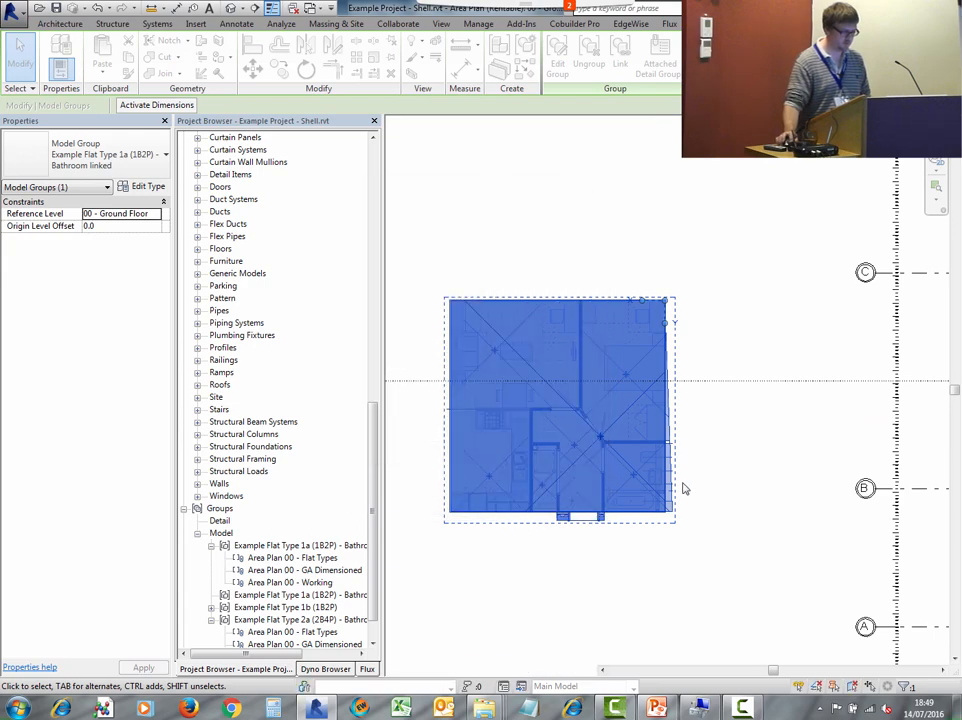
- Zoom in to examine the dimensions of the attached detail group on the rotated copy
left_click(709, 488)
scroll(476, 513, "up", 3)
scroll(476, 513, "up", 1)
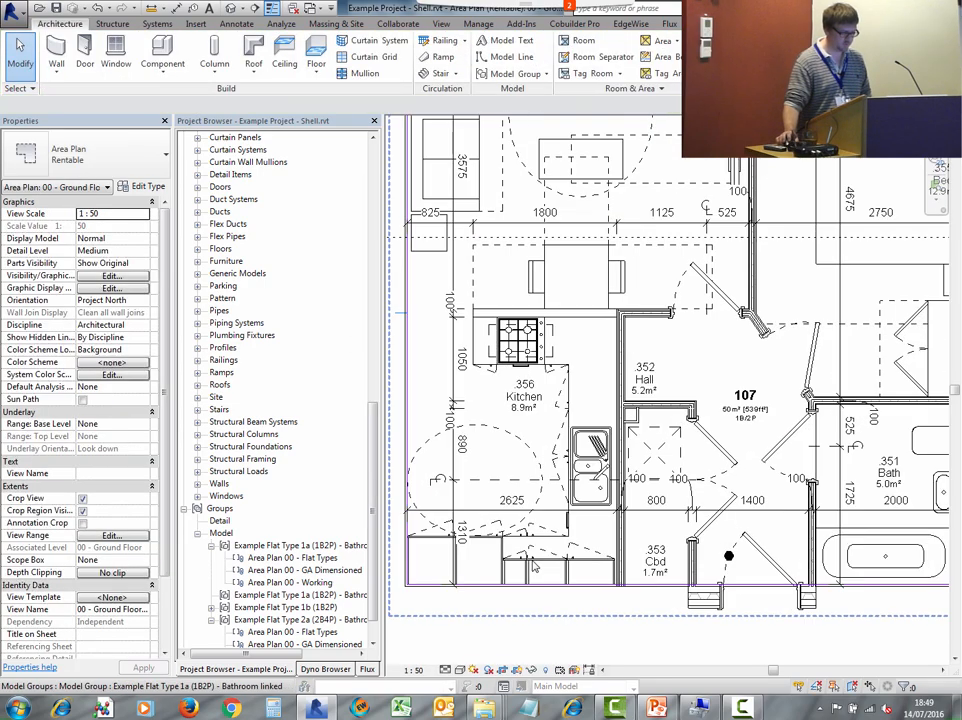
scroll(449, 408, "up", 3)
scroll(449, 408, "up", 1)
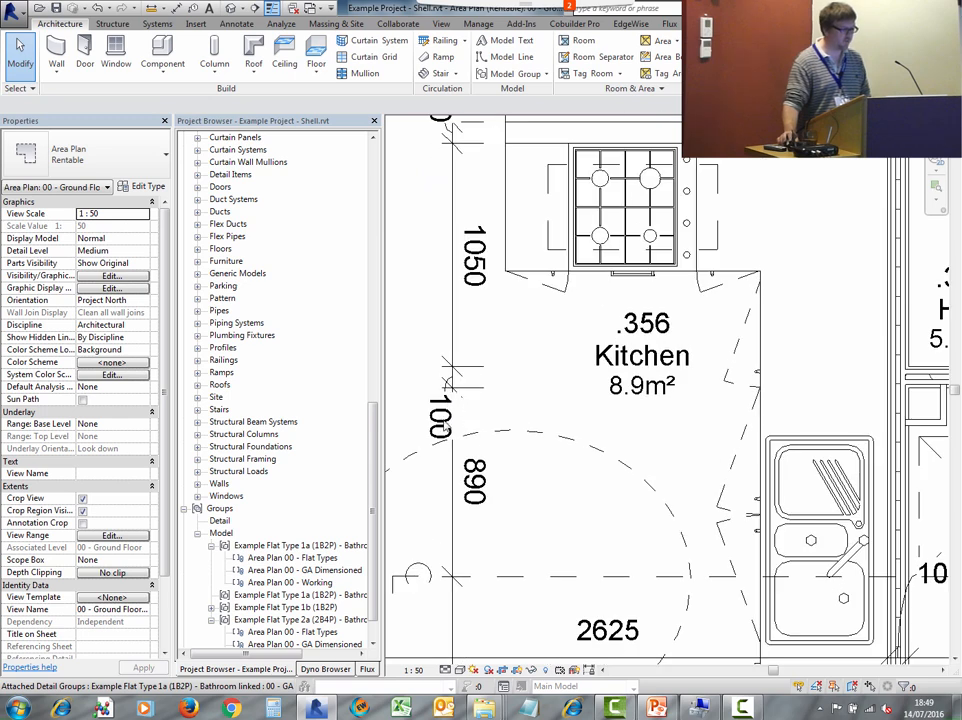
scroll(560, 390, "up", 1)
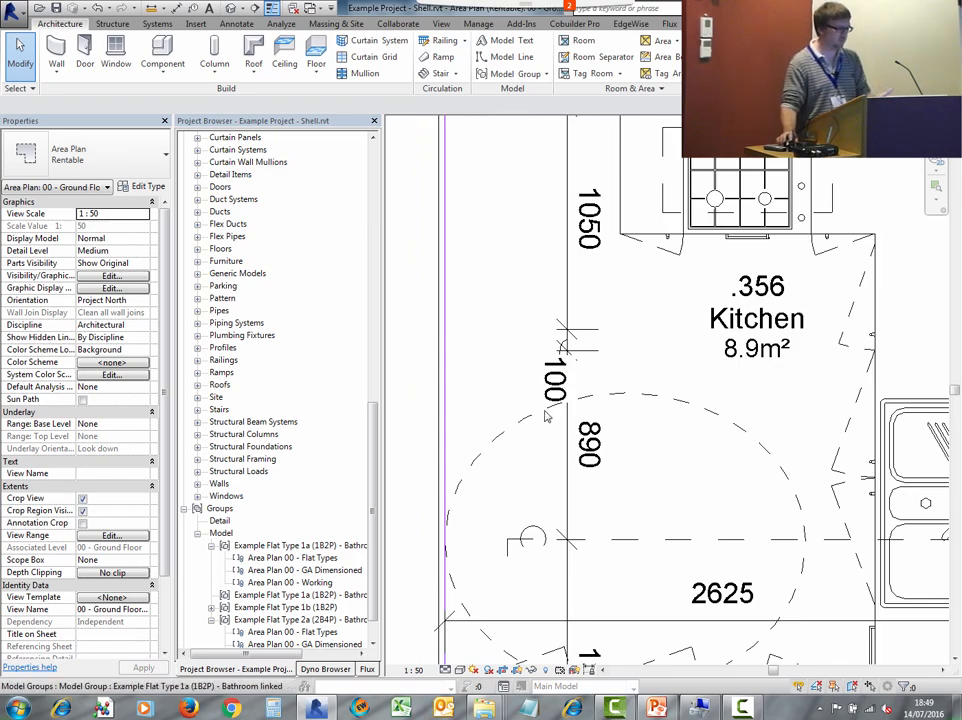
scroll(540, 380, "down", 3)
middle_click_drag(500, 376, 251, 354)
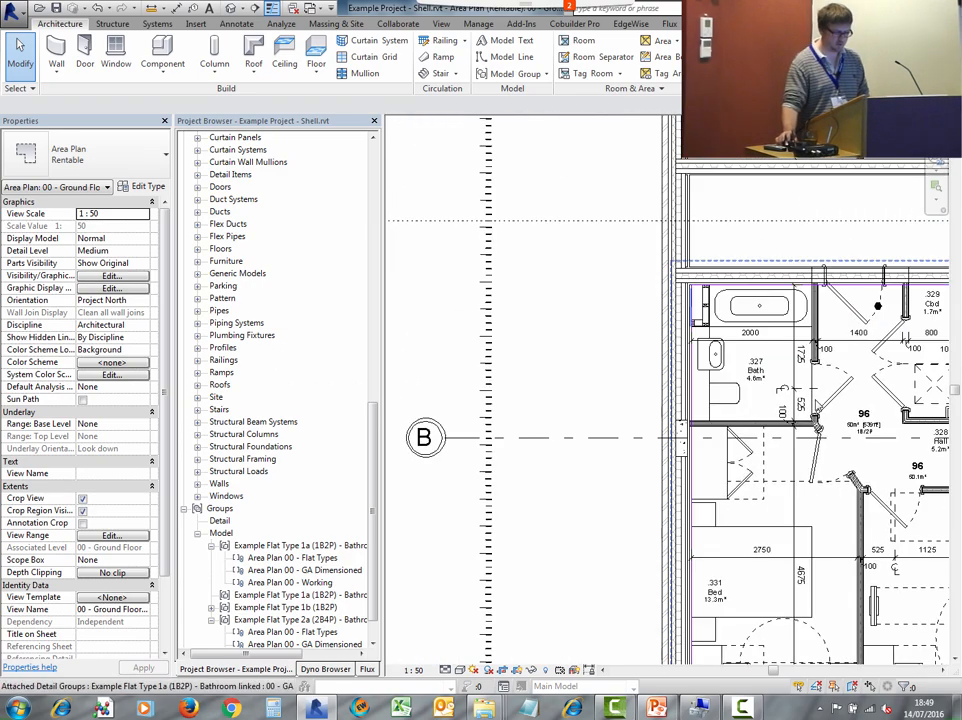
middle_click_drag(790, 524, 430, 540)
middle_click_drag(655, 140, 720, 479)
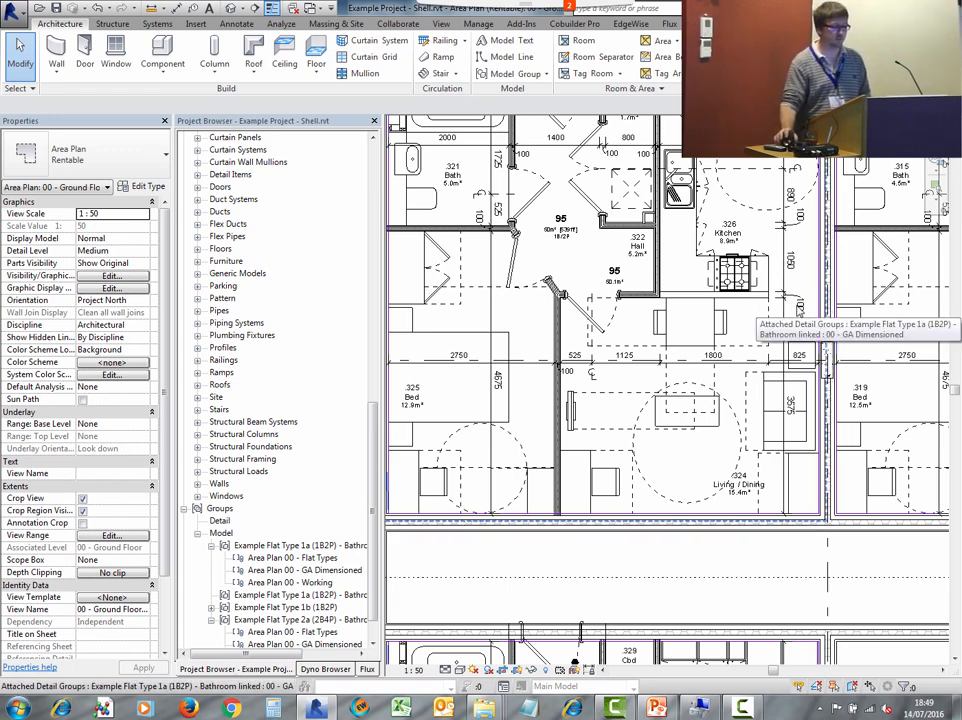
scroll(529, 388, "down", 5)
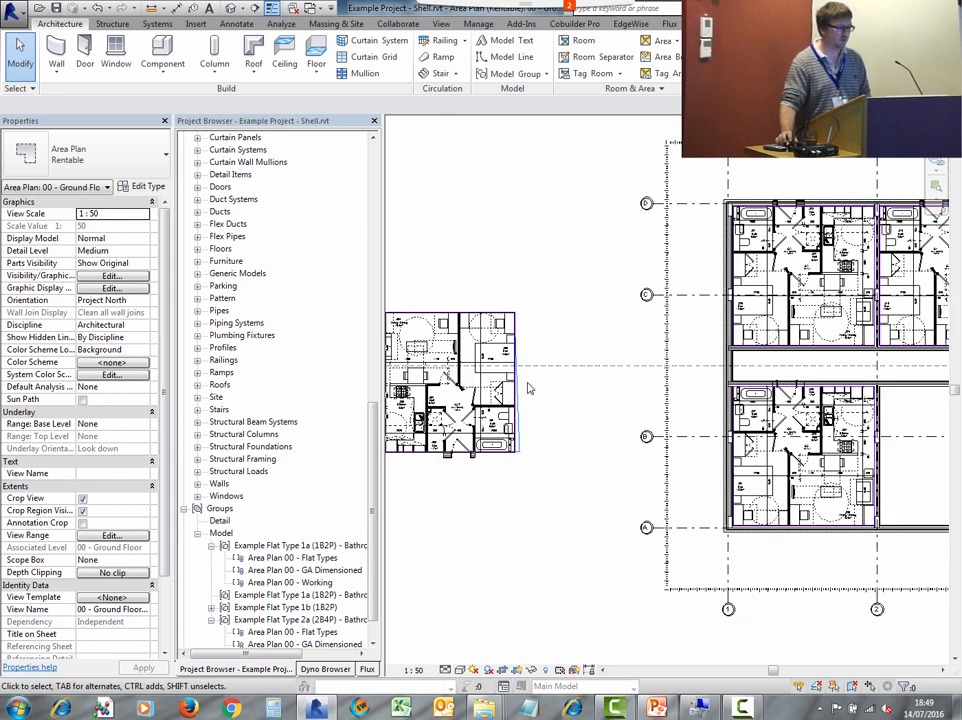
middle_click_drag(529, 388, 571, 367)
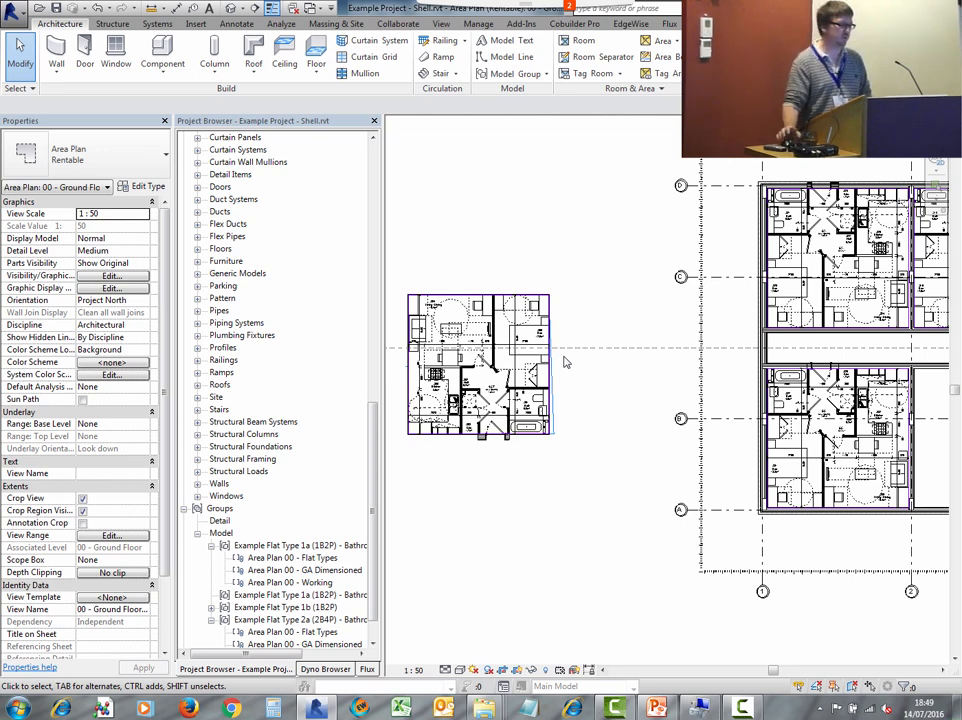
scroll(430, 320, "up", 3)
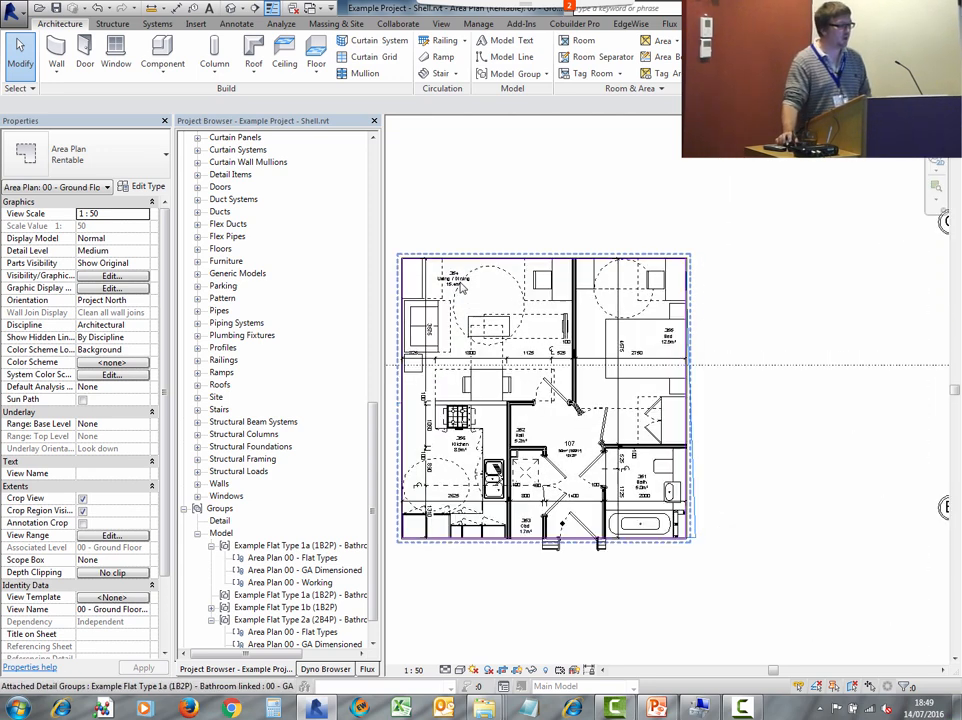
scroll(460, 287, "up", 1)
- Rotate the copied Flat Type 1a group a further 90 degrees
left_click(480, 336)
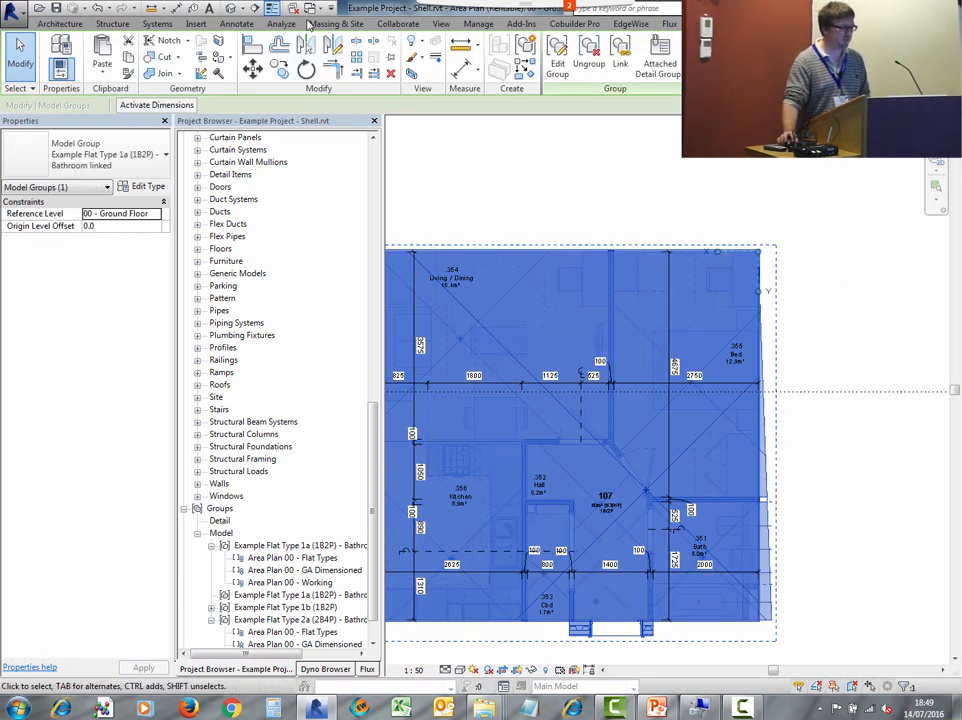
left_click(307, 70)
scroll(579, 184, "down", 2)
left_click(581, 175)
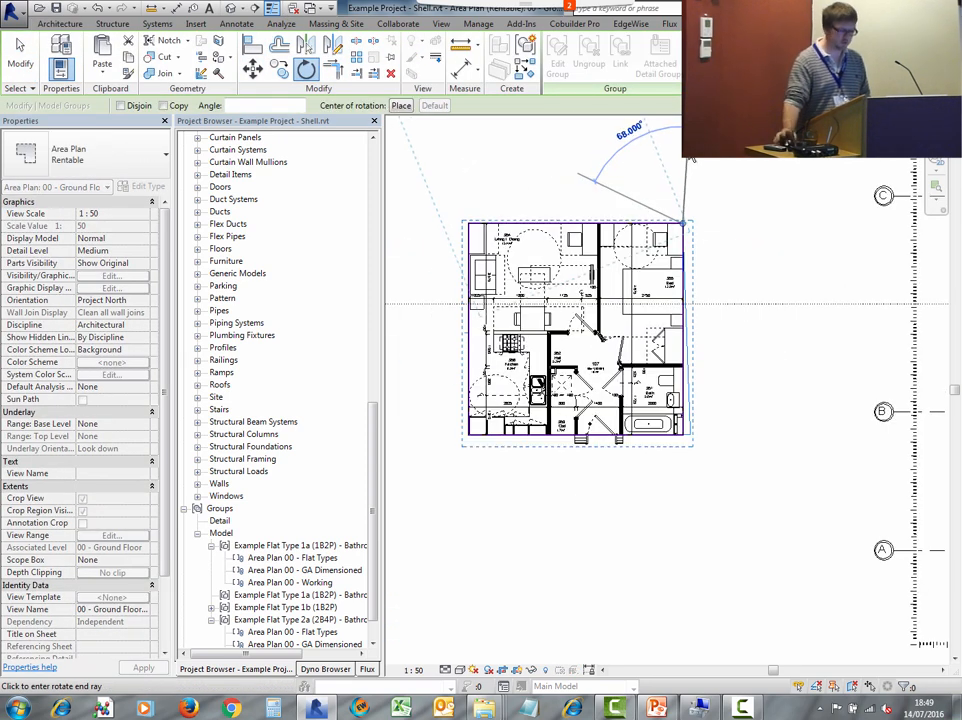
type("90")
key("Return")
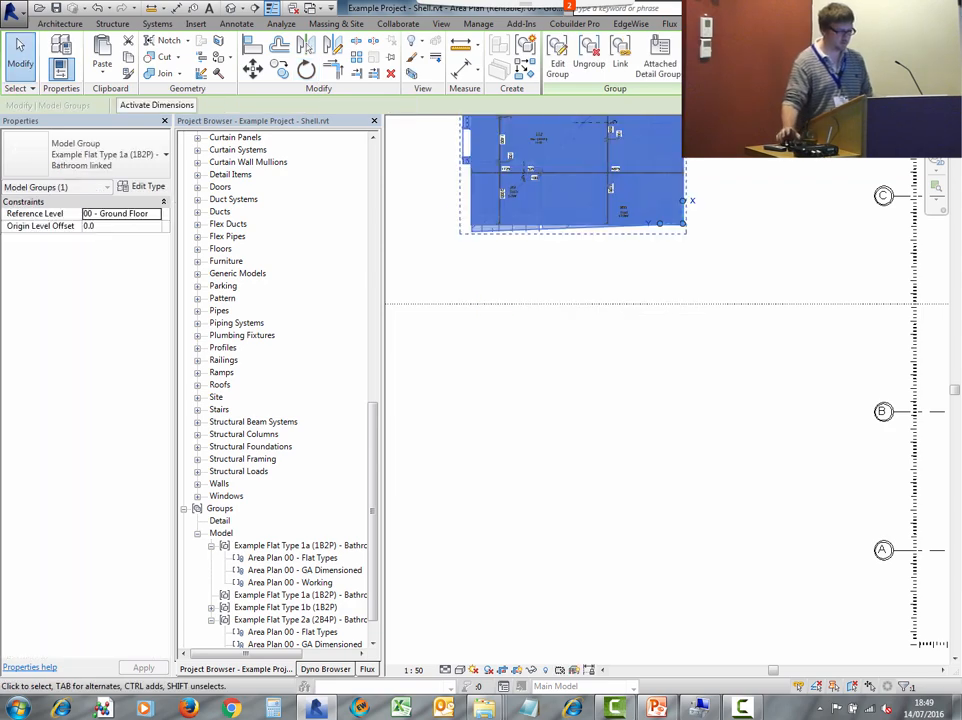
left_click(693, 251)
middle_click_drag(693, 251, 756, 556)
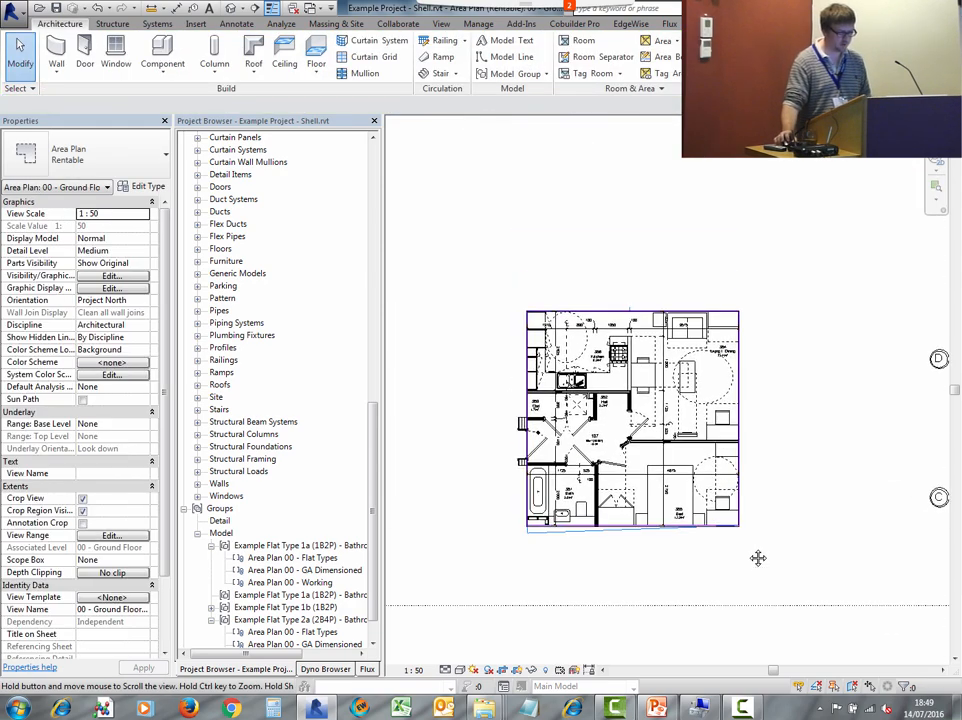
- Switch to the Example Flat Type 1b (1B2P) file's Area Plan 00 - Working view
scroll(677, 345, "up", 4)
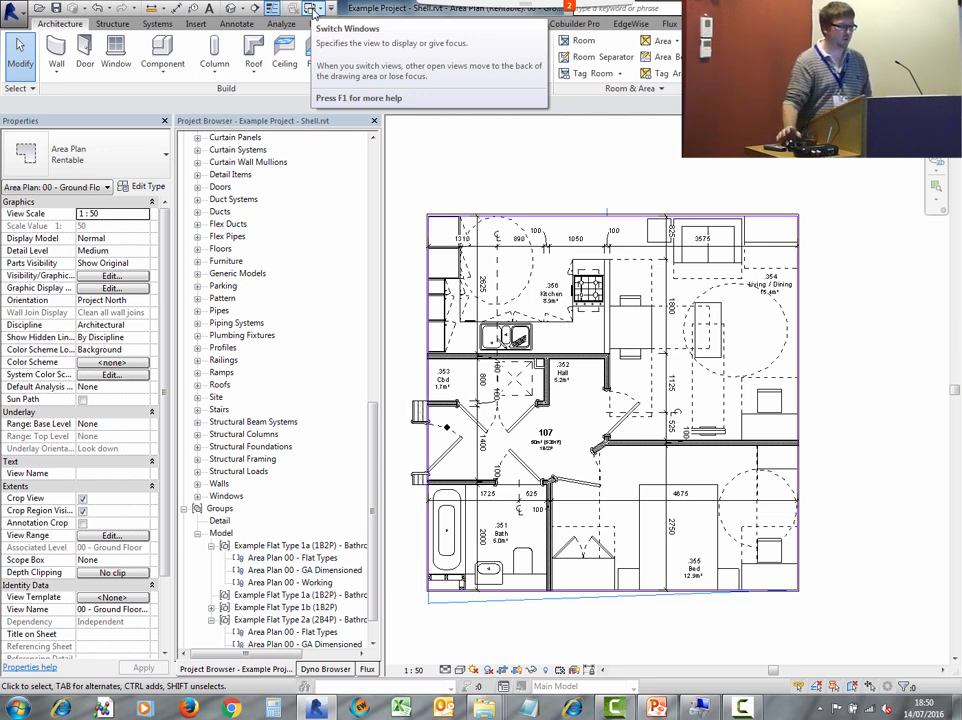
scroll(573, 343, "down", 2)
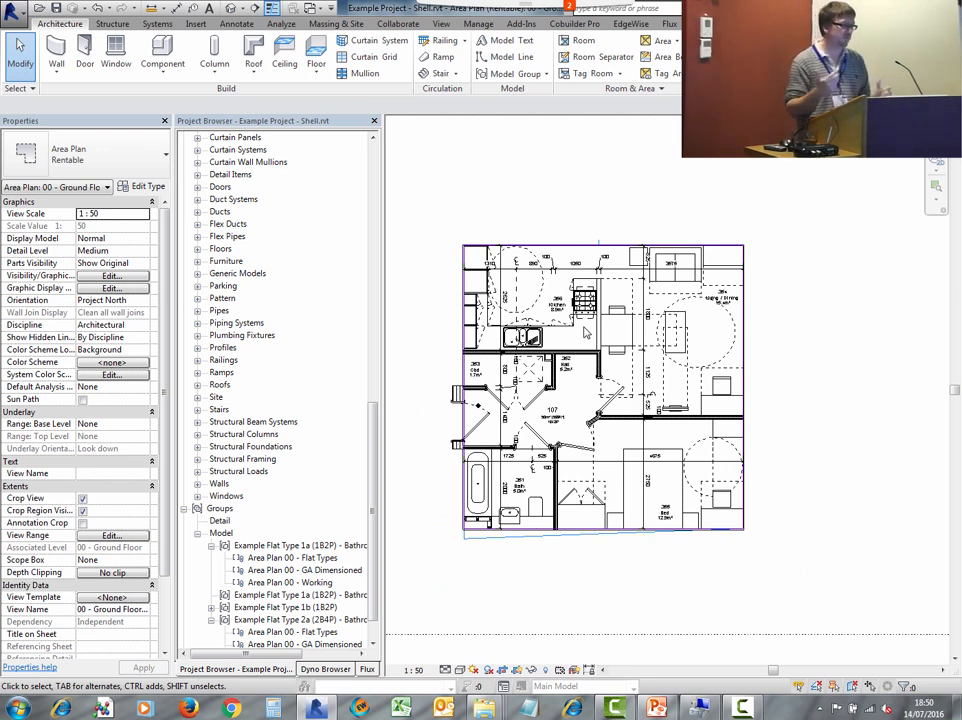
scroll(625, 300, "down", 2)
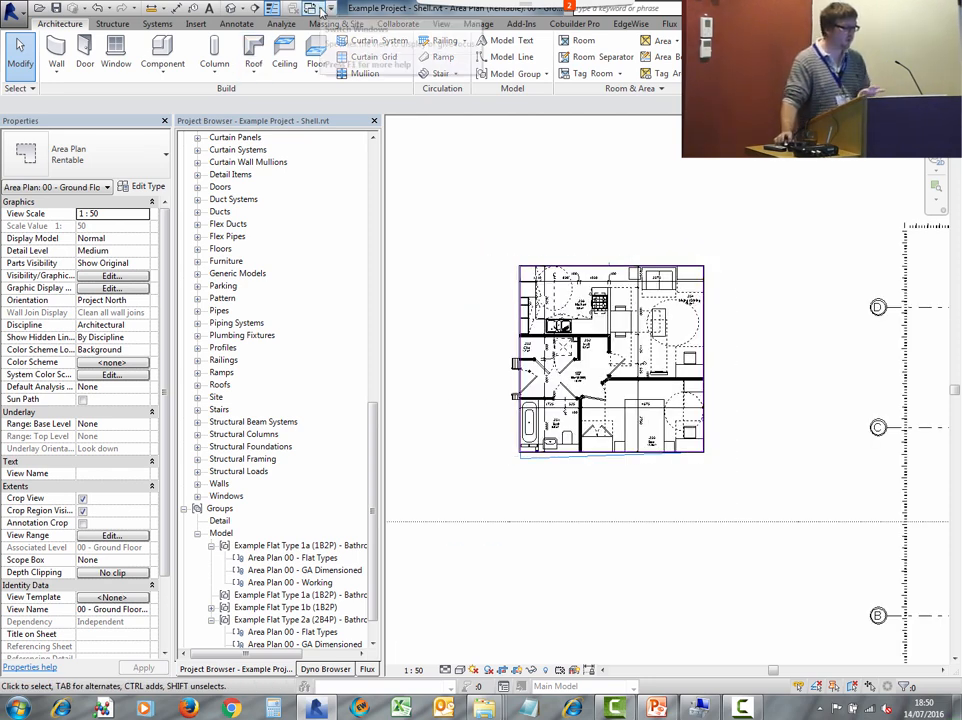
scroll(492, 193, "down", 2)
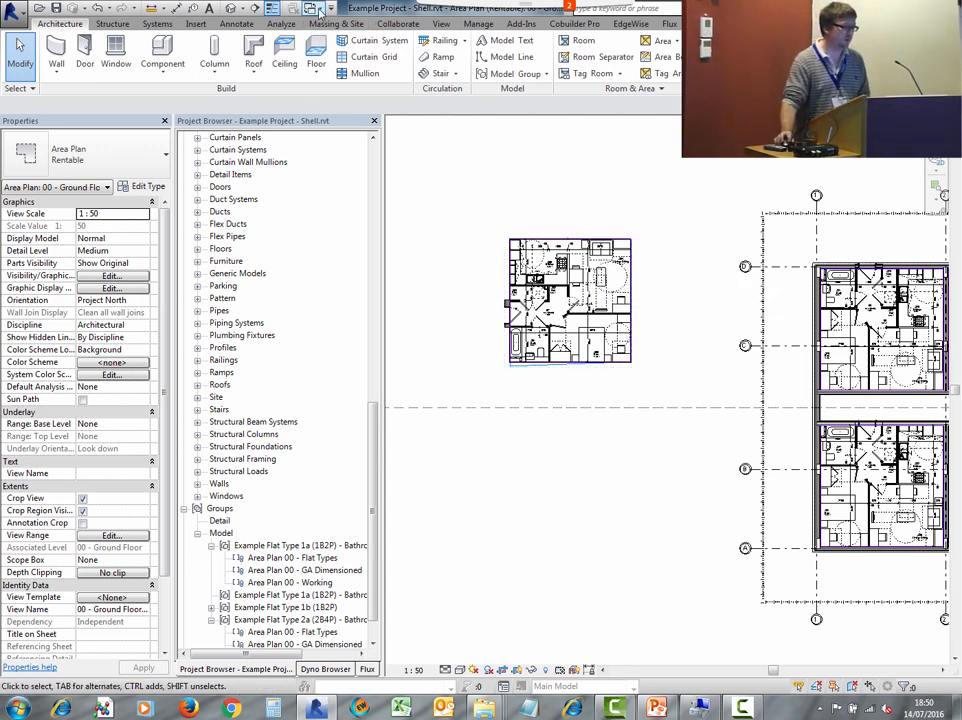
left_click(271, 8)
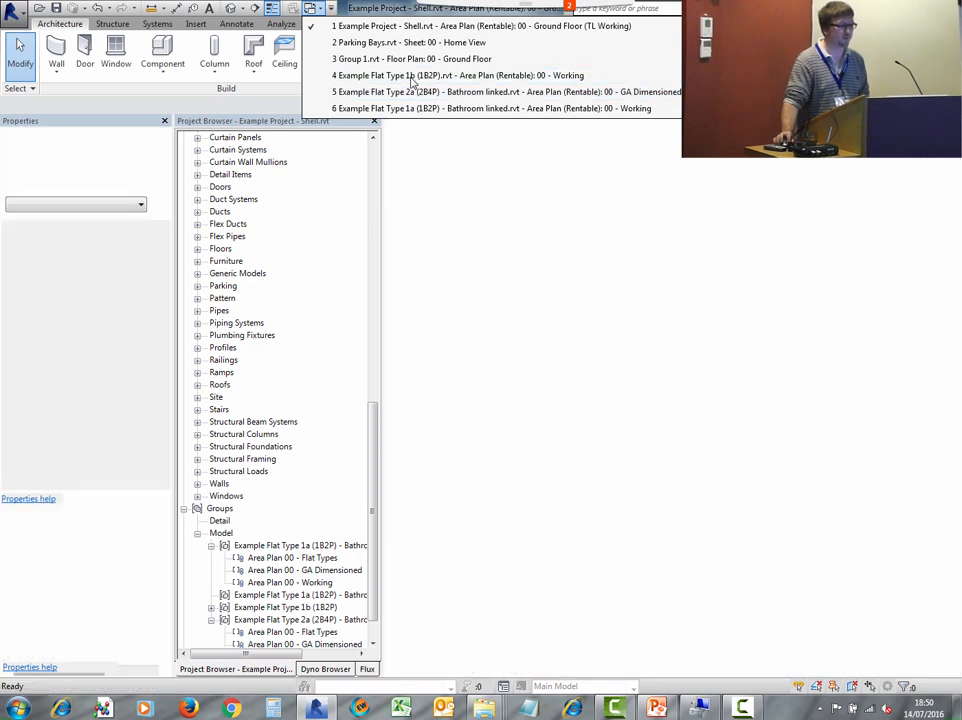
left_click(410, 76)
- Select the bathroom fixtures, kitchen worktop and hob in the Flat Type 1b plan to inspect them, then return to the shell project
scroll(620, 275, "up", 2)
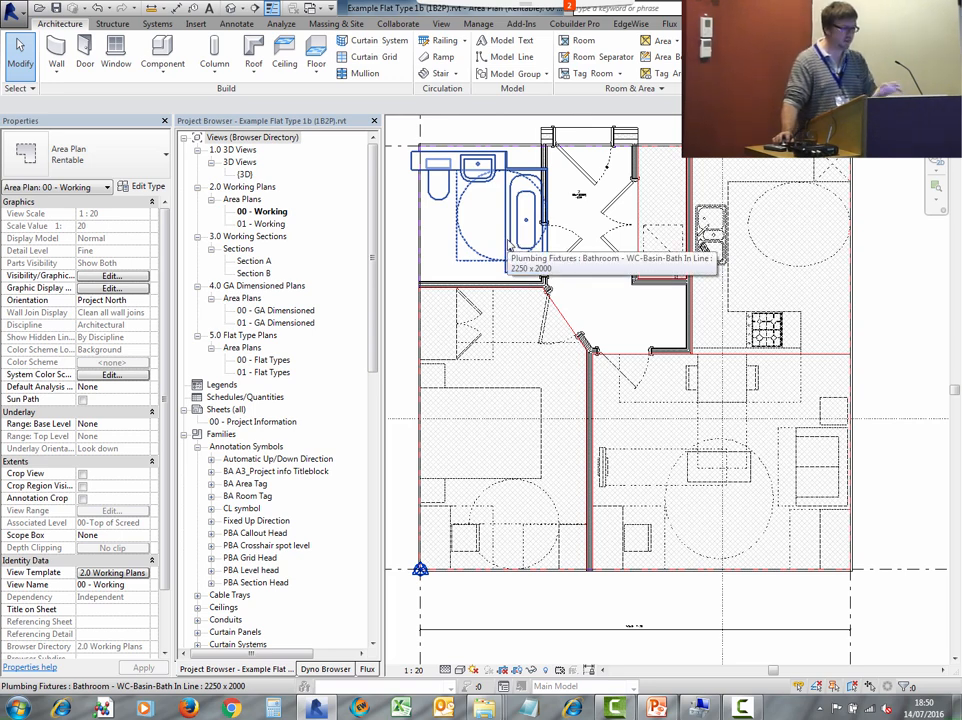
left_click(463, 158)
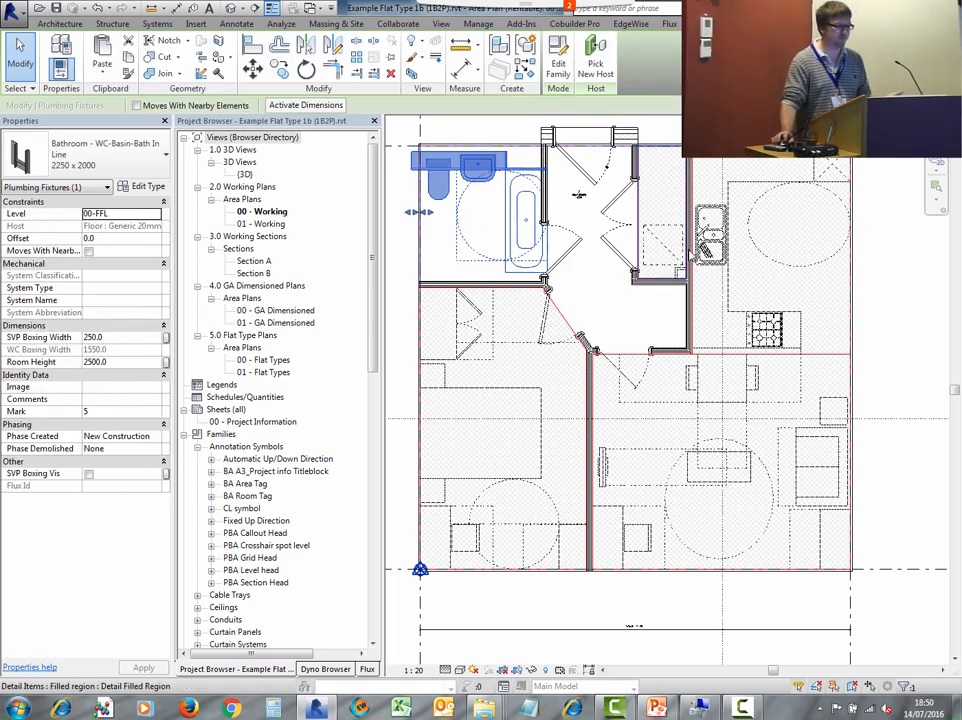
left_click(713, 275)
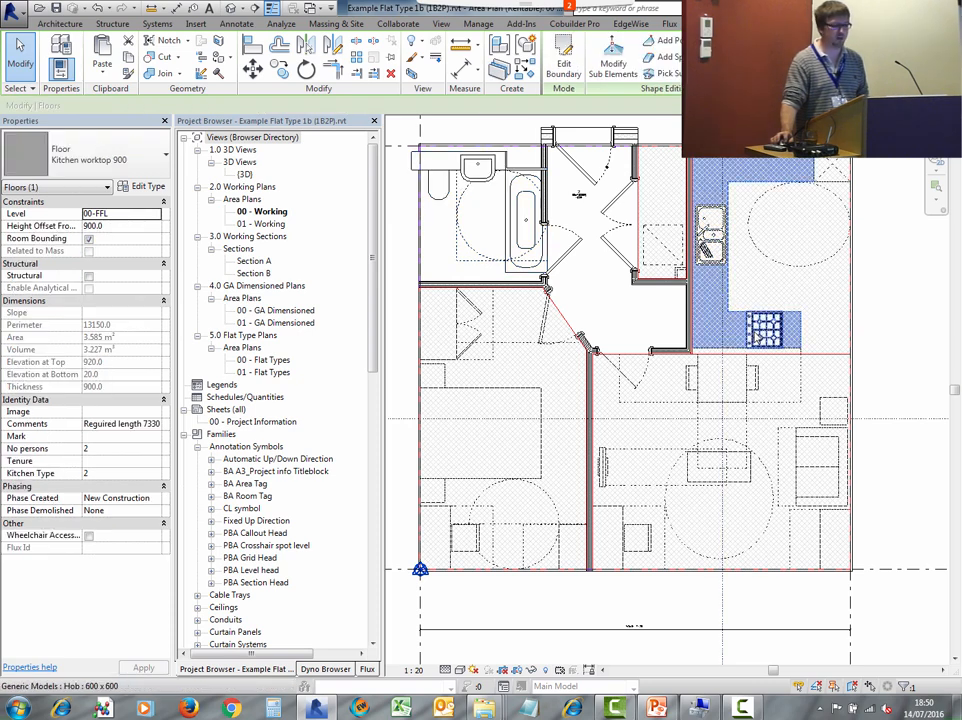
left_click(765, 330)
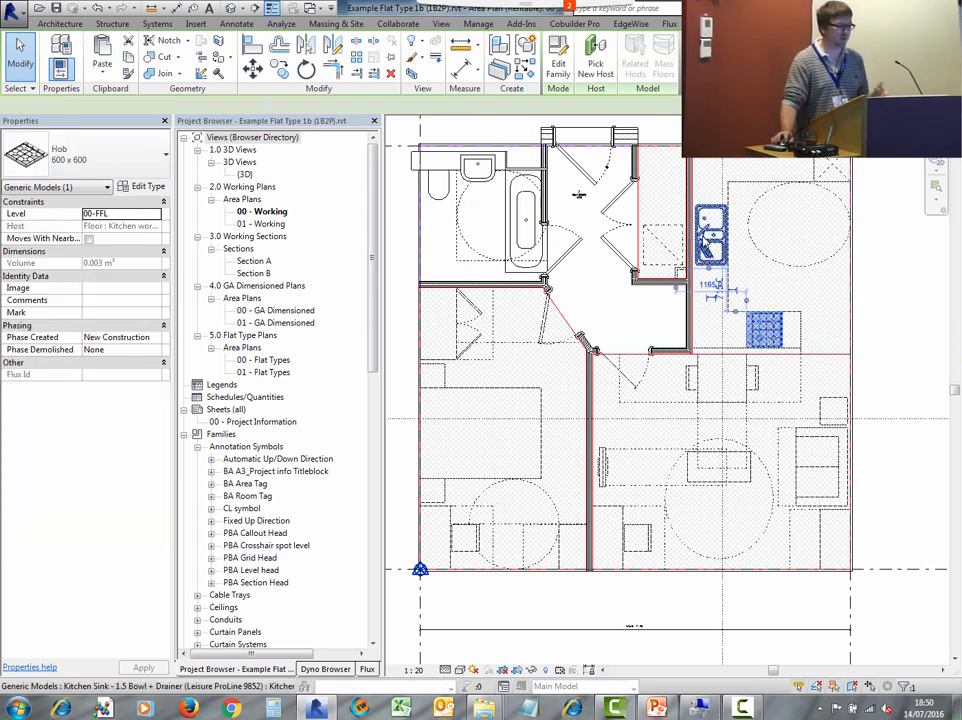
left_click(879, 190)
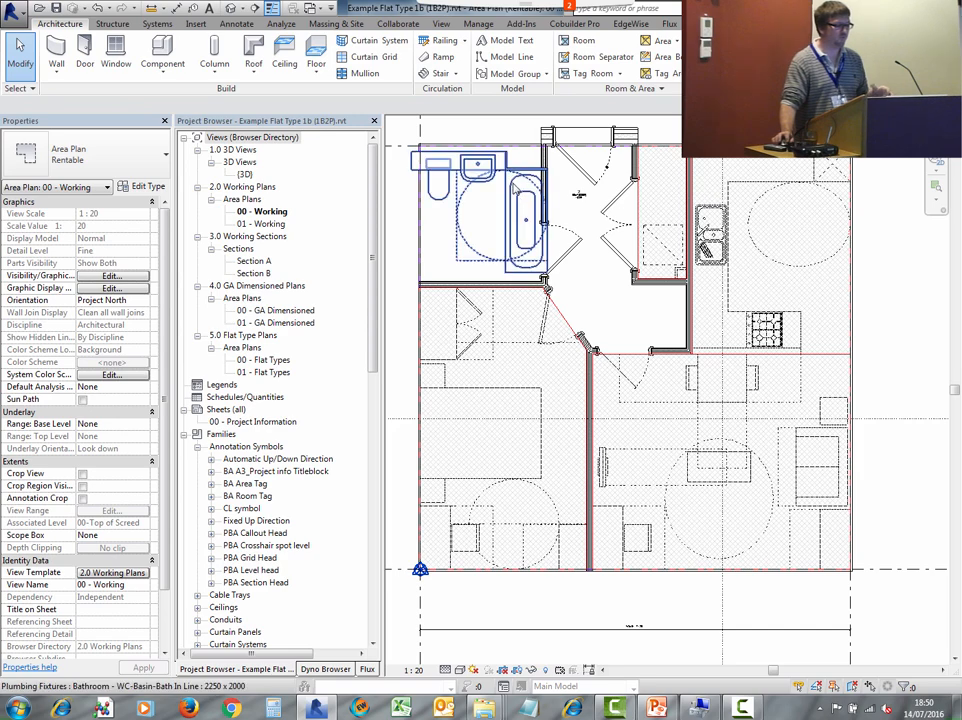
left_click(438, 197)
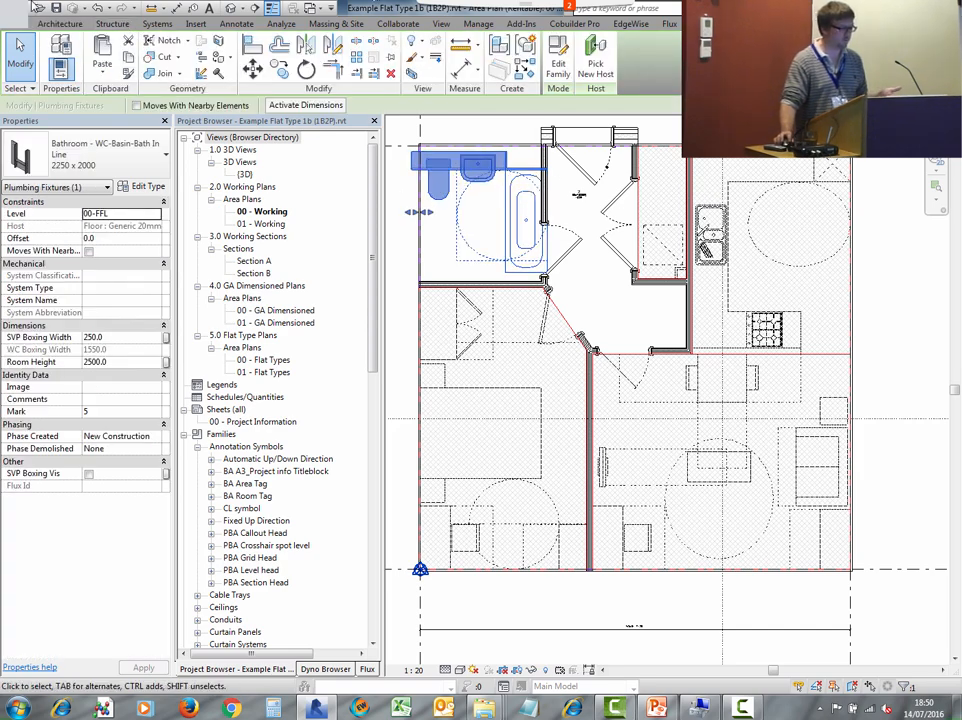
left_click(12, 12)
left_click(64, 365)
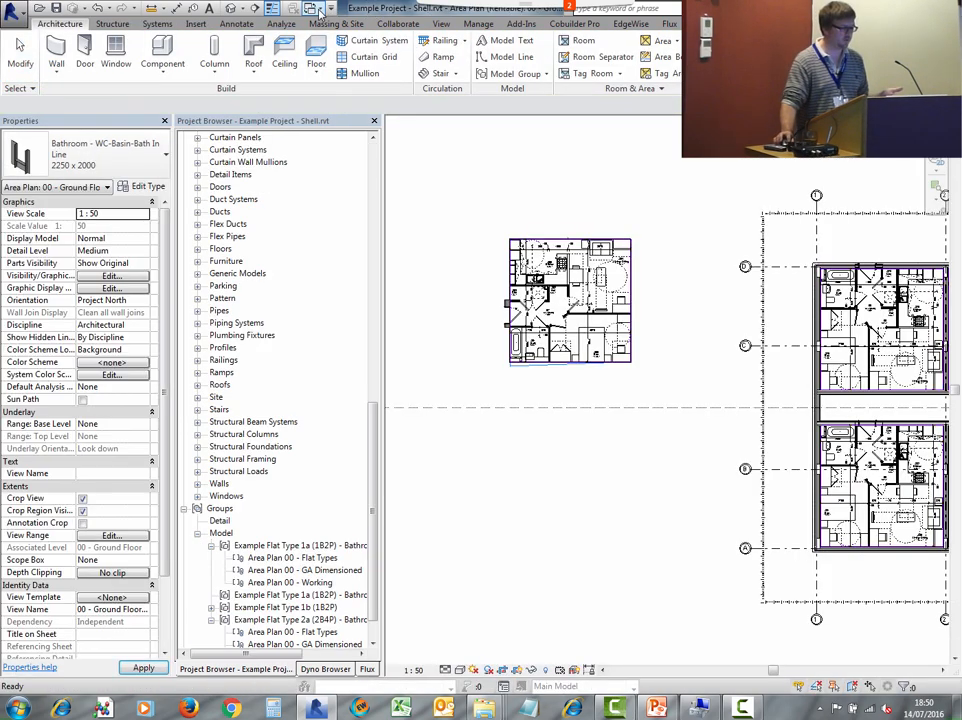
- Switch to the Flat Type 1a Bathroom linked file's working plan and select its linked bathroom and kitchen models
left_click(310, 8)
left_click(384, 91)
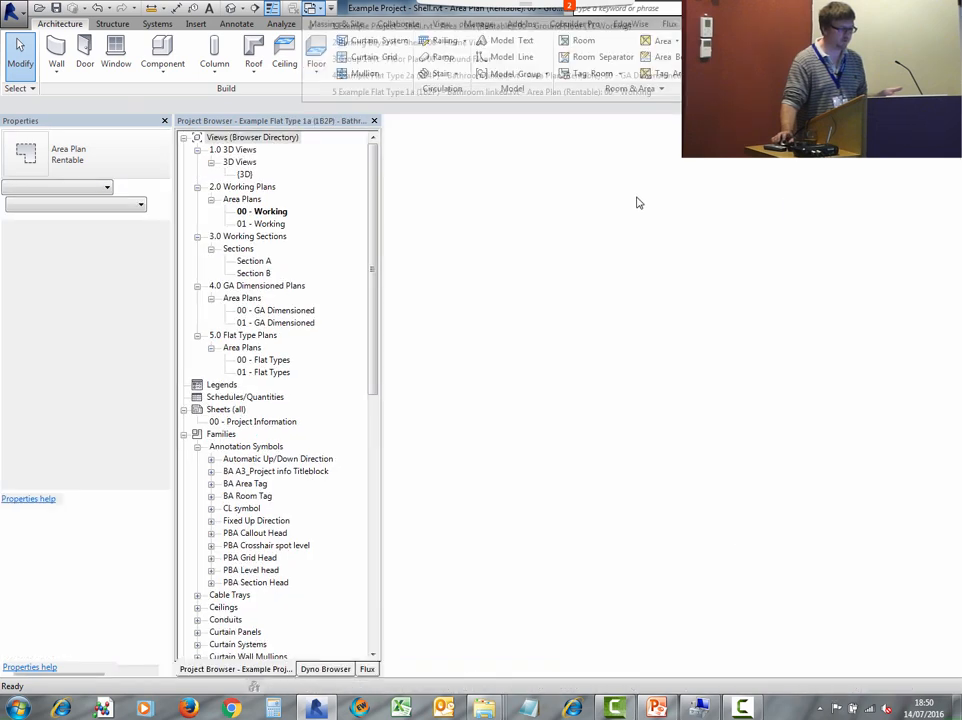
scroll(600, 345, "up", 3)
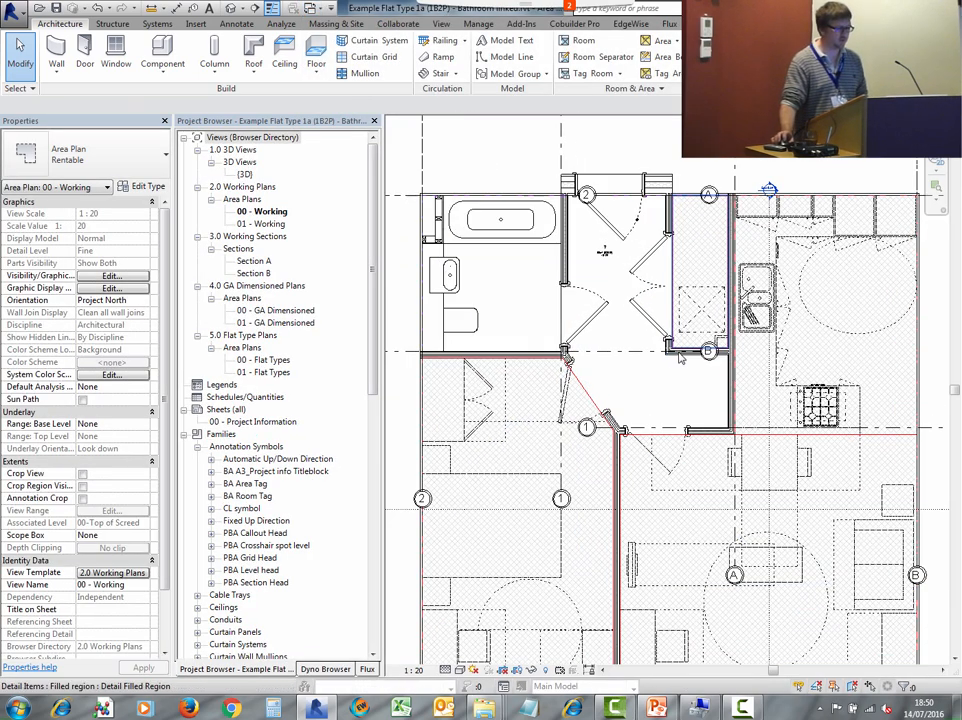
left_click(534, 286)
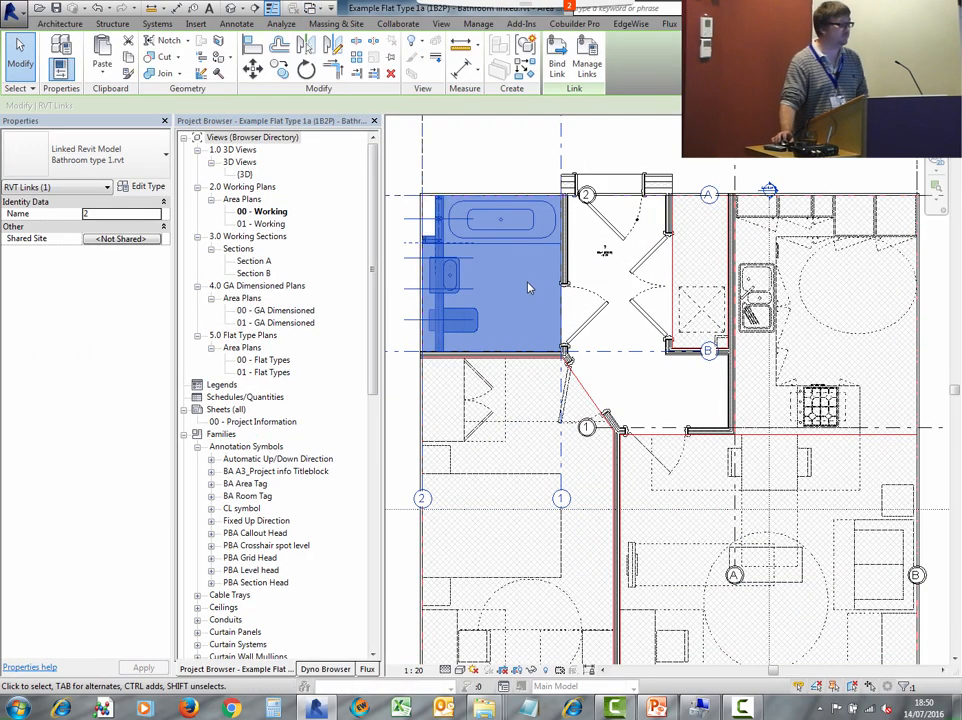
left_click(838, 364)
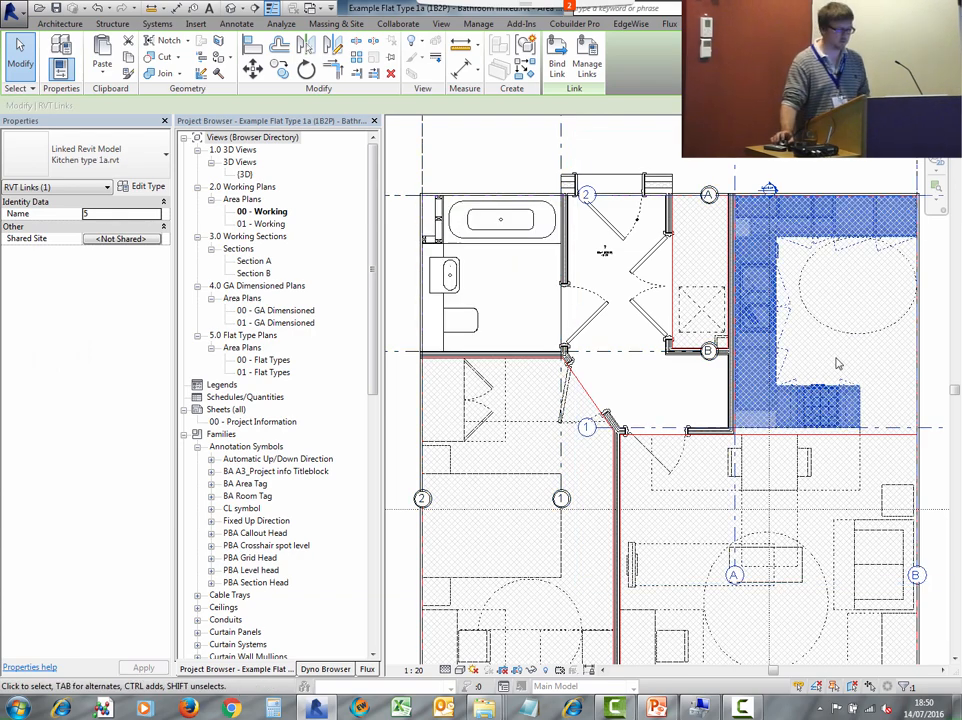
- Open the 3D view and temporarily isolate the selected linked models to inspect the bathroom and kitchen
left_click(244, 174)
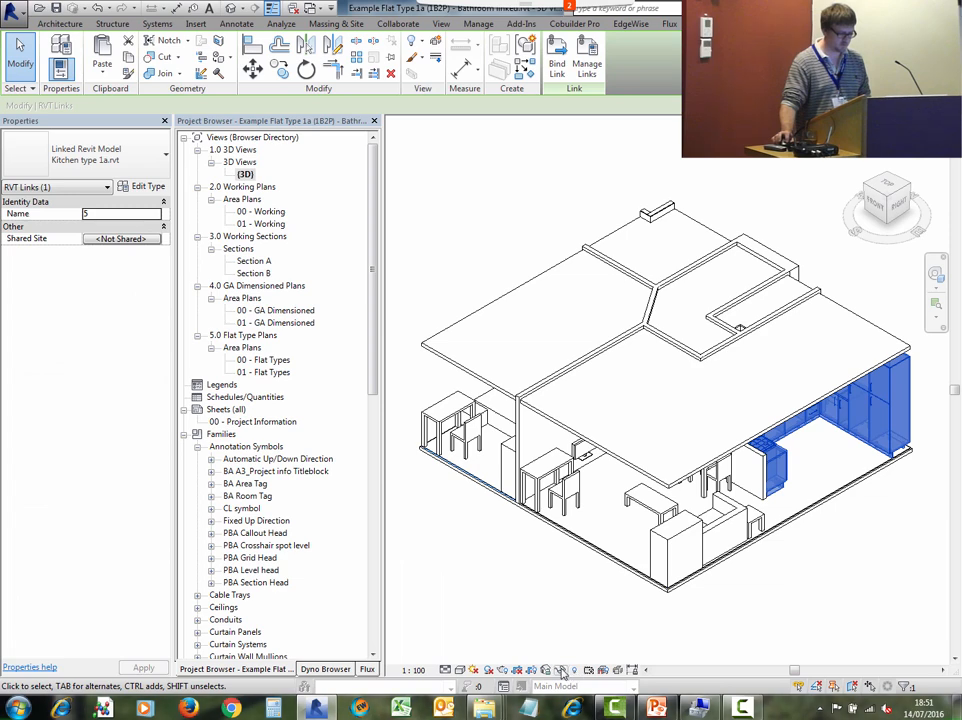
left_click(562, 673)
left_click(575, 606)
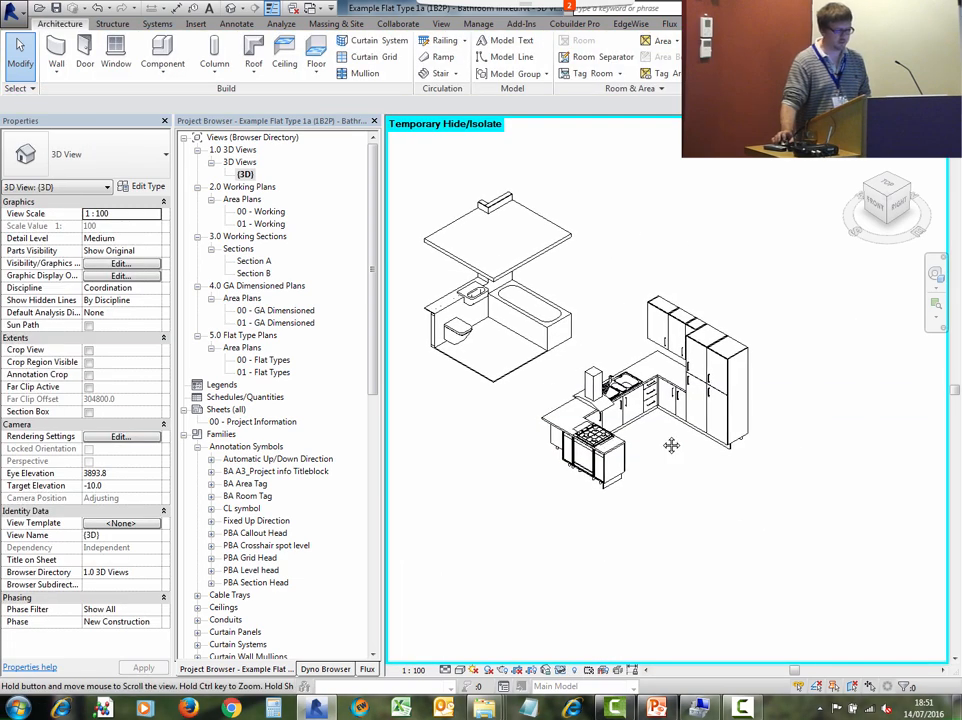
scroll(671, 445, "up", 3)
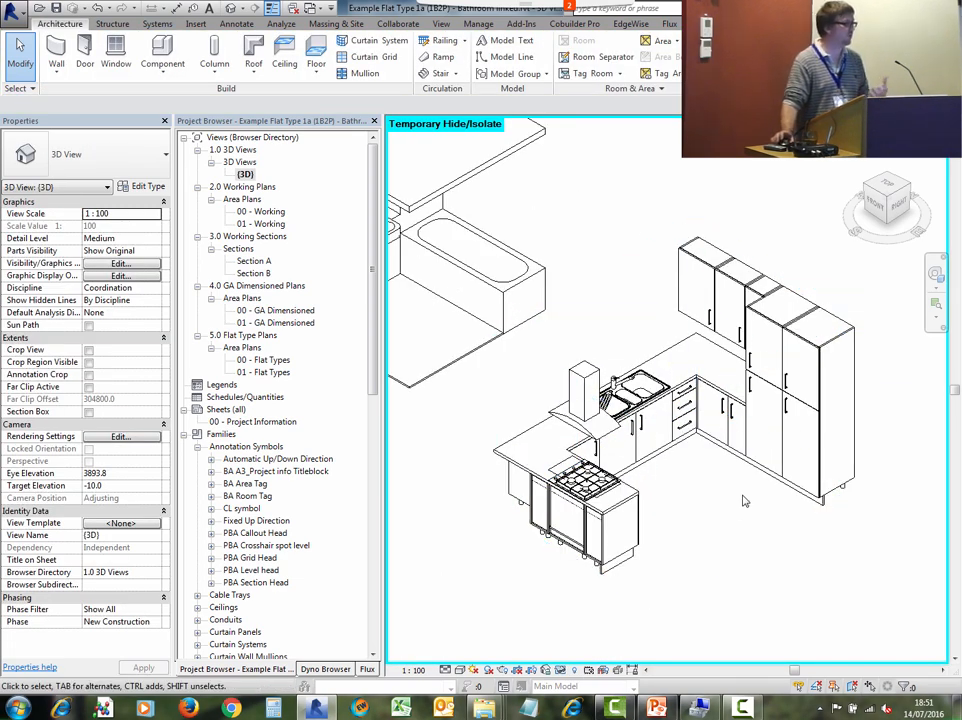
left_click(795, 403)
scroll(517, 335, "down", 2)
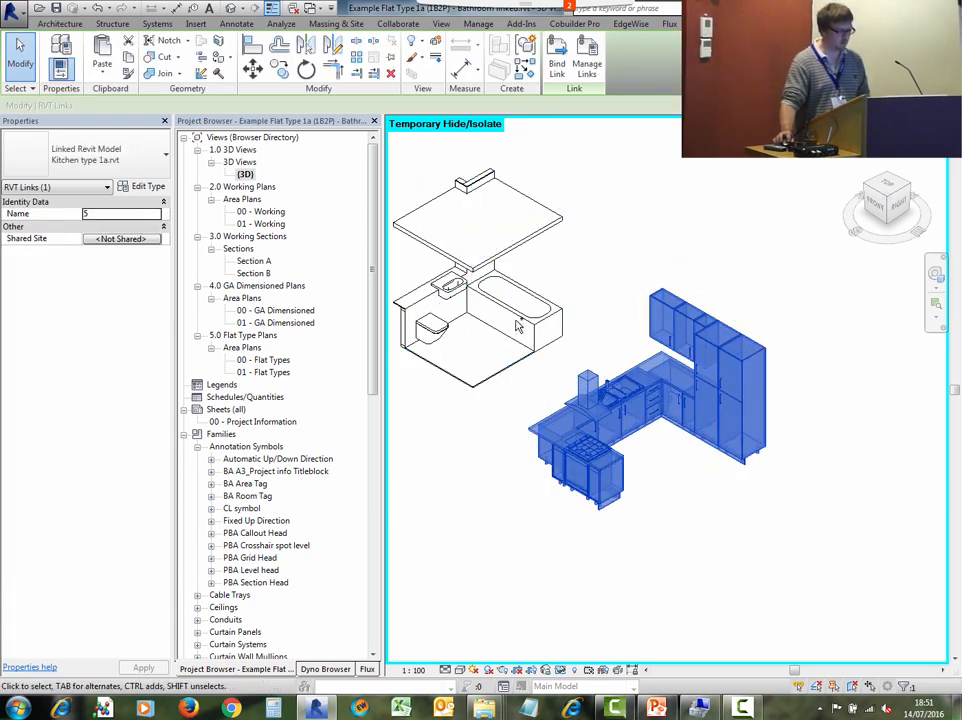
- Select the linked models, then review the linked bathroom and kitchen files in Manage Links and close it
left_click(525, 323, "ctrl")
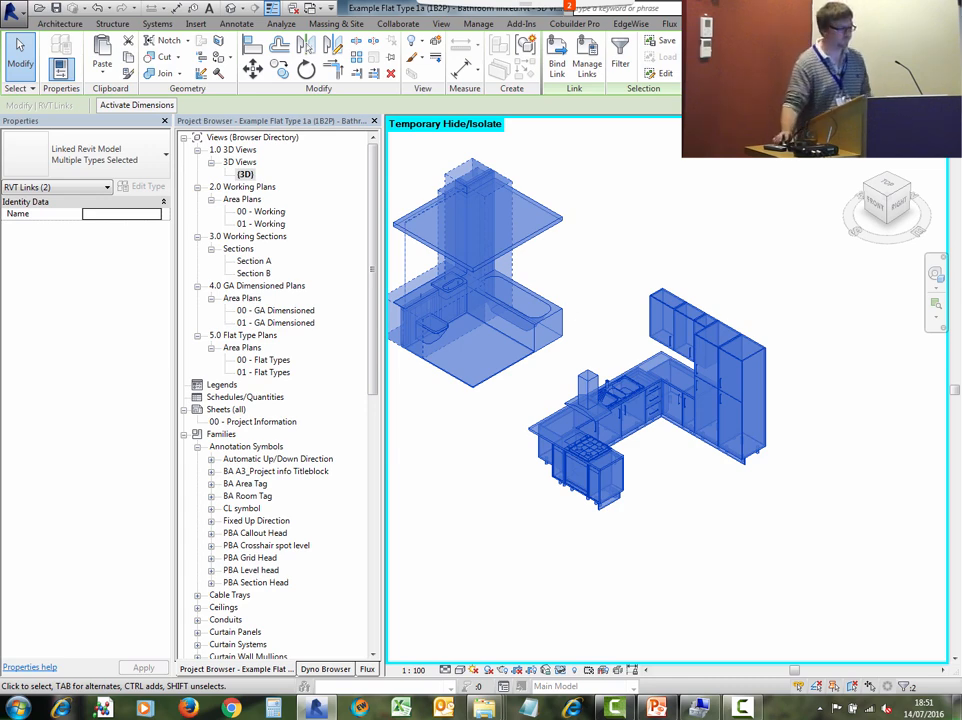
left_click(615, 160)
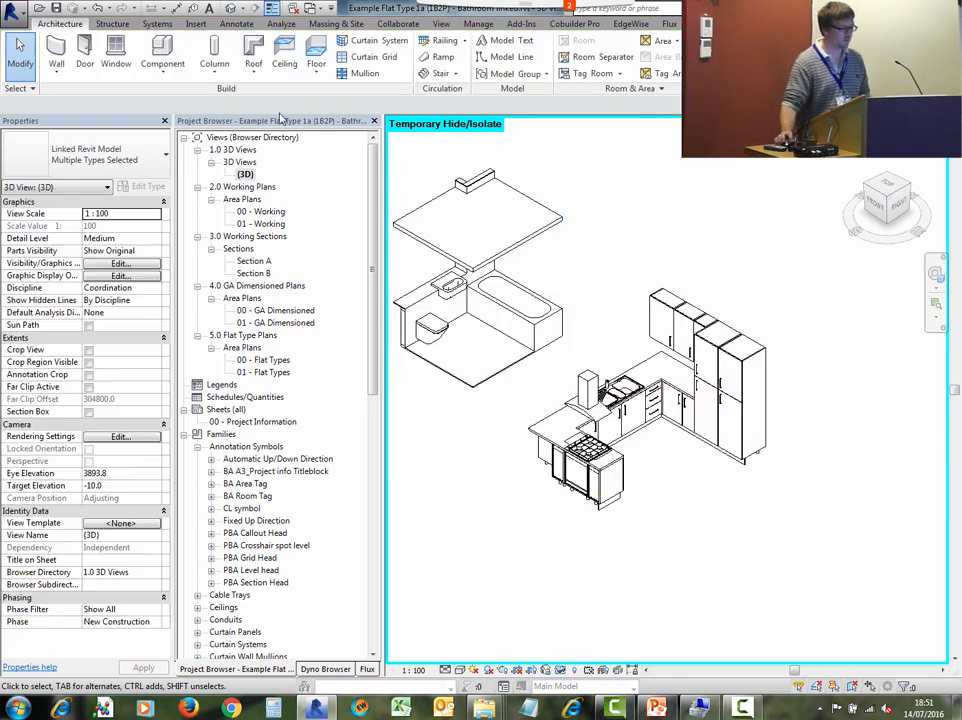
left_click(196, 24)
left_click(233, 63)
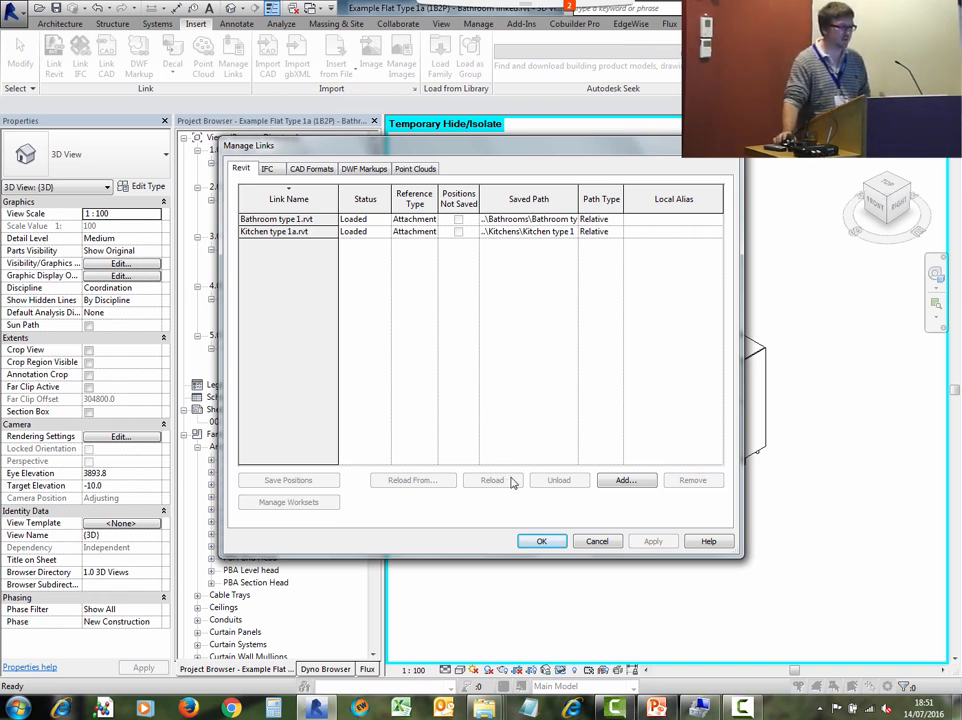
left_click(605, 542)
- Close the Example Flat Type 1a (1B2P) - Bathroom linked file without saving changes
key("ctrl+Tab")
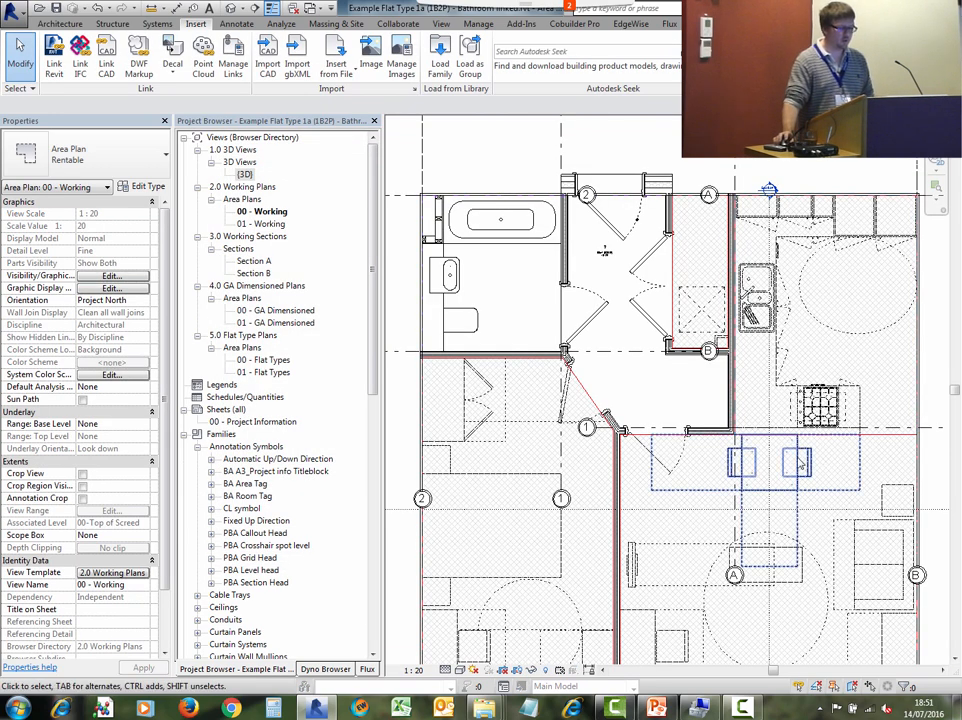
scroll(570, 411, "down", 1)
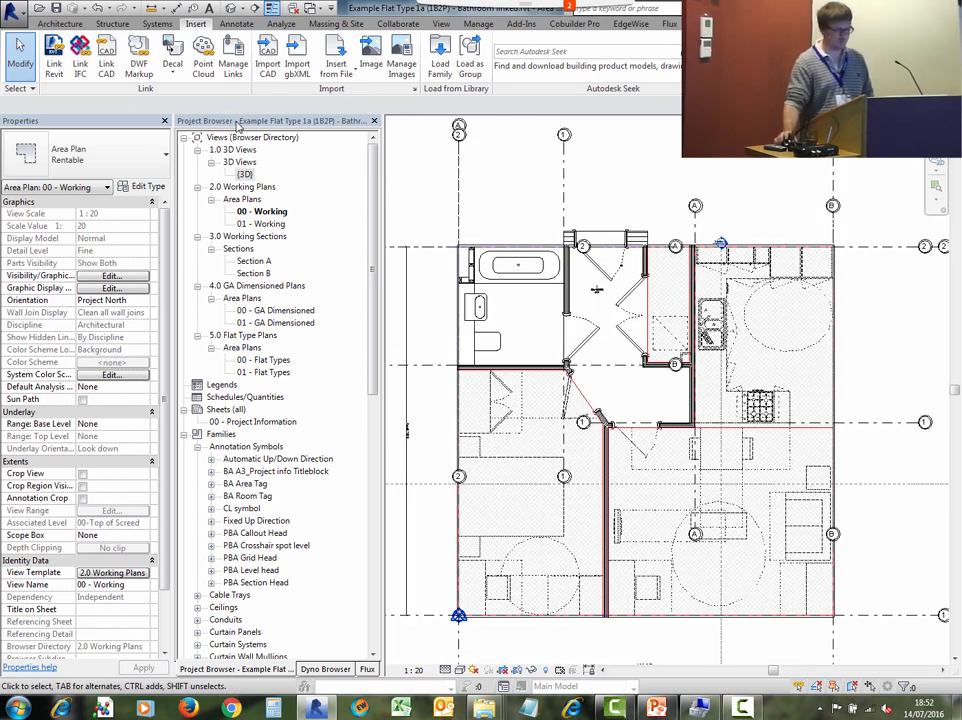
scroll(536, 299, "down", 2)
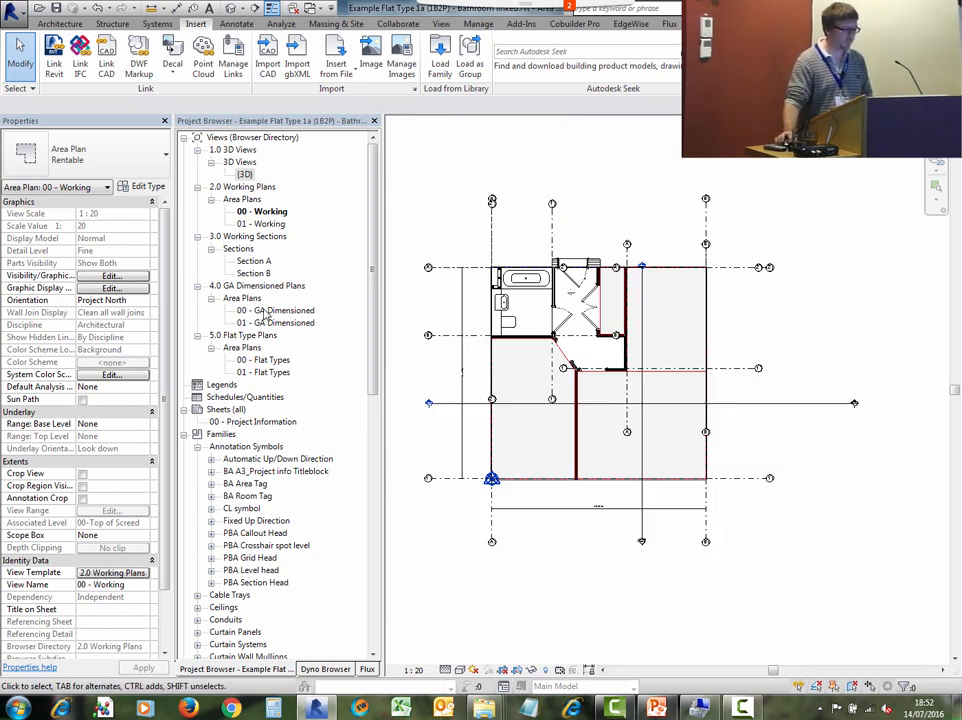
left_click(18, 9)
left_click(30, 358)
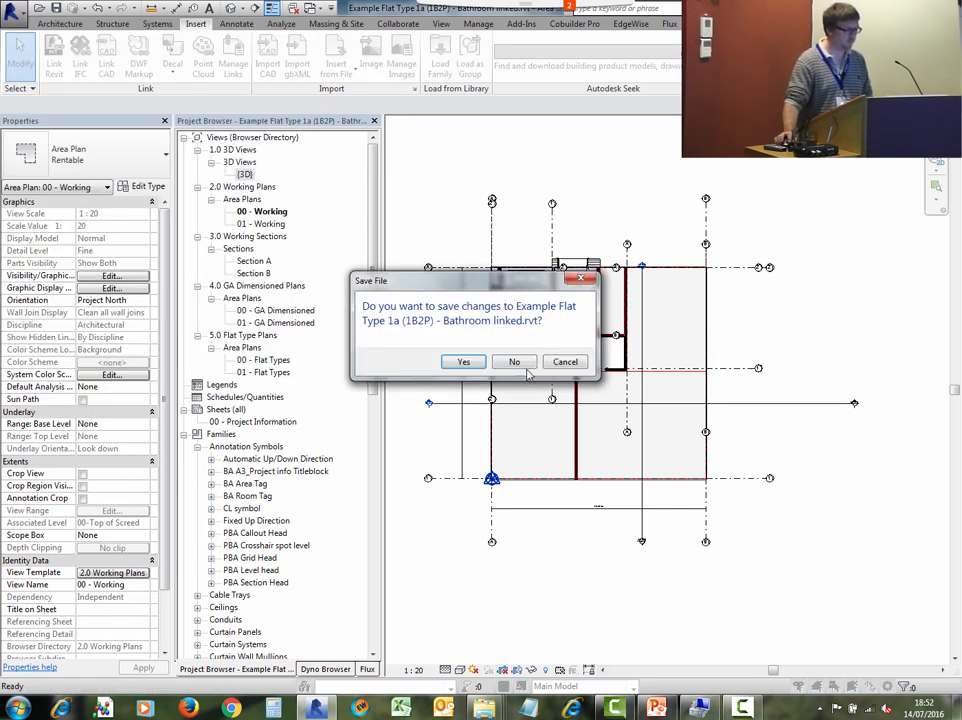
left_click(527, 366)
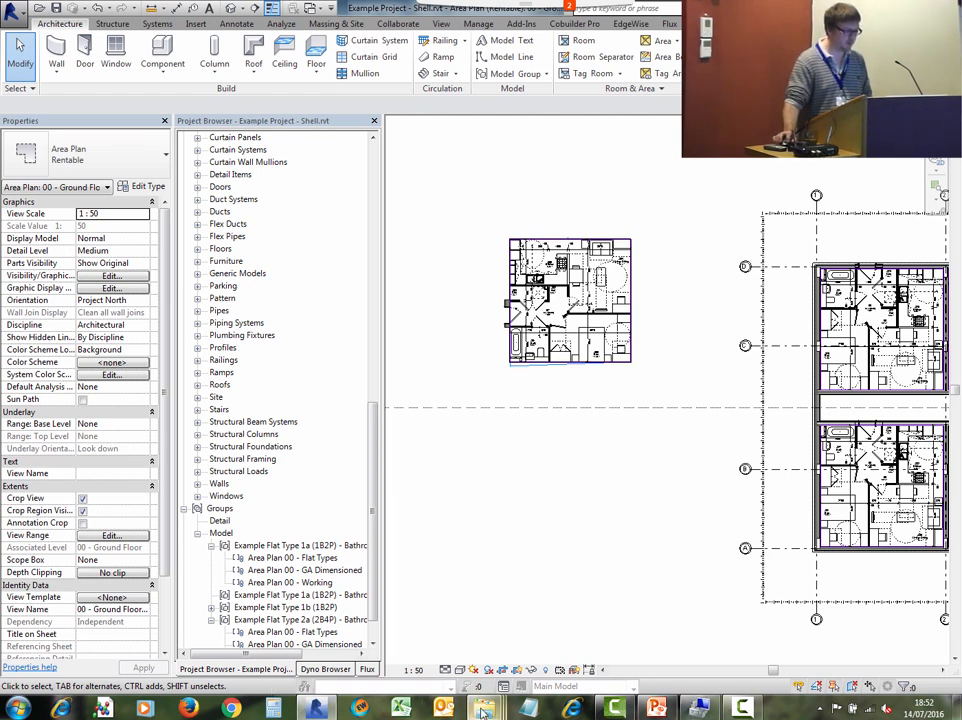
- Open the Balcony Type 1 [Return Both Ends] file from the Example Project's Balconies folder
mouse_move(484, 706)
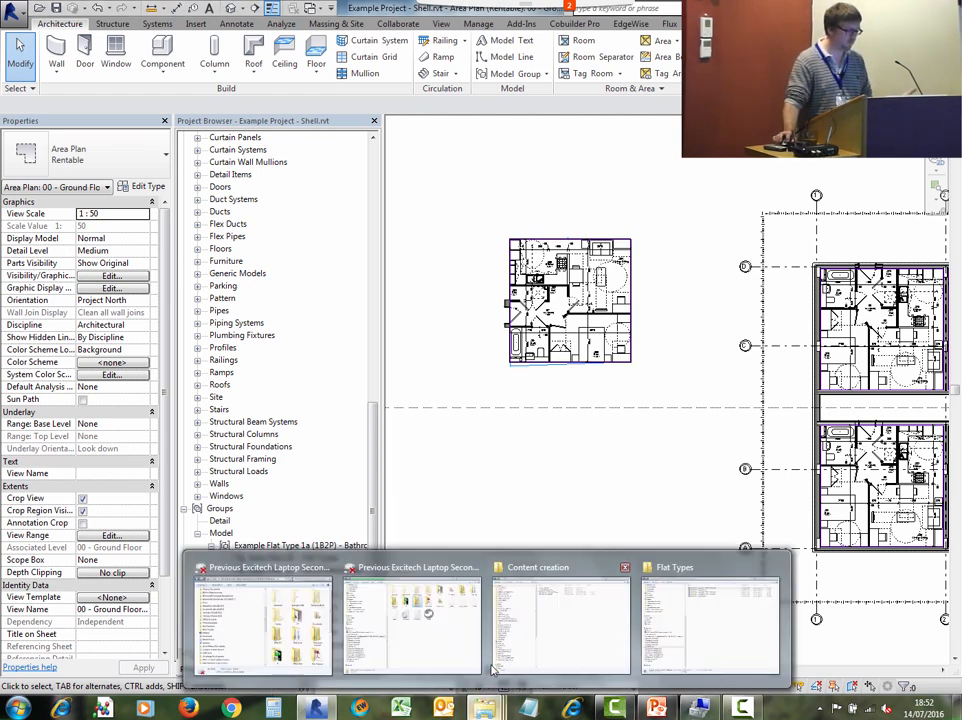
left_click(688, 617)
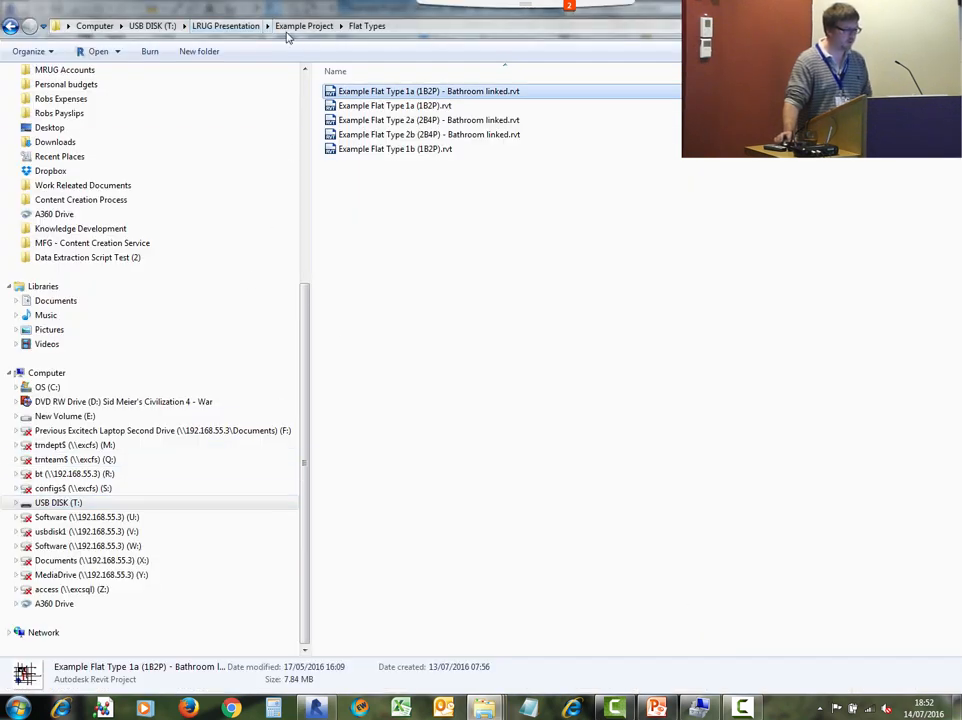
left_click(304, 26)
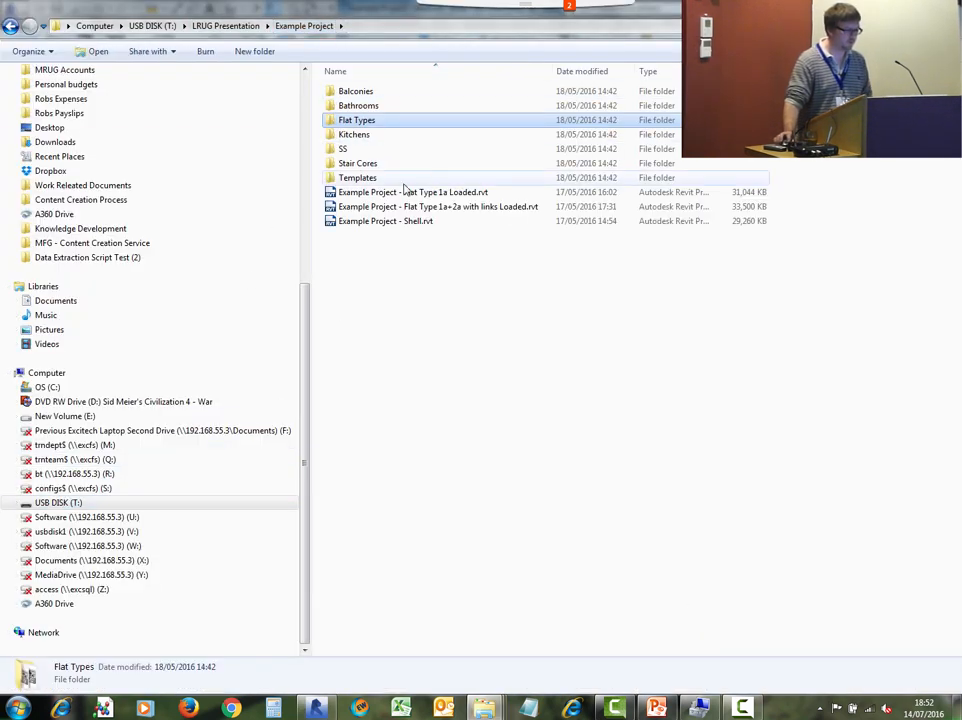
double_click(358, 106)
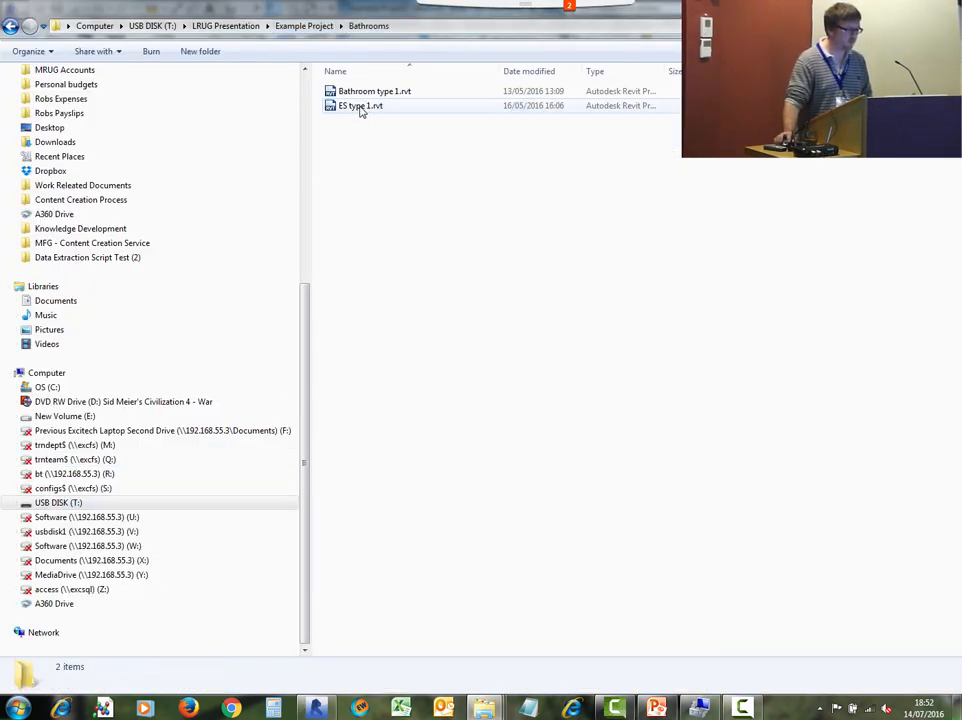
left_click(10, 25)
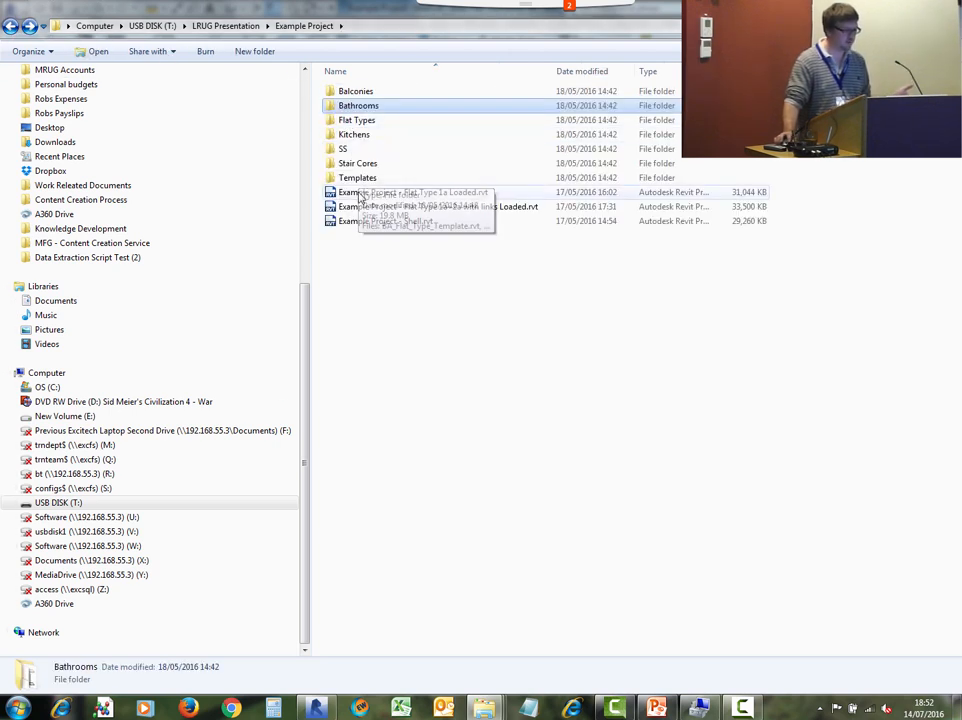
double_click(350, 92)
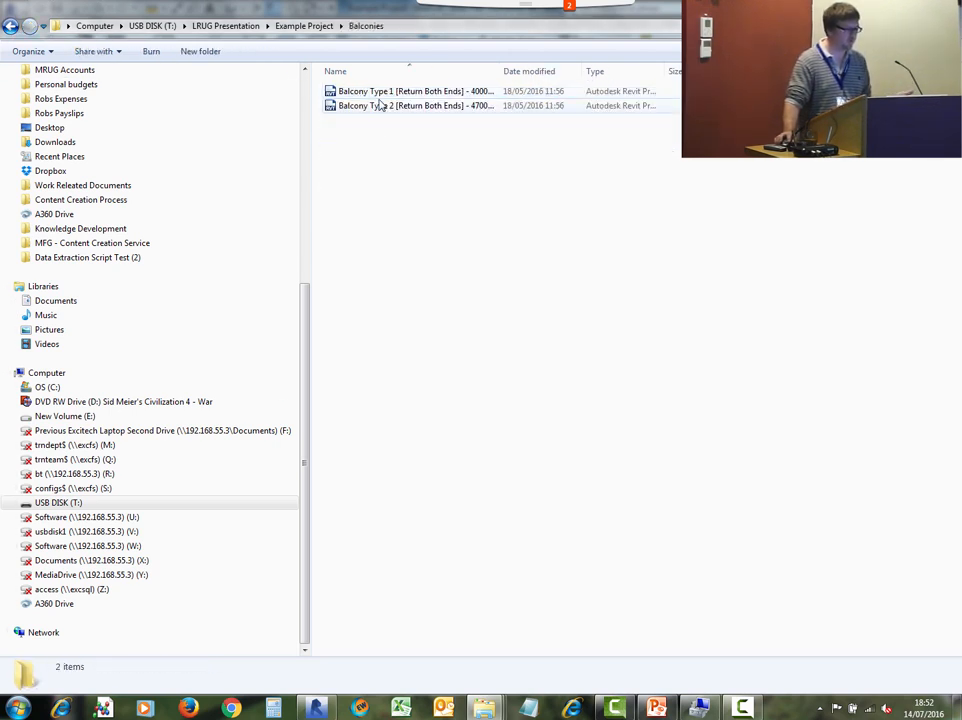
double_click(382, 91)
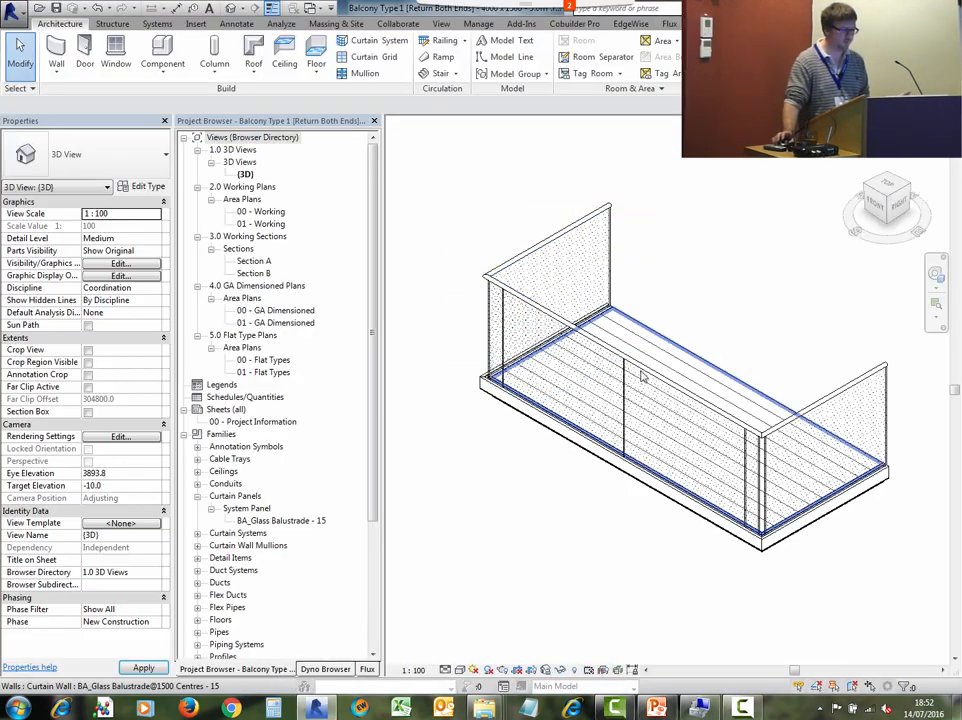
- Examine the balcony model in 3D and in its 00 - Working area plan
middle_click_drag(745, 270, 482, 274, "shift")
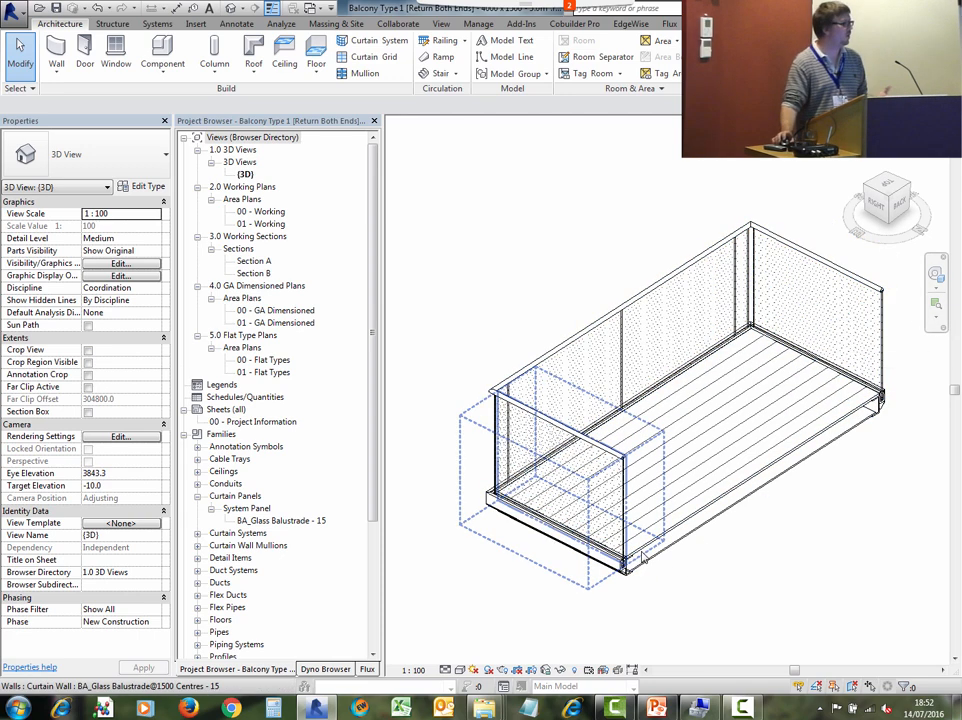
double_click(271, 216)
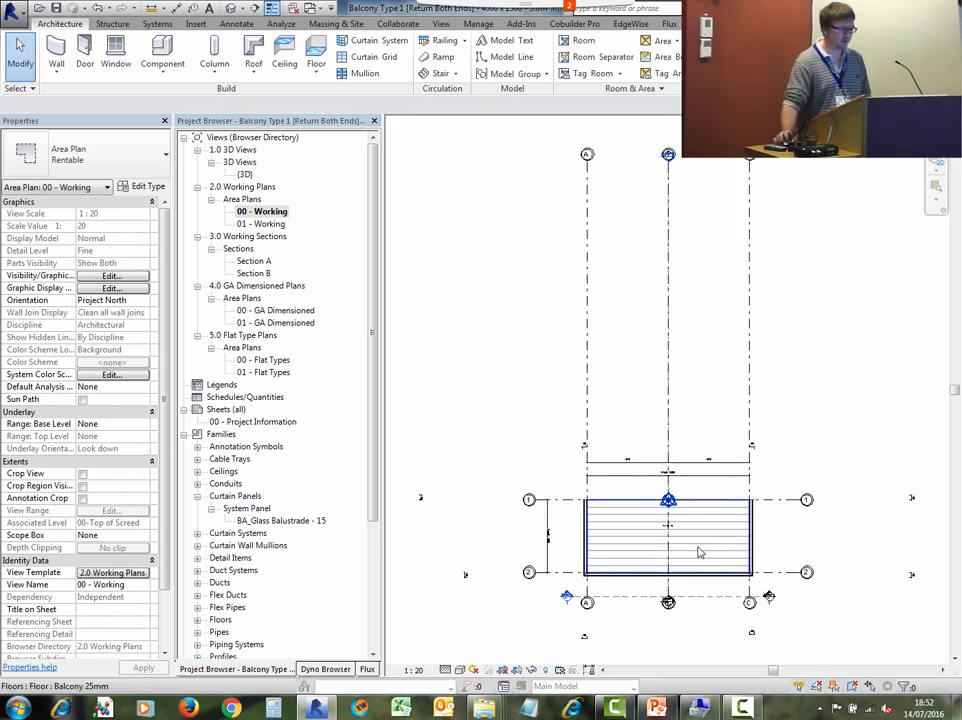
middle_click_drag(698, 550, 680, 461)
scroll(596, 560, "up", 5)
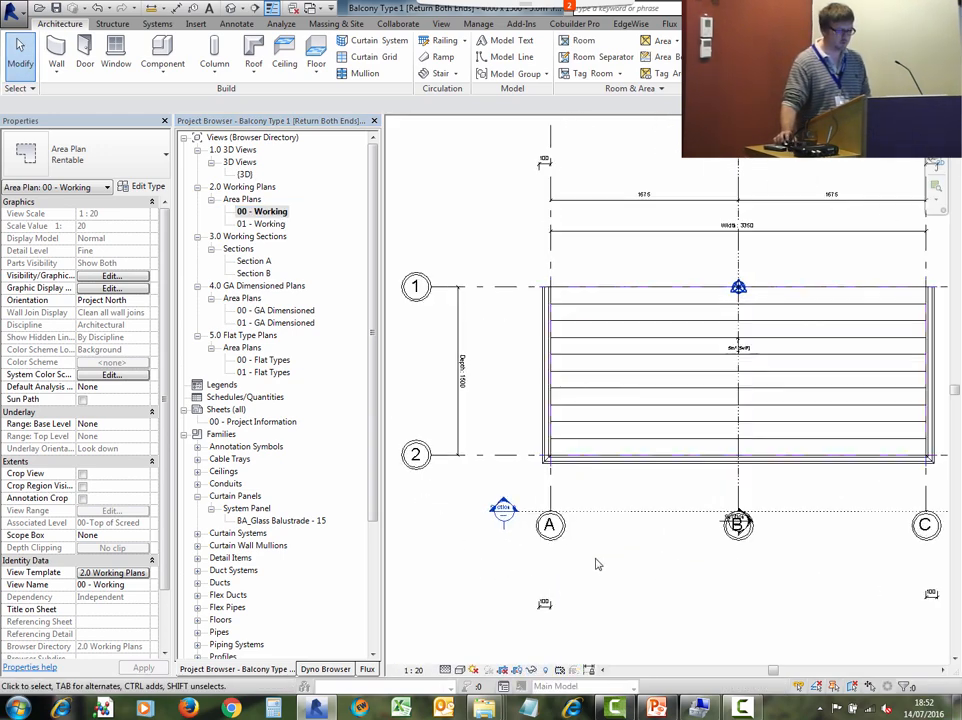
scroll(611, 530, "down", 2)
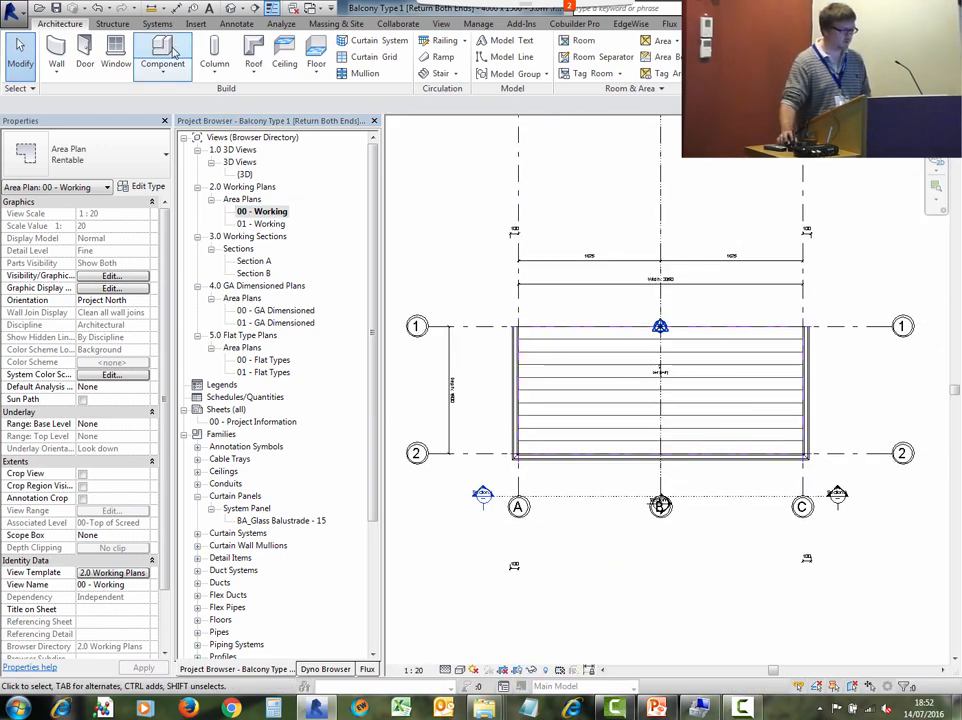
- Set the Required Balcony Area global parameter to 6 m²
left_click(196, 23)
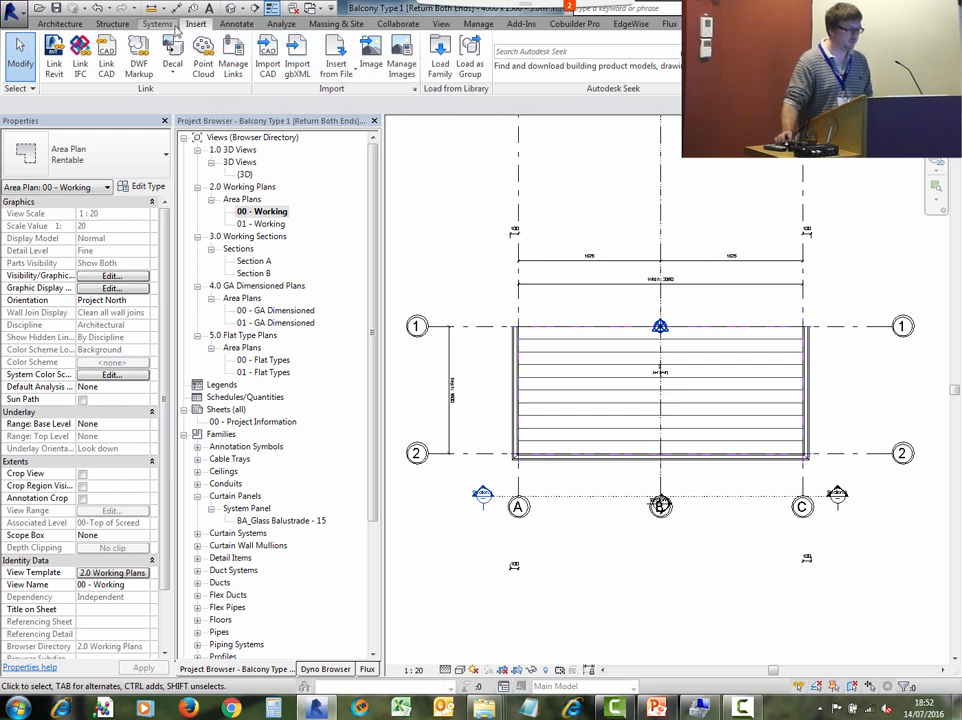
left_click(478, 23)
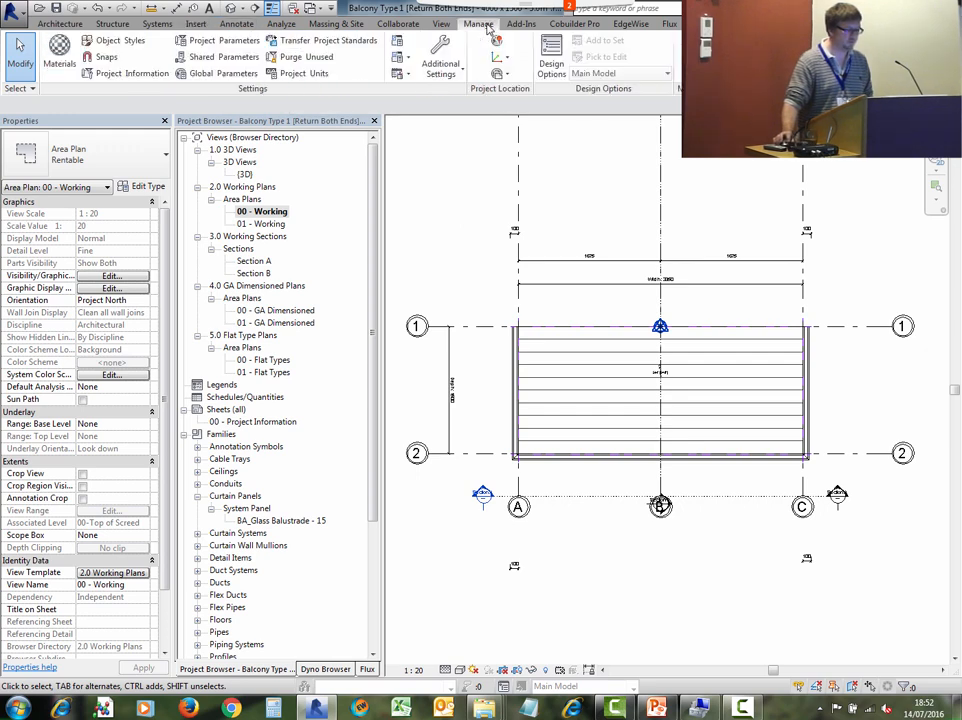
left_click(214, 82)
left_click_drag(515, 206, 623, 147)
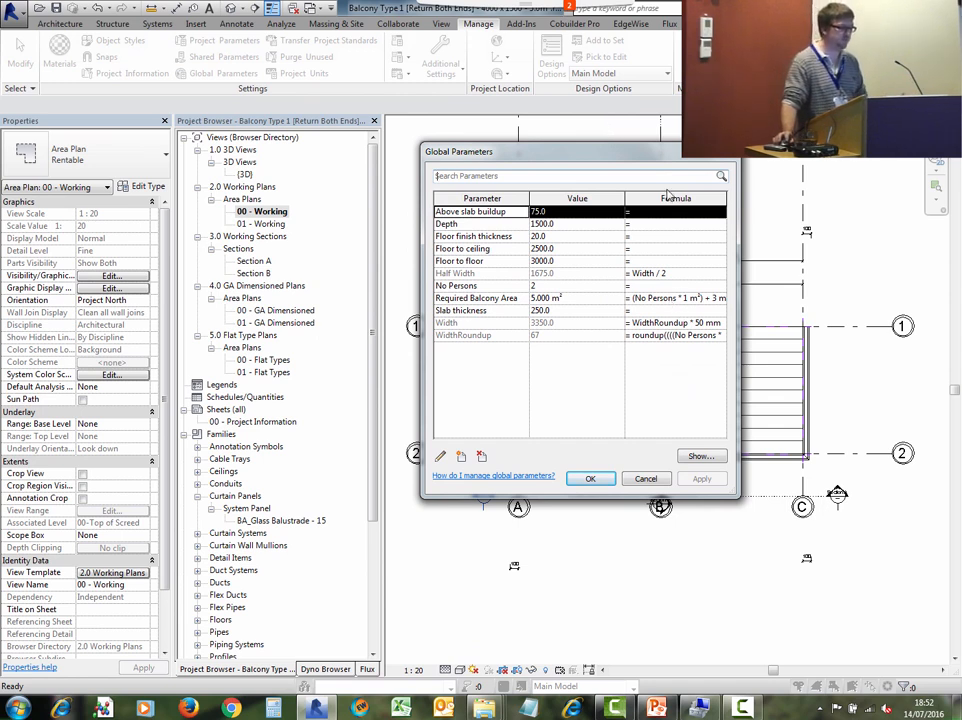
left_click(588, 297)
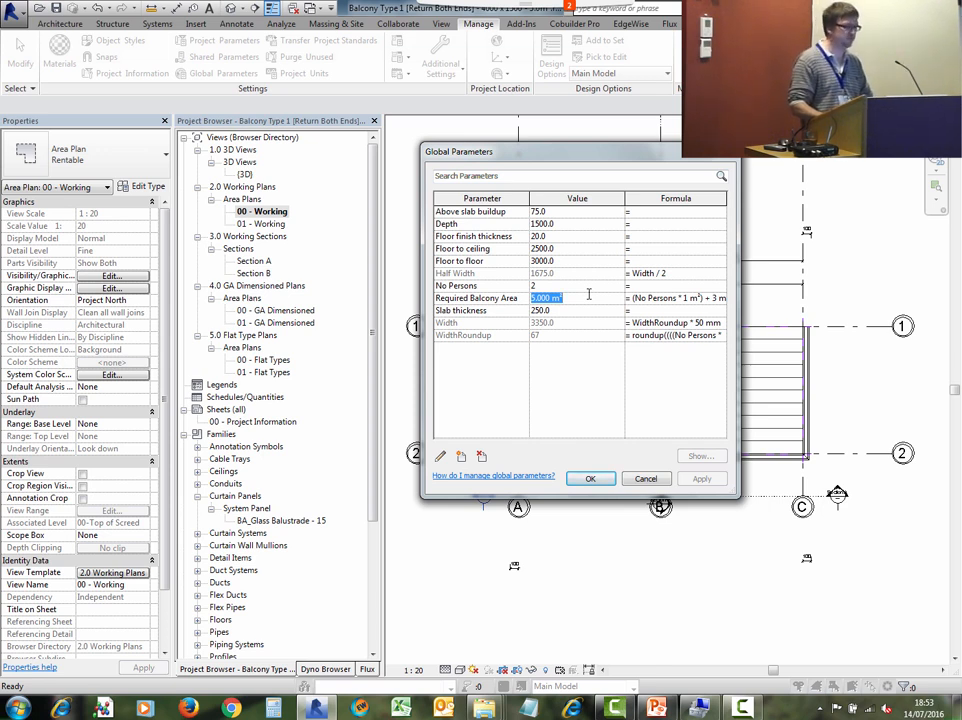
type("6")
key("Return")
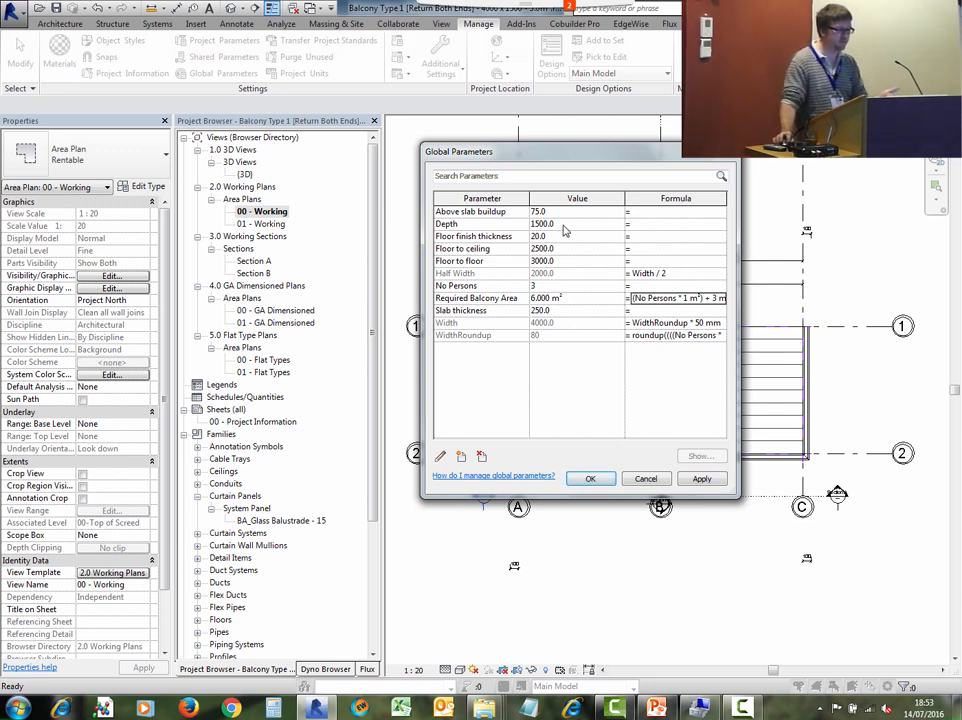
left_click(588, 478)
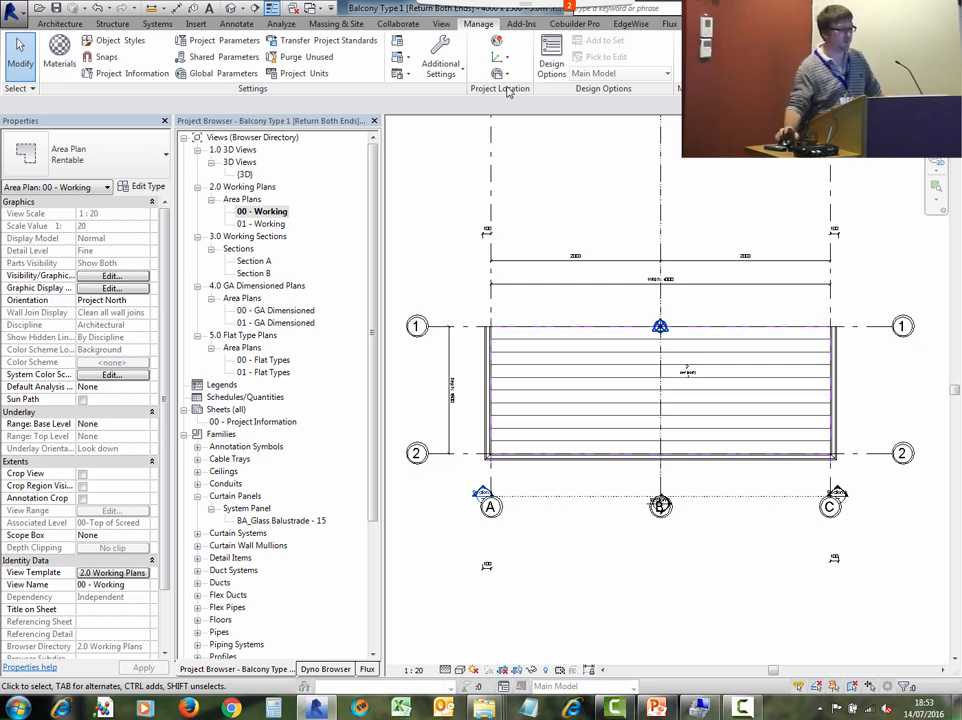
- Return to the 3D view and undo the Required Balcony Area change
mouse_move(418, 8)
left_mouse_down()
mouse_move(417, 38)
mouse_move(418, 2)
left_mouse_up()
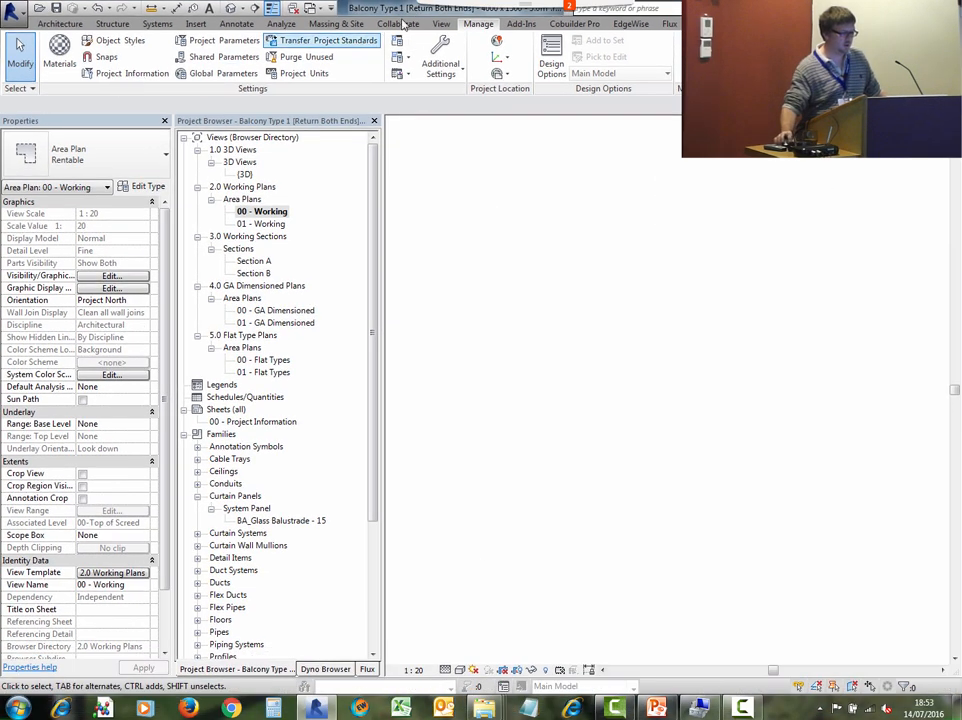
left_click(230, 8)
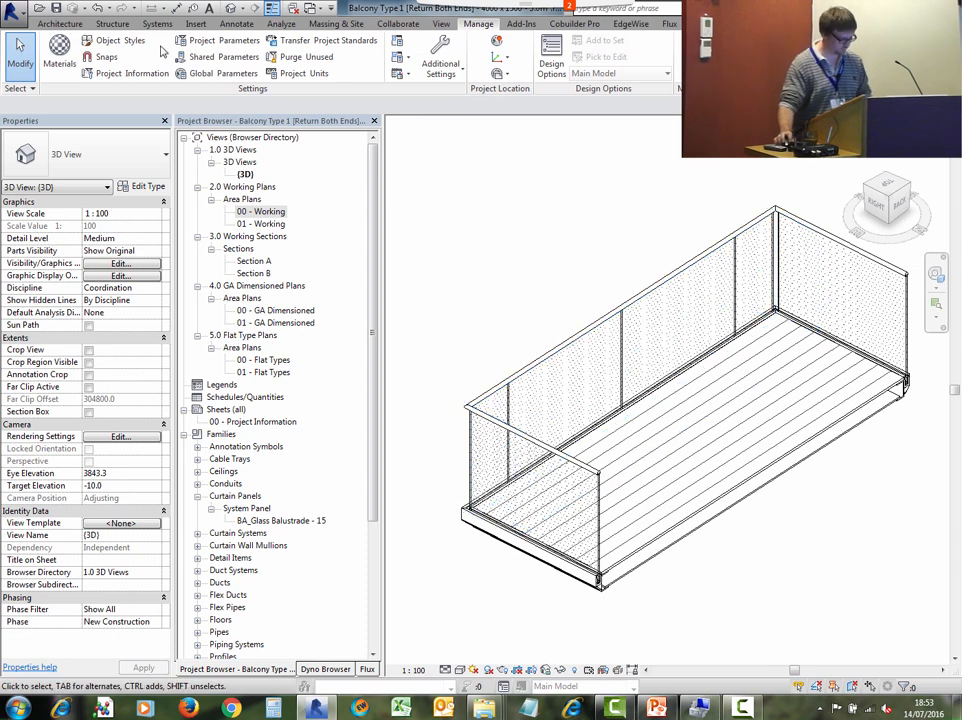
key("ctrl+z")
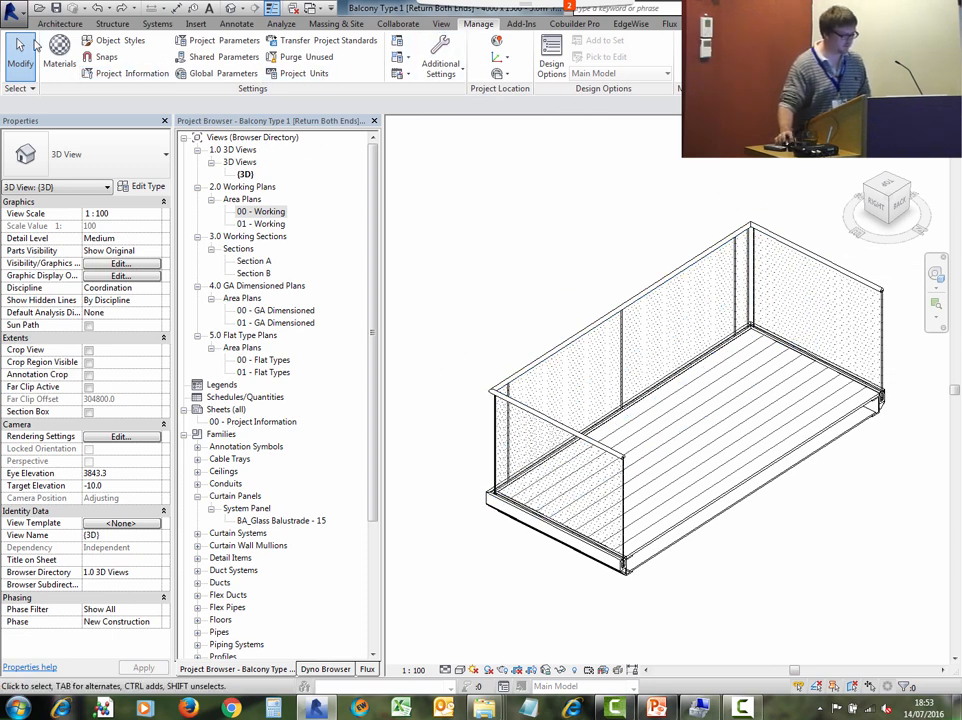
- Load the balcony as a group with attached details into the Example Project - Shell project, accepting duplicate types
left_click(60, 23)
left_click(546, 74)
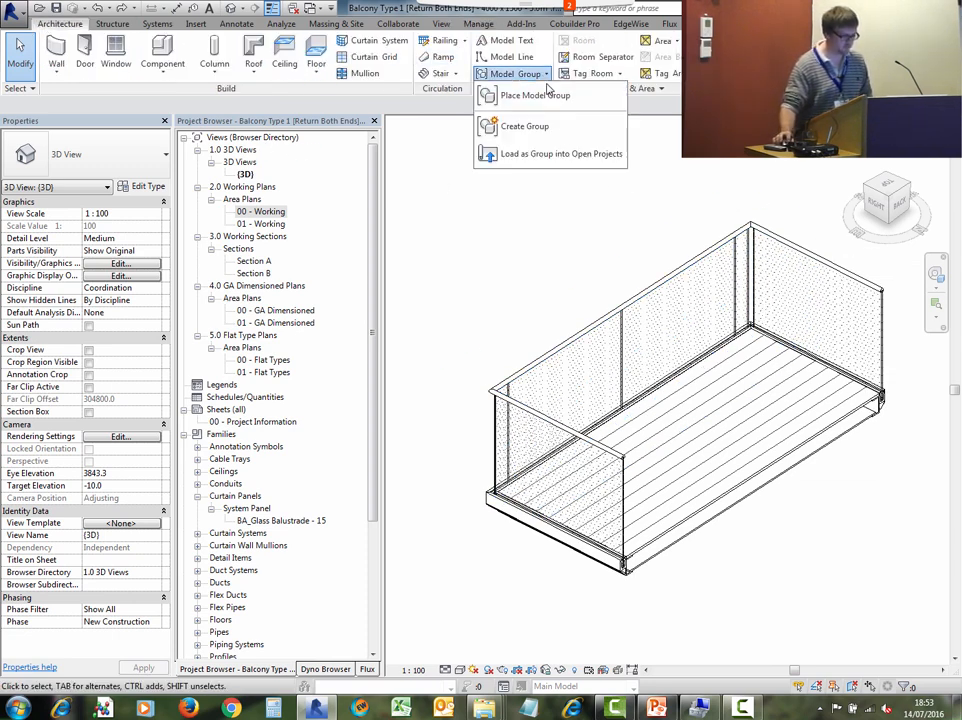
left_click(558, 155)
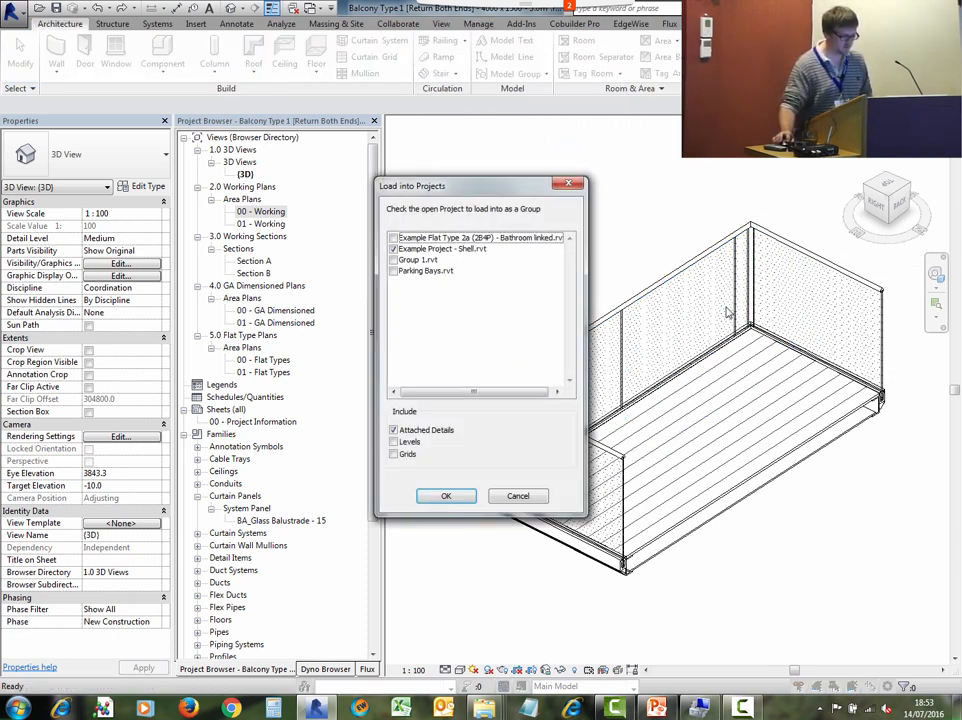
left_click(444, 496)
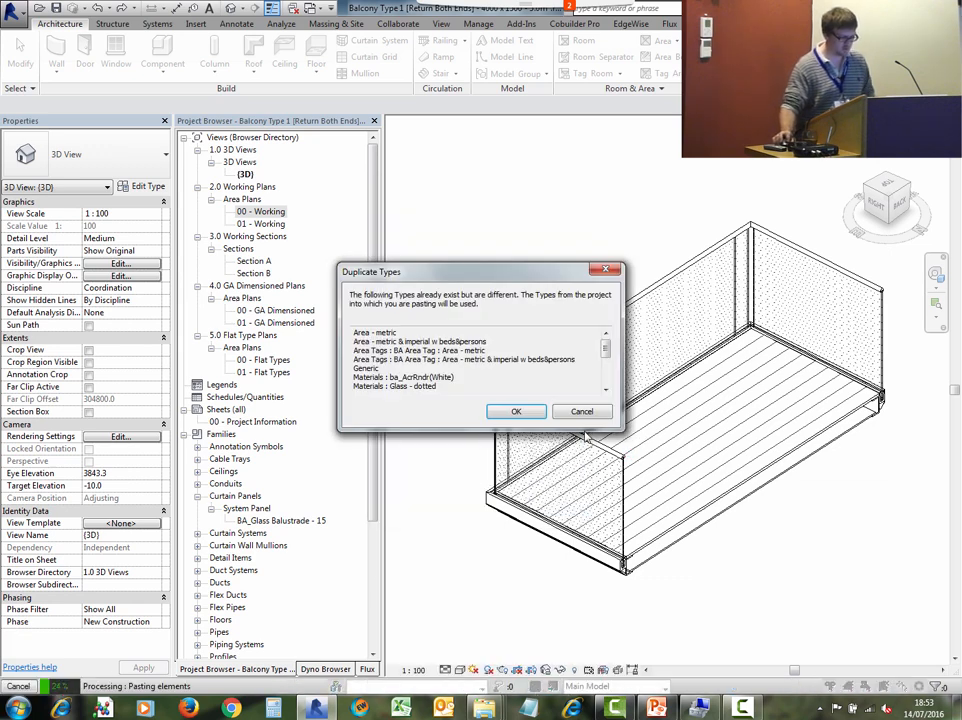
left_click(496, 411)
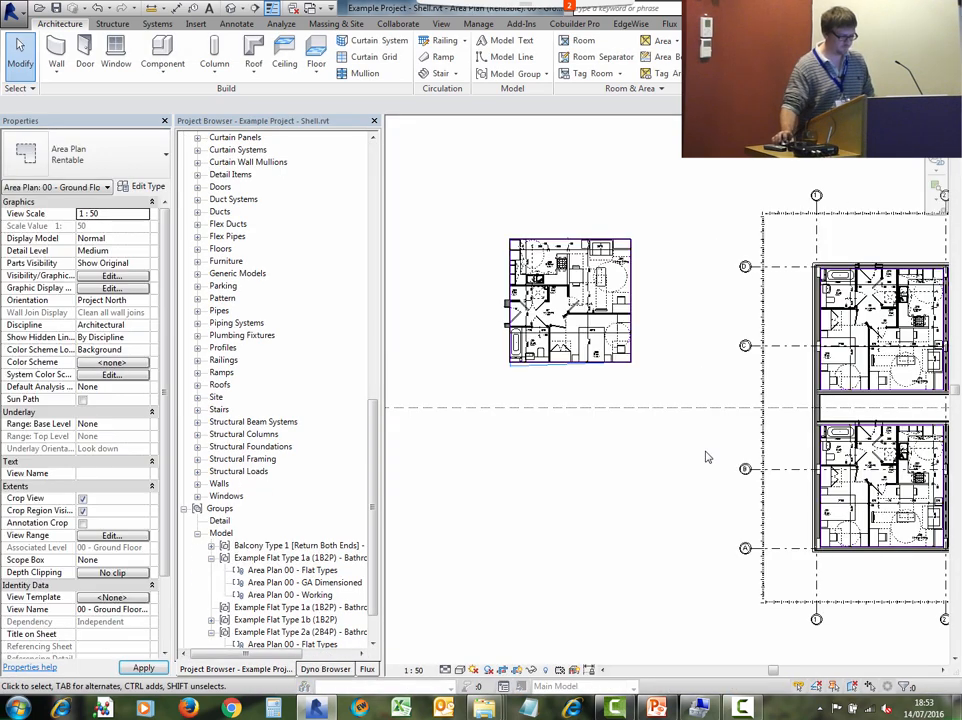
- Place the Balcony Type 1 [Return Both Ends] group below the flat on the 00 - Ground Floor area plan
scroll(377, 428, "down", 1)
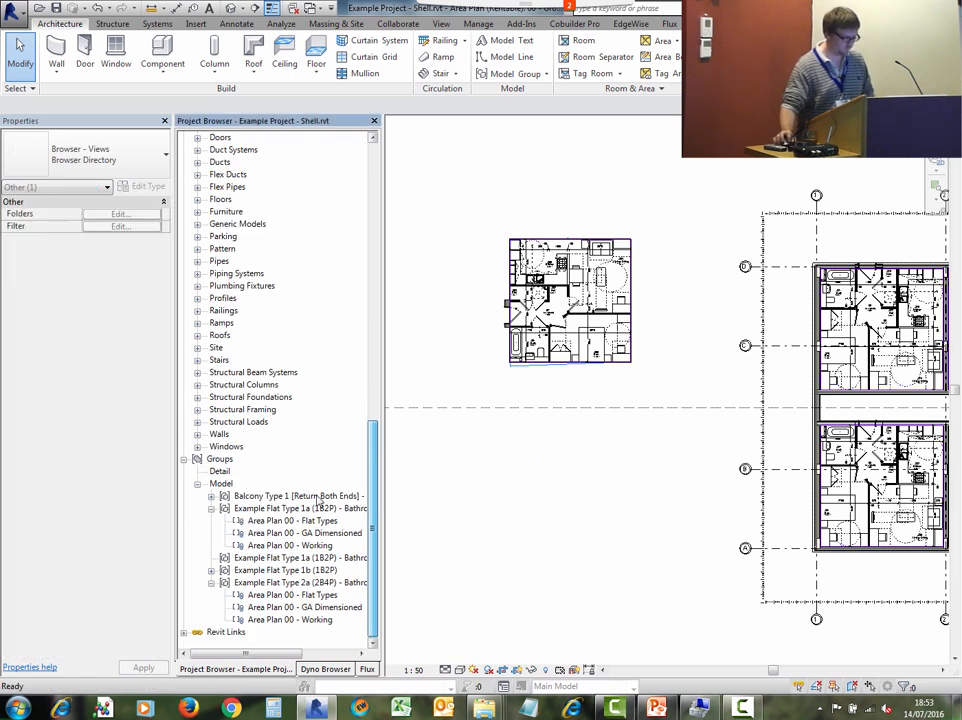
left_click(212, 496)
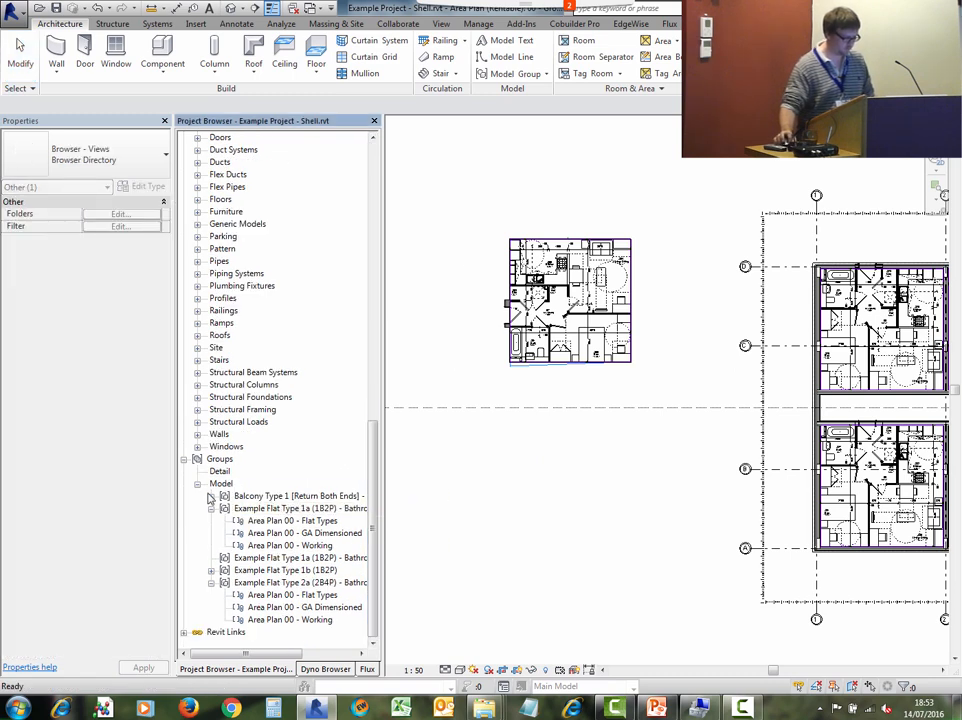
left_click(282, 496)
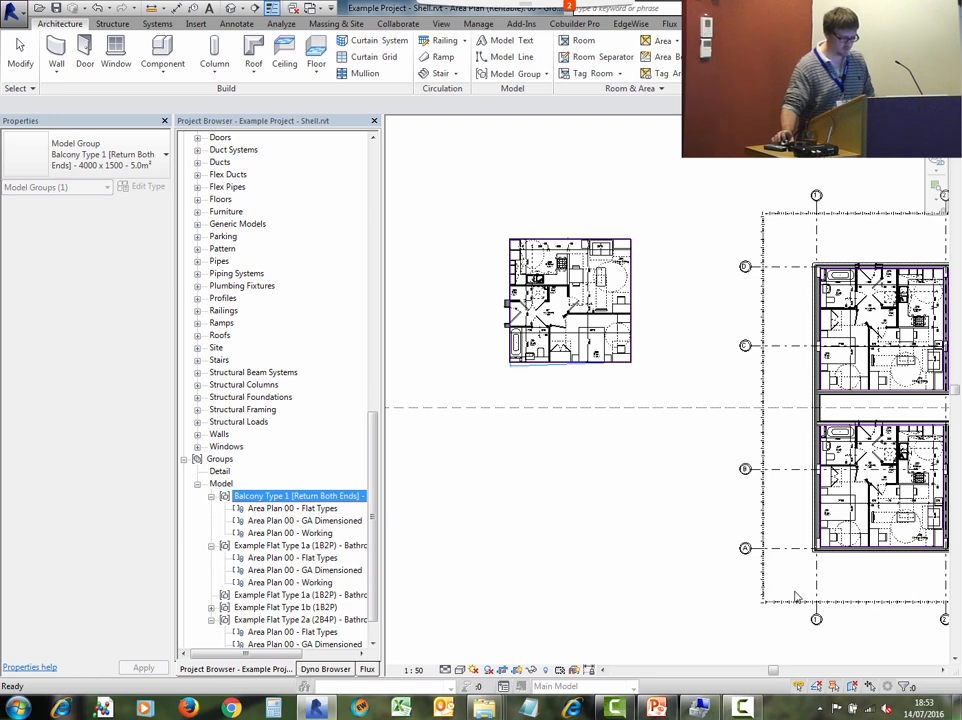
left_click_drag(796, 592, 793, 591)
middle_click_drag(793, 591, 569, 525)
scroll(646, 500, "up", 8)
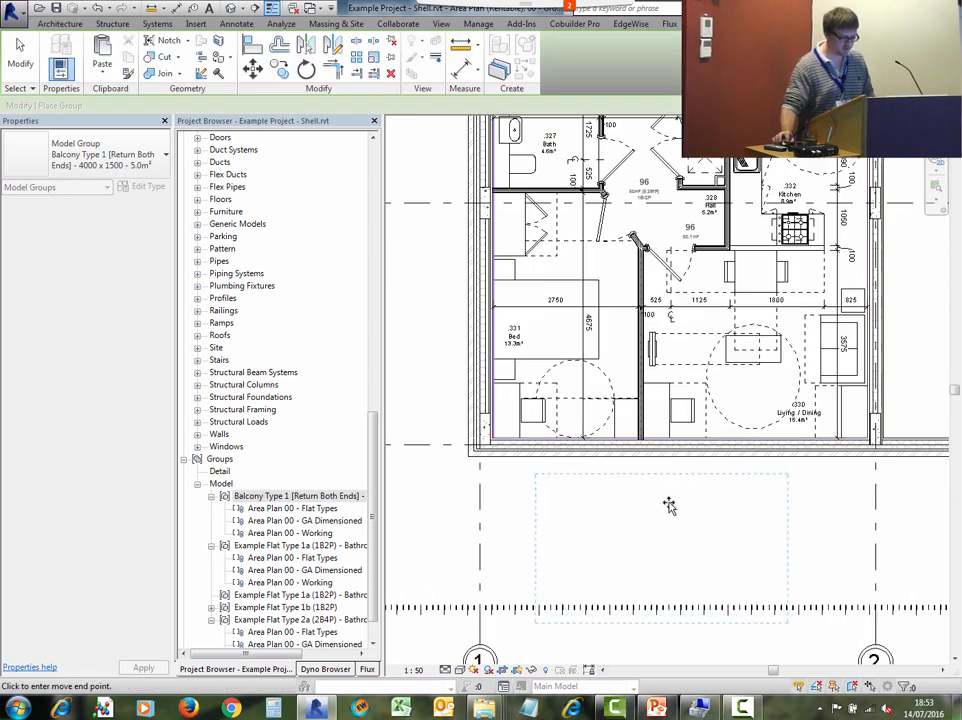
left_click(677, 505)
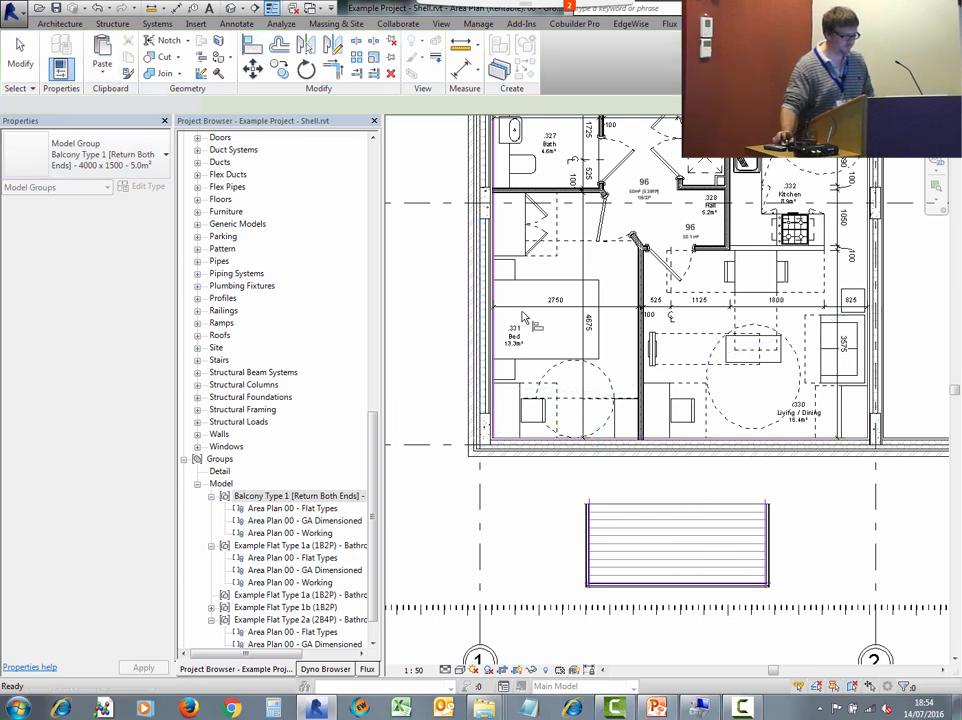
key("a")
key("l")
scroll(610, 462, "up", 4)
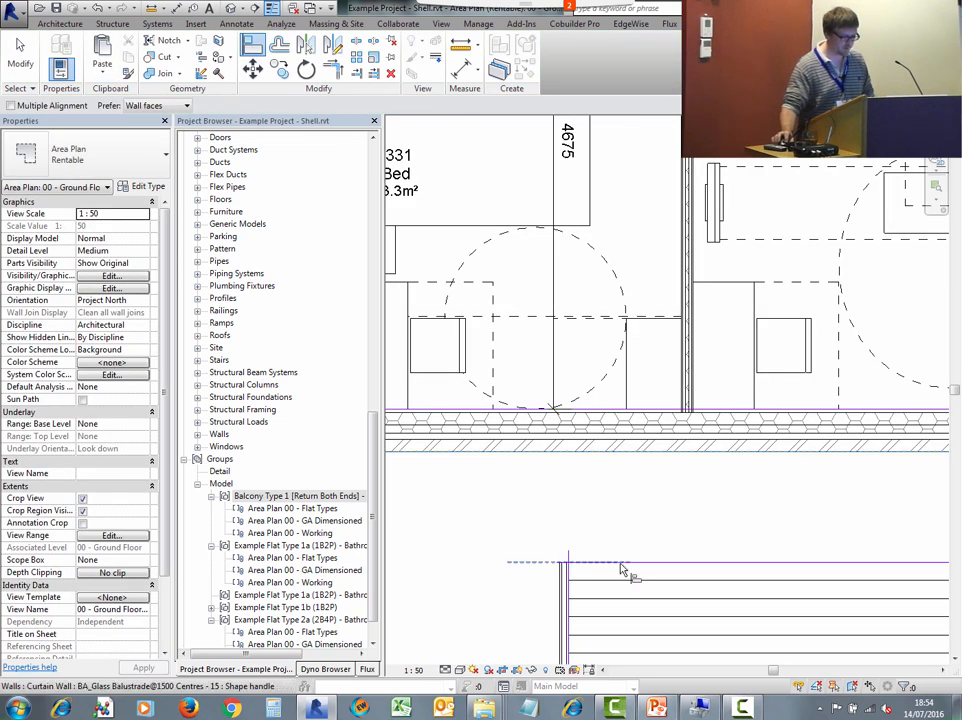
scroll(698, 498, "down", 5)
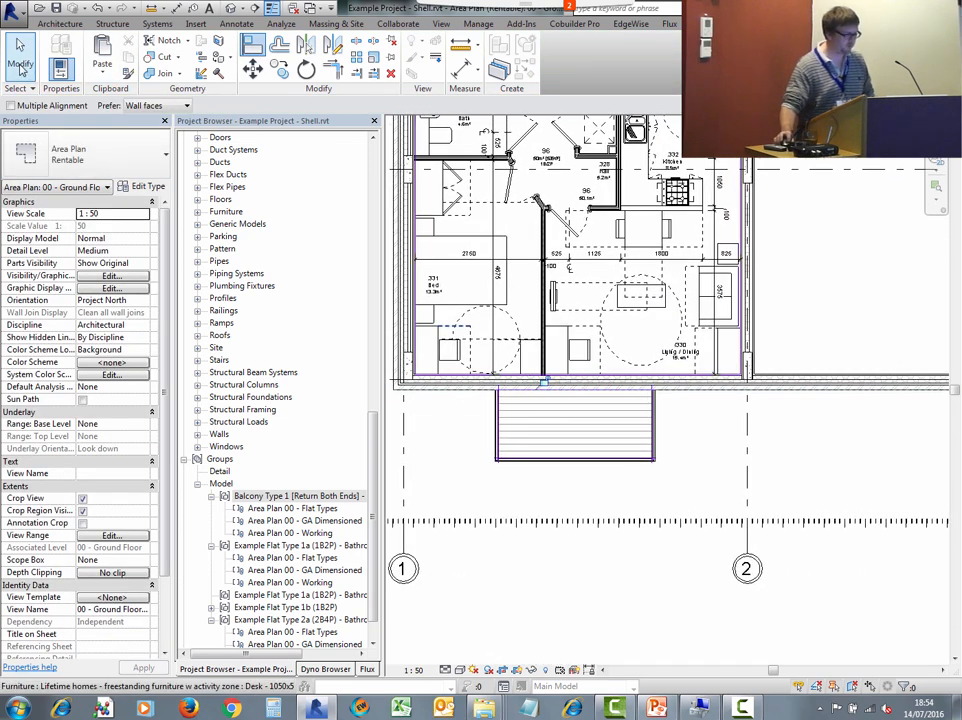
left_click(20, 66)
- Switch to the balcony model and save it as Balcony Type 1 [Return Both Ends] - 4000 x 1500 - 6.0m².rvt
left_click(319, 8)
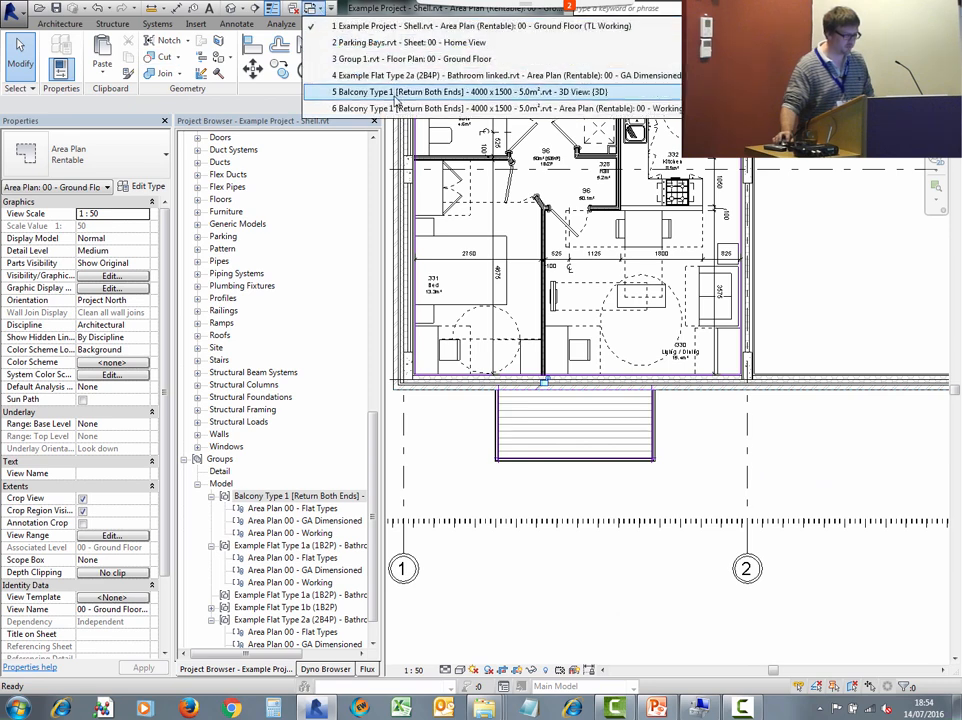
left_click(396, 92)
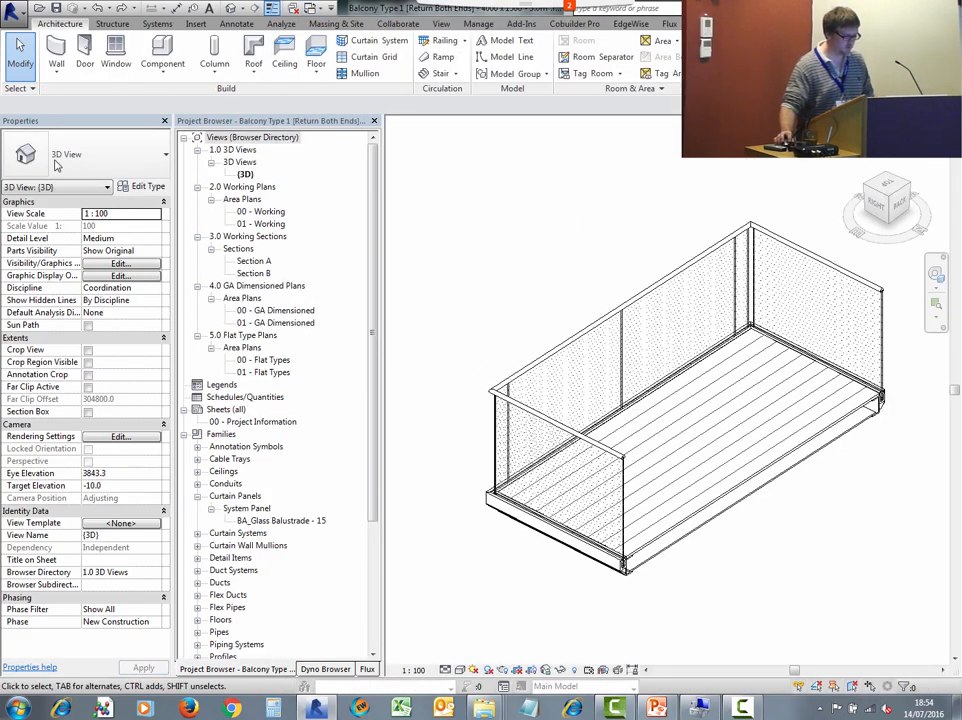
left_click(97, 9)
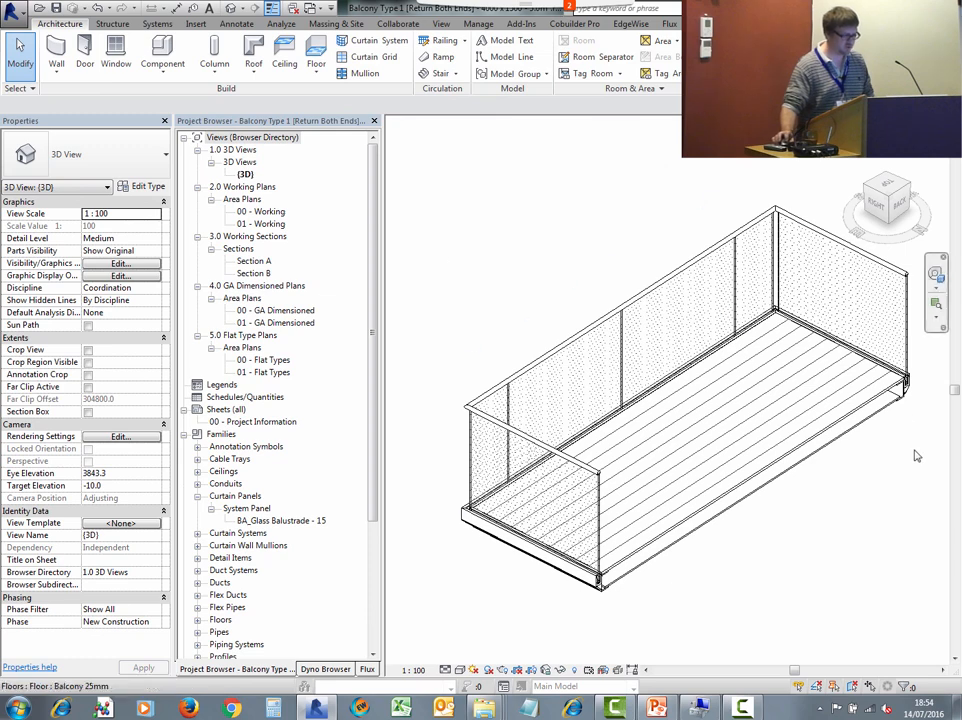
left_click(12, 10)
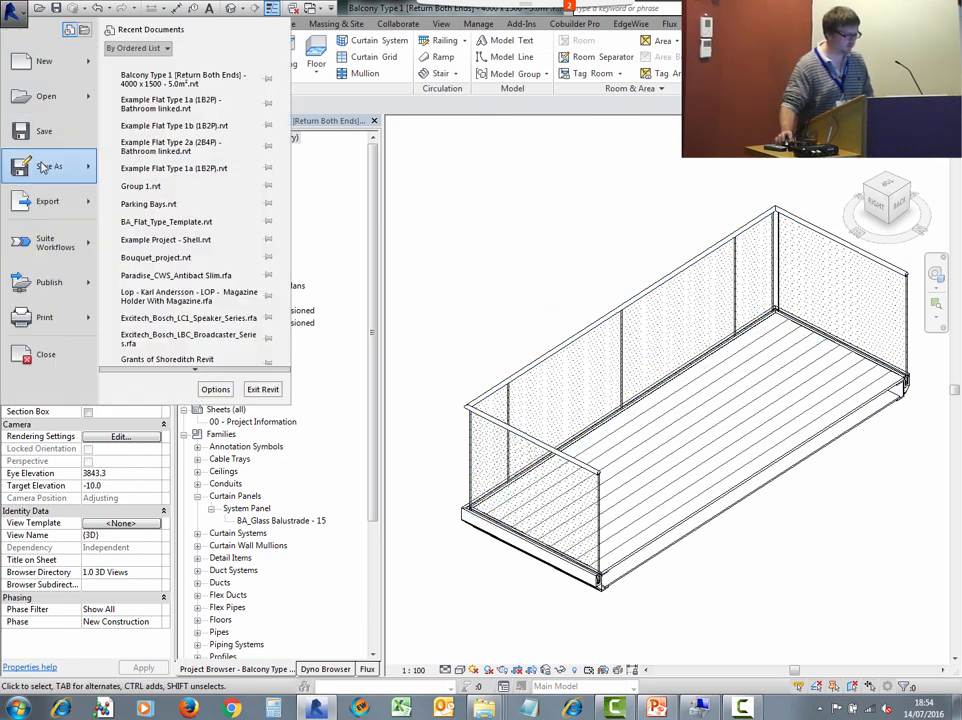
mouse_move(55, 166)
left_click(160, 84)
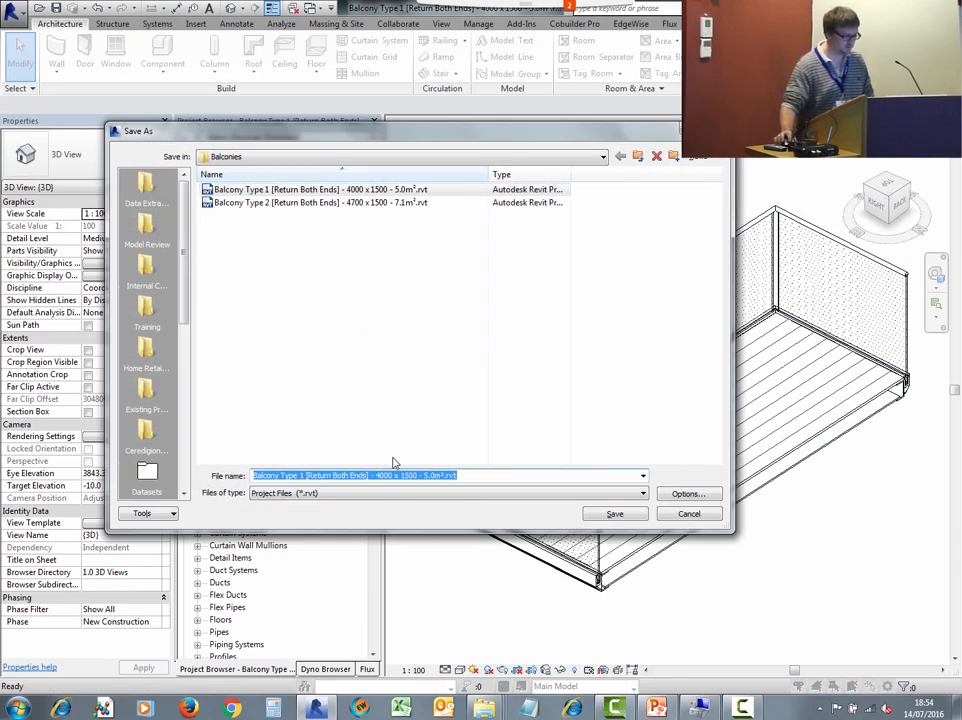
left_click(427, 475)
key("BackSpace")
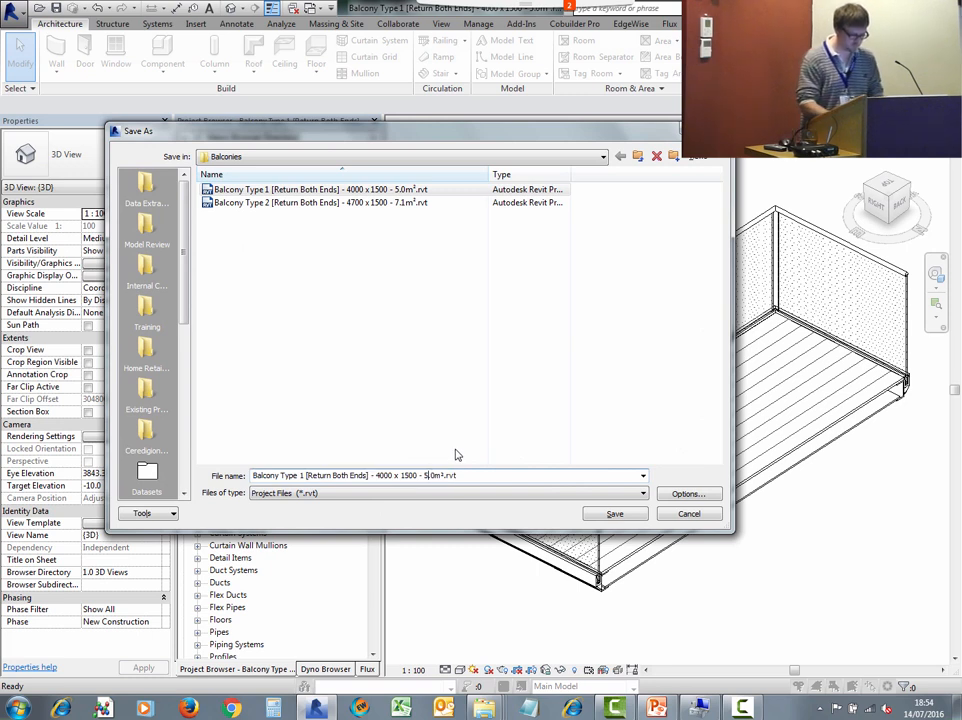
type("6")
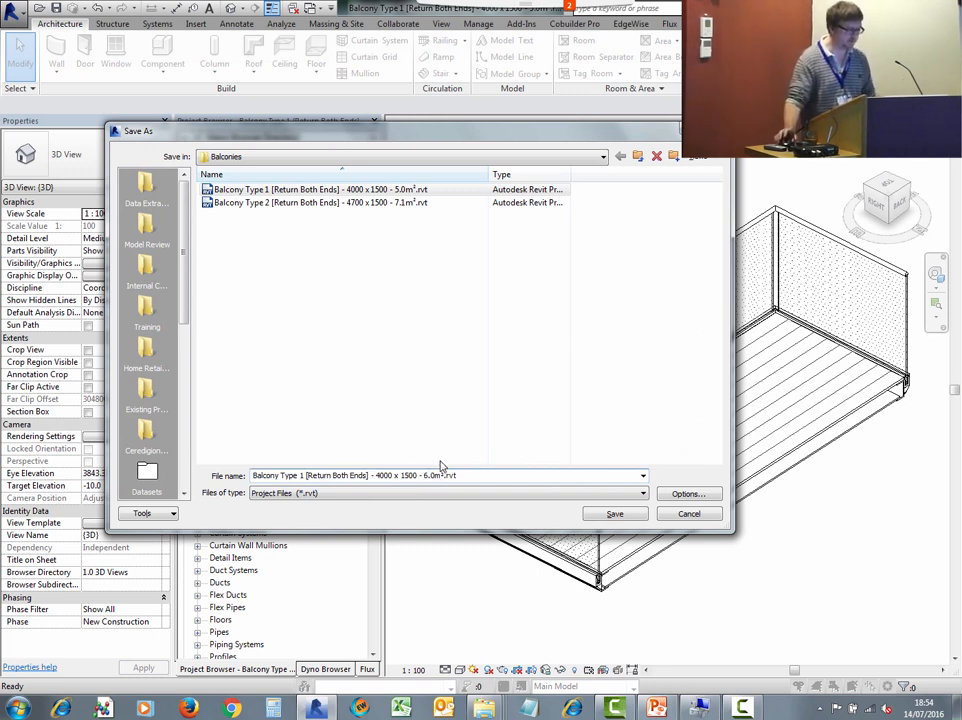
left_click(615, 515)
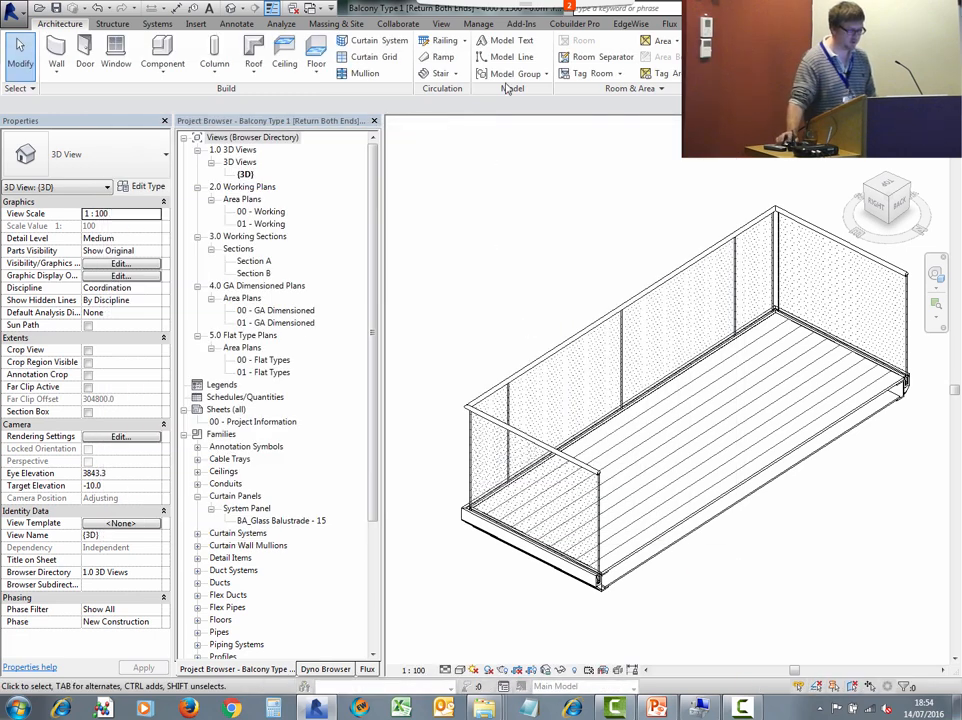
- Load the balcony as a group with attached details into Example Project - Shell
left_click(516, 76)
left_click(546, 157)
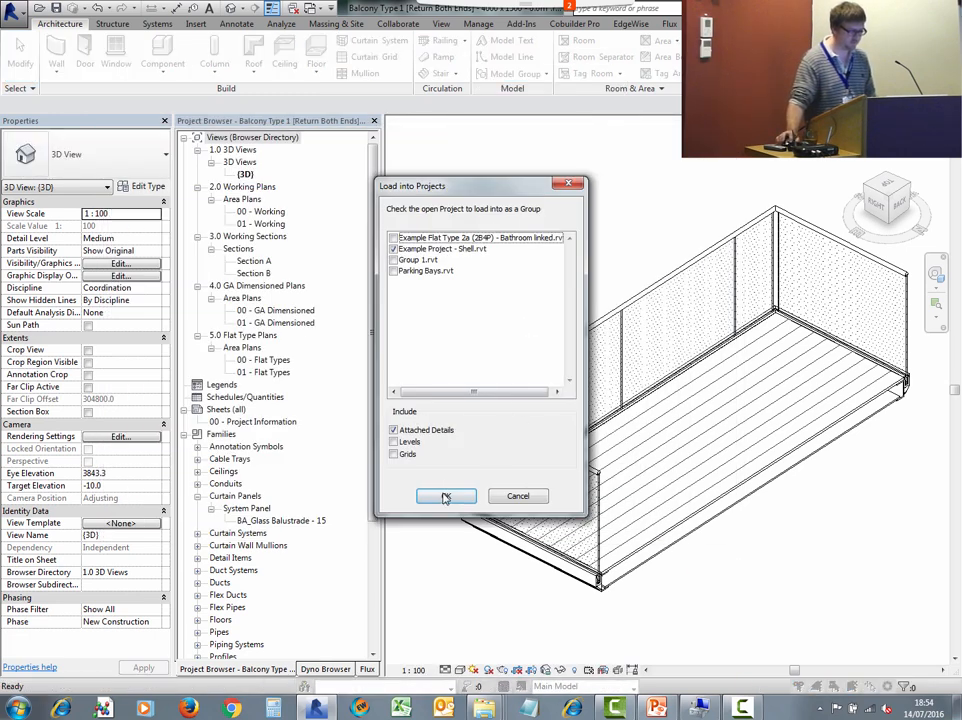
left_click(445, 497)
left_click(517, 410)
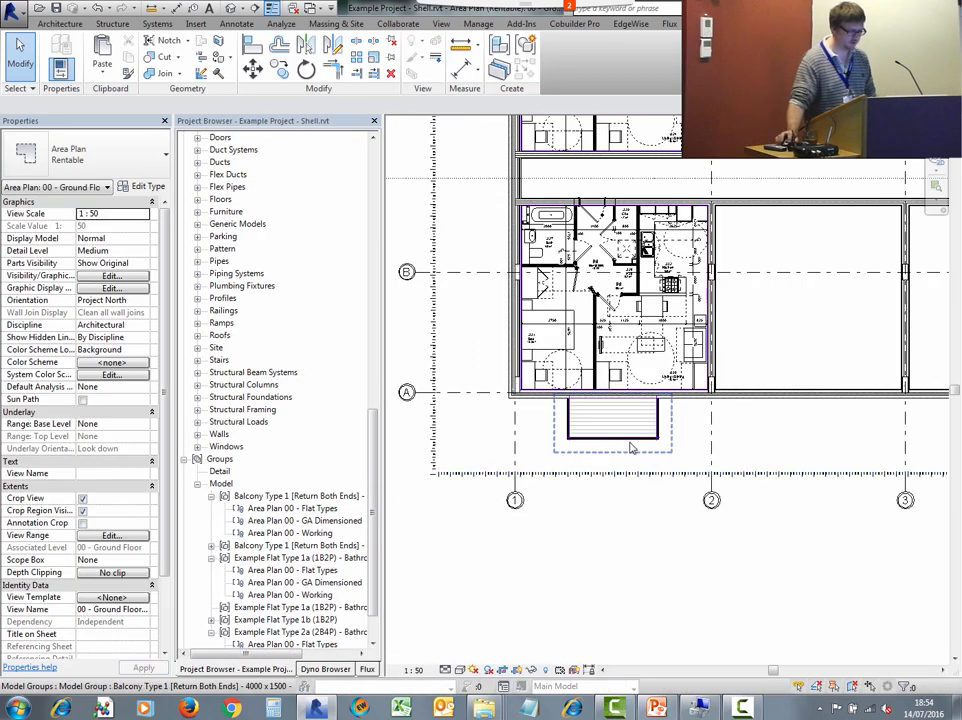
- Move a balcony group across to the bay between grids 2 and 3
left_click(631, 447)
key("m")
key("v")
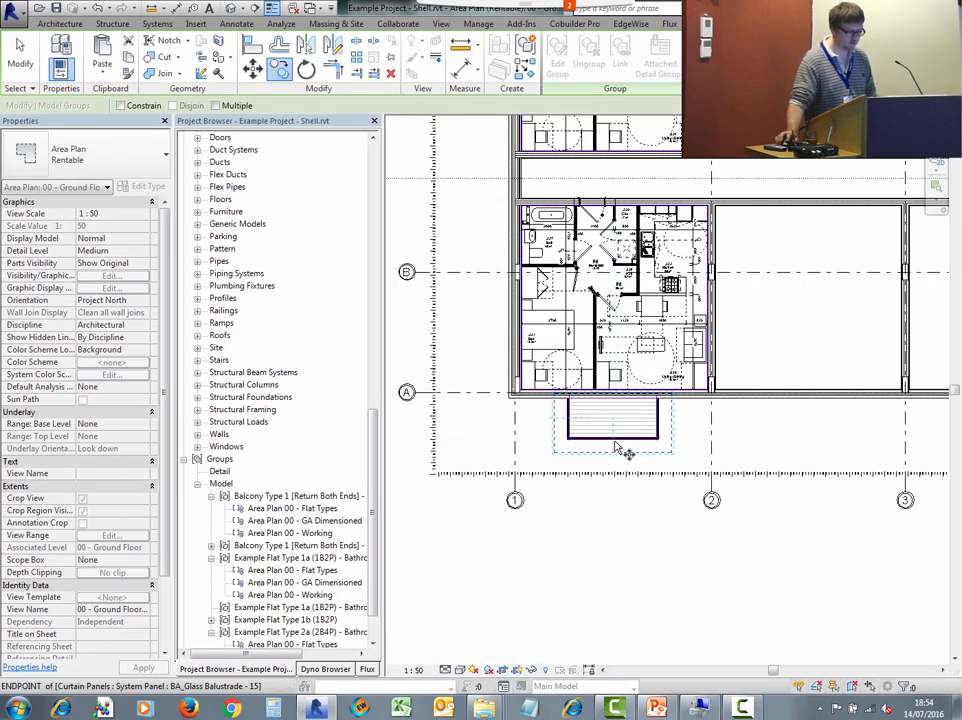
left_click(620, 447)
left_click(828, 445)
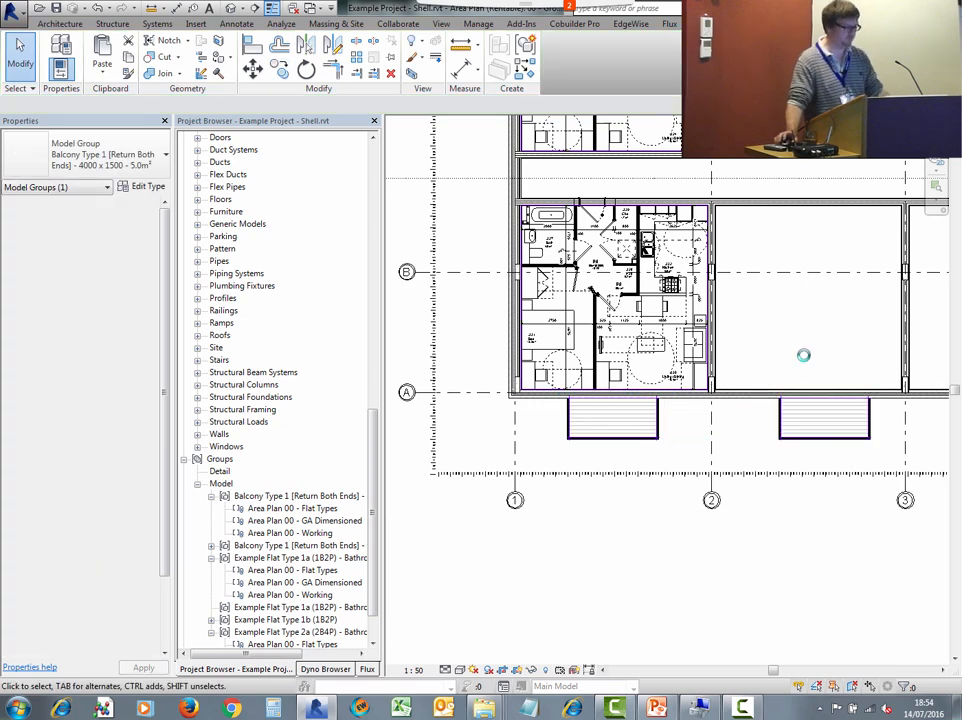
- Inspect the group type of the balcony between grids 2 and 3
left_click(800, 430)
left_click(140, 160)
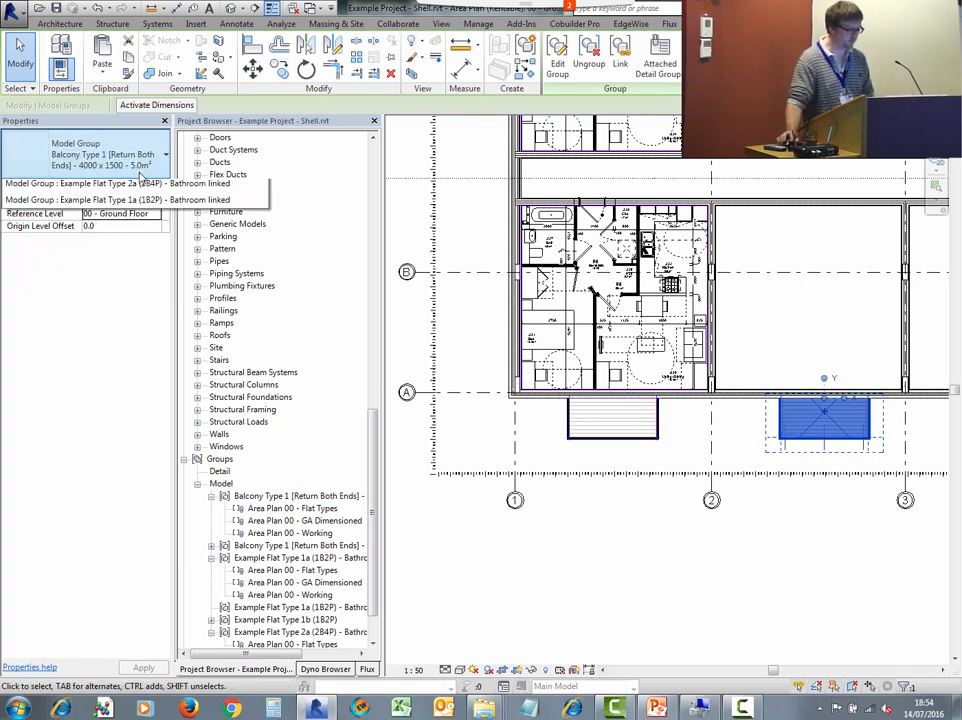
left_click(174, 237)
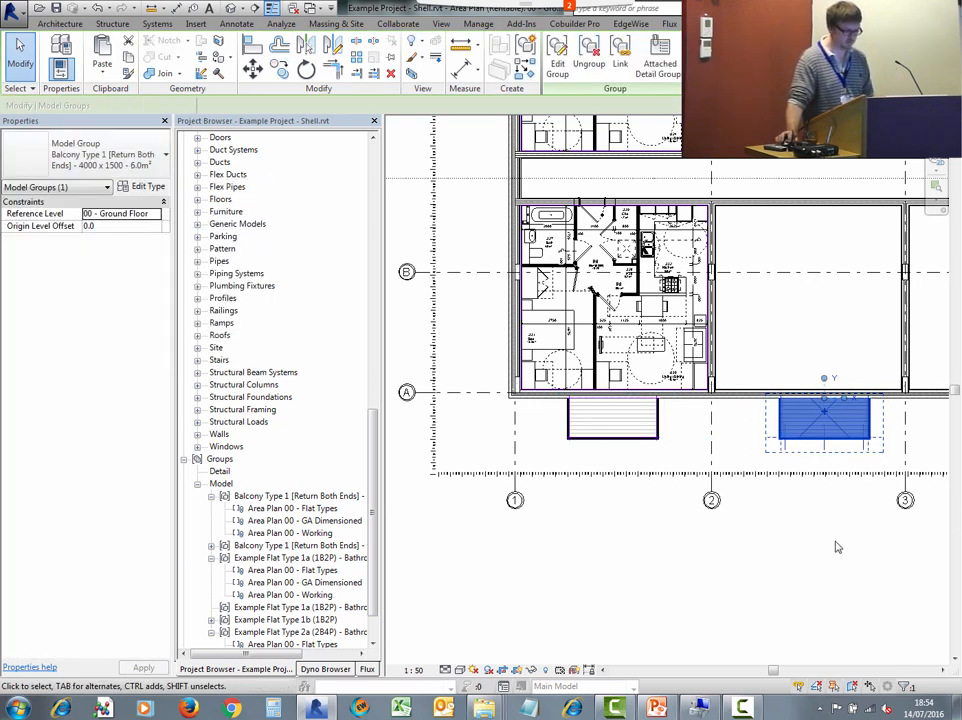
left_click(838, 547)
middle_click_drag(844, 547, 773, 557)
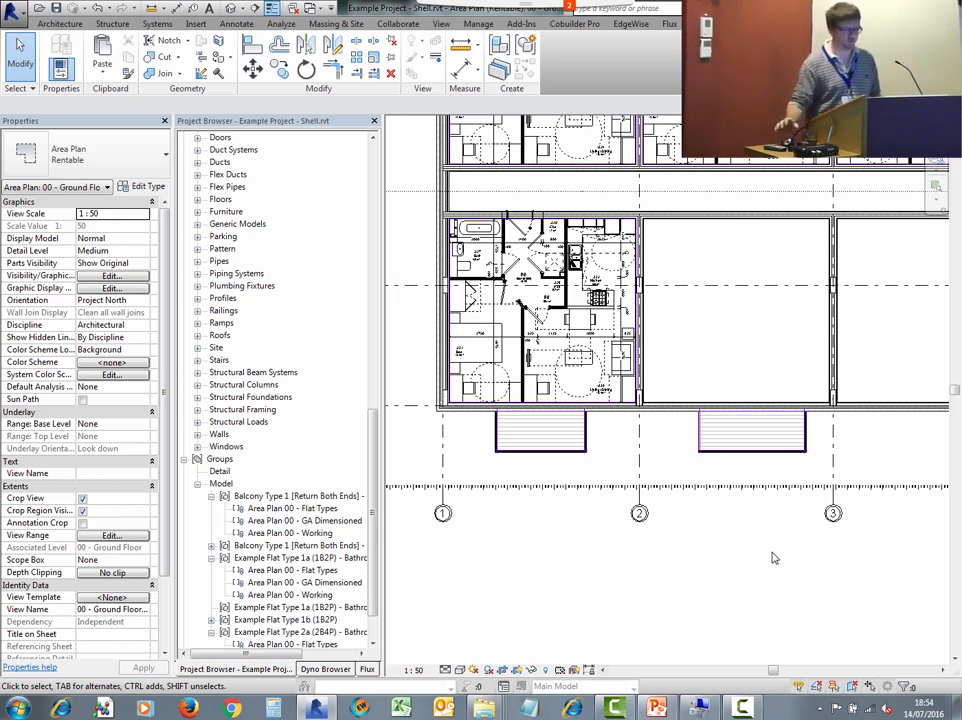
scroll(724, 537, "up", 3)
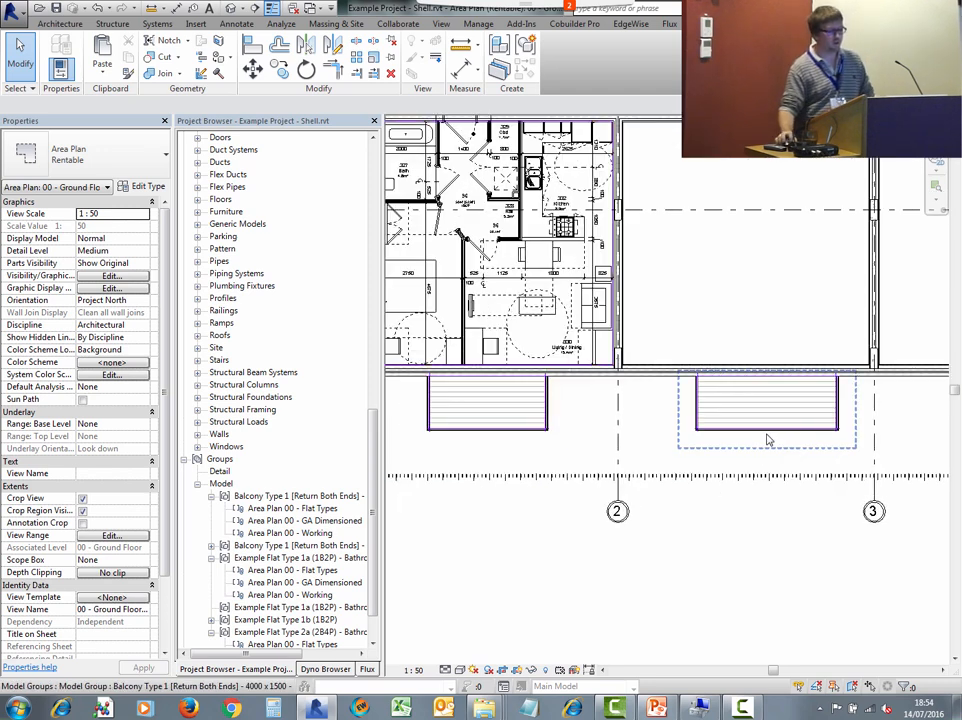
- Mirror the balcony group about grid 3 and undo the mirror
left_click(777, 444)
middle_click_drag(805, 353, 593, 302)
scroll(545, 402, "up", 4)
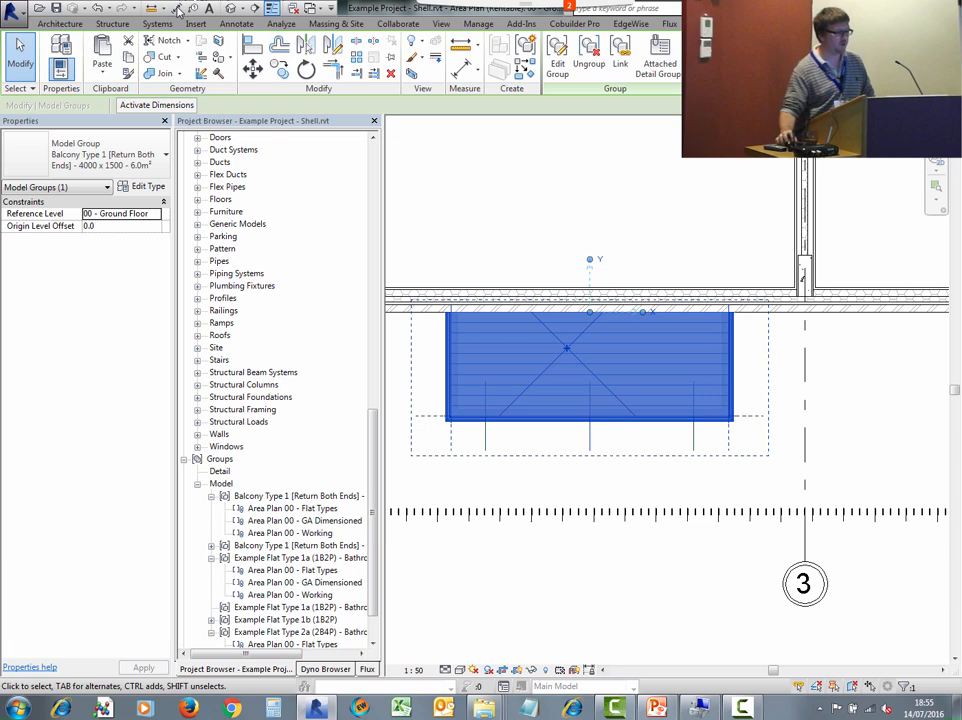
left_click(306, 45)
left_click(803, 343)
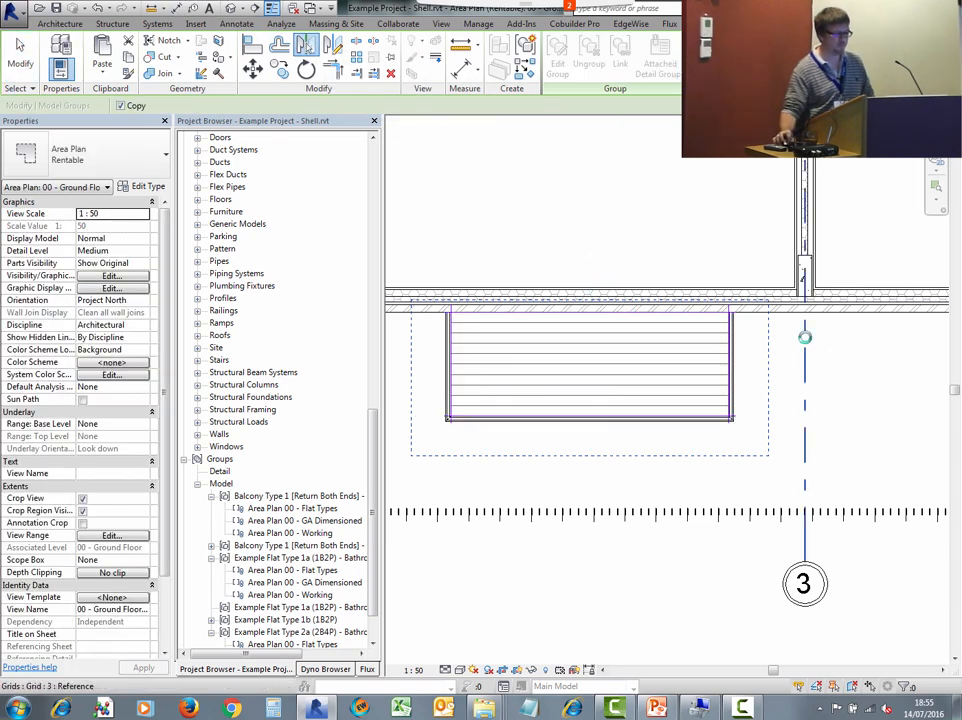
scroll(855, 242, "down", 1)
middle_click_drag(855, 242, 574, 264)
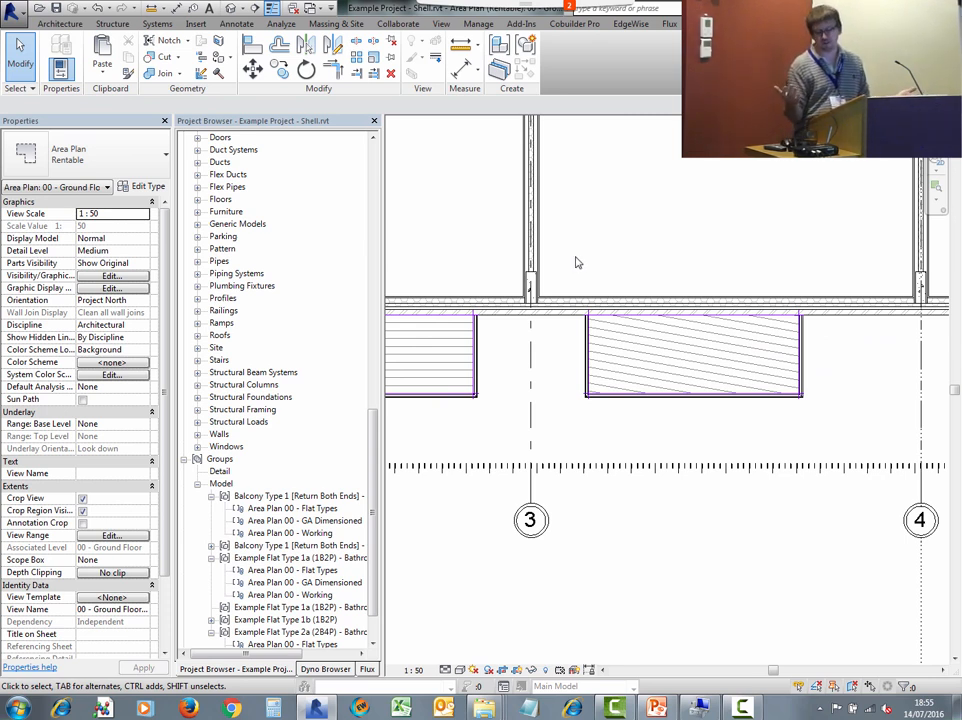
key("ctrl+z")
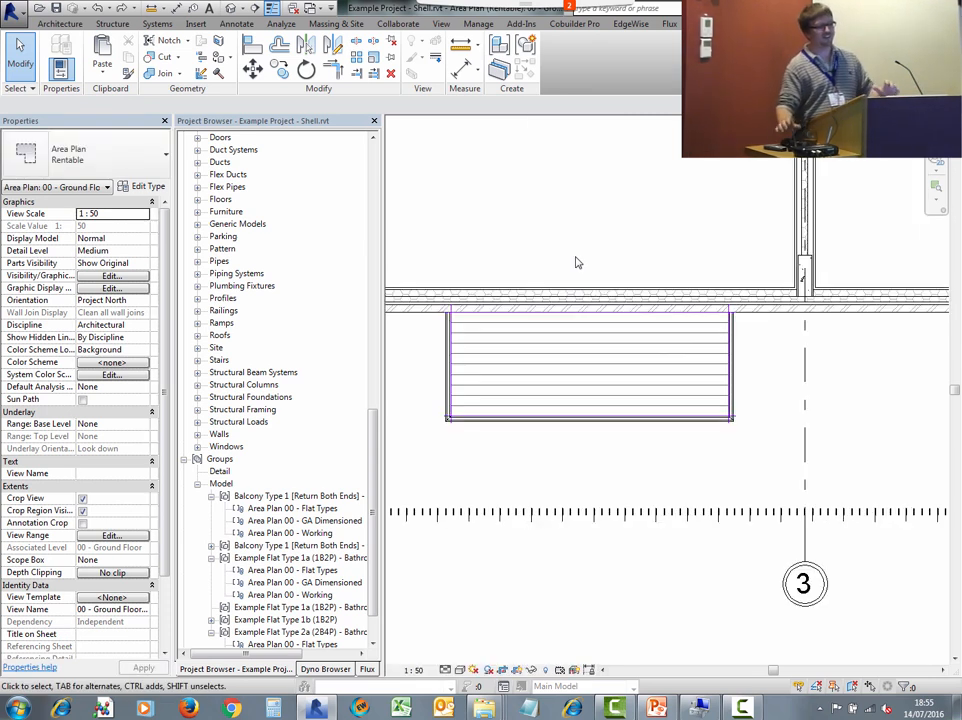
- Rotate the balcony group about its wall-side point and undo the rotation
scroll(612, 258, "down", 5)
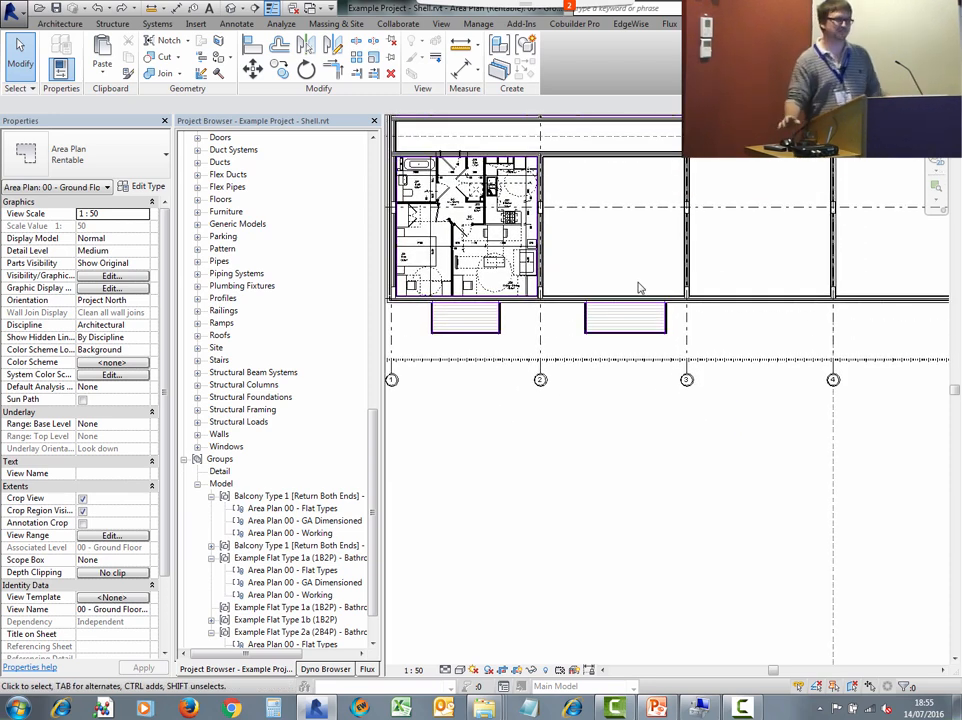
scroll(620, 298, "up", 3)
left_click(620, 306)
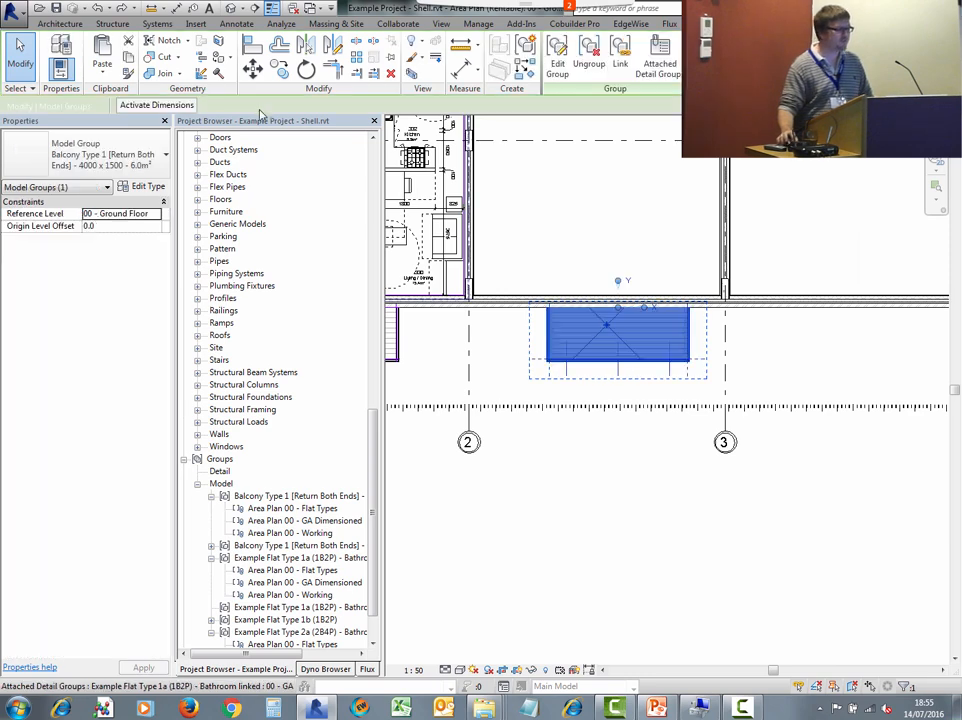
key("r")
key("o")
left_click(601, 214)
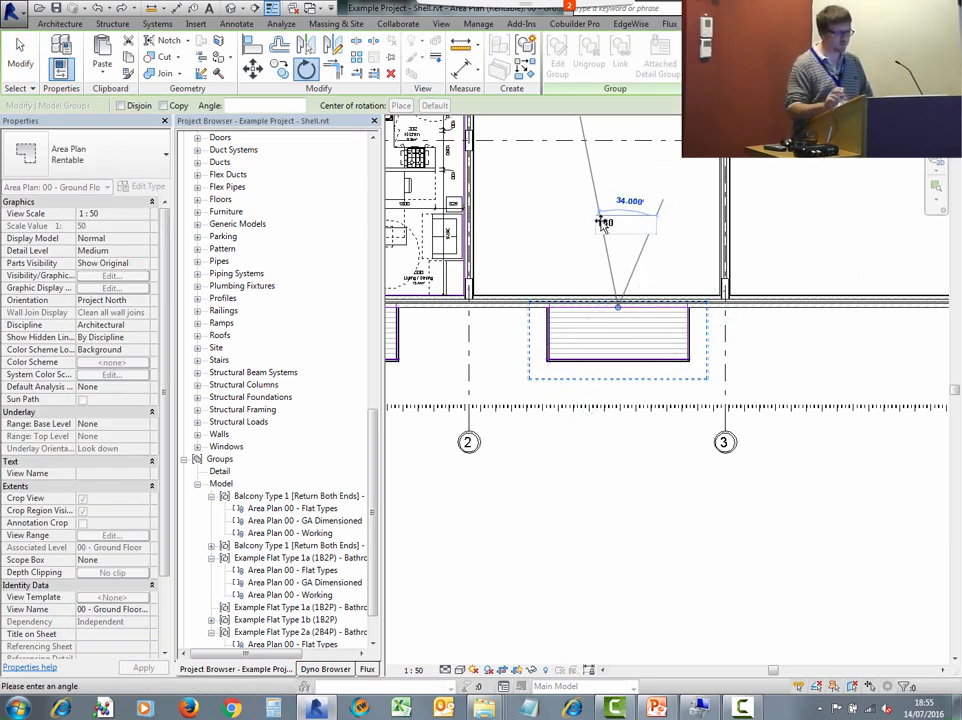
left_click(602, 222)
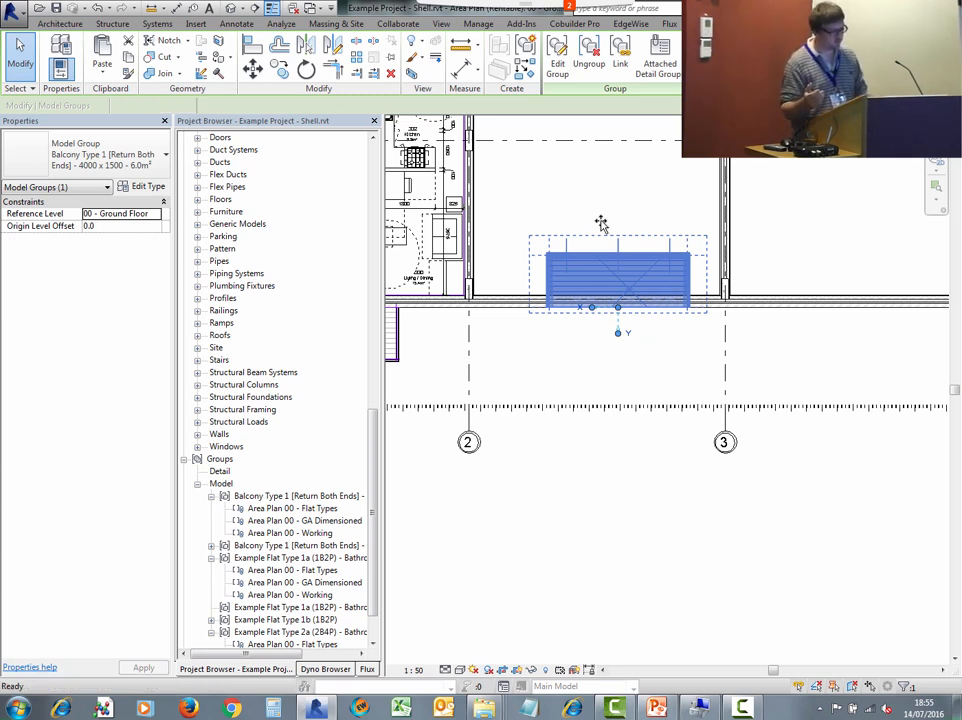
key("ctrl+z")
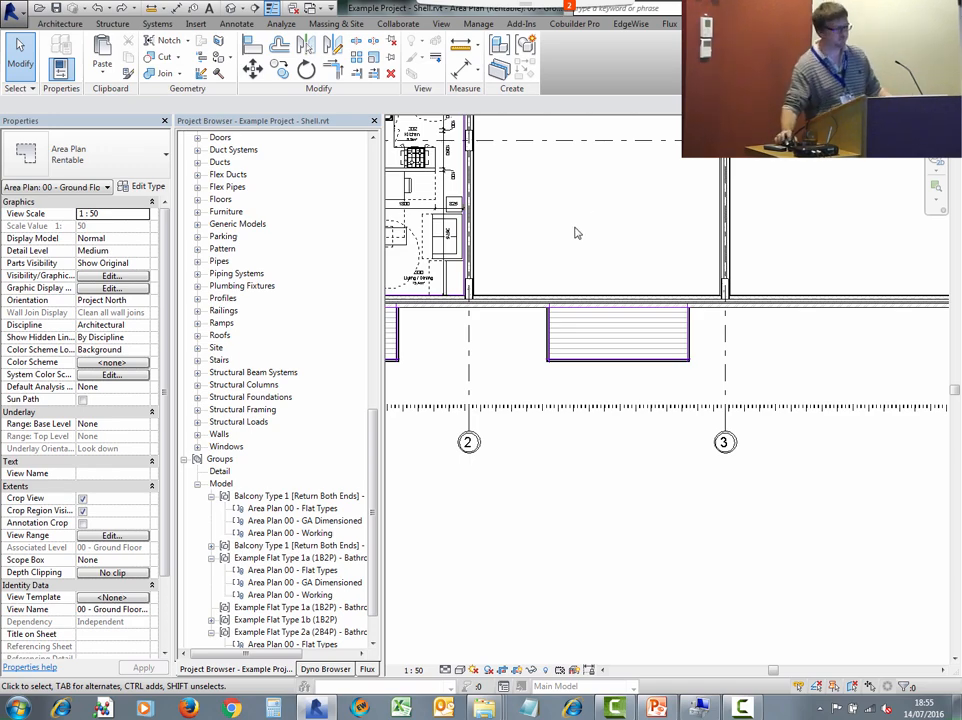
- Try to join the external corridor wall with the partition wall beside the cupboard of flat 96
middle_click_drag(577, 233, 726, 306)
middle_click_drag(520, 210, 632, 309)
scroll(568, 217, "up", 3)
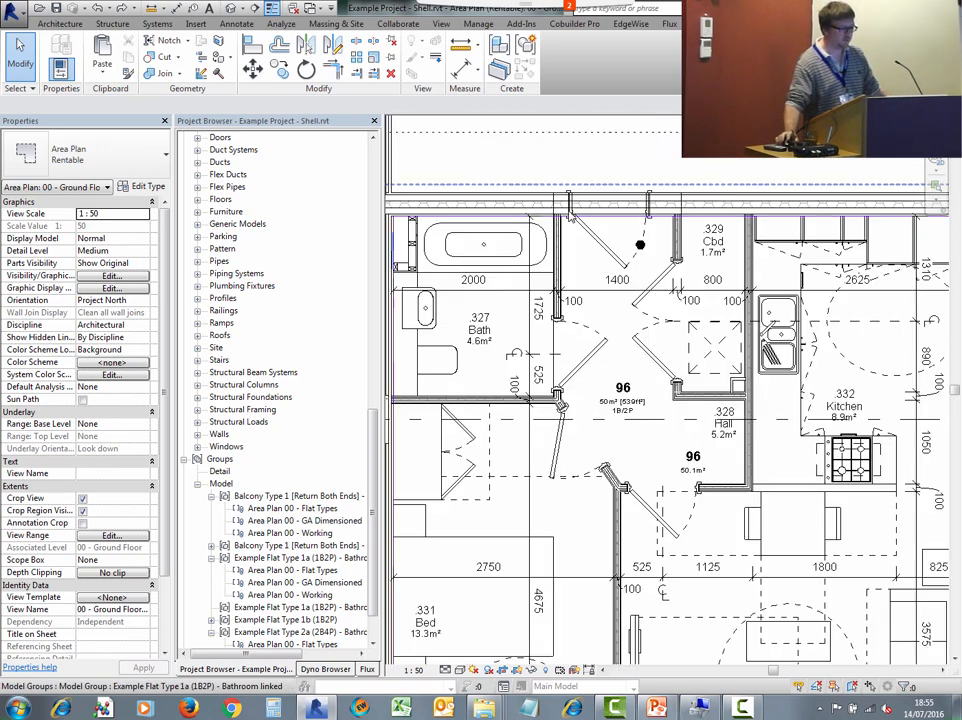
scroll(568, 217, "up", 3)
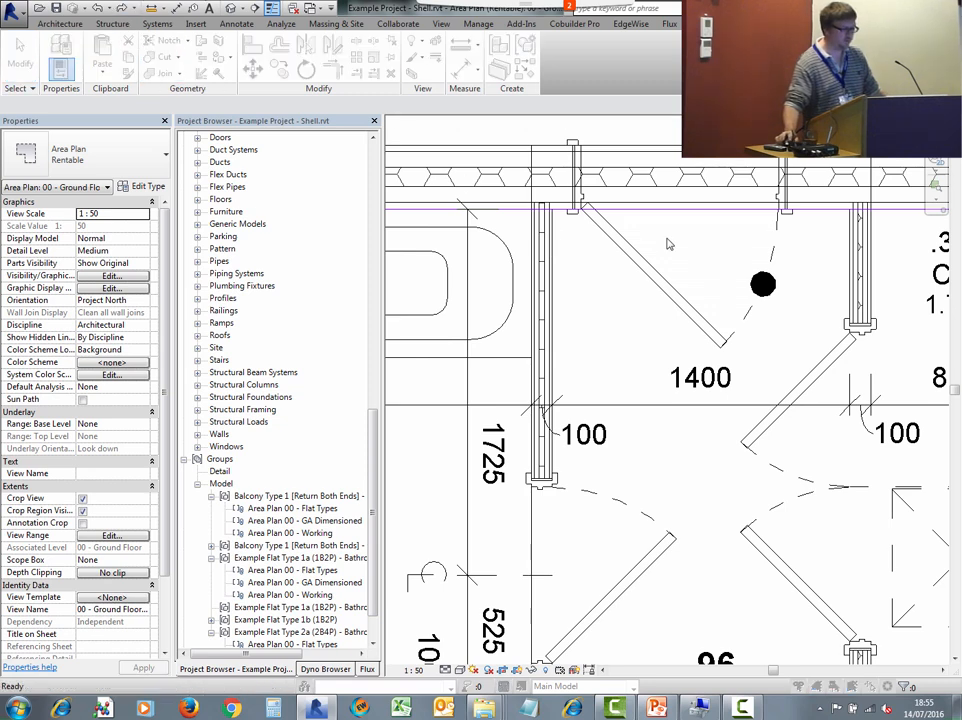
left_click(572, 409)
scroll(649, 298, "down", 2)
middle_click_drag(649, 298, 562, 397)
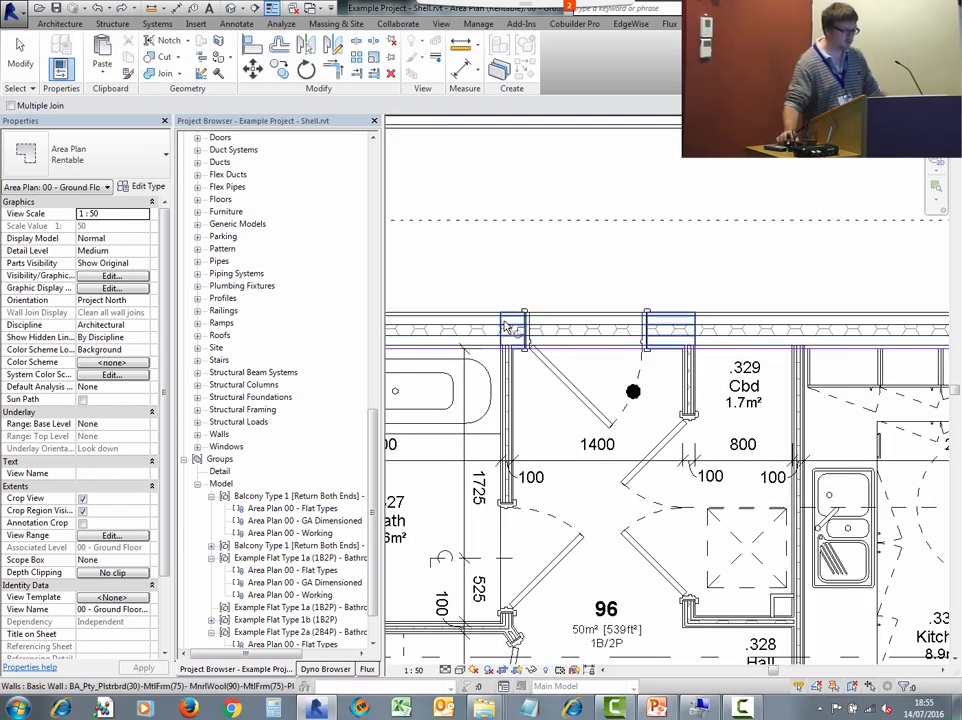
scroll(525, 294, "down", 1)
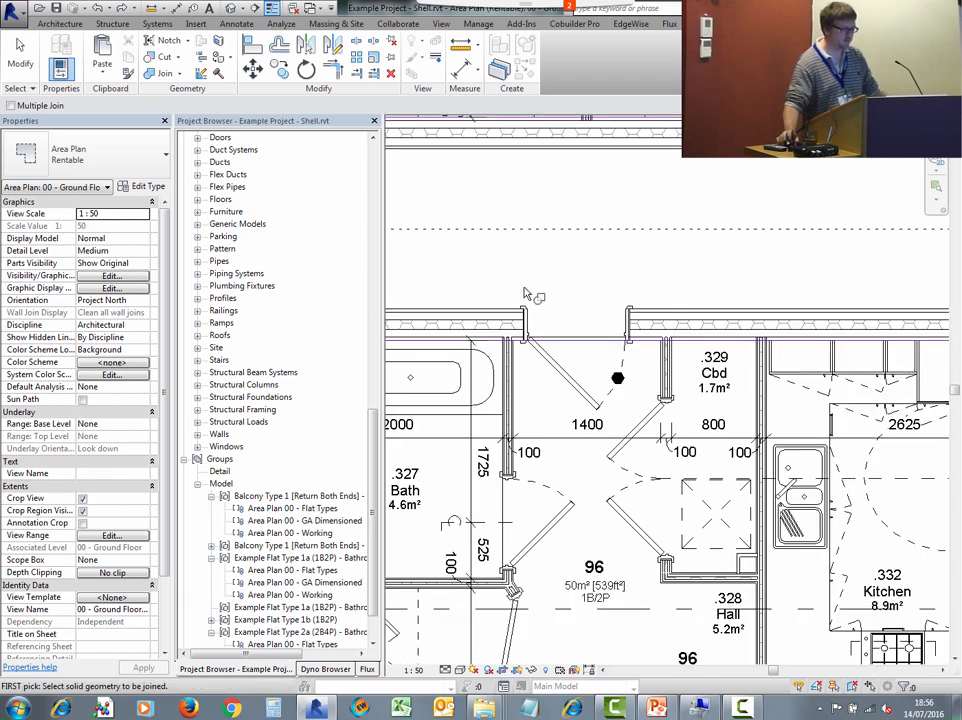
scroll(525, 294, "down", 2)
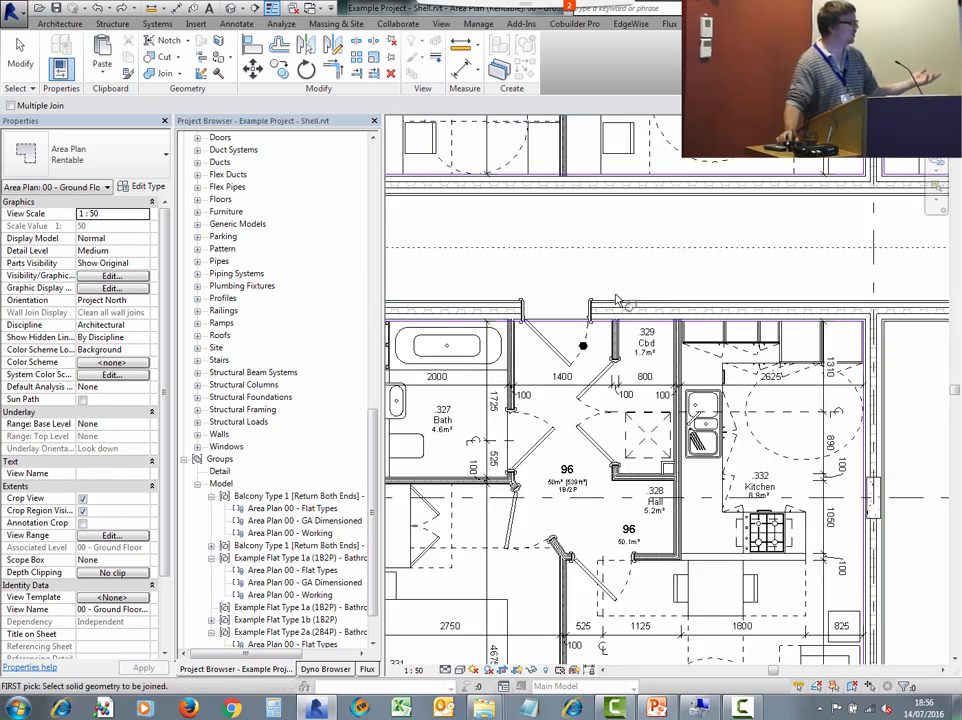
scroll(615, 295, "down", 2)
middle_click_drag(617, 290, 620, 239)
scroll(563, 330, "up", 3)
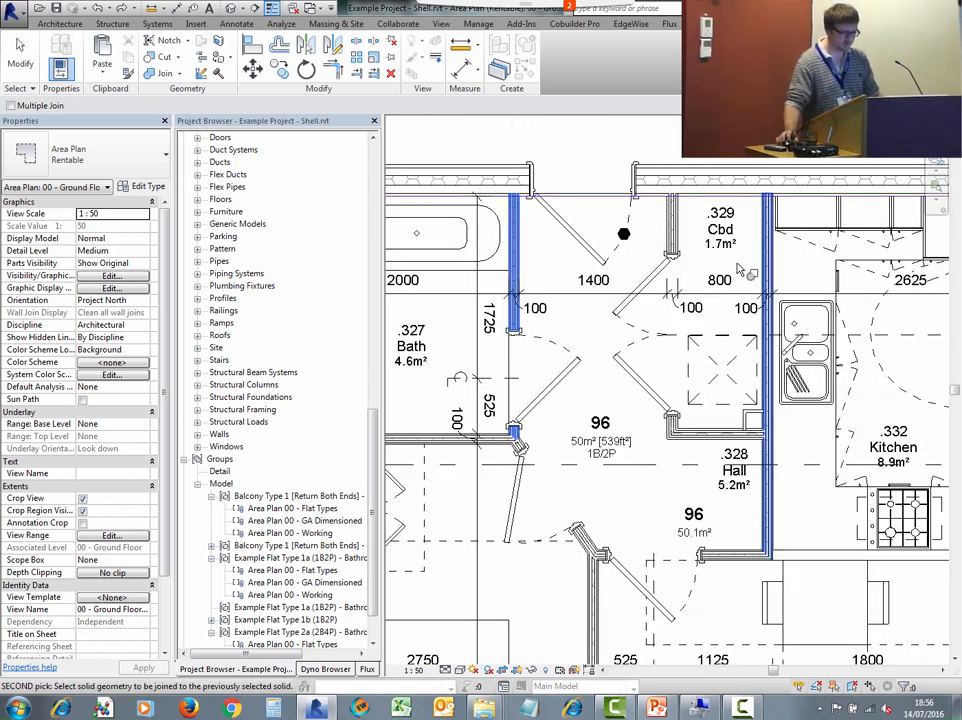
scroll(735, 257, "up", 2)
left_click(786, 202)
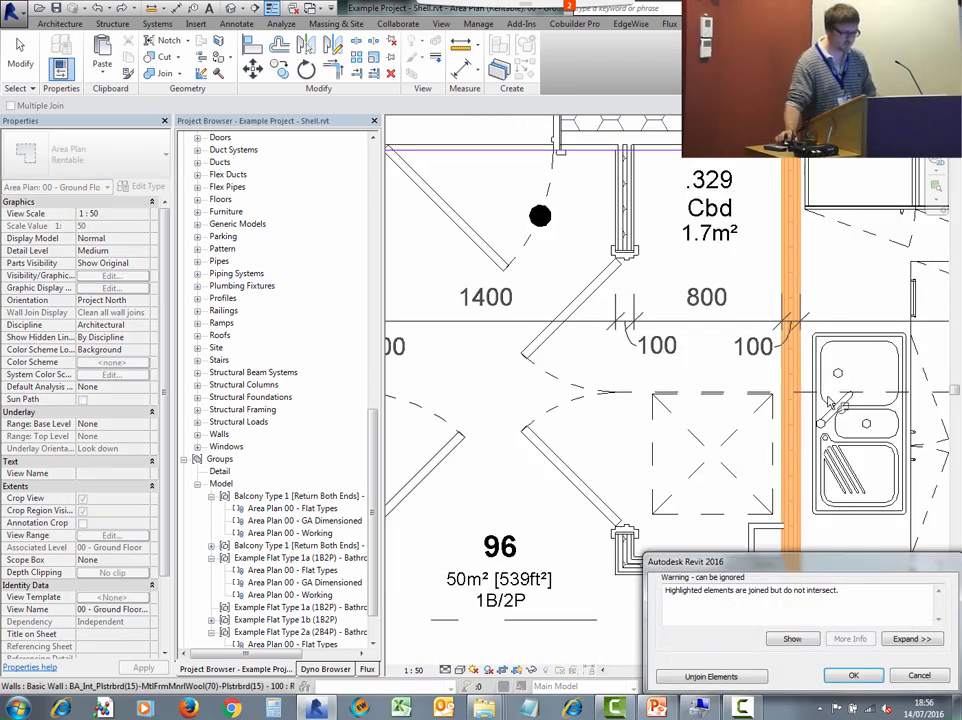
left_click(921, 676)
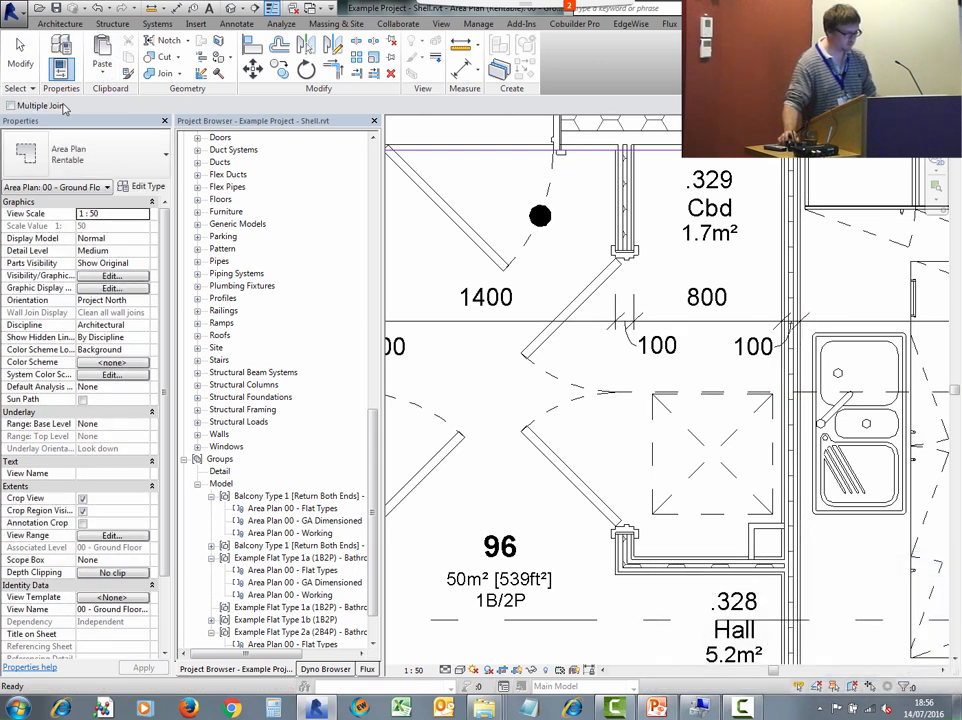
left_click(160, 75)
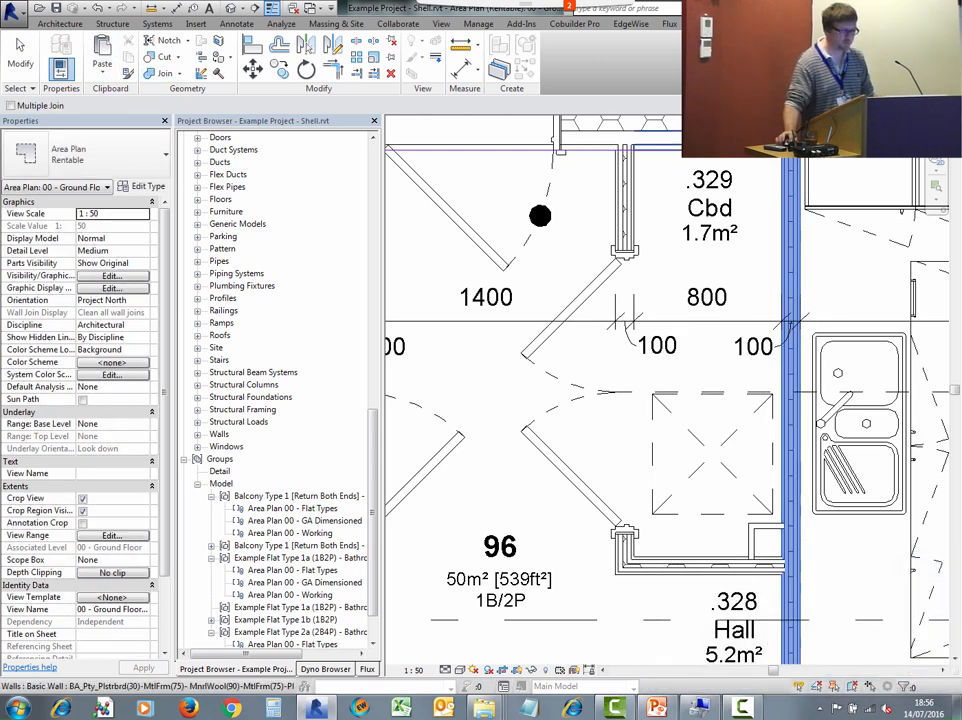
scroll(680, 370, "down", 4)
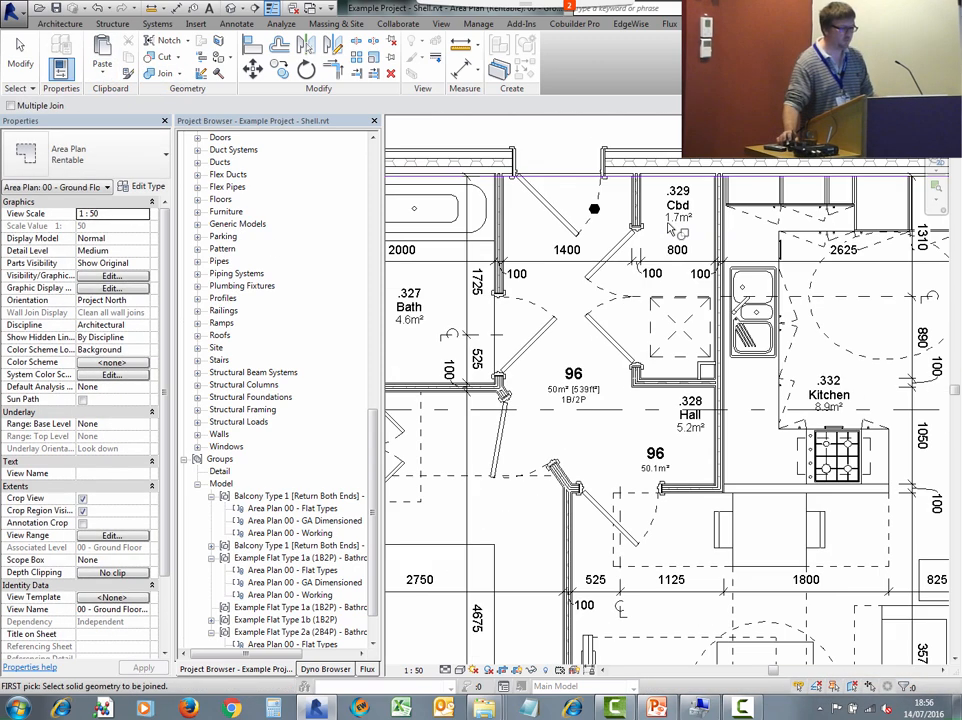
scroll(757, 363, "up", 2)
scroll(757, 363, "up", 1)
scroll(740, 380, "down", 3)
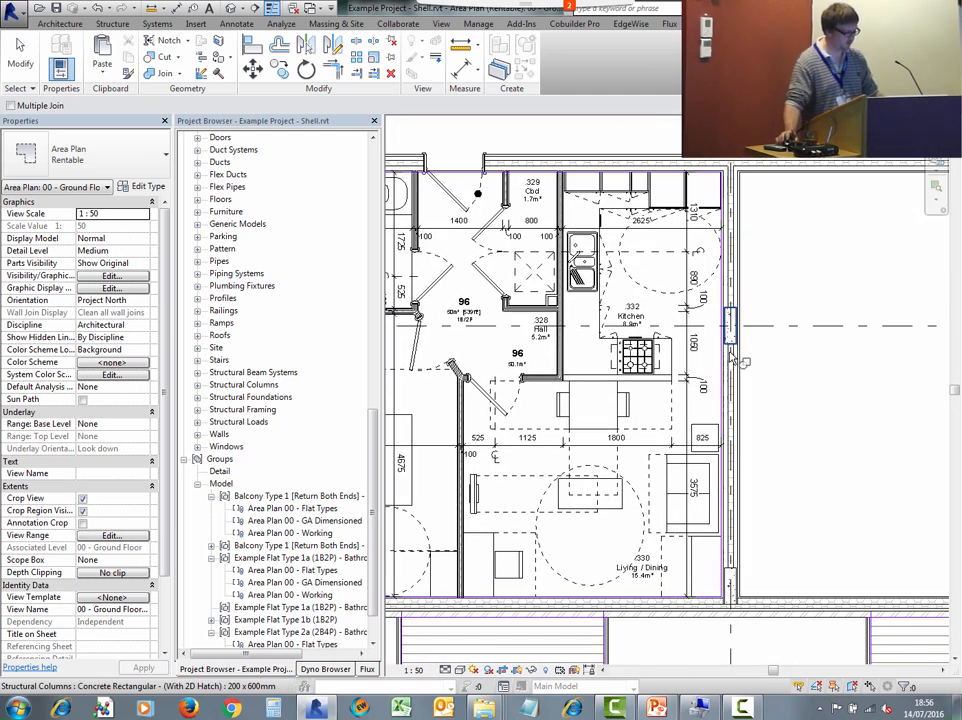
key("Escape")
- Select the neighbouring Example Flat Type 1a group and start a Rotate, then cancel it
scroll(724, 393, "down", 2)
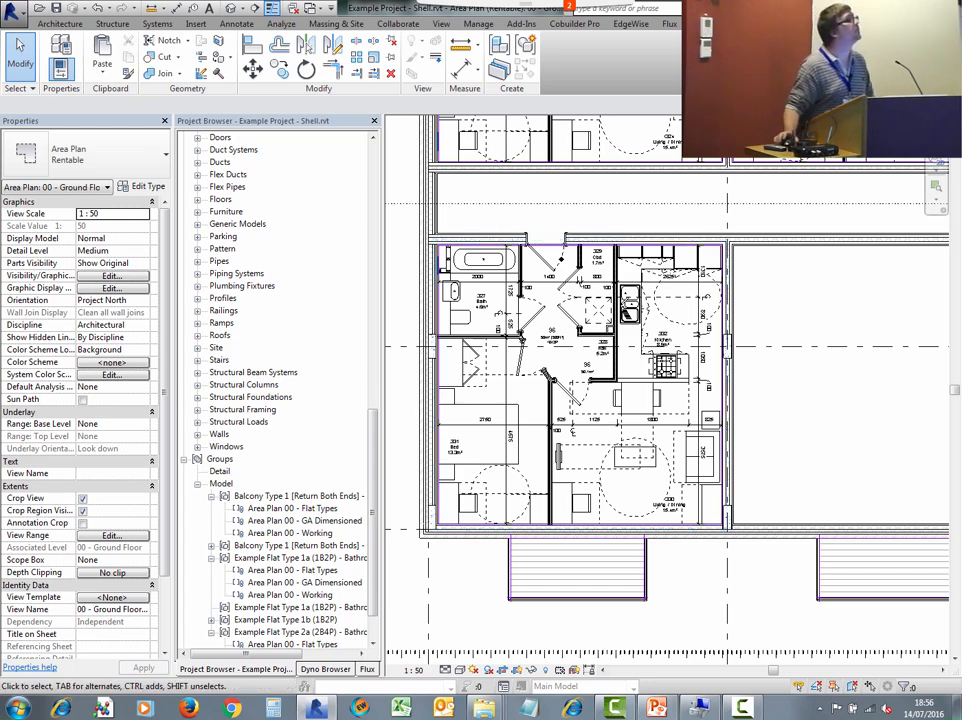
scroll(800, 165, "down", 2)
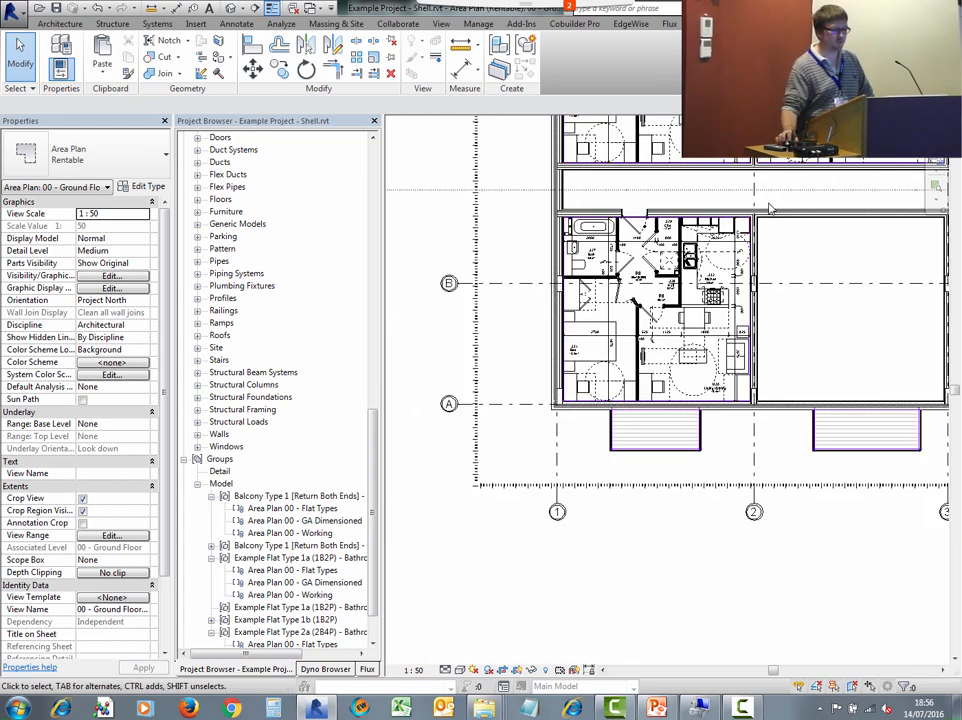
middle_click_drag(773, 211, 578, 399)
scroll(598, 137, "up", 2)
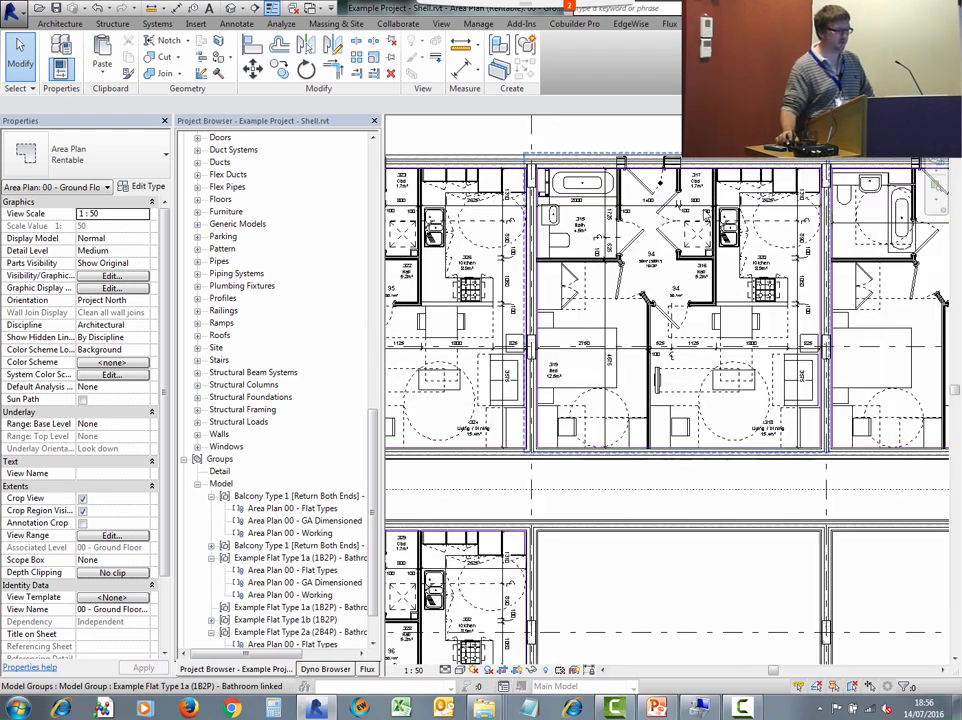
scroll(598, 137, "up", 1)
scroll(679, 207, "down", 2)
left_click(681, 218)
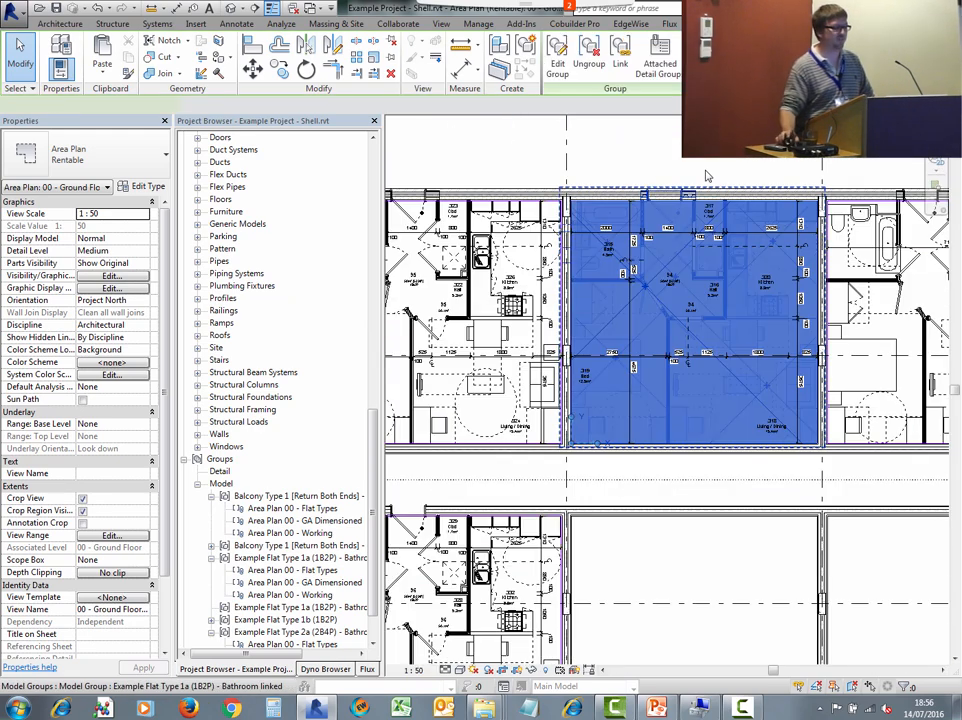
left_click(305, 70)
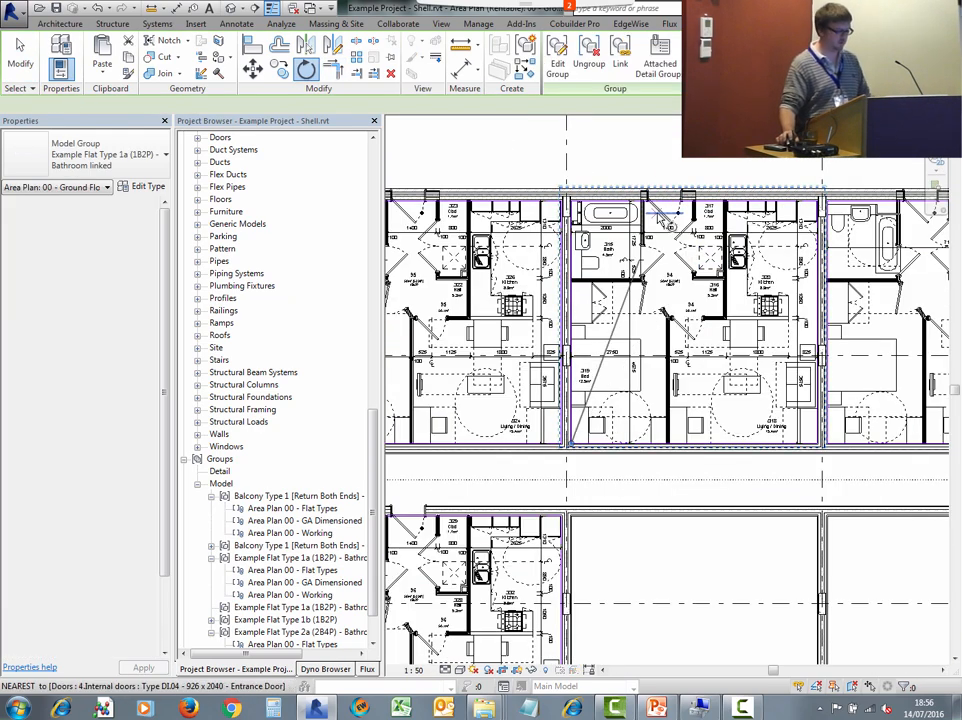
scroll(674, 141, "down", 1)
middle_click_drag(679, 153, 669, 197)
scroll(649, 196, "up", 1)
key("Escape")
key("Escape")
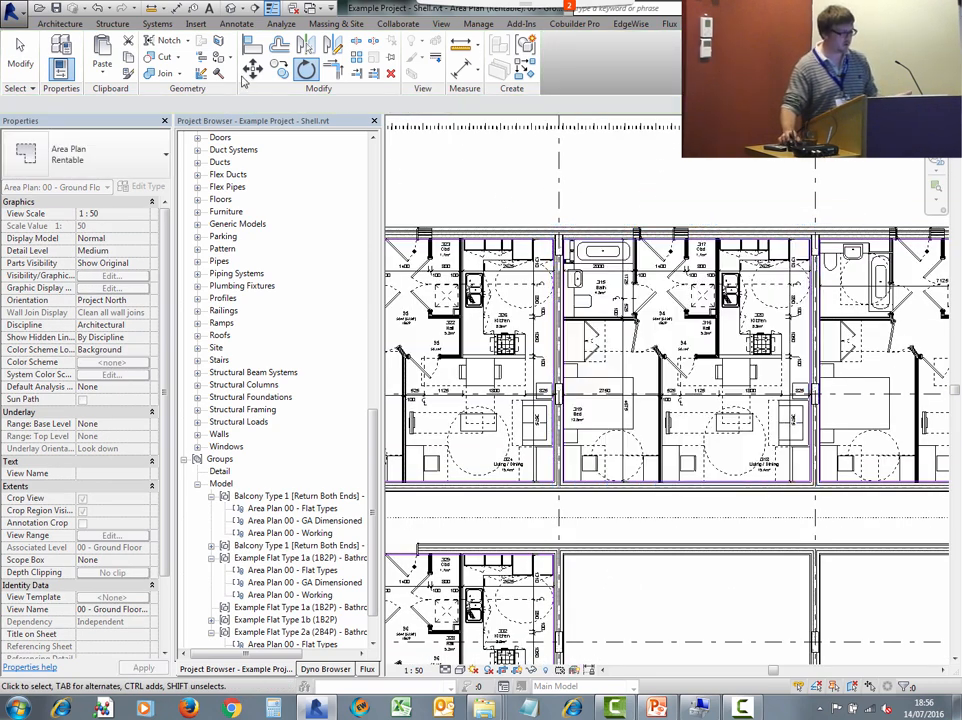
- Examine the junction between the external wall and the flat partition walls at the top of the flat
scroll(652, 255, "up", 5)
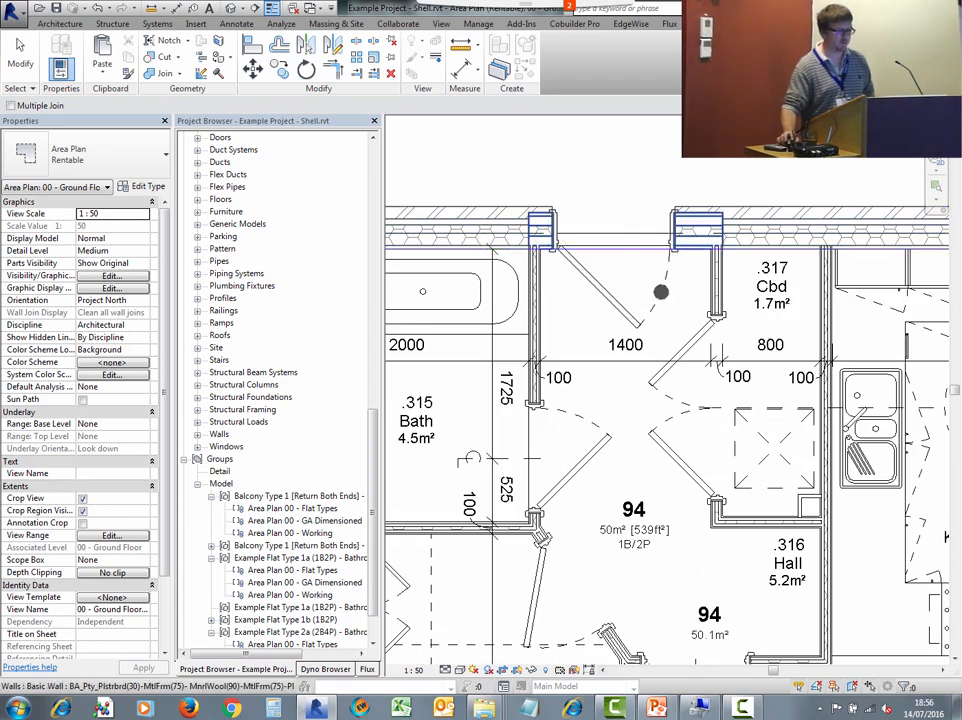
scroll(545, 234, "up", 2)
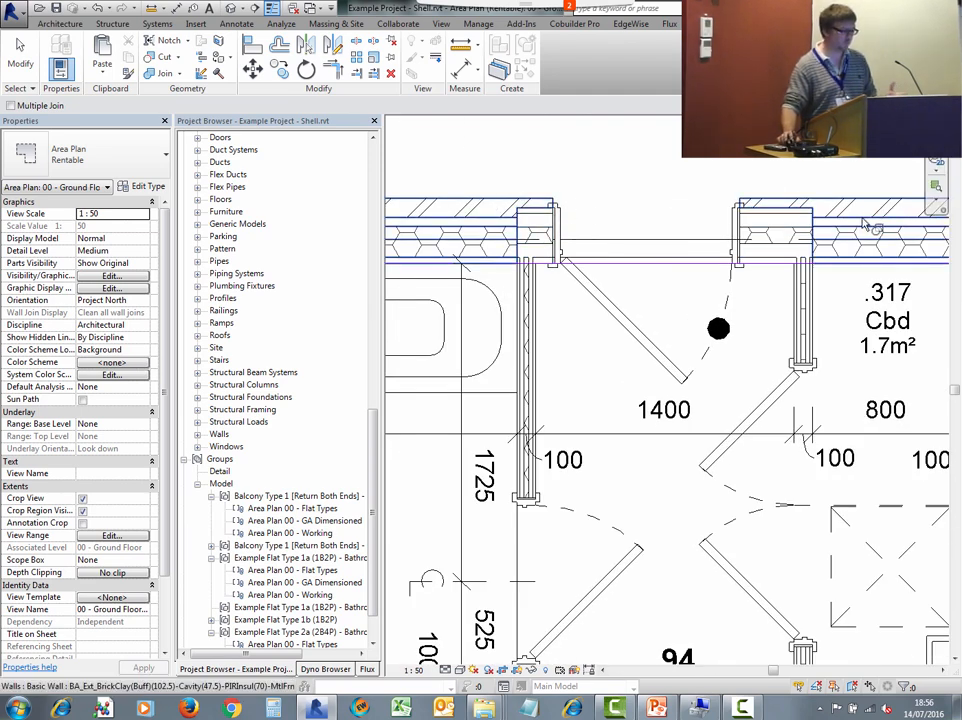
key("Escape")
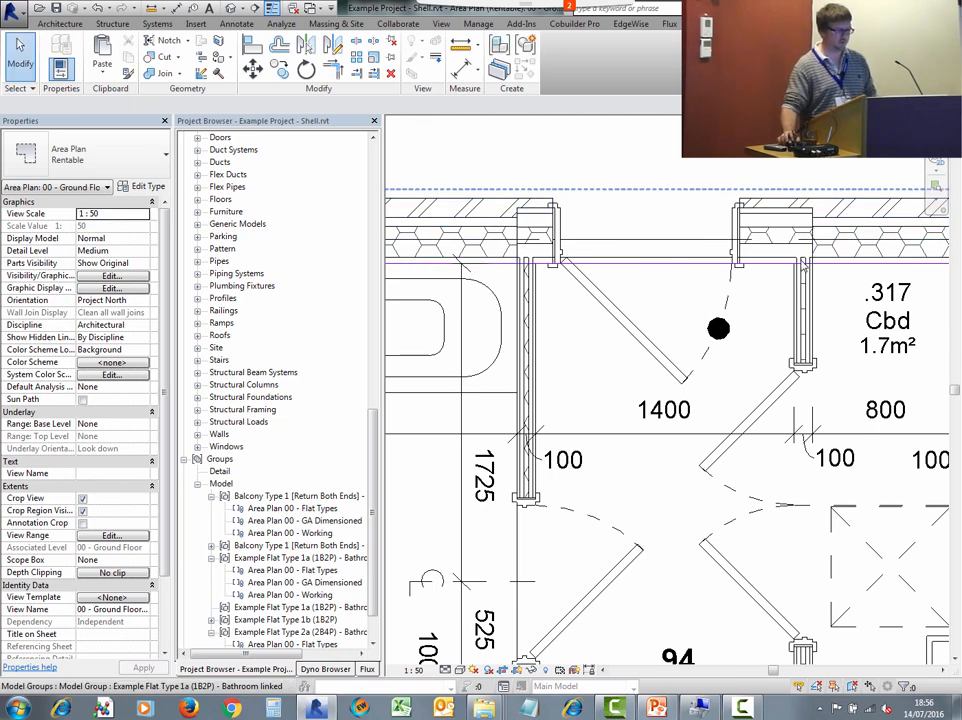
scroll(800, 215, "down", 6)
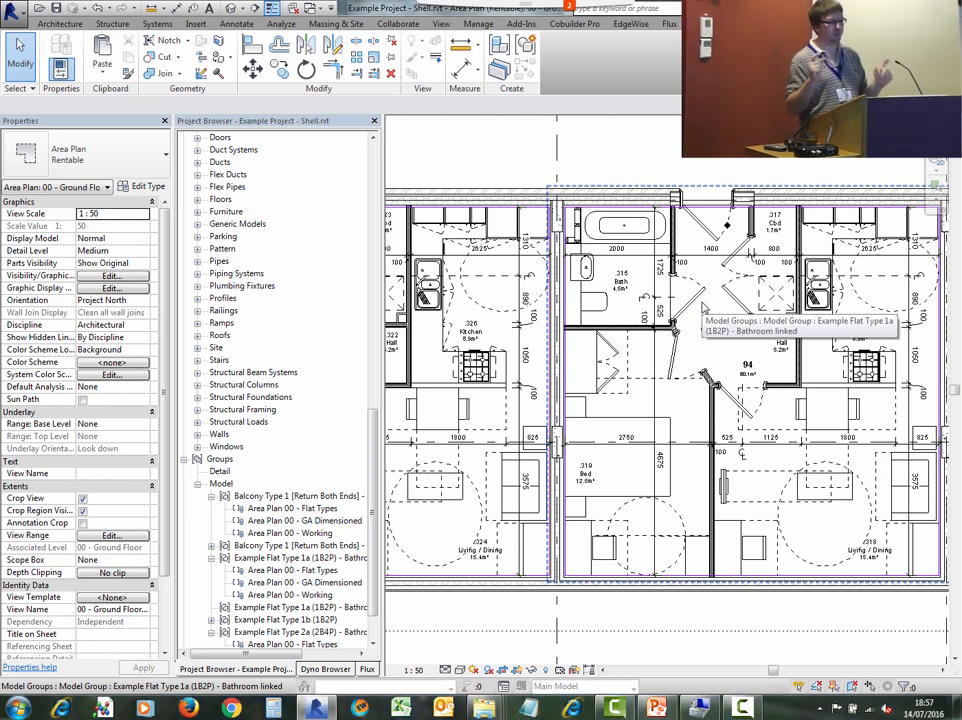
scroll(667, 370, "down", 5)
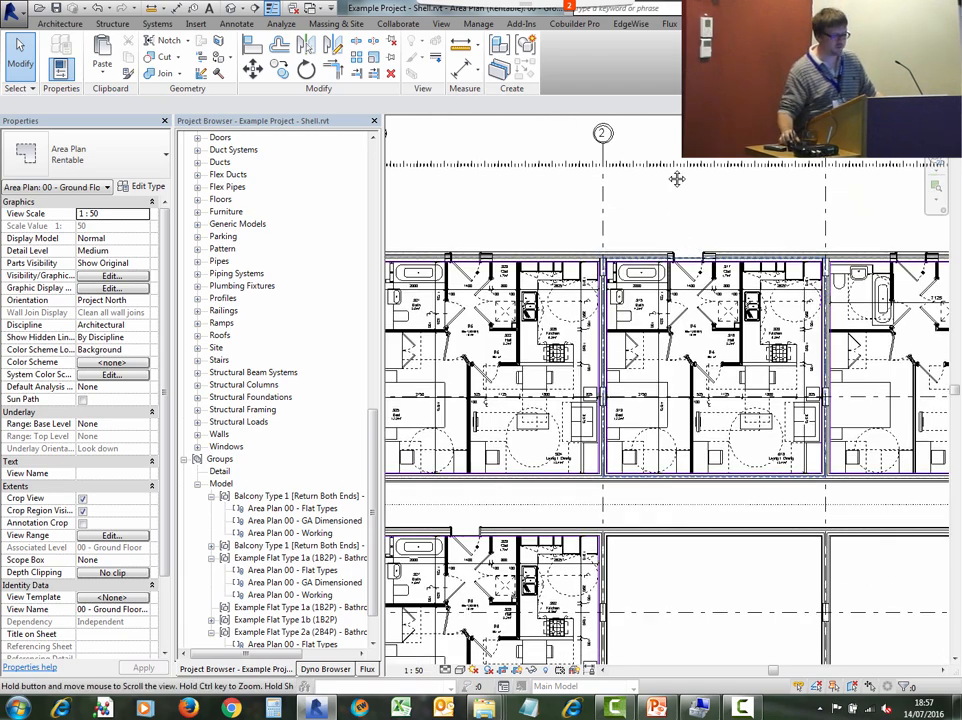
scroll(667, 370, "down", 2)
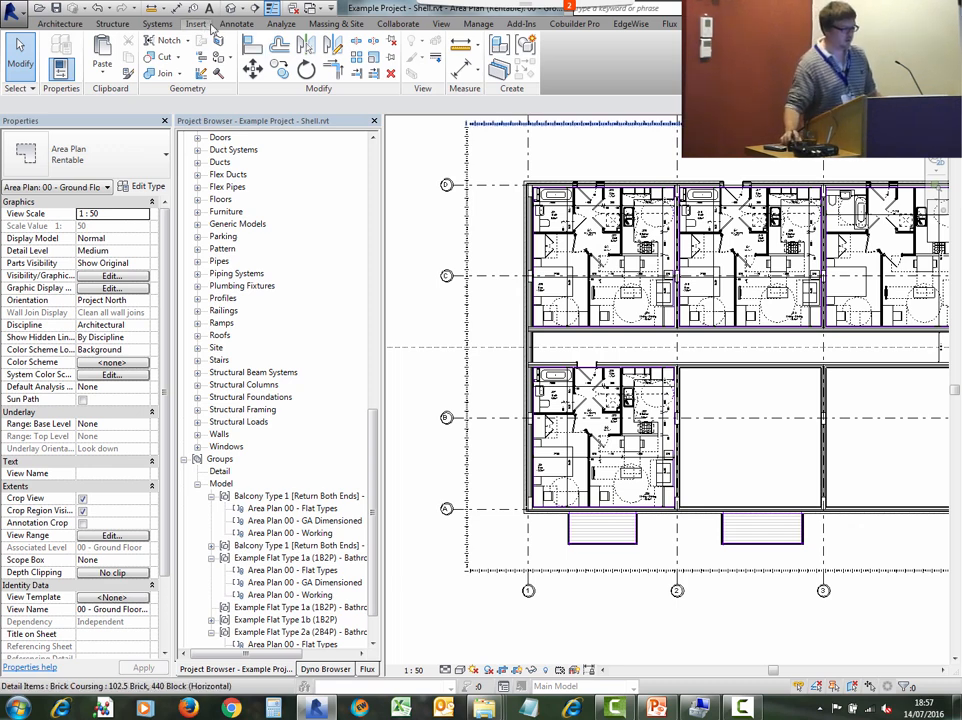
- Open Project Parameters and inspect the properties of the Core parameter without changing them
left_click(478, 23)
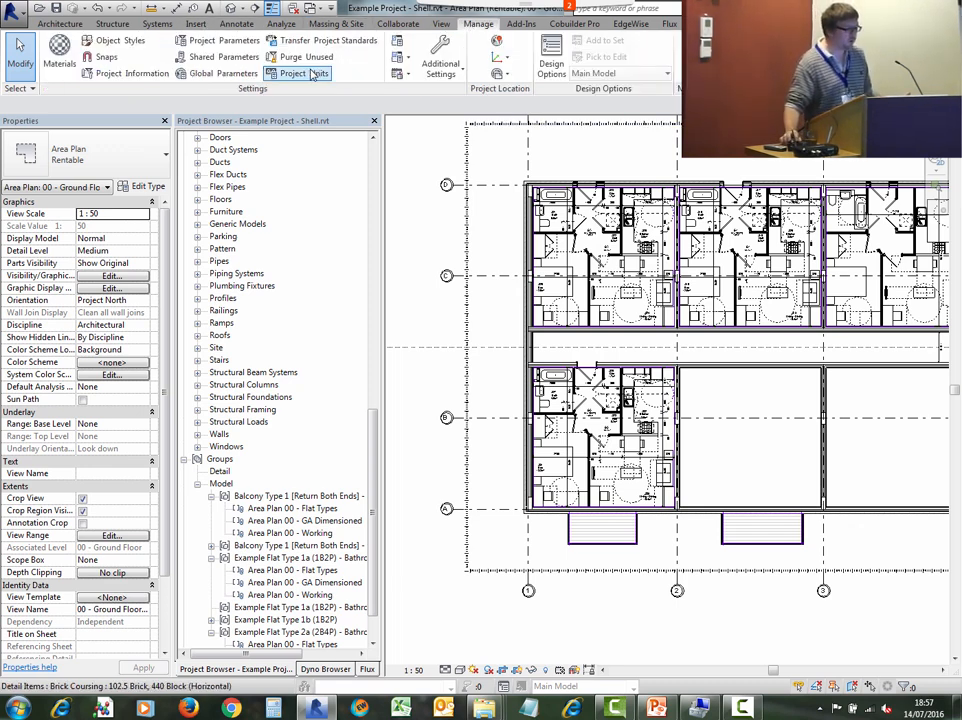
left_click(210, 41)
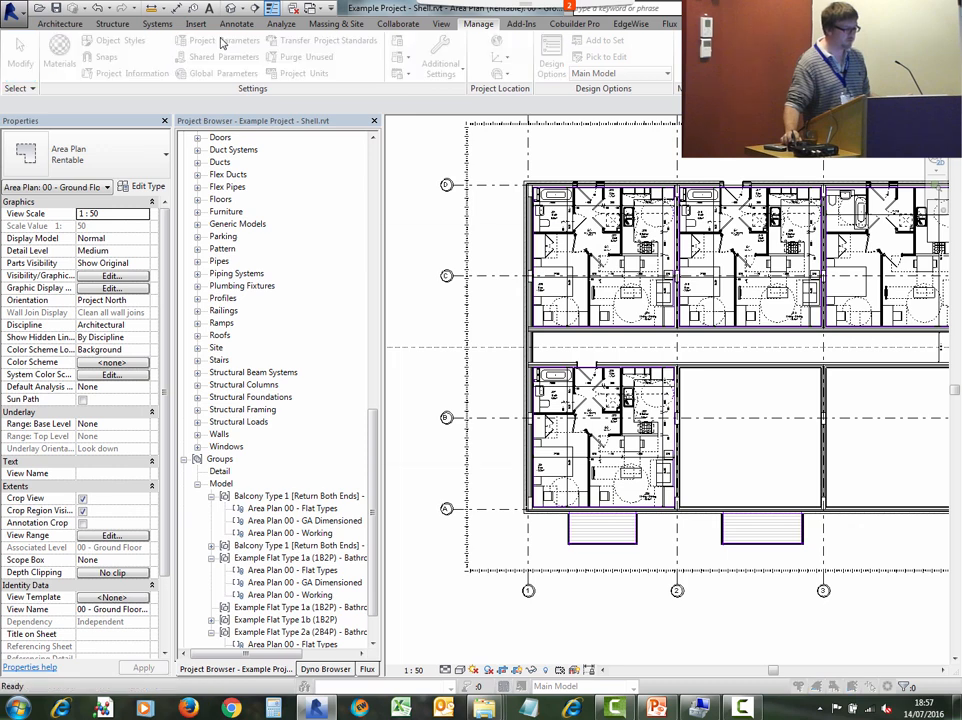
left_click_drag(430, 238, 295, 68)
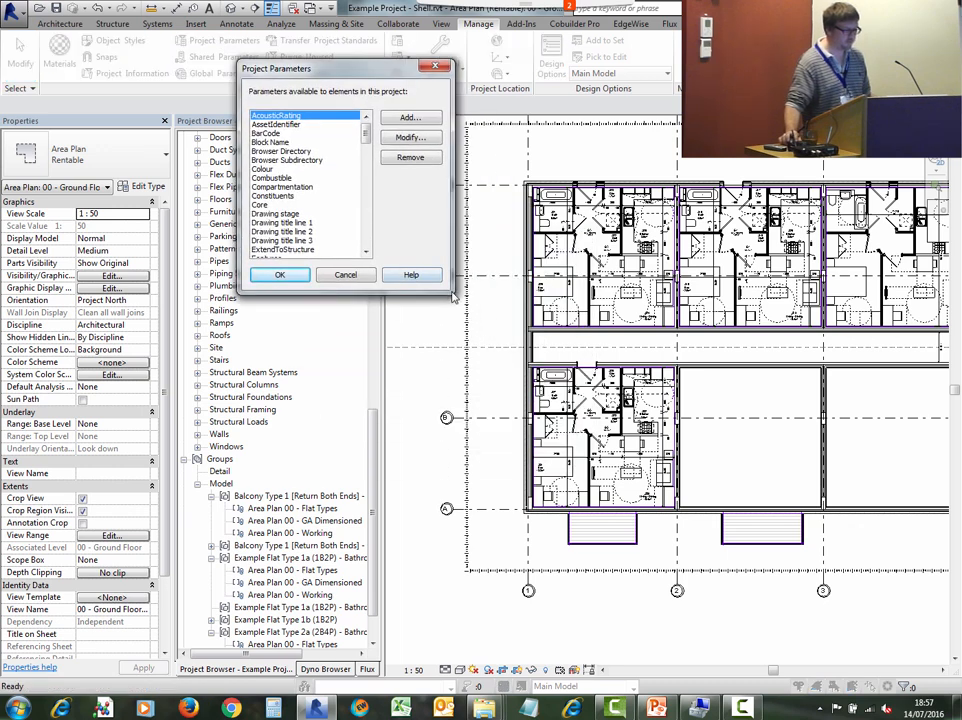
left_click(258, 204)
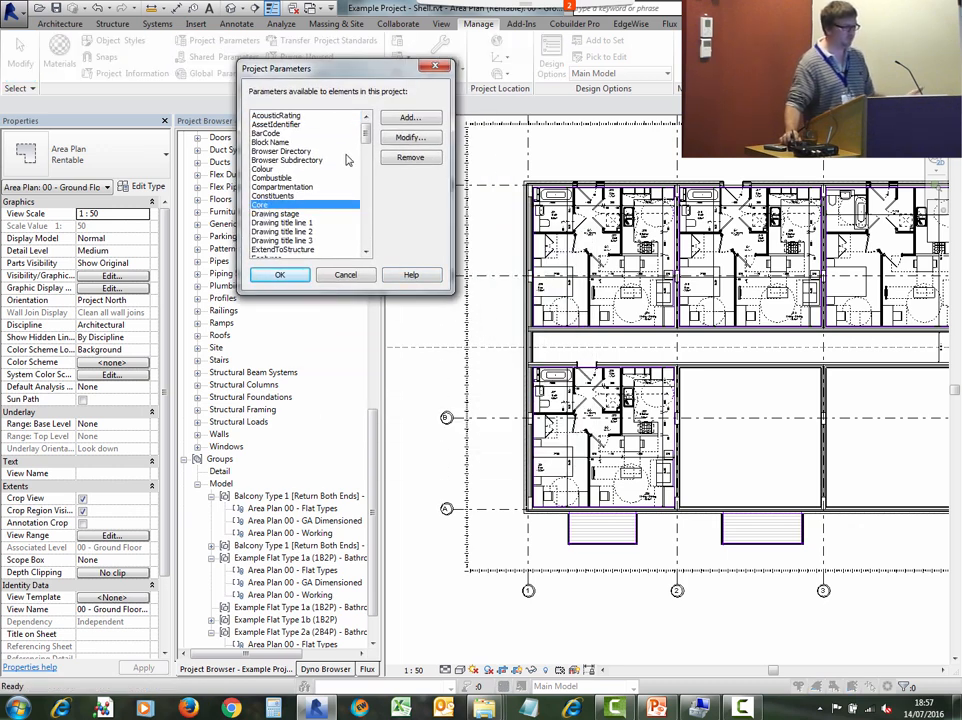
left_click(406, 139)
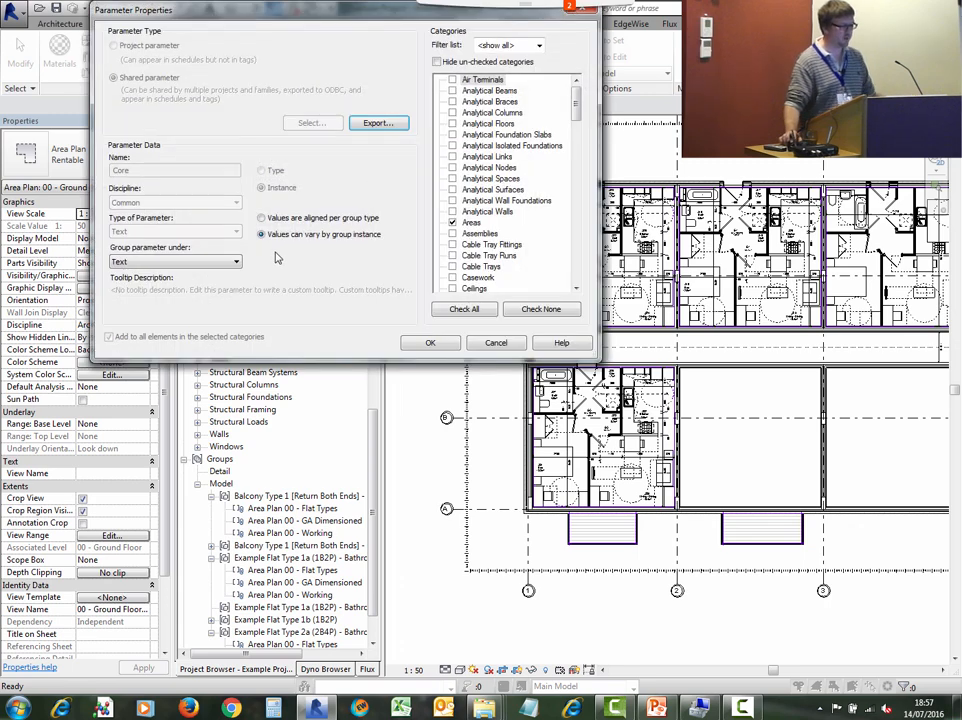
left_click_drag(258, 14, 502, 158)
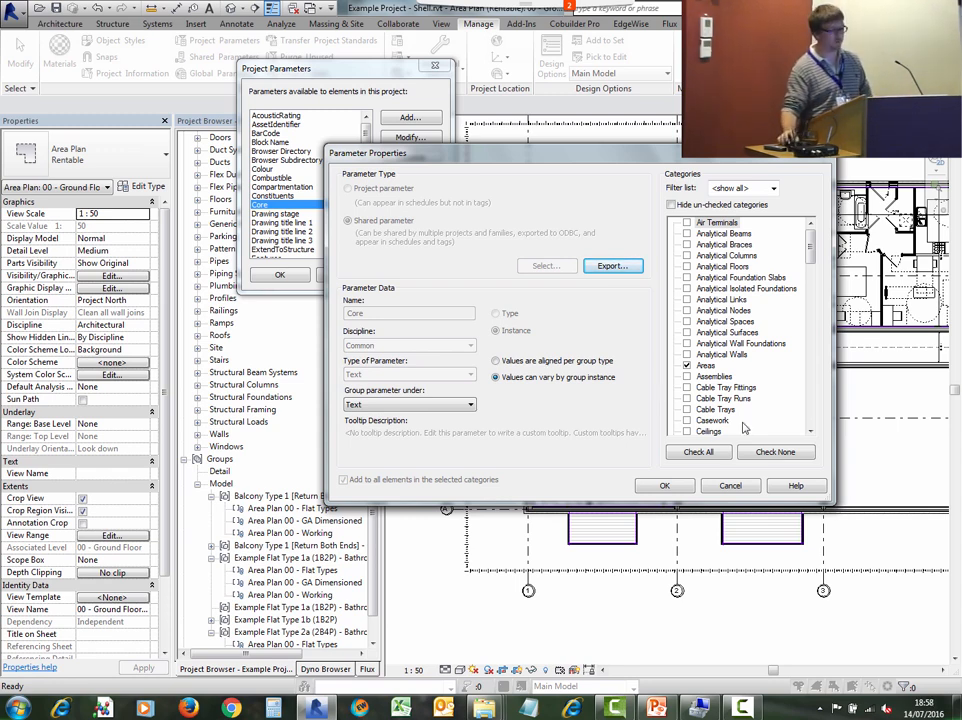
left_click(730, 485)
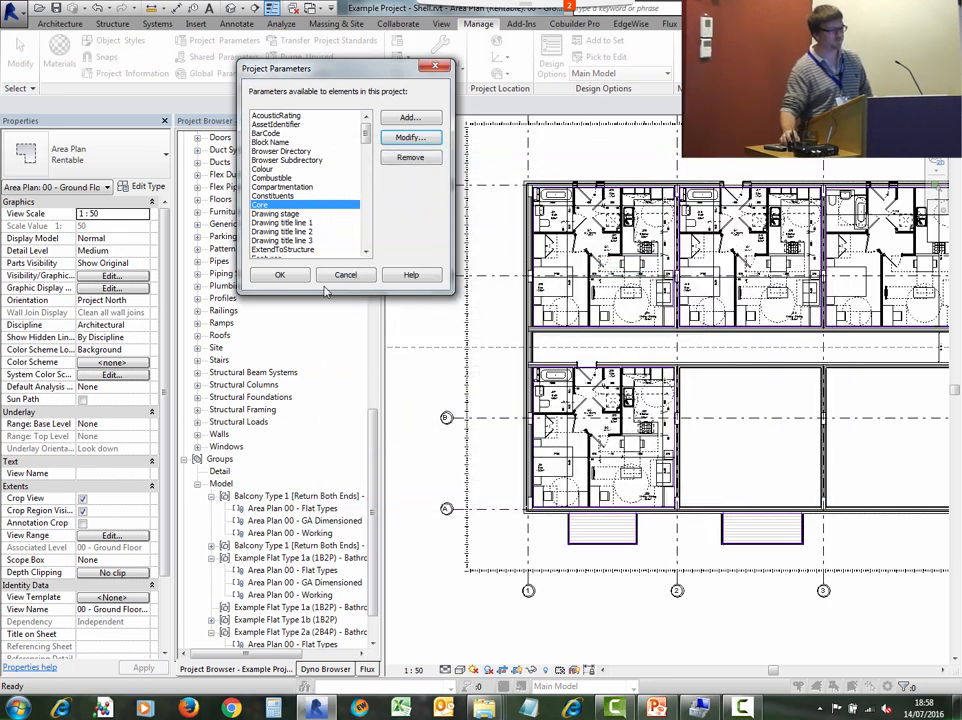
left_click(345, 274)
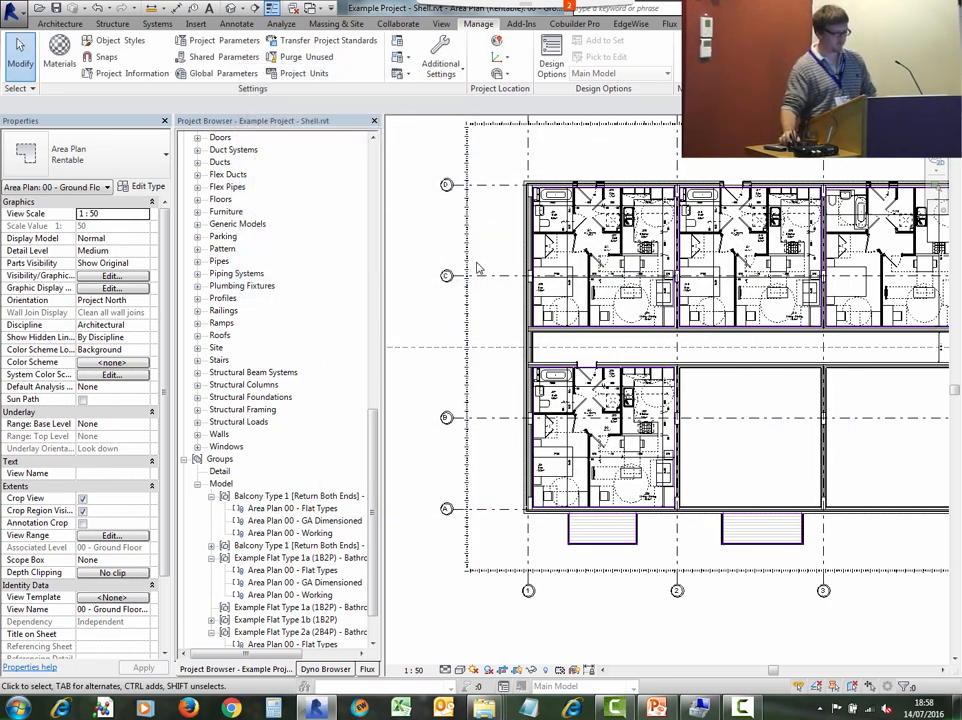
- Switch to the Example Flat Type 2a (2B4P) file's 00 - GA Dimensioned view and select its area to inspect
left_click(318, 8)
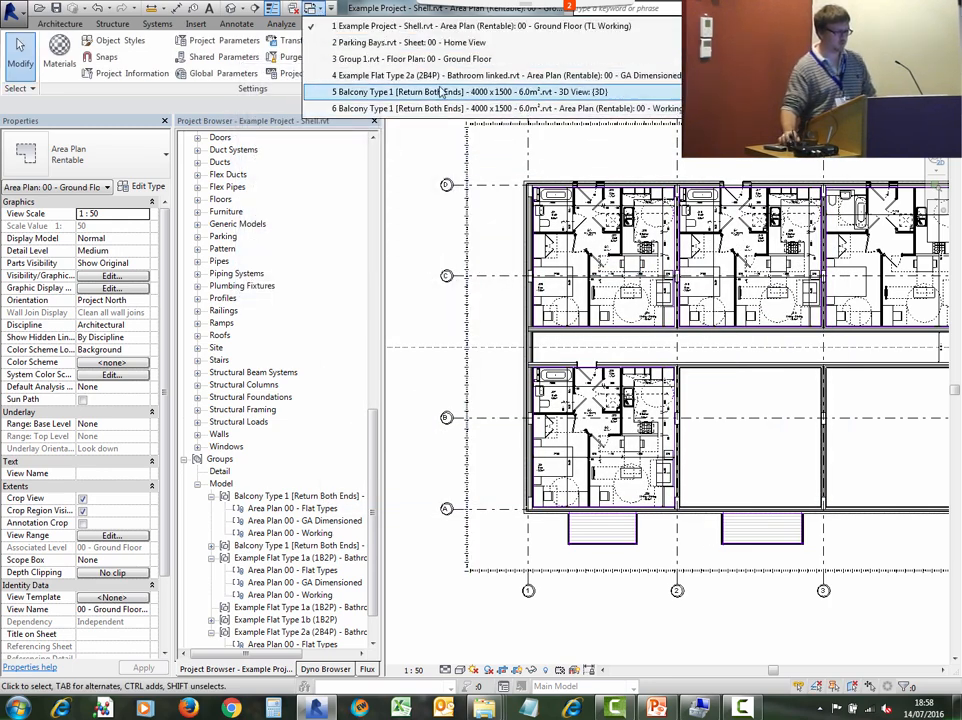
left_click(440, 75)
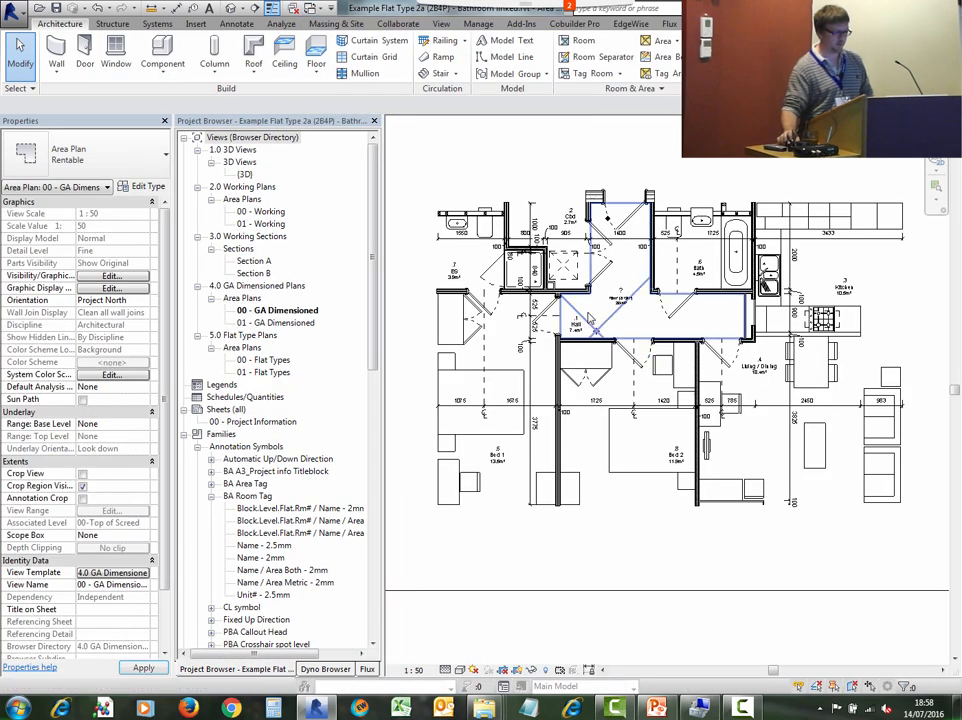
left_click(588, 300)
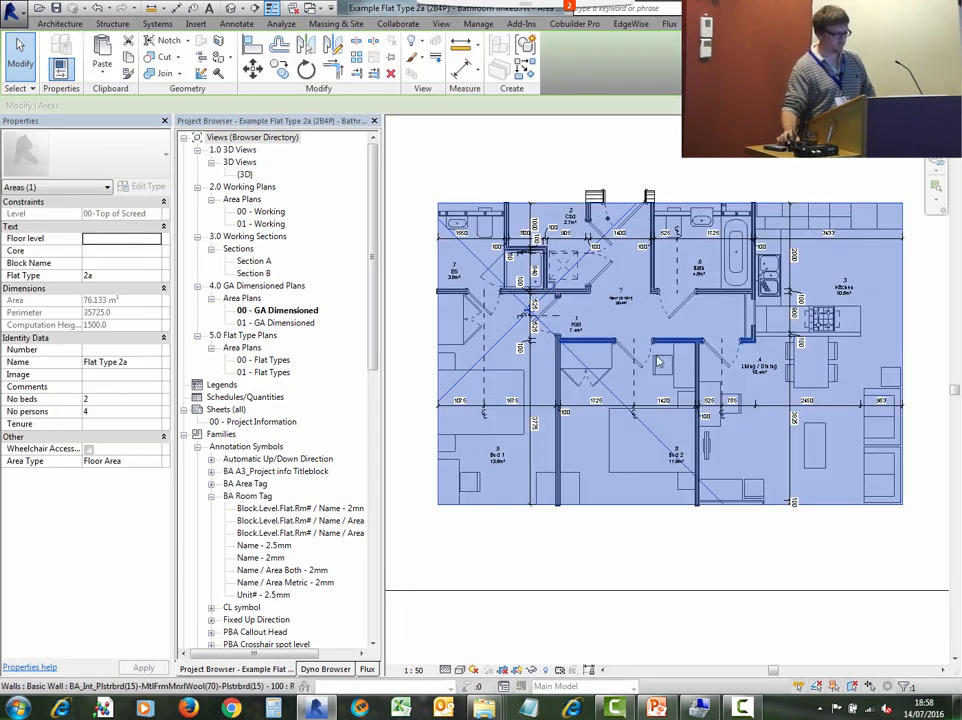
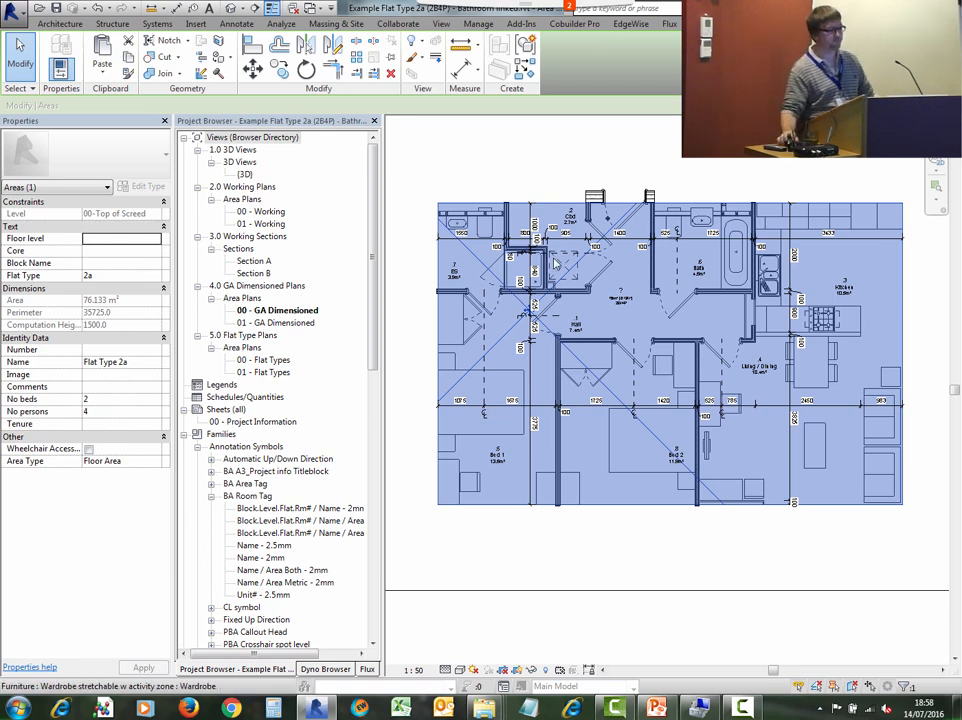
- Switch back to the Shell project and open the Renumber Elements tool with the Rooms category selected
key("Escape")
key("ctrl+Tab")
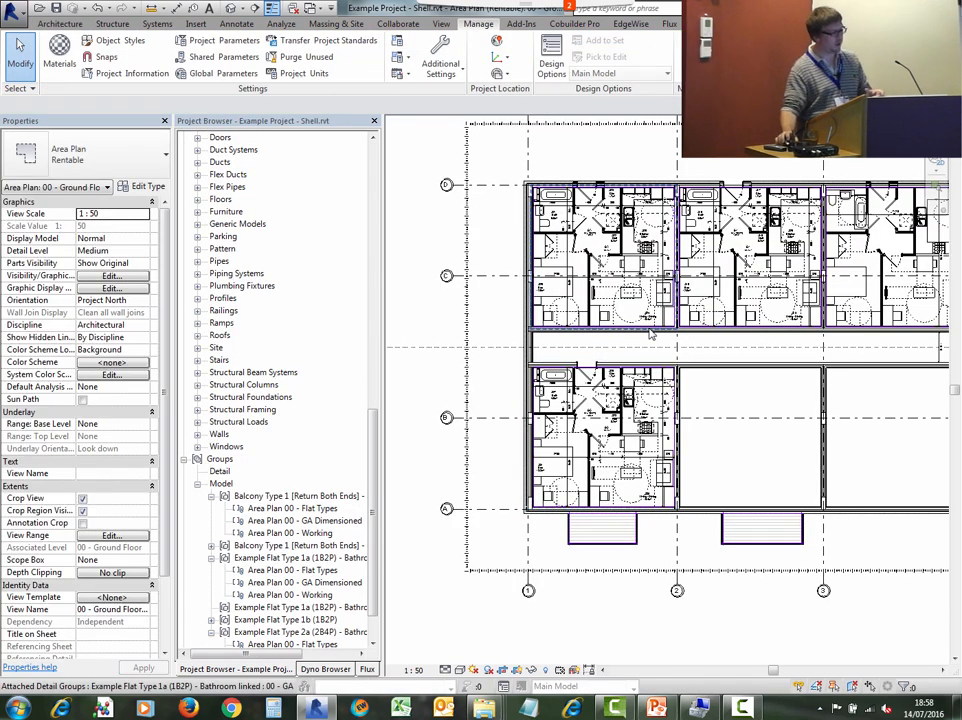
middle_click_drag(651, 334, 589, 433)
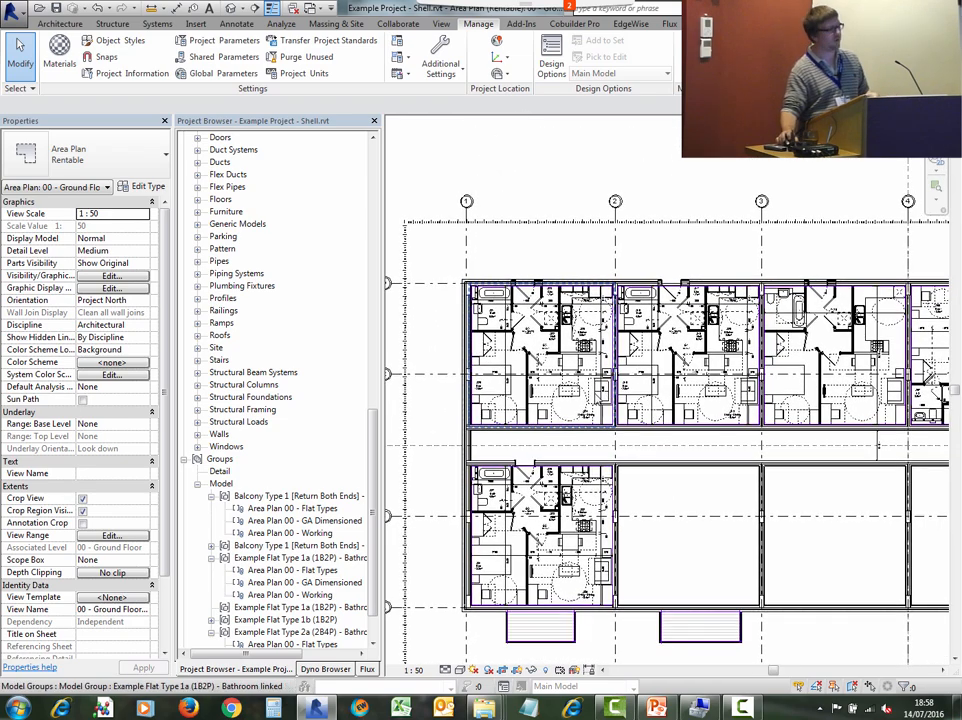
scroll(586, 408, "up", 3)
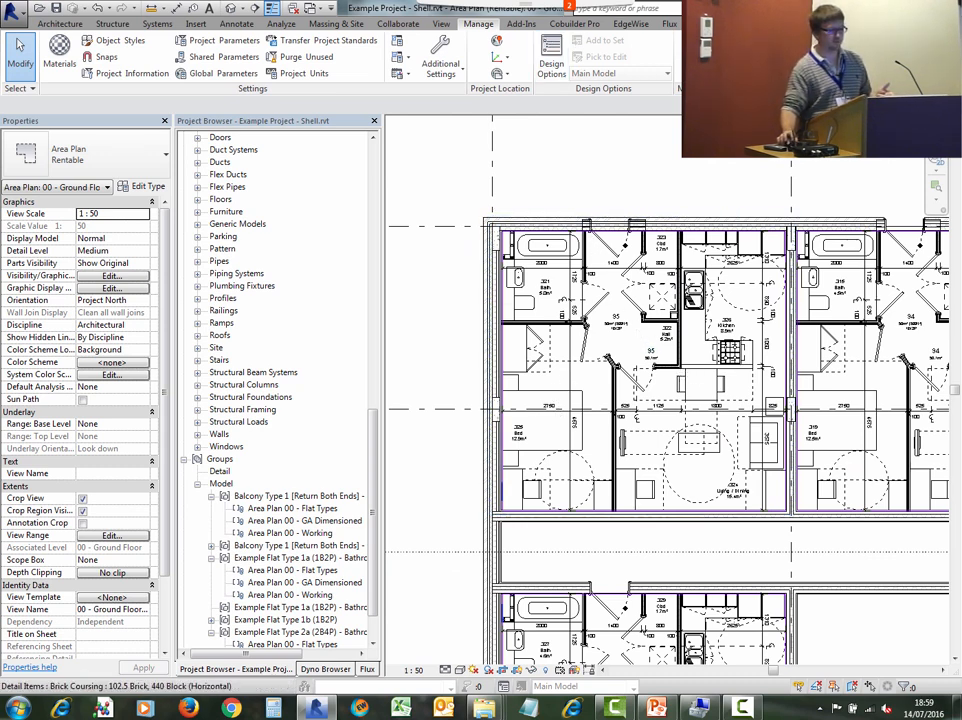
left_click(519, 24)
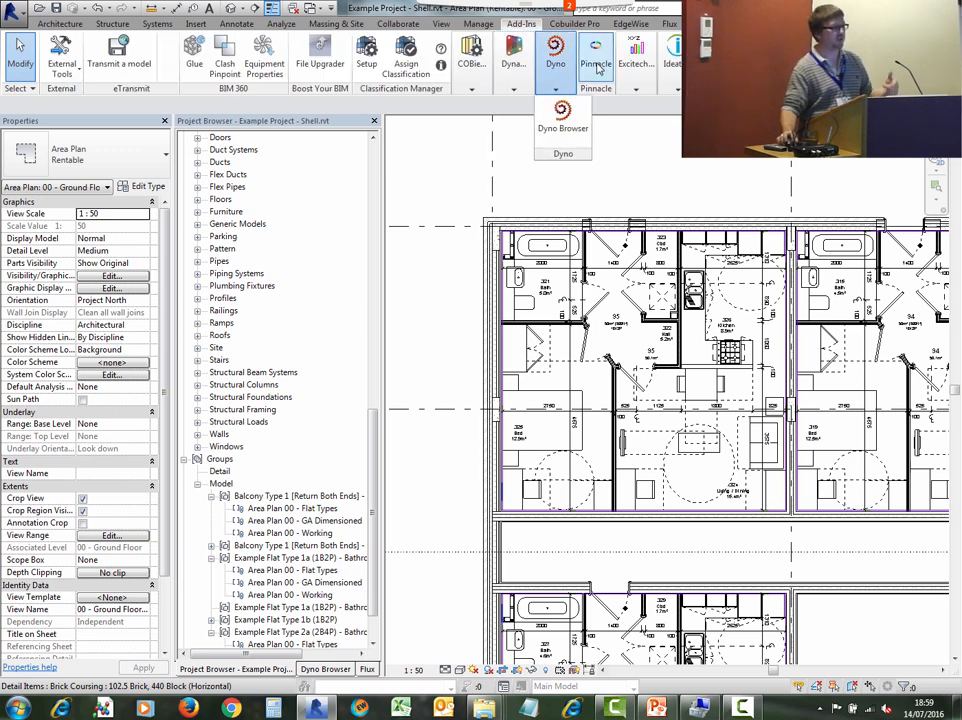
mouse_move(643, 87)
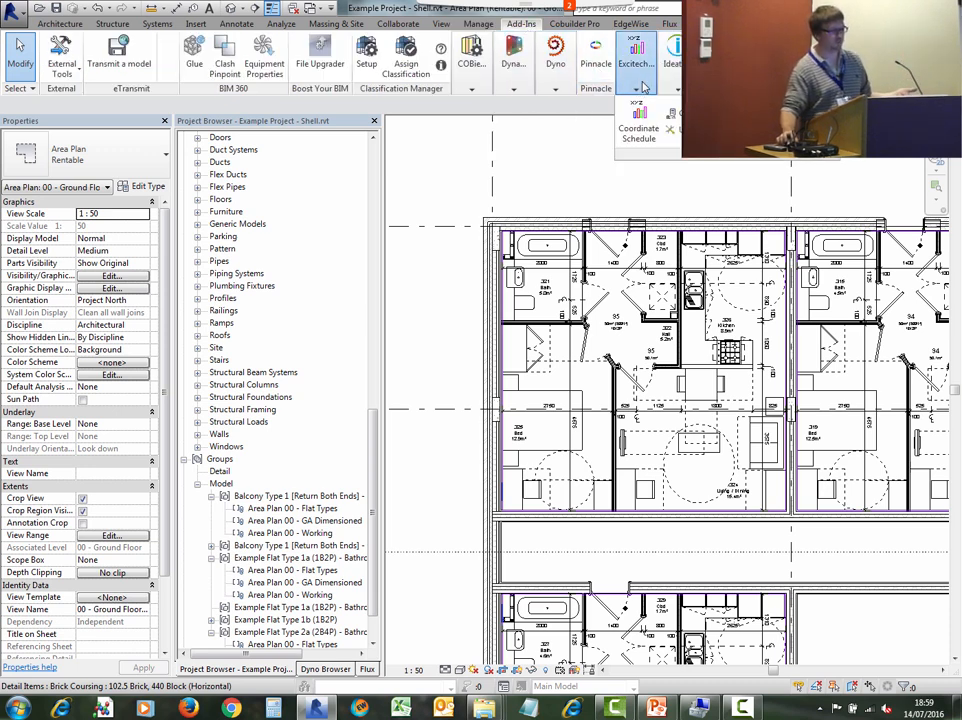
left_click(762, 128)
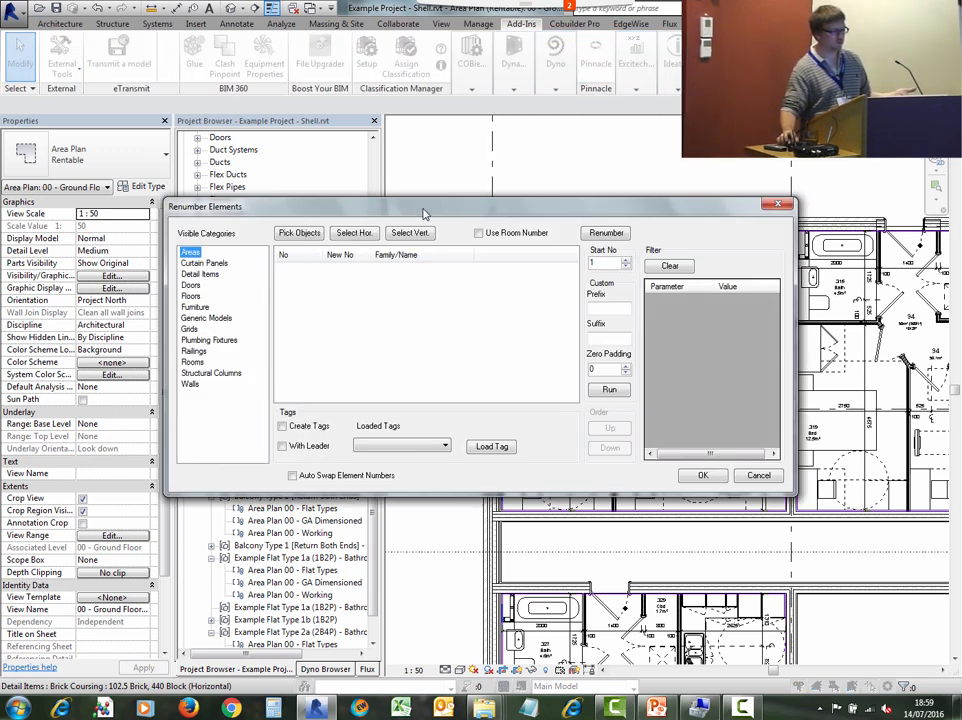
left_click_drag(424, 213, 292, 98)
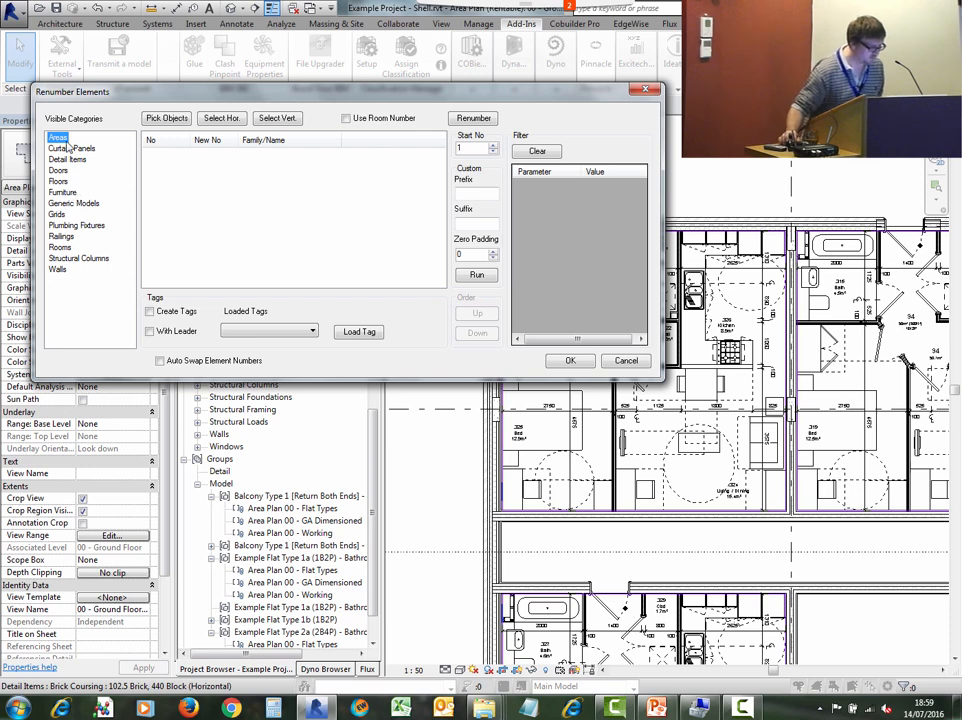
left_click(60, 247)
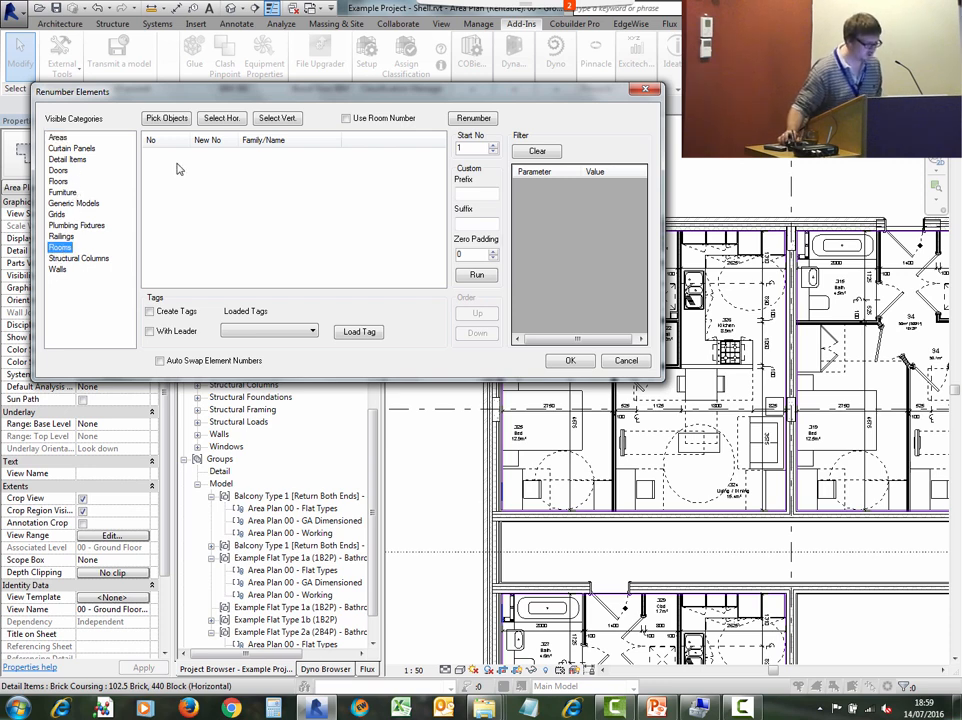
- Pick the rooms of the first flat in order, starting with its bathroom and then the remaining rooms
left_click(167, 119)
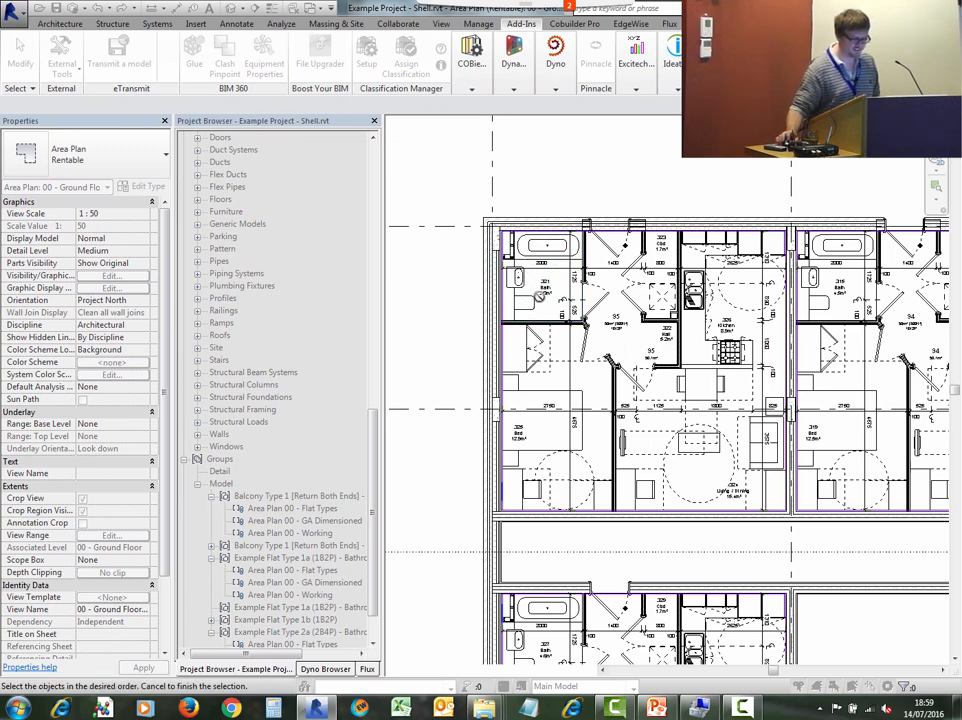
scroll(525, 285, "up", 2)
left_click(540, 297)
key("Escape")
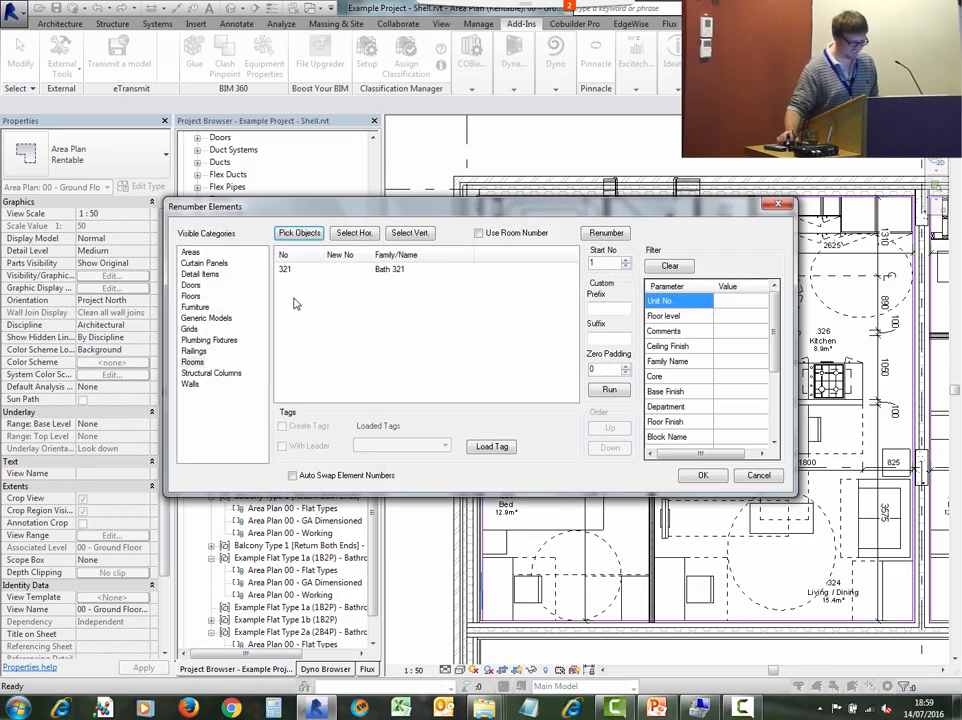
left_click(299, 232)
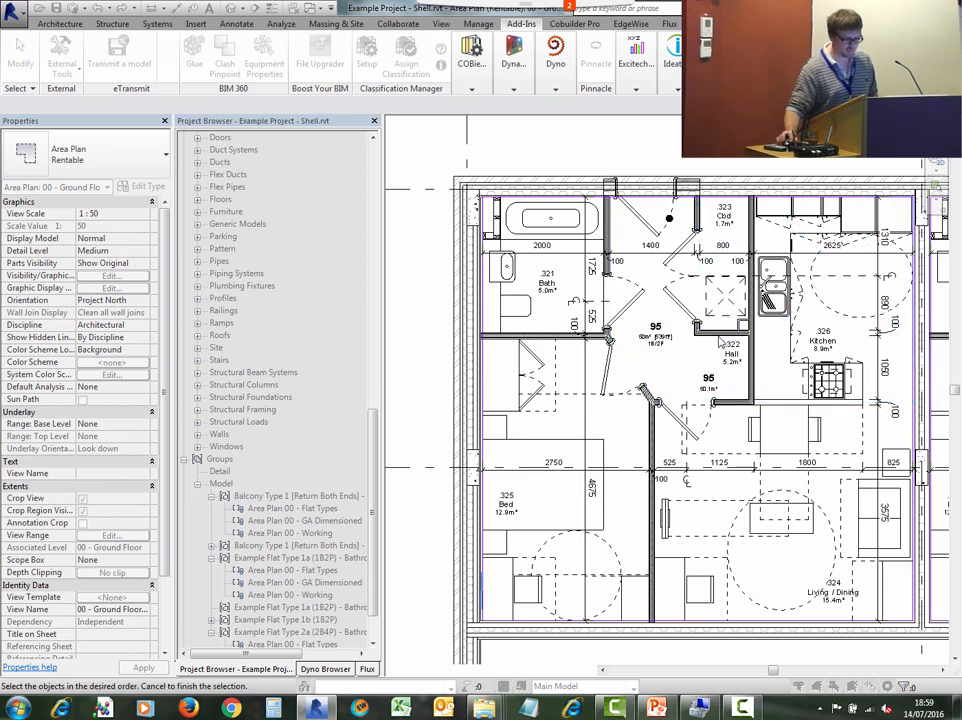
scroll(712, 350, "down", 1)
middle_click_drag(708, 352, 482, 344)
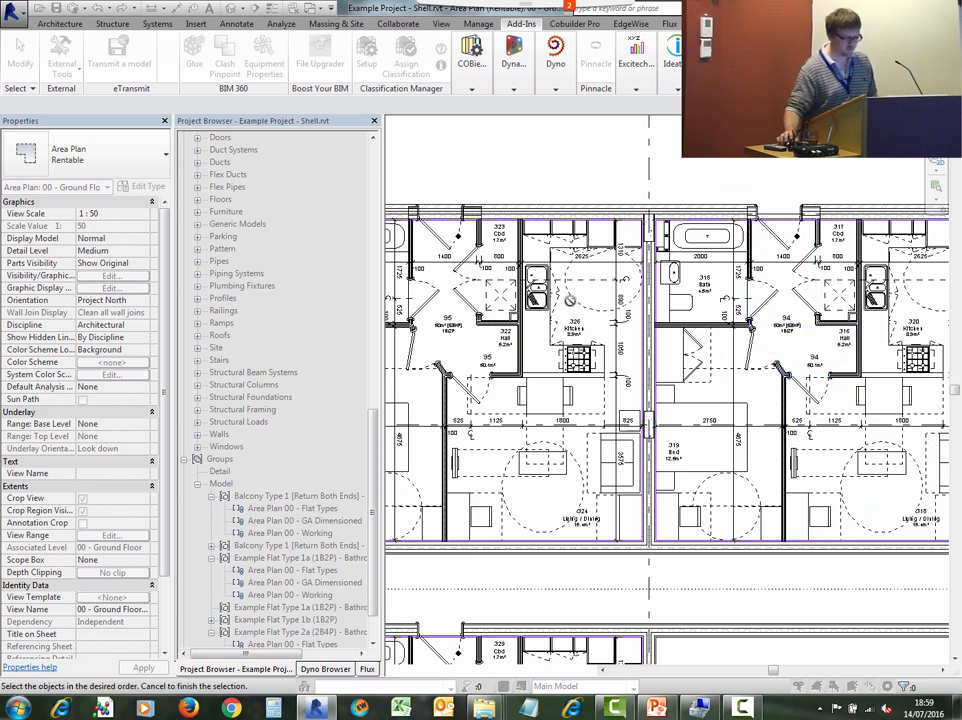
right_click(571, 304)
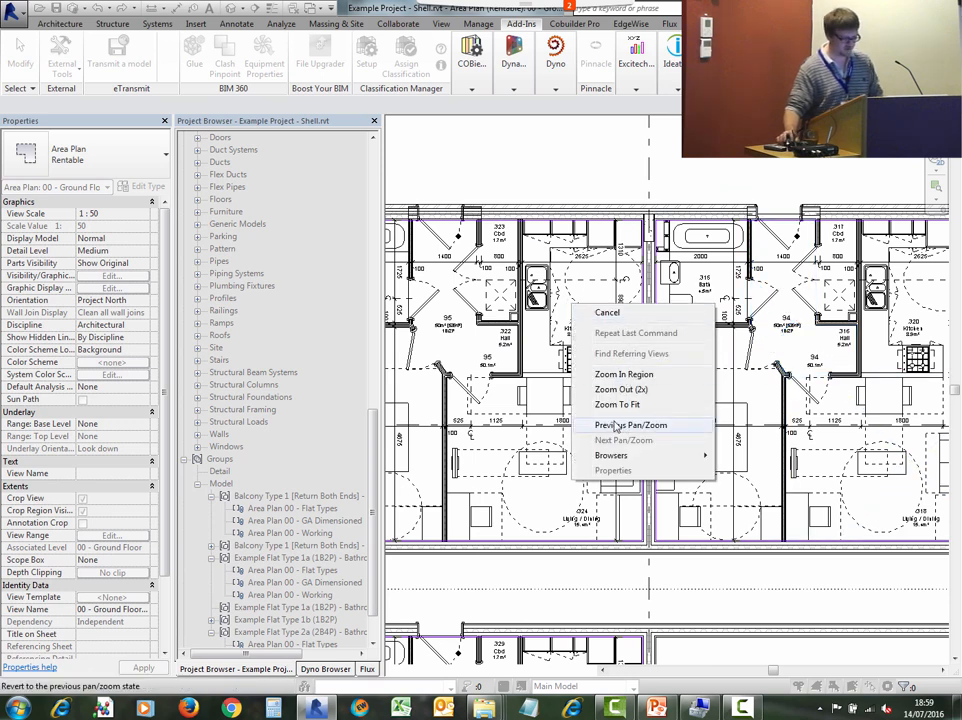
left_click(553, 290)
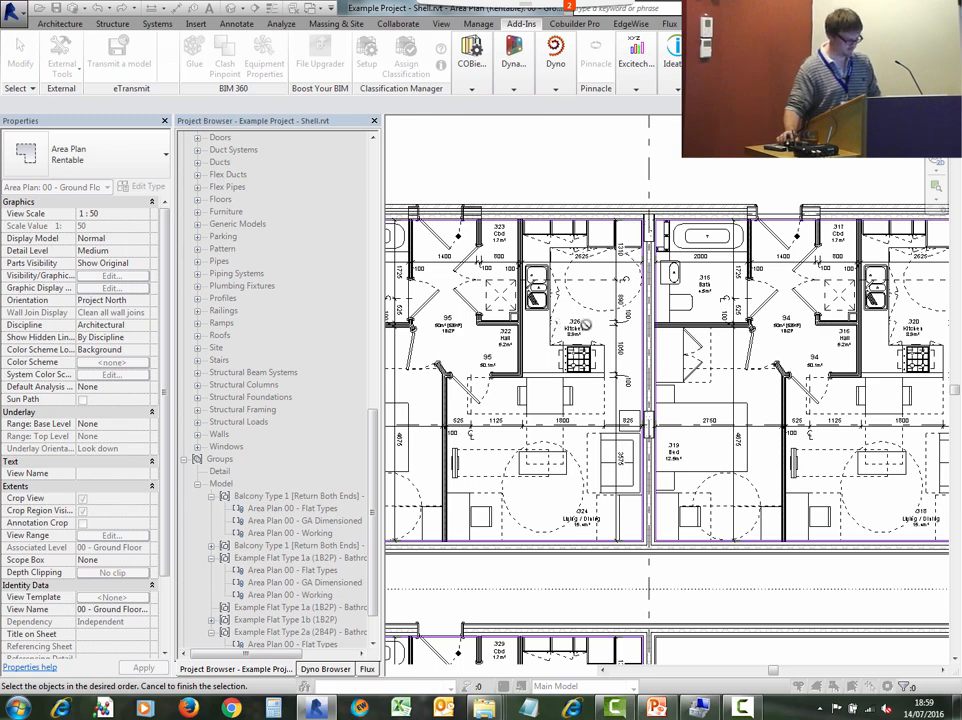
key("Escape")
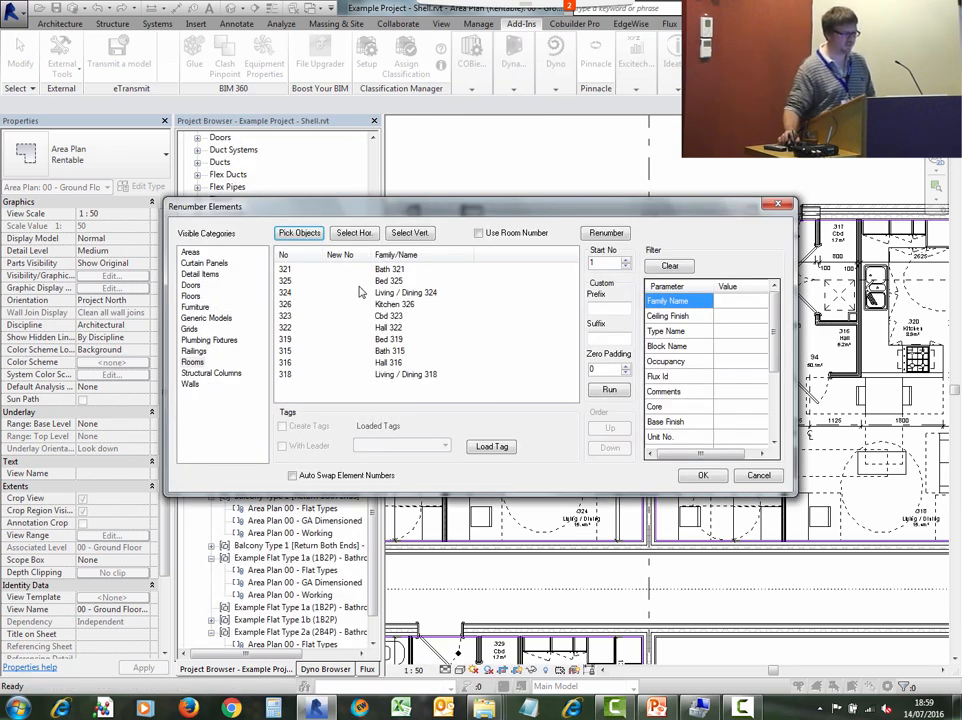
- Choose the New renumbering mode for the picked rooms and try to confirm the dialog
left_click(290, 271)
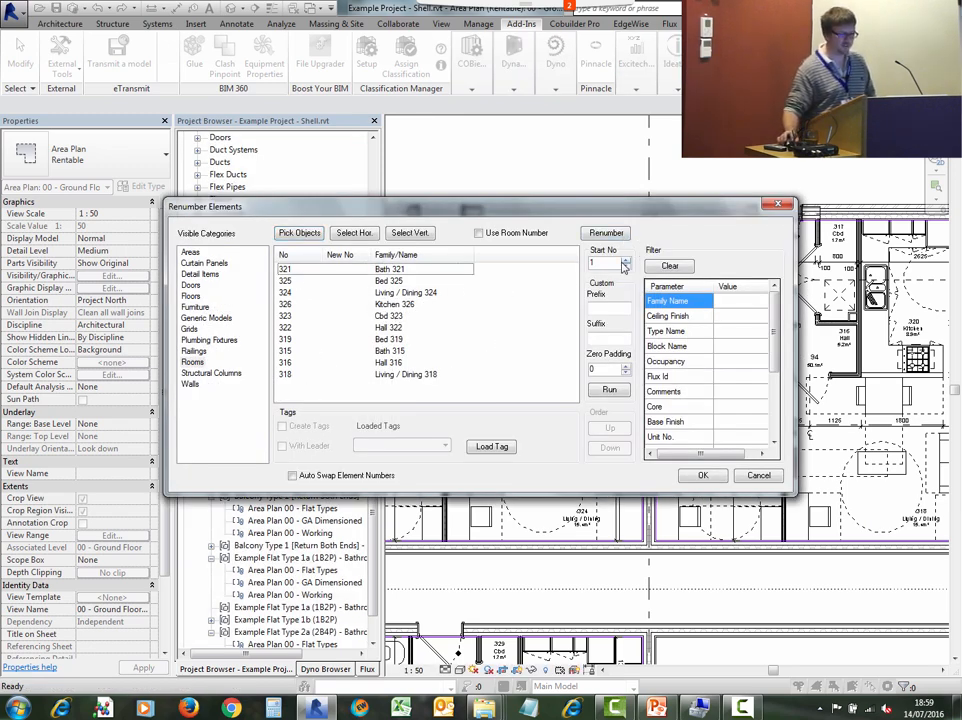
left_click(606, 232)
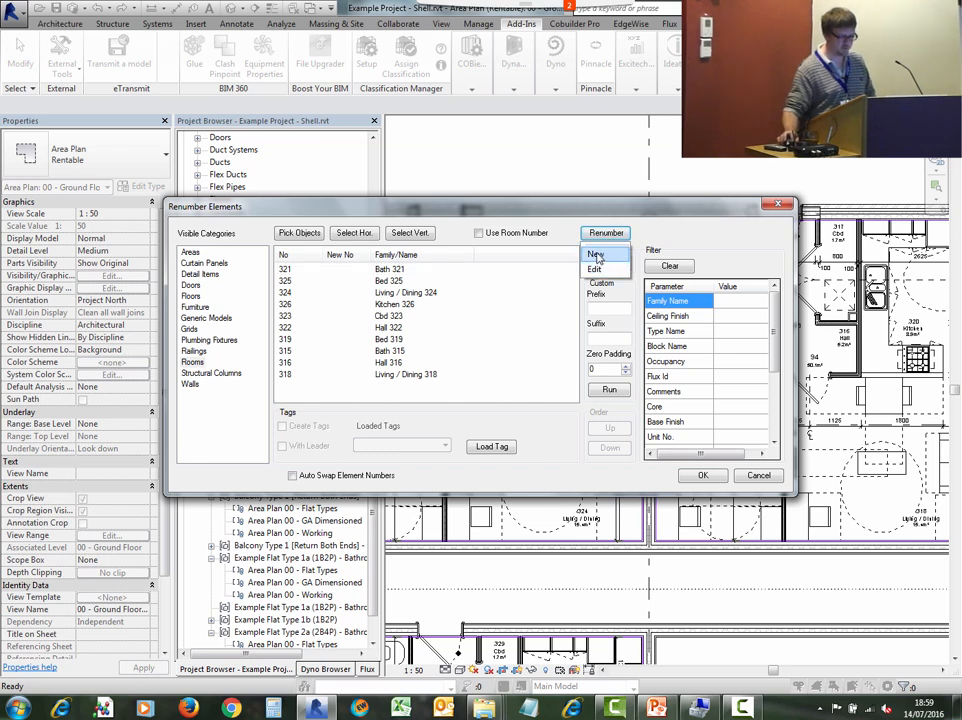
left_click(595, 254)
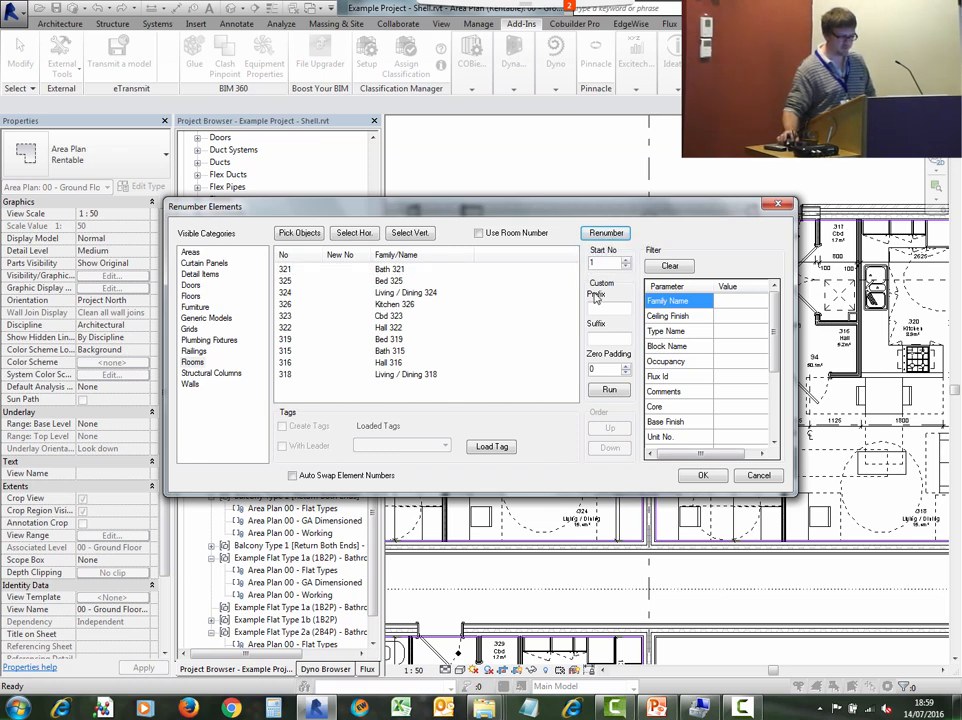
left_click(703, 475)
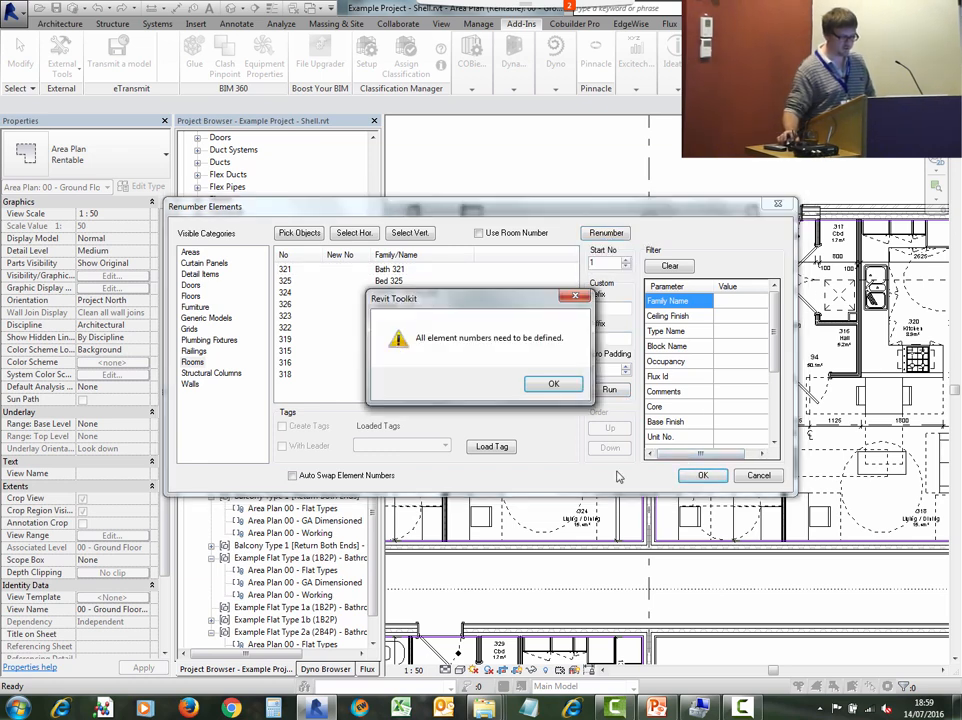
left_click(550, 386)
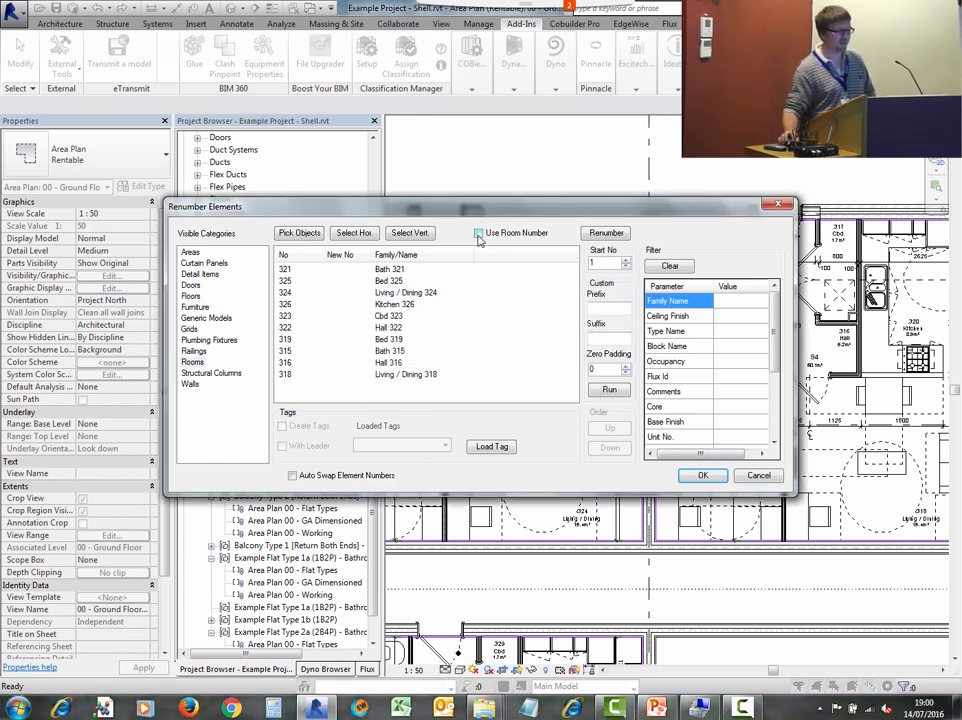
- Run the renumbering from start number 1 and apply it, declining the first swap then always swapping duplicate room numbers
left_click(610, 391)
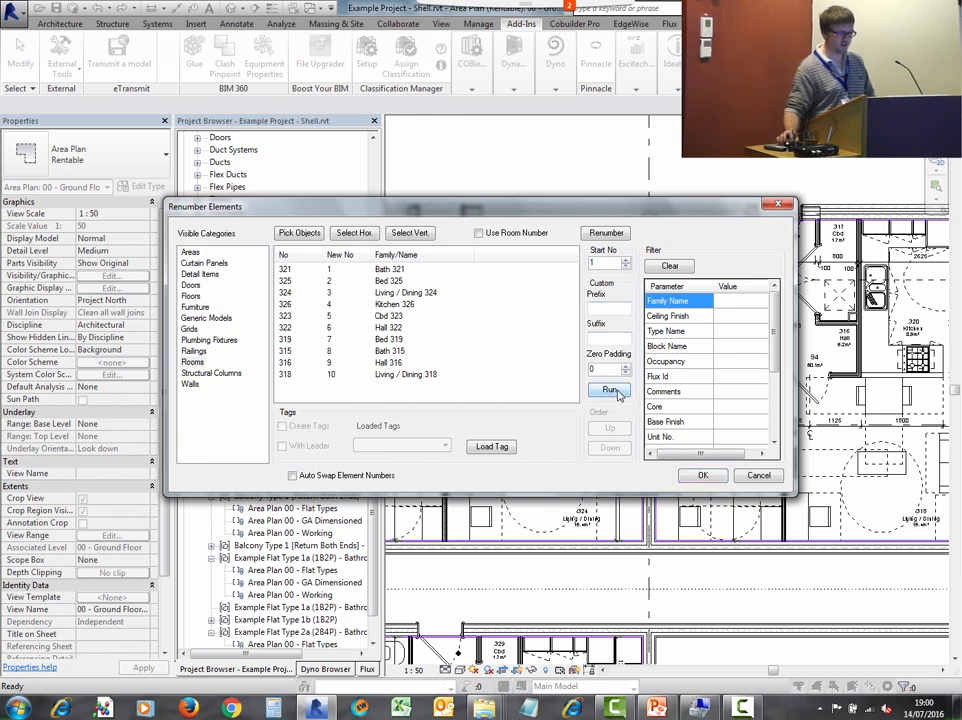
left_click(703, 475)
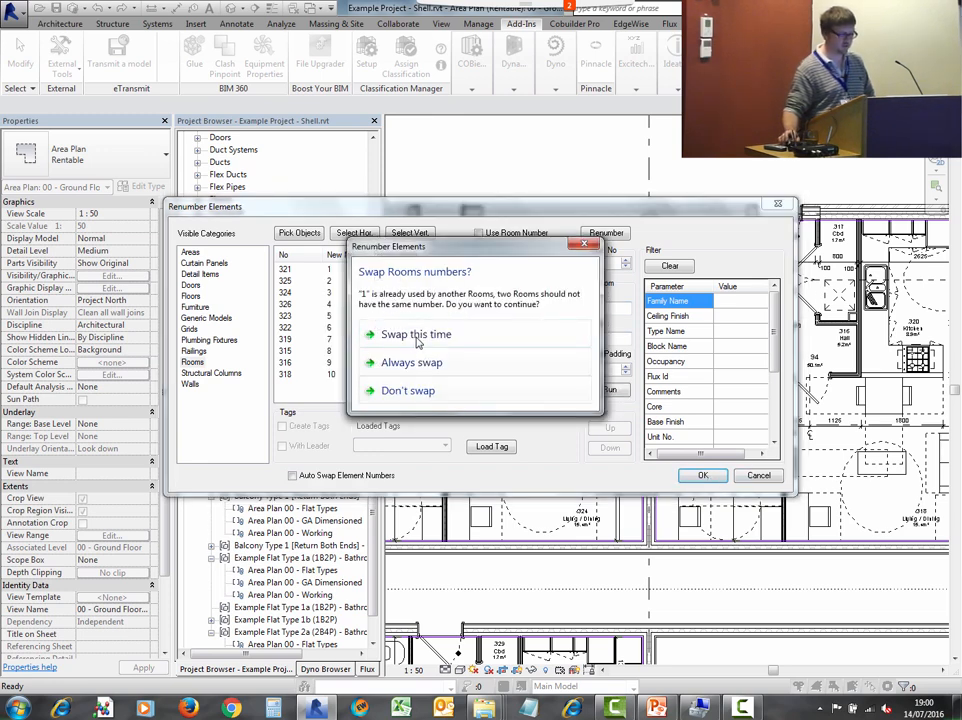
left_click(400, 391)
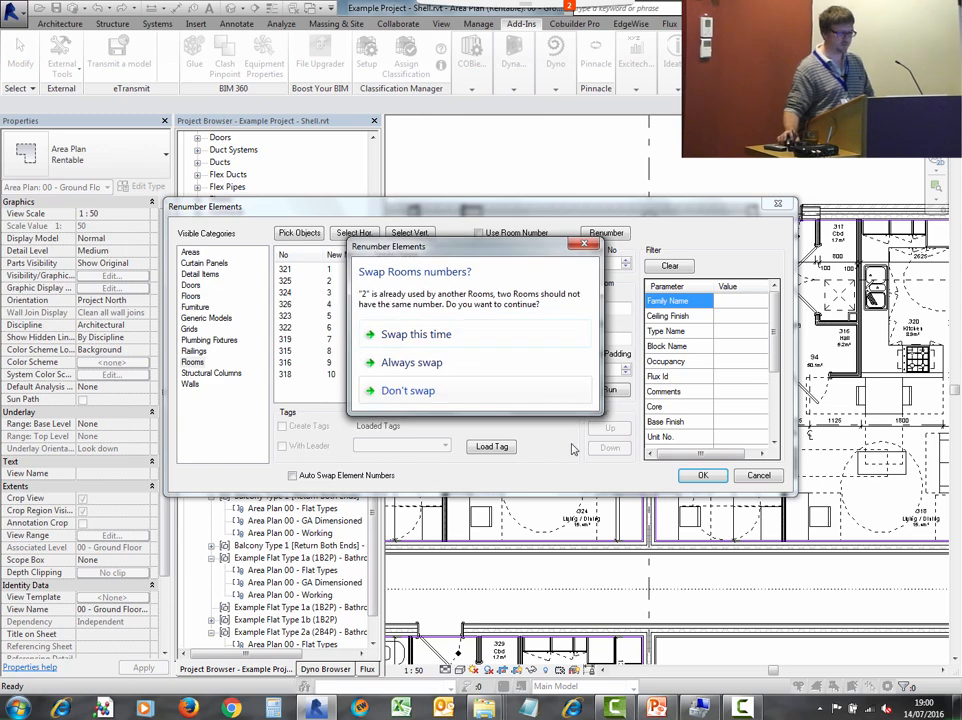
left_click(405, 363)
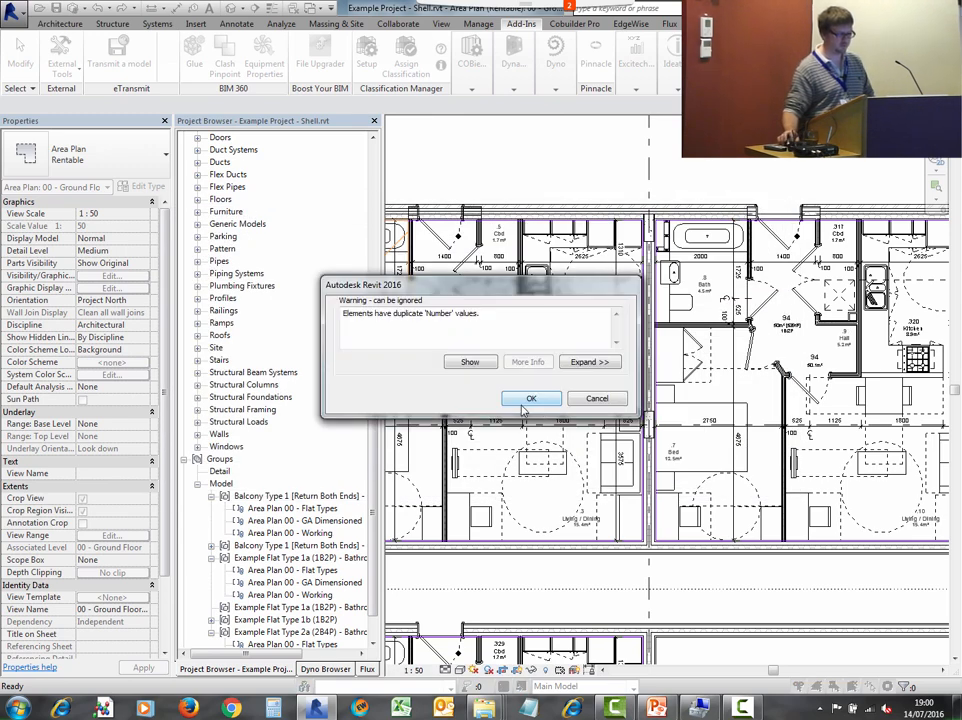
left_click(528, 401)
middle_click_drag(391, 329, 457, 303)
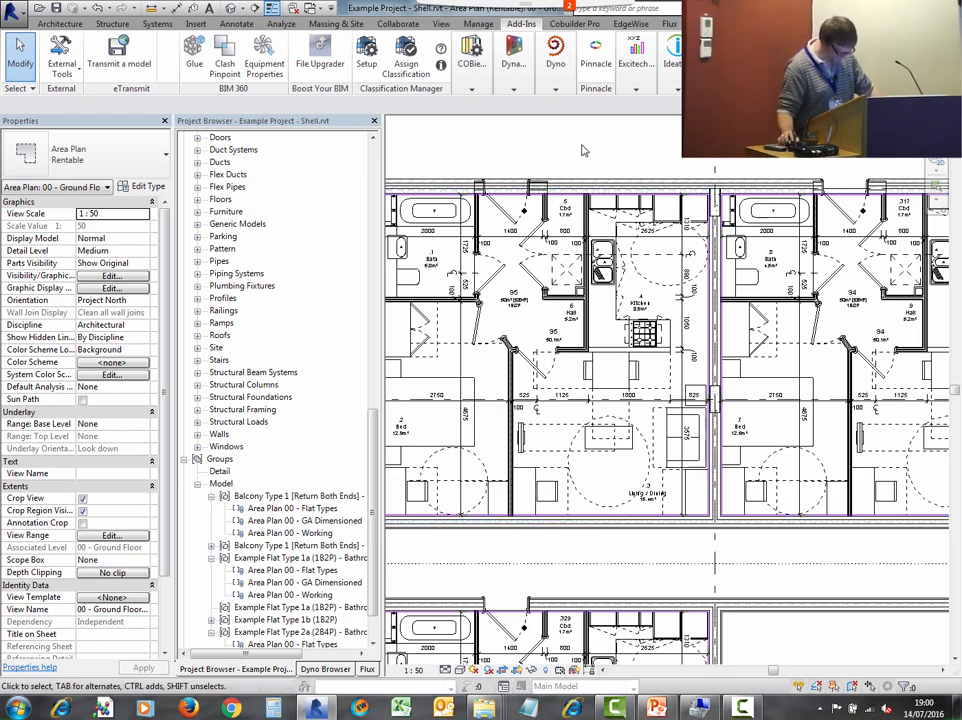
scroll(584, 153, "down", 4)
scroll(600, 195, "down", 4)
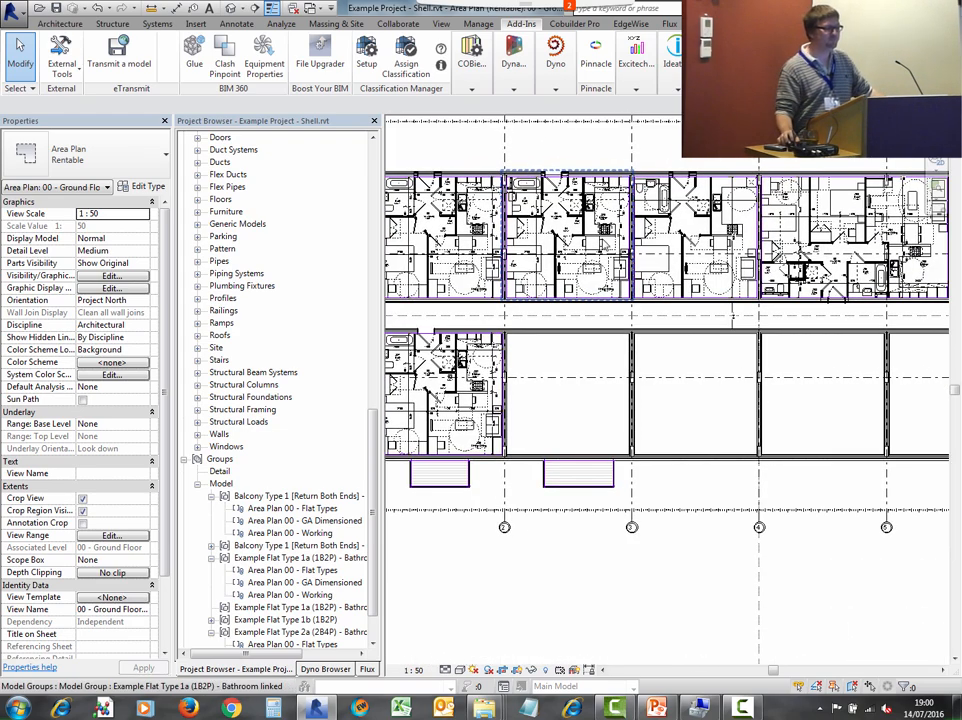
middle_click_drag(649, 194, 644, 232)
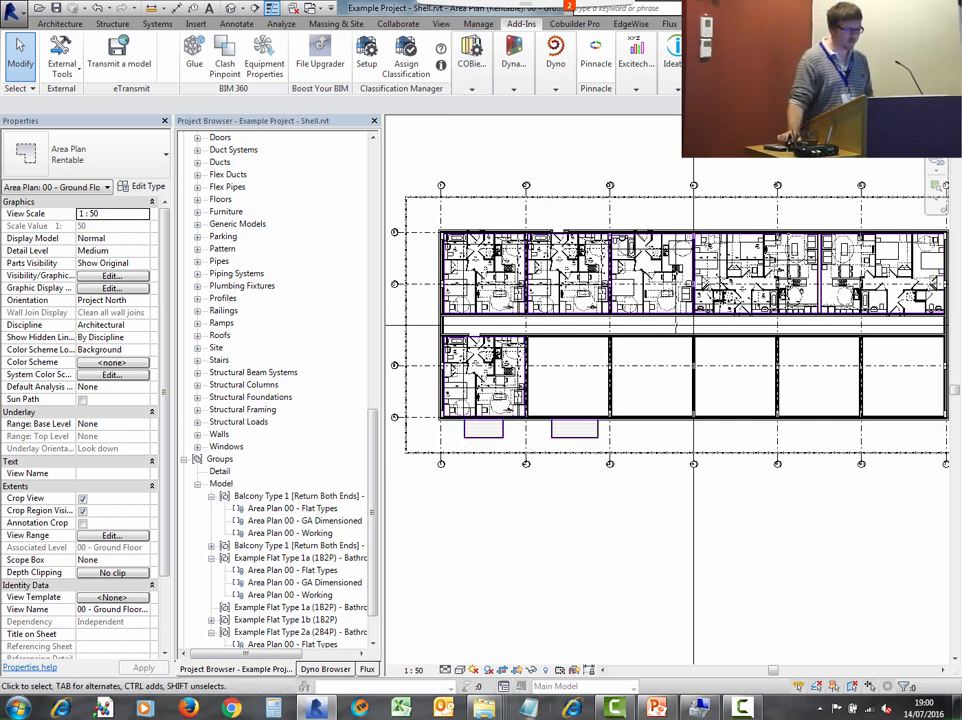
- Switch to File Explorer and browse the LRUG Presentation folders to open the Example Project folder
mouse_move(510, 700)
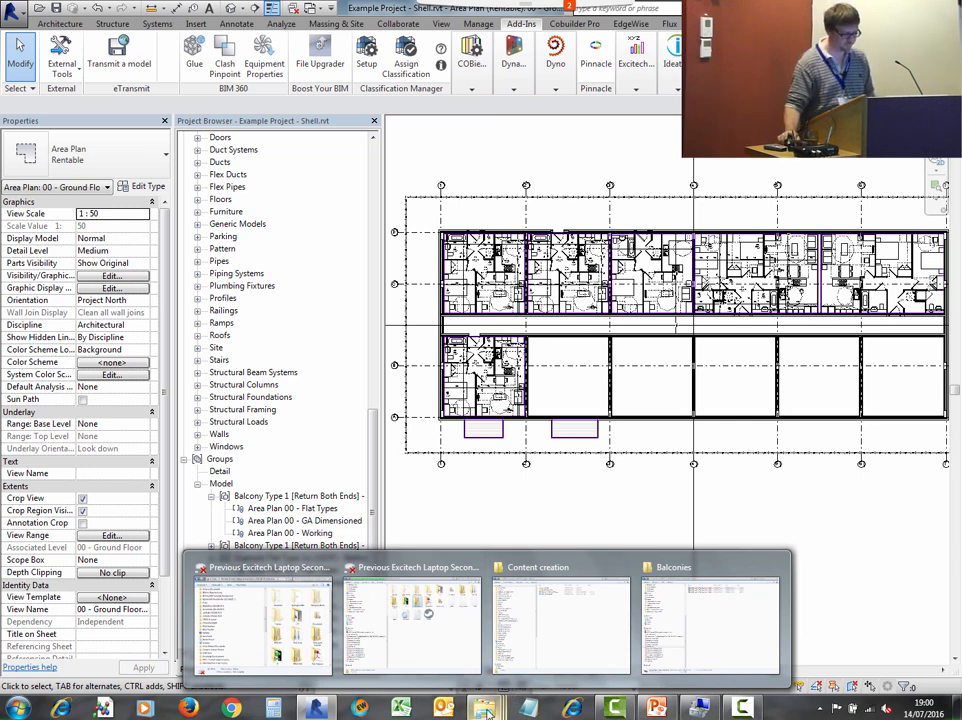
left_click(590, 600)
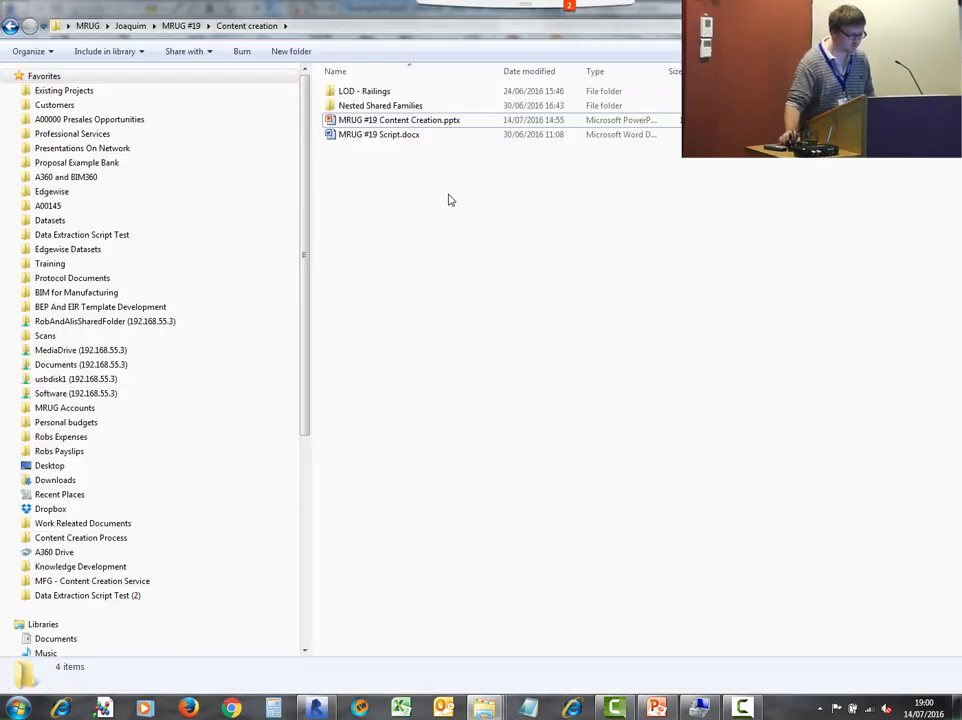
left_click(487, 705)
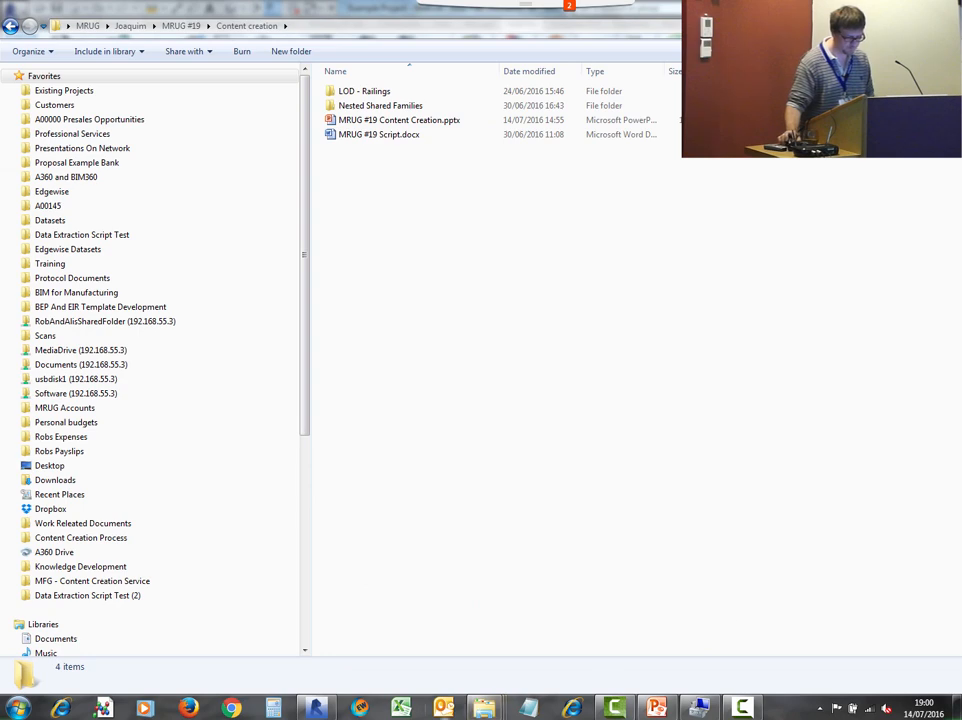
left_click(489, 710)
left_click(729, 611)
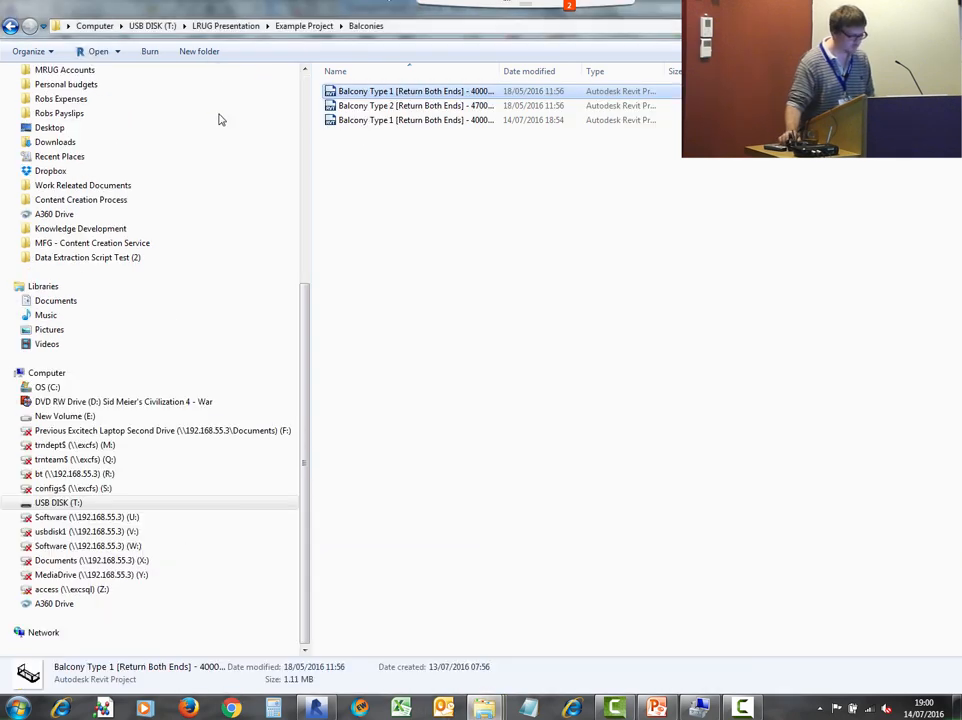
left_click(246, 29)
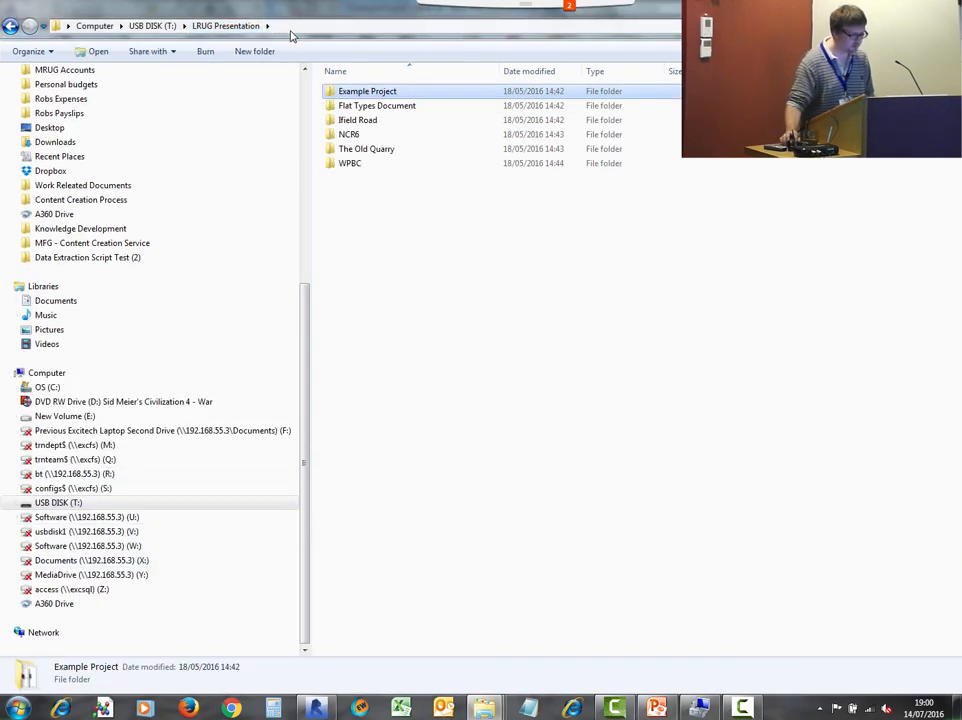
double_click(370, 107)
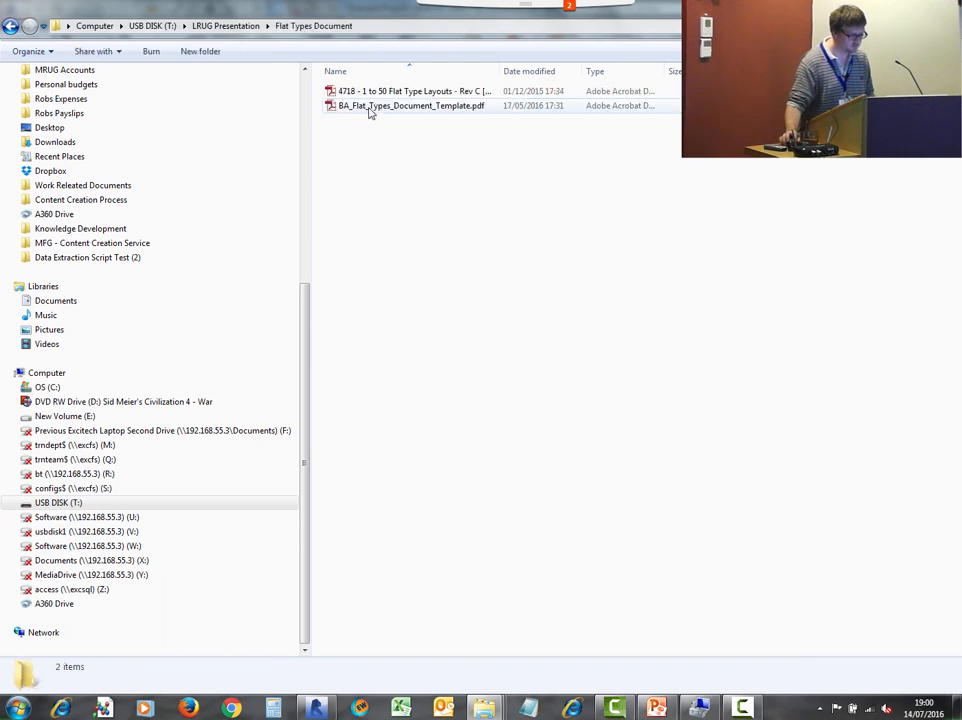
left_click(246, 29)
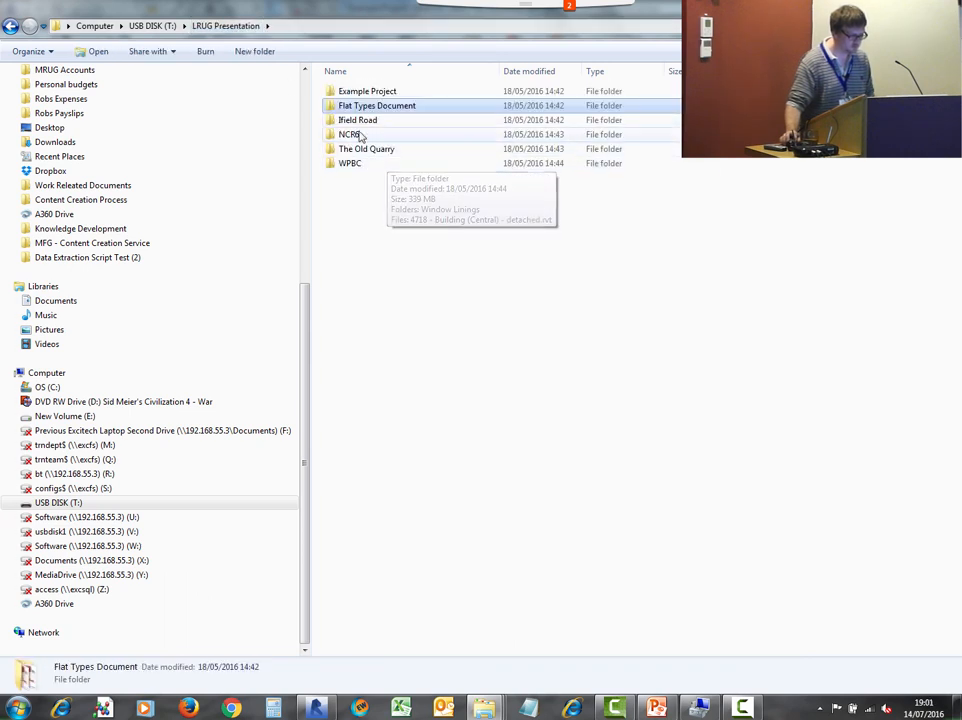
double_click(358, 90)
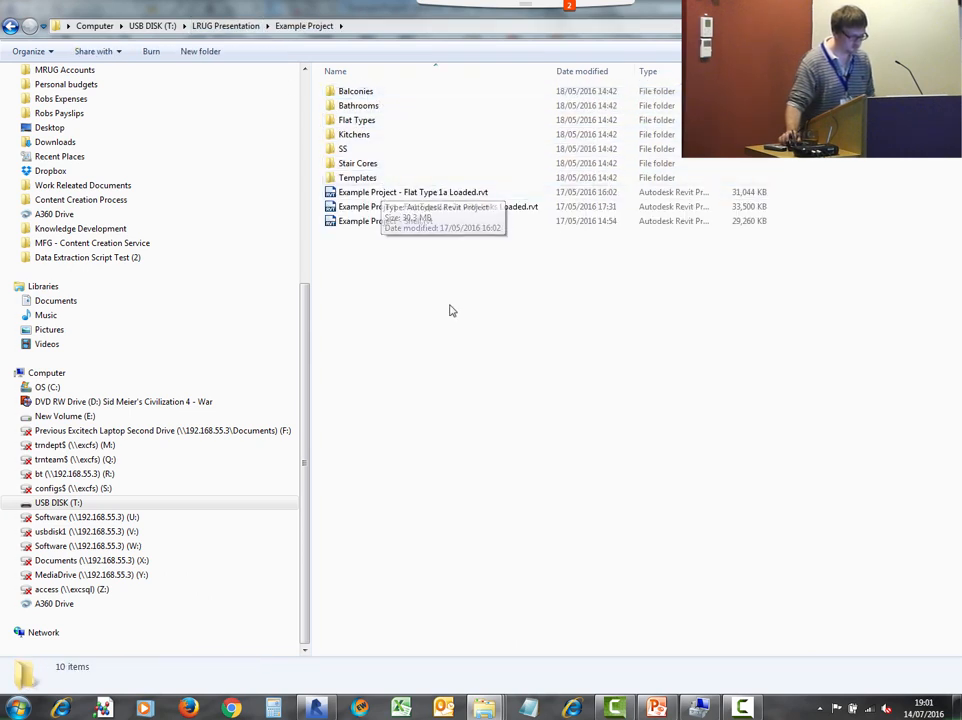
- Open the Templates folder, select BA_Flat_Types_Document_Template.rvt and switch to that project in Revit
double_click(352, 178)
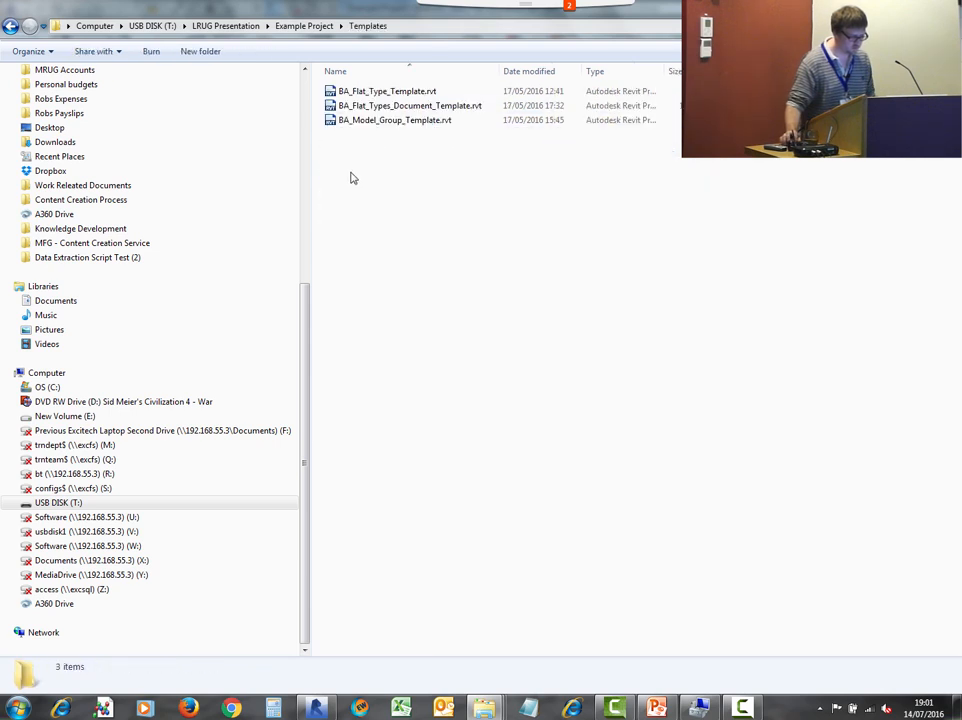
left_click(425, 106)
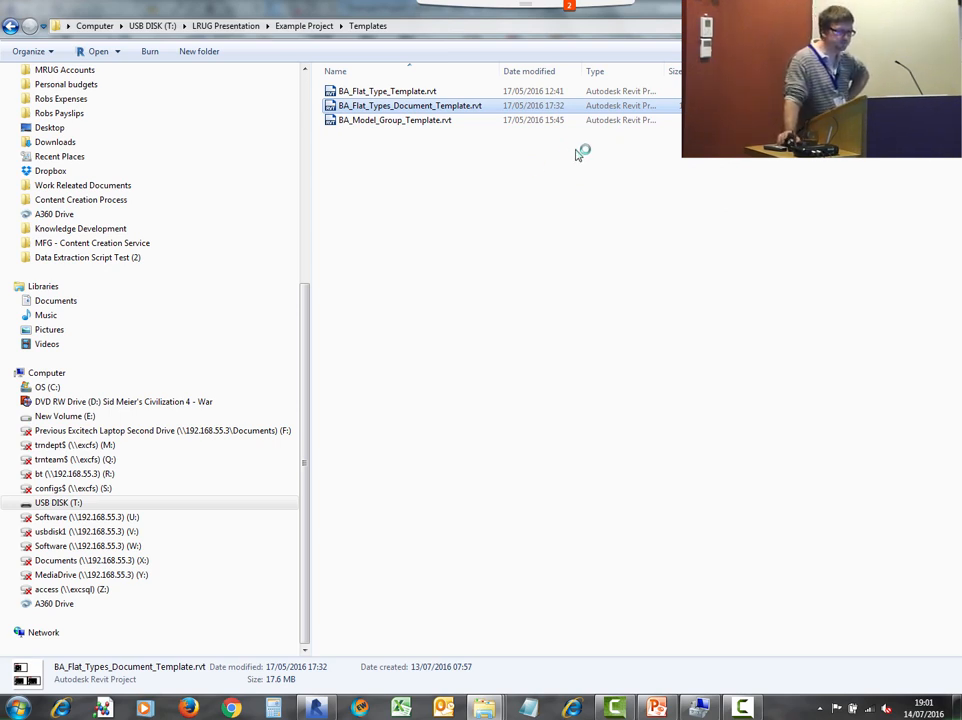
left_click(309, 713)
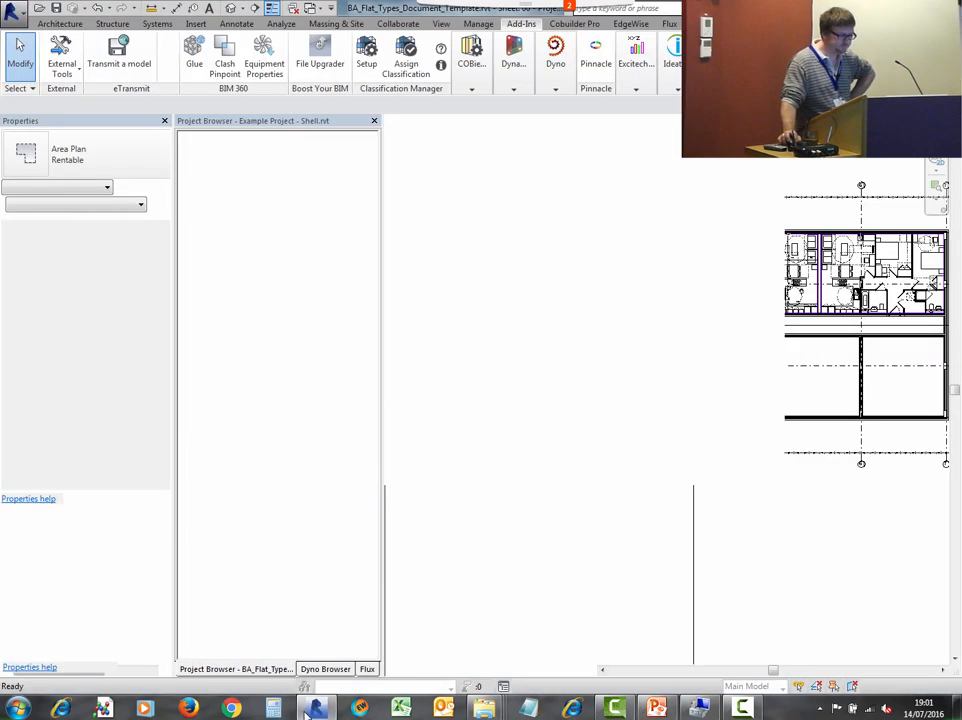
left_click(314, 711)
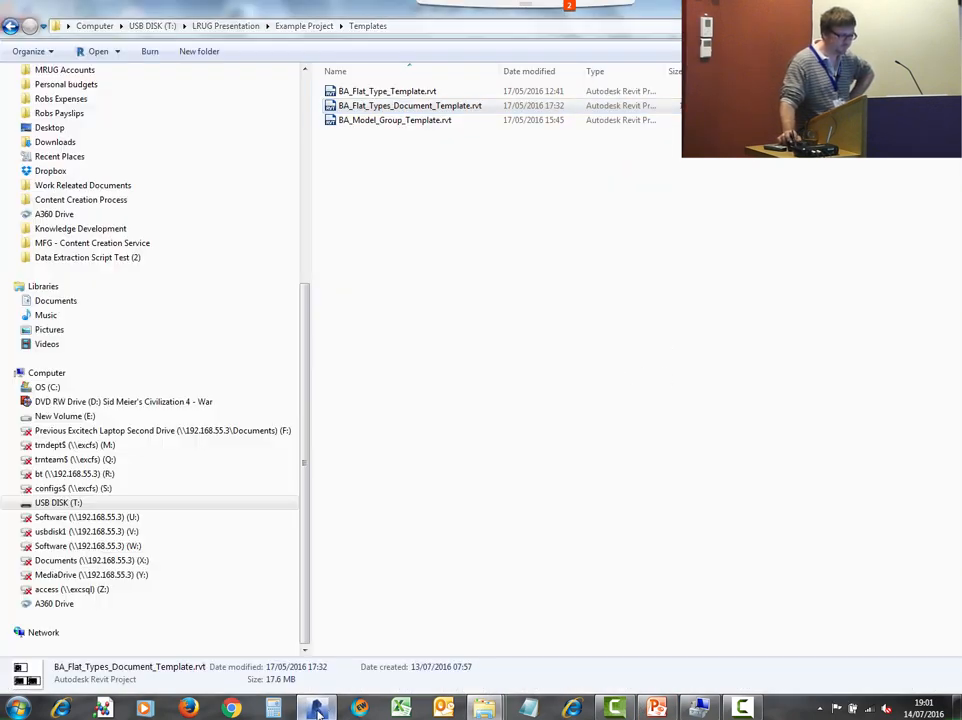
left_click(316, 711)
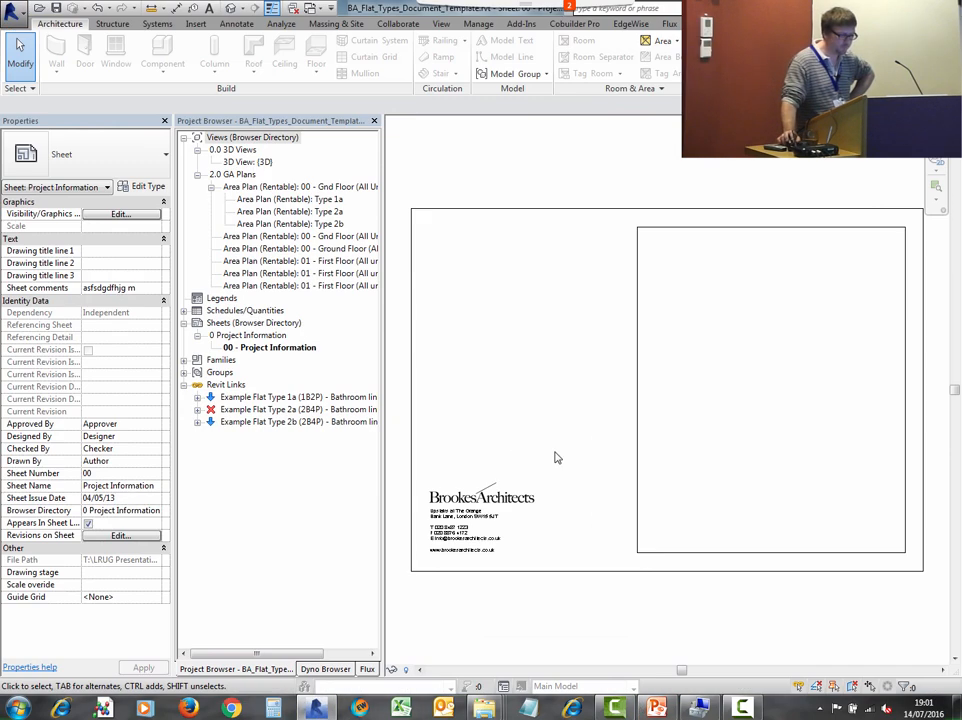
- Open the 00 - Gnd Floor (All Units) rentable area plan and zoom out to see the whole view
double_click(275, 187)
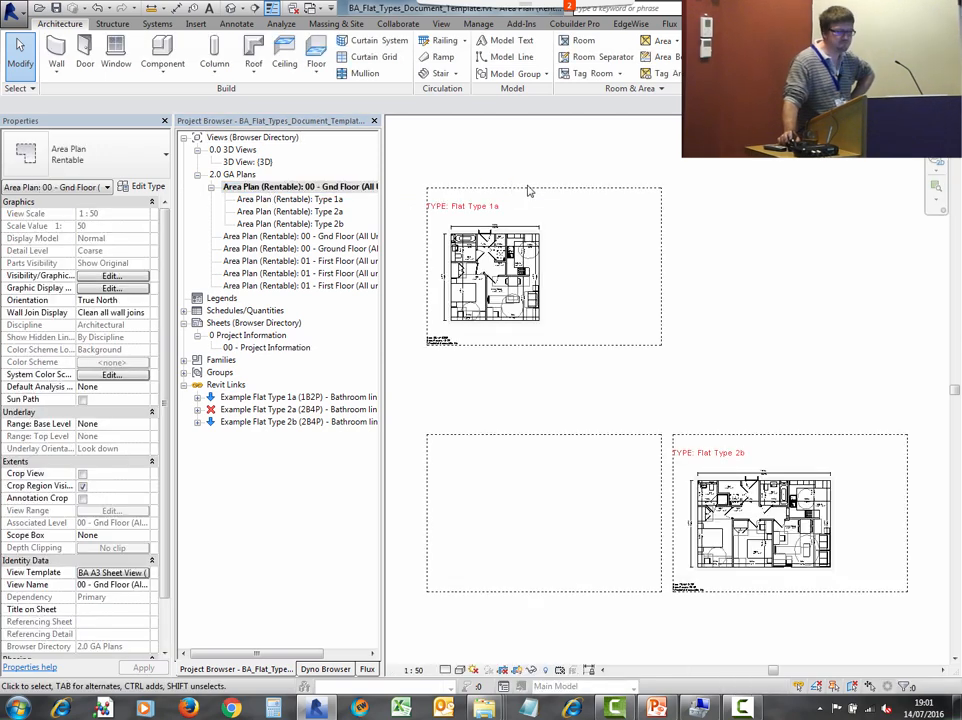
scroll(565, 305, "down", 7)
middle_click_drag(606, 297, 604, 381)
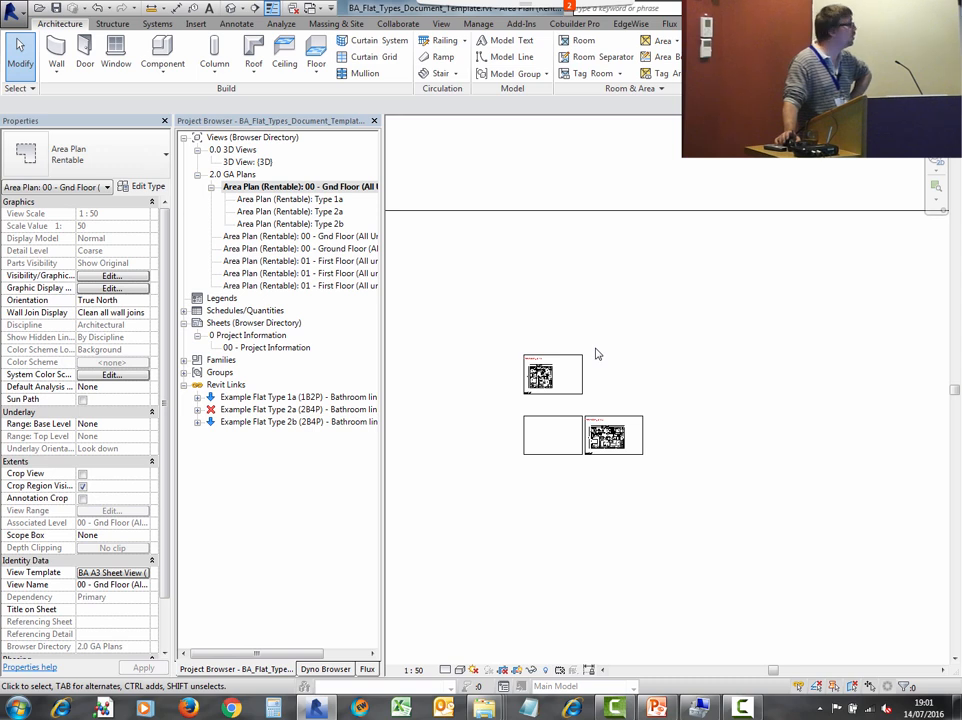
scroll(576, 409, "down", 4)
middle_click_drag(604, 400, 629, 314)
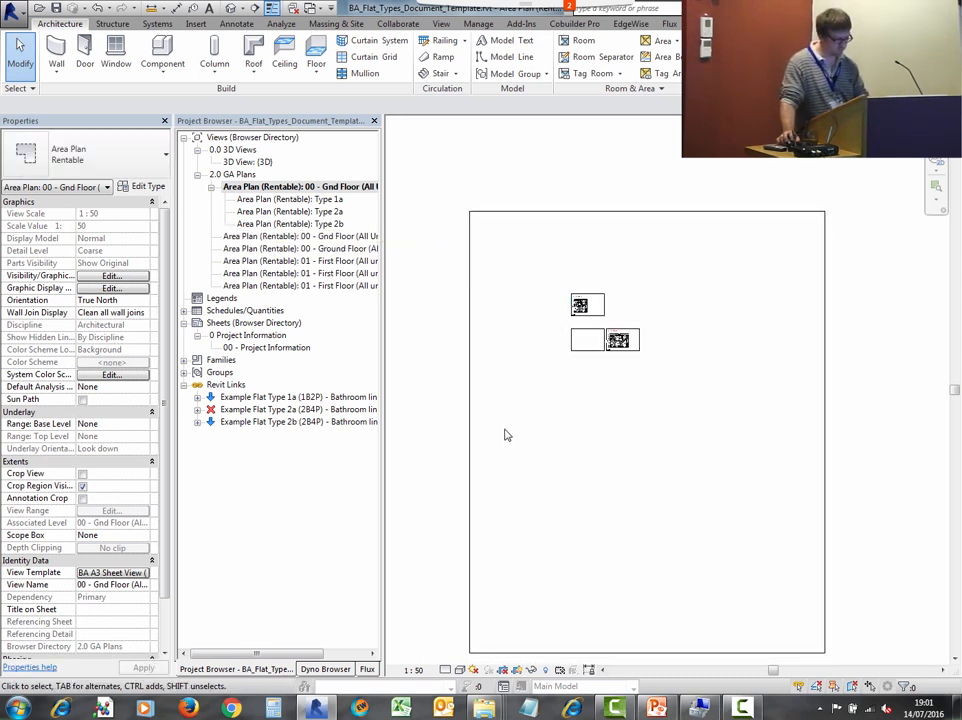
- Reveal hidden elements in the area plan and inspect the linked flat type models
key("r")
key("h")
scroll(700, 368, "down", 2)
middle_click_drag(730, 366, 693, 343)
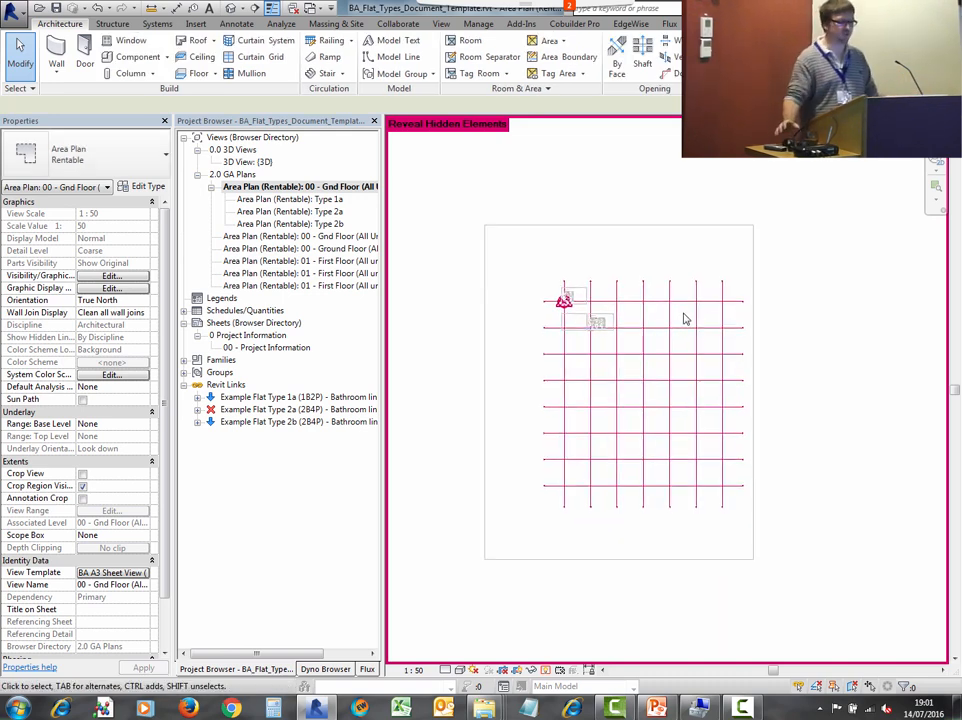
scroll(568, 318, "up", 2)
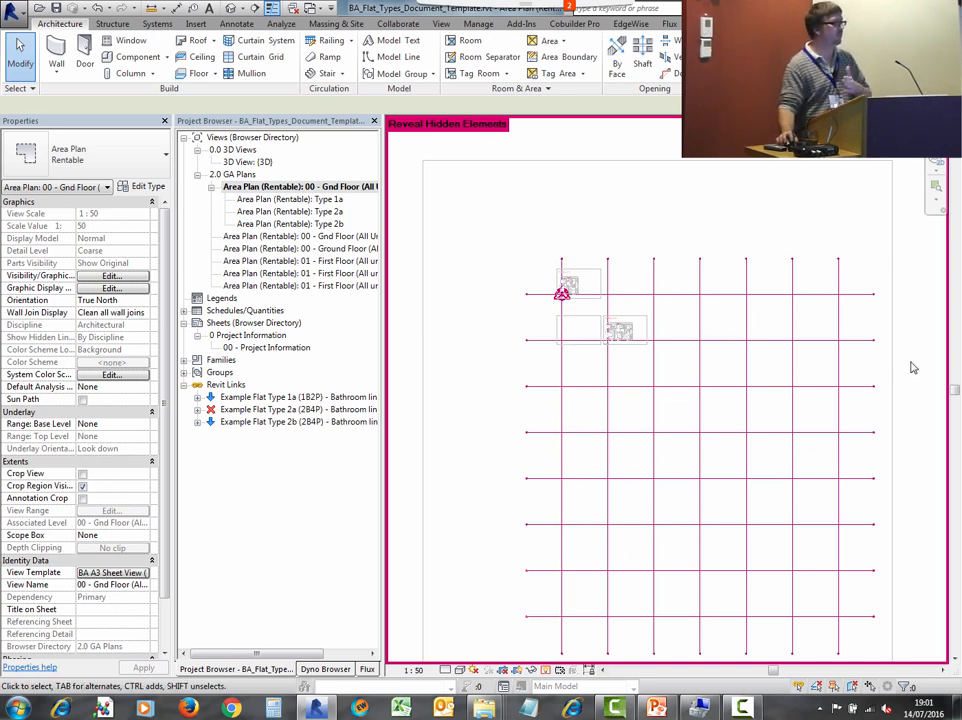
scroll(678, 603, "down", 3)
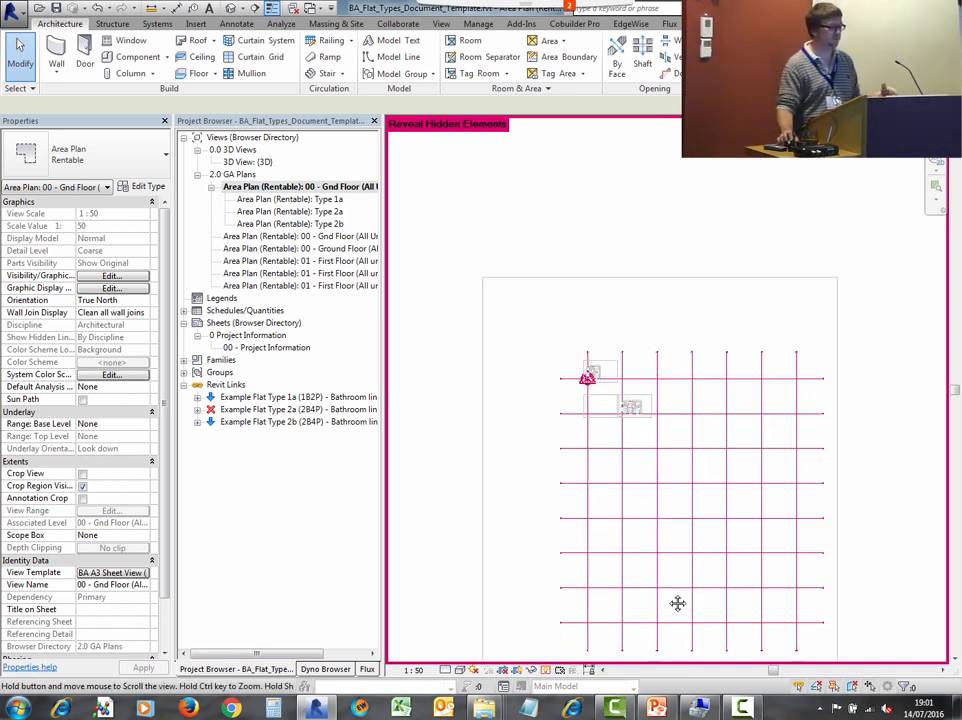
scroll(597, 500, "up", 2)
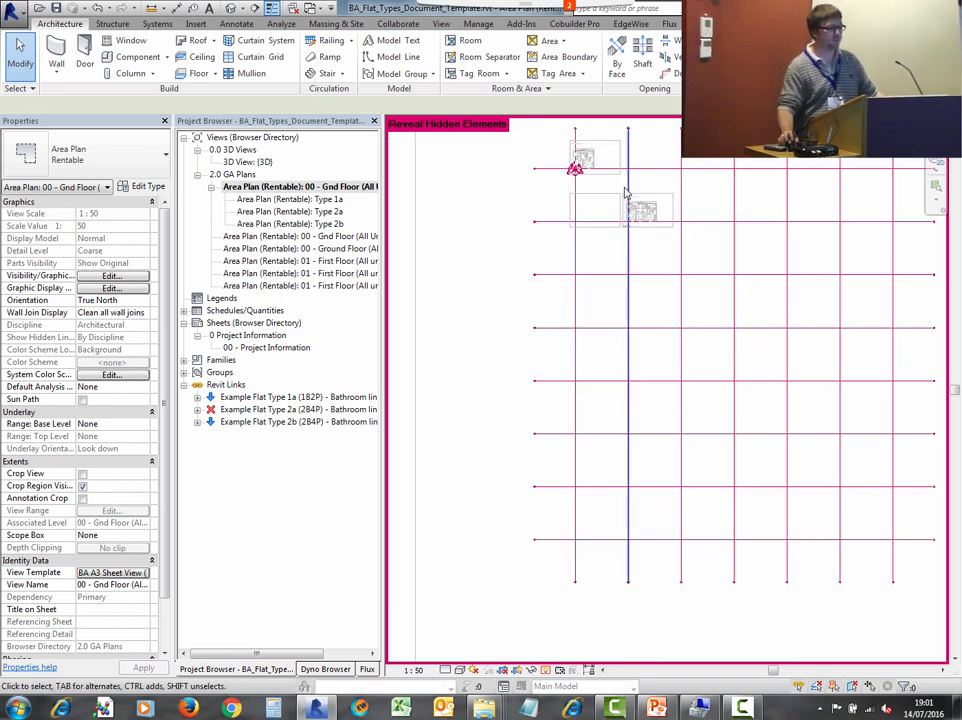
middle_click_drag(626, 207, 612, 397)
scroll(554, 345, "up", 3)
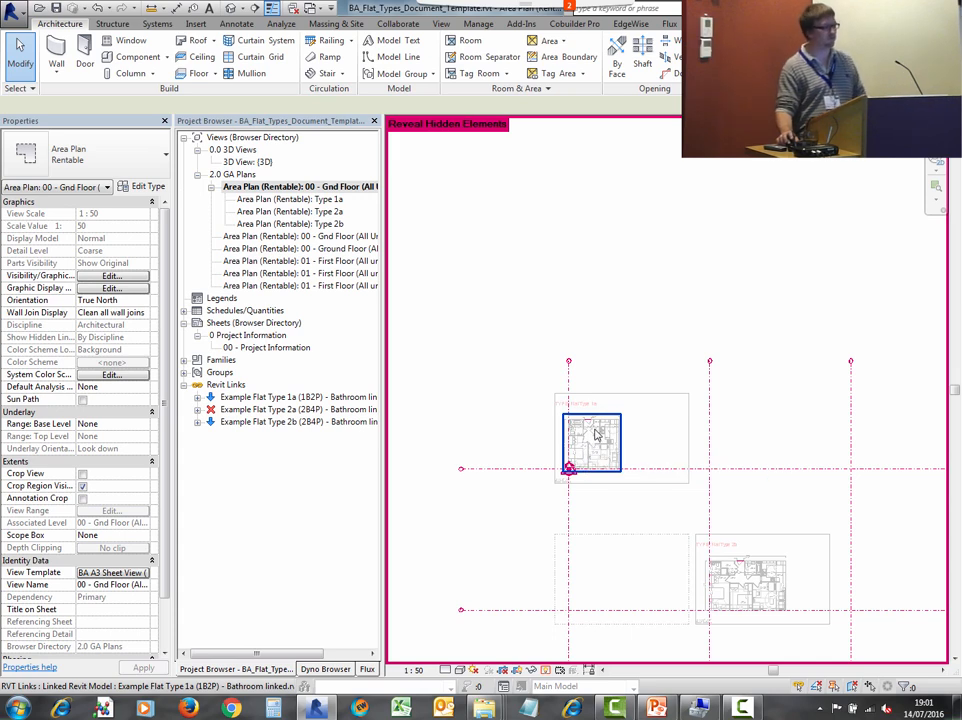
scroll(602, 430, "down", 2)
middle_click_drag(603, 430, 609, 216)
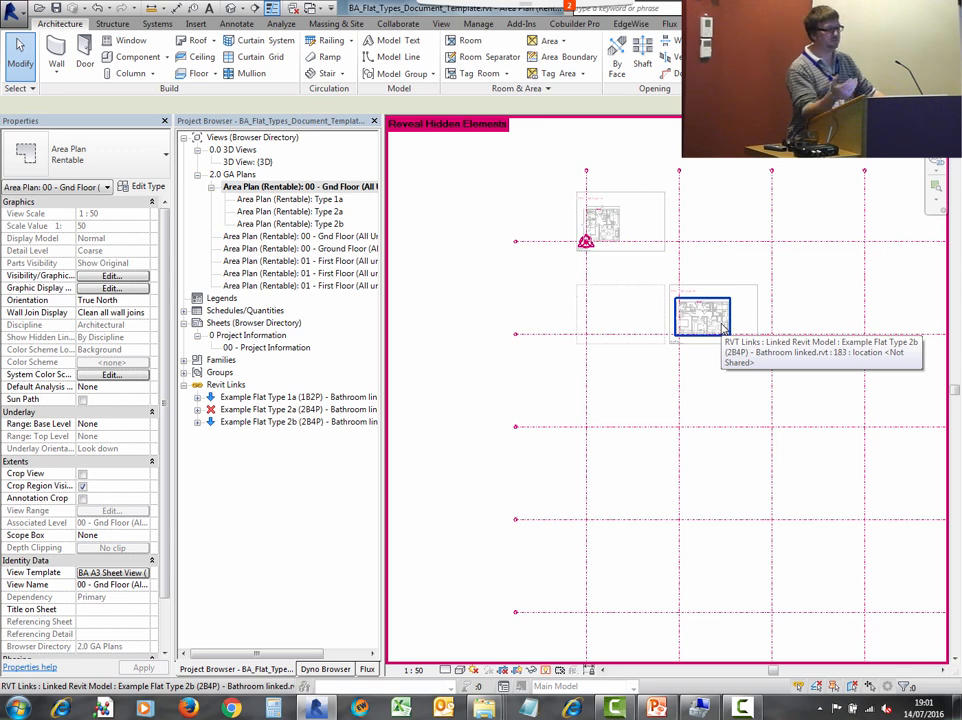
scroll(640, 236, "down", 2)
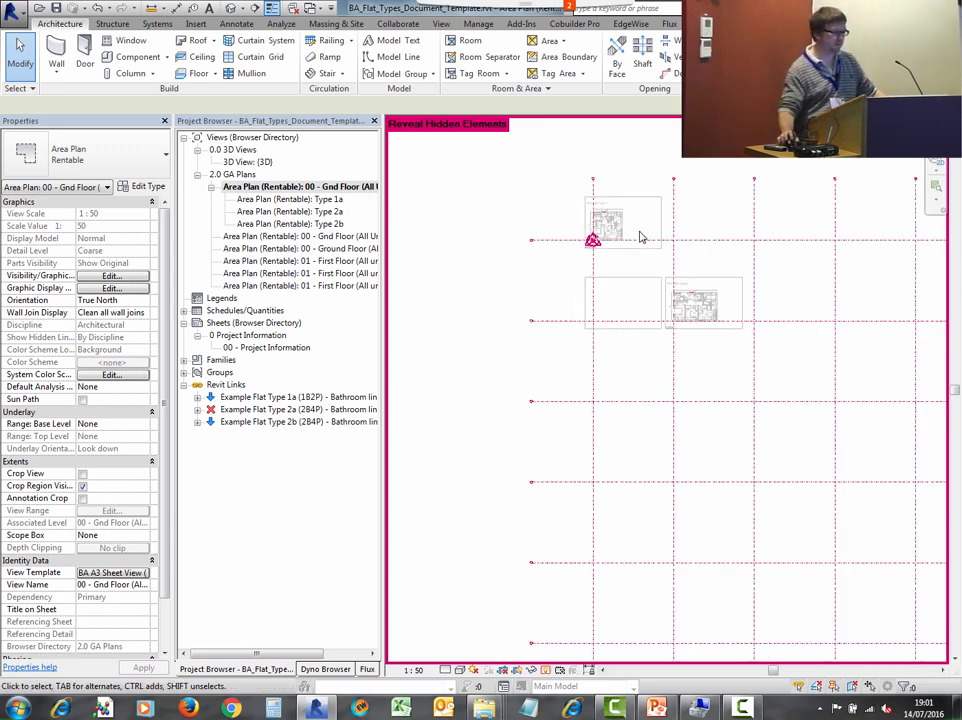
- Open the Type 1a rentable area plan and zoom in on the flat layout and its area information tag
double_click(291, 200)
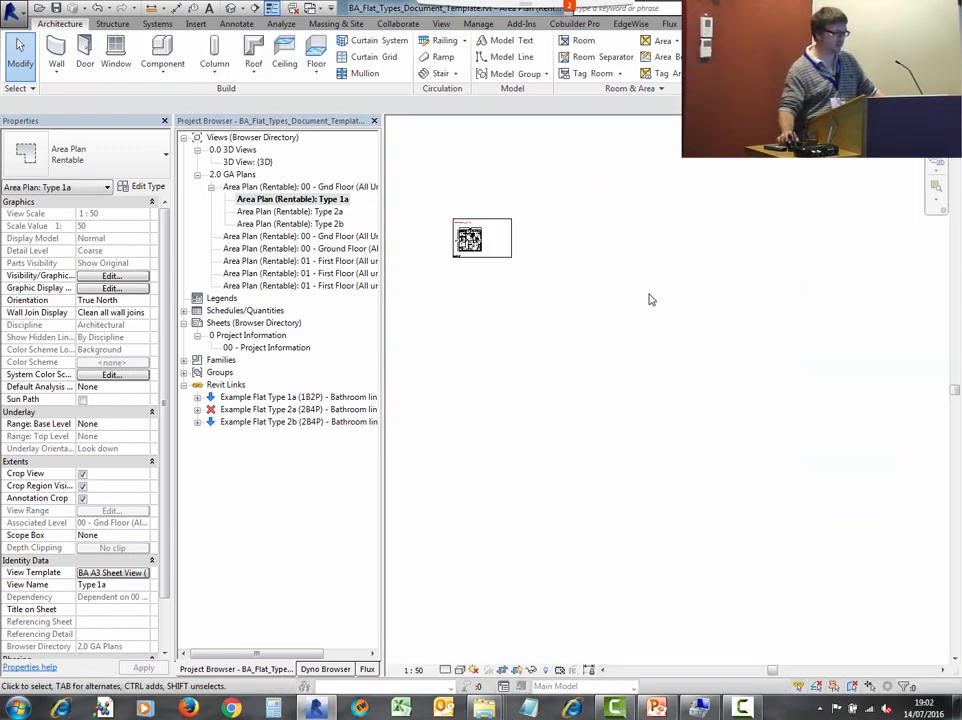
middle_click_drag(528, 205, 575, 301)
scroll(578, 293, "up", 2)
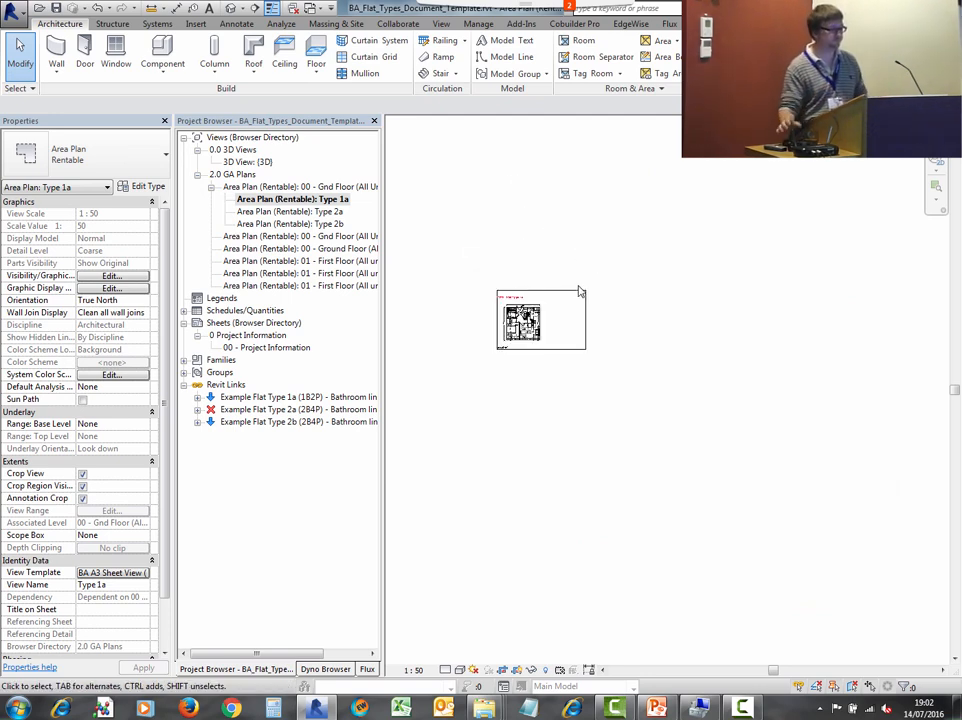
scroll(540, 330, "up", 6)
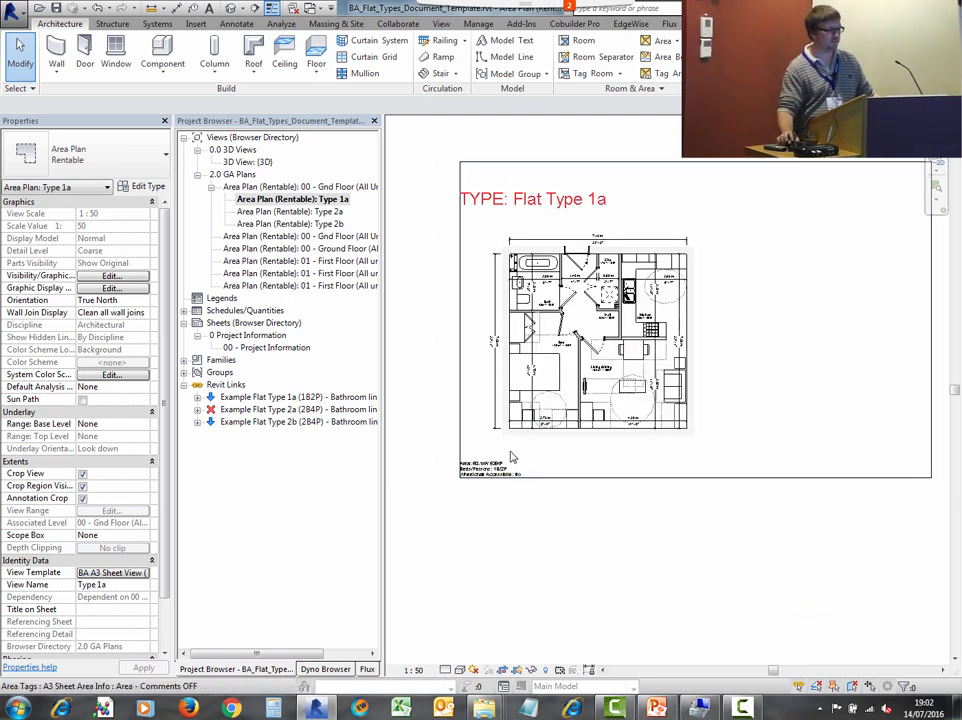
middle_click_drag(495, 493, 496, 567)
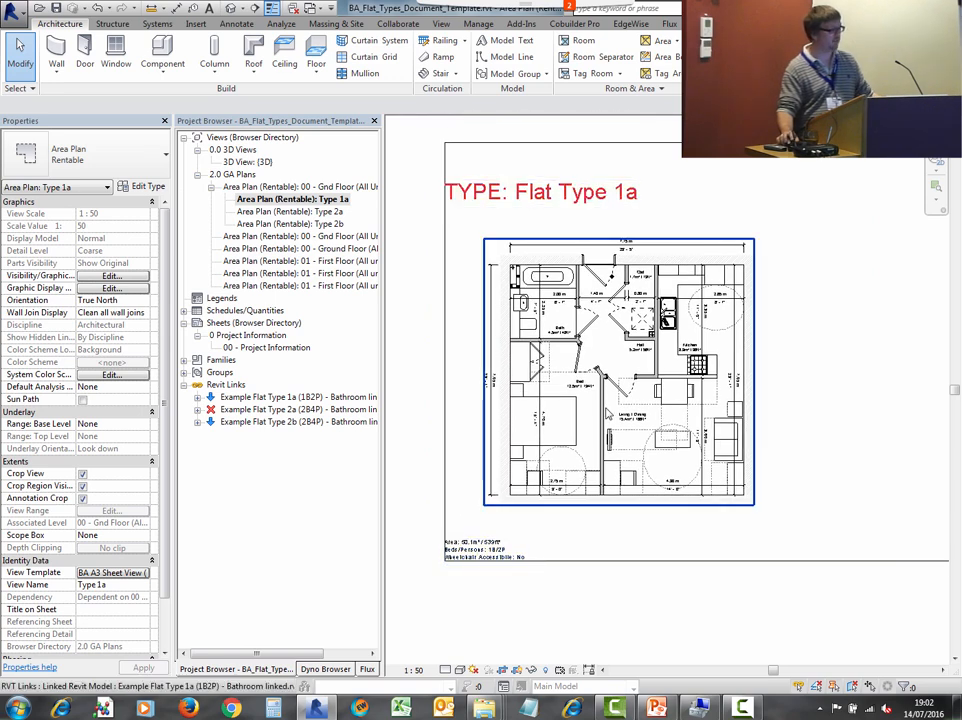
scroll(492, 560, "up", 4)
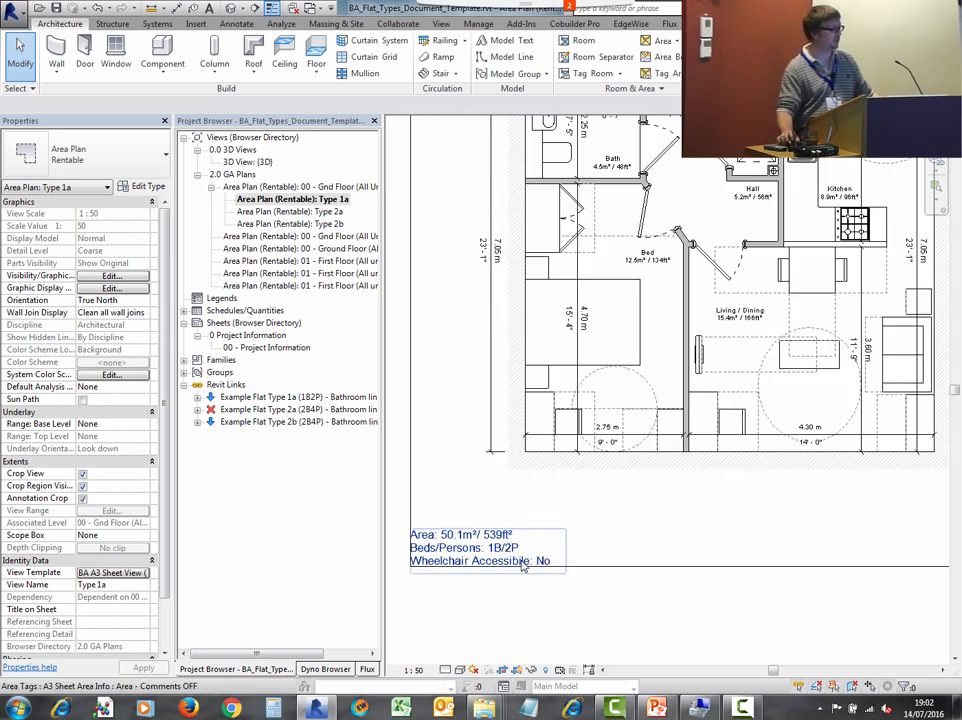
scroll(460, 611, "down", 4)
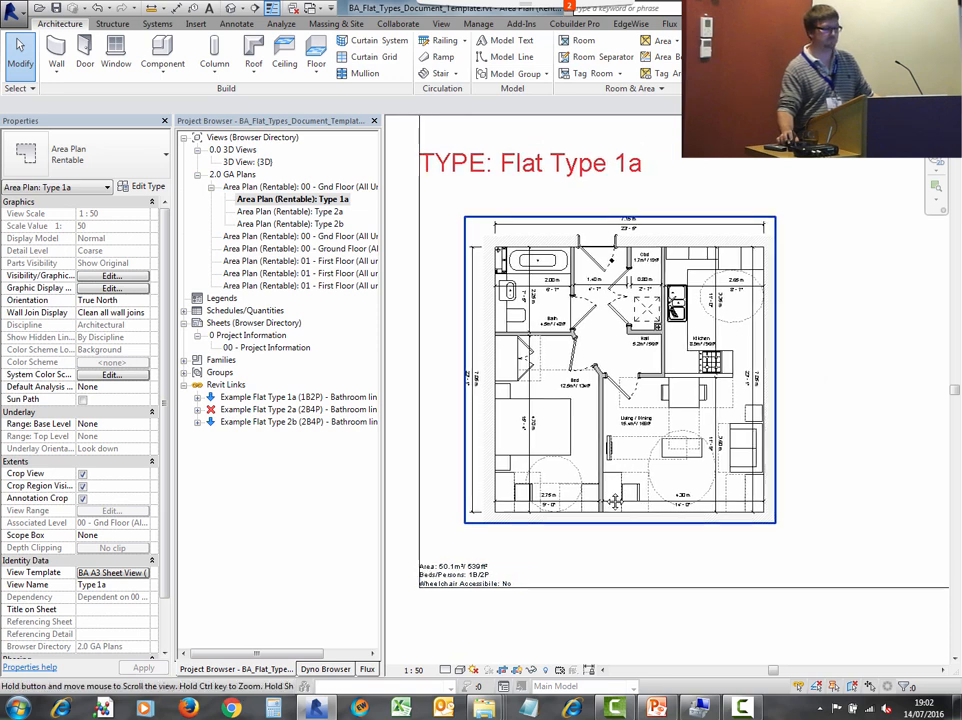
middle_click_drag(624, 530, 637, 515)
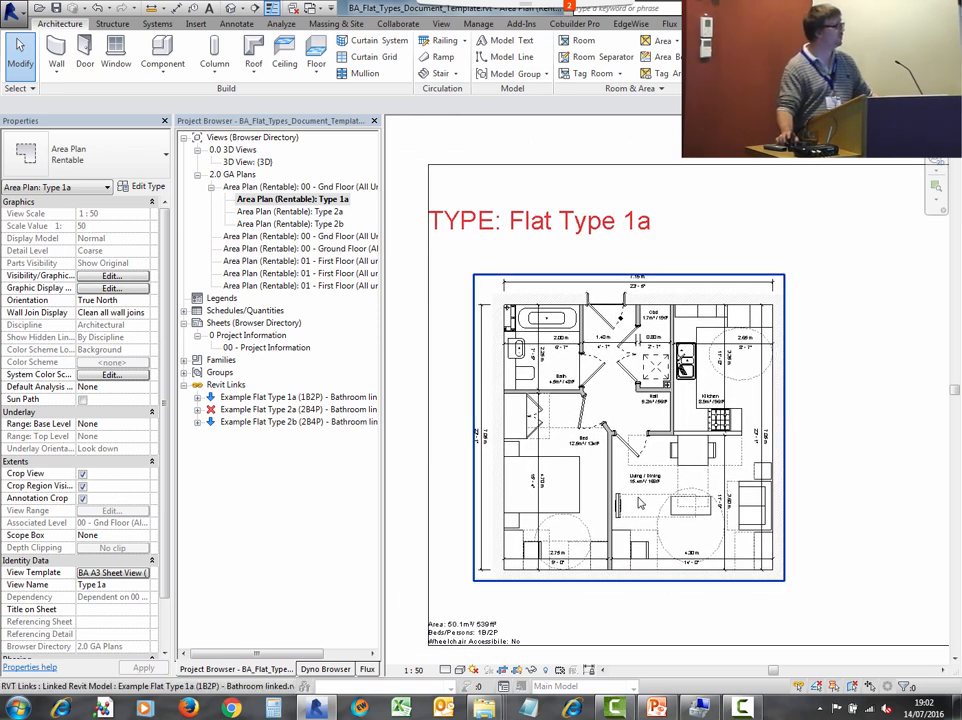
scroll(643, 502, "down", 2)
- Return to the 00 - Gnd Floor (All Units) rentable area plan and pan the view
double_click(290, 187)
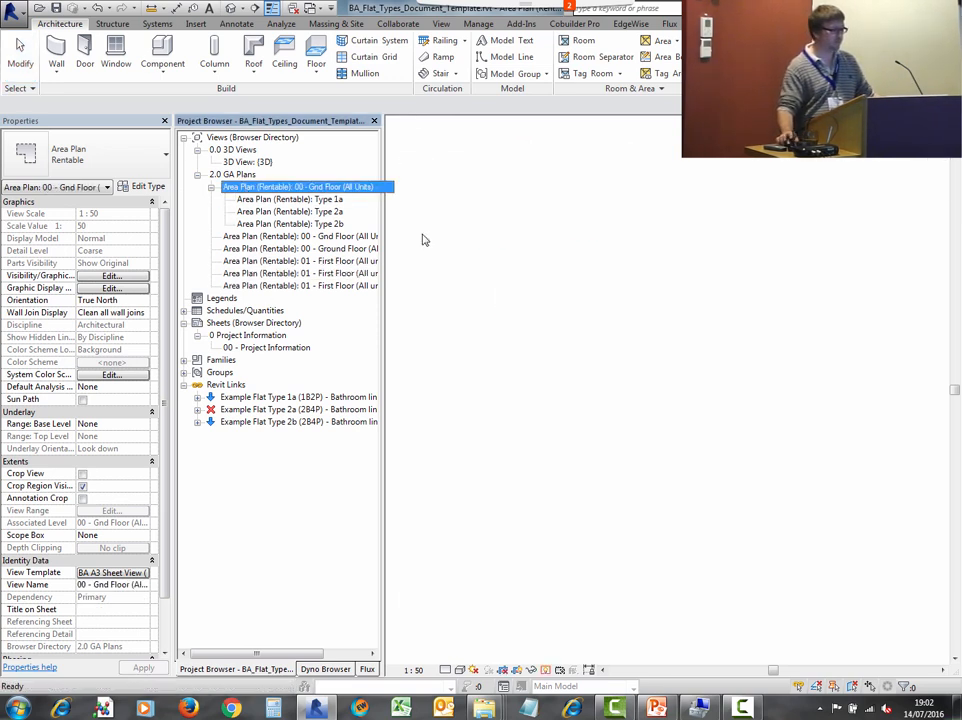
scroll(691, 328, "down", 4)
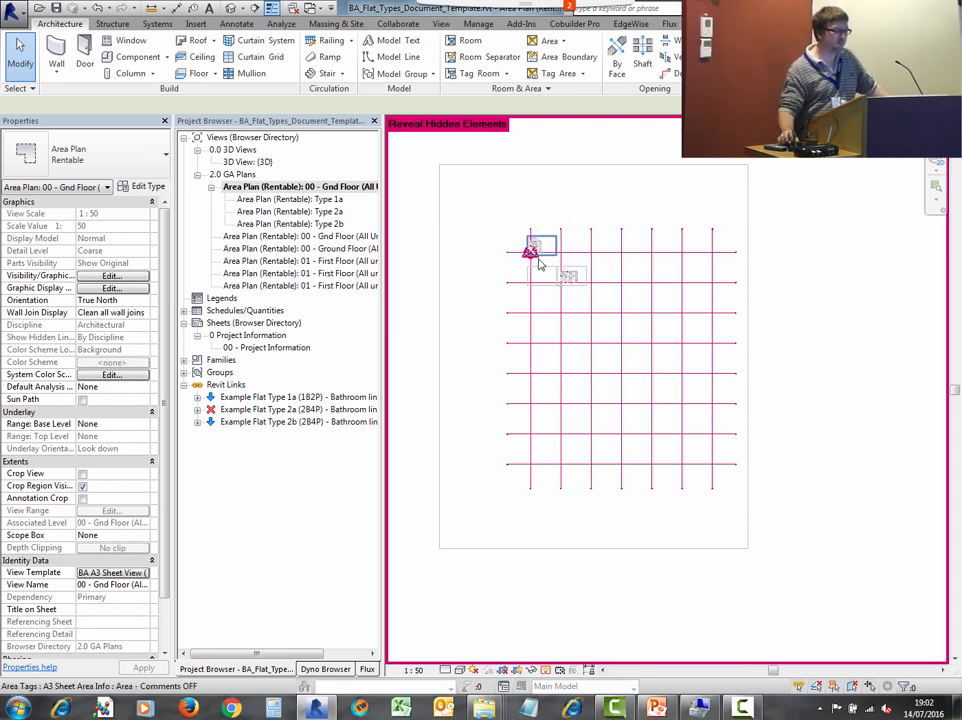
middle_click_drag(538, 244, 490, 230)
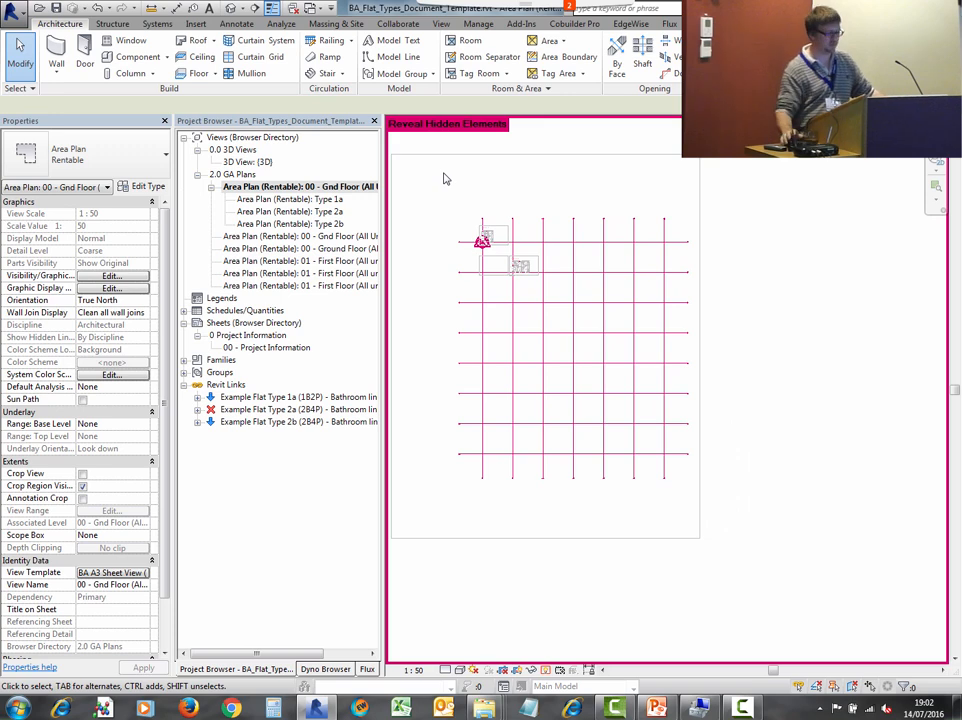
- Switch to File Explorer and browse up from Templates to open the Flat Types Document folder
mouse_move(484, 706)
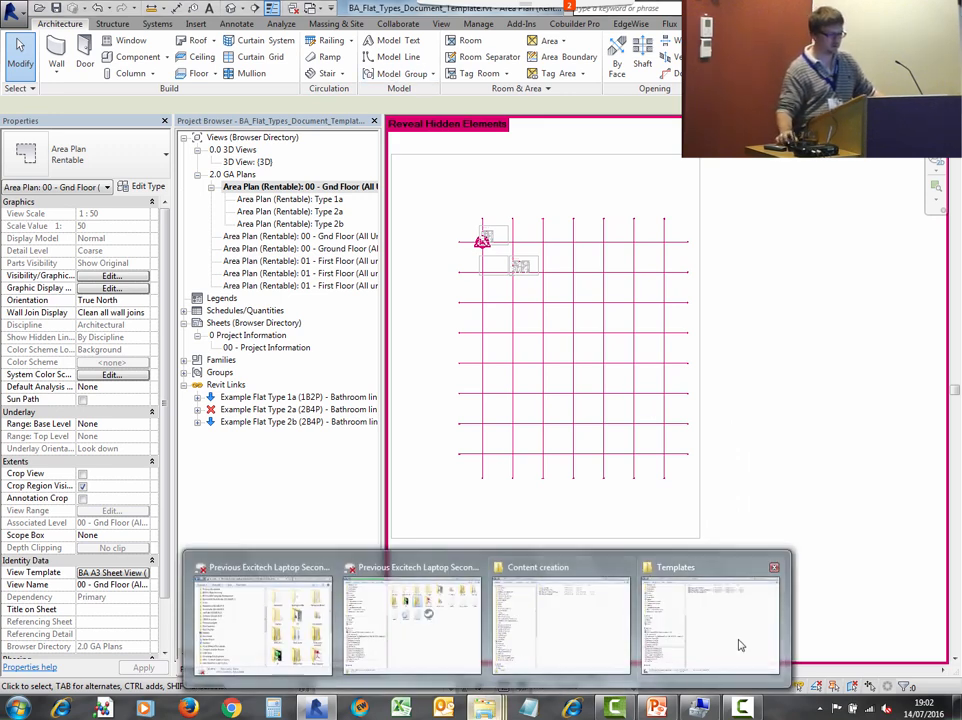
left_click(740, 645)
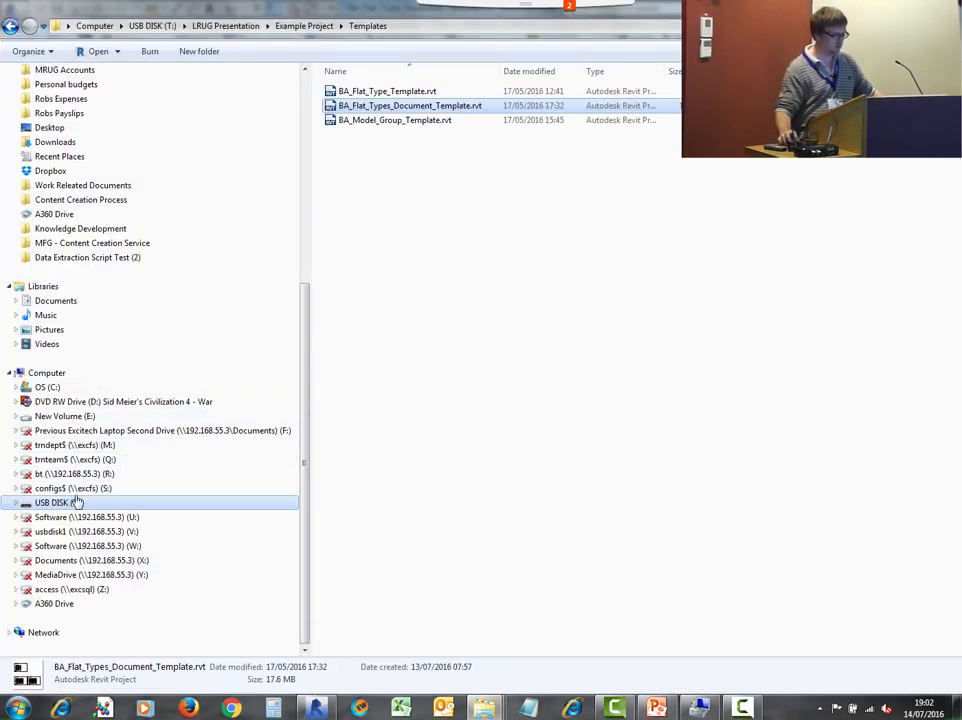
left_click(304, 25)
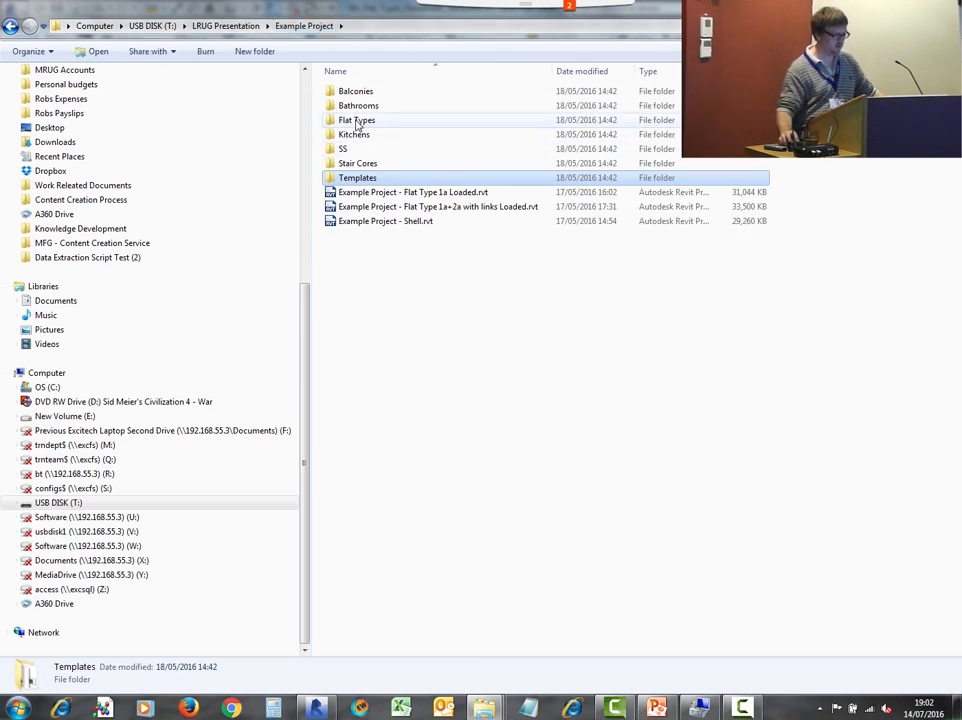
left_click(258, 25)
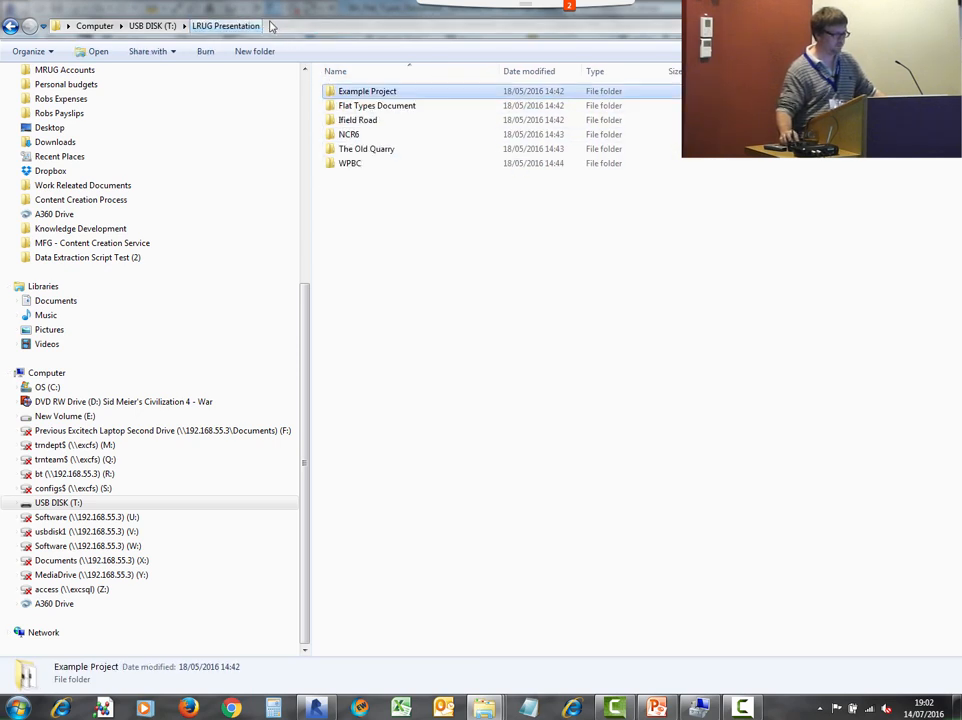
double_click(386, 105)
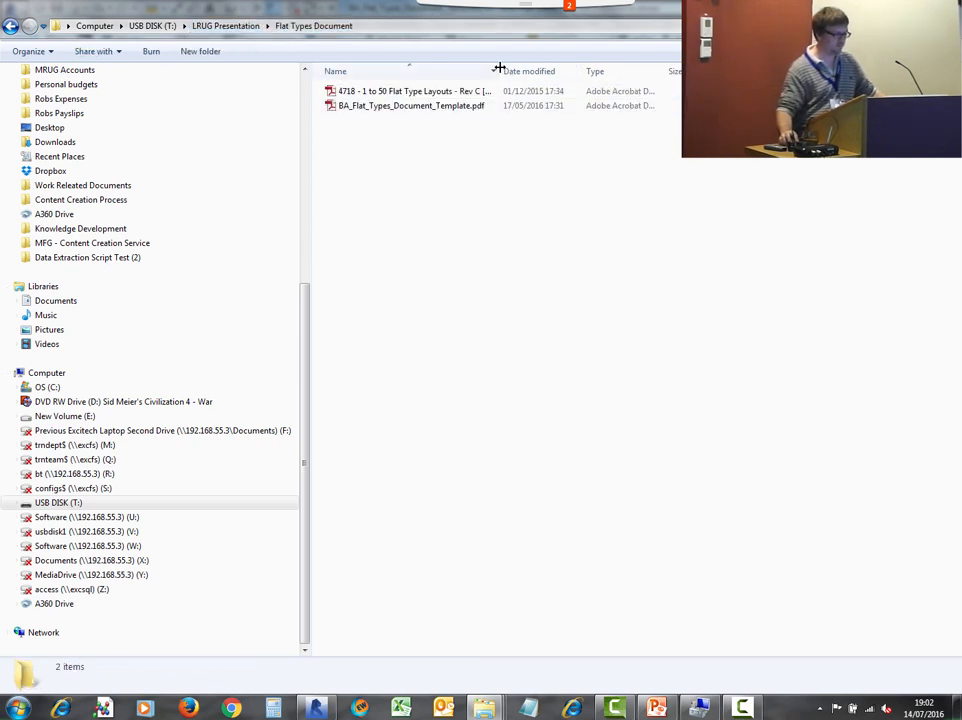
- Widen the Name column and open the PDF 4718 - 1 to 50 Flat Type Layouts - Rev C
left_click_drag(499, 68, 642, 69)
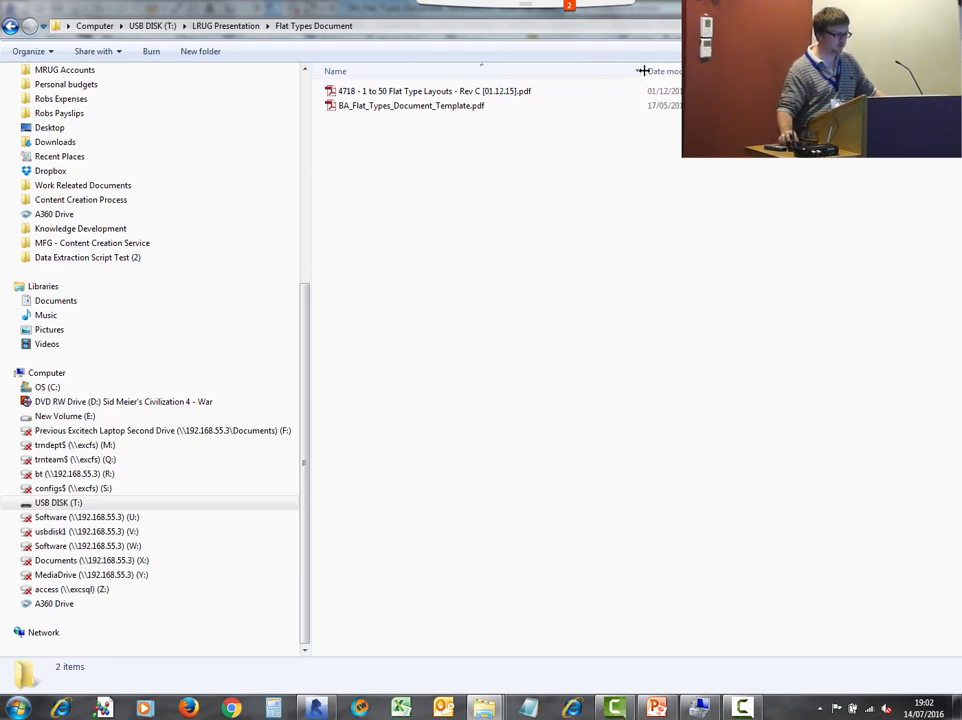
double_click(434, 92)
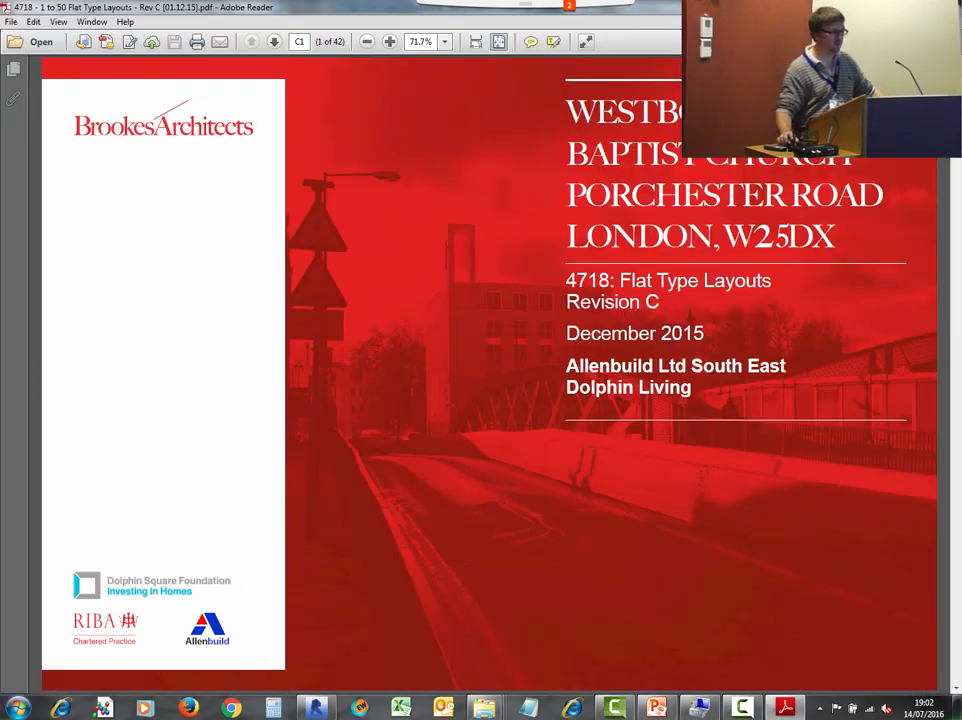
- Page through the PDF to review the Type 1a flat layout options and perspectives
key("Right")
key("Right")
key("Right")
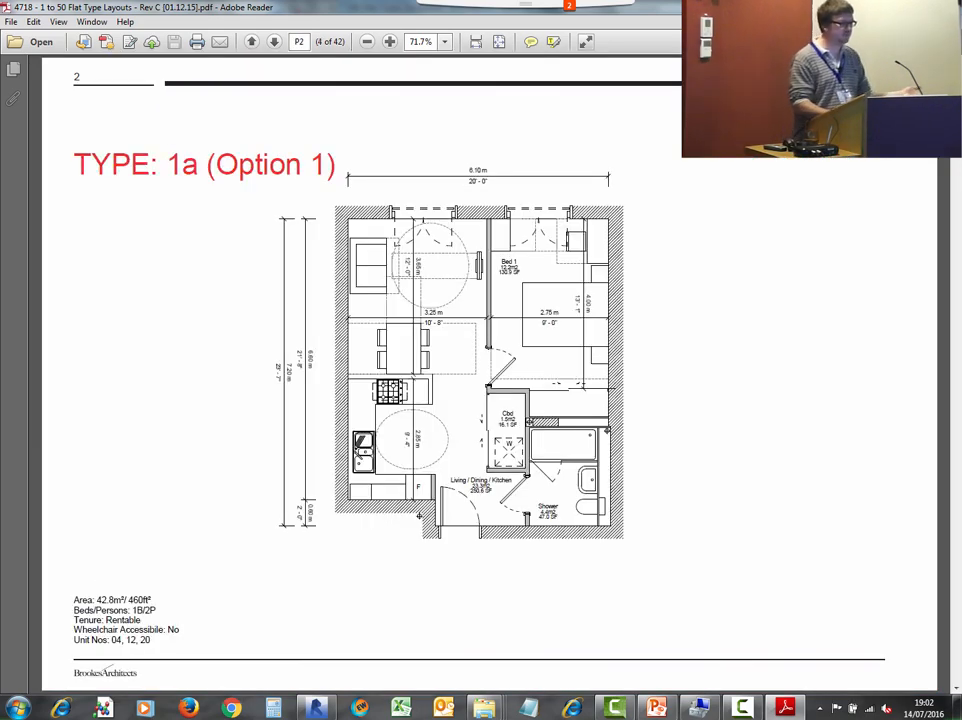
key("Right")
key("Right")
key("Right")
key("Left")
key("Left")
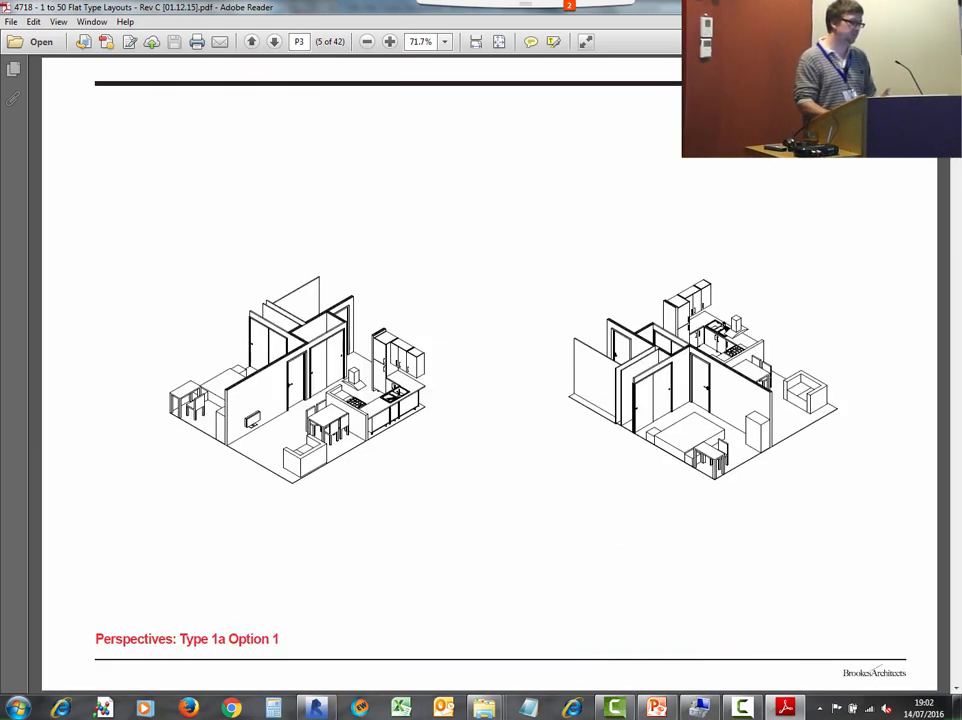
key("Right")
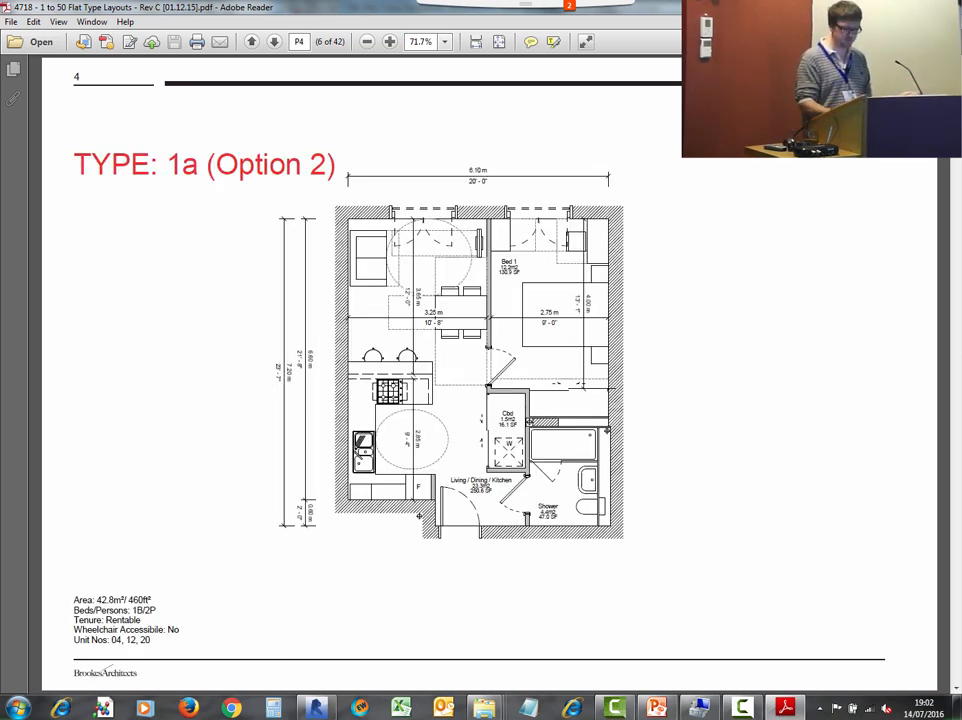
- Page on to the Type 1a Option 3 layout and close the PDF
key("Right")
key("Right")
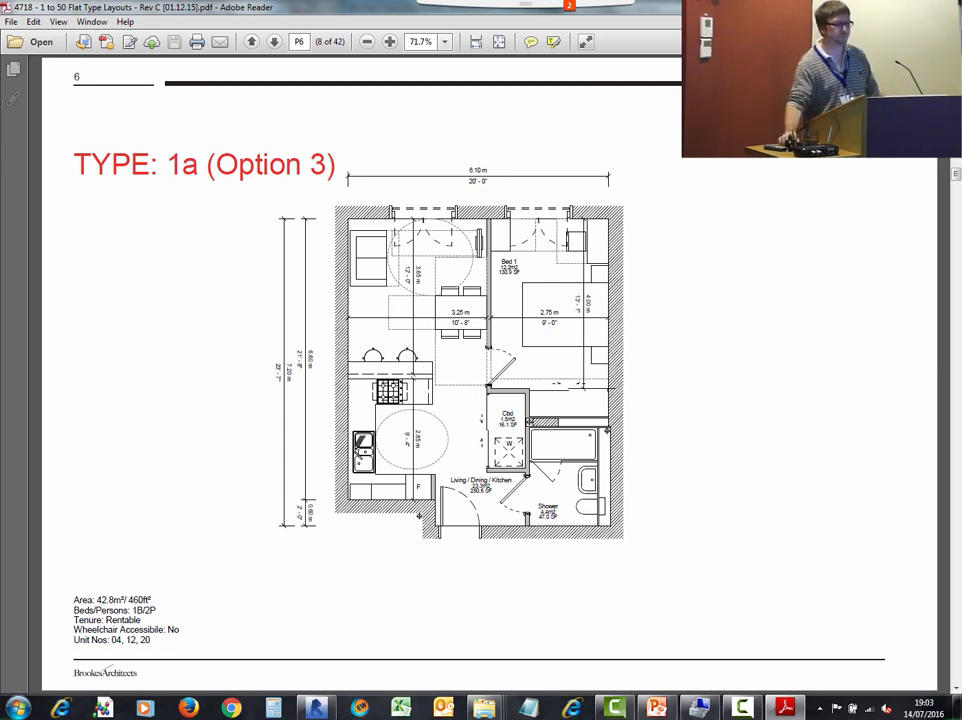
key("alt+F4")
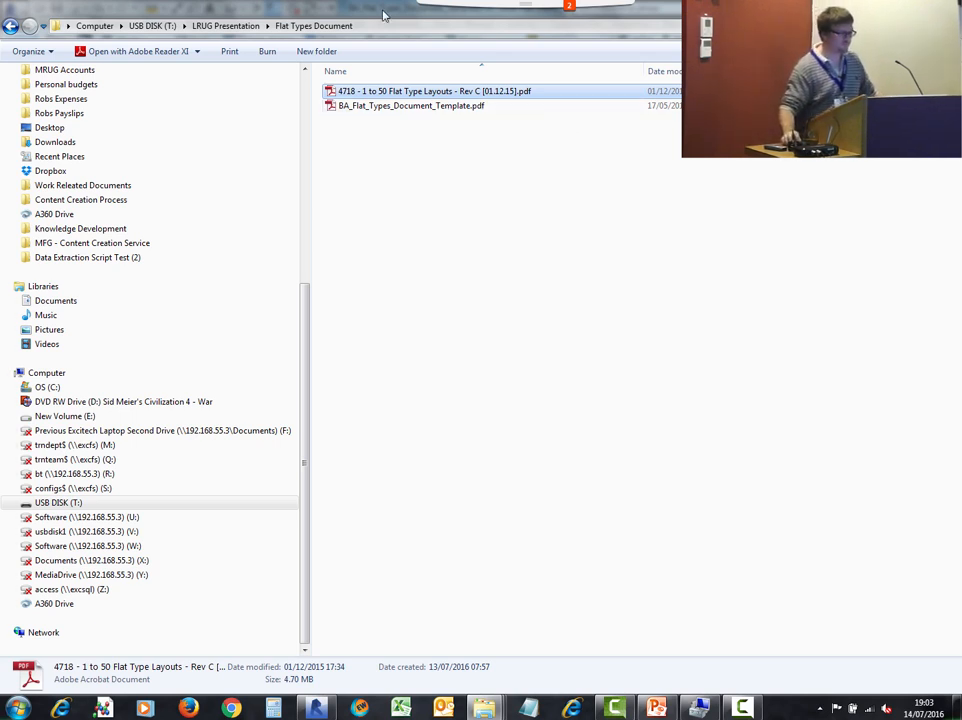
- Browse back to the Example Project Templates folder and open BA_Flat_Type_Template.rvt
left_click(225, 25)
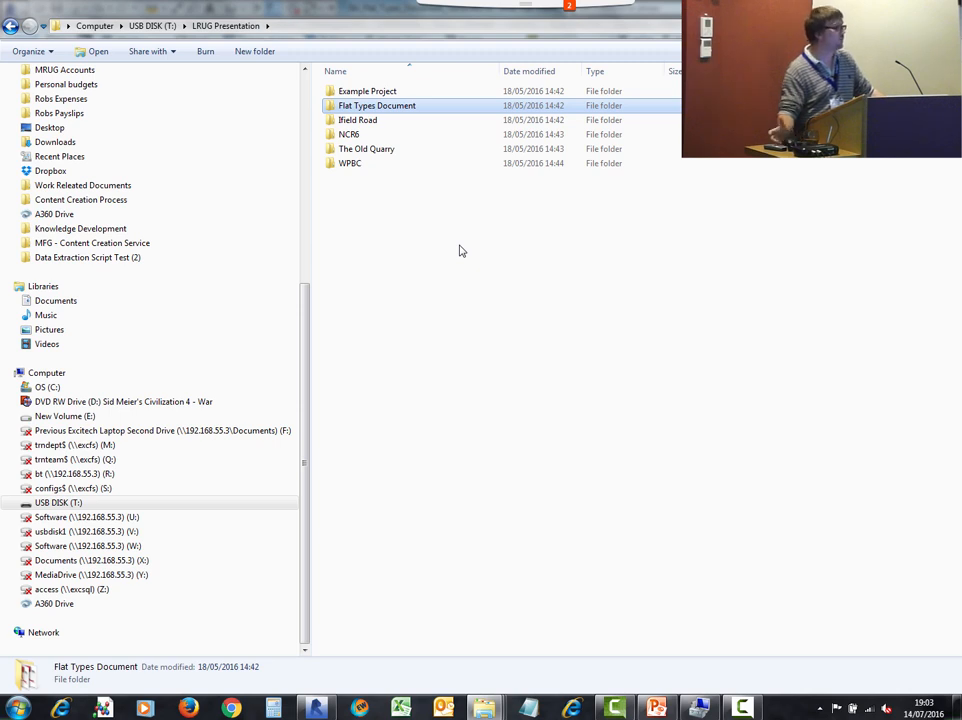
double_click(378, 92)
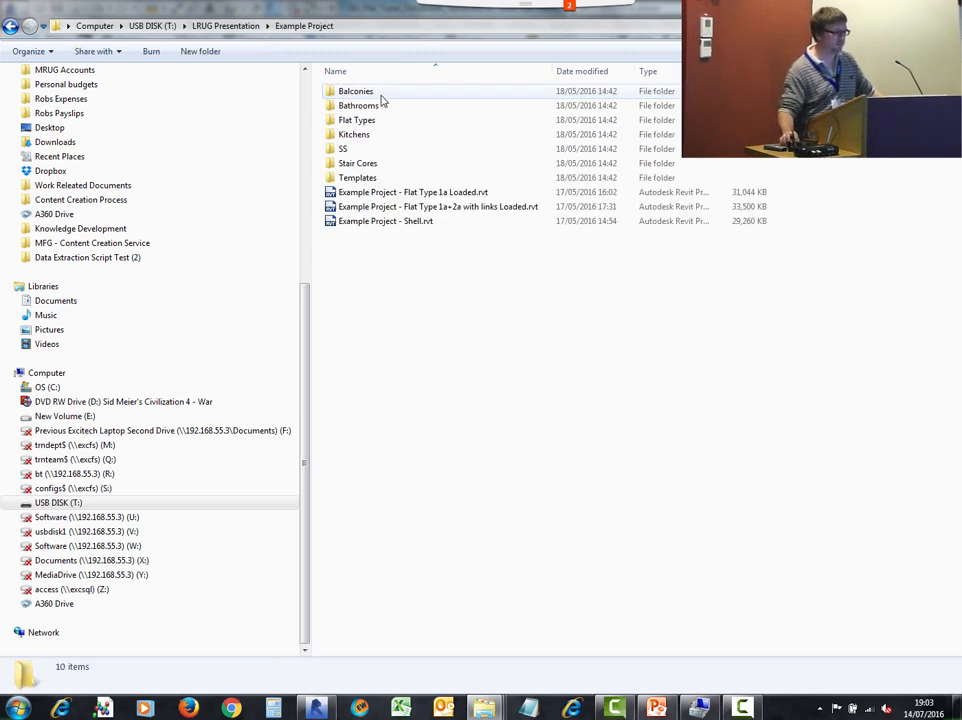
double_click(357, 177)
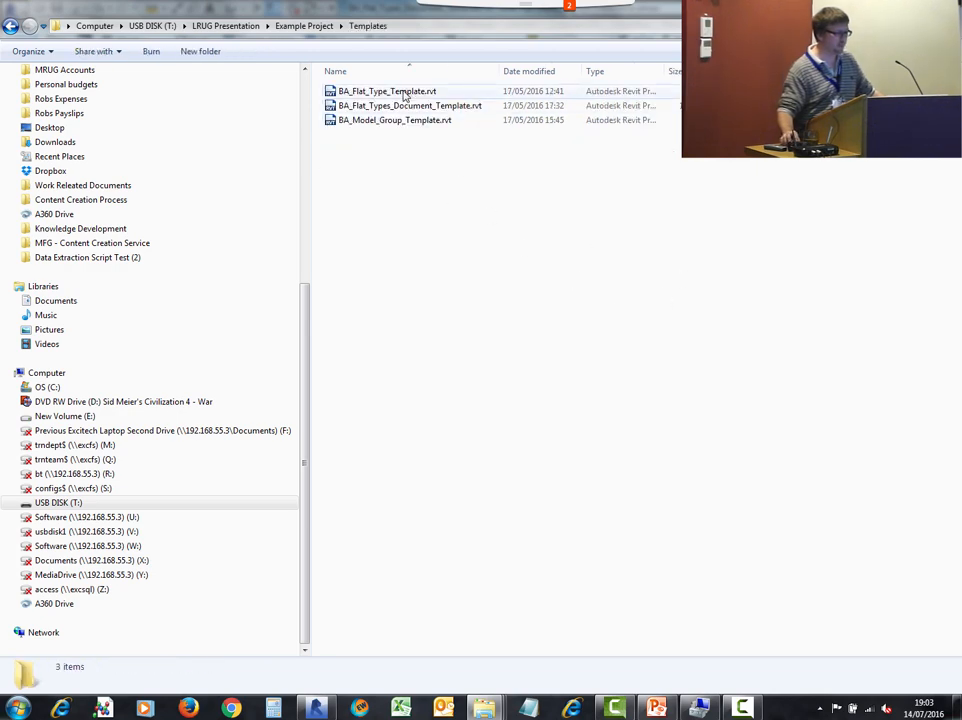
double_click(400, 92)
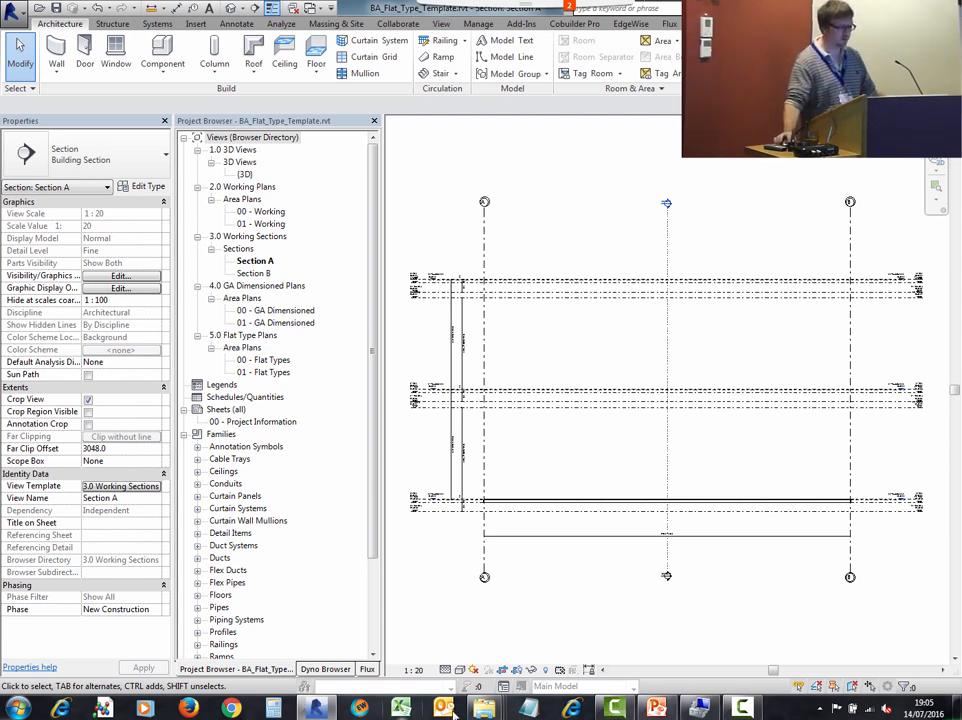
- Switch to File Explorer, go back to LRUG Presentation and open the 4688 - 216 unit scheme project in the Ifield Road folder
mouse_move(489, 708)
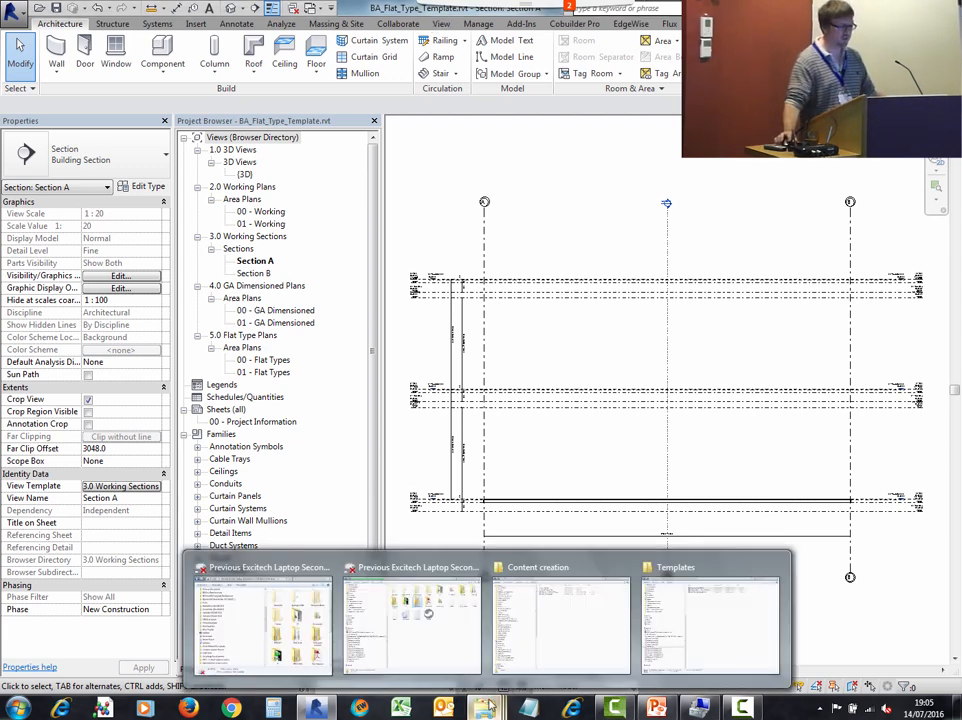
left_click(714, 630)
left_click(10, 25)
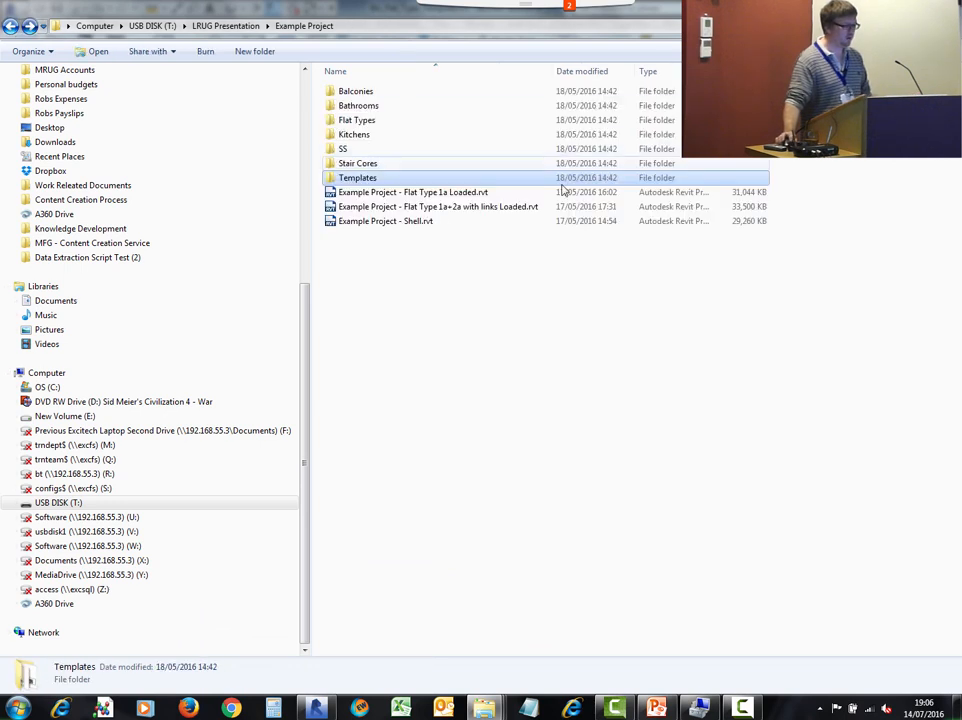
left_click(10, 25)
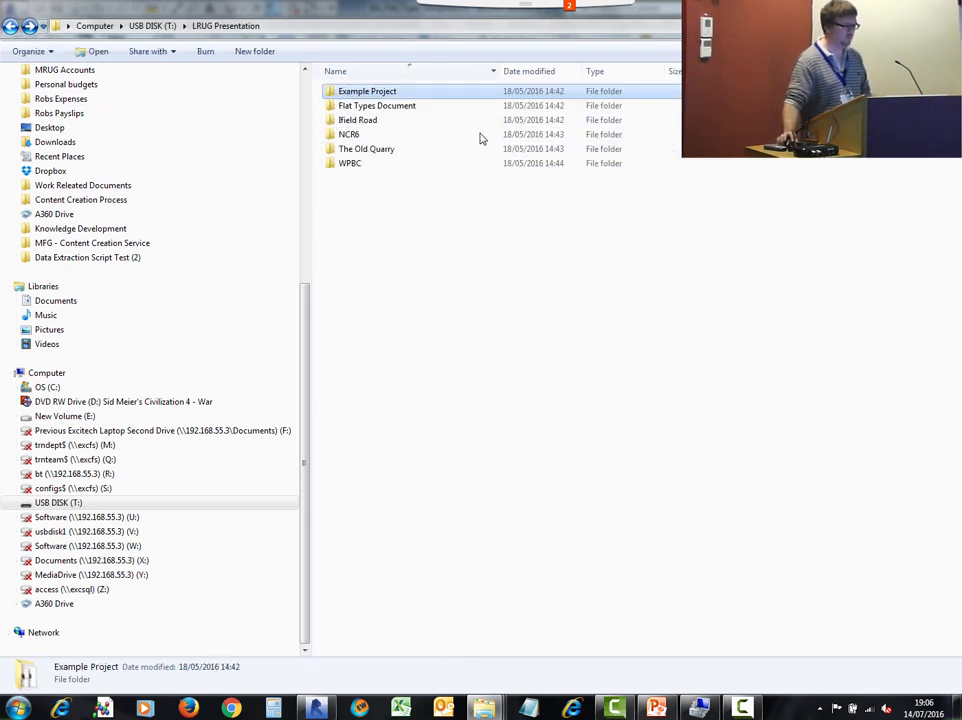
double_click(366, 123)
double_click(436, 94)
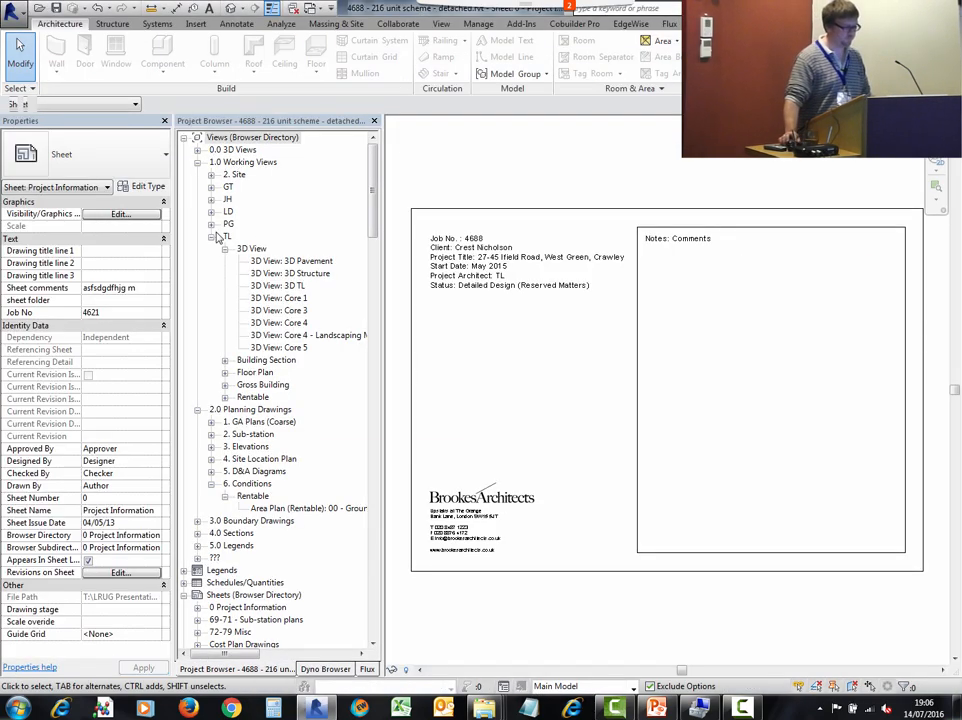
- Open the 3D TL view, orient it isometrically and select the whole apartment building
double_click(281, 286)
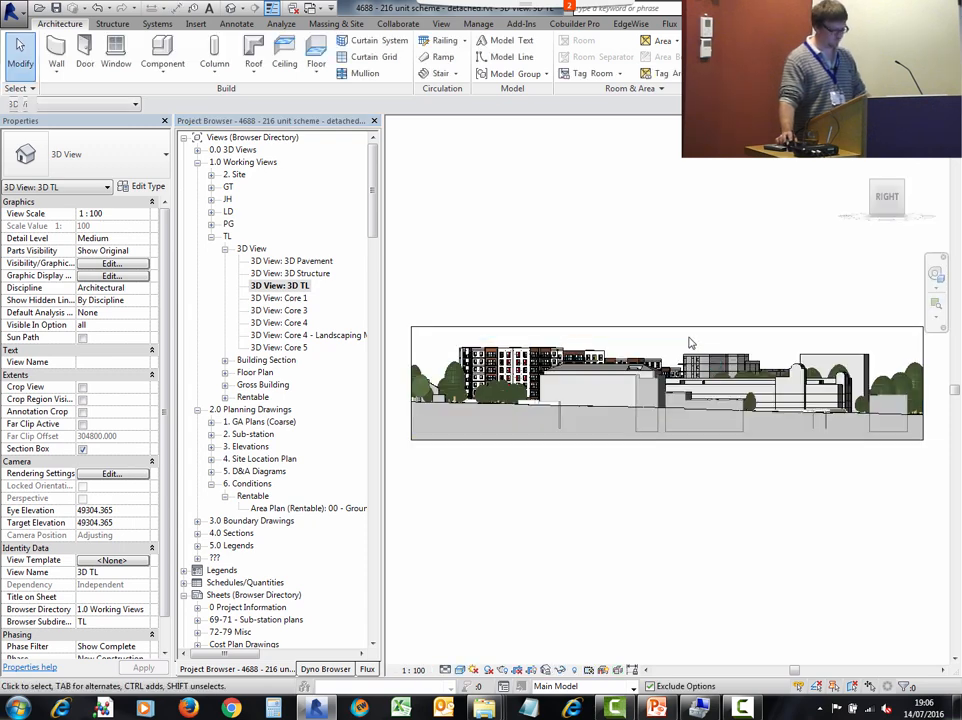
left_click(903, 190)
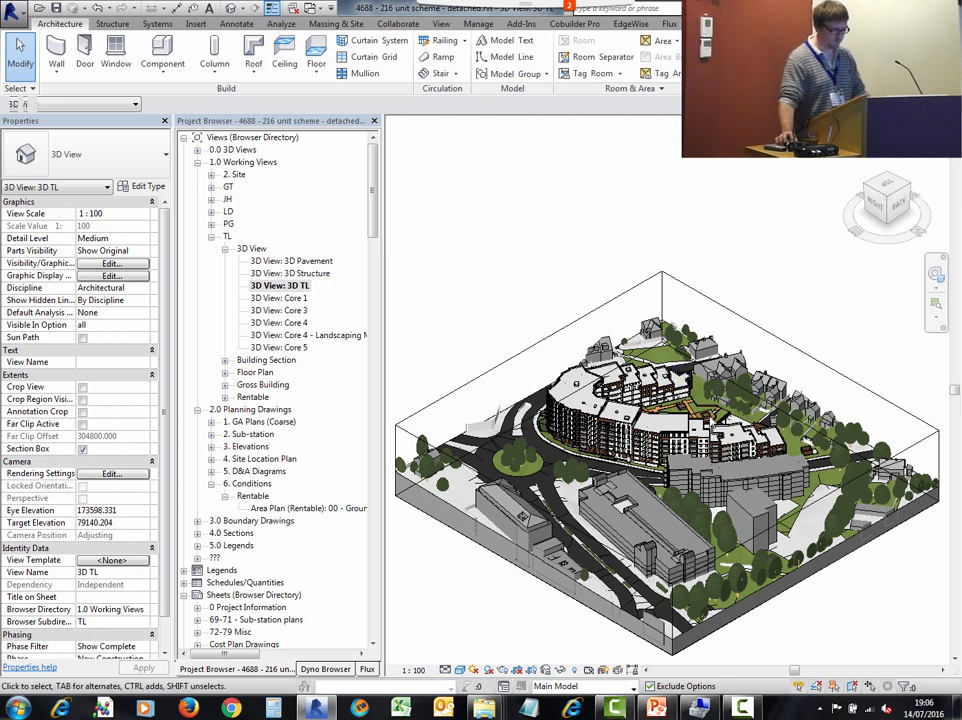
middle_click_drag(534, 318, 580, 350, "shift")
left_click_drag(440, 240, 868, 456)
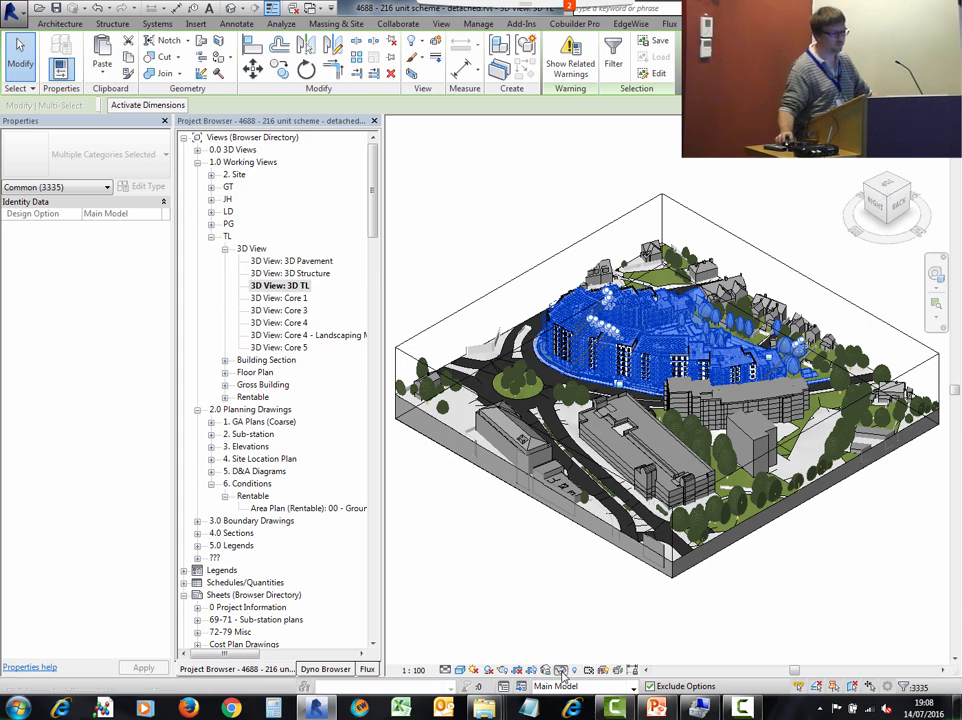
- Filter the selection so only Model Groups remain selected
left_click(561, 669)
left_click(613, 55)
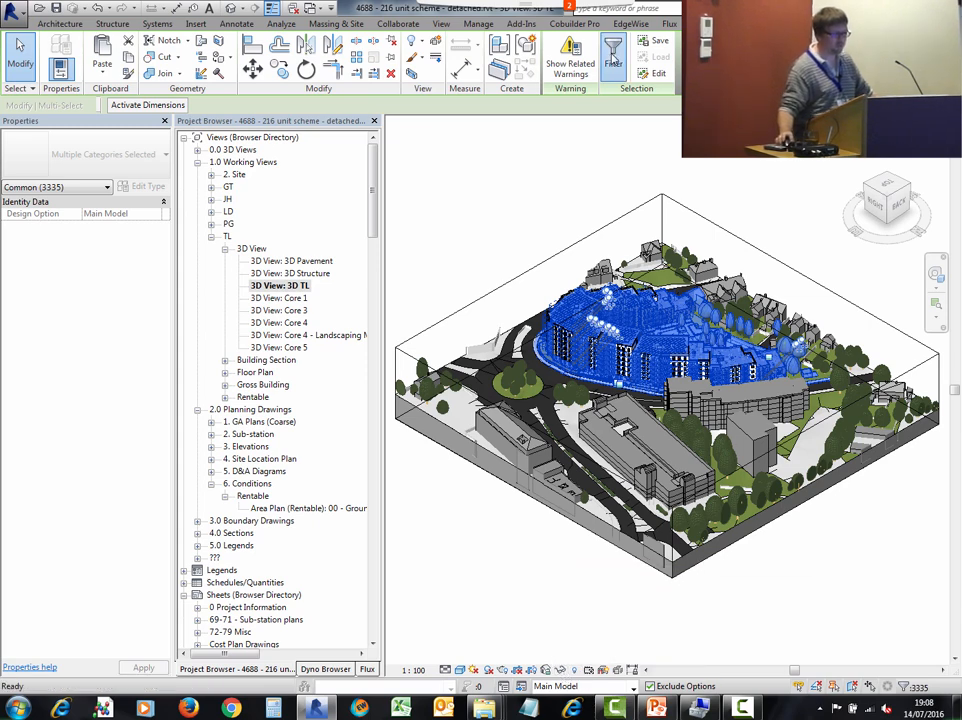
left_click(565, 287)
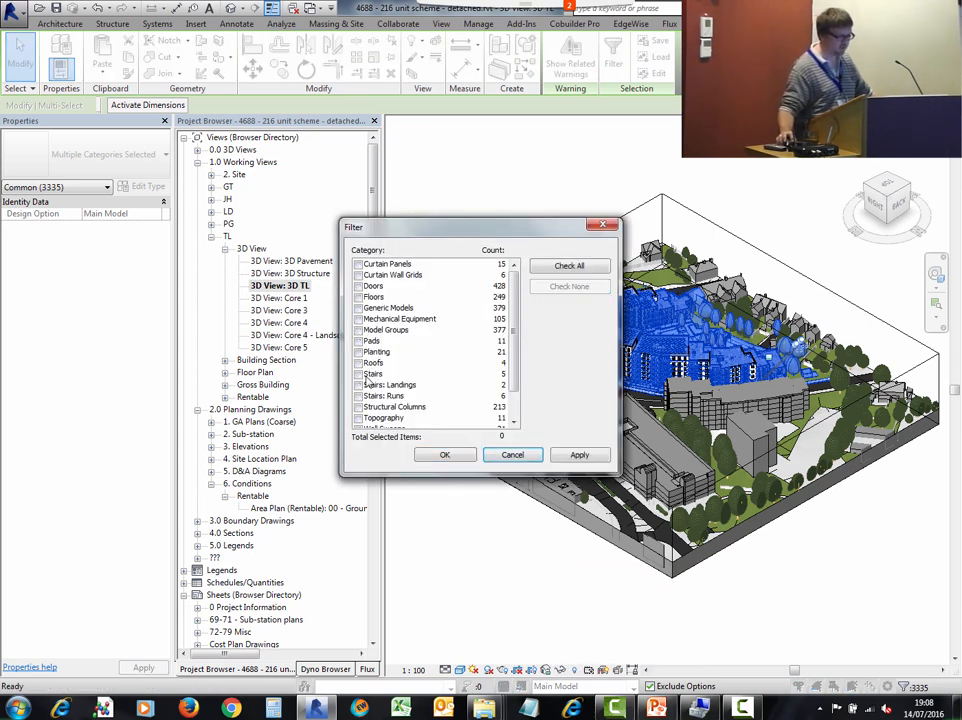
left_click(358, 330)
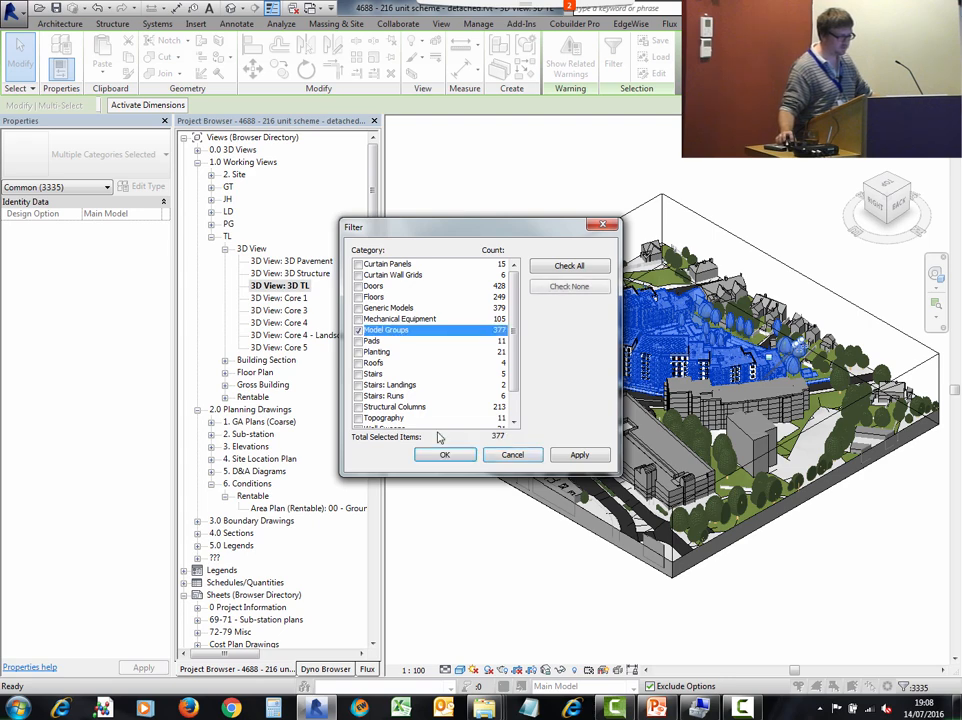
left_click(459, 460)
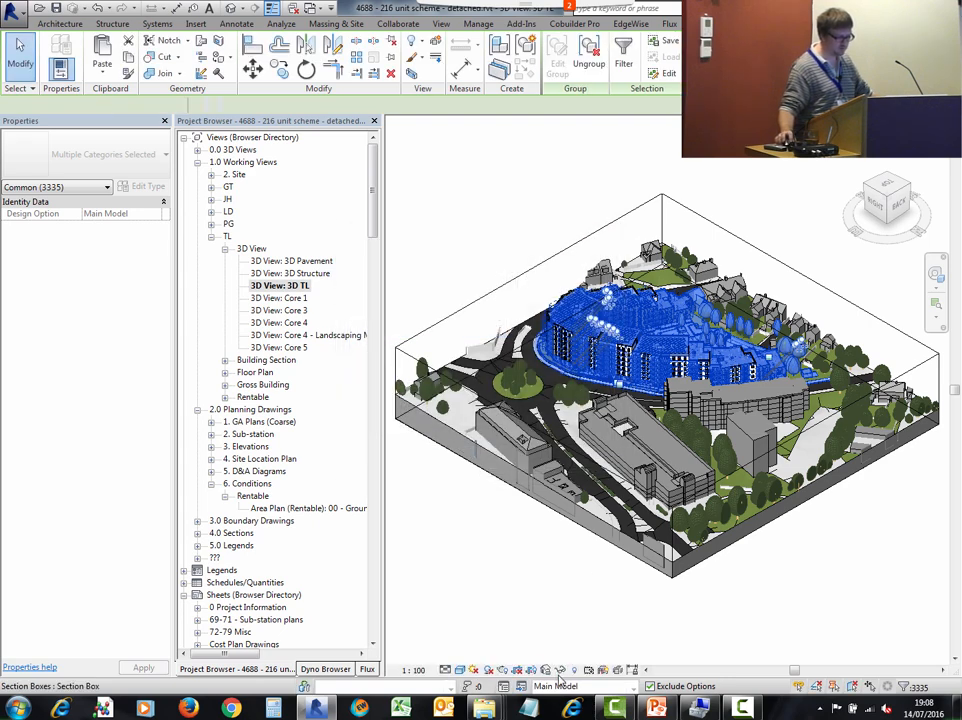
- Temporarily isolate the selected model groups in the view
left_click(561, 670)
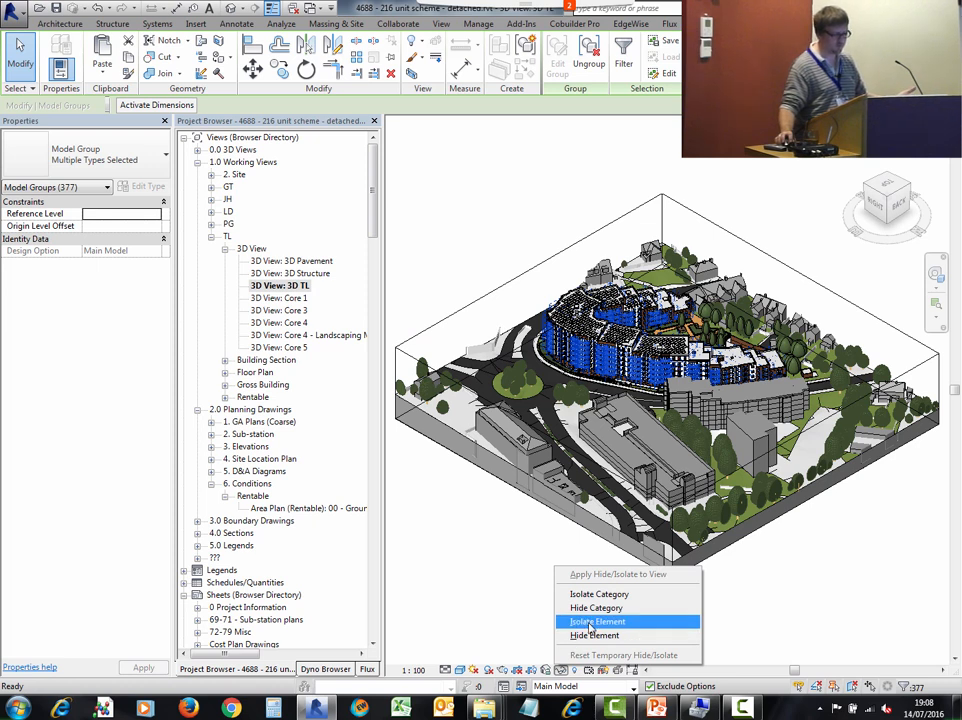
left_click(596, 622)
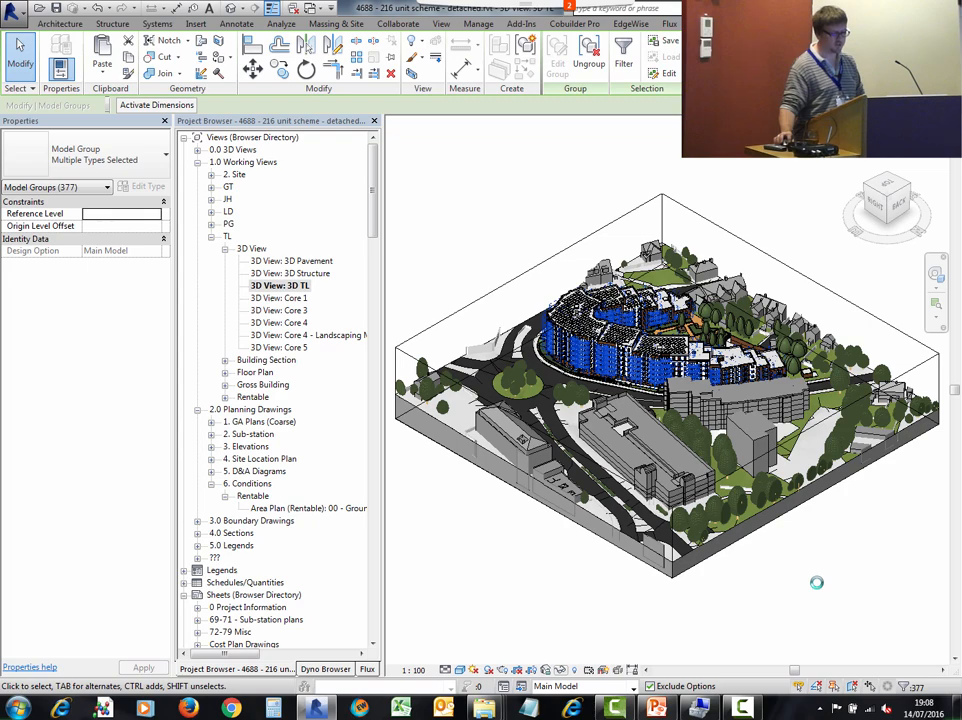
left_click(817, 583)
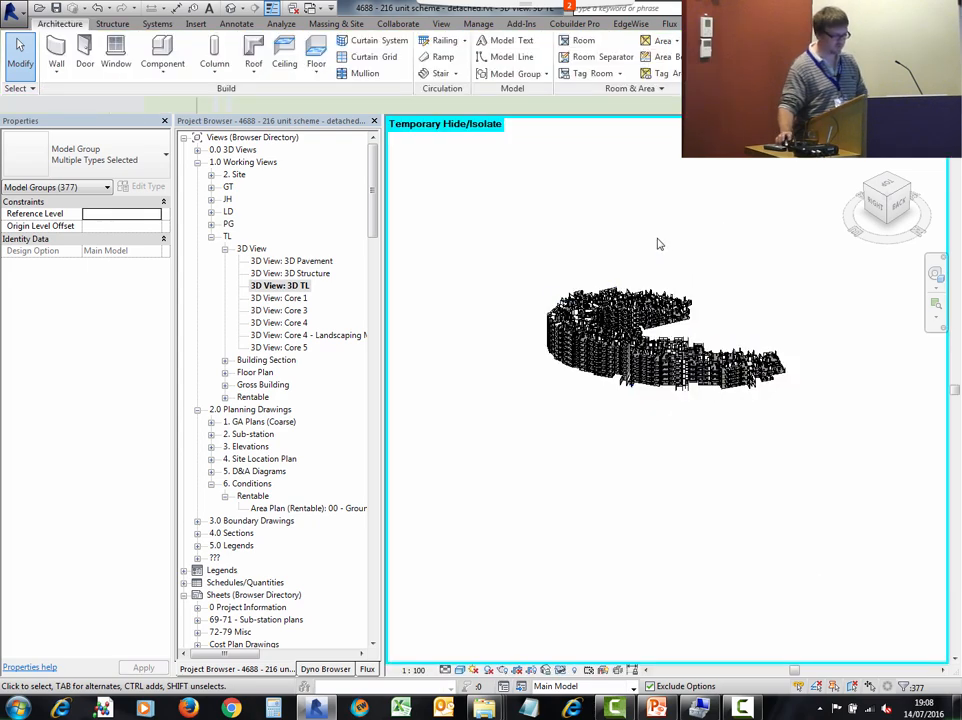
- Orbit and zoom around the isolated flat groups to examine how the flats are arranged within the building
scroll(678, 270, "up", 2)
scroll(627, 314, "up", 1)
middle_click_drag(627, 314, 545, 365, "shift")
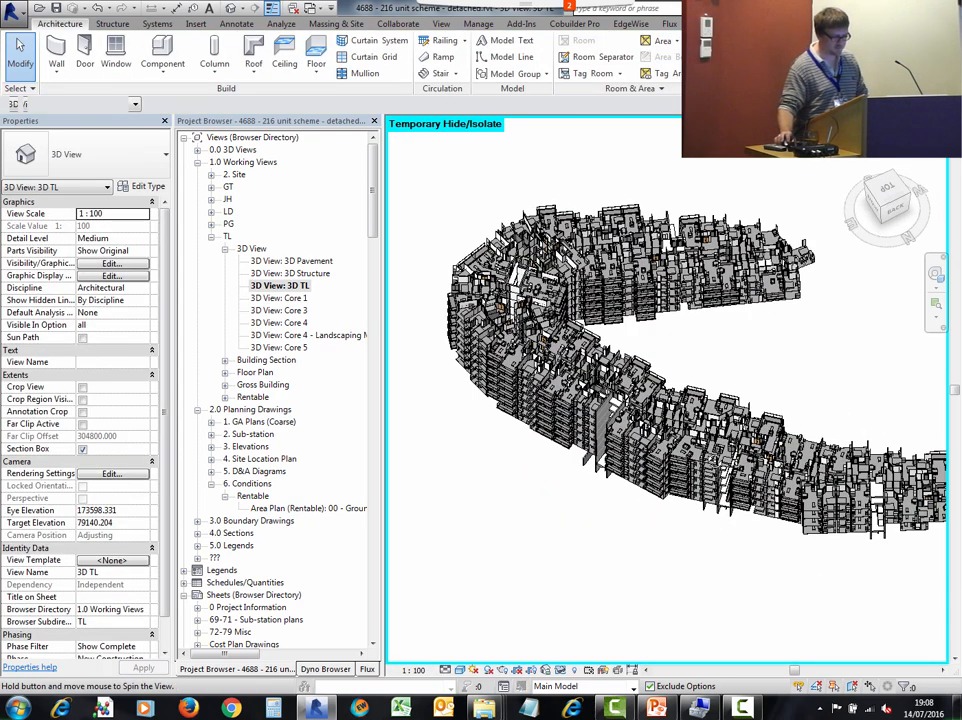
scroll(716, 469, "up", 3)
middle_click_drag(727, 567, 902, 541)
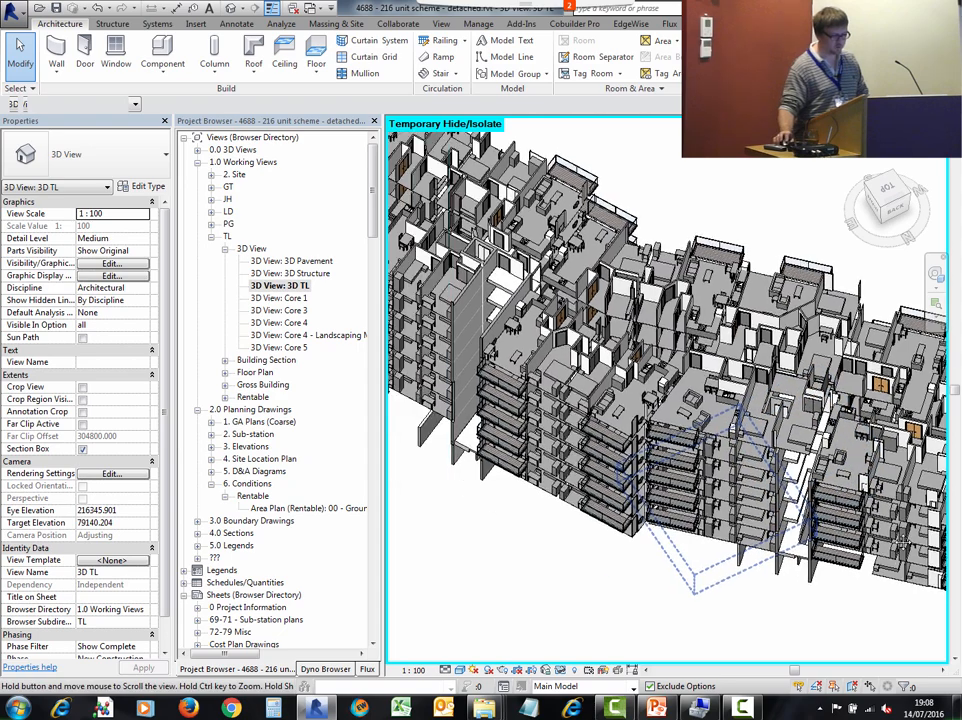
left_click(466, 336)
middle_click_drag(466, 336, 632, 474, "shift")
middle_click_drag(693, 415, 700, 452, "shift")
middle_click_drag(820, 443, 945, 366)
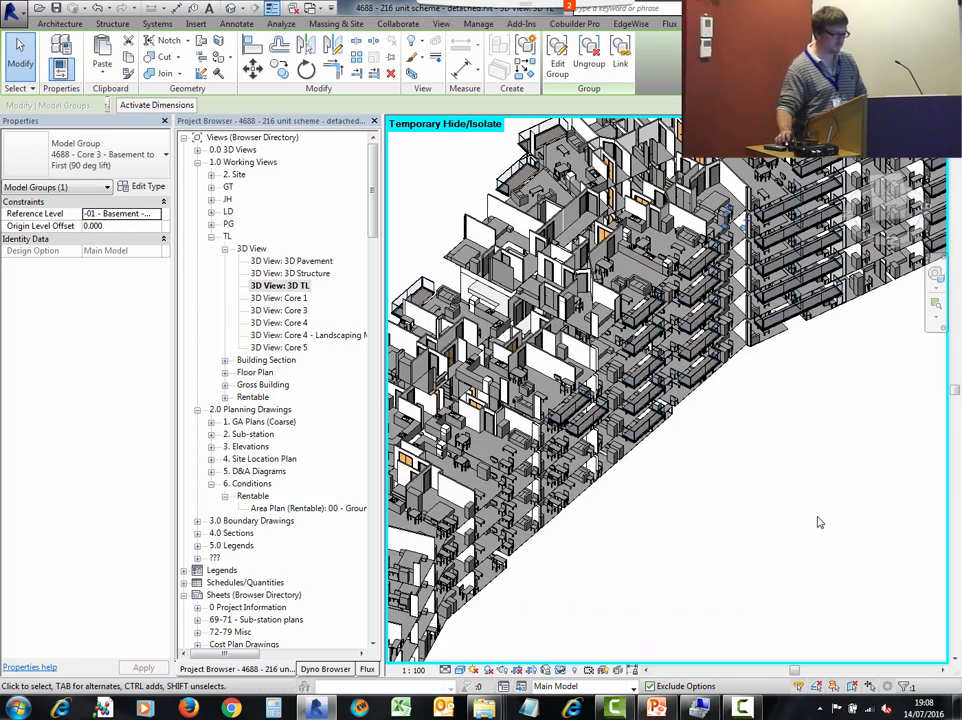
middle_click_drag(818, 522, 797, 522, "shift")
scroll(797, 535, "down", 3)
middle_click_drag(696, 523, 822, 545)
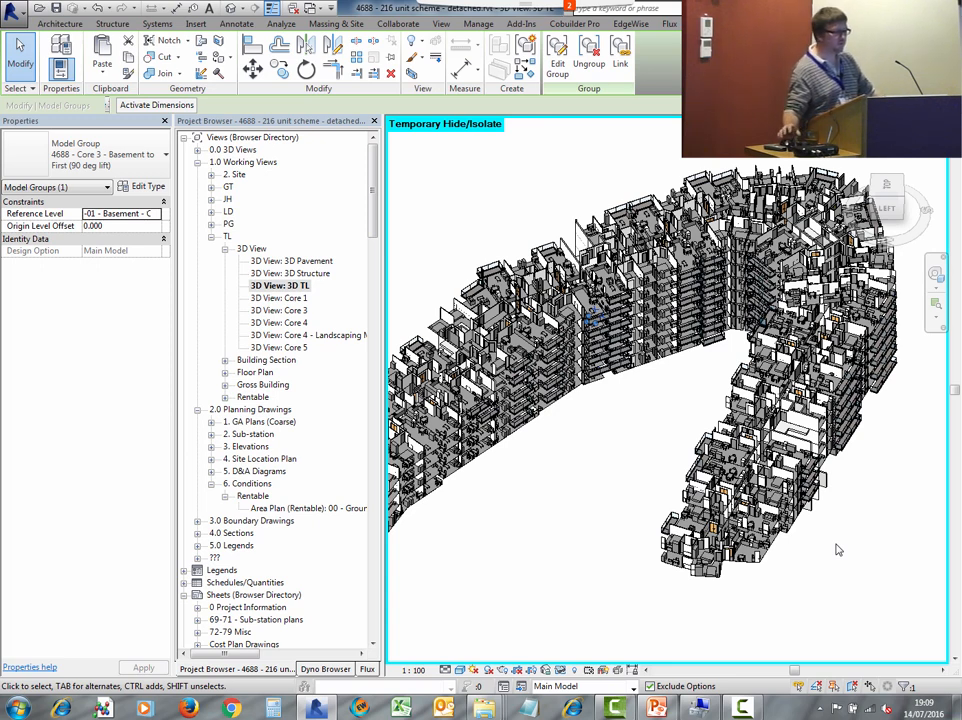
key("Escape")
- Select a Type 4a.1 flat model group and then one of its interior walls to inspect their properties
scroll(474, 378, "up", 5)
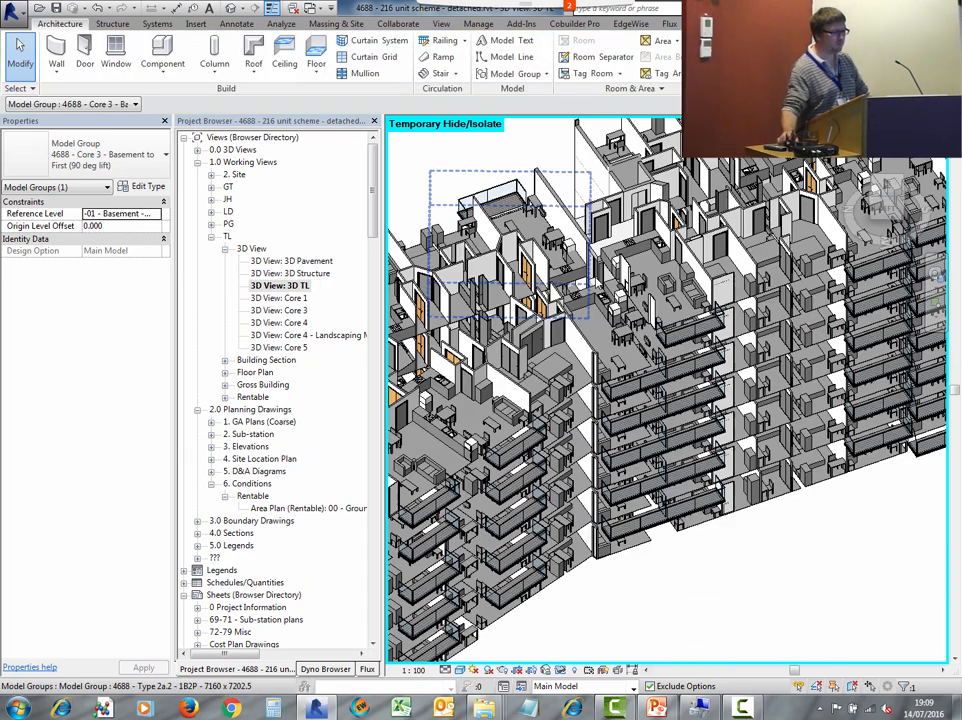
middle_click_drag(601, 237, 579, 335)
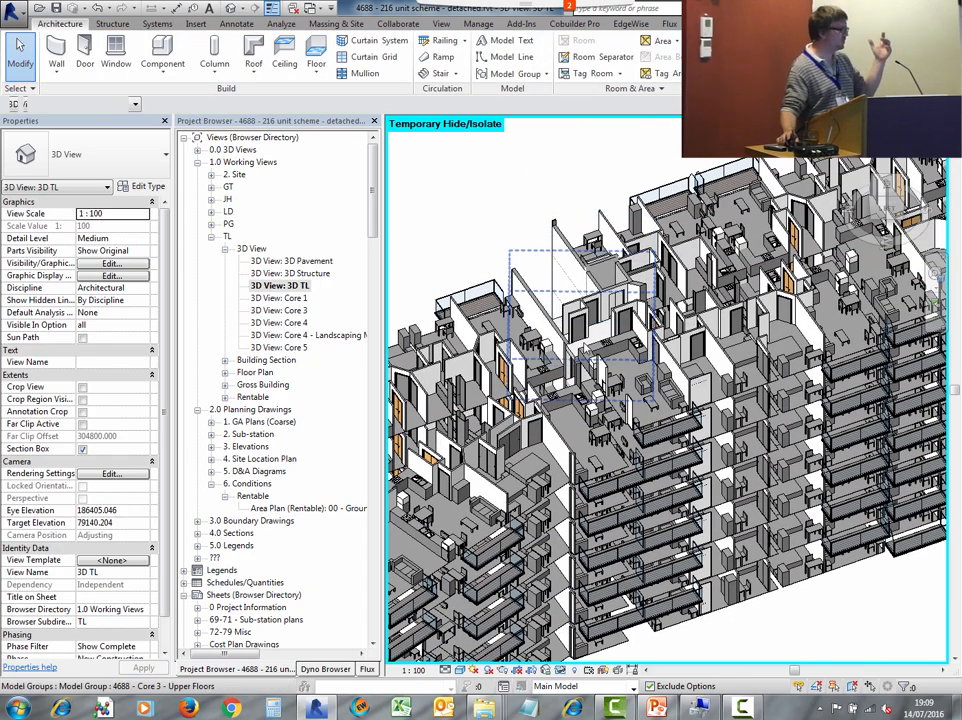
scroll(426, 225, "up", 3)
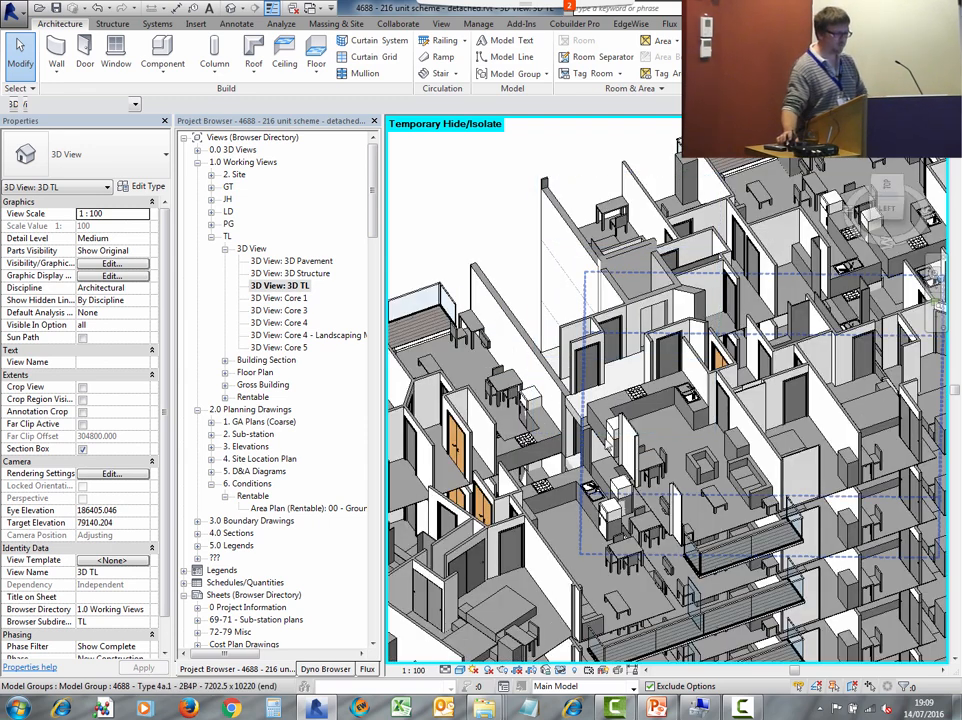
left_click(755, 430)
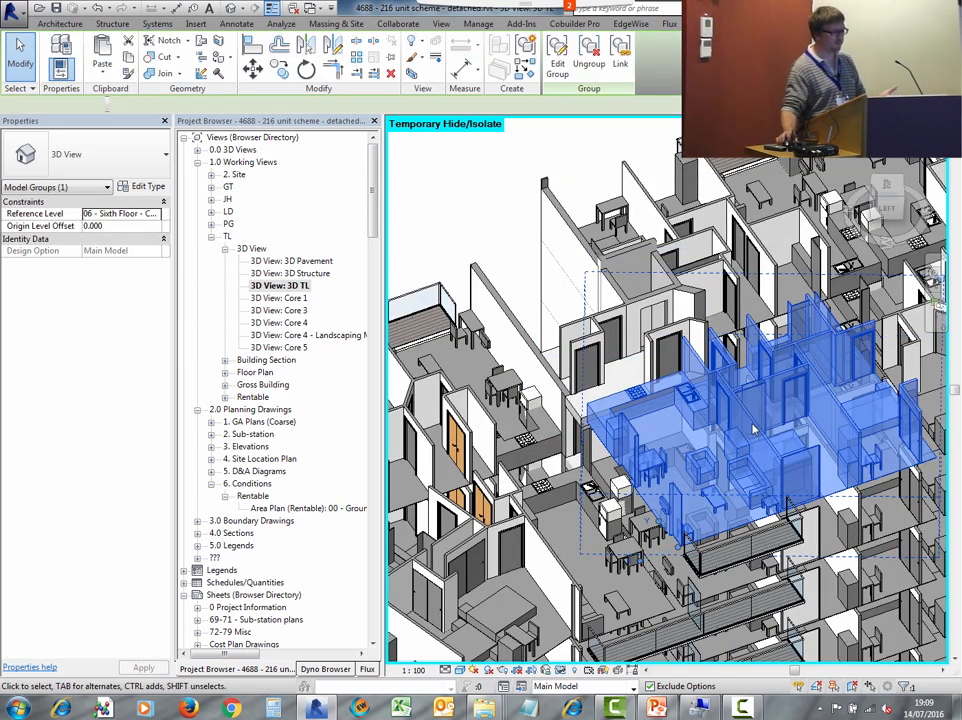
scroll(755, 430, "up", 3)
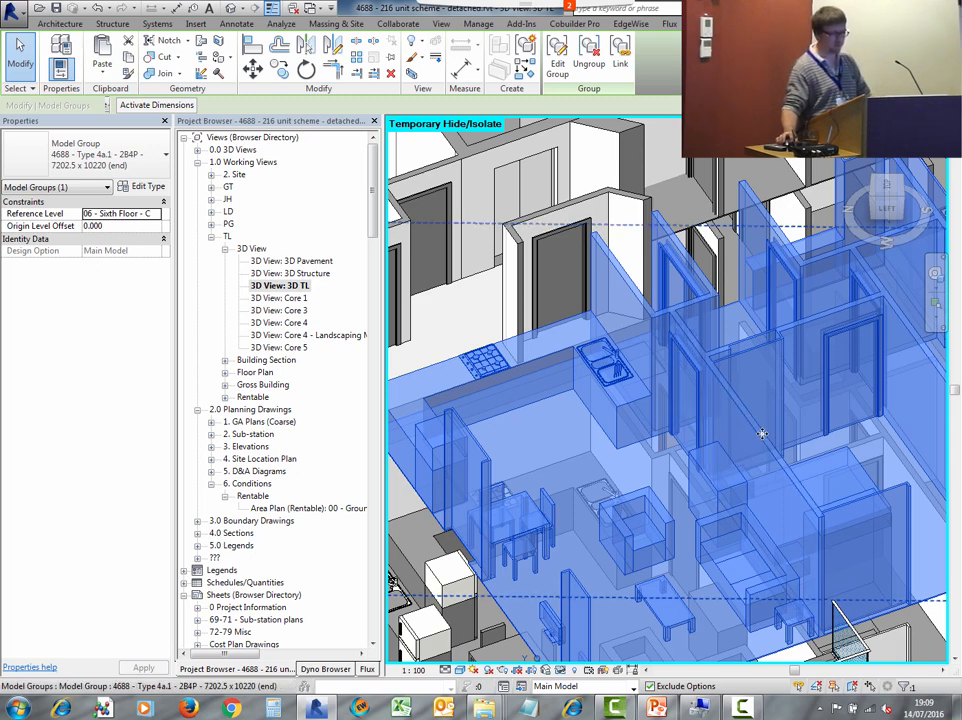
key("Tab")
left_click(762, 436)
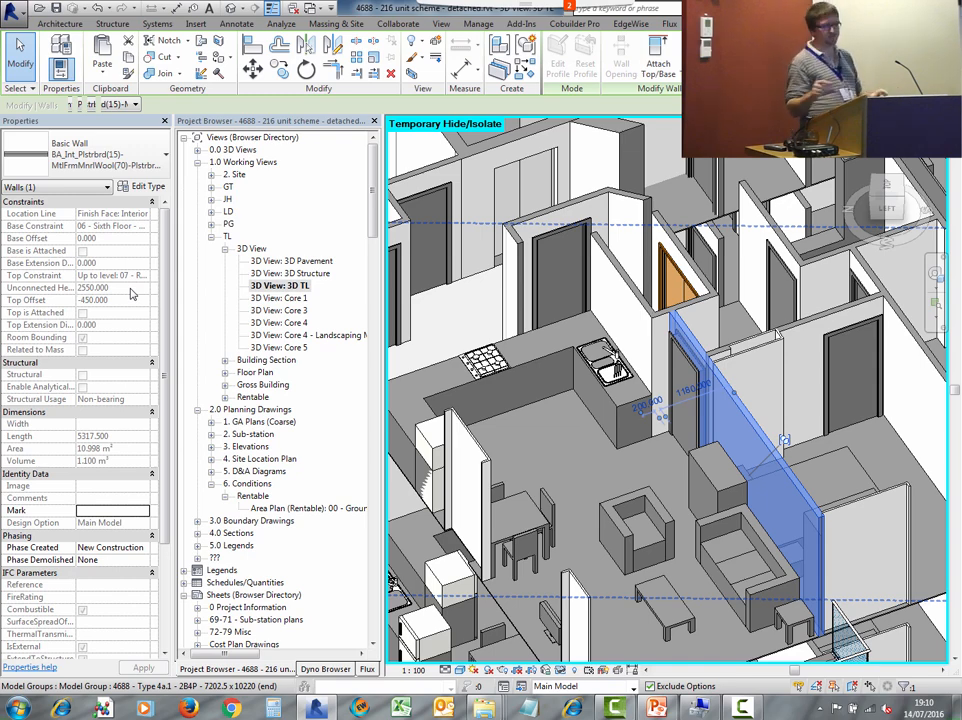
left_click(449, 309)
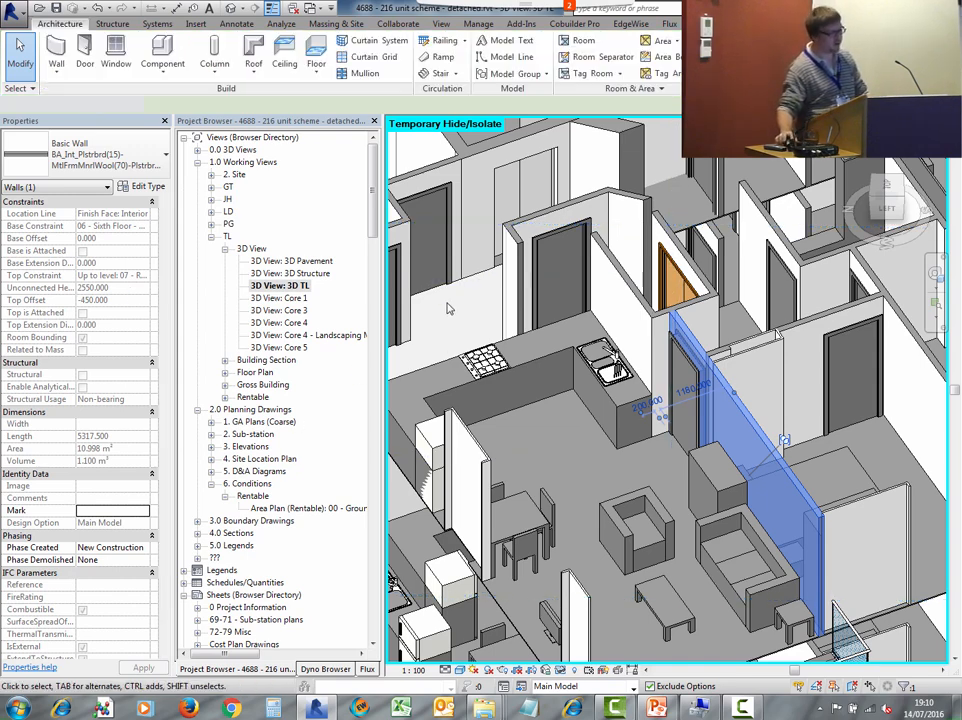
scroll(479, 301, "down", 3)
scroll(479, 301, "down", 3)
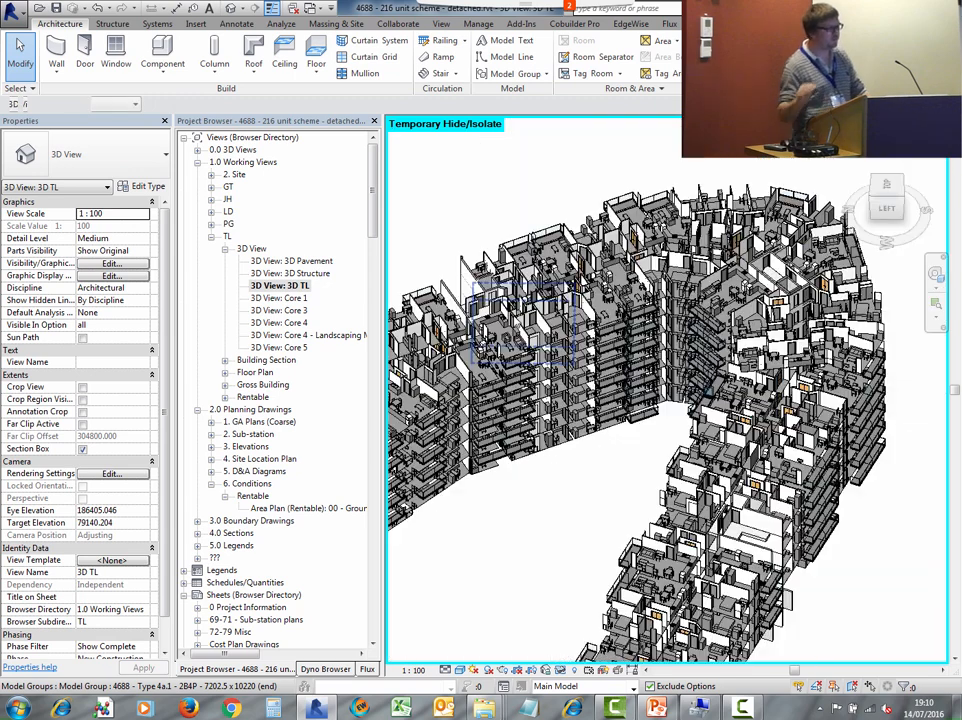